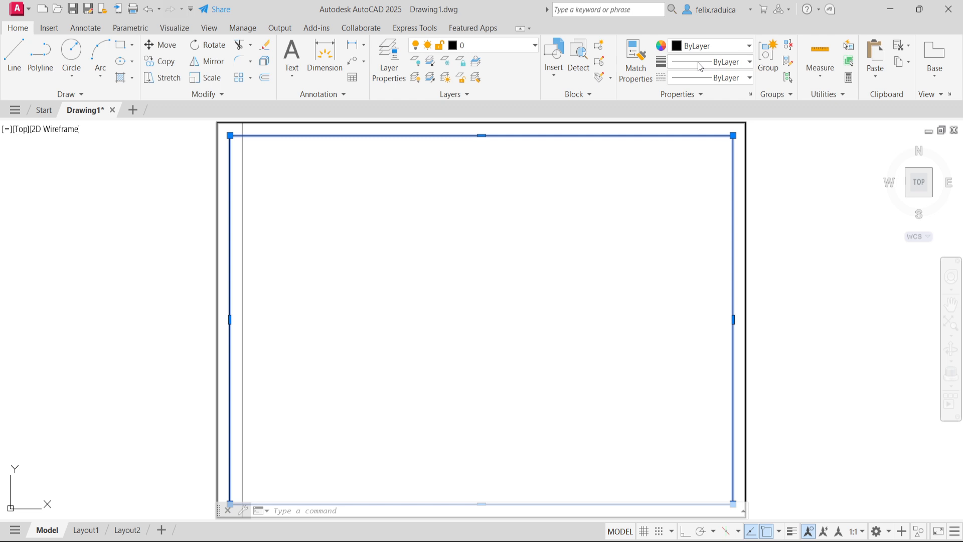
Set the inner border rectangle's lineweight to 0.30 mm and turn on lineweight display.
{"action": "left_click", "coordinate": [700, 62]}
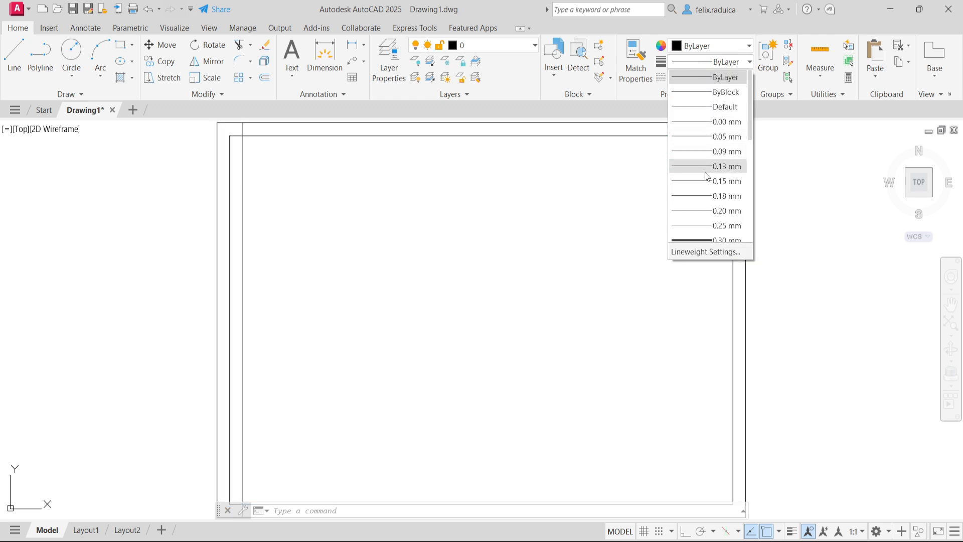
{"action": "mouse_move", "coordinate": [704, 236]}
{"action": "scroll", "coordinate": [705, 240], "scroll_direction": "down", "scroll_amount": 5}
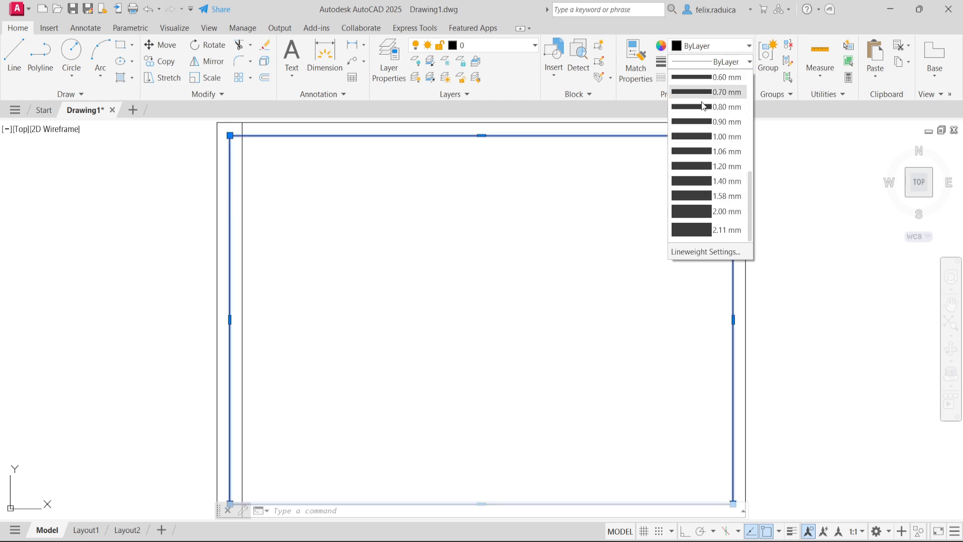
{"action": "scroll", "coordinate": [716, 84], "scroll_direction": "up", "scroll_amount": 2}
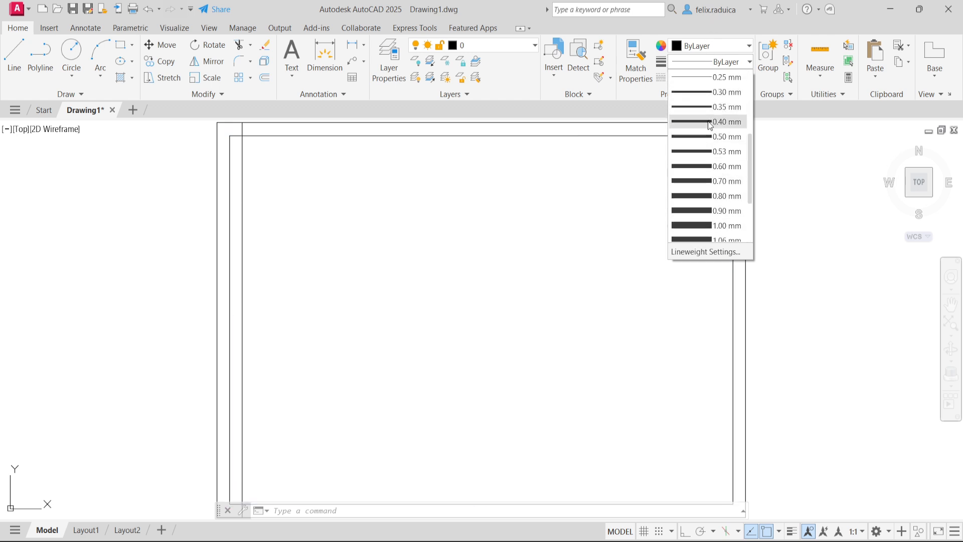
{"action": "left_click", "coordinate": [706, 94]}
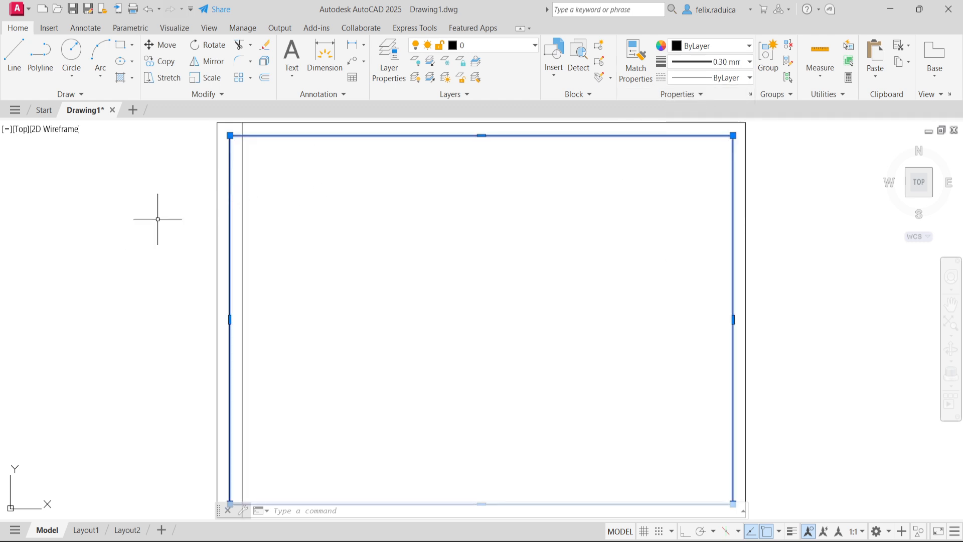
{"action": "key", "text": "Escape"}
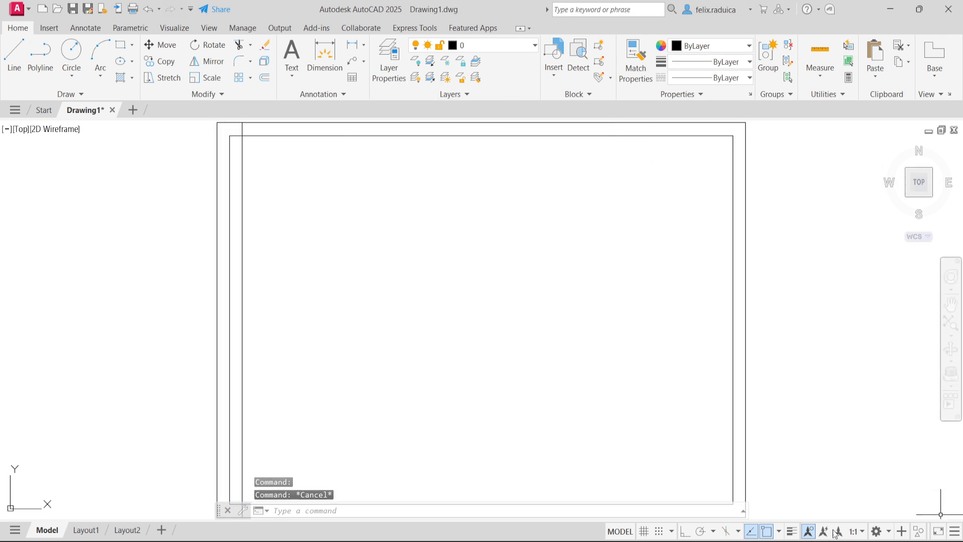
{"action": "left_click", "coordinate": [792, 531]}
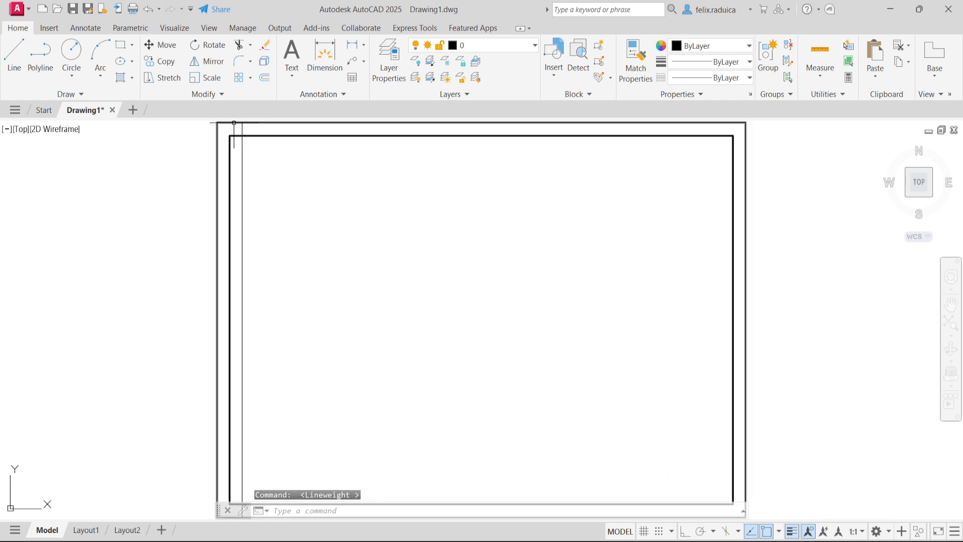
{"action": "key", "text": "Escape"}
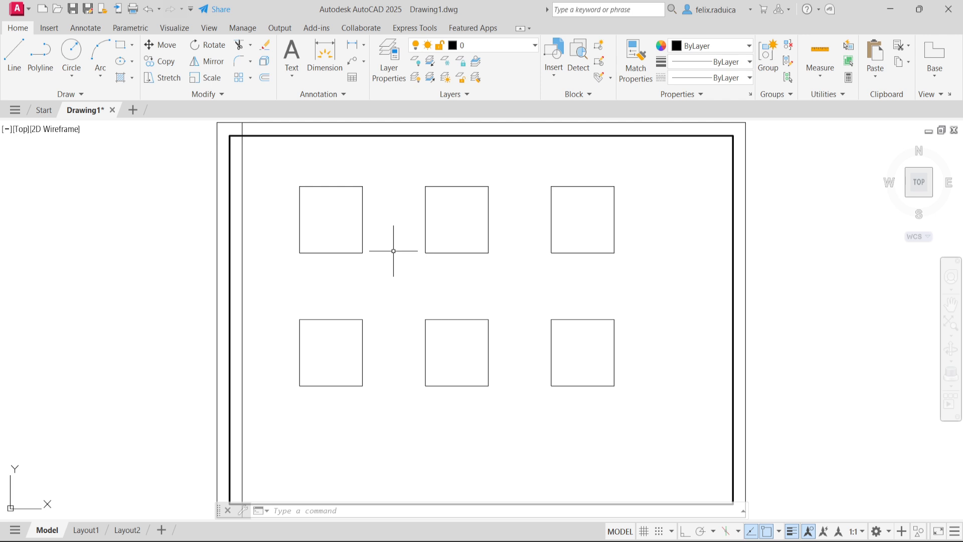
Create a new layer named Thick.
{"action": "type", "text": "1"}
{"action": "type", "text": "ayer"}
{"action": "key", "text": "Return"}
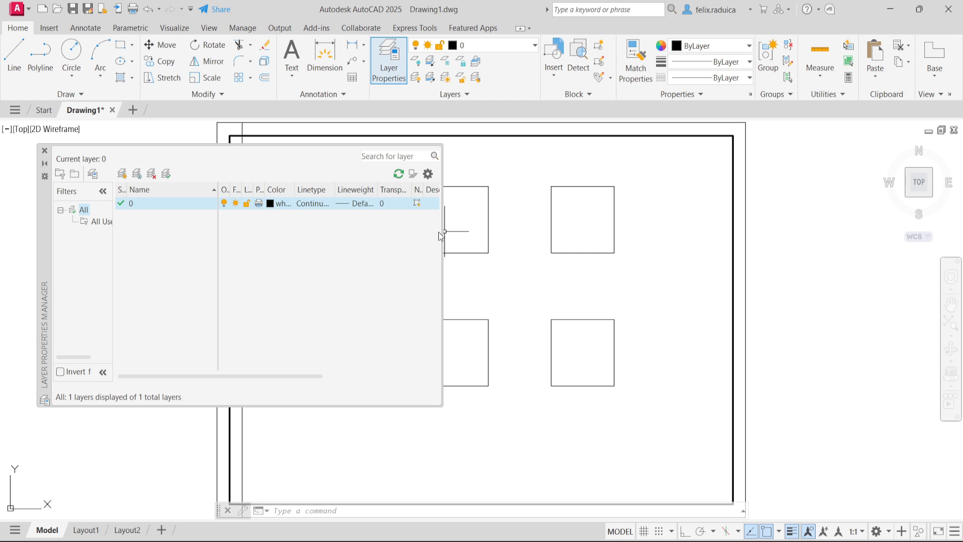
{"action": "left_click_drag", "start_coordinate": [443, 233], "coordinate": [493, 232]}
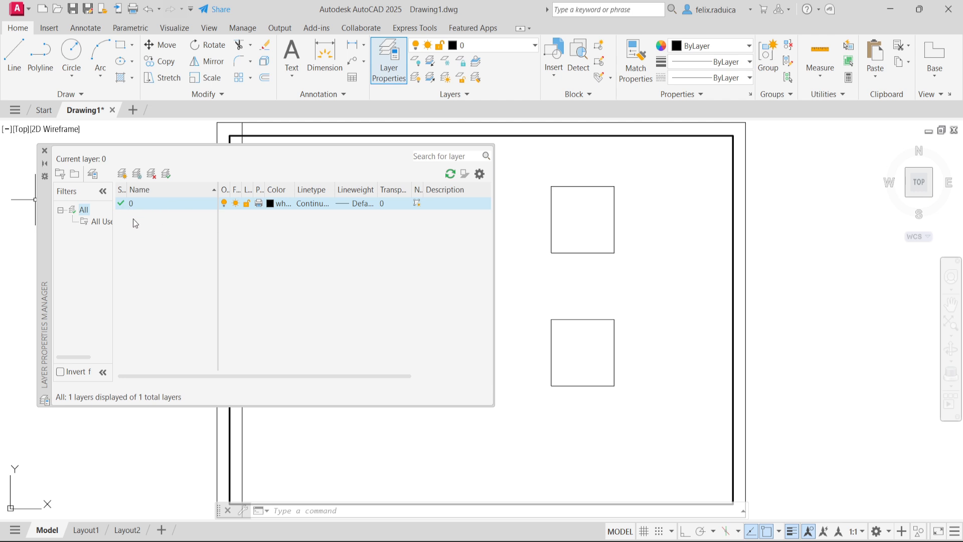
{"action": "right_click", "coordinate": [152, 224]}
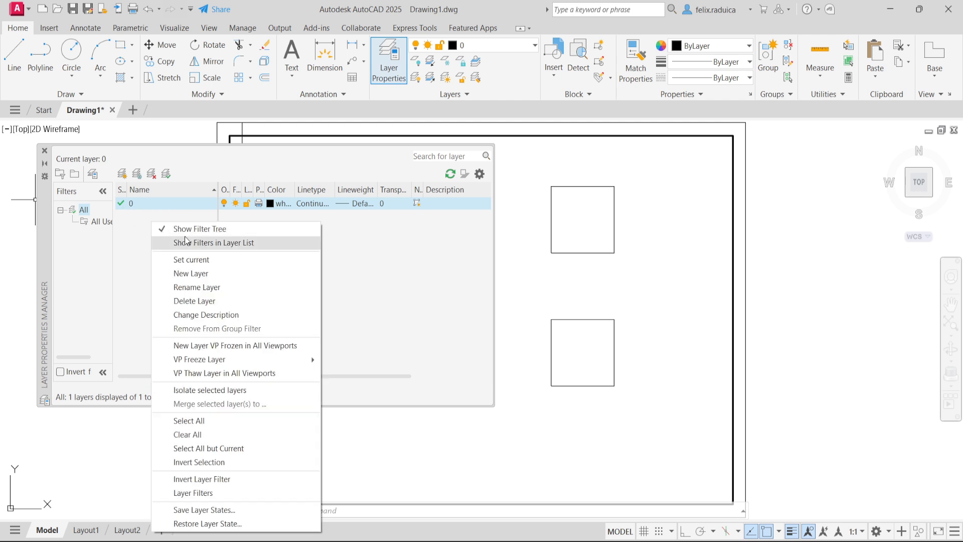
{"action": "left_click", "coordinate": [239, 275]}
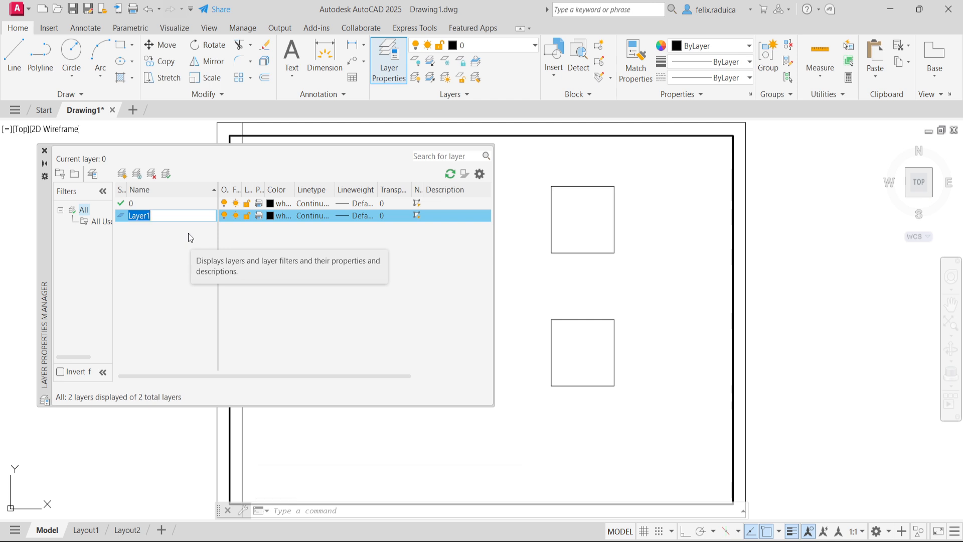
{"action": "type", "text": "Thick"}
{"action": "key", "text": "Return"}
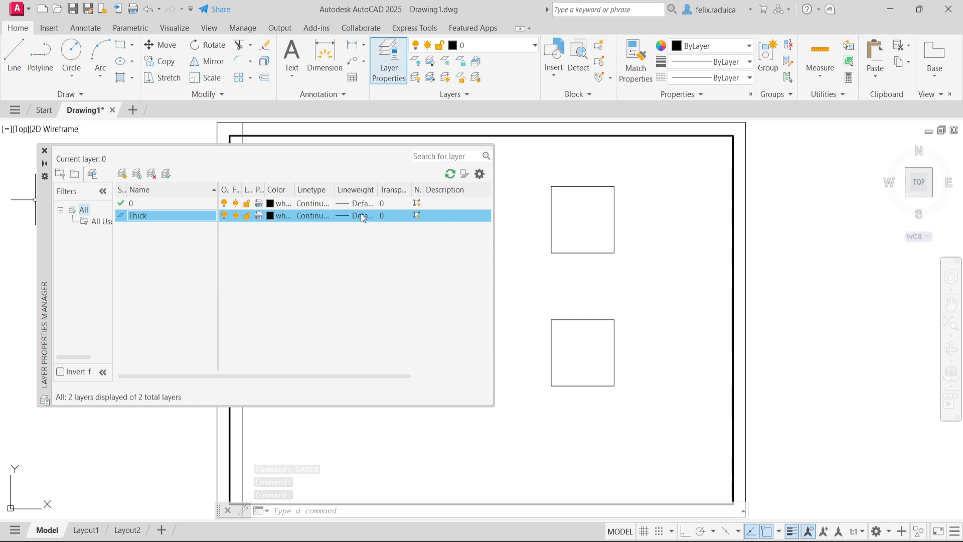
Set the Thick layer's lineweight to 0.30 mm.
{"action": "double_click", "coordinate": [335, 190]}
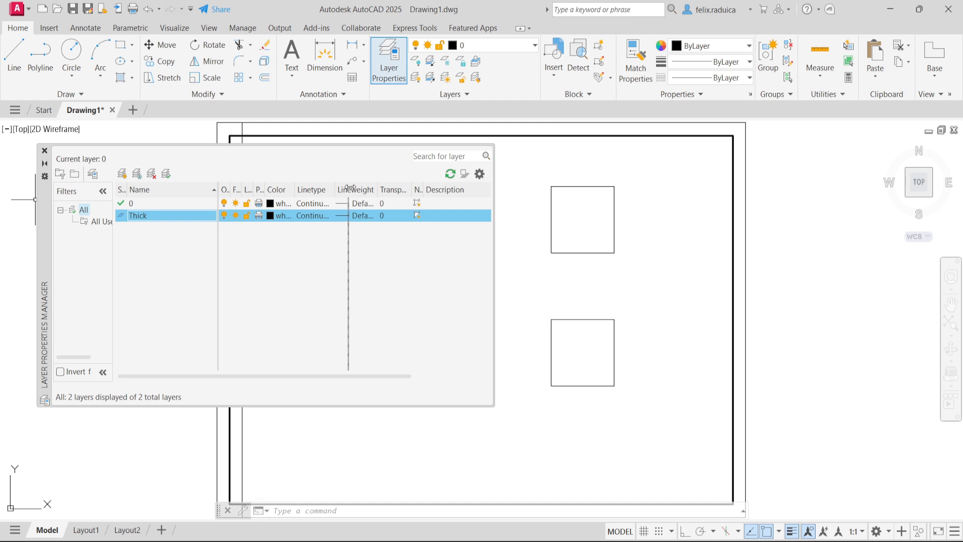
{"action": "left_click", "coordinate": [372, 216]}
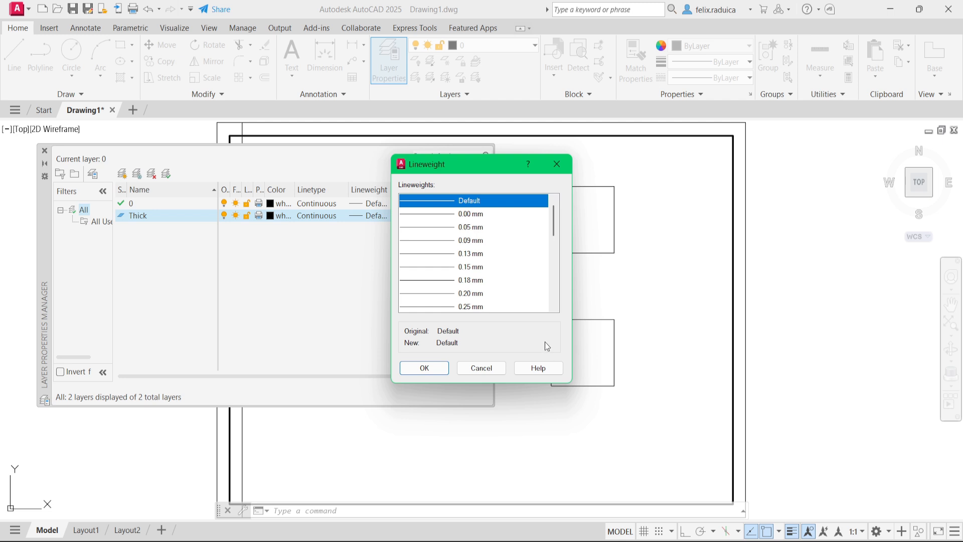
{"action": "scroll", "coordinate": [506, 308], "scroll_direction": "down", "scroll_amount": 1}
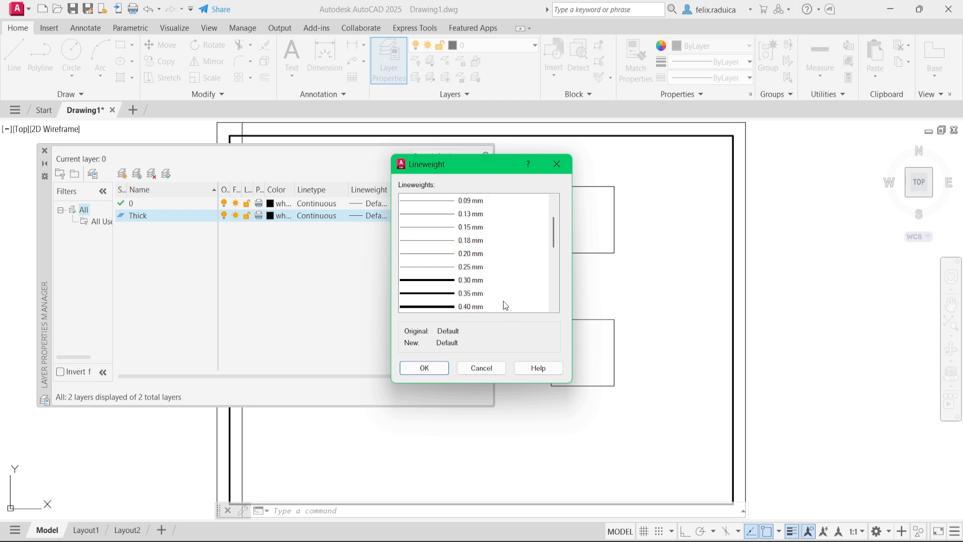
{"action": "left_click", "coordinate": [471, 281]}
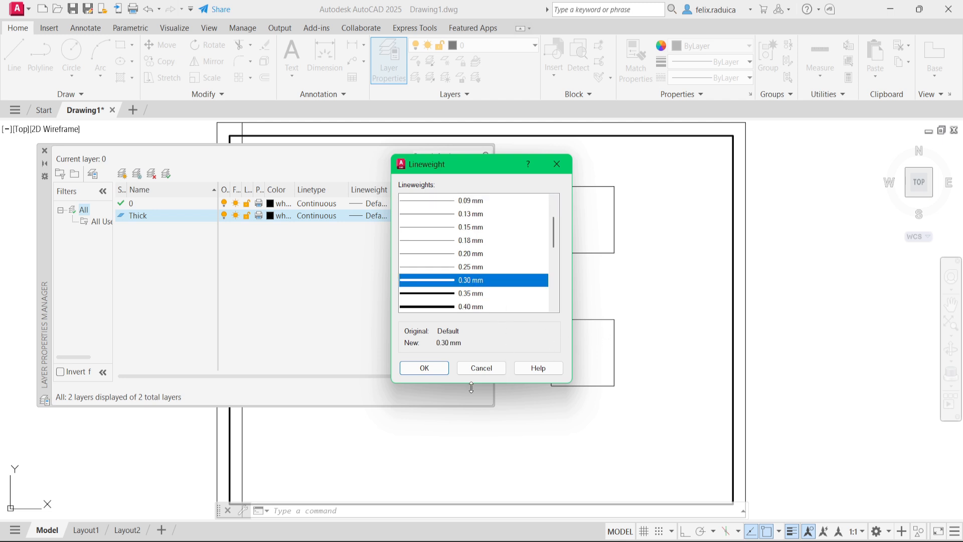
{"action": "left_click", "coordinate": [423, 367]}
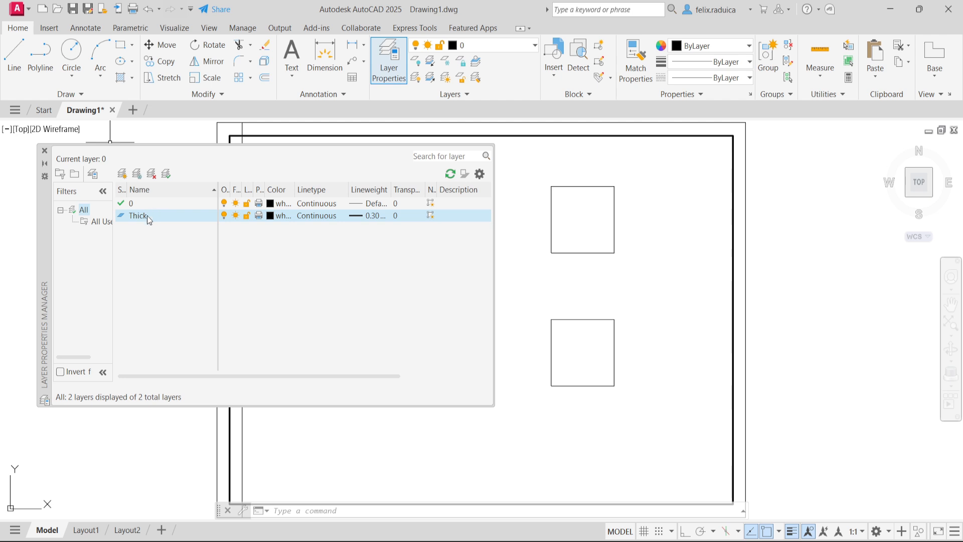
Make Thick the current layer and set its color to red.
{"action": "left_click", "coordinate": [170, 222]}
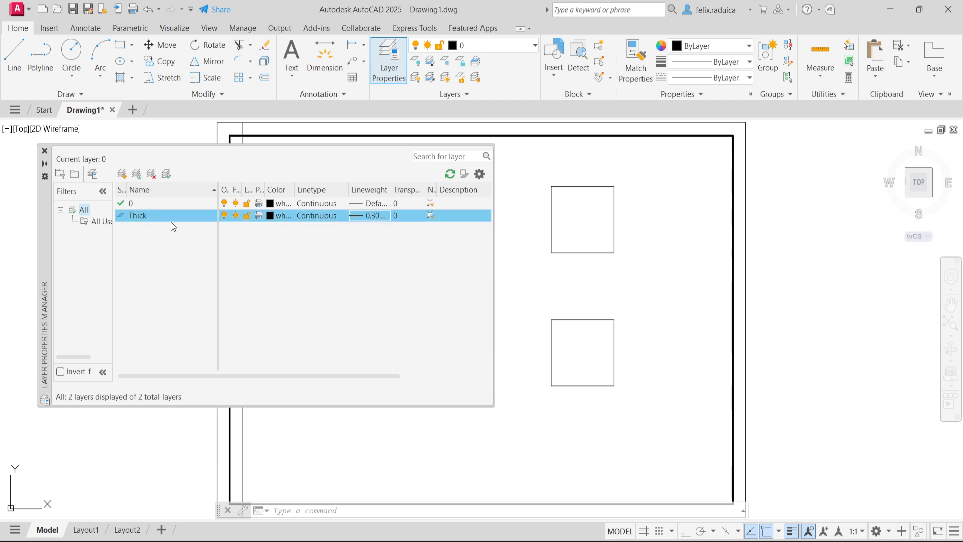
{"action": "double_click", "coordinate": [135, 222]}
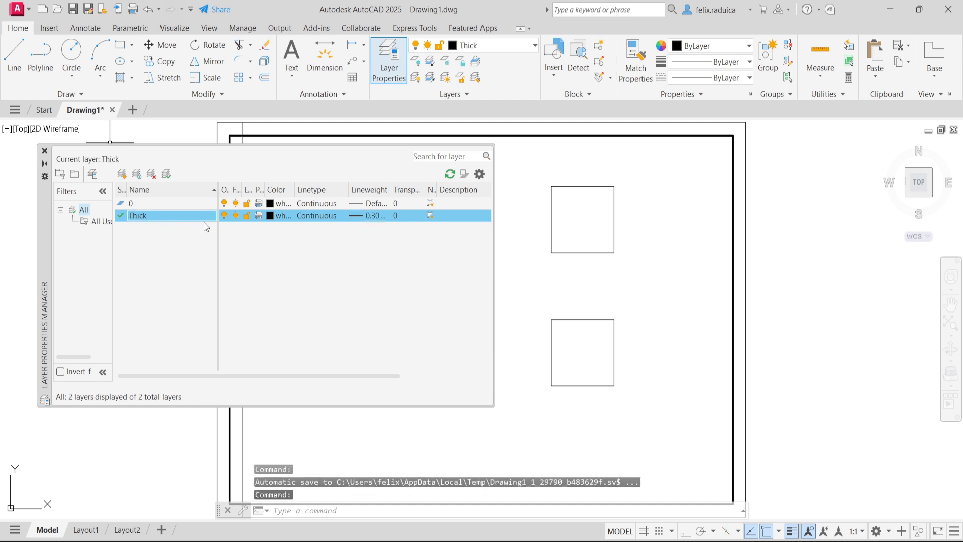
{"action": "left_click", "coordinate": [271, 221]}
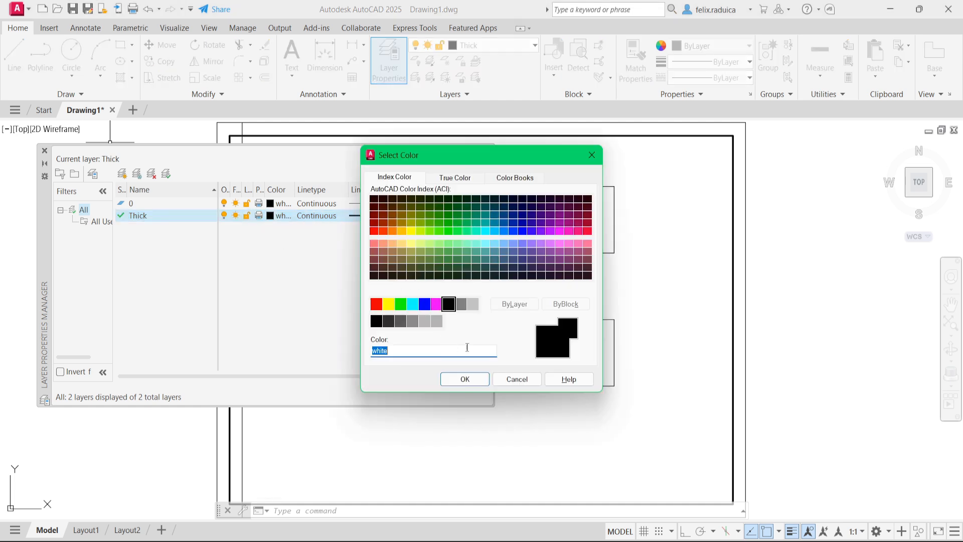
{"action": "left_click", "coordinate": [376, 304]}
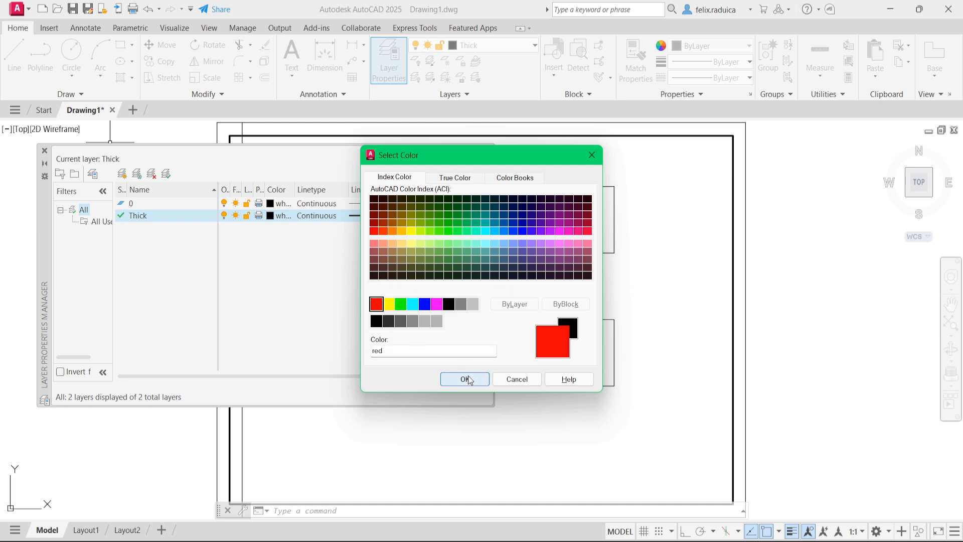
{"action": "left_click", "coordinate": [465, 379]}
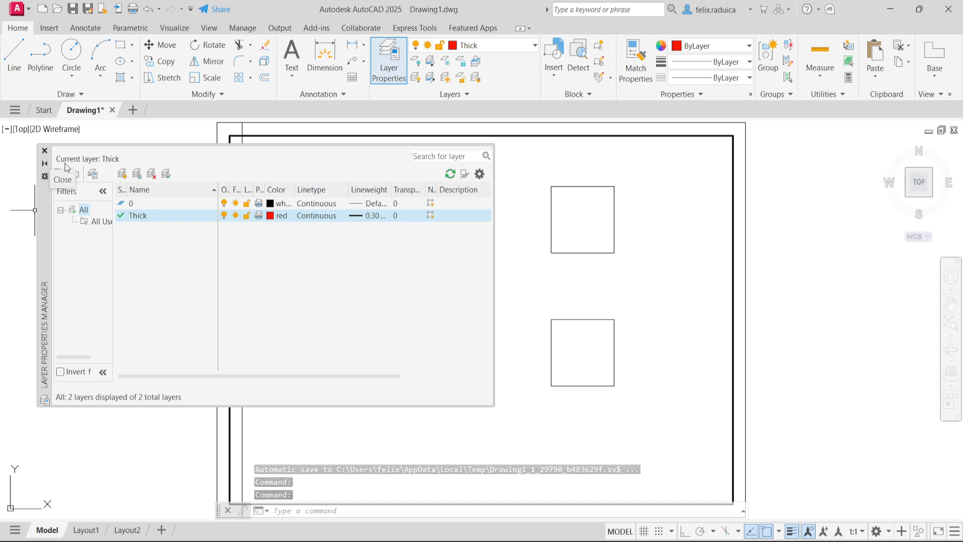
{"action": "left_click", "coordinate": [44, 151]}
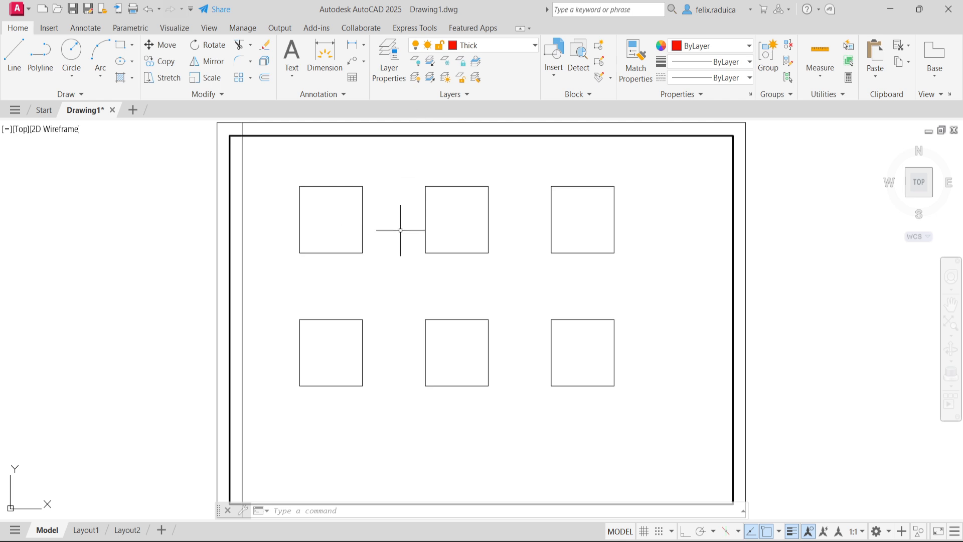
Draw a diagonal line across the upper-left square, from its lower-left corner to its upper-right corner.
{"action": "type", "text": "1"}
{"action": "type", "text": "ine"}
{"action": "key", "text": "Return"}
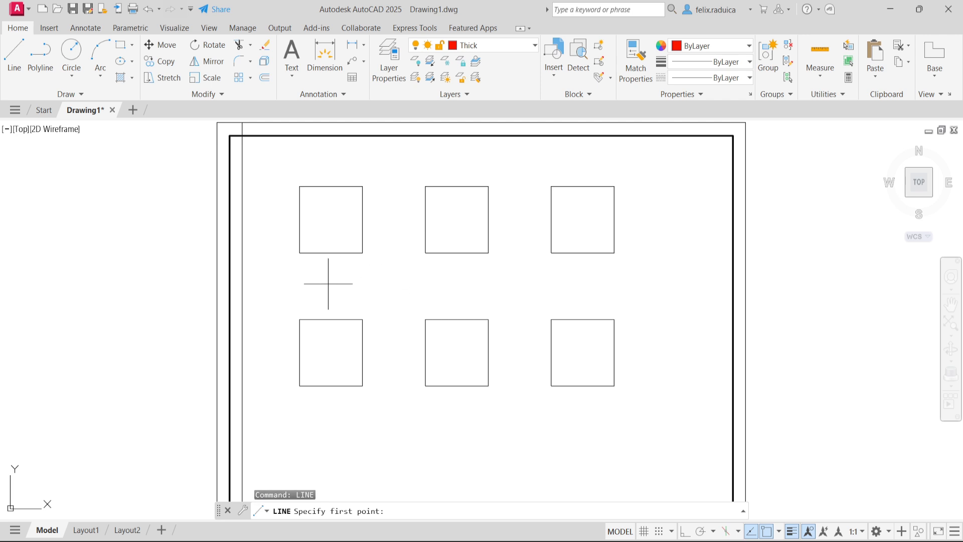
{"action": "left_click", "coordinate": [300, 253]}
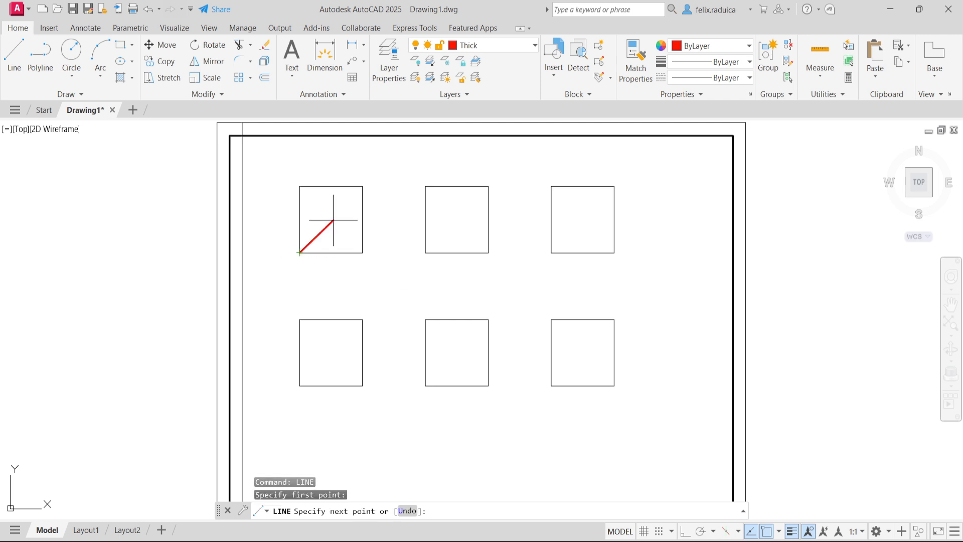
{"action": "left_click", "coordinate": [363, 186]}
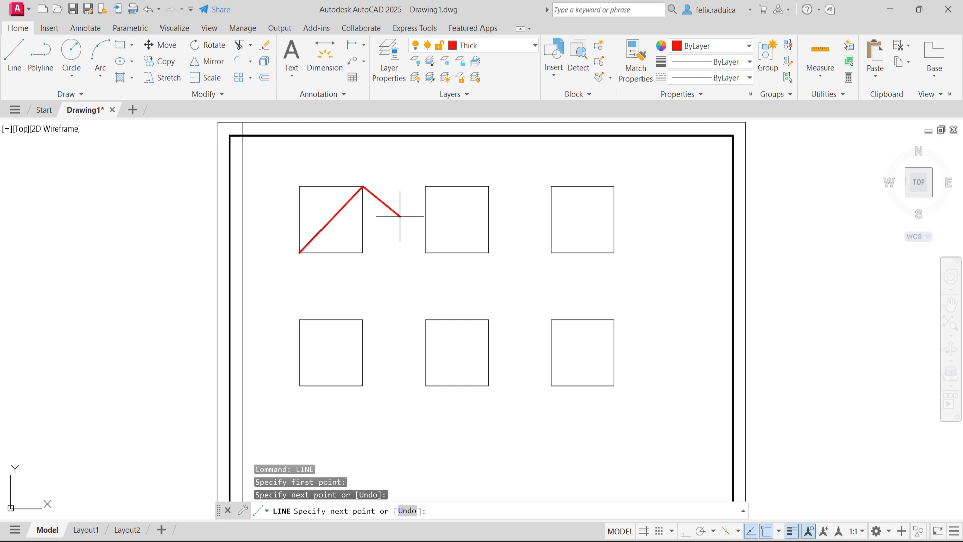
{"action": "key", "text": "Return"}
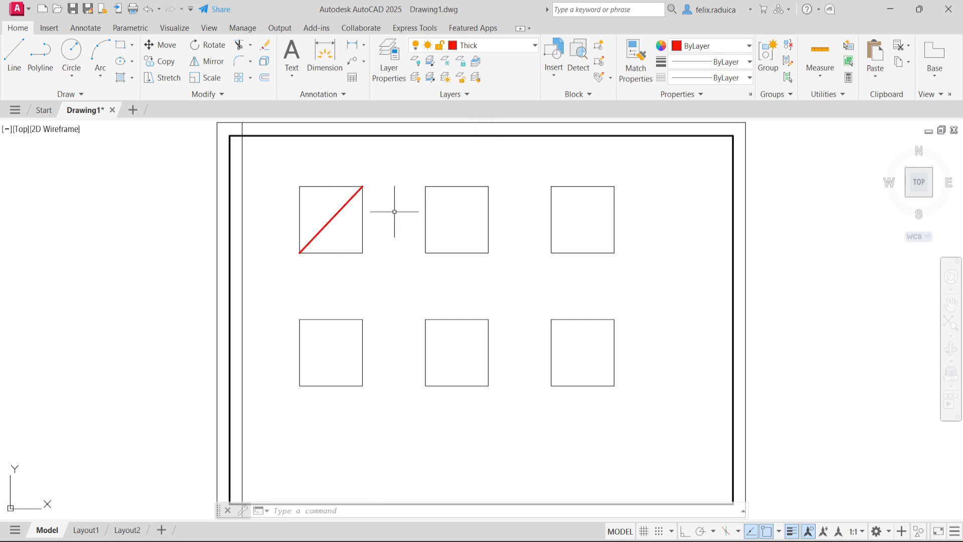
Draw the opposite diagonal of the upper-left square, from its upper-left corner to its lower-right corner.
{"action": "type", "text": "l"}
{"action": "key", "text": "Return"}
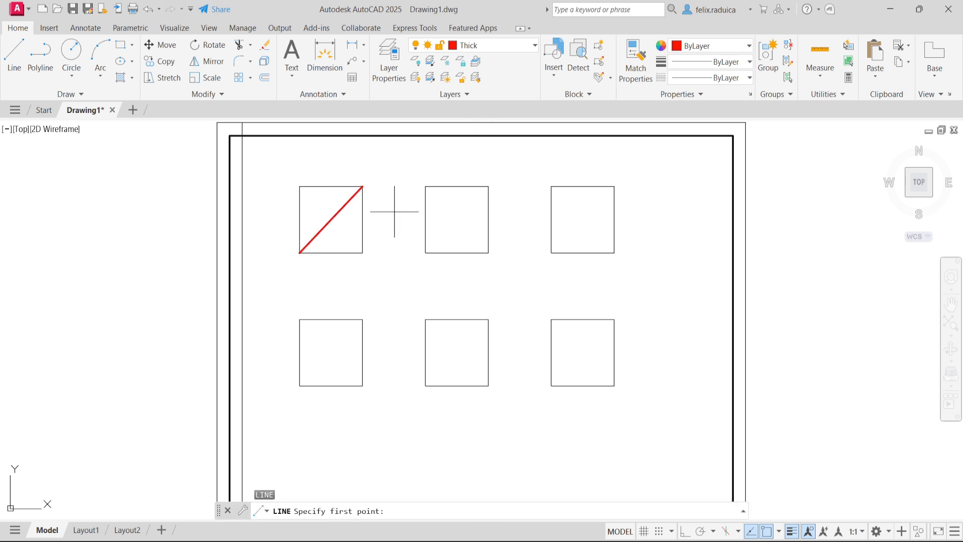
{"action": "left_click", "coordinate": [299, 186]}
{"action": "left_click", "coordinate": [362, 253]}
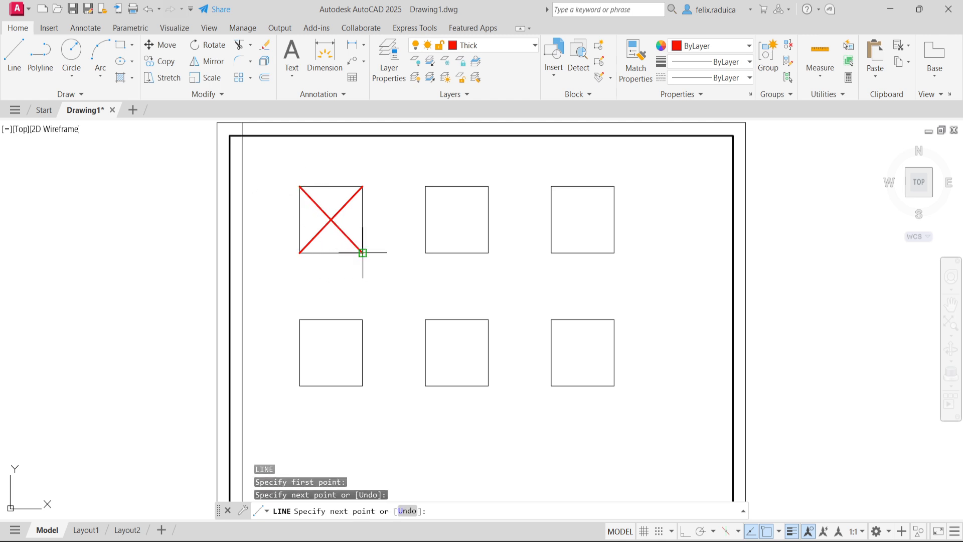
{"action": "key", "text": "Return"}
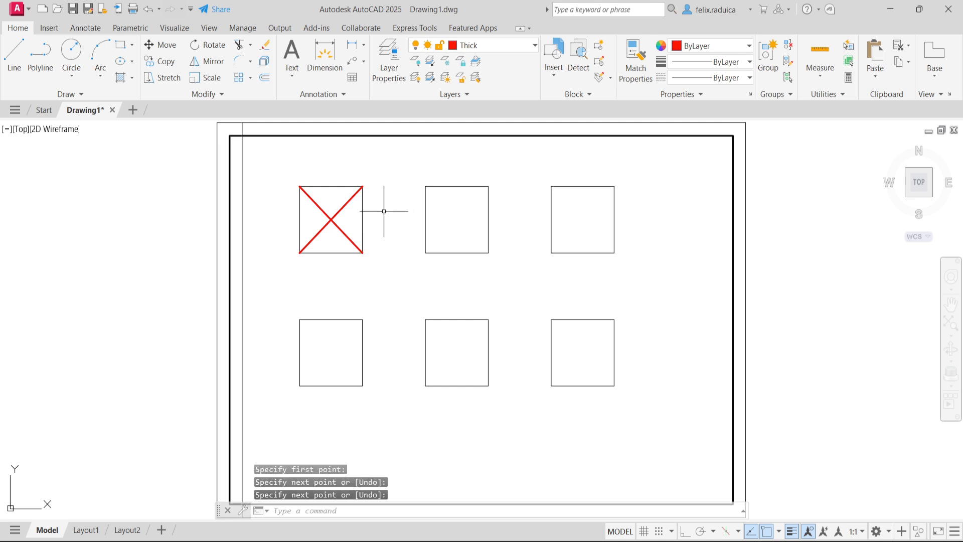
Draw a circle centered on the intersection of the two diagonals, with its edge just inside the square's sides.
{"action": "type", "text": "c"}
{"action": "key", "text": "Return"}
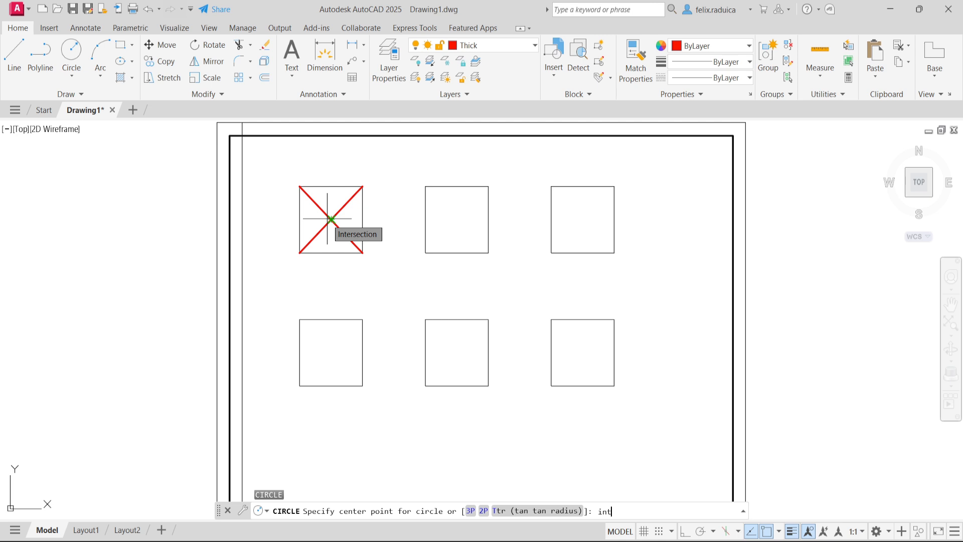
{"action": "type", "text": "int"}
{"action": "key", "text": "Return"}
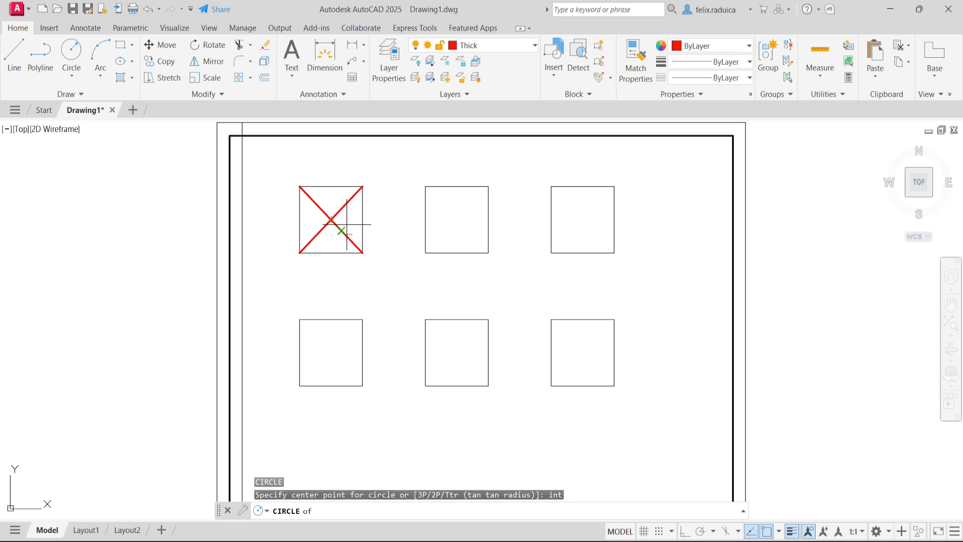
{"action": "left_click", "coordinate": [331, 220]}
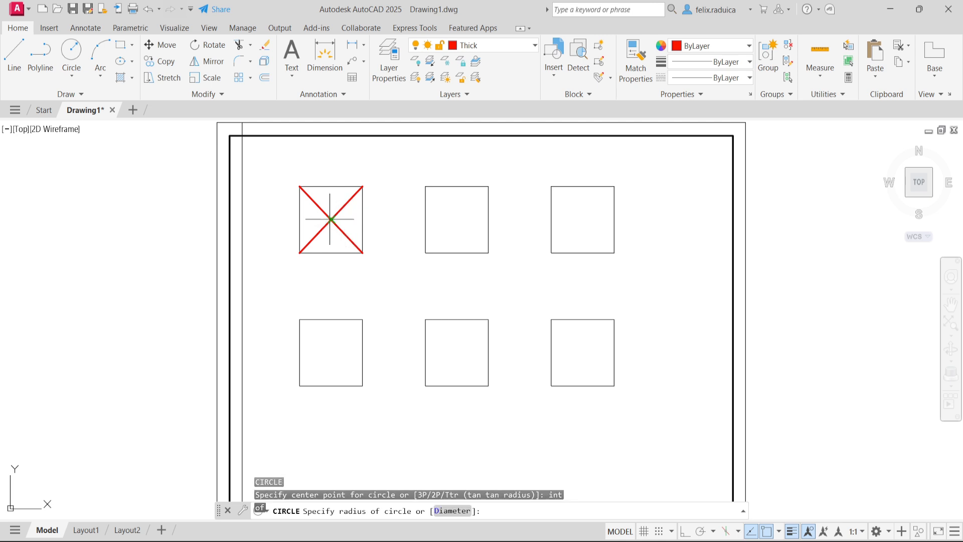
{"action": "left_click", "coordinate": [358, 219]}
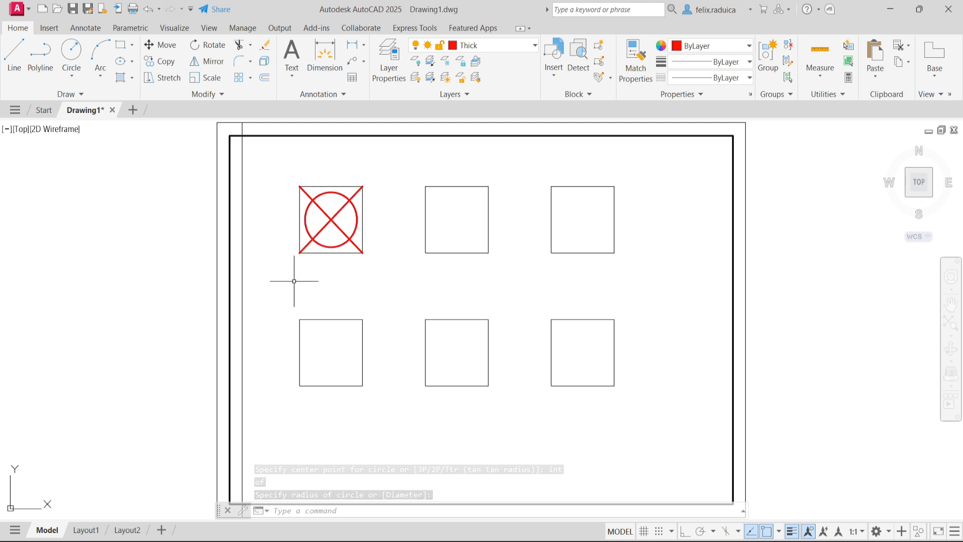
Draw an open wavy spline through four points in the gap between the upper-left and lower-left squares.
{"action": "type", "text": "spline"}
{"action": "key", "text": "Return"}
{"action": "left_click", "coordinate": [308, 286]}
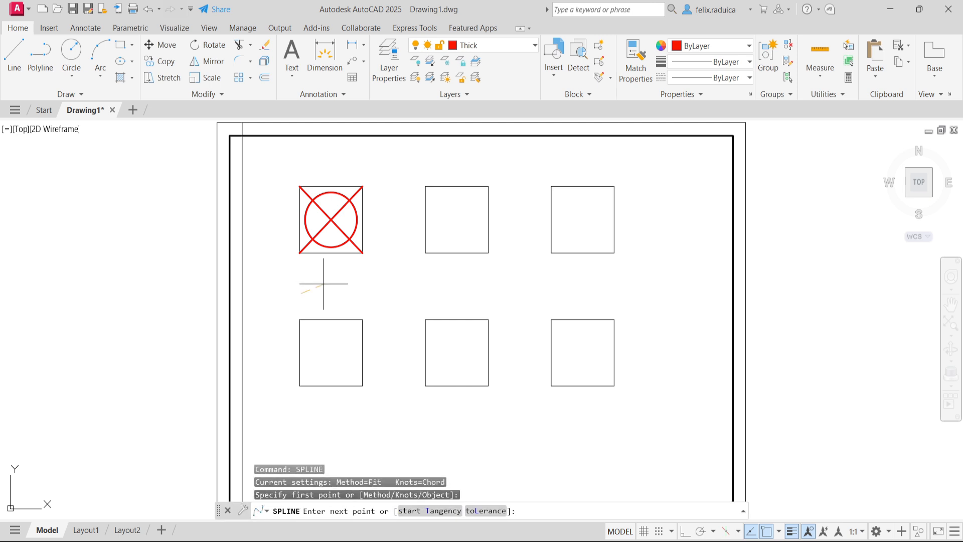
{"action": "left_click", "coordinate": [327, 282]}
{"action": "left_click", "coordinate": [360, 295]}
{"action": "left_click", "coordinate": [377, 269]}
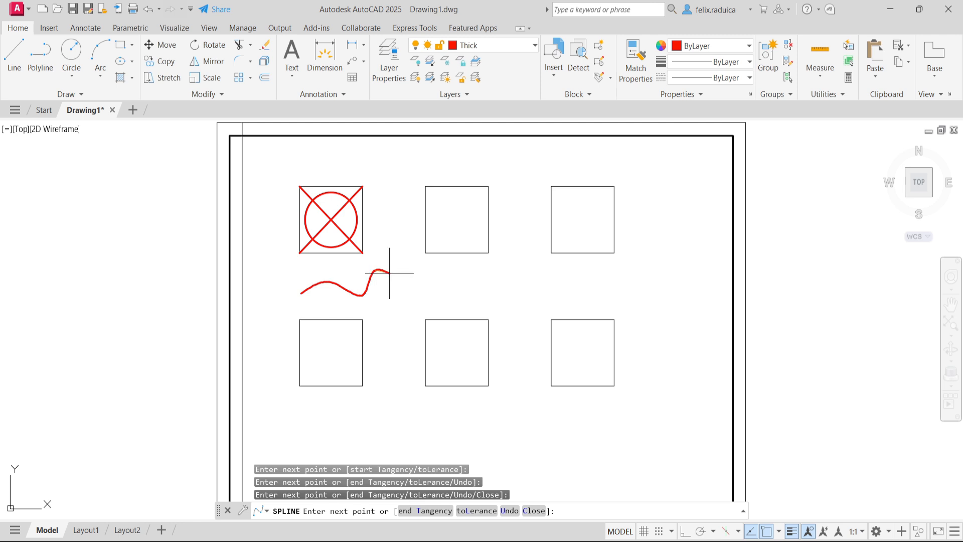
{"action": "key", "text": "Return"}
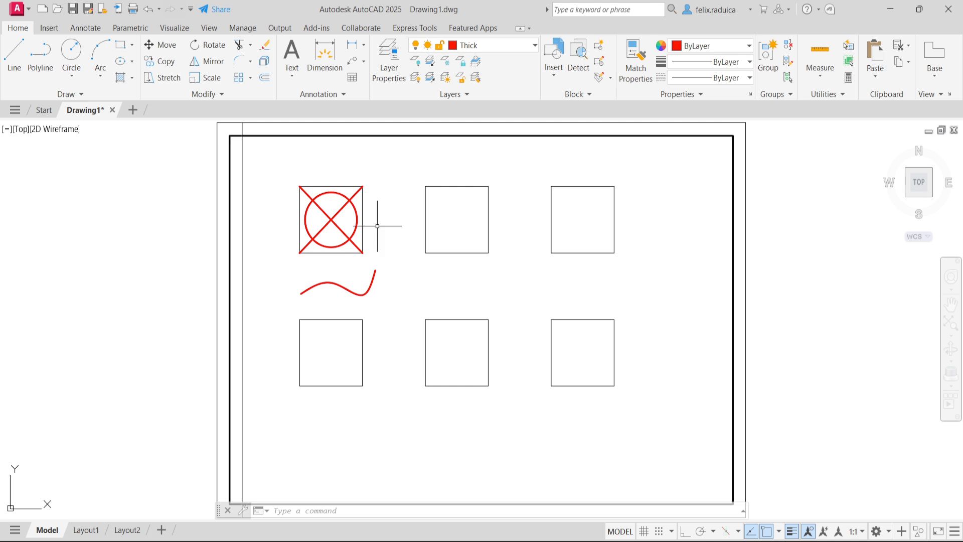
Create a new layer named Thin in the layer manager.
{"action": "type", "text": "1"}
{"action": "key", "text": "BackSpace"}
{"action": "type", "text": "LAYER"}
{"action": "key", "text": "Return"}
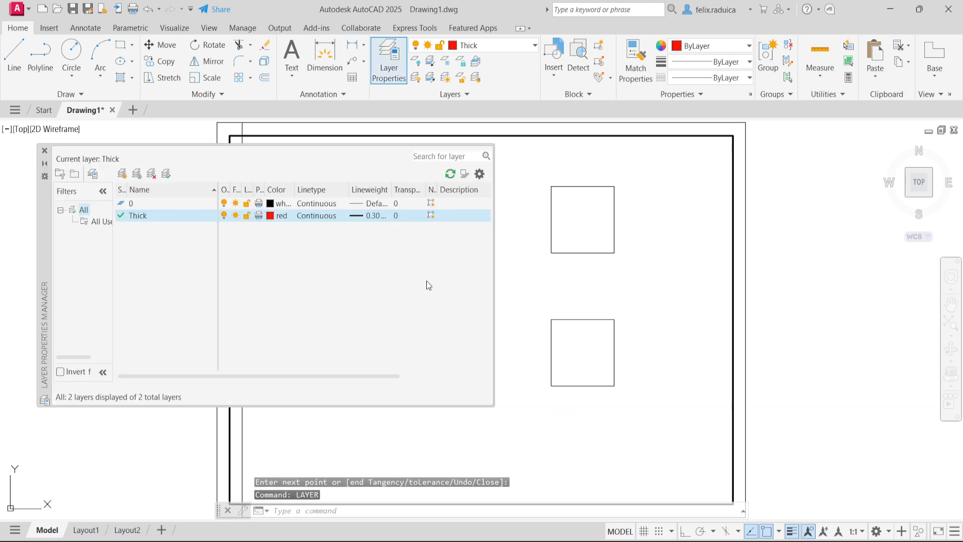
{"action": "right_click", "coordinate": [245, 238]}
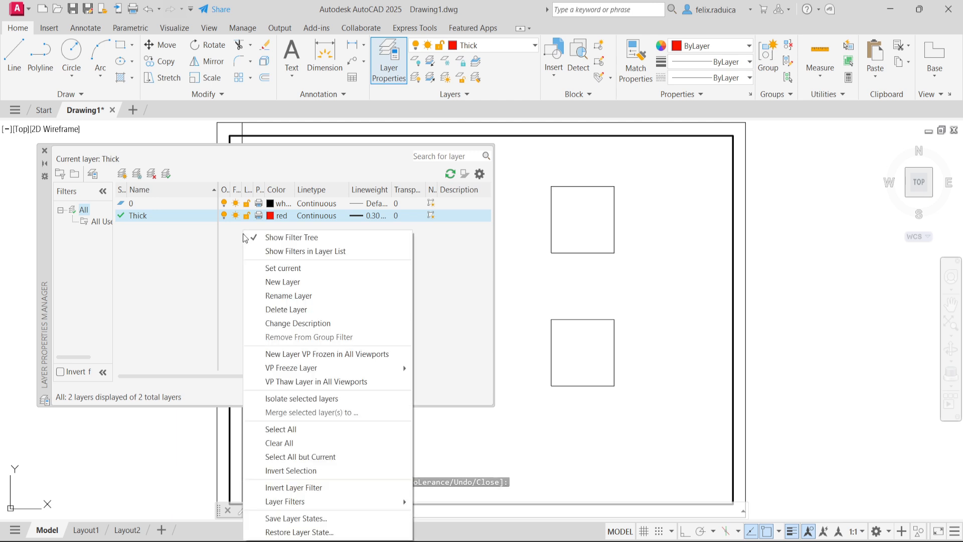
{"action": "left_click", "coordinate": [280, 282]}
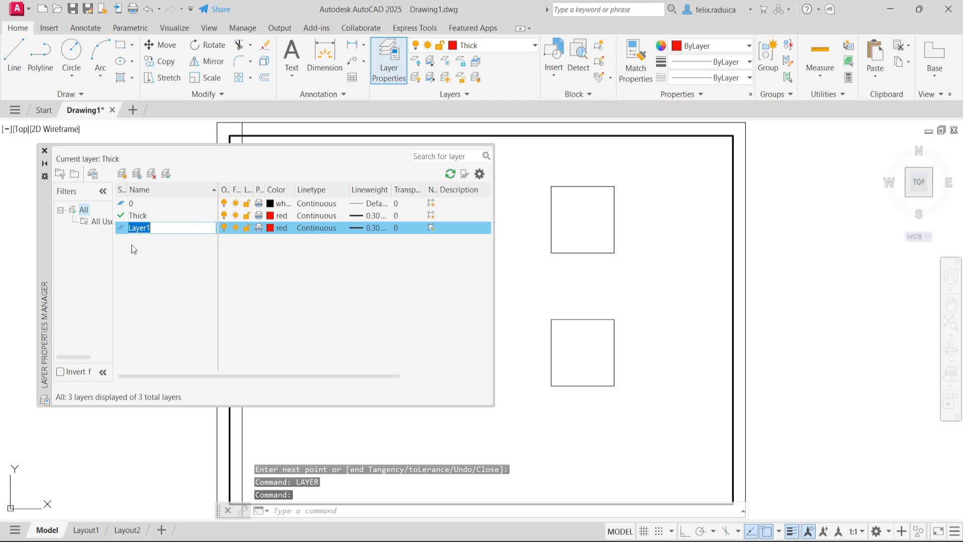
{"action": "type", "text": "Thin"}
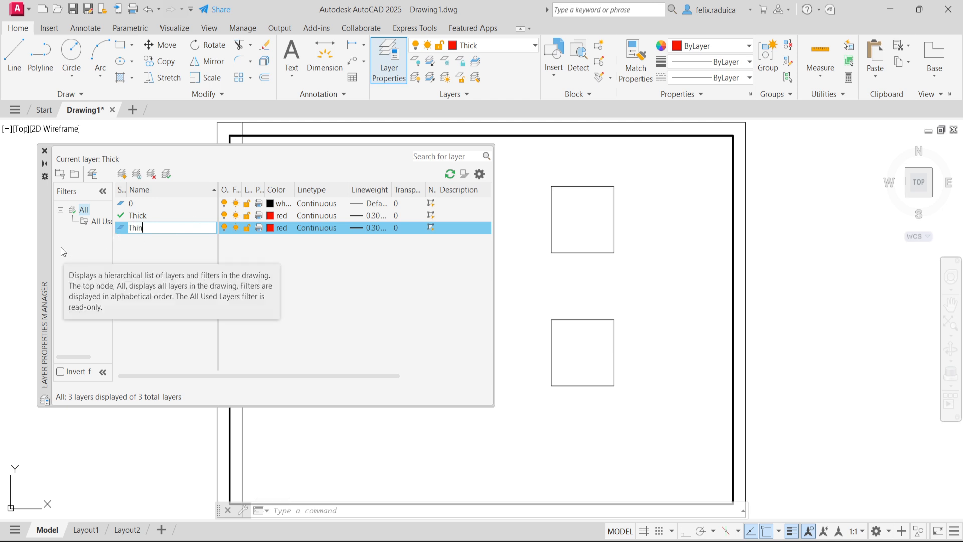
{"action": "key", "text": "Return"}
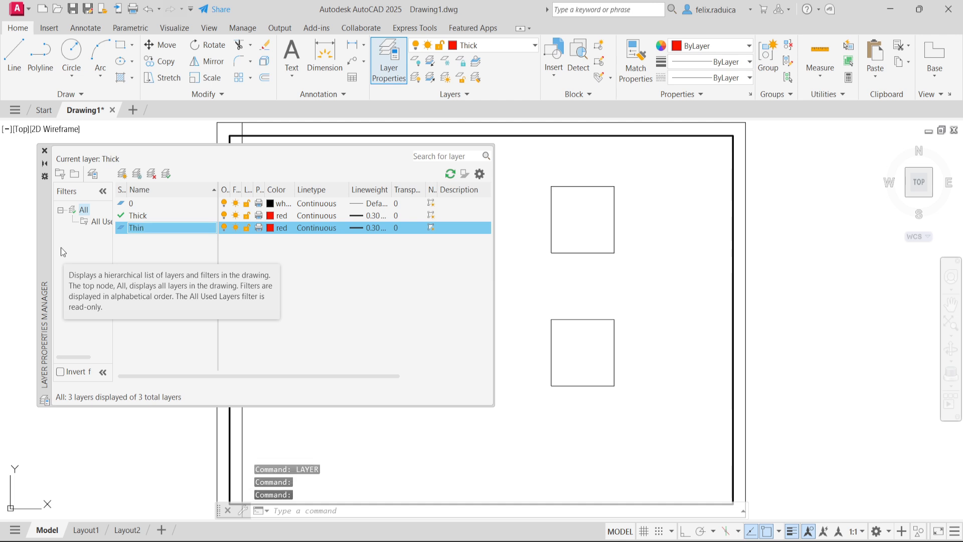
Set the Thin layer's color to blue.
{"action": "left_click", "coordinate": [274, 229]}
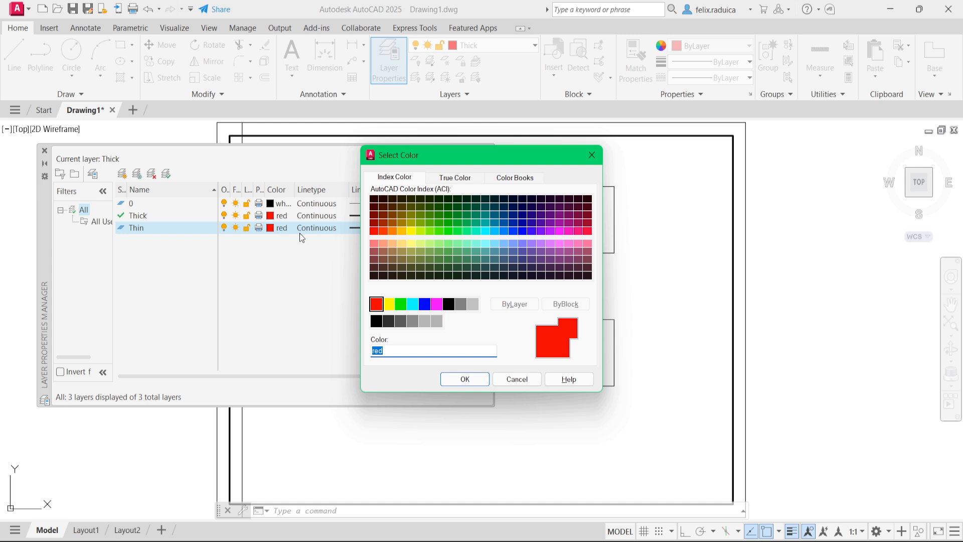
{"action": "left_click", "coordinate": [424, 304]}
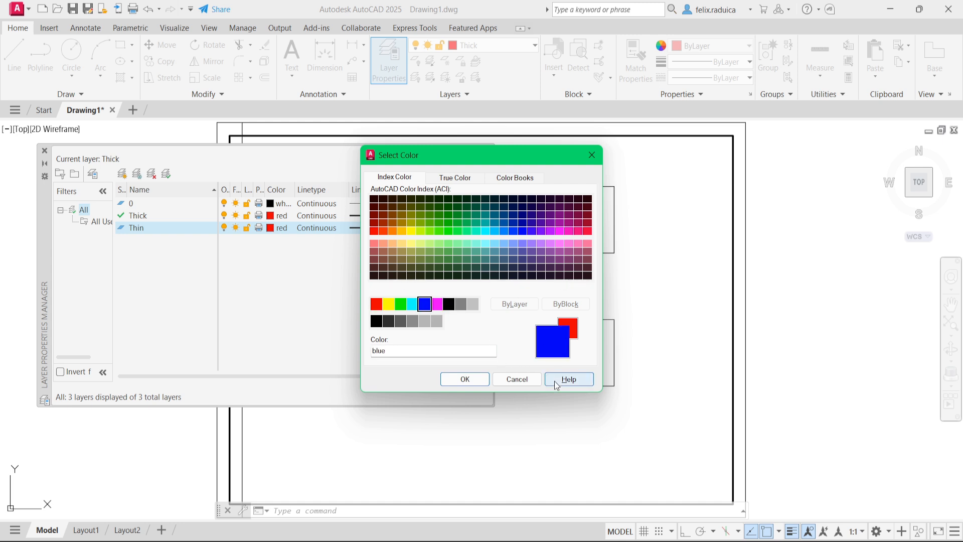
{"action": "left_click", "coordinate": [479, 381]}
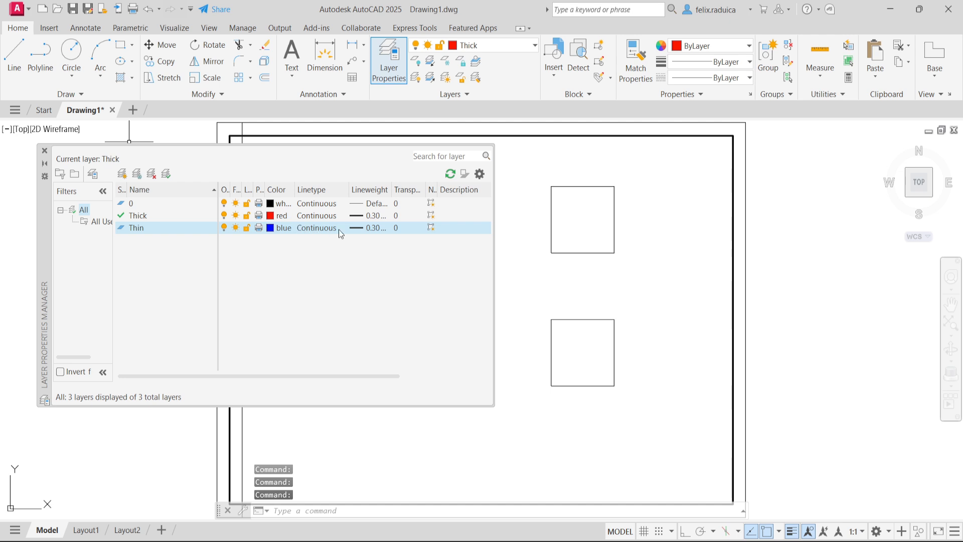
Set the Thin layer's lineweight to 0.09 mm, make it current and close the layer manager.
{"action": "left_click", "coordinate": [356, 228]}
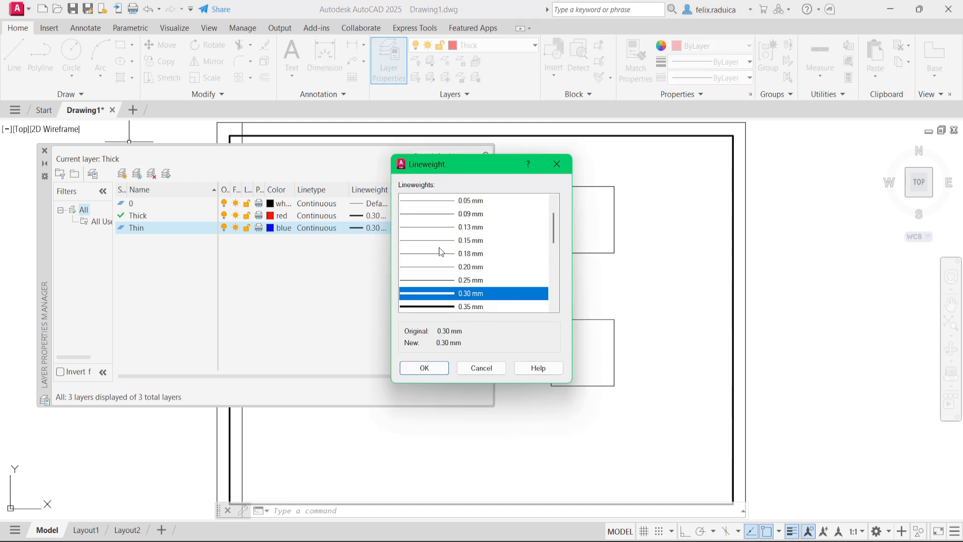
{"action": "left_click", "coordinate": [467, 214]}
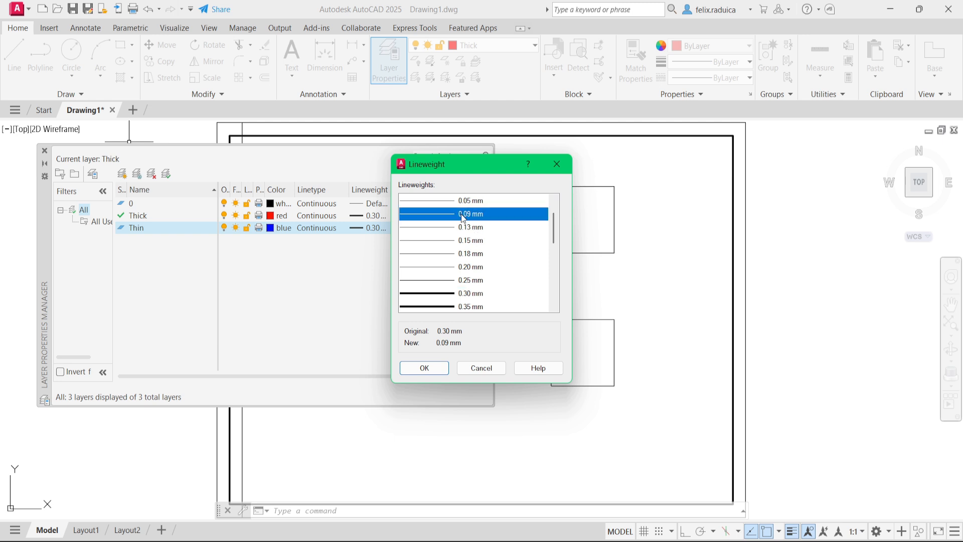
{"action": "left_click", "coordinate": [424, 368]}
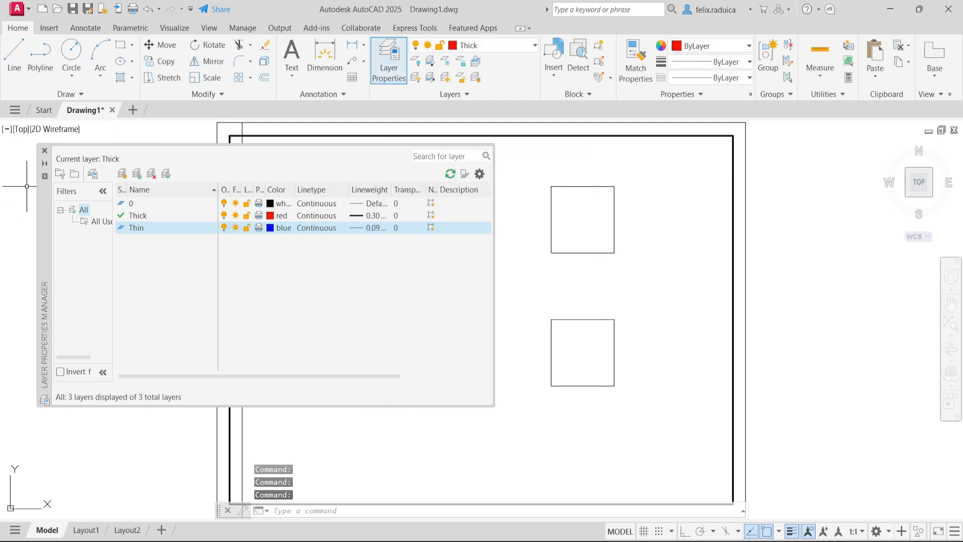
{"action": "double_click", "coordinate": [140, 228]}
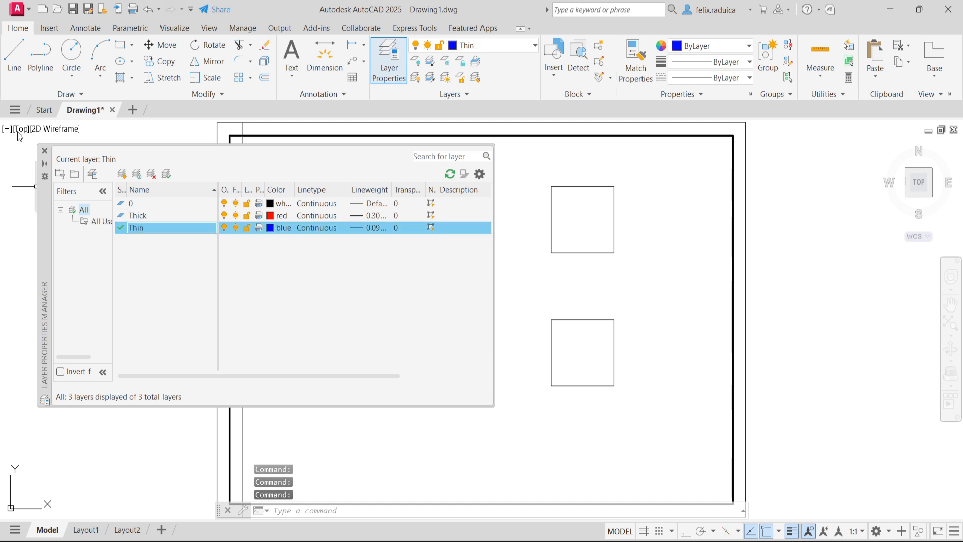
{"action": "left_click", "coordinate": [45, 154]}
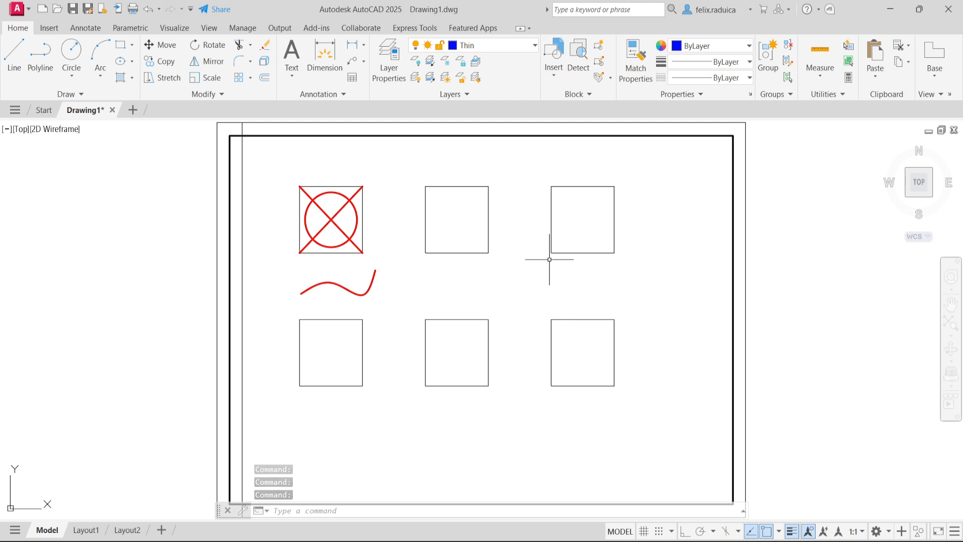
Draw a diagonal line across the upper-middle square, from its lower-left corner to its upper-right corner.
{"action": "type", "text": "l"}
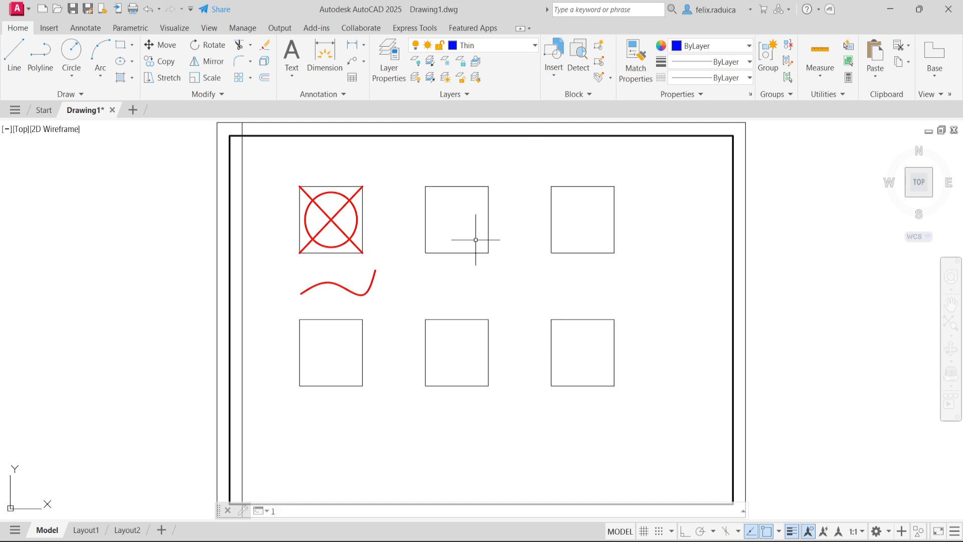
{"action": "key", "text": "Return"}
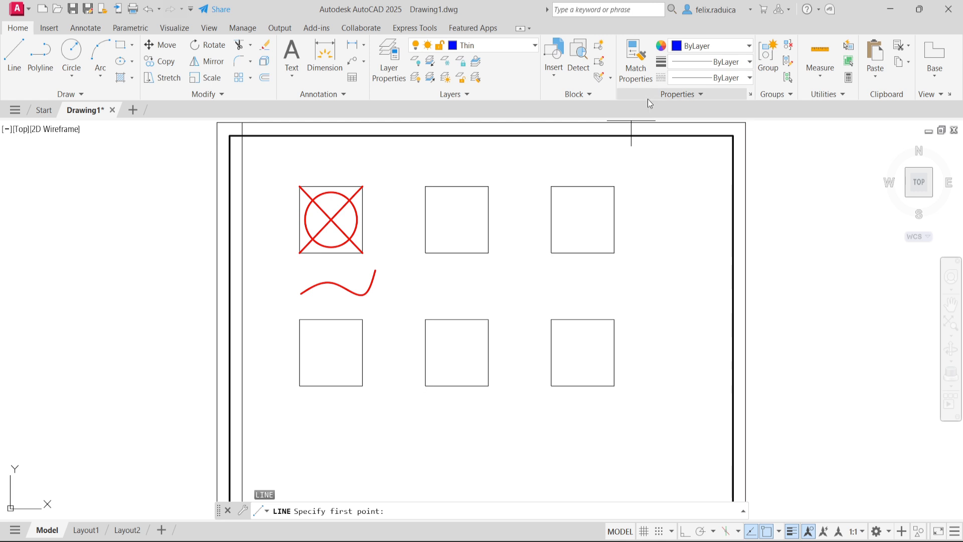
{"action": "left_click", "coordinate": [425, 253]}
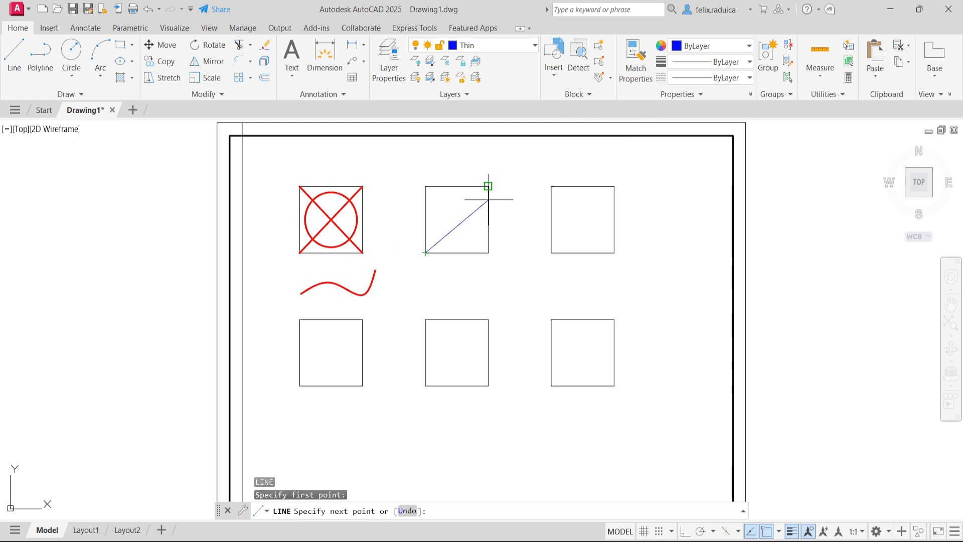
{"action": "left_click", "coordinate": [487, 186]}
{"action": "key", "text": "Return"}
Draw a circle centered on the midpoint of the upper-middle square's diagonal, with its edge well inside the square's sides.
{"action": "type", "text": "c"}
{"action": "key", "text": "Return"}
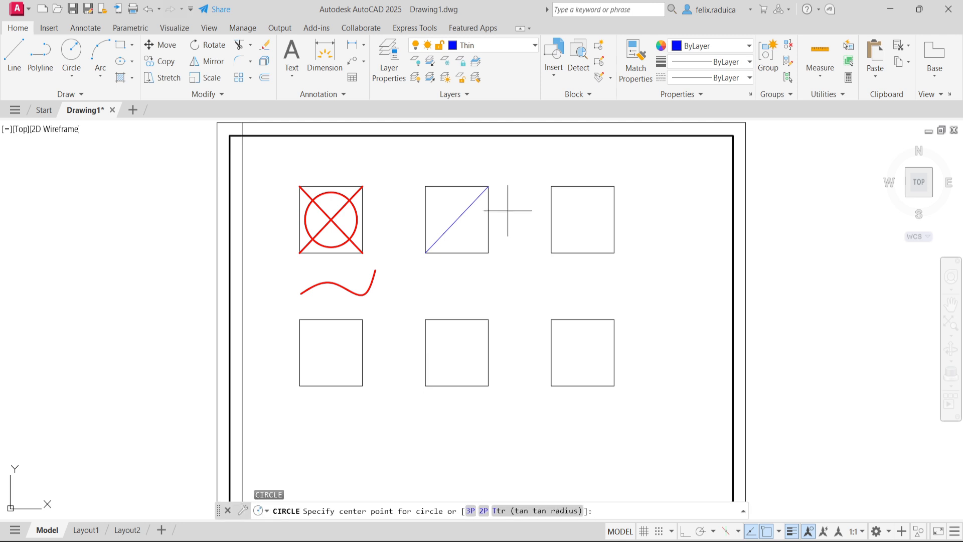
{"action": "type", "text": "mid"}
{"action": "key", "text": "Return"}
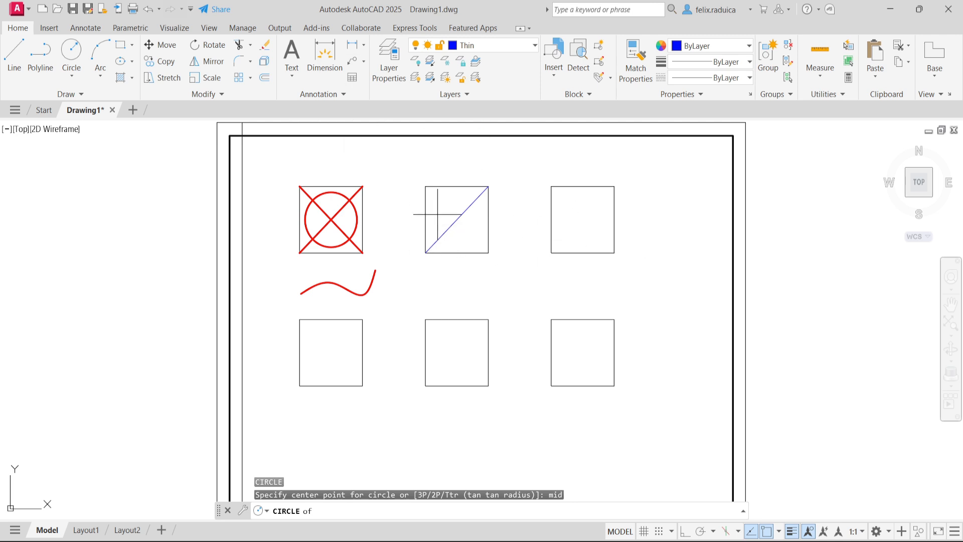
{"action": "left_click", "coordinate": [456, 219]}
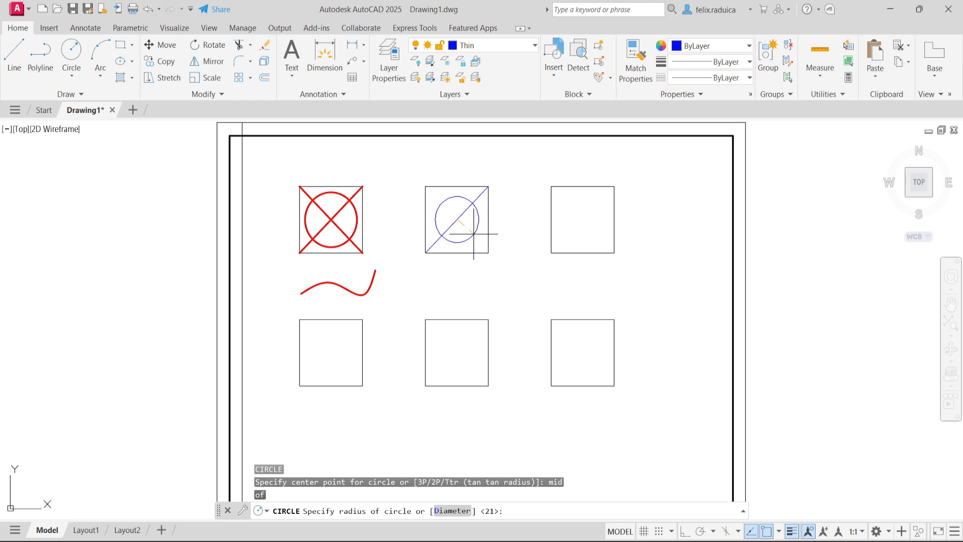
{"action": "left_click", "coordinate": [473, 233]}
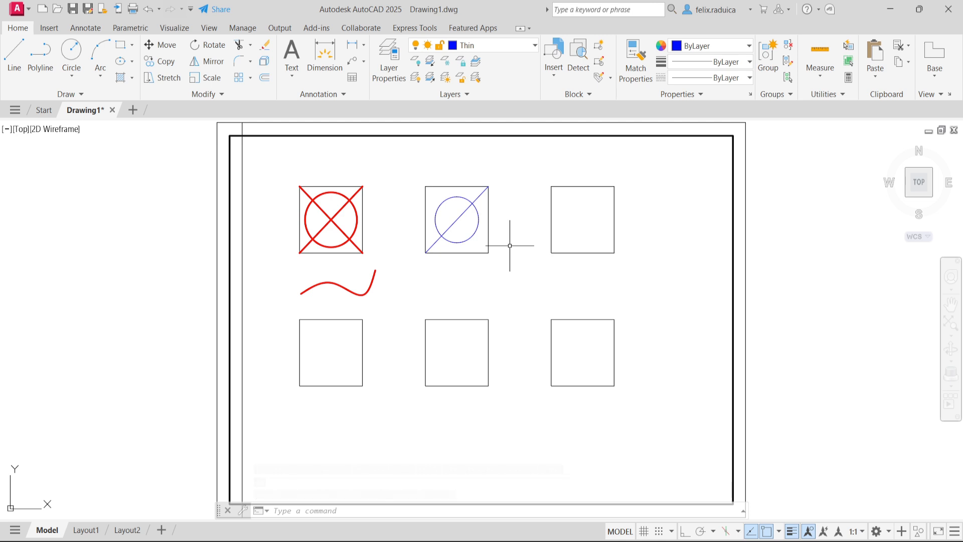
Load the CENTER2 linetype from acad.lin and assign it to the Axis layer.
{"action": "left_click", "coordinate": [388, 60]}
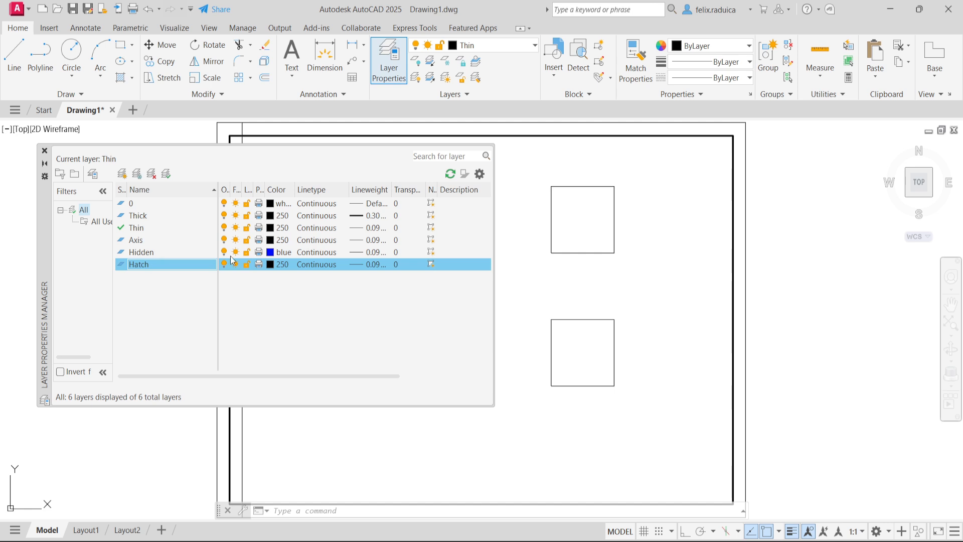
{"action": "left_click", "coordinate": [151, 242]}
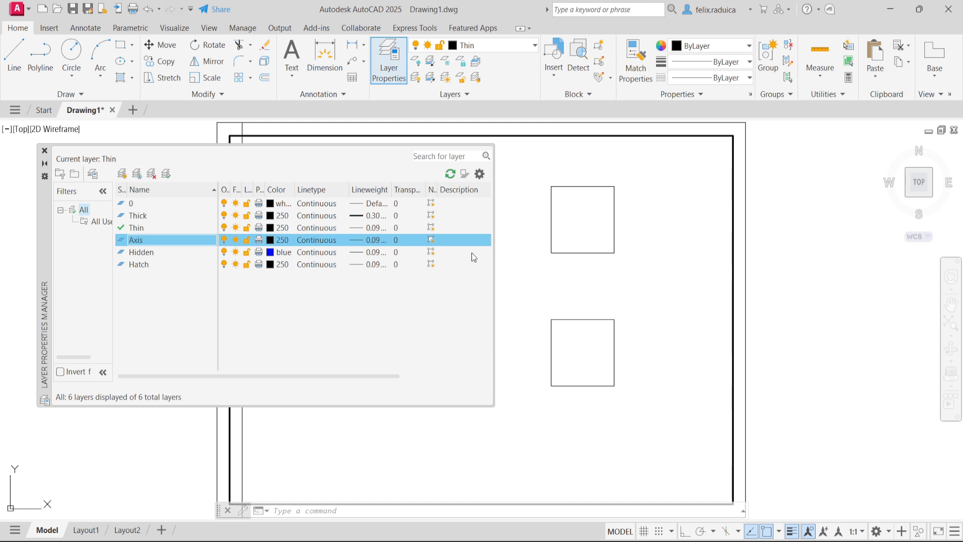
{"action": "left_click", "coordinate": [308, 239]}
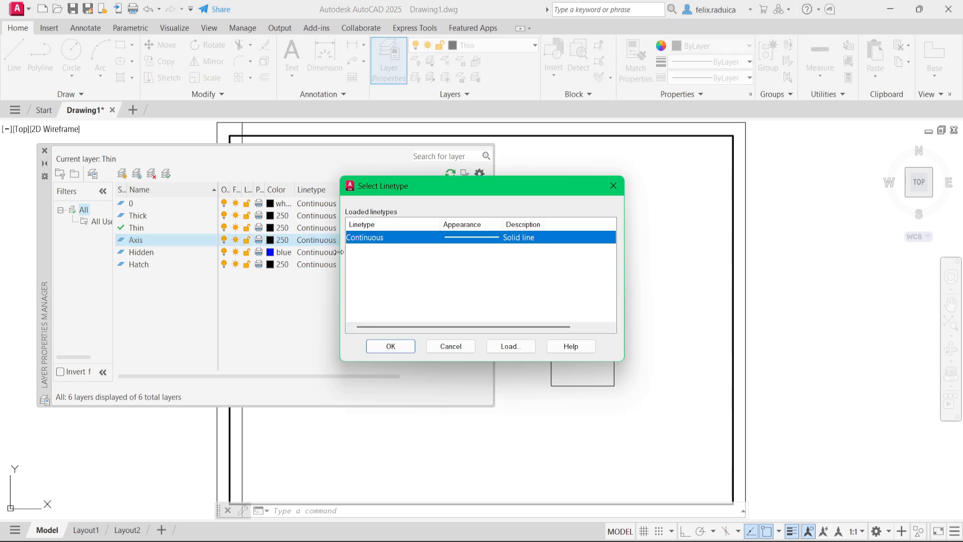
{"action": "left_click", "coordinate": [515, 346]}
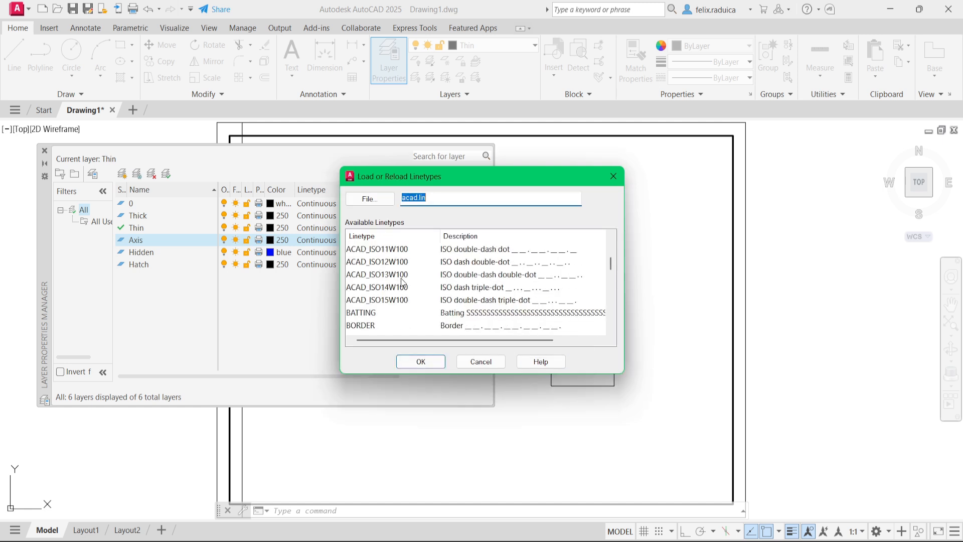
{"action": "scroll", "coordinate": [432, 289], "scroll_direction": "down", "scroll_amount": 1}
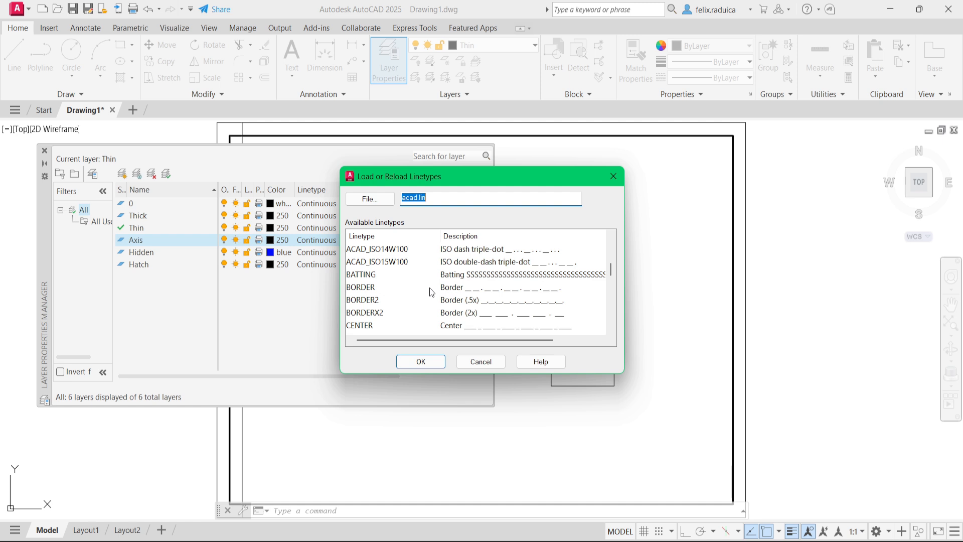
{"action": "scroll", "coordinate": [426, 291], "scroll_direction": "down", "scroll_amount": 1}
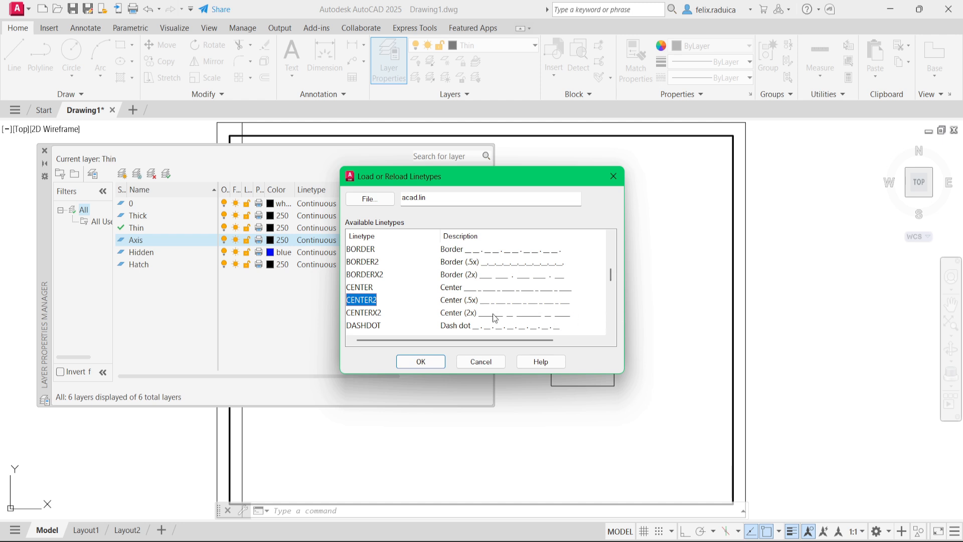
{"action": "left_click", "coordinate": [420, 361]}
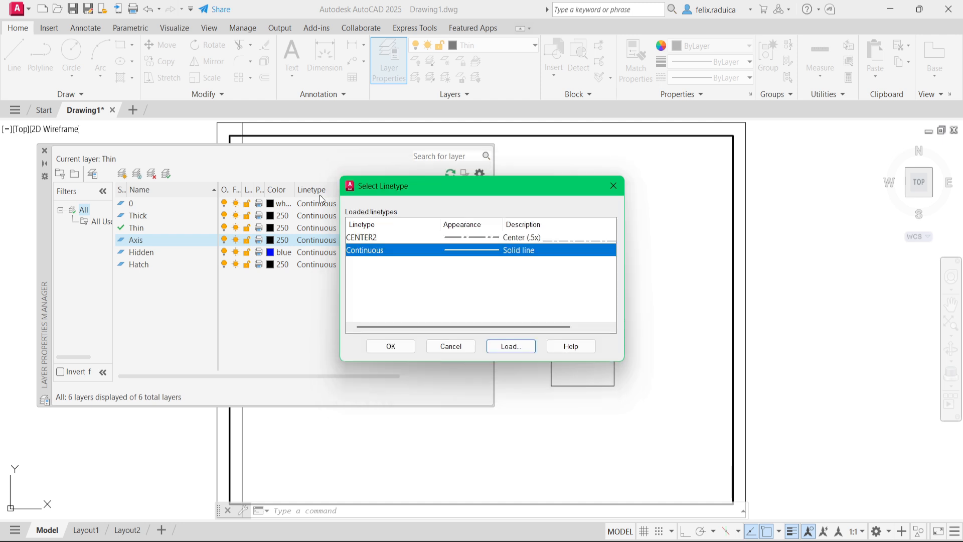
{"action": "left_click", "coordinate": [383, 238]}
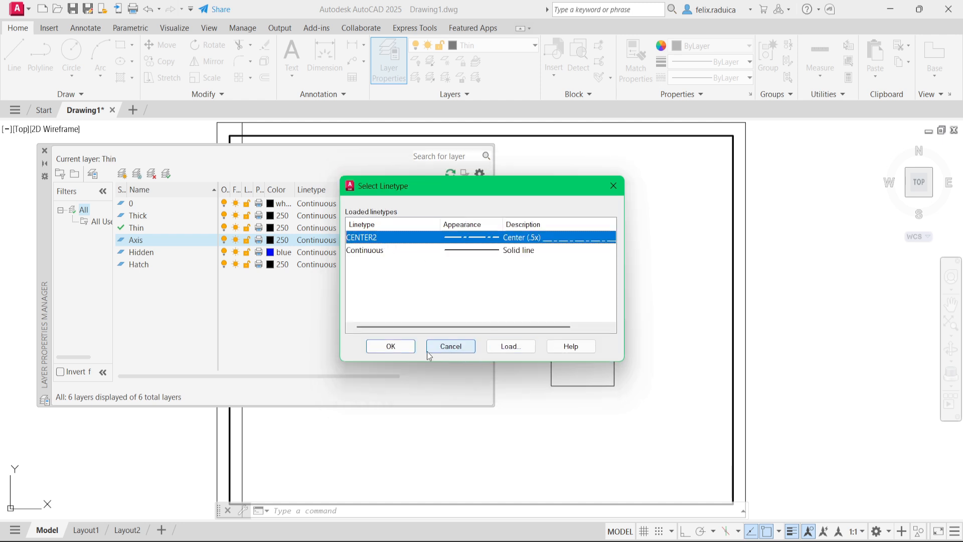
{"action": "left_click", "coordinate": [391, 346]}
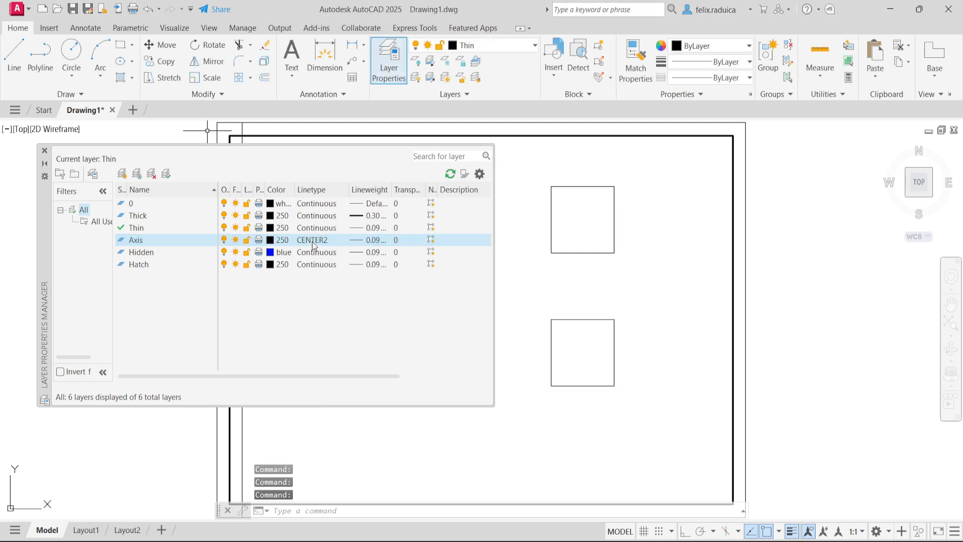
Load the DASHED linetype from acad.lin and assign it to the Hidden layer.
{"action": "left_click", "coordinate": [148, 253]}
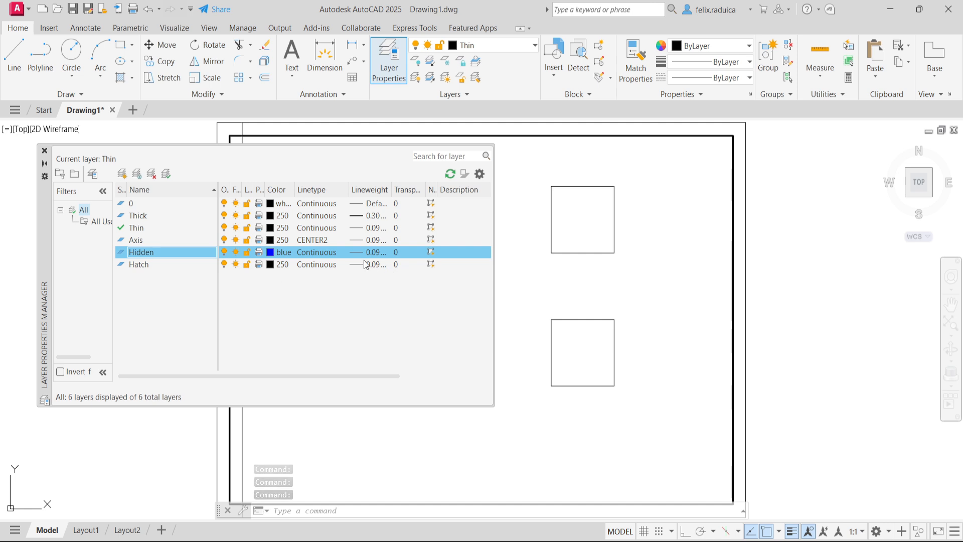
{"action": "left_click", "coordinate": [309, 256]}
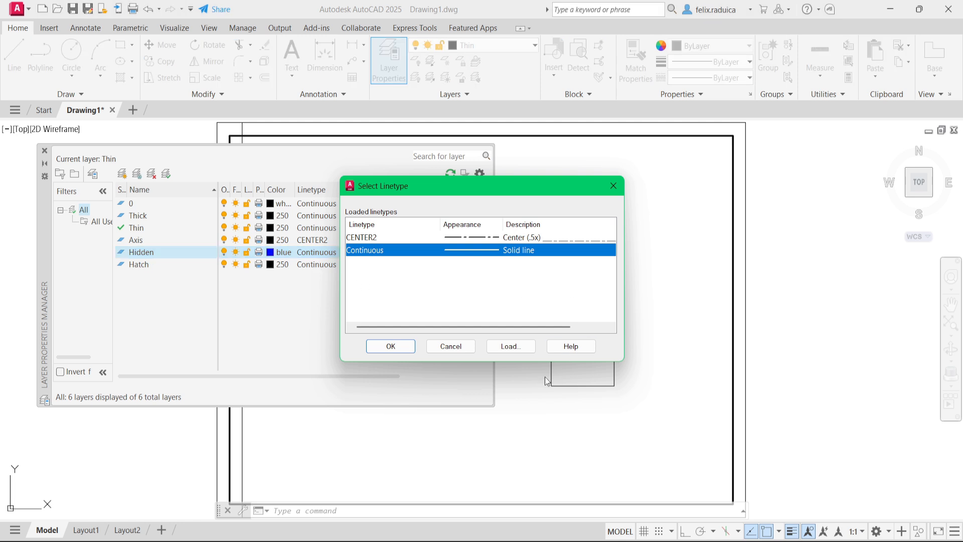
{"action": "left_click", "coordinate": [513, 347]}
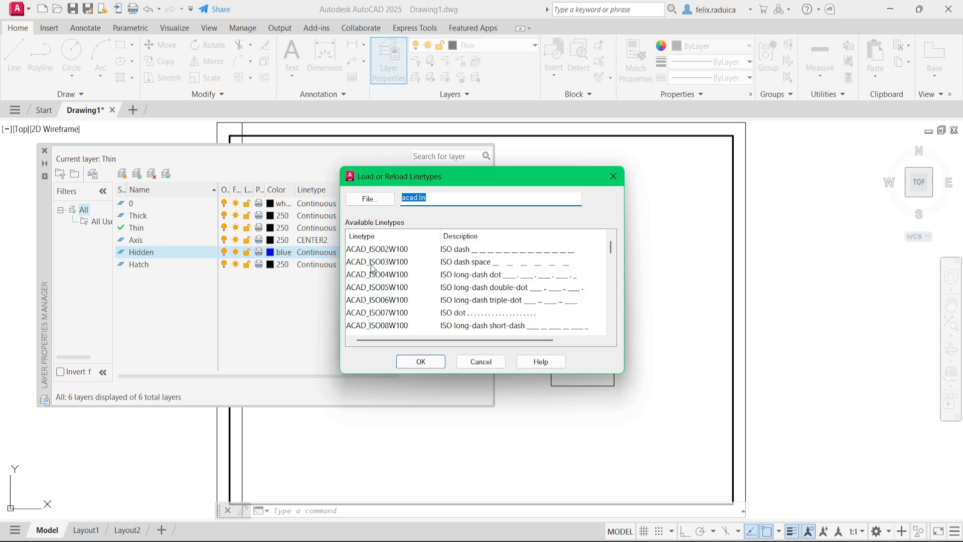
{"action": "scroll", "coordinate": [407, 300], "scroll_direction": "down", "scroll_amount": 4}
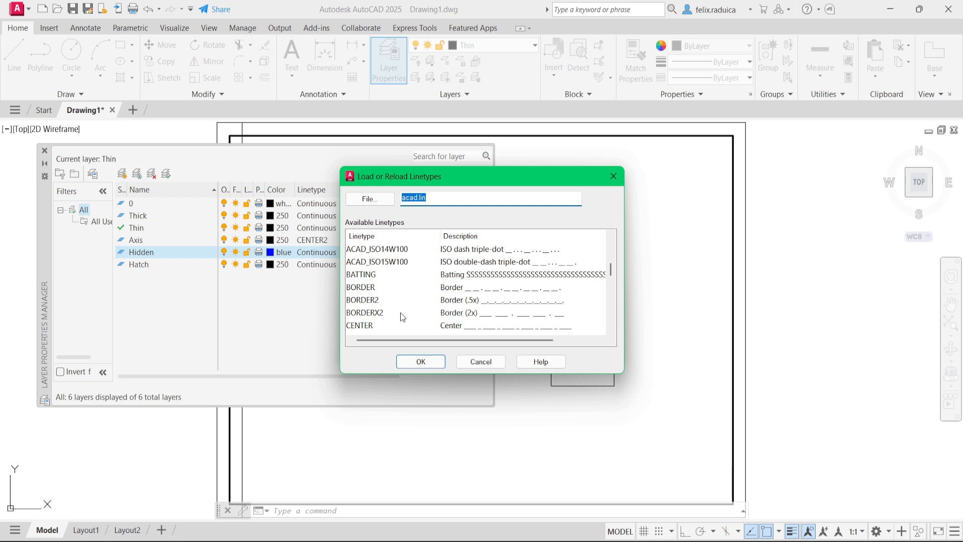
{"action": "scroll", "coordinate": [400, 318], "scroll_direction": "down", "scroll_amount": 2}
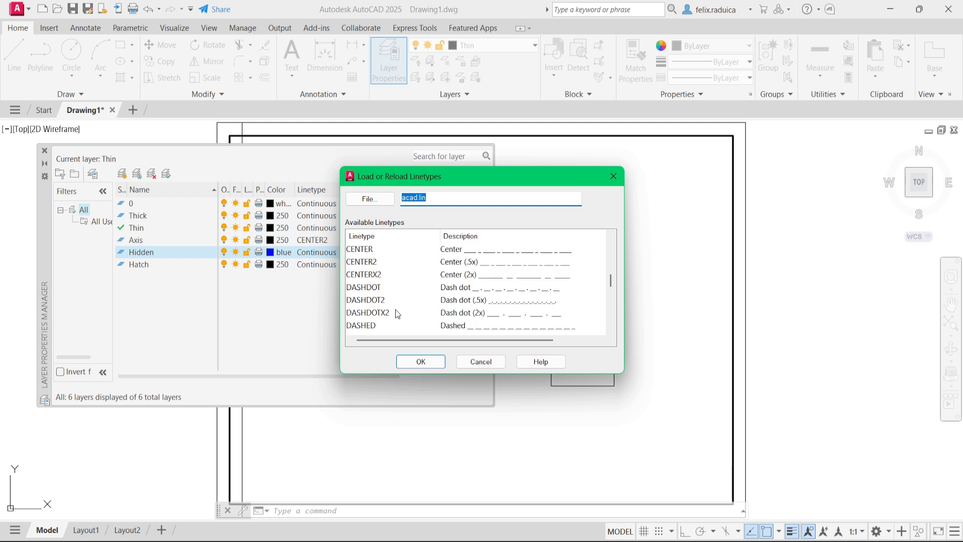
{"action": "left_click", "coordinate": [381, 324]}
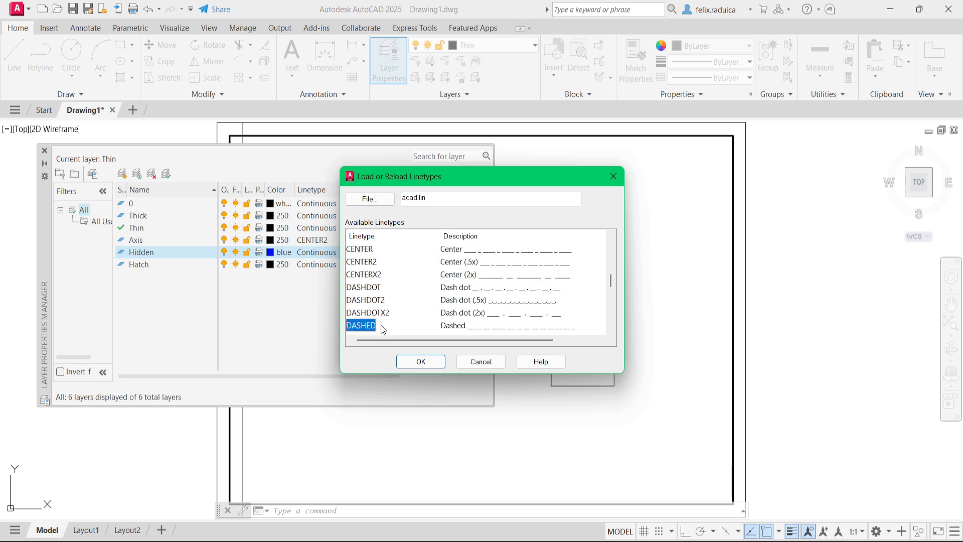
{"action": "left_click", "coordinate": [402, 365]}
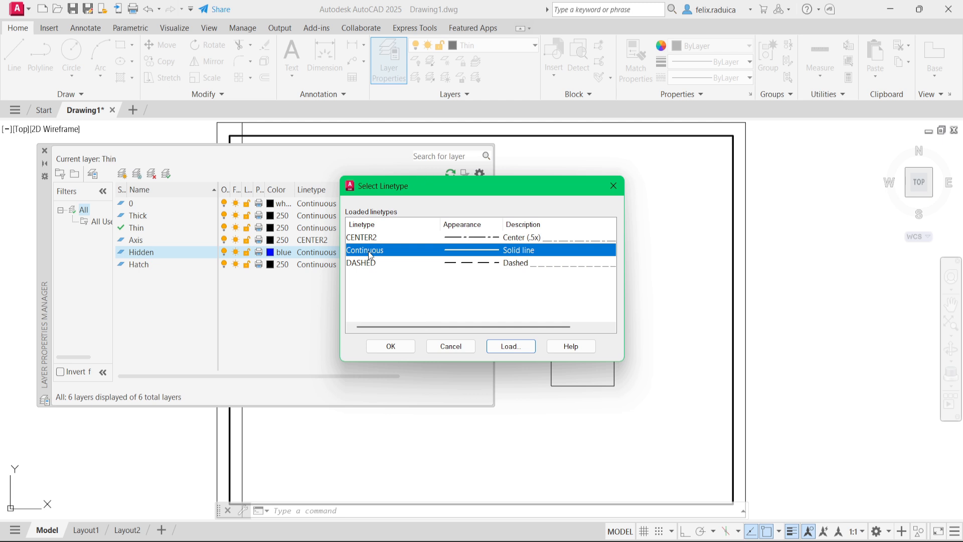
{"action": "left_click", "coordinate": [358, 263]}
{"action": "left_click", "coordinate": [391, 346]}
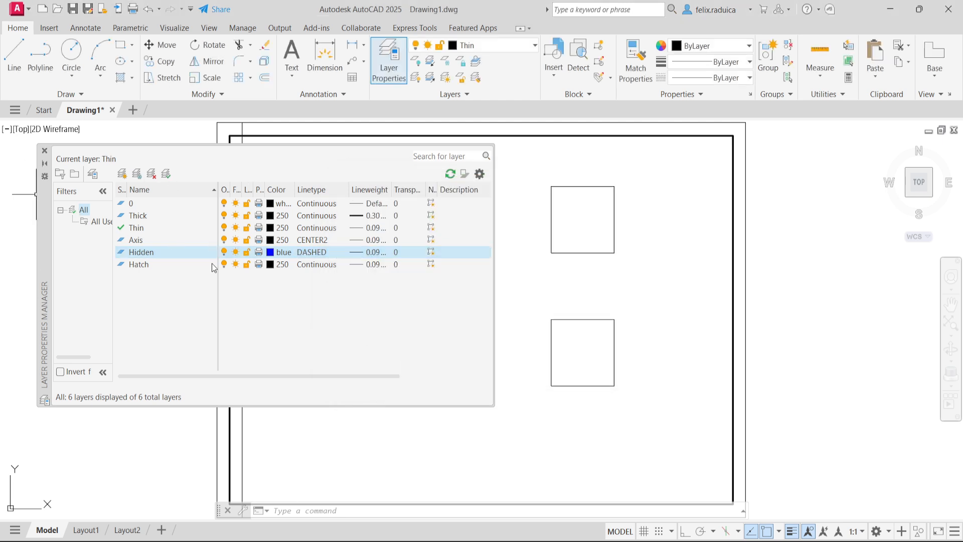
Set the Hidden layer's lineweight to 0.30 mm and close the layer manager.
{"action": "left_click", "coordinate": [171, 264]}
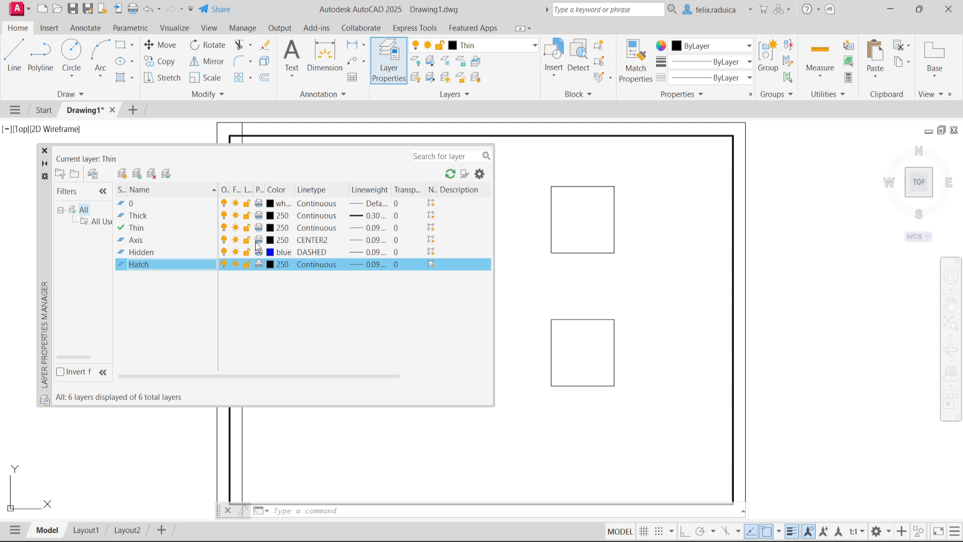
{"action": "left_click", "coordinate": [160, 254]}
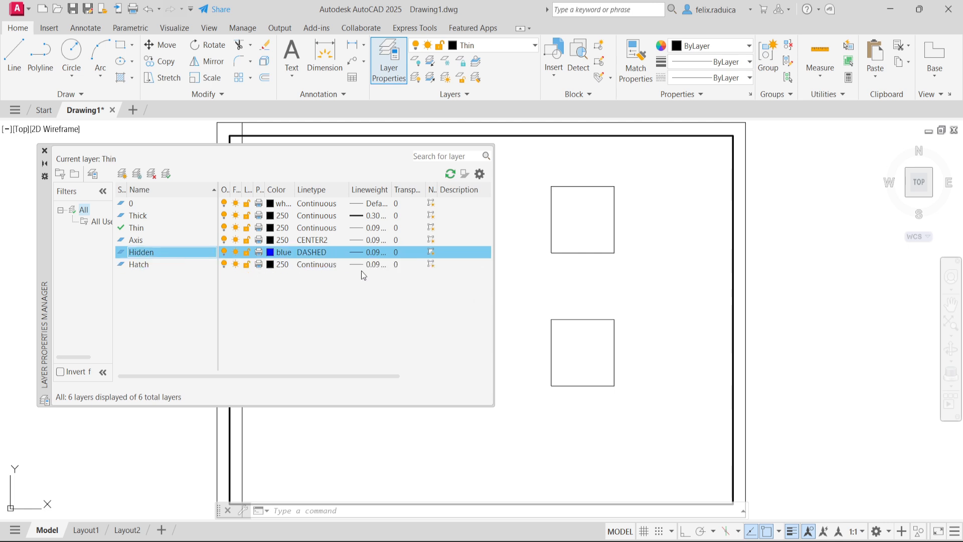
{"action": "left_click", "coordinate": [373, 252]}
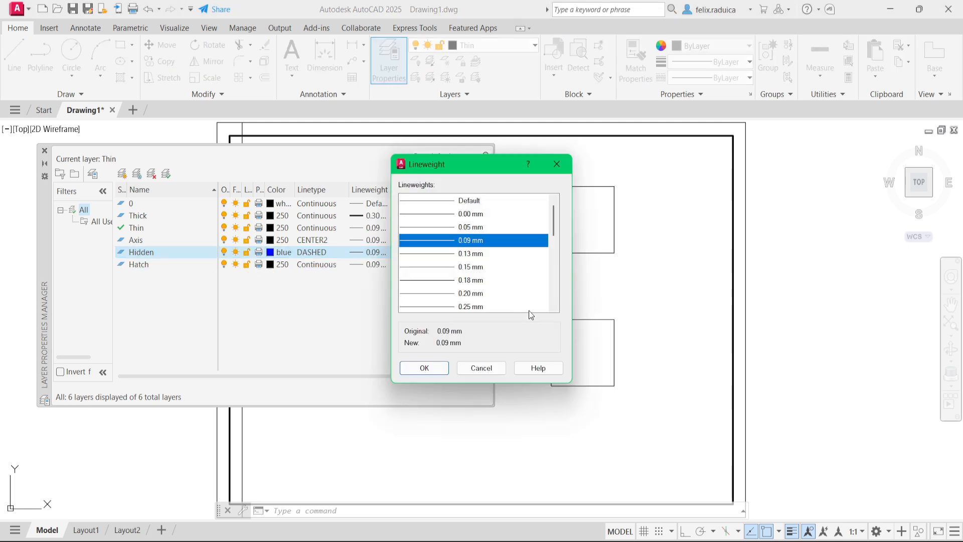
{"action": "scroll", "coordinate": [510, 294], "scroll_direction": "down", "scroll_amount": 1}
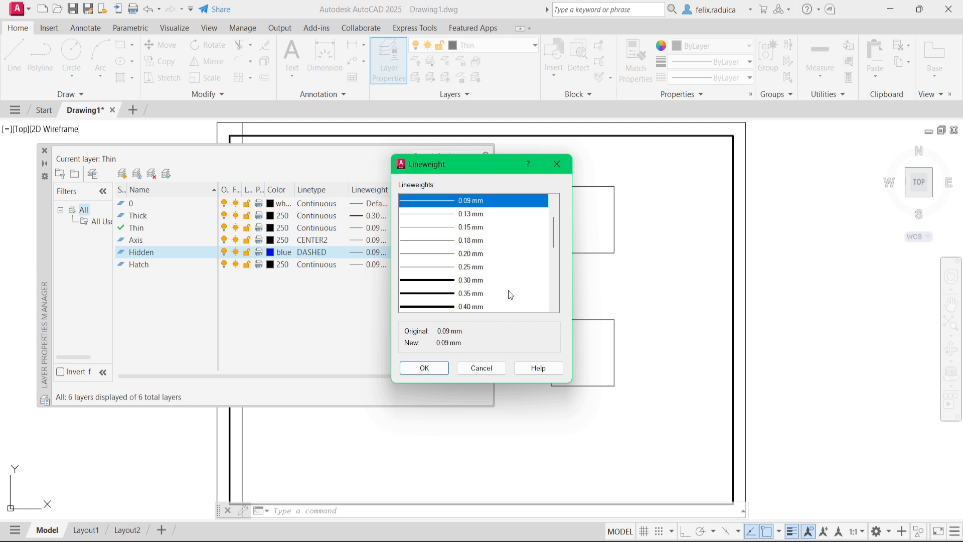
{"action": "left_click", "coordinate": [473, 281]}
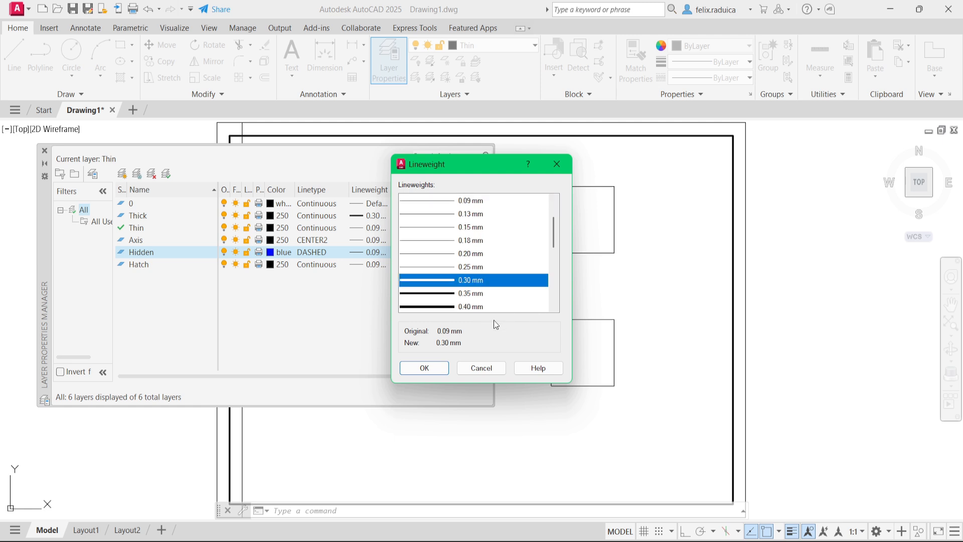
{"action": "left_click", "coordinate": [424, 369]}
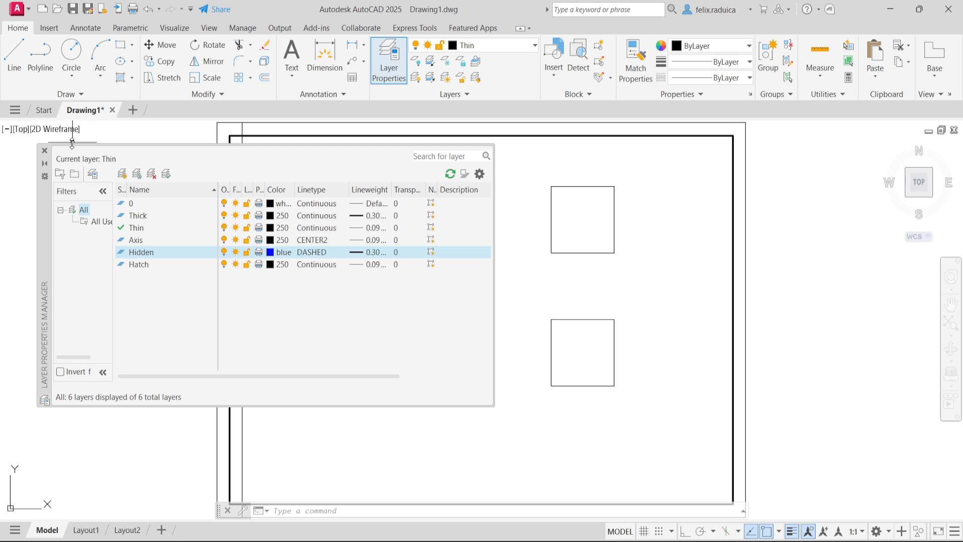
{"action": "left_click", "coordinate": [46, 151]}
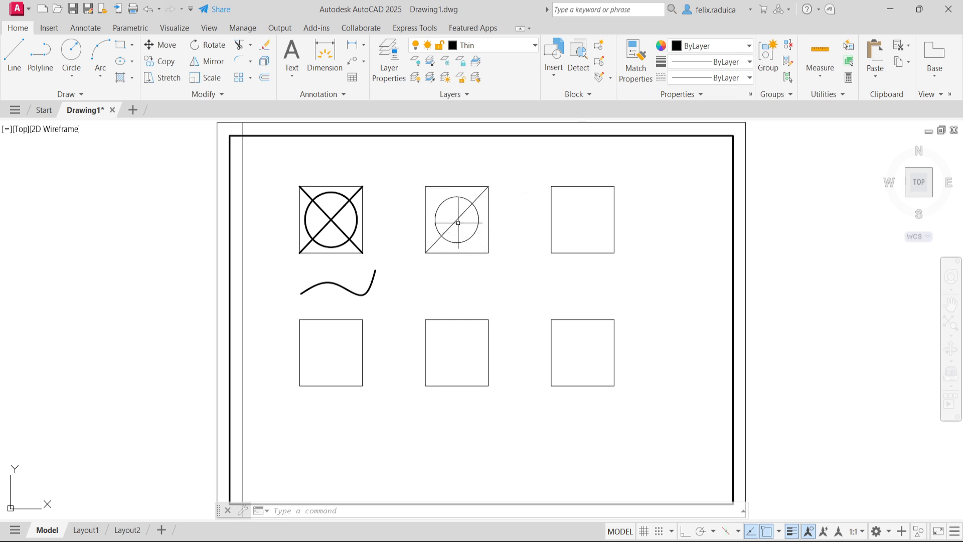
Move the diagonal line in the upper-middle square to the Hidden layer and deselect it.
{"action": "left_click", "coordinate": [458, 220]}
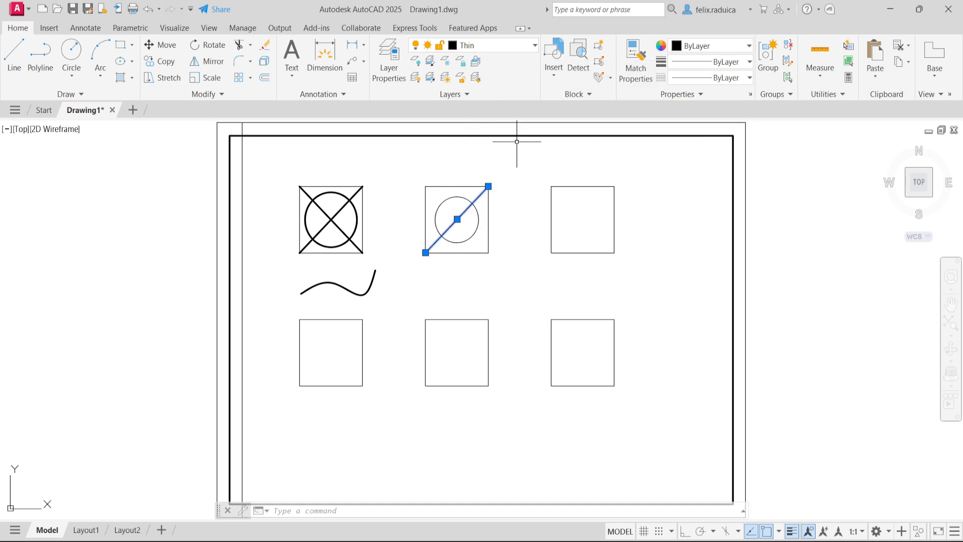
{"action": "left_click", "coordinate": [495, 46]}
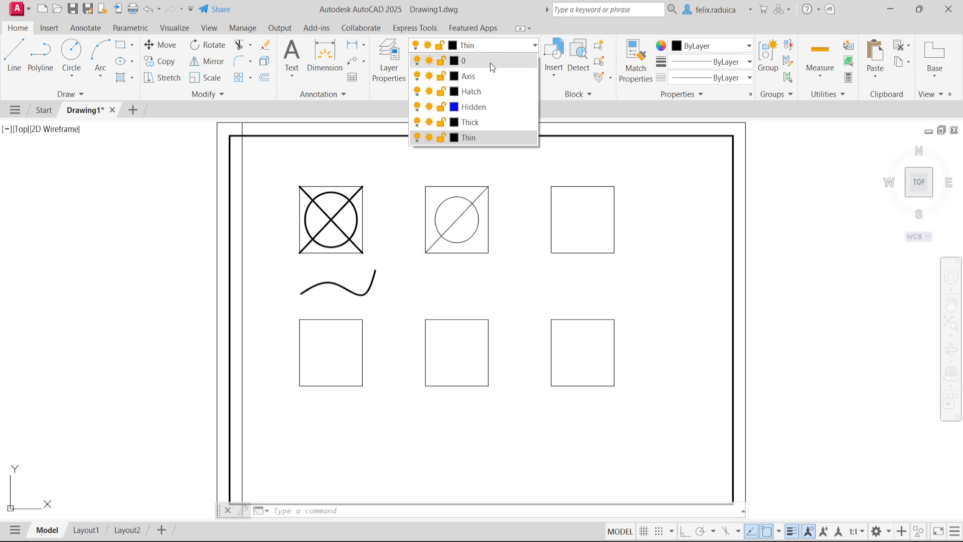
{"action": "left_click", "coordinate": [491, 109]}
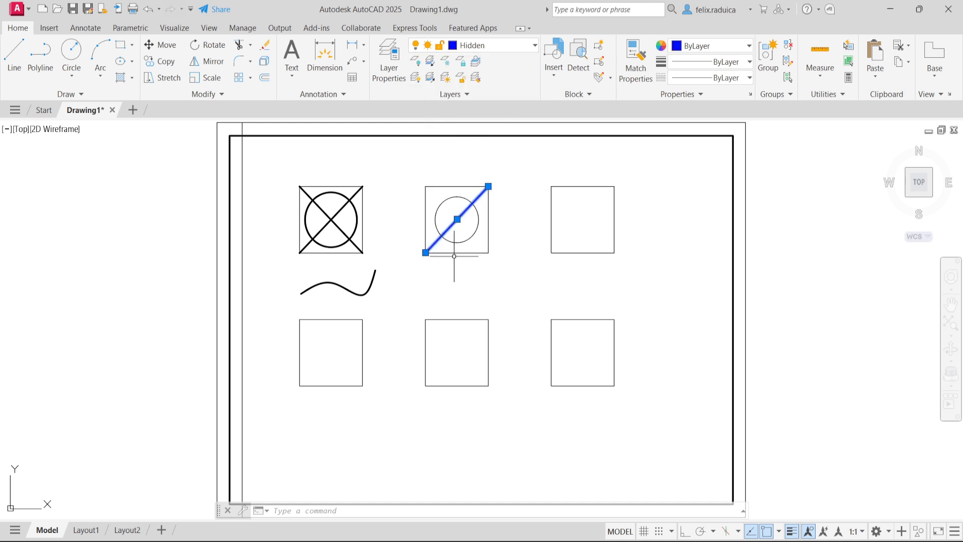
{"action": "key", "text": "Escape"}
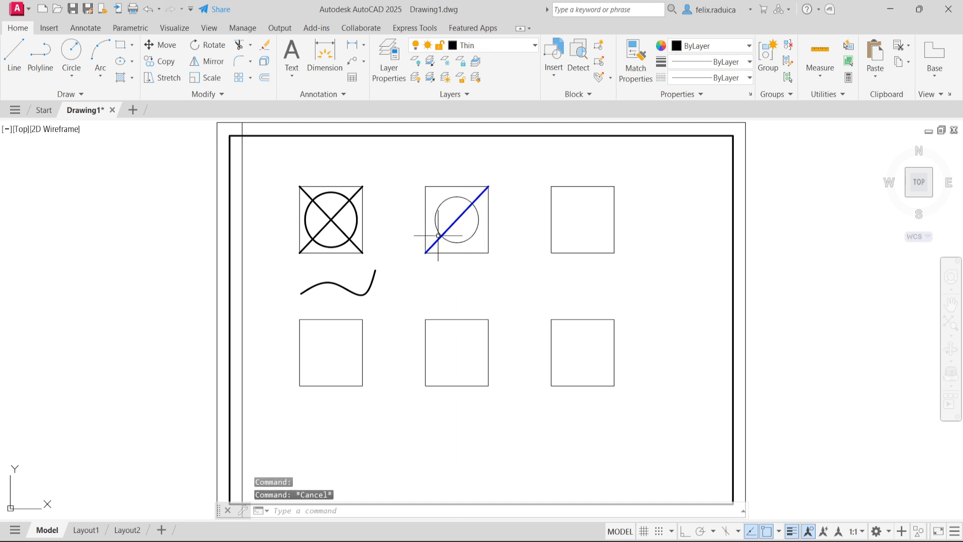
Set the drawing's global linetype scale factor (LTSCALE) to 7.
{"action": "mouse_move", "coordinate": [466, 211]}
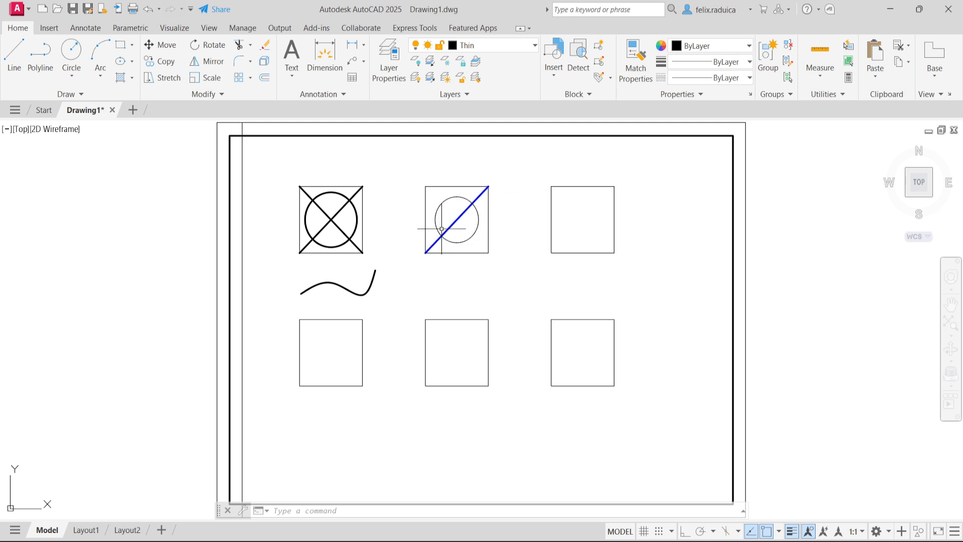
{"action": "scroll", "coordinate": [441, 229], "scroll_direction": "up", "scroll_amount": 10}
{"action": "scroll", "coordinate": [442, 246], "scroll_direction": "down", "scroll_amount": 10}
{"action": "scroll", "coordinate": [442, 246], "scroll_direction": "up", "scroll_amount": 2}
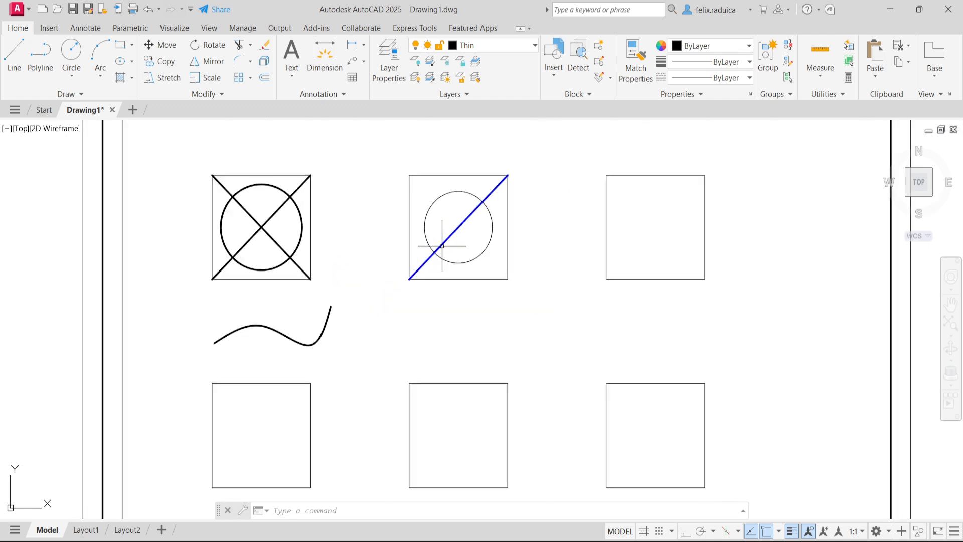
{"action": "type", "text": "ltscale"}
{"action": "key", "text": "Return"}
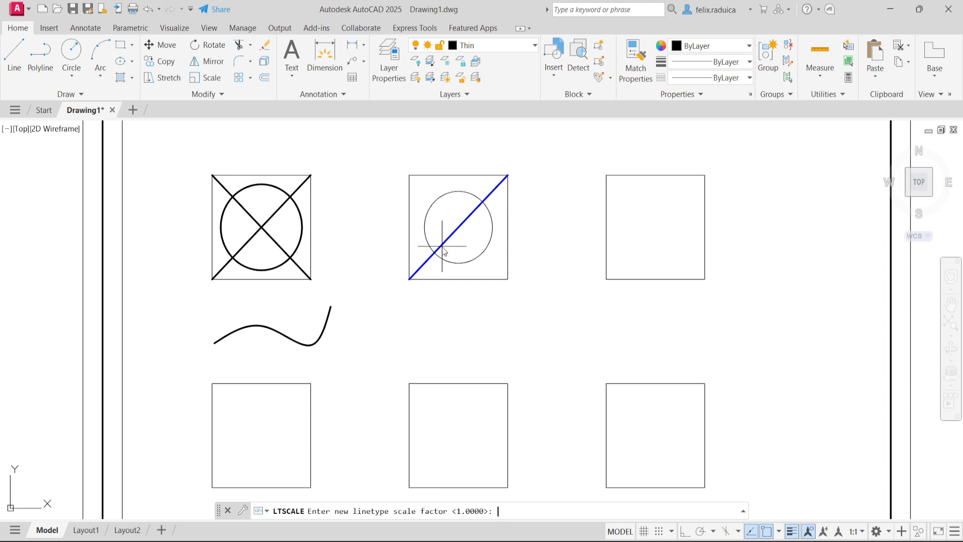
{"action": "type", "text": "7"}
{"action": "key", "text": "Return"}
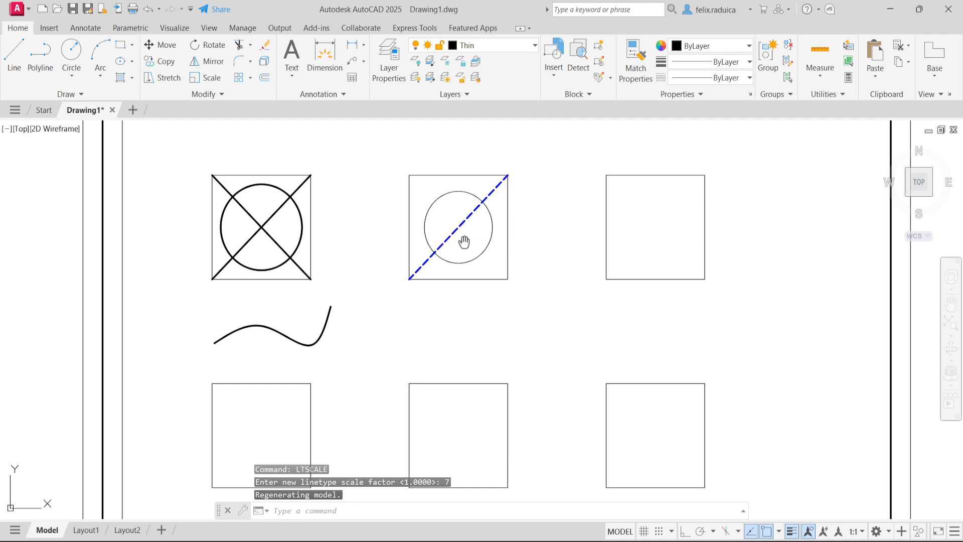
{"action": "middle_click", "coordinate": [462, 242]}
{"action": "middle_click", "coordinate": [461, 243]}
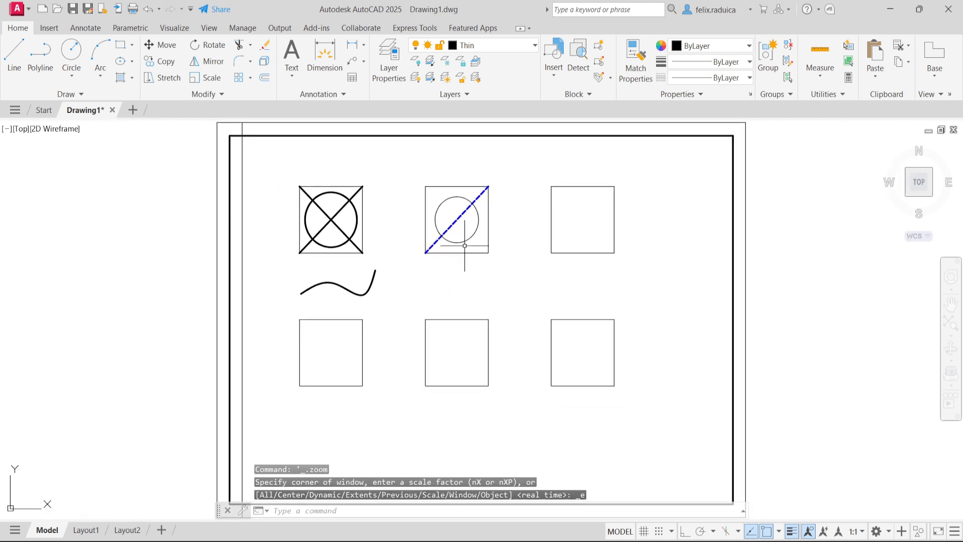
Set the drawing's global linetype scale factor (LTSCALE) to 10.
{"action": "type", "text": "LTSCALE"}
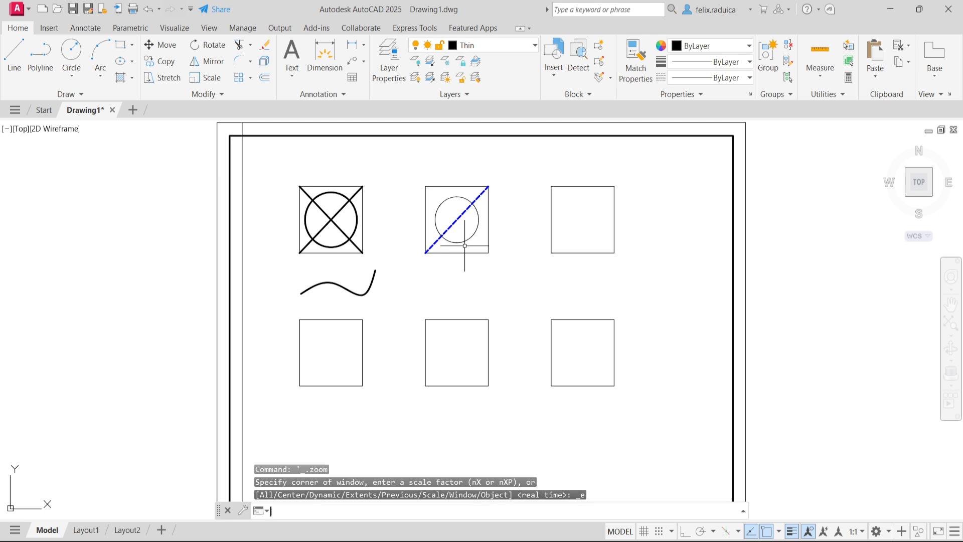
{"action": "key", "text": "Return"}
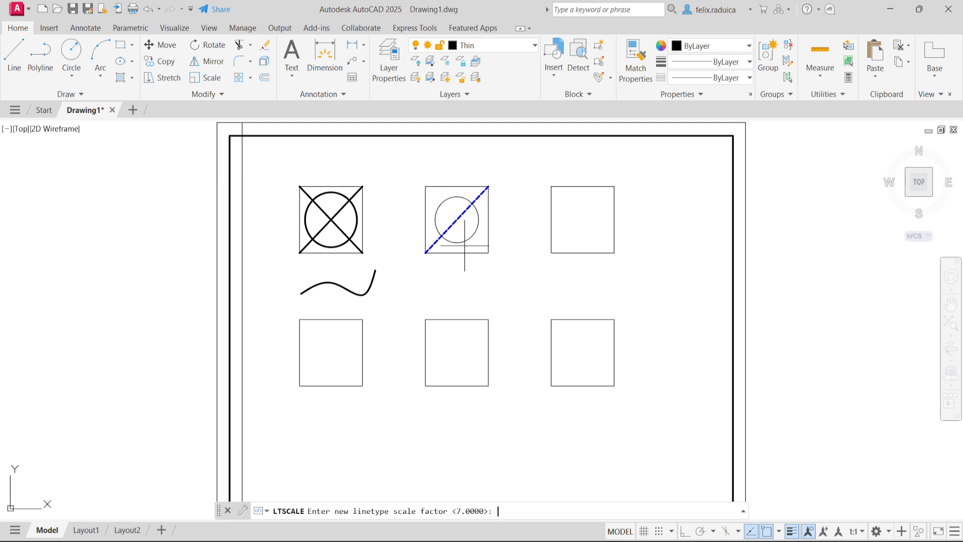
{"action": "type", "text": "10"}
{"action": "key", "text": "Return"}
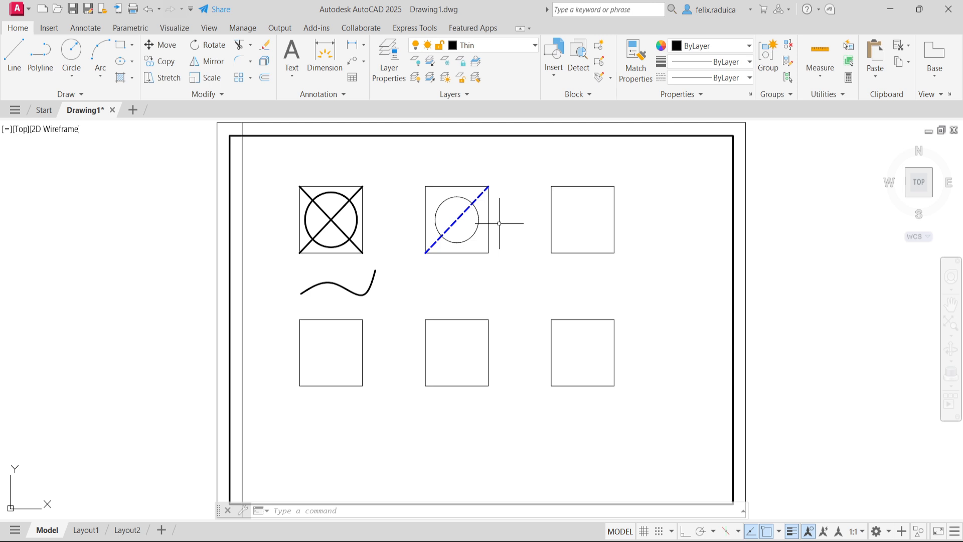
Set the Hatch layer's color to green, make it the current layer and close the layer manager.
{"action": "type", "text": "LA"}
{"action": "key", "text": "Return"}
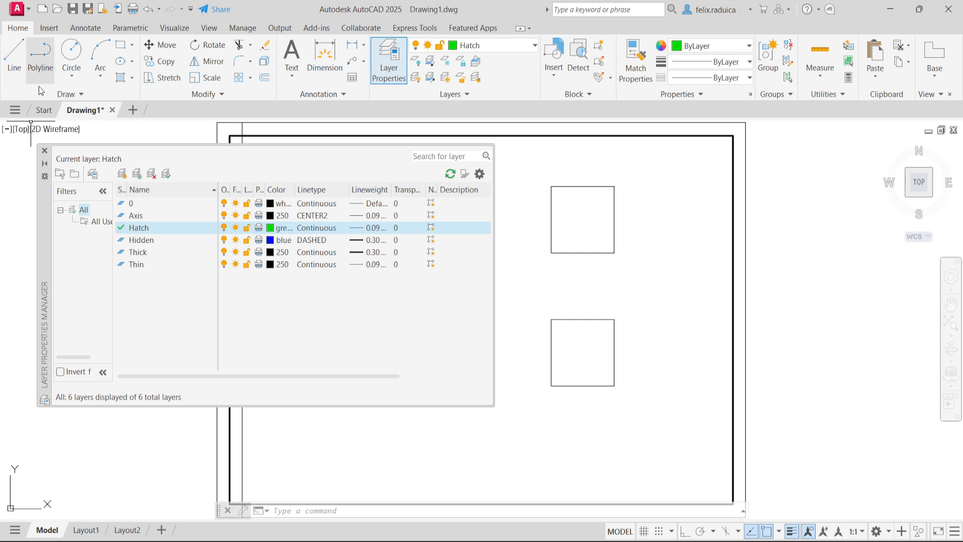
{"action": "left_click", "coordinate": [44, 150]}
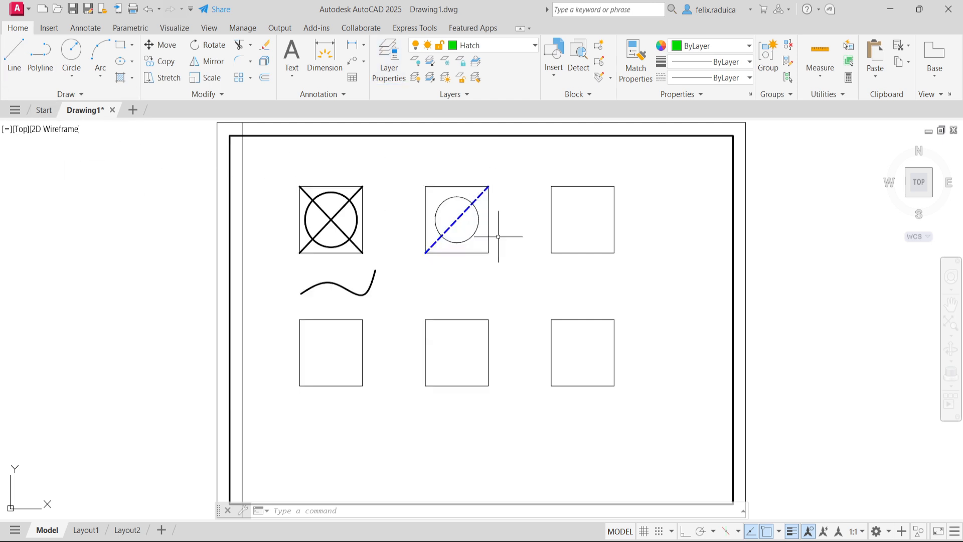
Hatch the interior of the upper-right square with the ANSI31 pattern at scale 1 and angle 0.
{"action": "type", "text": "hatch"}
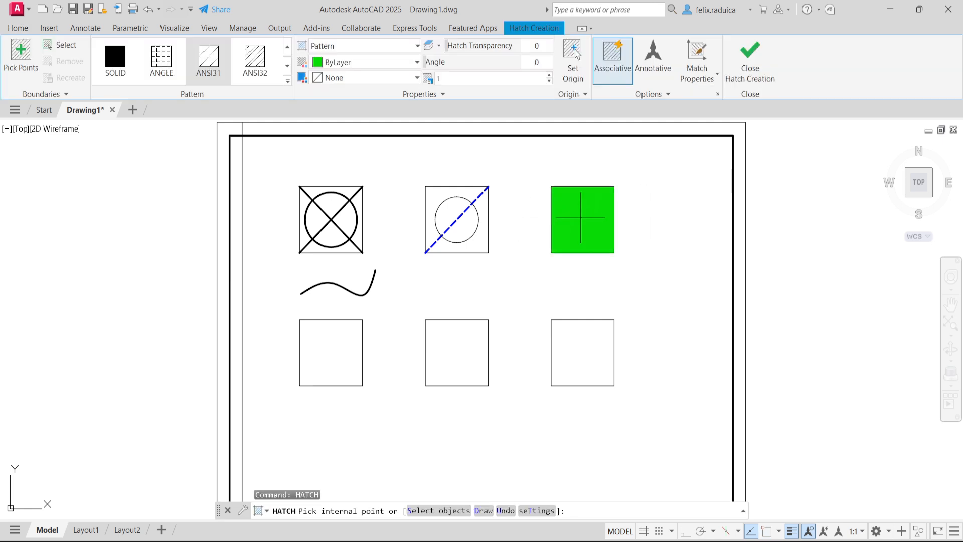
{"action": "left_click", "coordinate": [577, 217]}
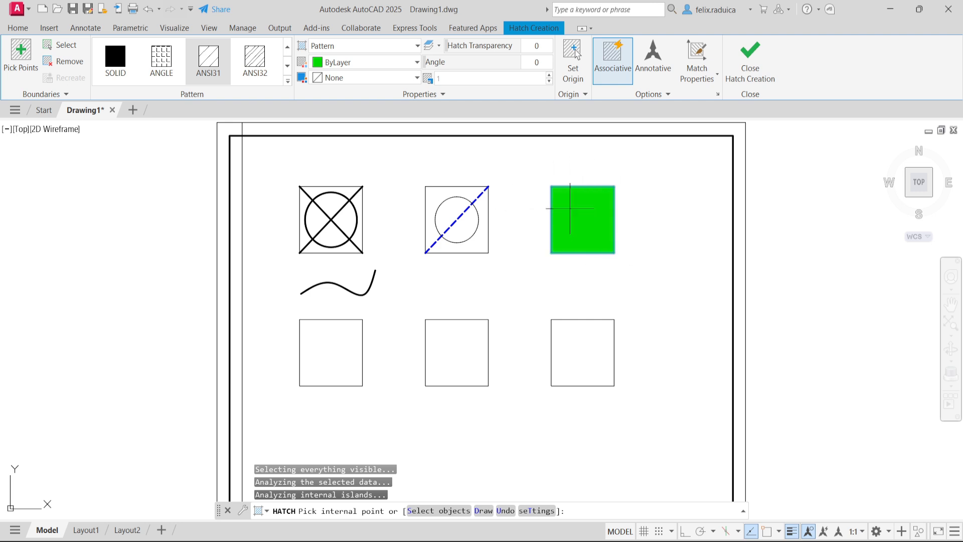
{"action": "key", "text": "Return"}
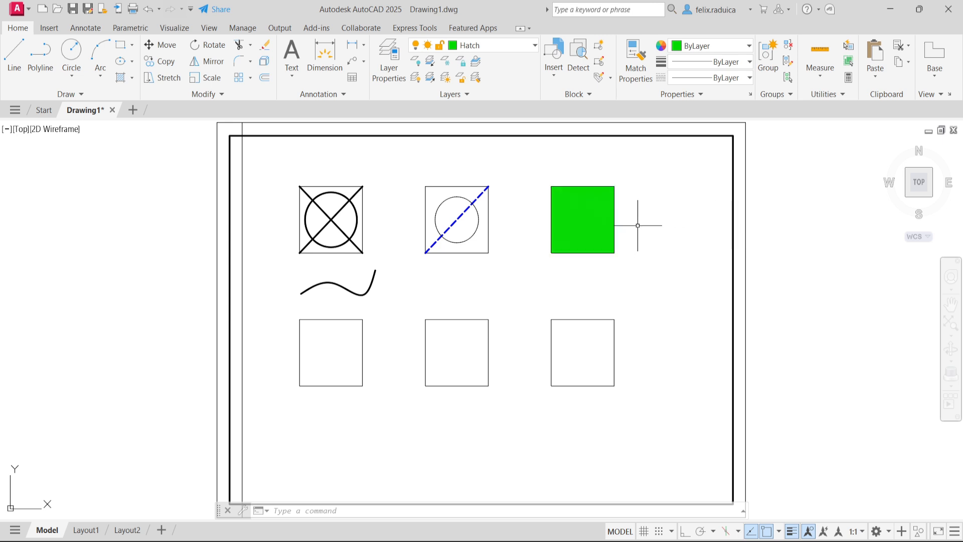
Edit the hatch in the upper-right square, keeping the ANSI31 pattern and setting its scale to 15.
{"action": "type", "text": "hatchedit"}
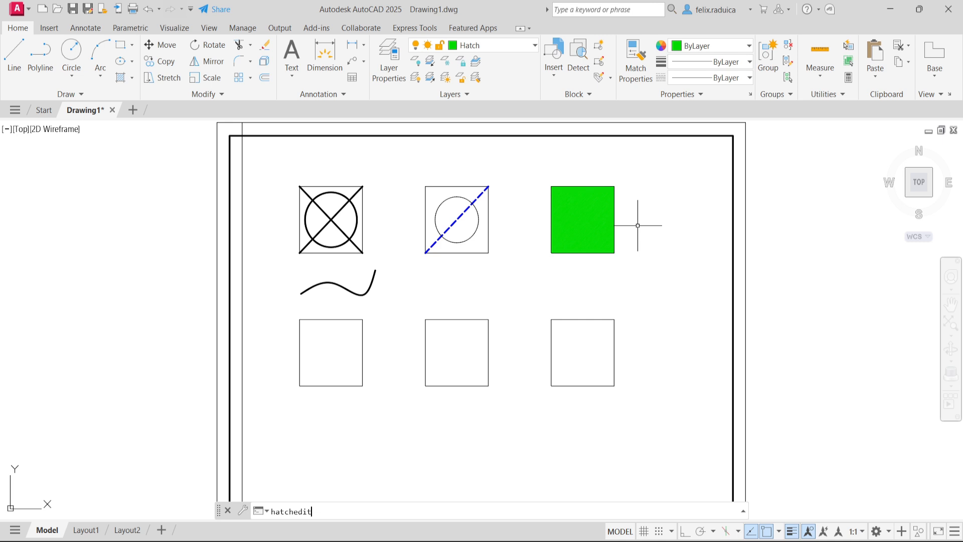
{"action": "key", "text": "Return"}
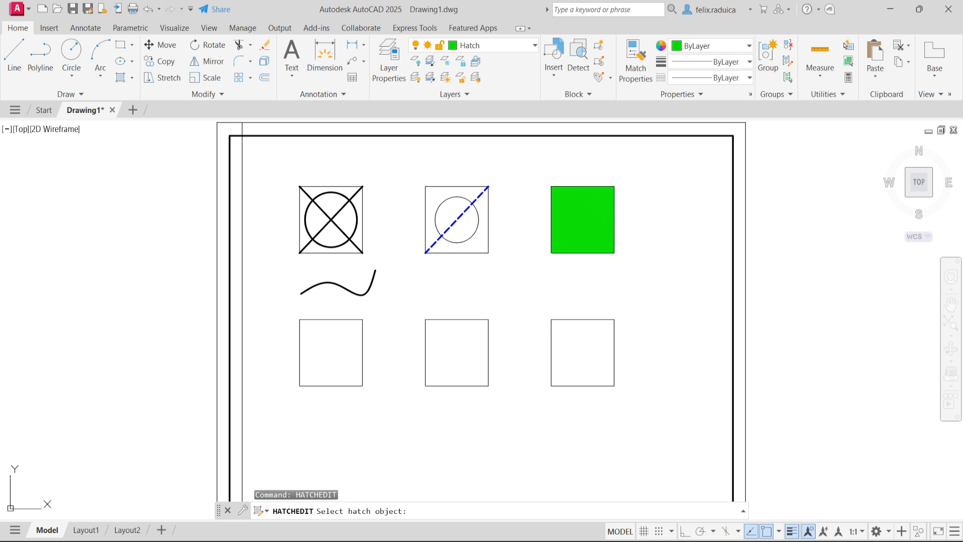
{"action": "left_click", "coordinate": [583, 219]}
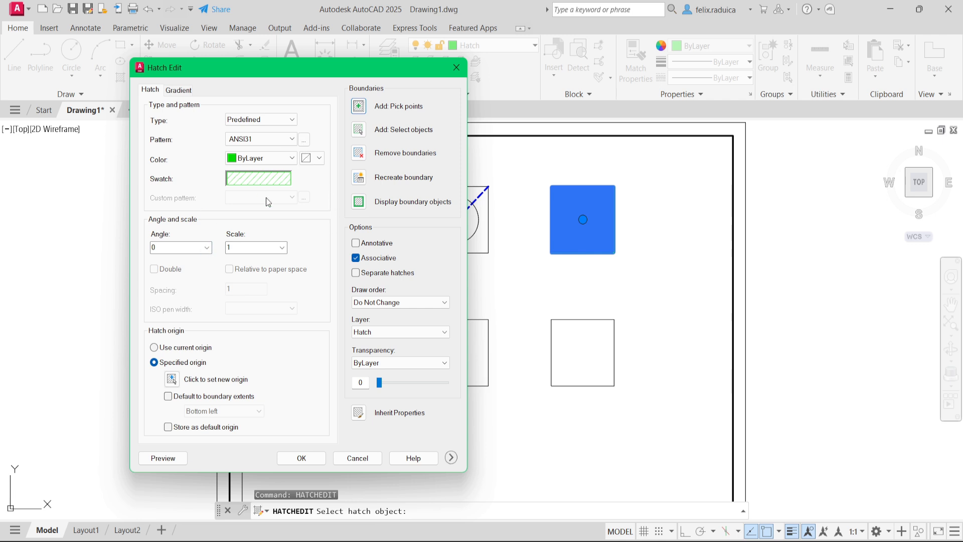
{"action": "left_click", "coordinate": [268, 184]}
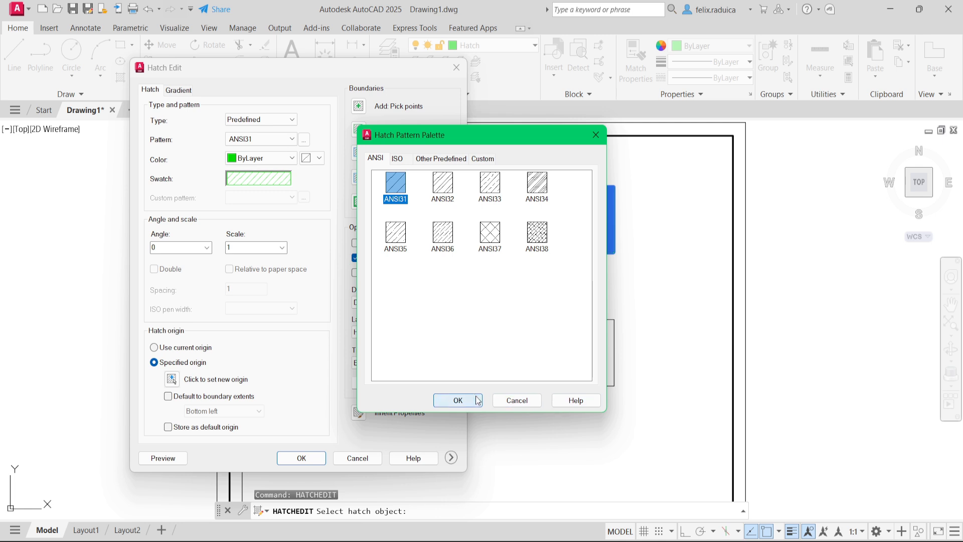
{"action": "left_click", "coordinate": [457, 400]}
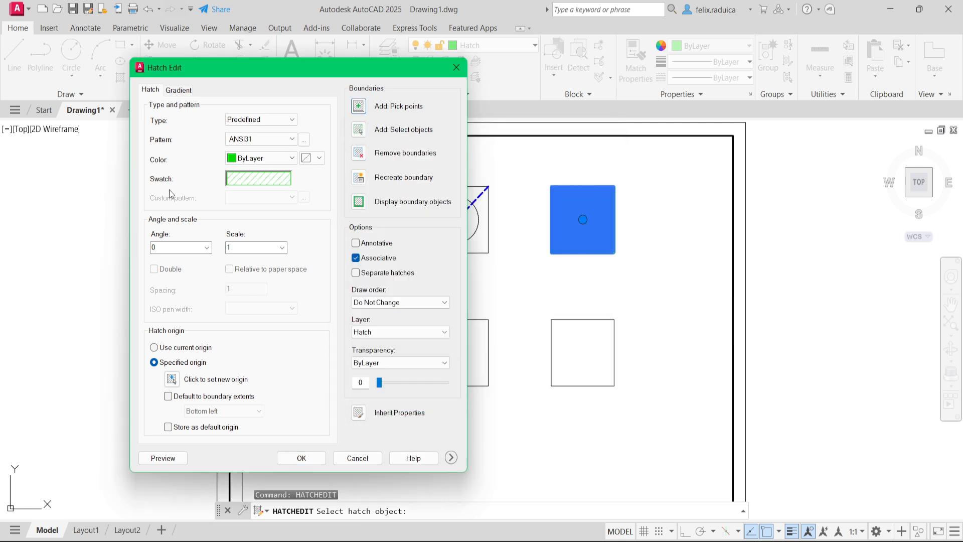
{"action": "left_click", "coordinate": [257, 249]}
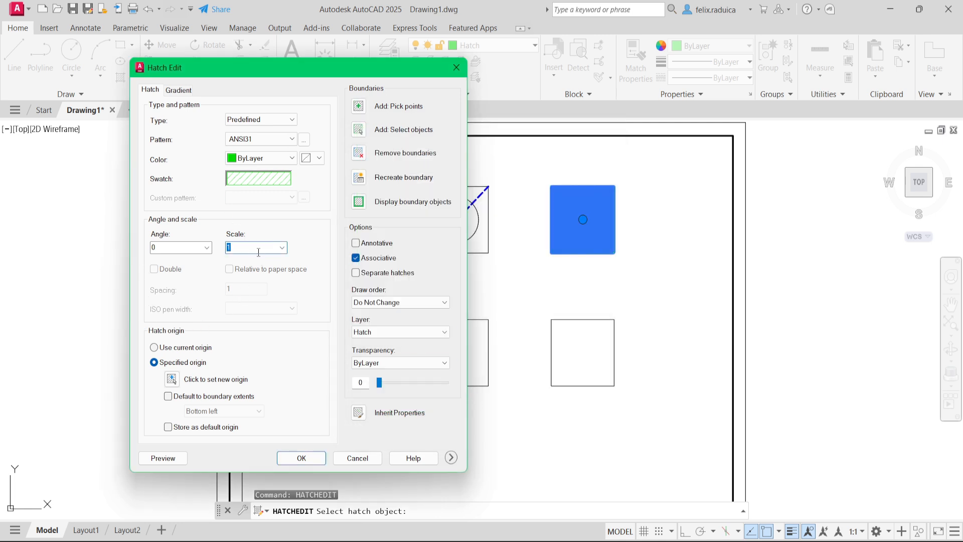
{"action": "type", "text": "15"}
{"action": "left_click", "coordinate": [300, 458]}
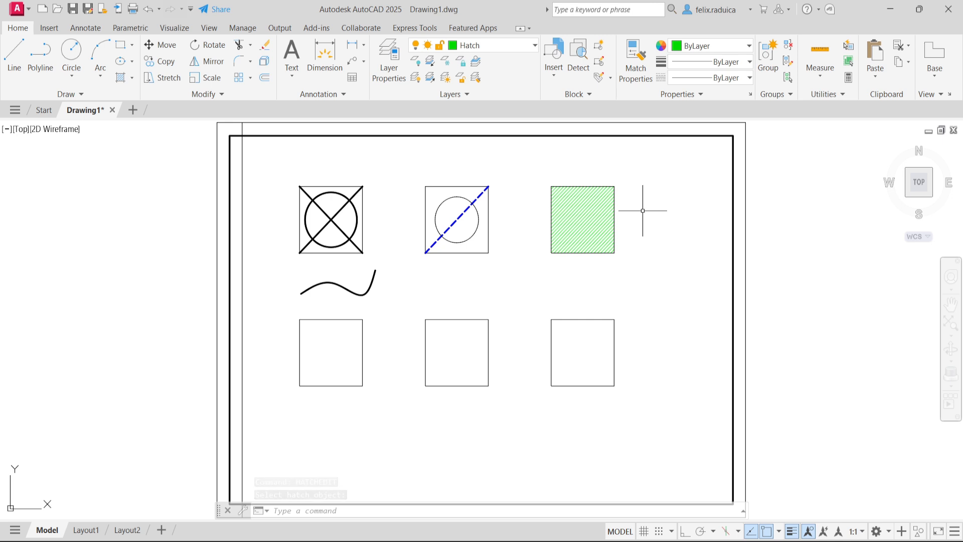
Start a multiline text box at the lower-left square's bottom-left corner with middle-center (MC) justification.
{"action": "middle_click", "coordinate": [648, 238]}
{"action": "middle_click", "coordinate": [649, 238]}
{"action": "type", "text": "MTEXt"}
{"action": "key", "text": "Return"}
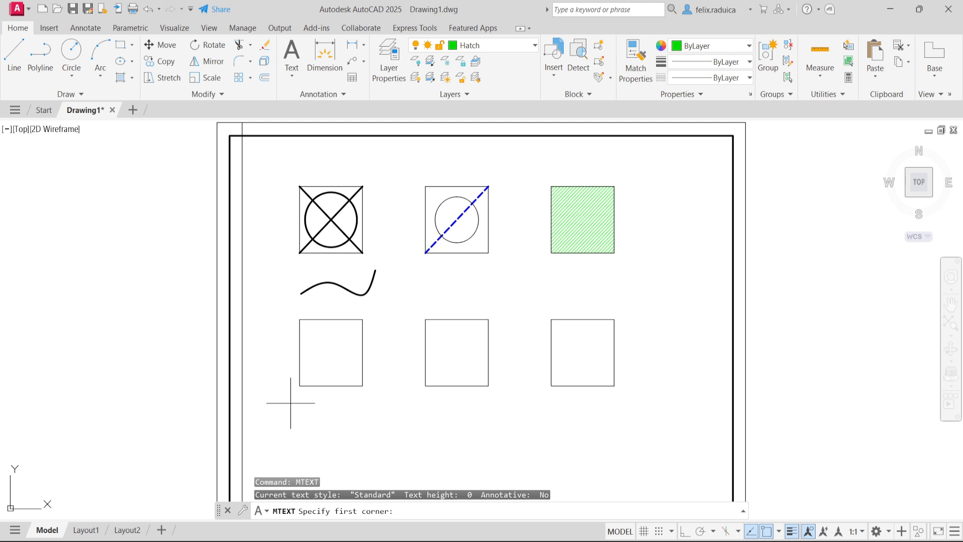
{"action": "left_click", "coordinate": [300, 386]}
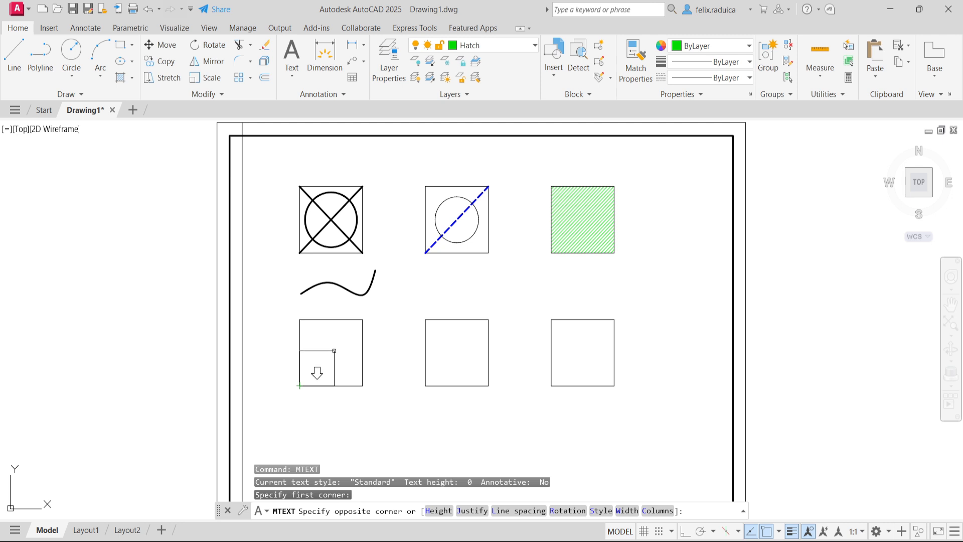
{"action": "key", "text": "Return"}
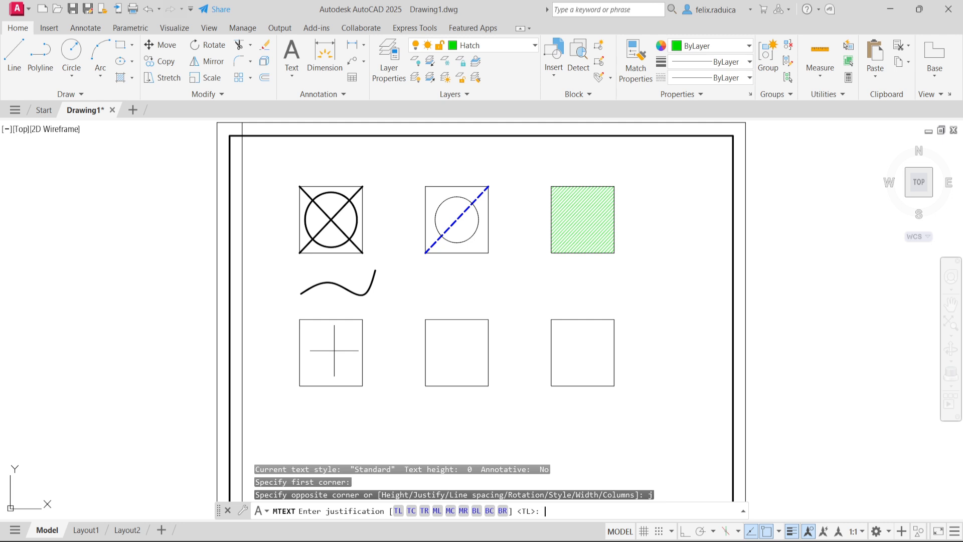
{"action": "type", "text": "mc"}
{"action": "key", "text": "Return"}
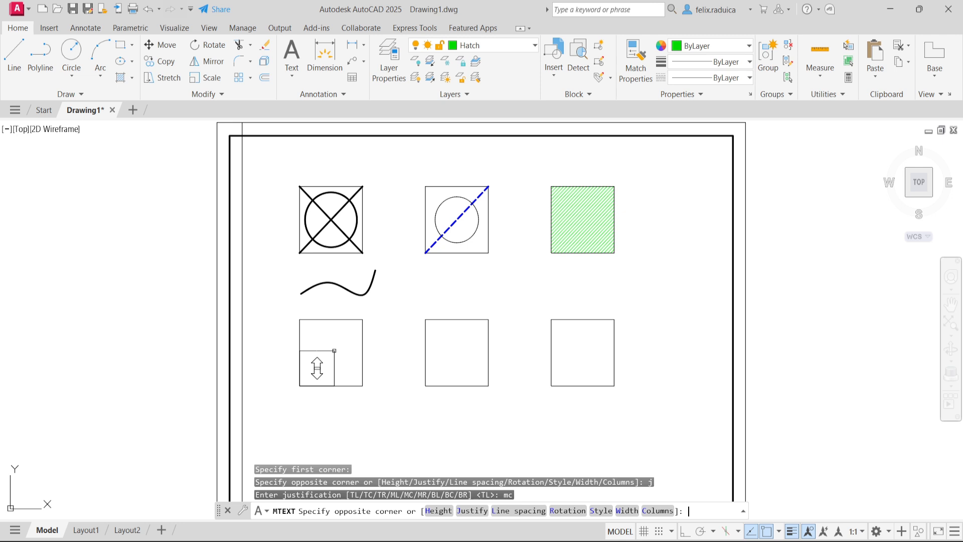
Set the text height to 7, extend the text box to the square's top-right corner and enter "Metal".
{"action": "type", "text": "h"}
{"action": "key", "text": "Return"}
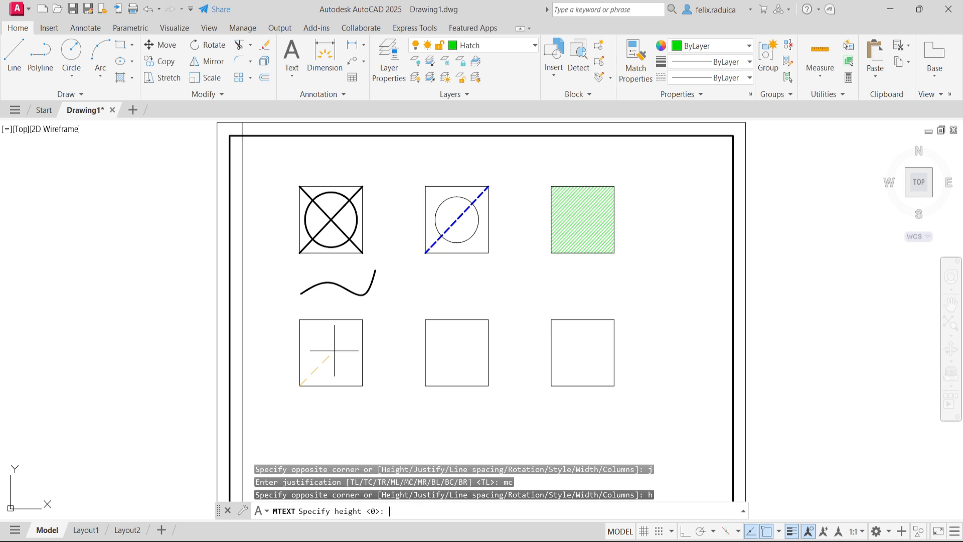
{"action": "type", "text": "7"}
{"action": "key", "text": "Return"}
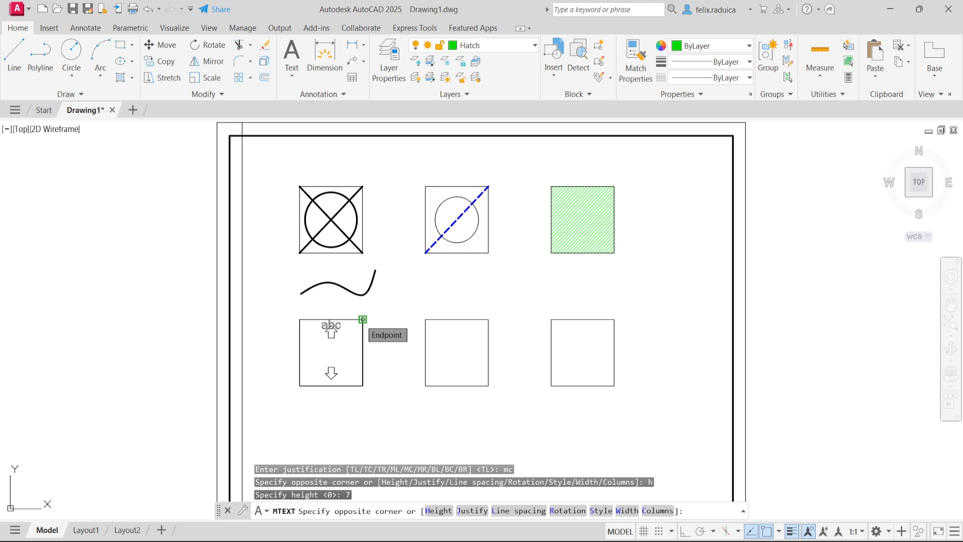
{"action": "left_click", "coordinate": [362, 319]}
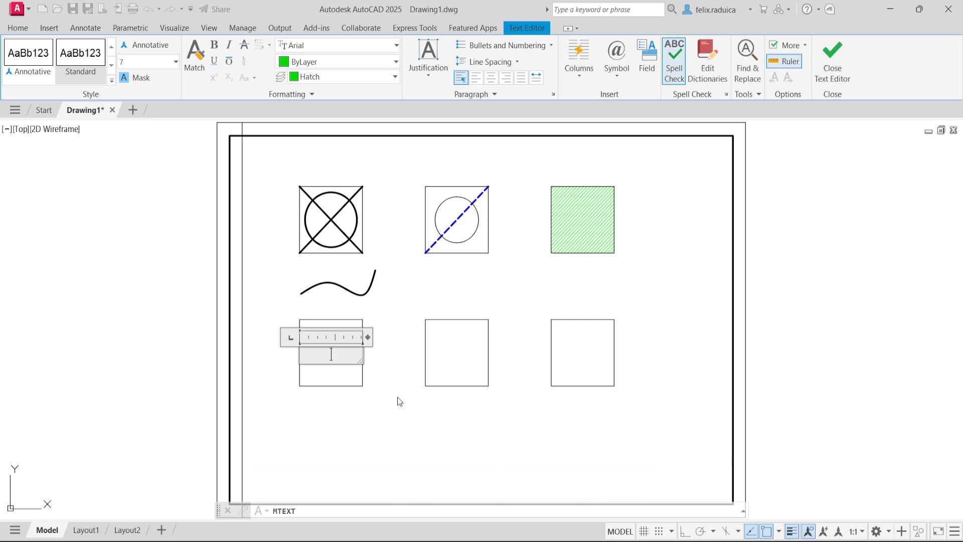
{"action": "type", "text": "Metal"}
{"action": "left_click", "coordinate": [398, 361]}
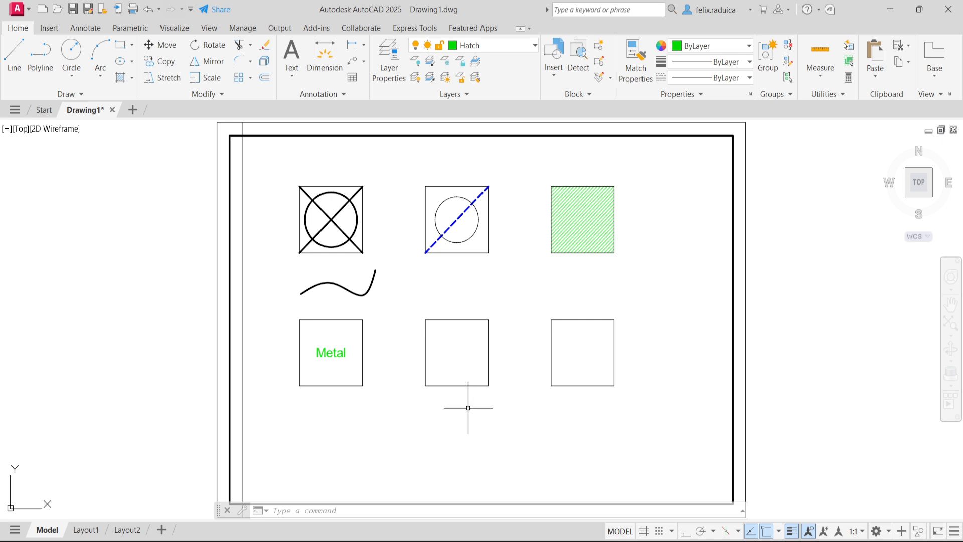
Add a linear dimension to the bottom edge of the lower-middle square, placing the dimension line just below it.
{"action": "type", "text": "diml"}
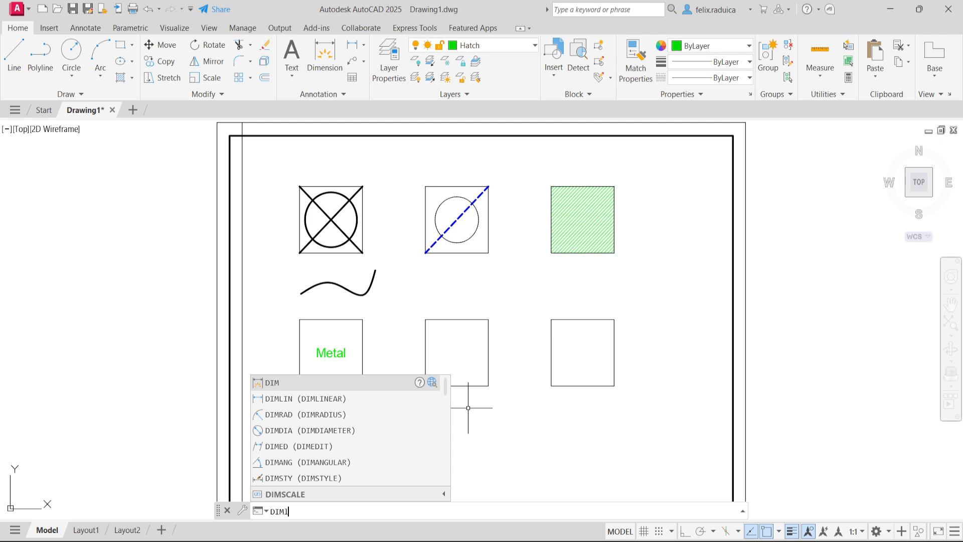
{"action": "type", "text": "in"}
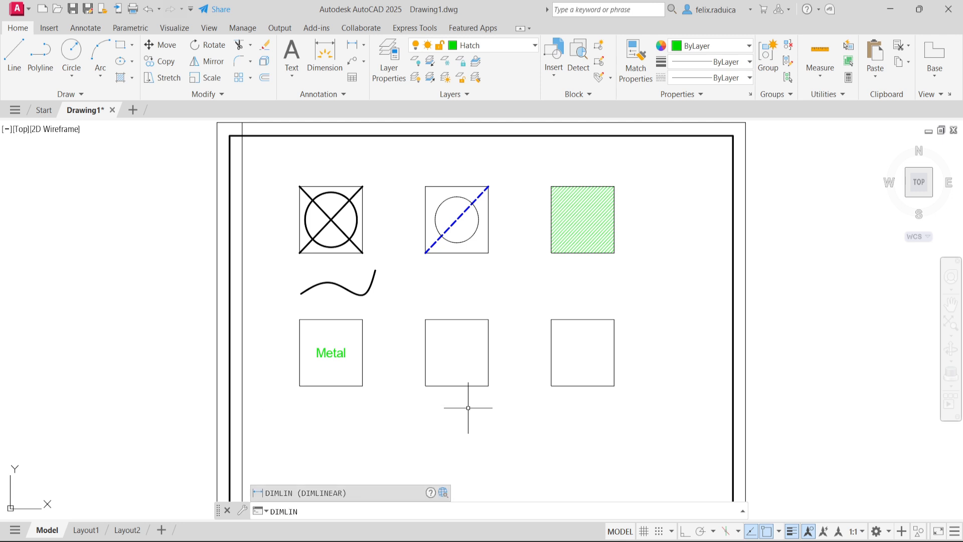
{"action": "key", "text": "Return"}
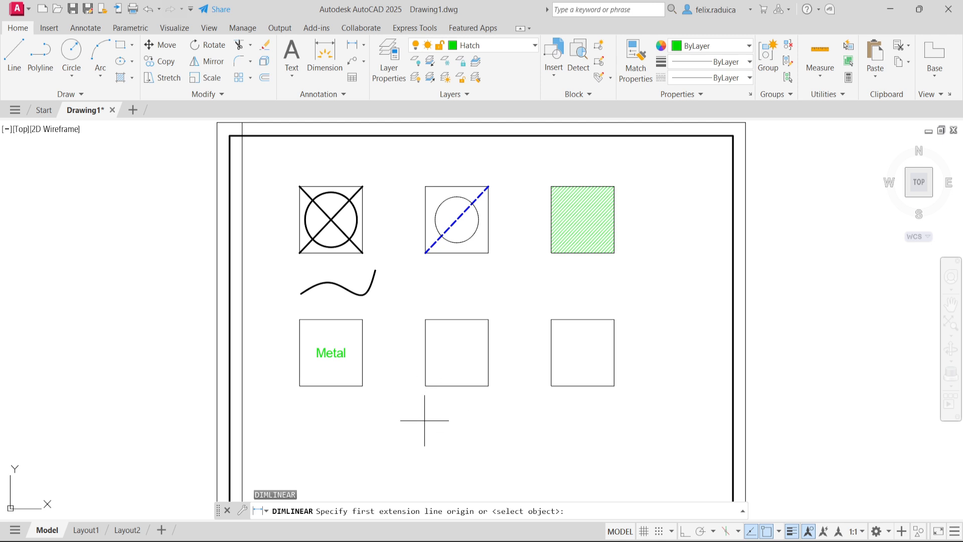
{"action": "left_click", "coordinate": [425, 386]}
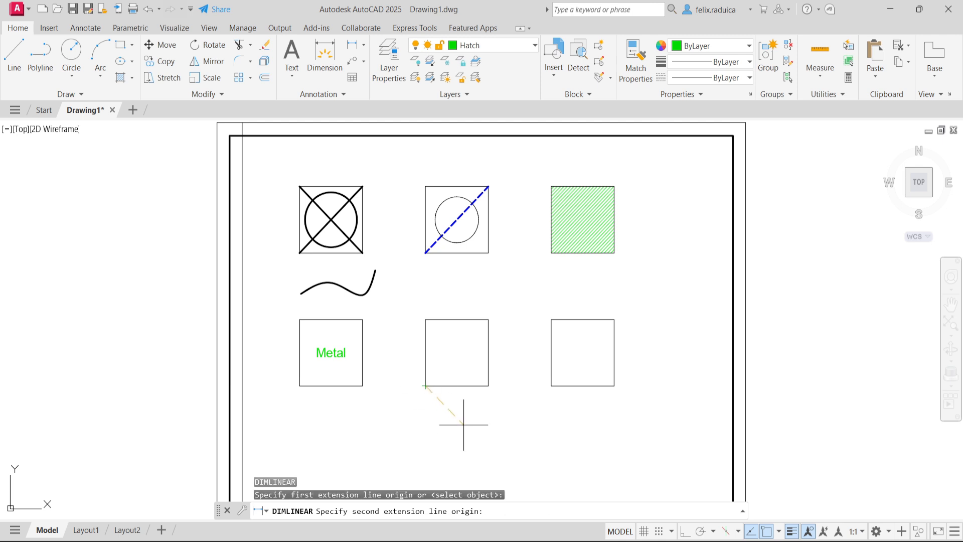
{"action": "left_click", "coordinate": [488, 386]}
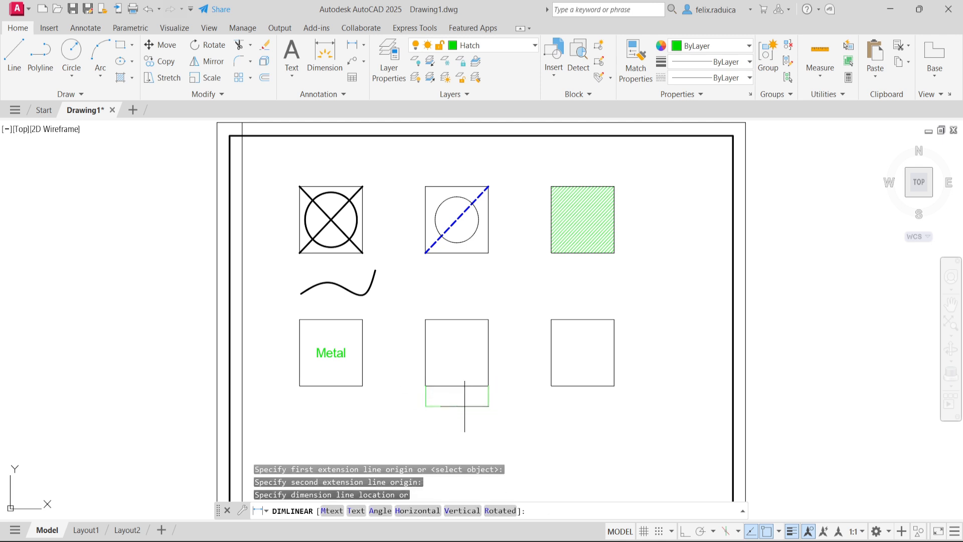
{"action": "left_click", "coordinate": [458, 406]}
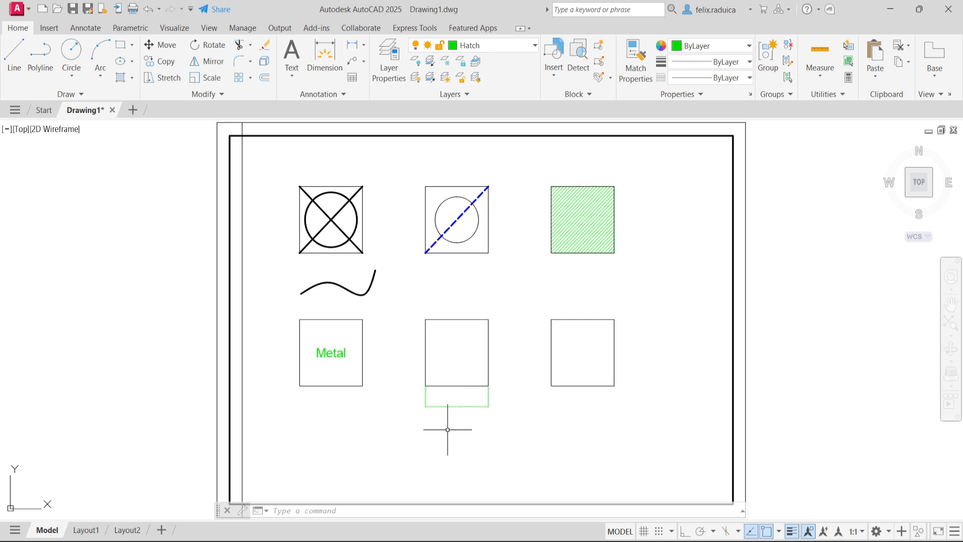
Examine the size of the new linear dimension's text and arrowheads up close, and return to the full drawing view.
{"action": "scroll", "coordinate": [454, 407], "scroll_direction": "up", "scroll_amount": 10}
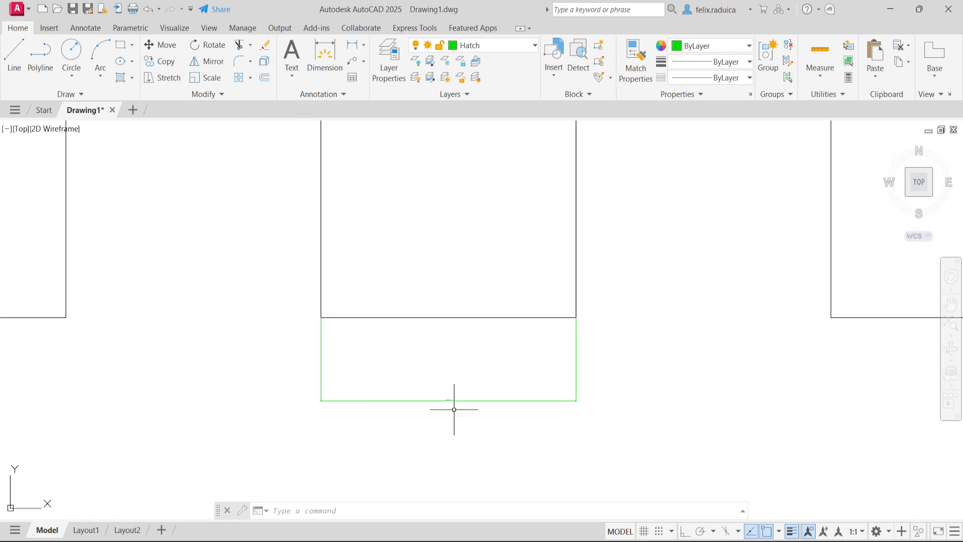
{"action": "scroll", "coordinate": [451, 402], "scroll_direction": "up", "scroll_amount": 5}
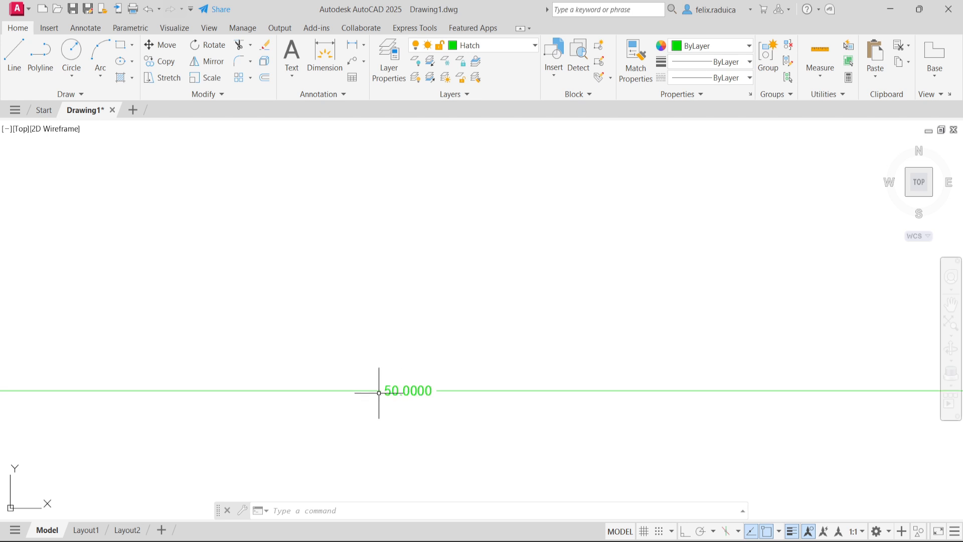
{"action": "scroll", "coordinate": [421, 399], "scroll_direction": "down", "scroll_amount": 5}
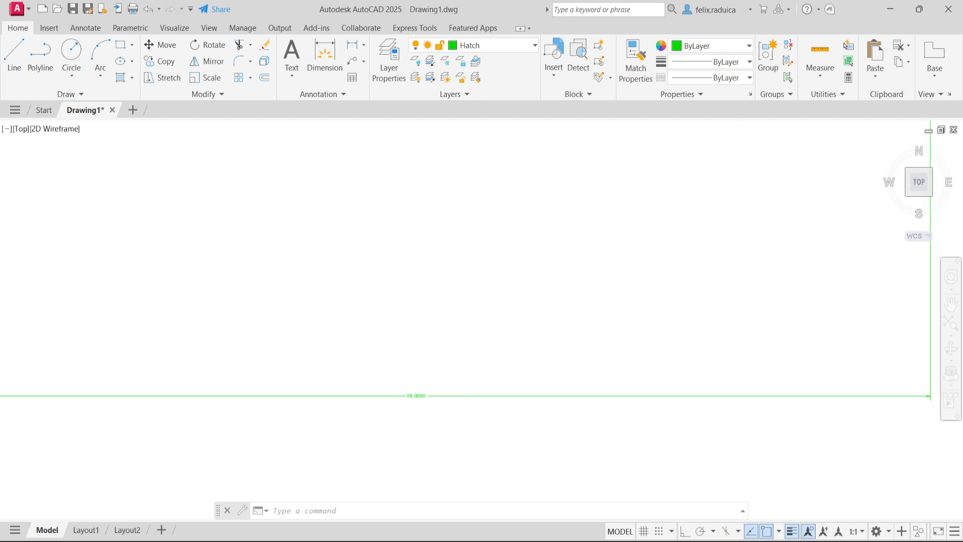
{"action": "scroll", "coordinate": [420, 394], "scroll_direction": "down", "scroll_amount": 6}
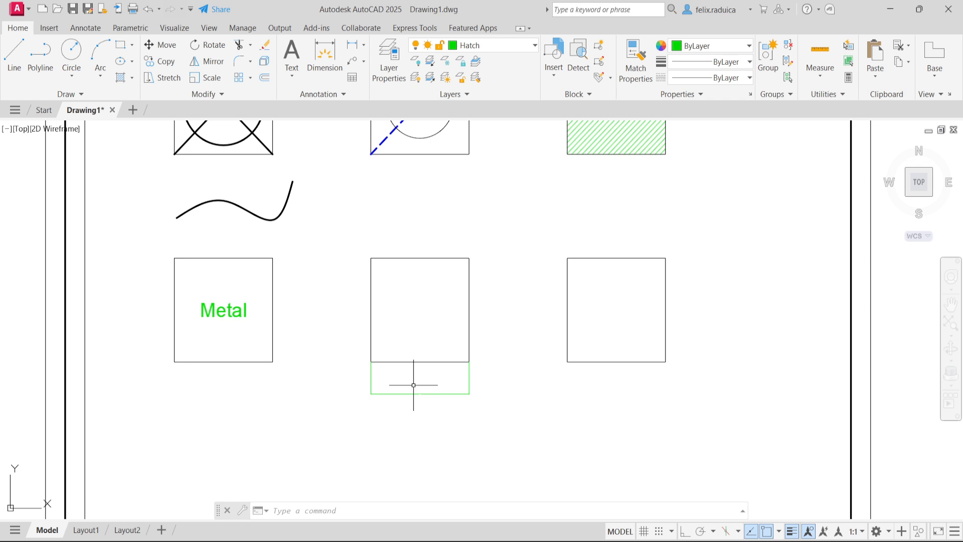
{"action": "scroll", "coordinate": [419, 393], "scroll_direction": "down", "scroll_amount": 2}
{"action": "middle_click", "coordinate": [409, 387]}
{"action": "middle_click", "coordinate": [409, 387]}
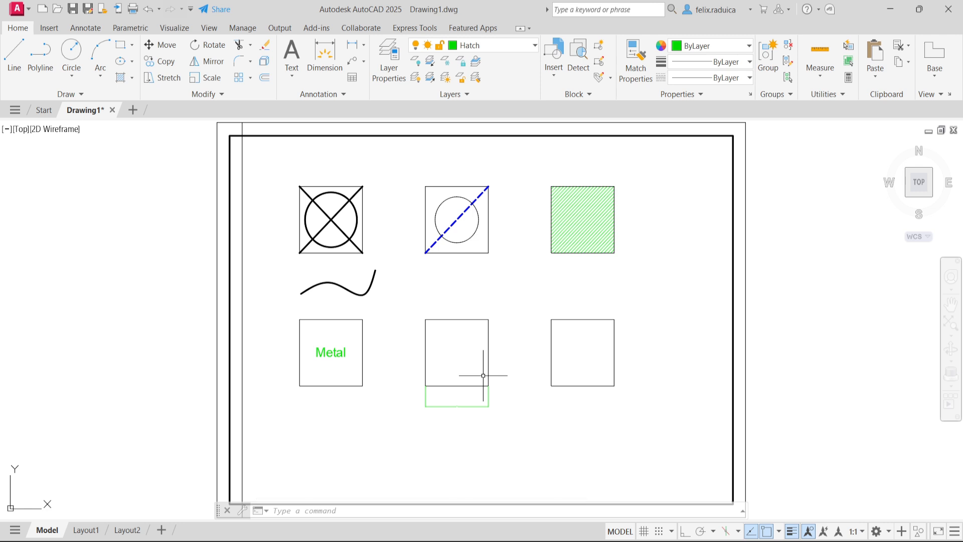
Create a new dimension style named Custom, based on Standard and used for all dimensions, and continue to its settings.
{"action": "type", "text": "dim"}
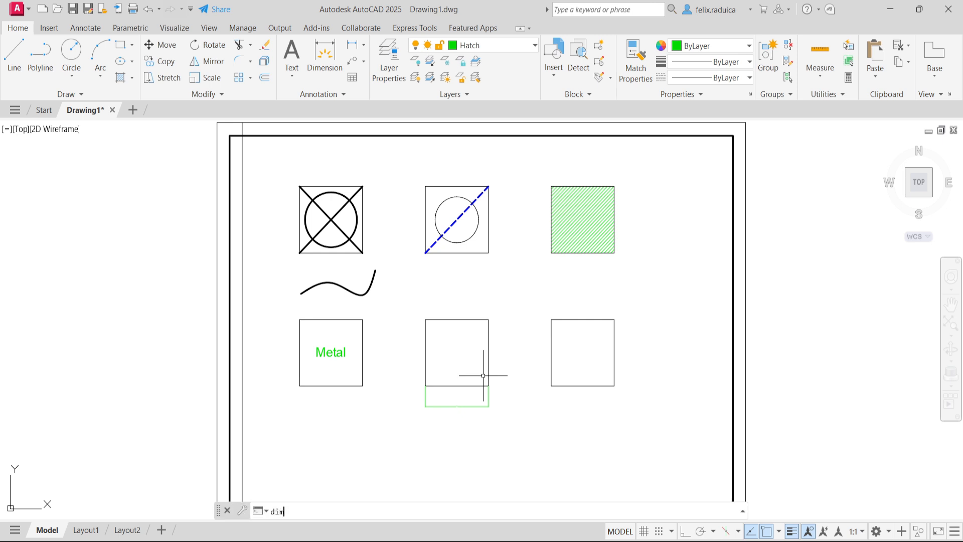
{"action": "type", "text": "sty"}
{"action": "key", "text": "Return"}
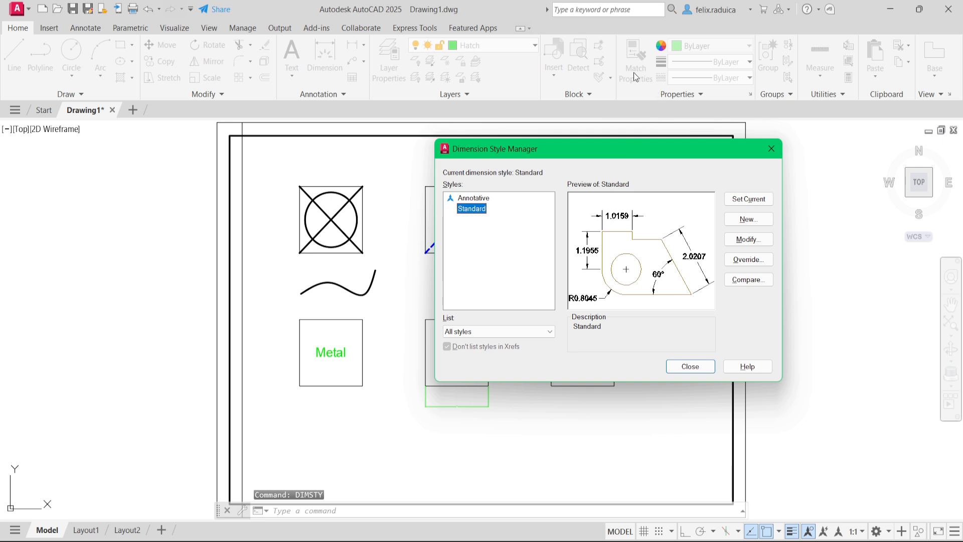
{"action": "left_click_drag", "start_coordinate": [570, 152], "coordinate": [498, 173]}
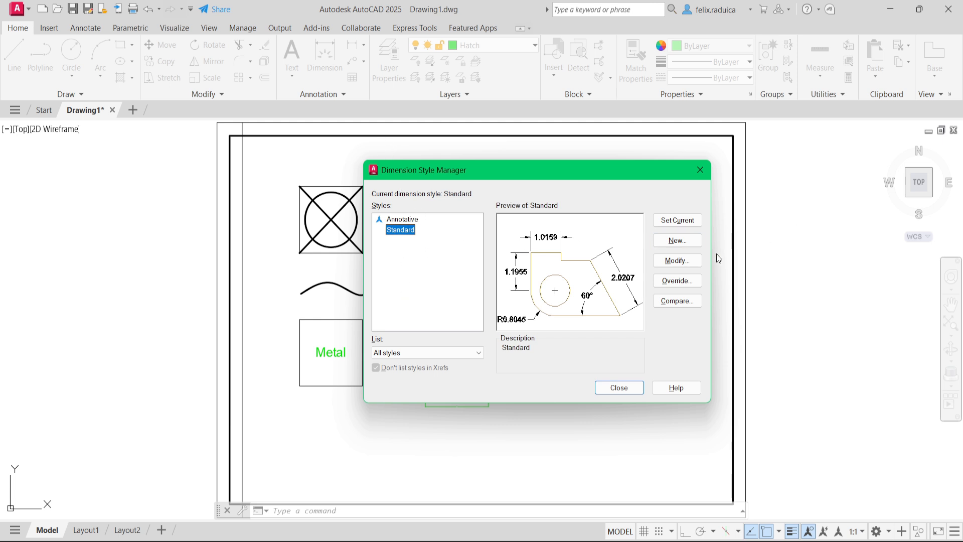
{"action": "left_click", "coordinate": [685, 242]}
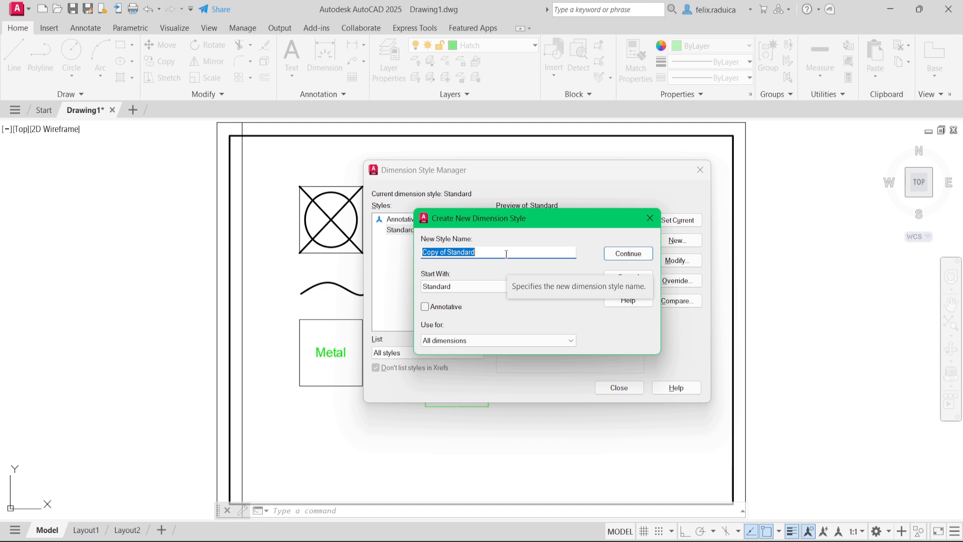
{"action": "type", "text": "Custom"}
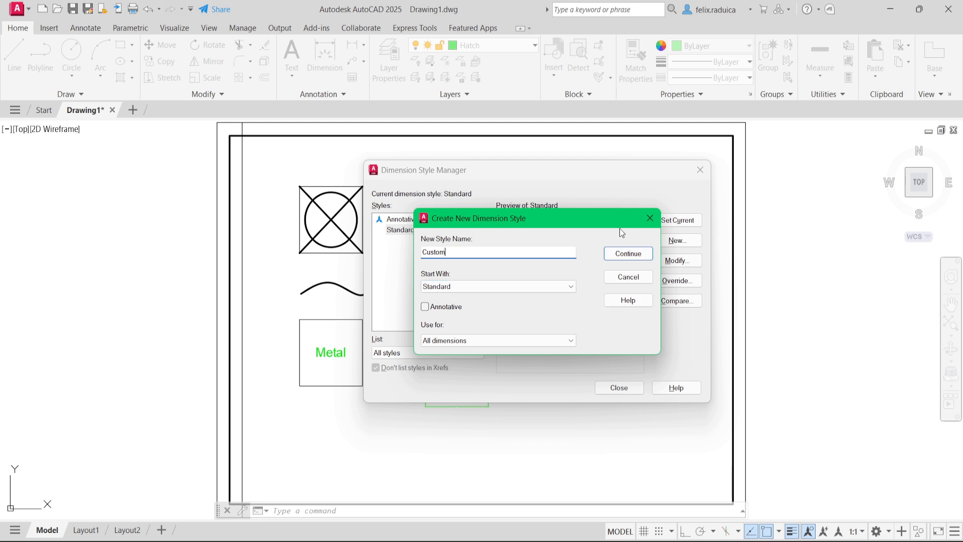
{"action": "left_click", "coordinate": [608, 255]}
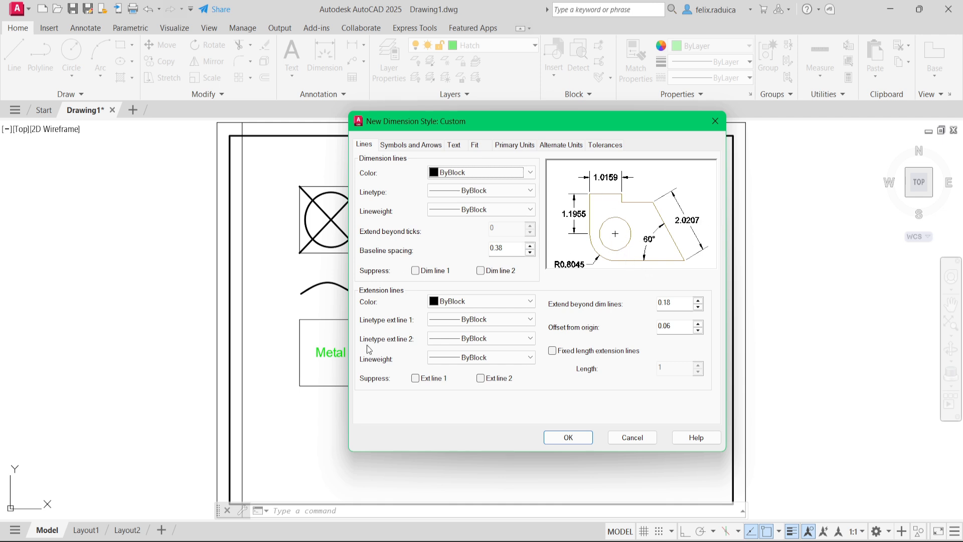
Set the arrow size of the Custom dimension style to 3.
{"action": "left_click", "coordinate": [388, 145]}
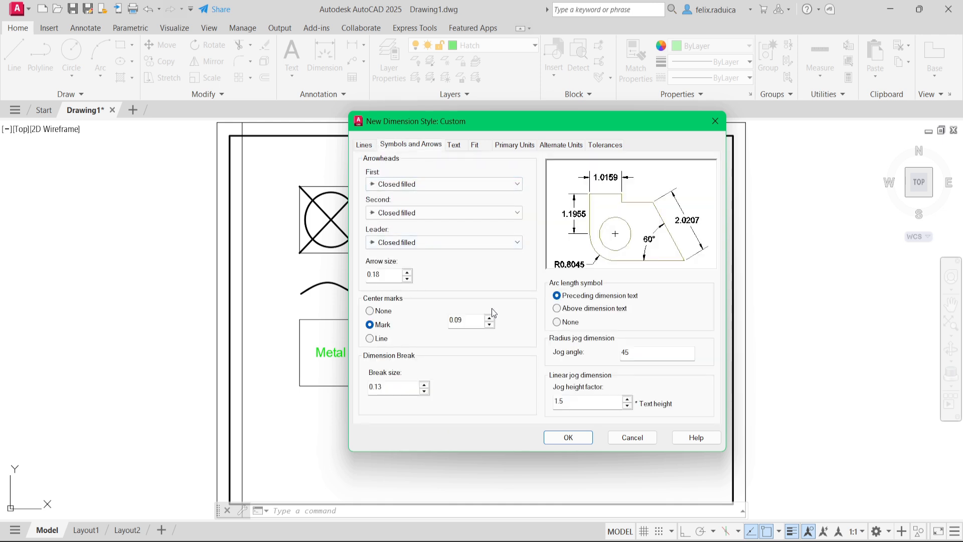
{"action": "double_click", "coordinate": [387, 274]}
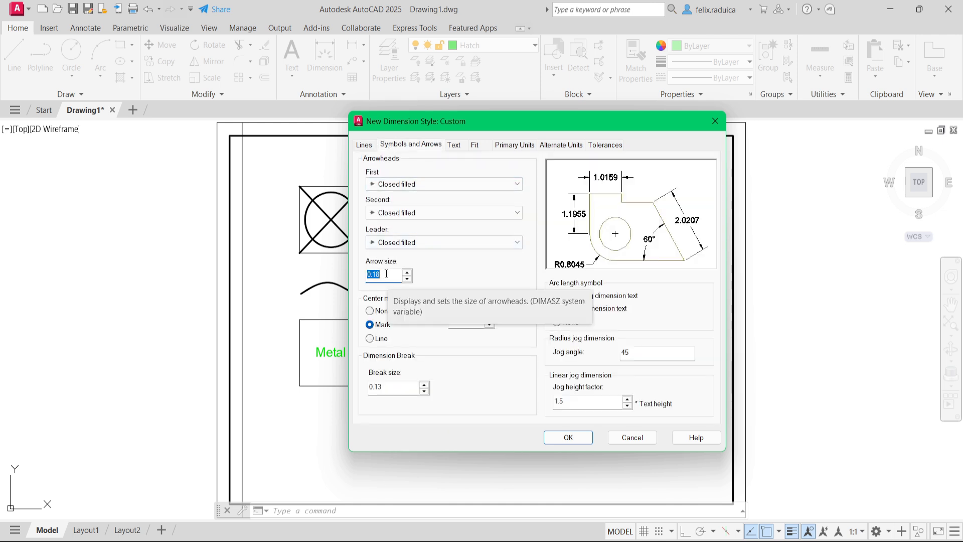
{"action": "type", "text": "0"}
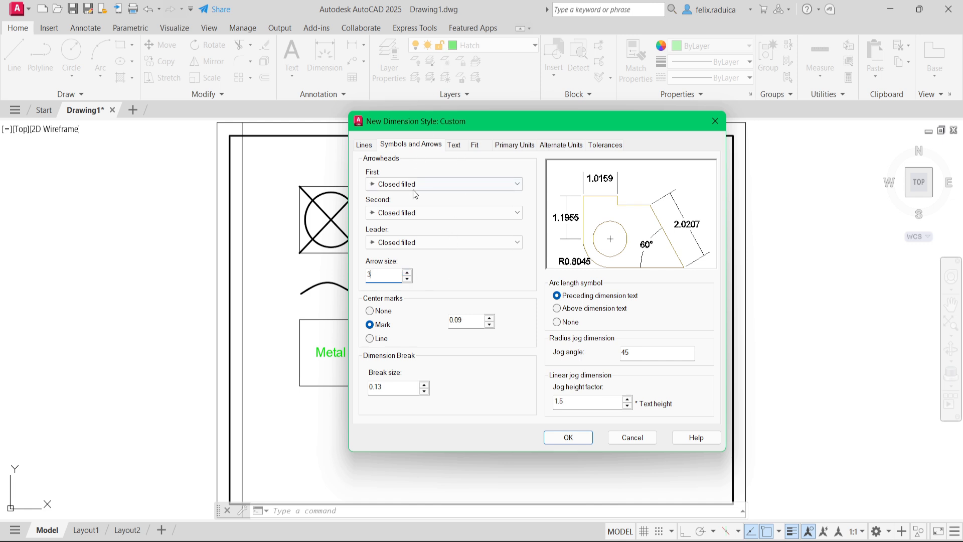
Set the Custom style's dimension text height to 3.5 and draw a frame around the text.
{"action": "left_click", "coordinate": [453, 148]}
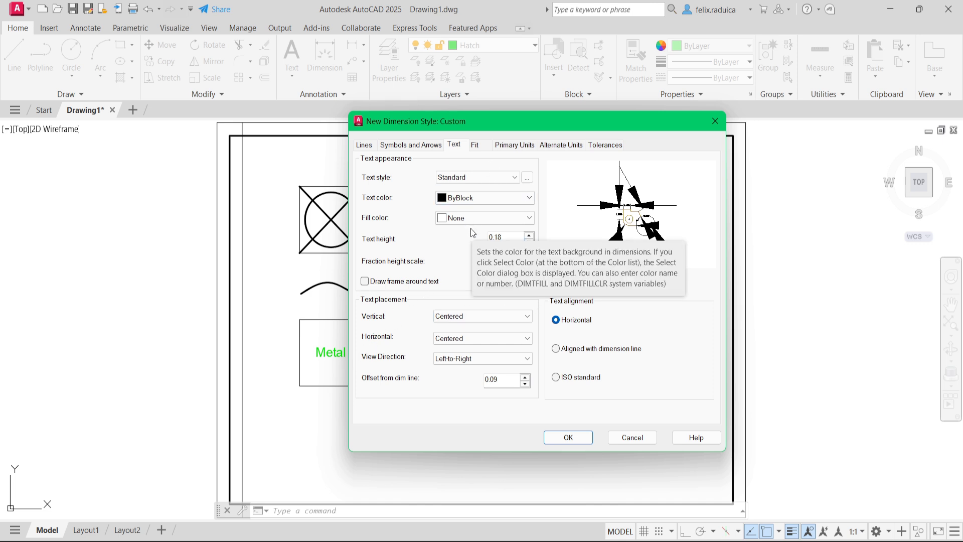
{"action": "left_click", "coordinate": [514, 236]}
{"action": "double_click", "coordinate": [513, 236]}
{"action": "type", "text": "3.5"}
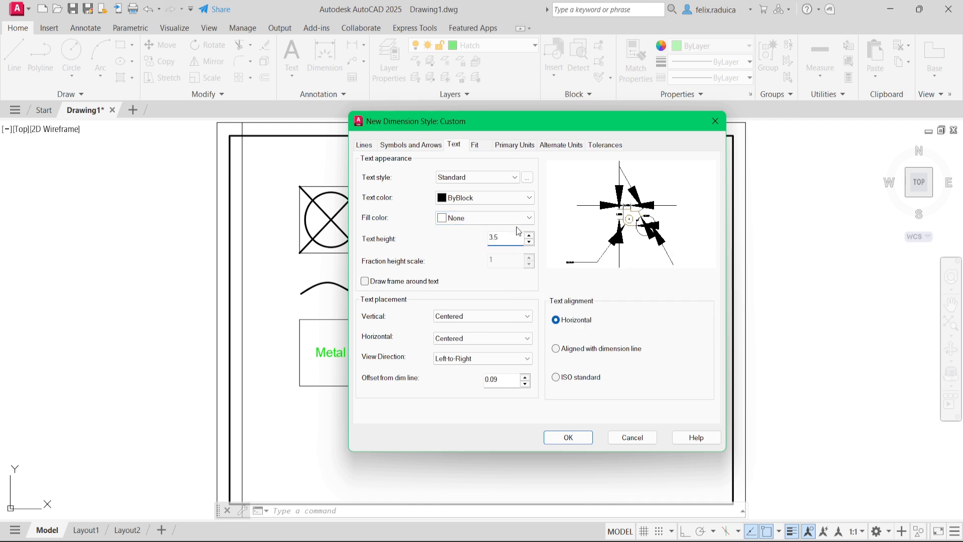
{"action": "left_click", "coordinate": [488, 283]}
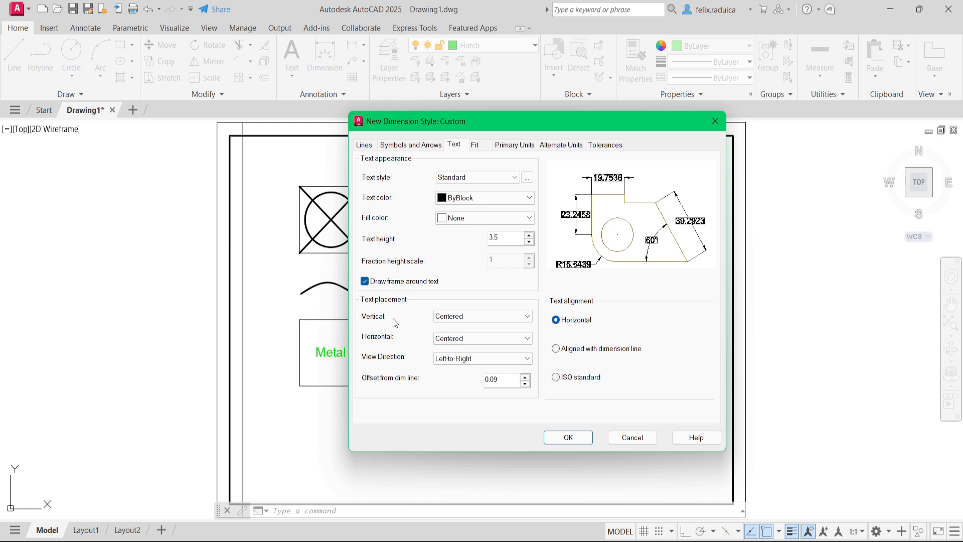
Place the dimension text vertically Above and set its alignment to Aligned with dimension line.
{"action": "left_click", "coordinate": [458, 319]}
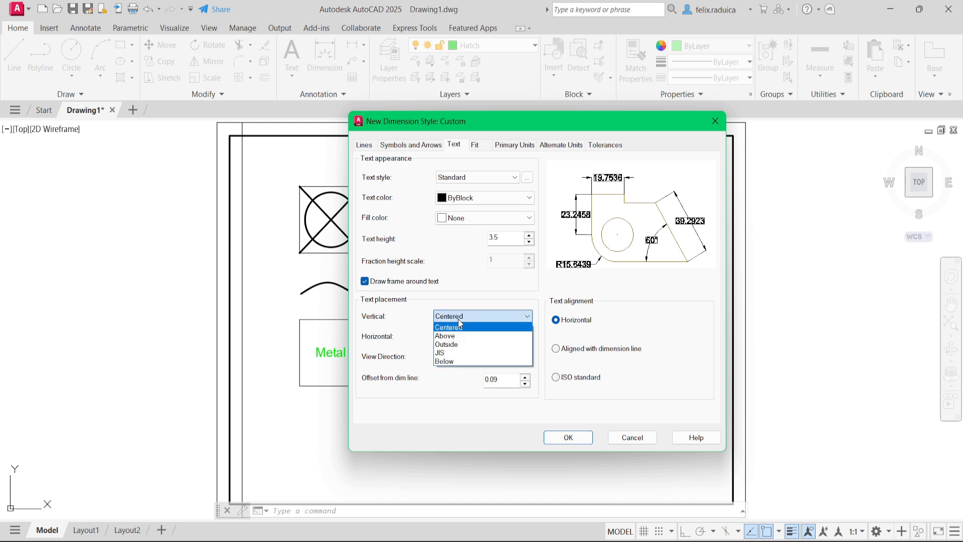
{"action": "left_click", "coordinate": [462, 335]}
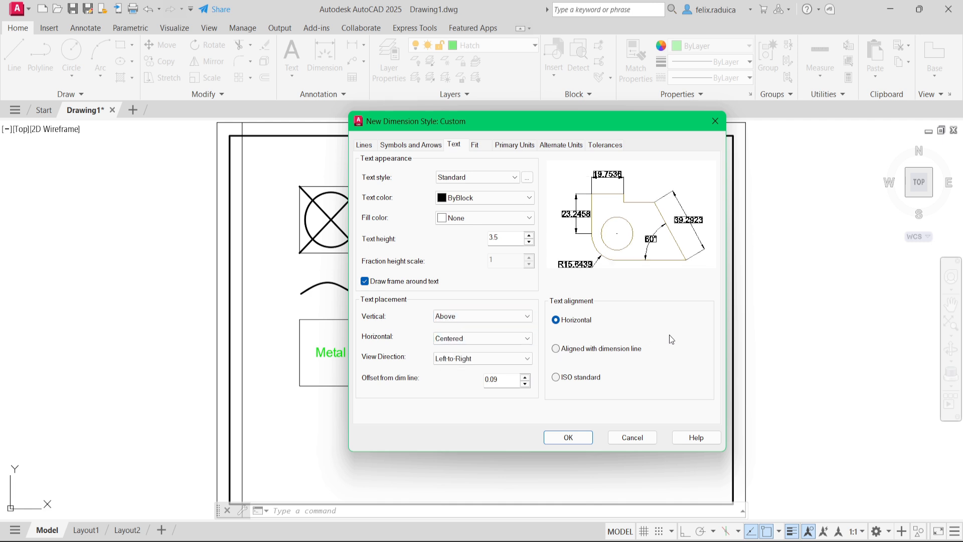
{"action": "left_click", "coordinate": [591, 350]}
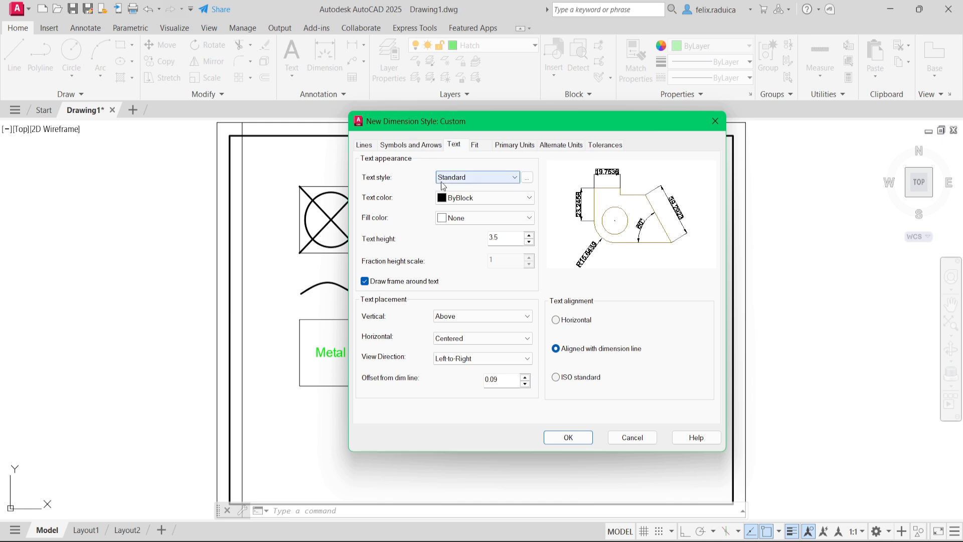
Set the fit option to Both text and arrows, and enable Place text manually and Draw dim line between ext lines.
{"action": "left_click", "coordinate": [475, 149]}
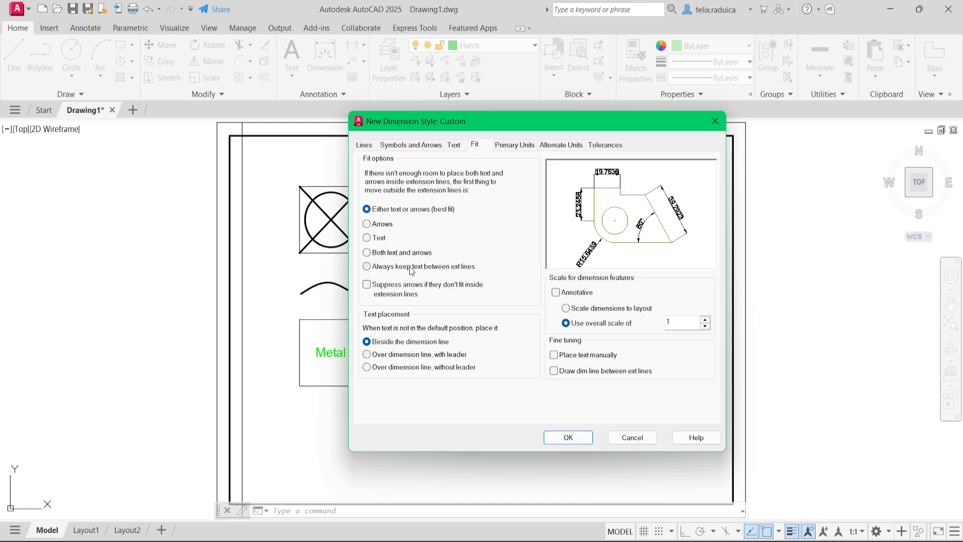
{"action": "left_click", "coordinate": [389, 259]}
{"action": "left_click", "coordinate": [574, 357]}
{"action": "left_click", "coordinate": [564, 371]}
Set the linear dimension precision to 0, save the Custom style and close the dimension style manager.
{"action": "left_click", "coordinate": [511, 144]}
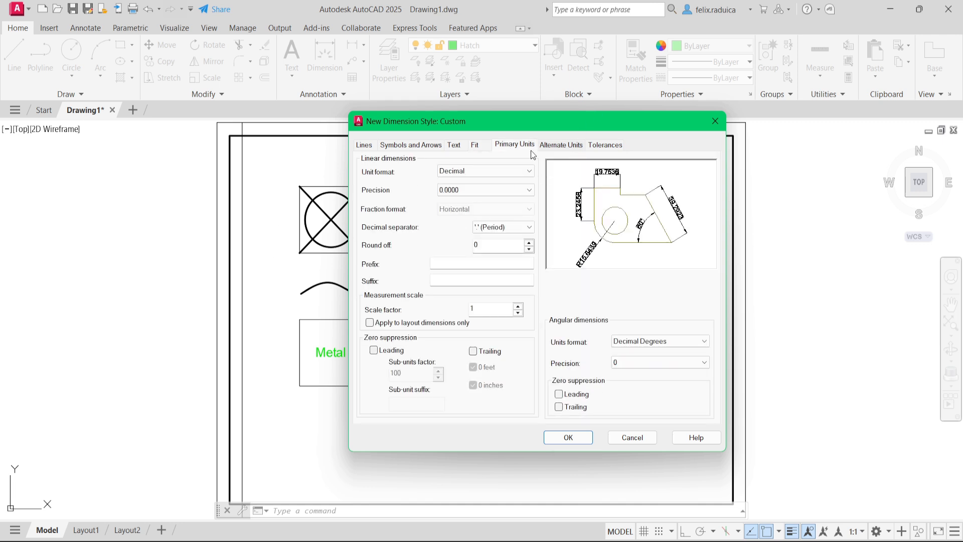
{"action": "left_click", "coordinate": [460, 191]}
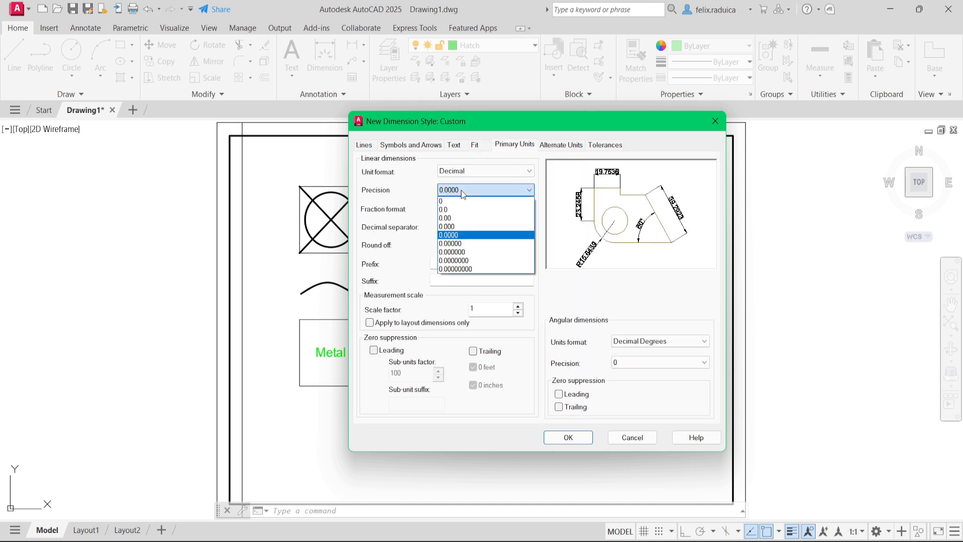
{"action": "left_click", "coordinate": [451, 200]}
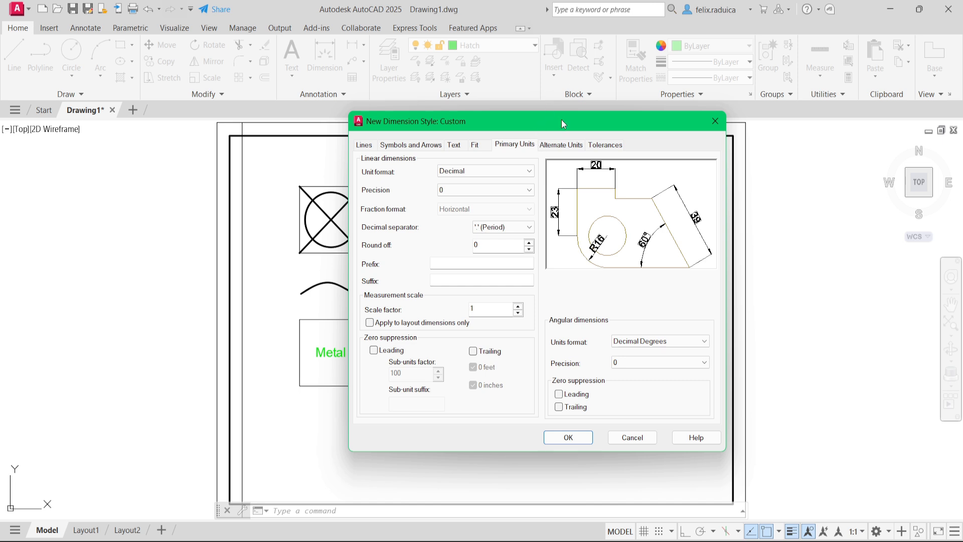
{"action": "left_click", "coordinate": [364, 146]}
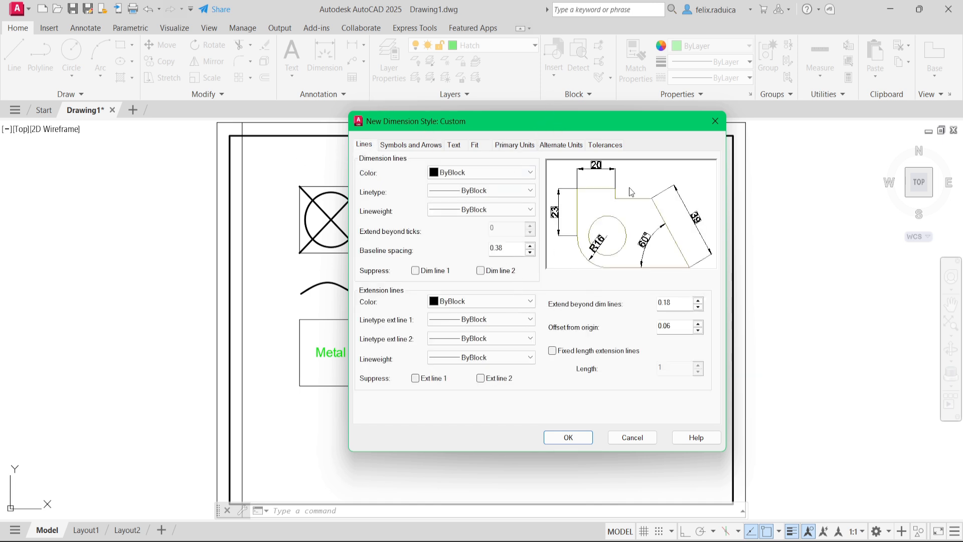
{"action": "left_click", "coordinate": [583, 438]}
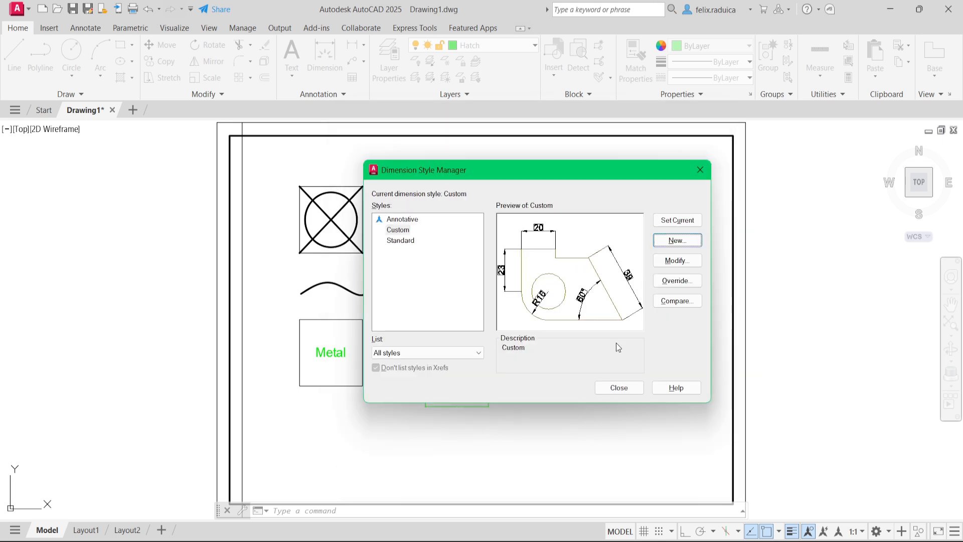
{"action": "left_click", "coordinate": [611, 392]}
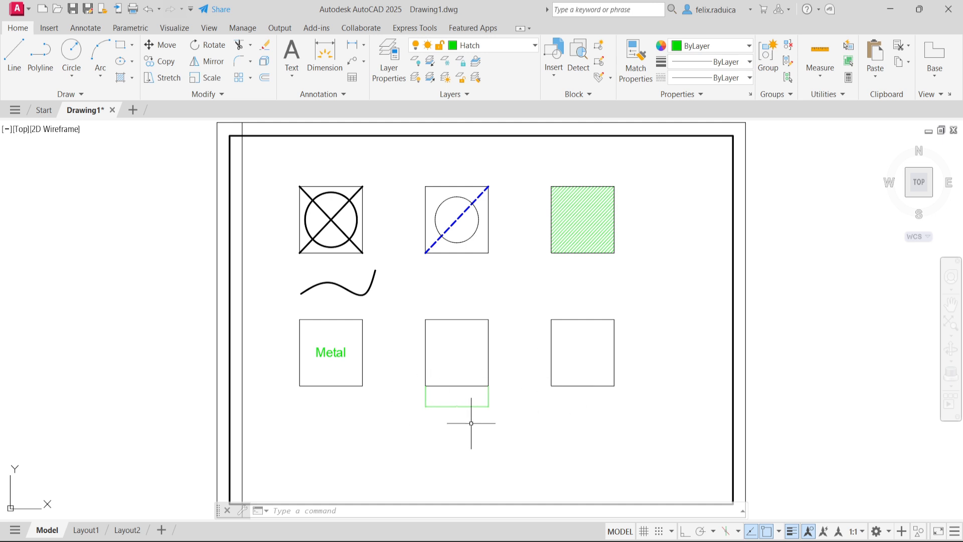
Add a linear dimension to the bottom edge of the lower-middle square, placing the dimension line inside the square, and check how it looks.
{"action": "type", "text": "dimlin"}
{"action": "key", "text": "Return"}
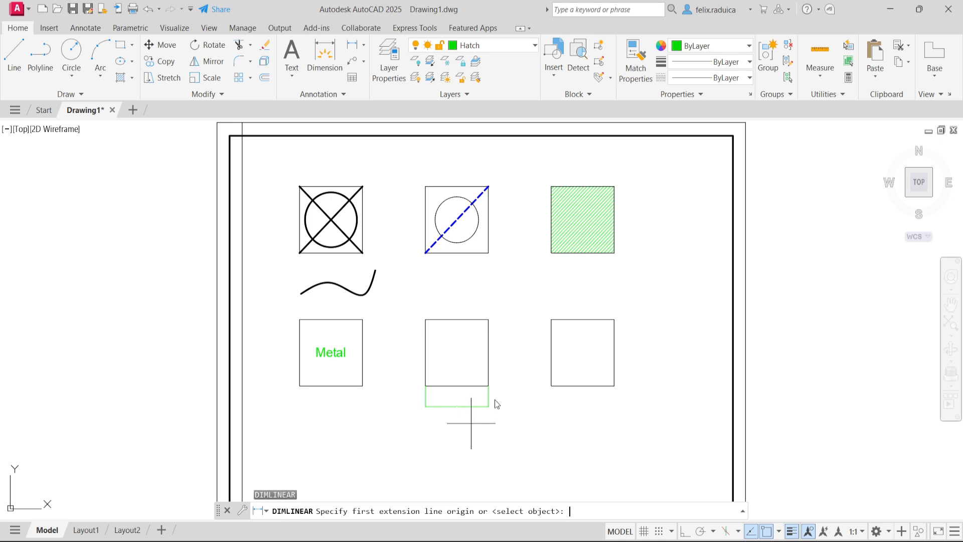
{"action": "left_click", "coordinate": [425, 386]}
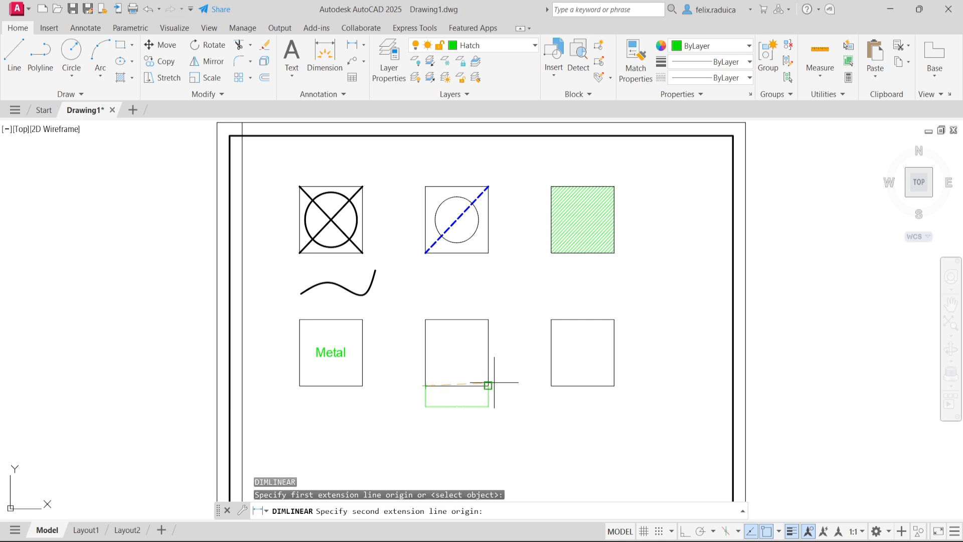
{"action": "left_click", "coordinate": [487, 385]}
{"action": "left_click", "coordinate": [456, 364]}
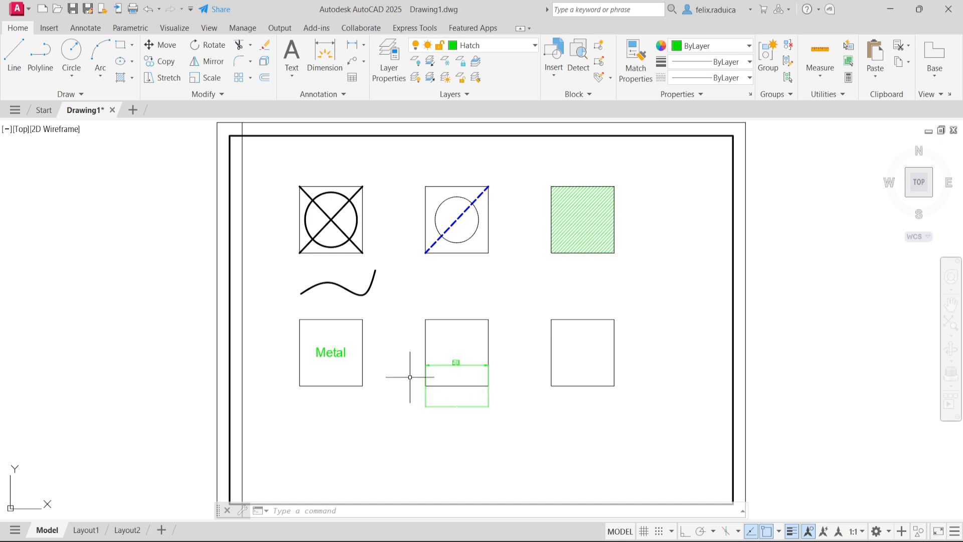
{"action": "scroll", "coordinate": [422, 364], "scroll_direction": "up", "scroll_amount": 2}
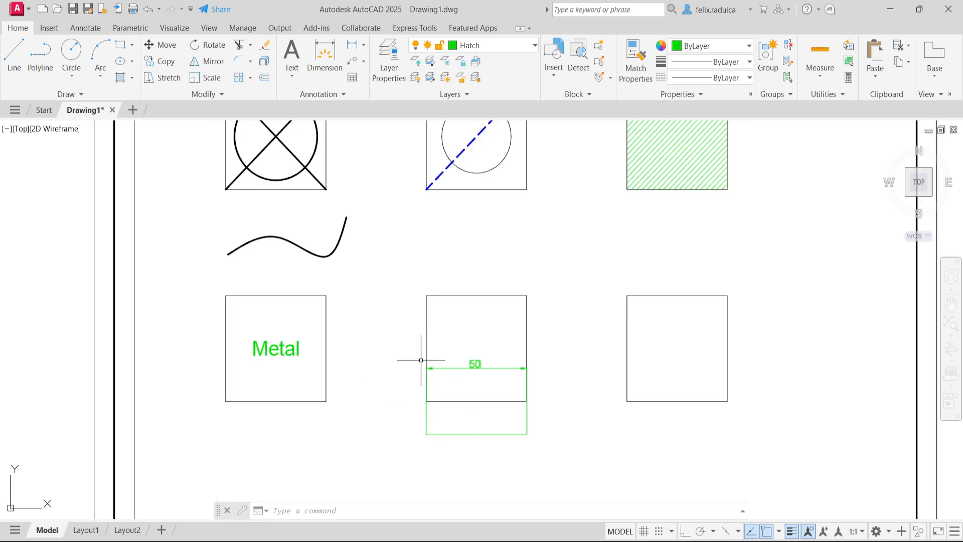
{"action": "middle_click", "coordinate": [465, 419]}
{"action": "middle_click", "coordinate": [465, 418]}
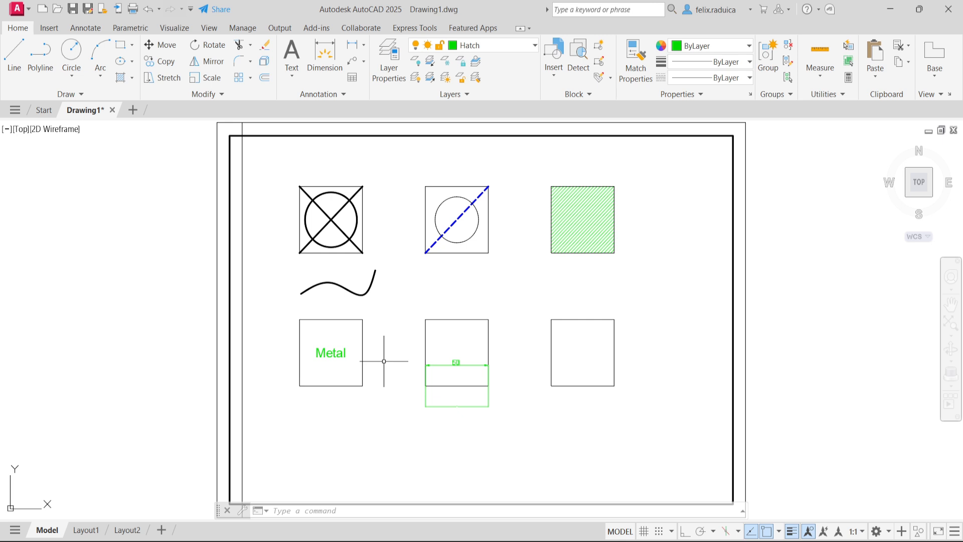
Create a new layer named Dim and make it the current layer.
{"action": "type", "text": "LA"}
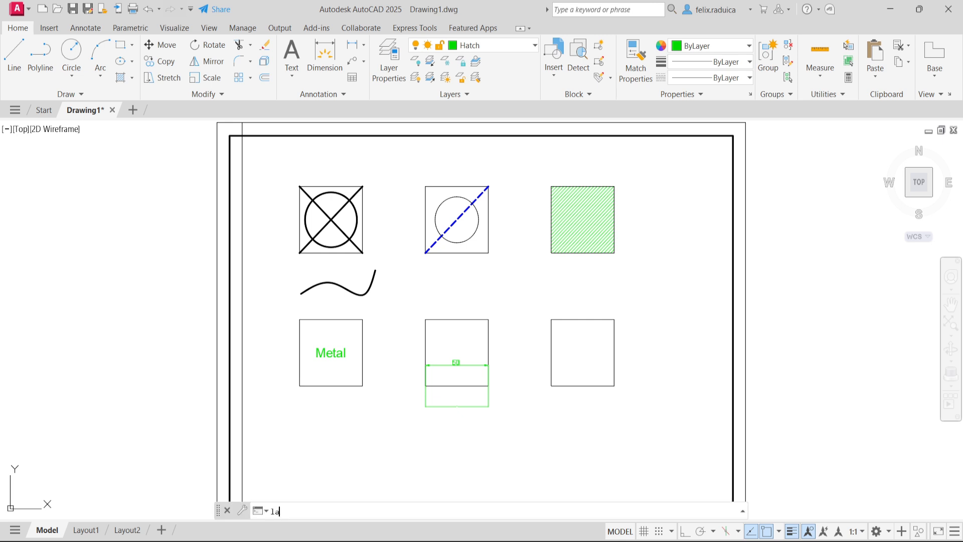
{"action": "key", "text": "Return"}
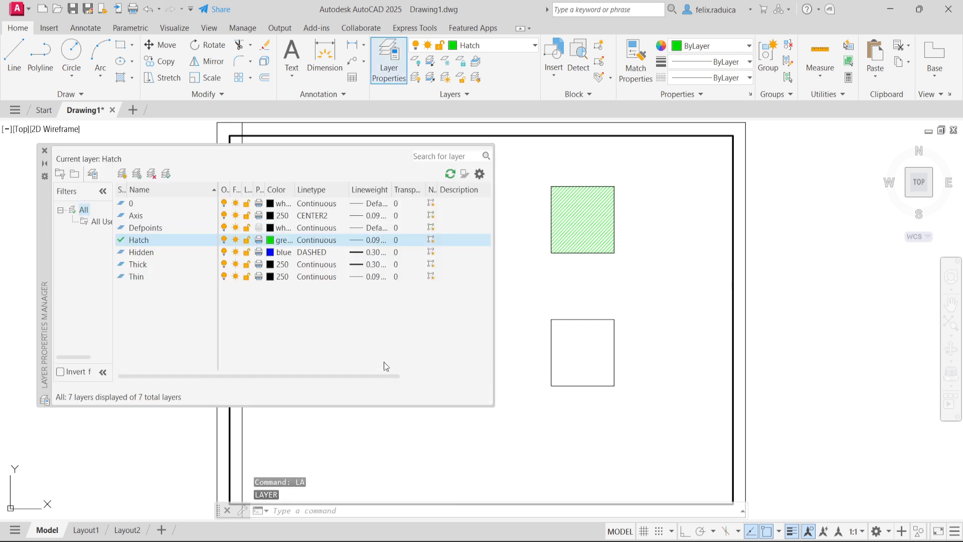
{"action": "left_click", "coordinate": [141, 204]}
{"action": "right_click", "coordinate": [154, 307]}
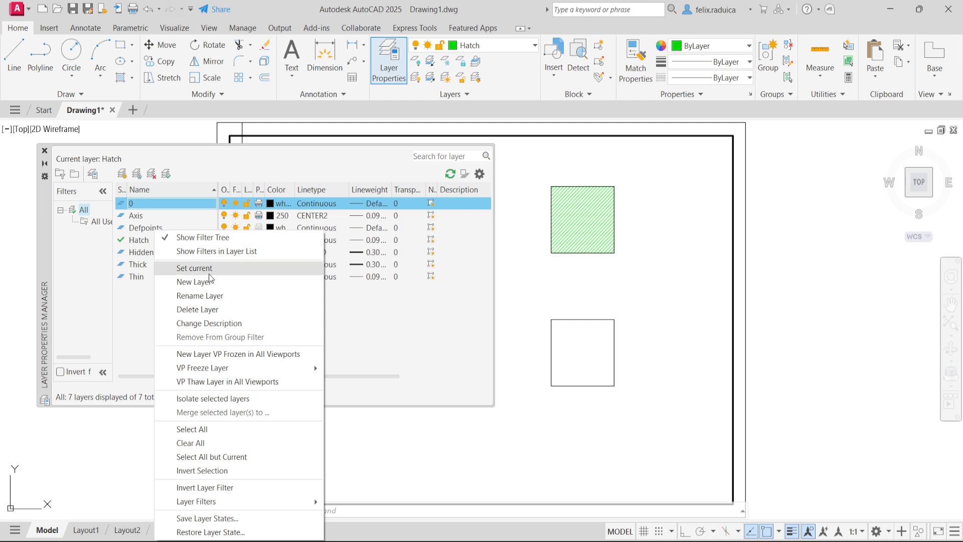
{"action": "left_click", "coordinate": [196, 281]}
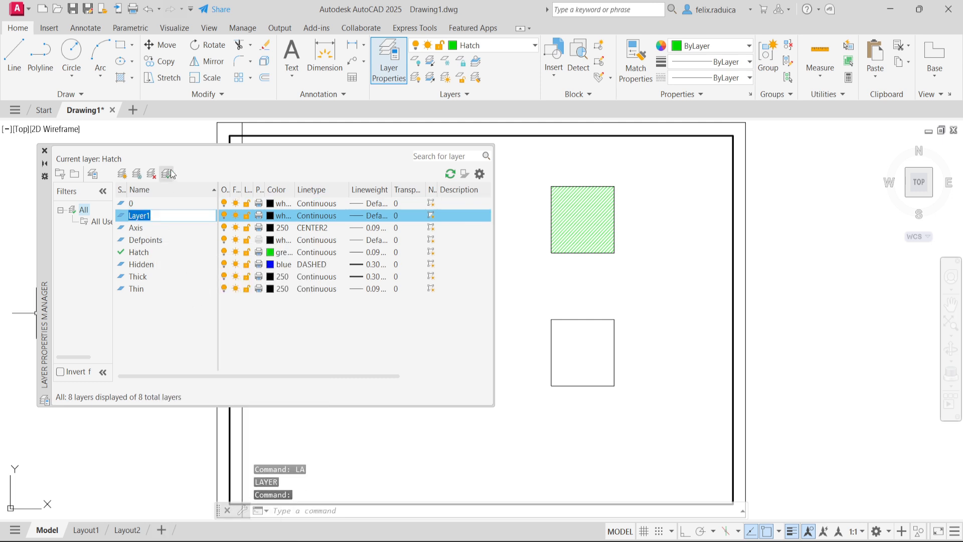
{"action": "type", "text": "Dim"}
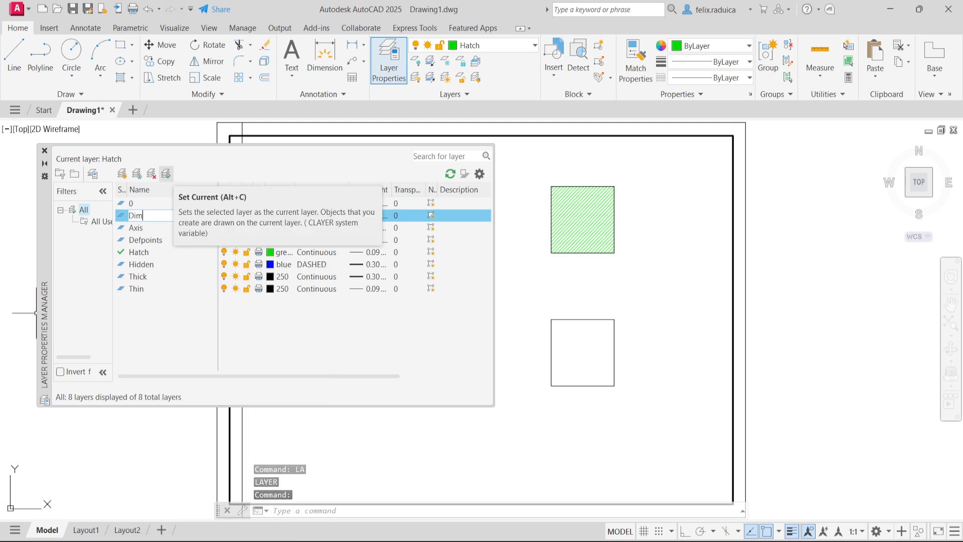
{"action": "key", "text": "Return"}
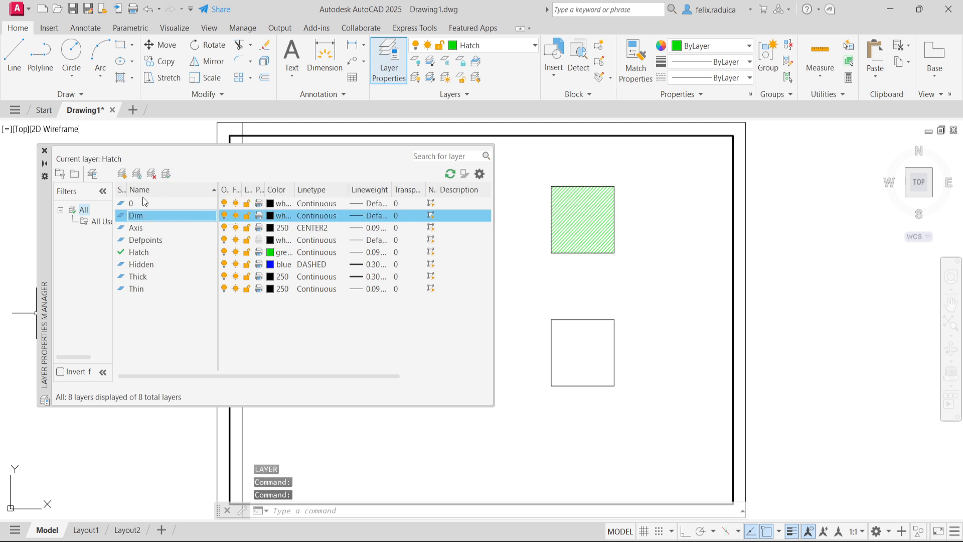
{"action": "double_click", "coordinate": [163, 214]}
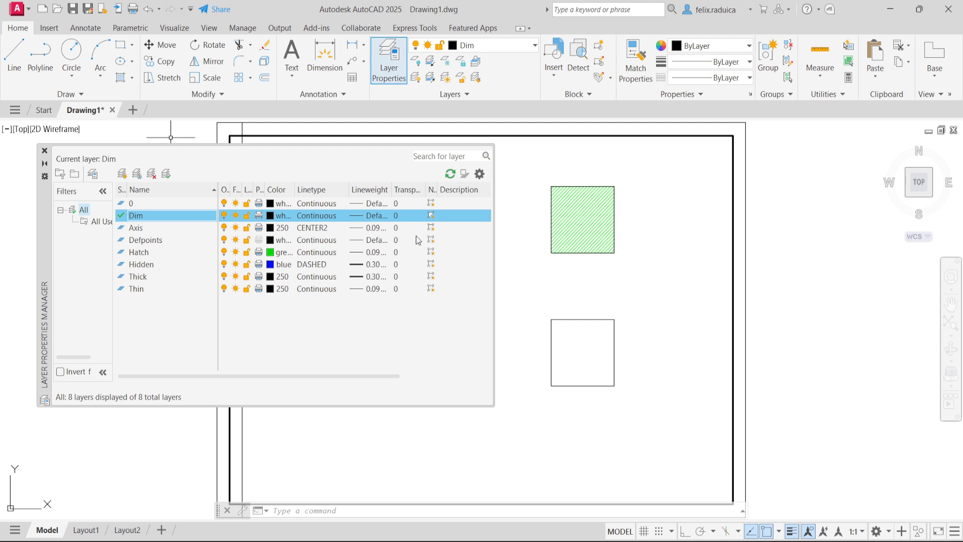
Set the Dim layer's lineweight to 0.09 mm and close the layer manager.
{"action": "left_click", "coordinate": [382, 217]}
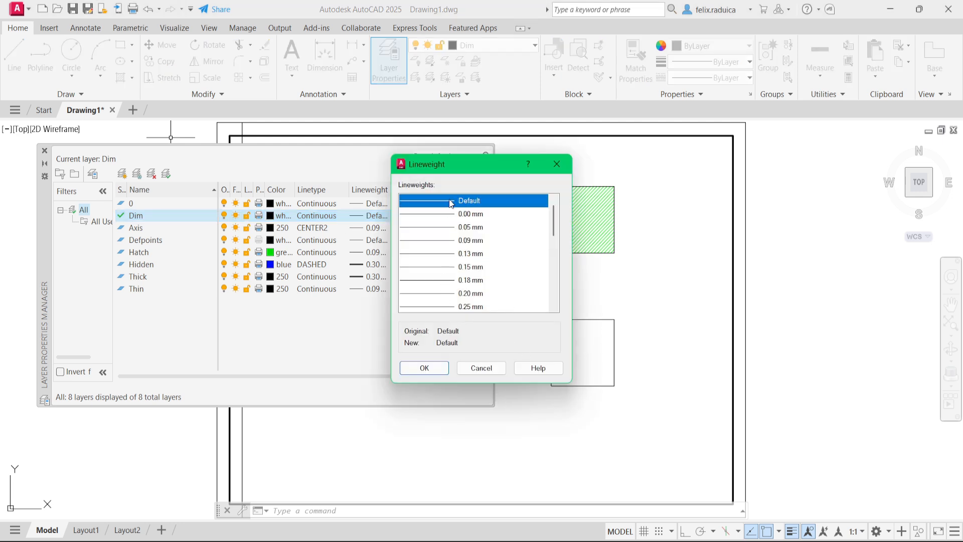
{"action": "left_click", "coordinate": [446, 240]}
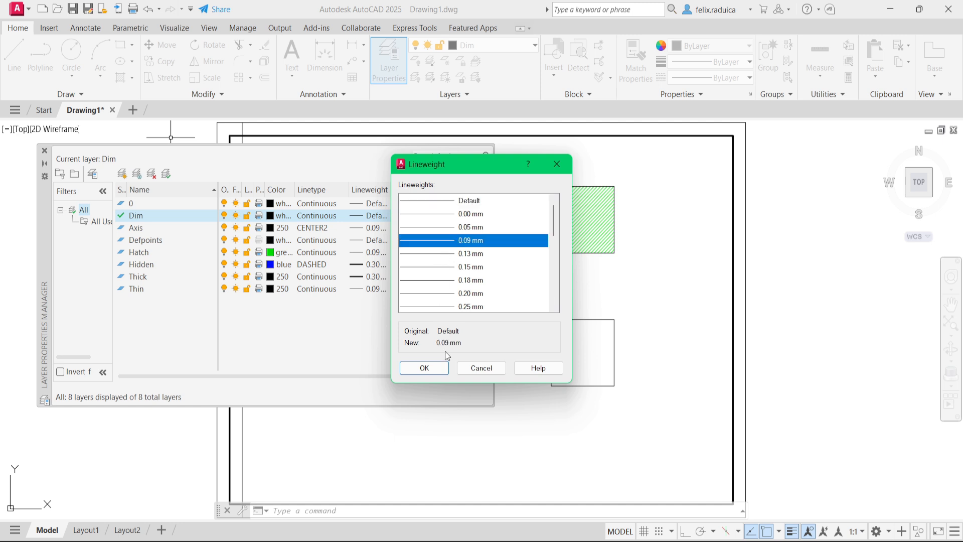
{"action": "left_click", "coordinate": [424, 368]}
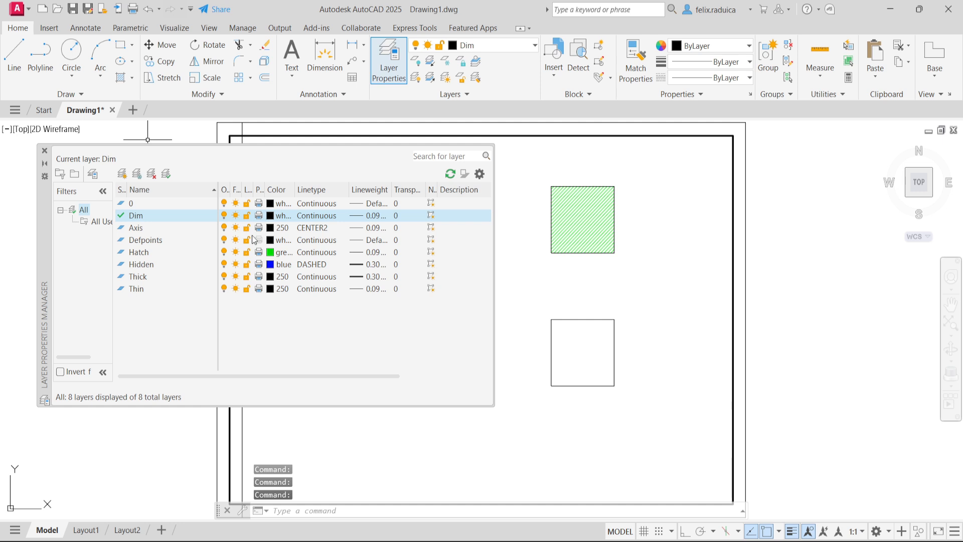
{"action": "left_click", "coordinate": [44, 150]}
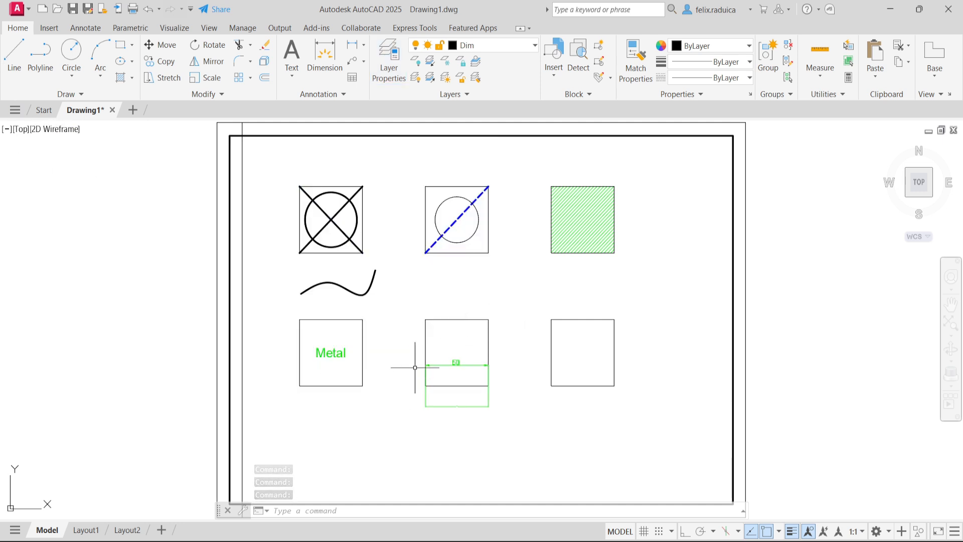
Move the dimension inside the lower-middle square to the Dim layer, deselect it and inspect it up close.
{"action": "left_click", "coordinate": [455, 358]}
{"action": "left_click", "coordinate": [457, 367]}
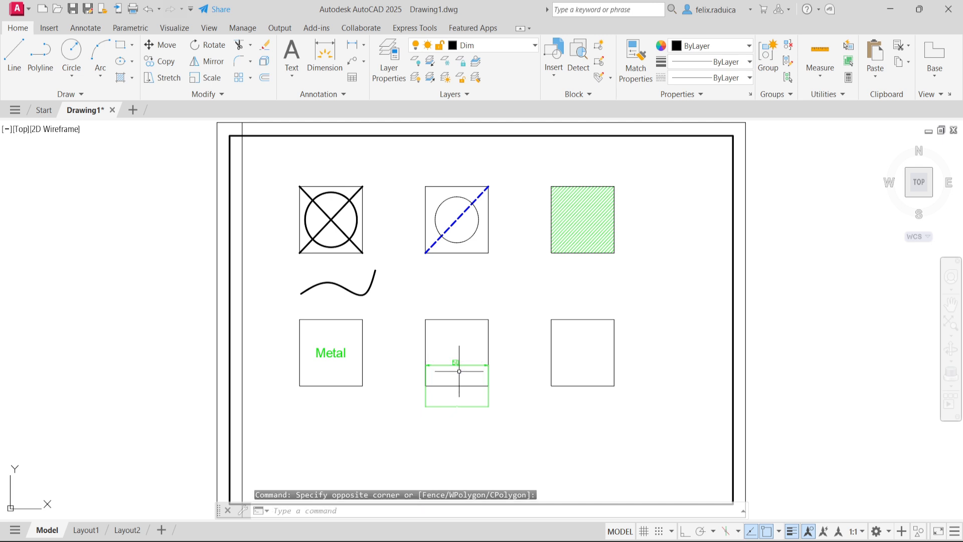
{"action": "left_click", "coordinate": [458, 370]}
{"action": "left_click", "coordinate": [446, 354]}
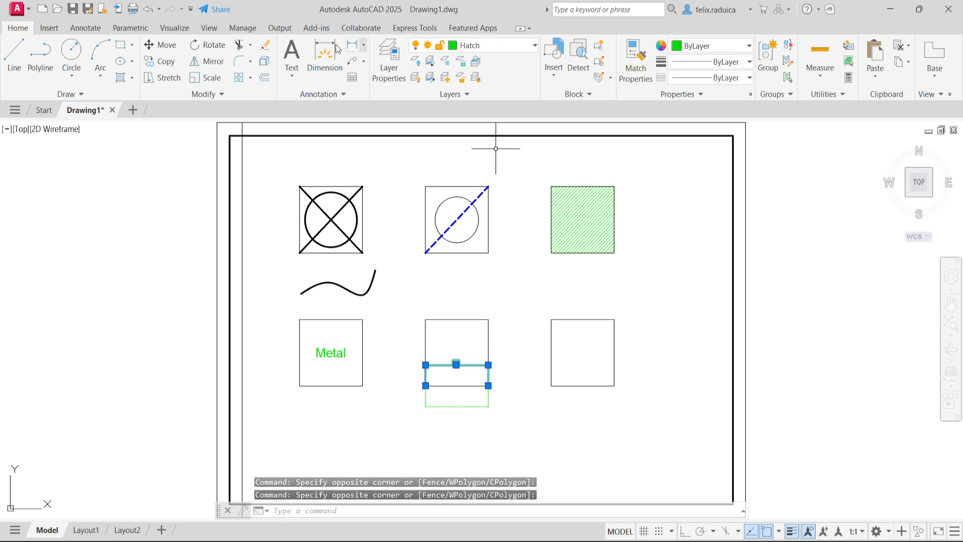
{"action": "left_click", "coordinate": [482, 45]}
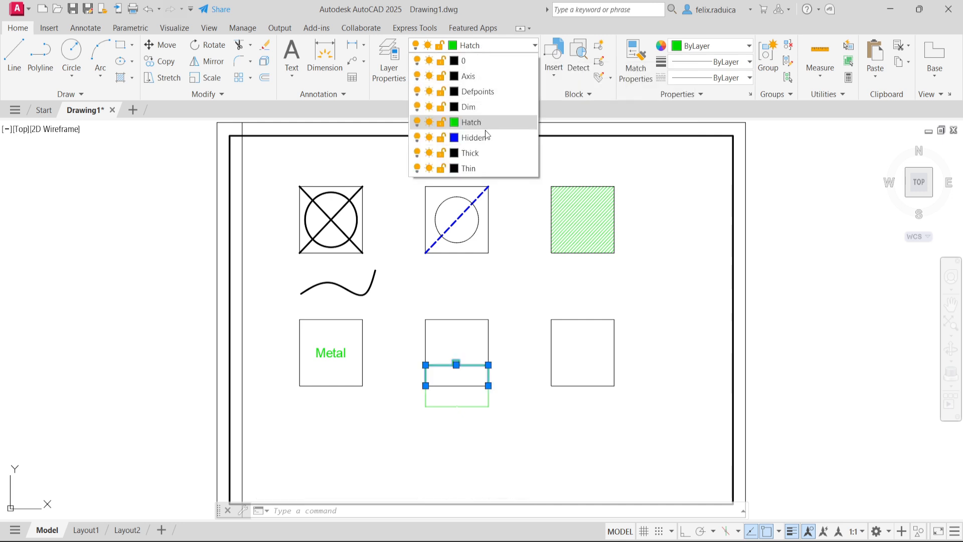
{"action": "left_click", "coordinate": [483, 108]}
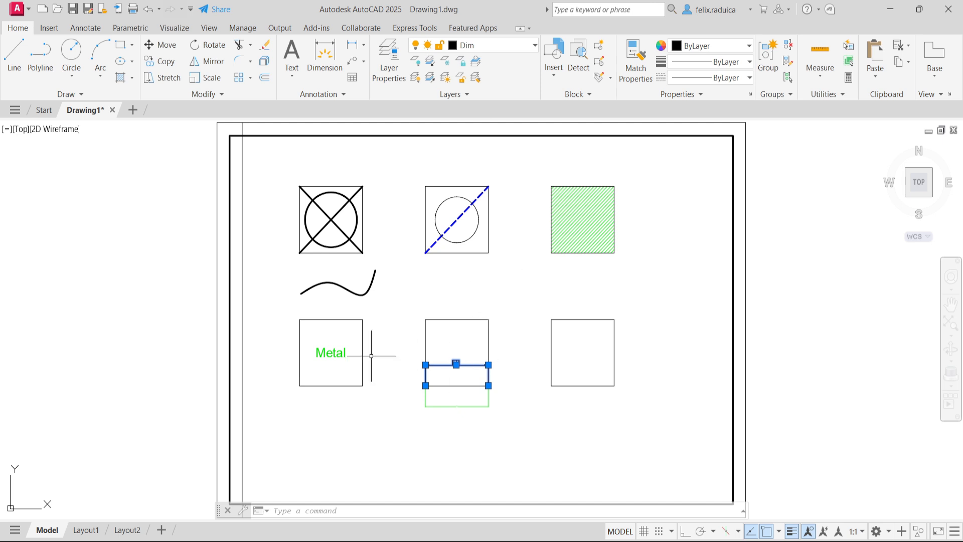
{"action": "left_click", "coordinate": [505, 387]}
{"action": "key", "text": "Escape"}
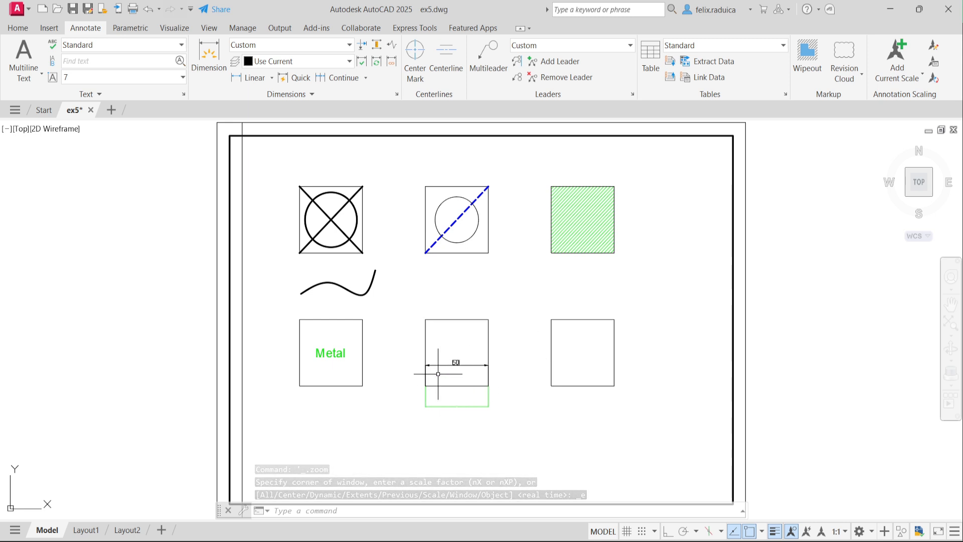
{"action": "scroll", "coordinate": [453, 368], "scroll_direction": "up", "scroll_amount": 5}
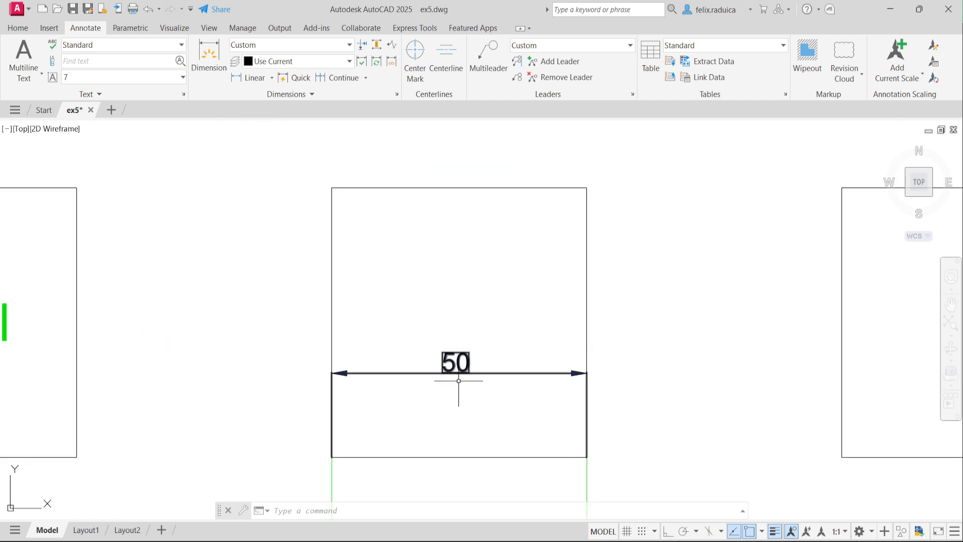
Turn off the frame around text in the Custom dimension style and close the style manager.
{"action": "scroll", "coordinate": [473, 371], "scroll_direction": "down", "scroll_amount": 3}
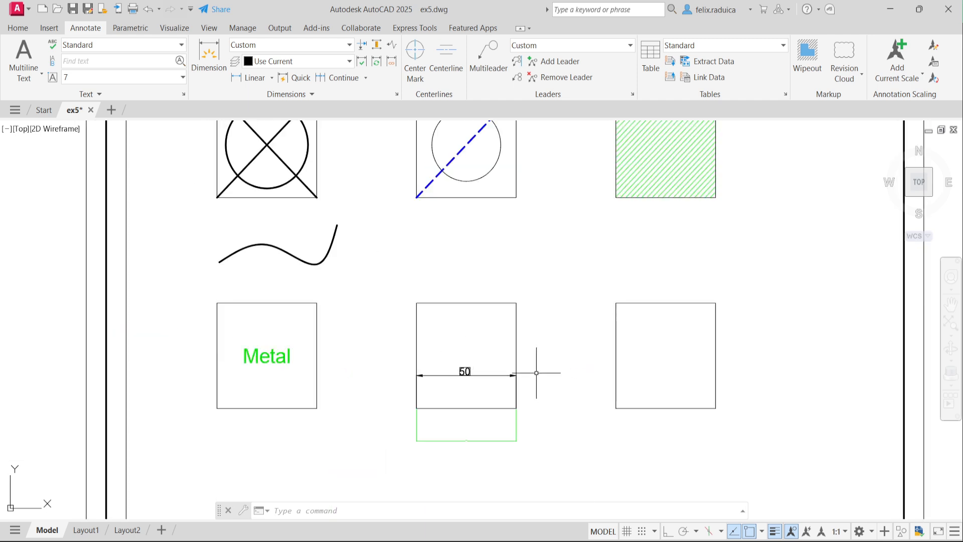
{"action": "type", "text": "F"}
{"action": "key", "text": "BackSpace"}
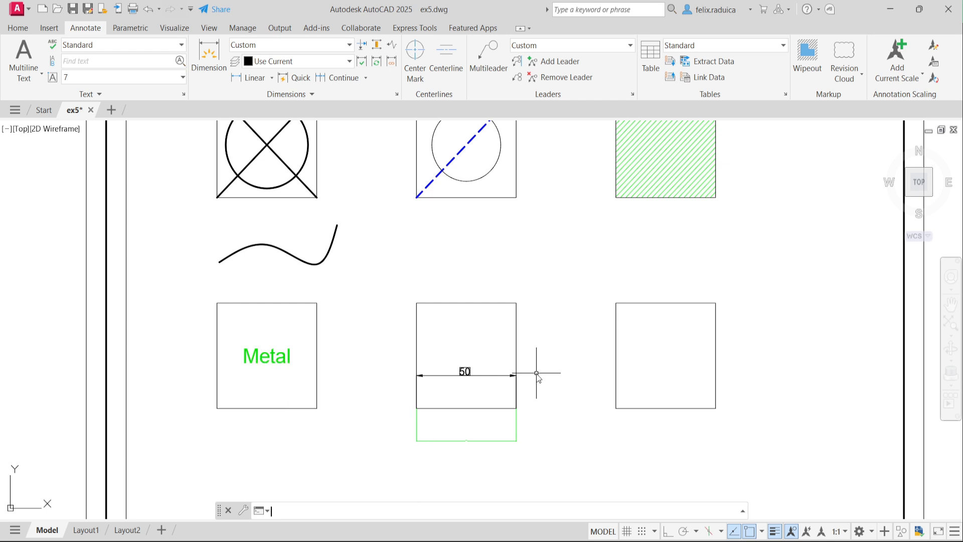
{"action": "type", "text": "dimsty"}
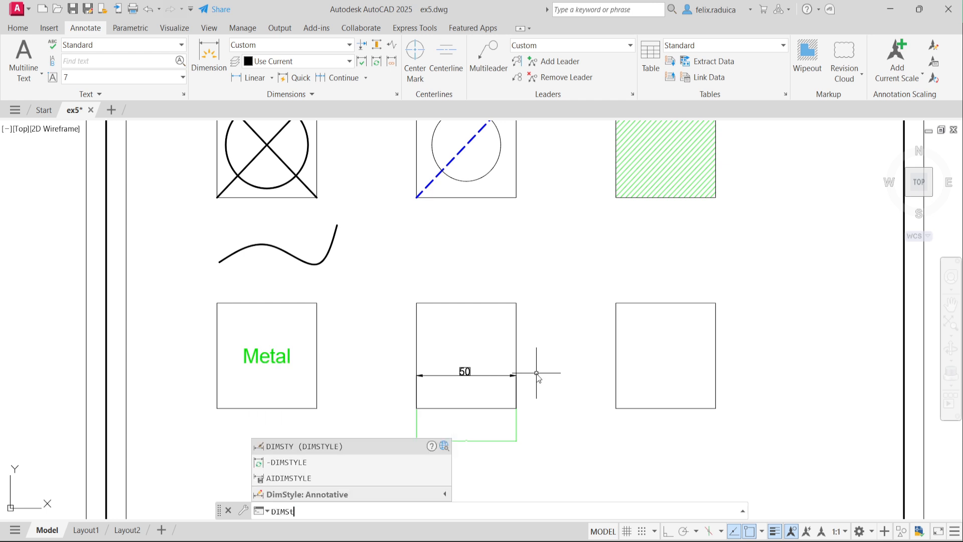
{"action": "key", "text": "Return"}
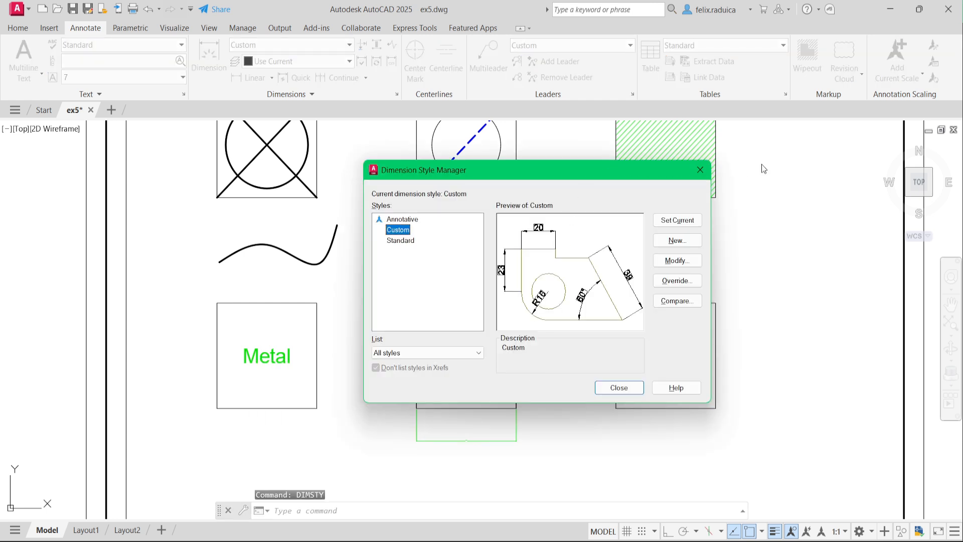
{"action": "left_click", "coordinate": [677, 260]}
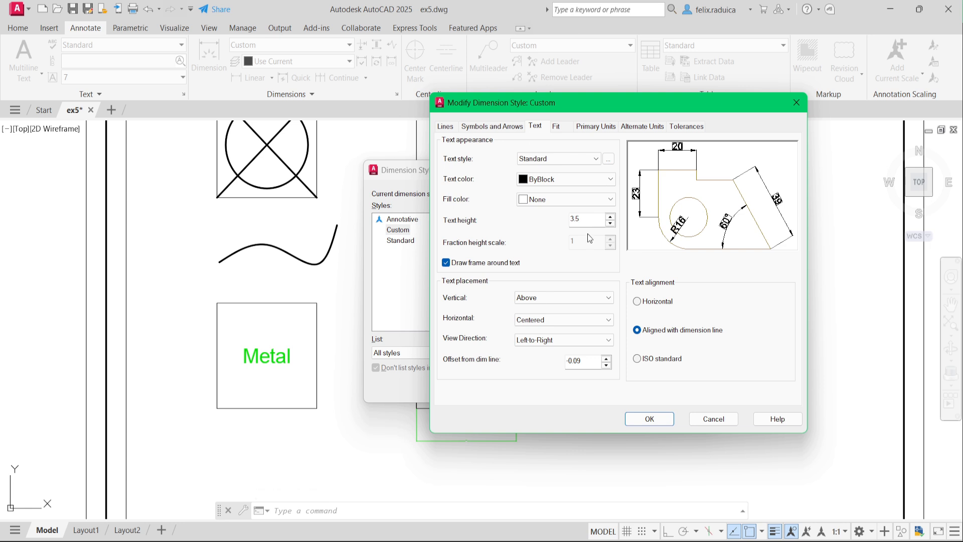
{"action": "left_click", "coordinate": [446, 263]}
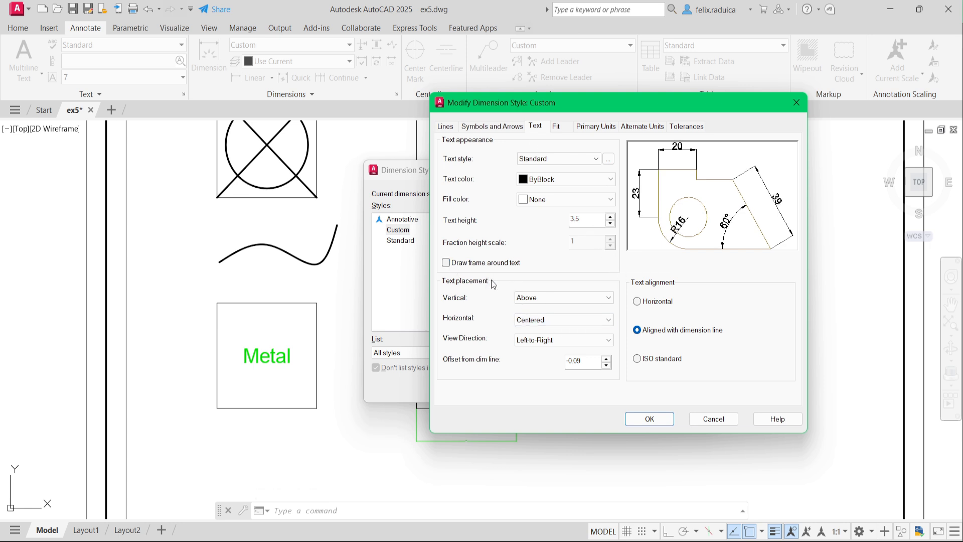
{"action": "left_click", "coordinate": [662, 419]}
{"action": "left_click", "coordinate": [631, 387]}
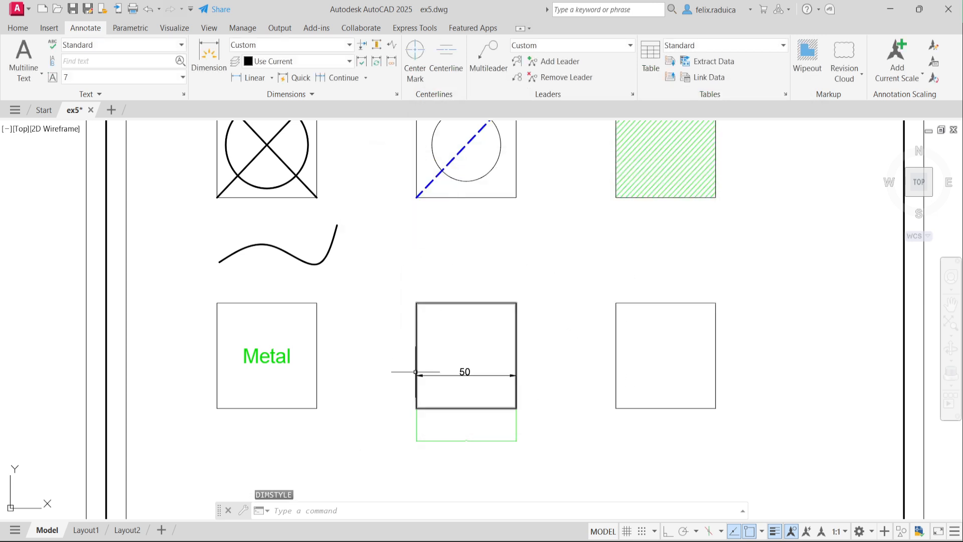
Add a radius dimension to the rounded corner of the lower-right square, placing it outside the corner.
{"action": "middle_click", "coordinate": [458, 389]}
{"action": "middle_click", "coordinate": [458, 389]}
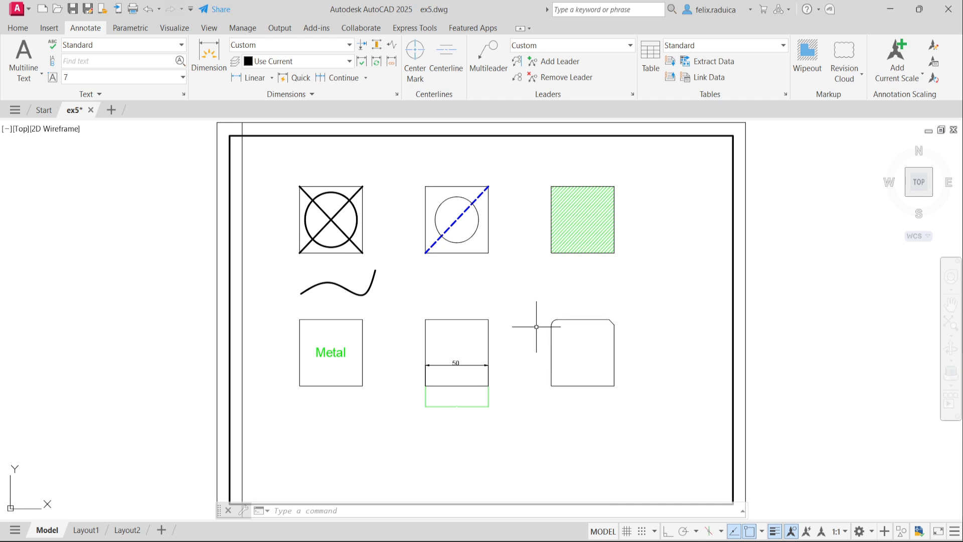
{"action": "type", "text": "dimra"}
{"action": "key", "text": "Return"}
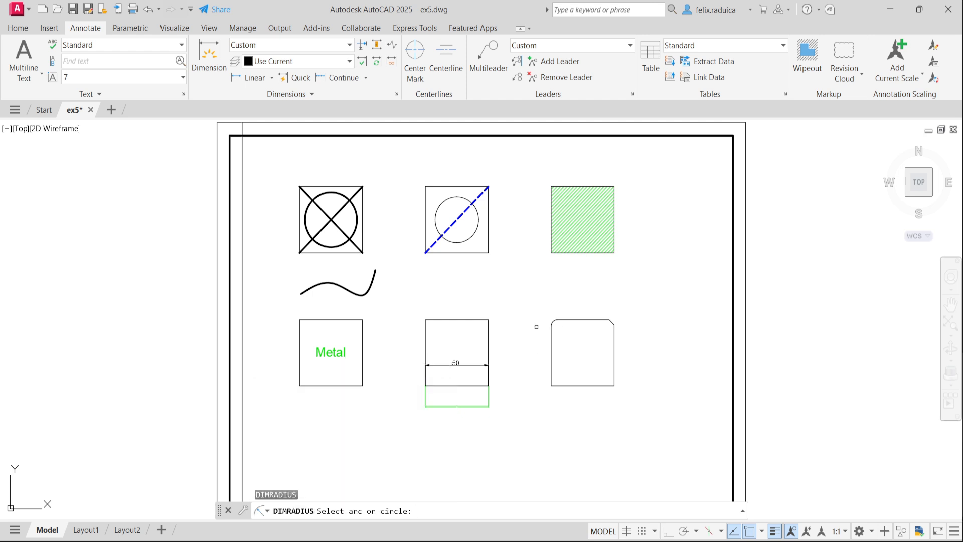
{"action": "left_click", "coordinate": [550, 322]}
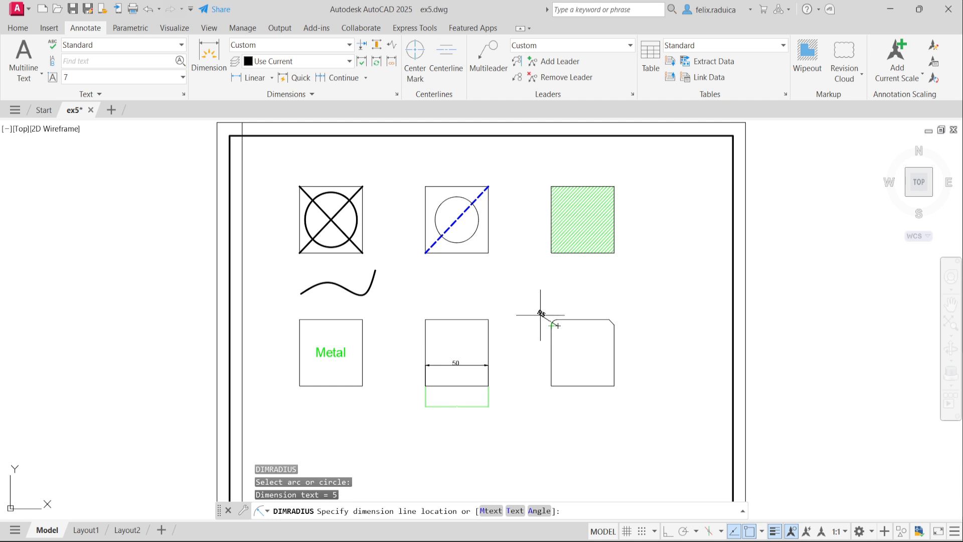
{"action": "left_click", "coordinate": [540, 315]}
{"action": "scroll", "coordinate": [541, 315], "scroll_direction": "up", "scroll_amount": 4}
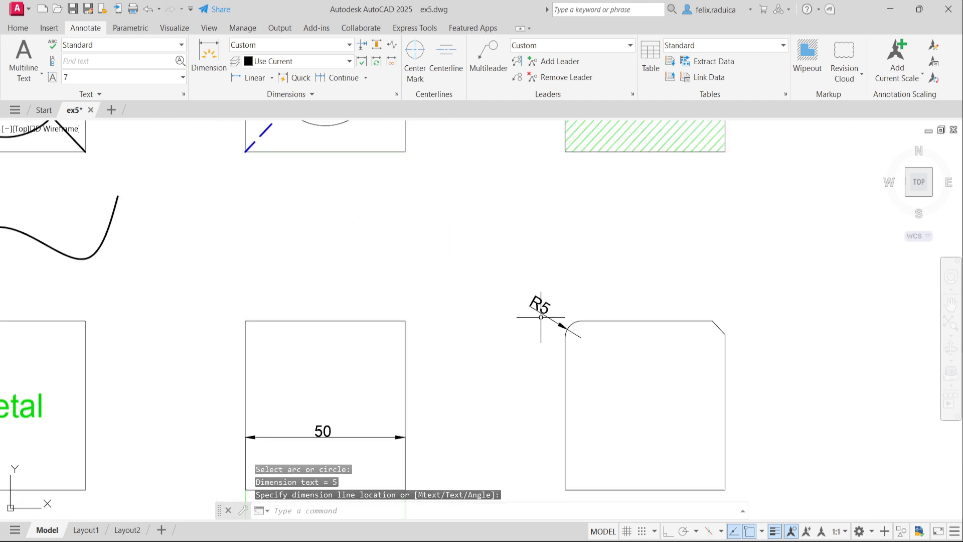
{"action": "scroll", "coordinate": [546, 316], "scroll_direction": "down", "scroll_amount": 4}
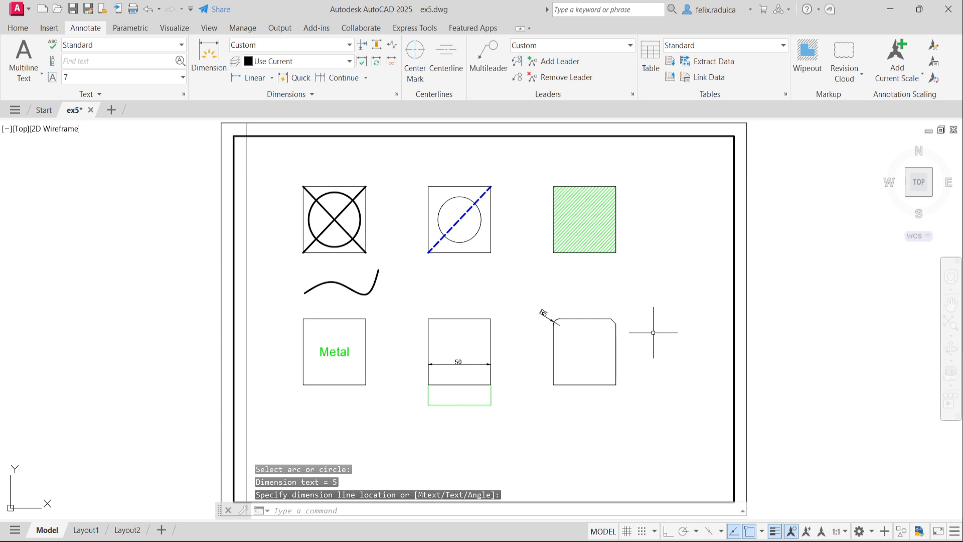
{"action": "middle_click", "coordinate": [653, 332]}
{"action": "middle_click", "coordinate": [653, 333]}
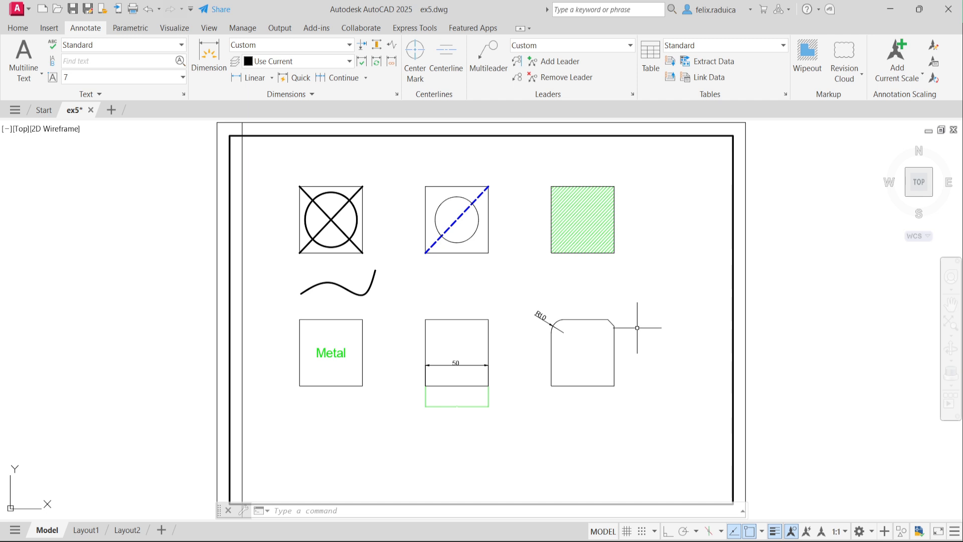
Add a leader from the chamfer of the lower-right square to a landing above the square, with the annotation text 4x45°.
{"action": "type", "text": "leader"}
{"action": "key", "text": "Return"}
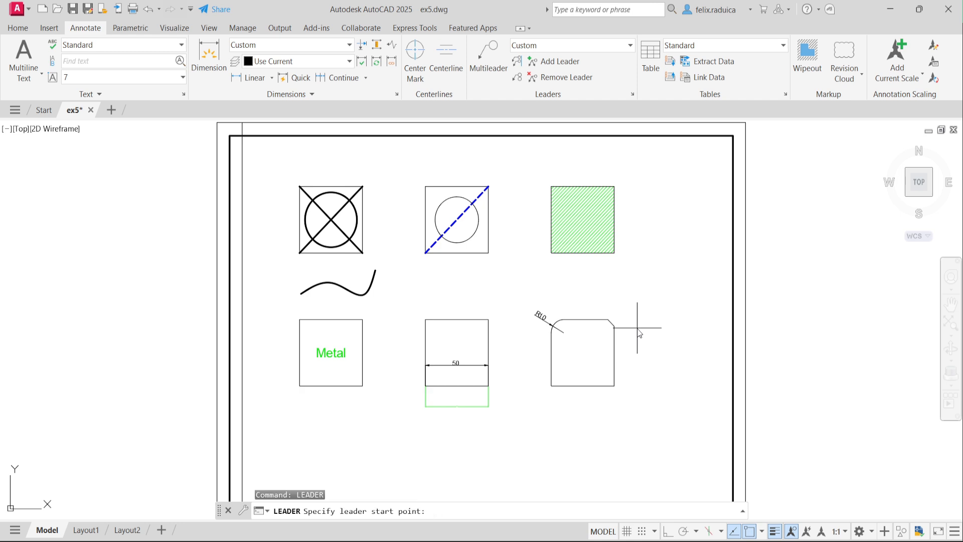
{"action": "left_click", "coordinate": [608, 319]}
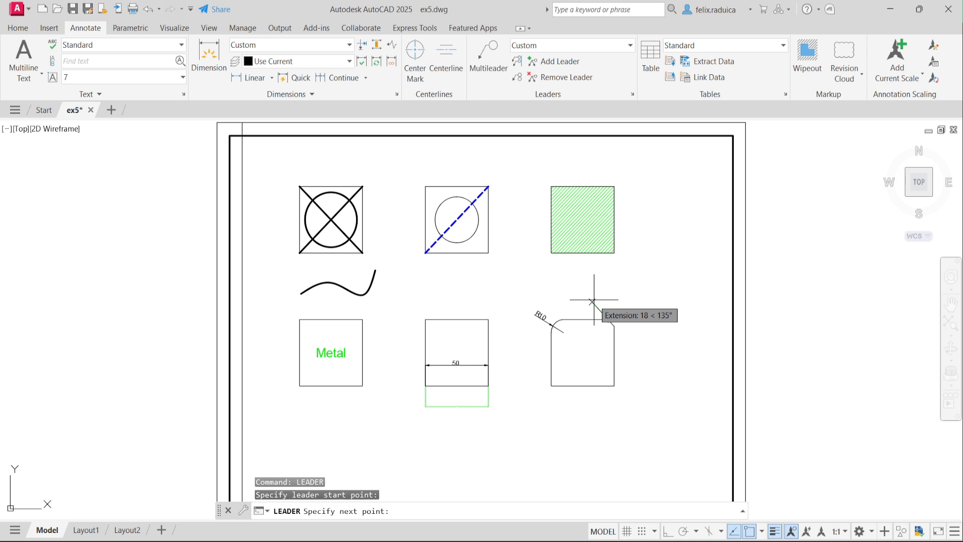
{"action": "left_click", "coordinate": [593, 301]}
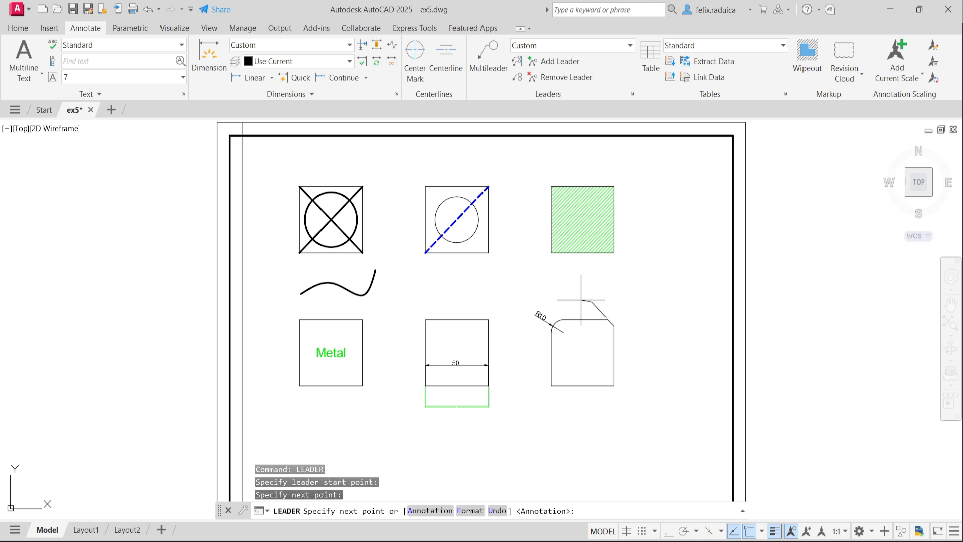
{"action": "key", "text": "F8"}
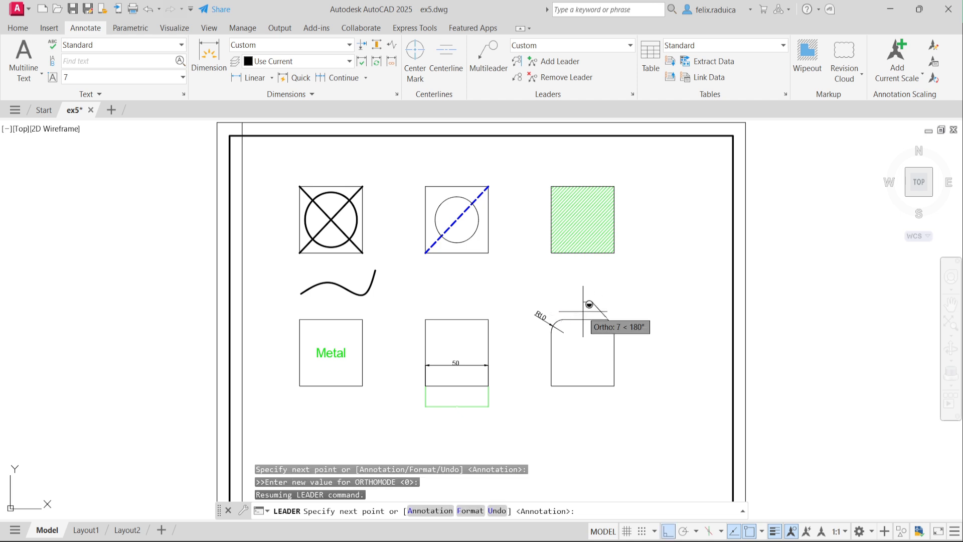
{"action": "key", "text": "F8"}
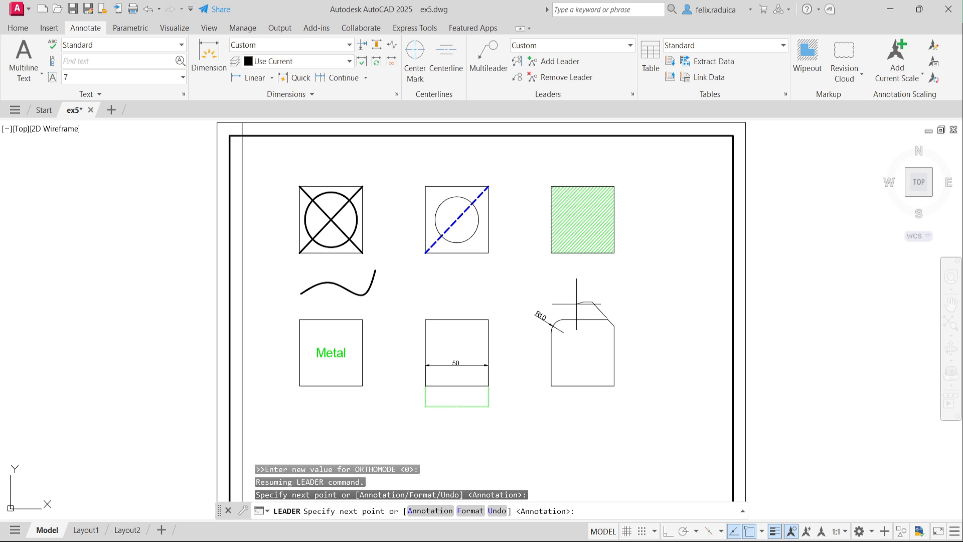
{"action": "key", "text": "Return"}
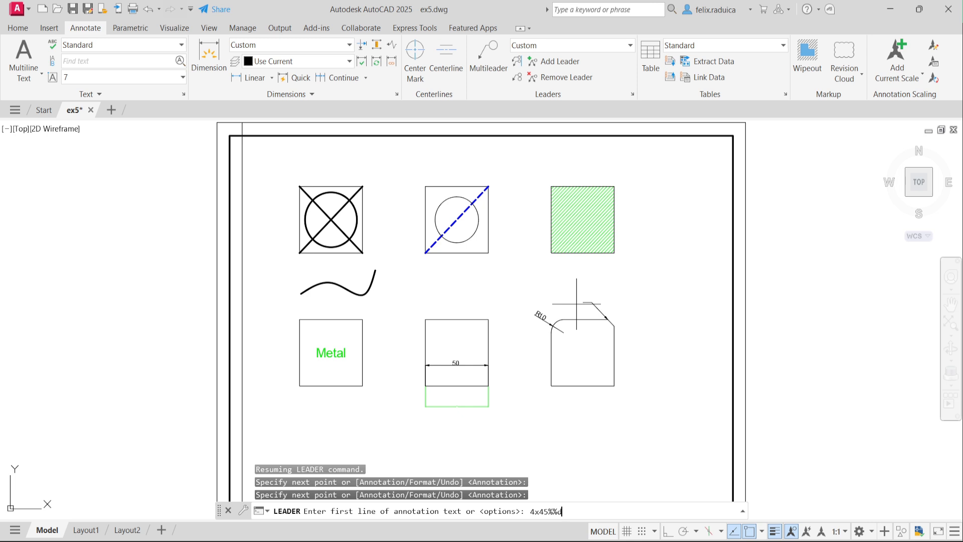
{"action": "key", "text": "Return"}
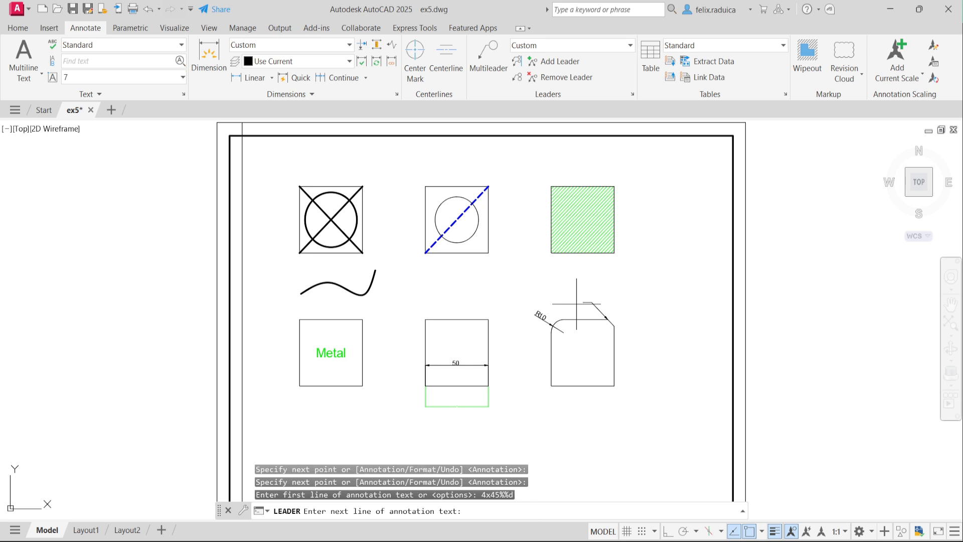
{"action": "key", "text": "Return"}
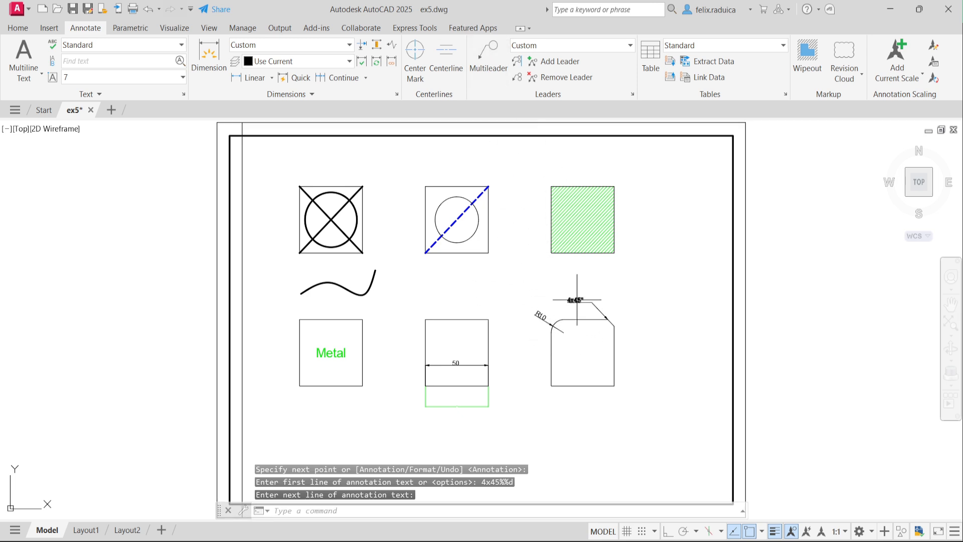
{"action": "scroll", "coordinate": [571, 304], "scroll_direction": "up", "scroll_amount": 2}
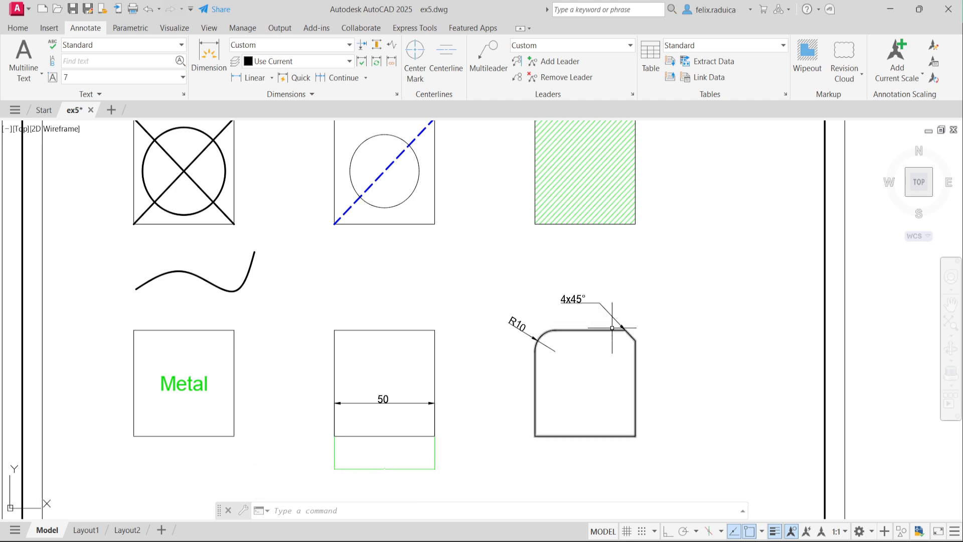
{"action": "middle_click", "coordinate": [554, 320]}
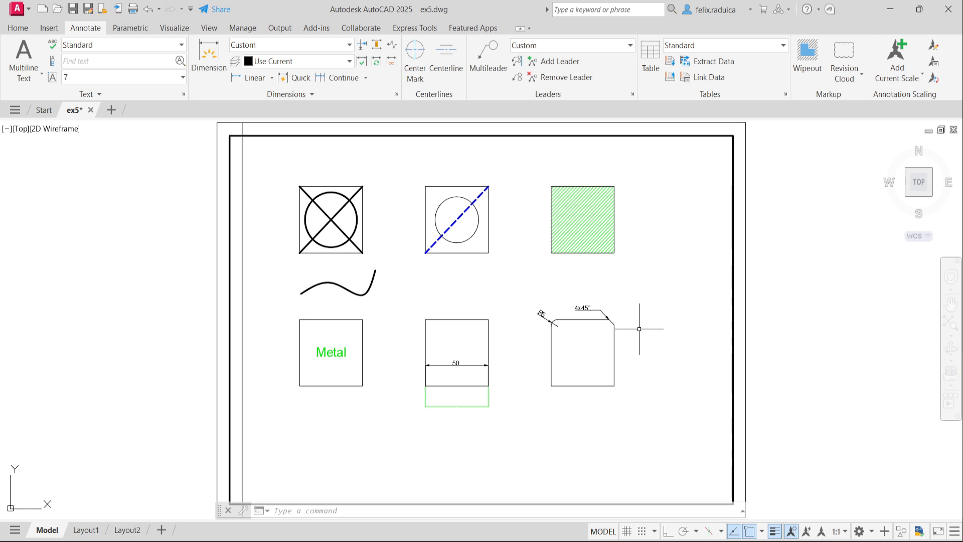
Review the content settings of the Custom multileader style and close the multileader style manager.
{"action": "type", "text": "LEaders"}
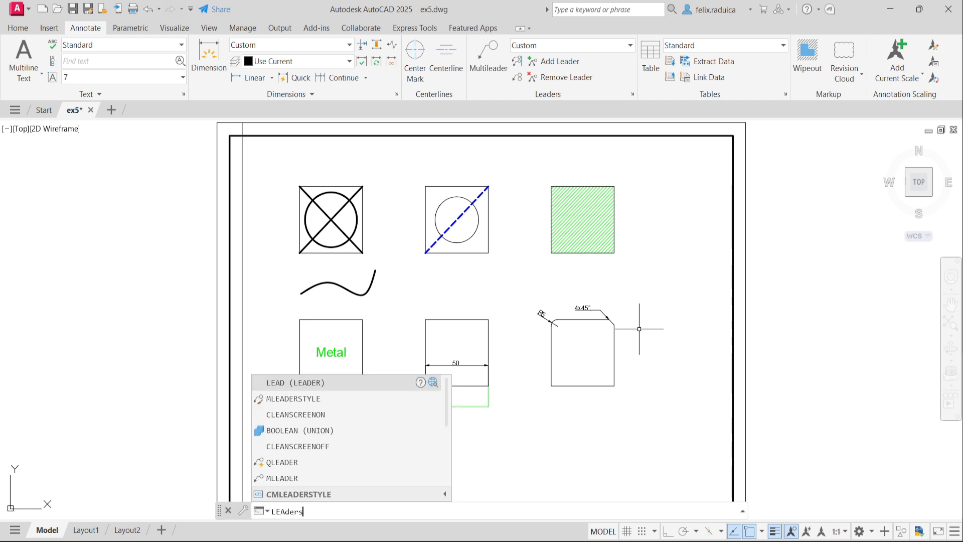
{"action": "type", "text": "ty"}
{"action": "key", "text": "Return"}
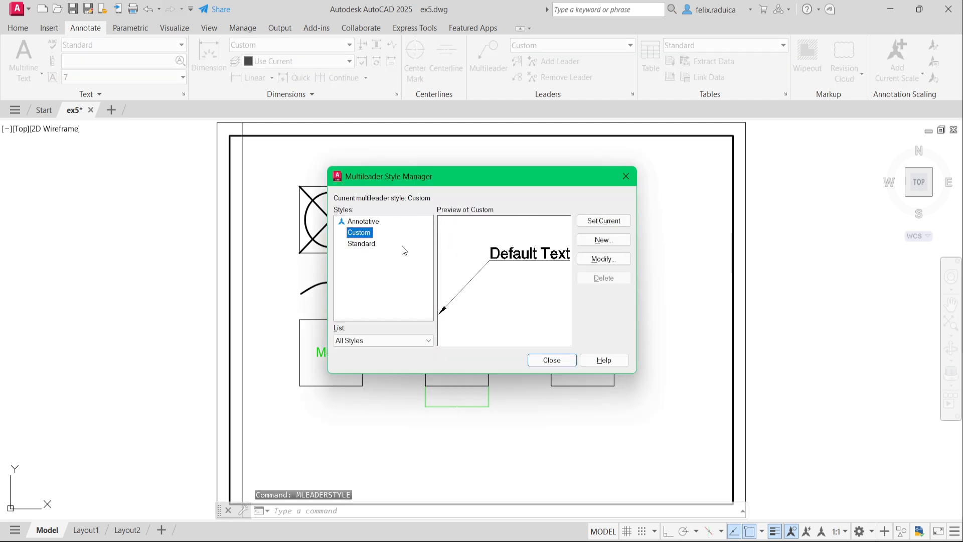
{"action": "left_click", "coordinate": [361, 243]}
{"action": "left_click", "coordinate": [359, 233]}
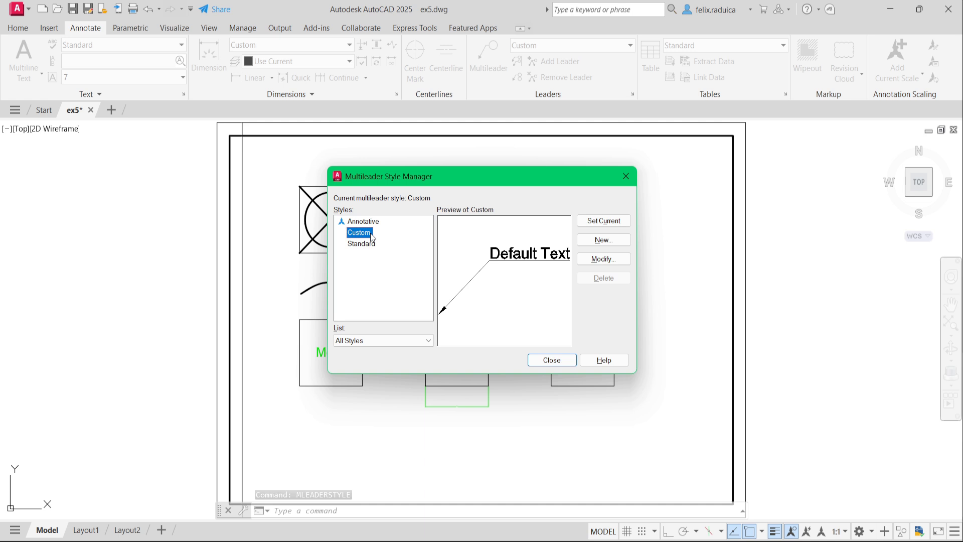
{"action": "left_click", "coordinate": [607, 260]}
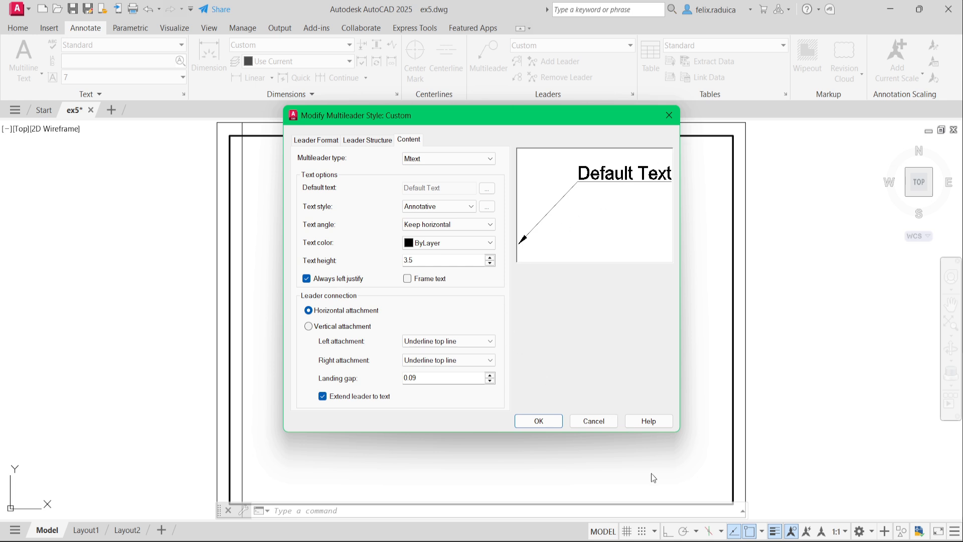
{"action": "left_click", "coordinate": [545, 422]}
{"action": "left_click", "coordinate": [553, 364]}
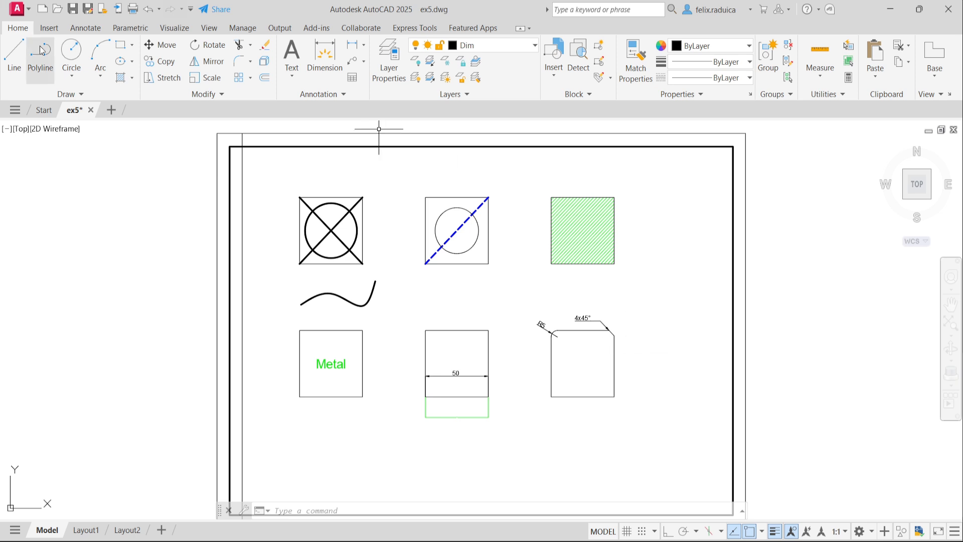
Change the font of the Standard text style to TechnicLite, apply it and close the text style settings.
{"action": "left_click", "coordinate": [85, 29]}
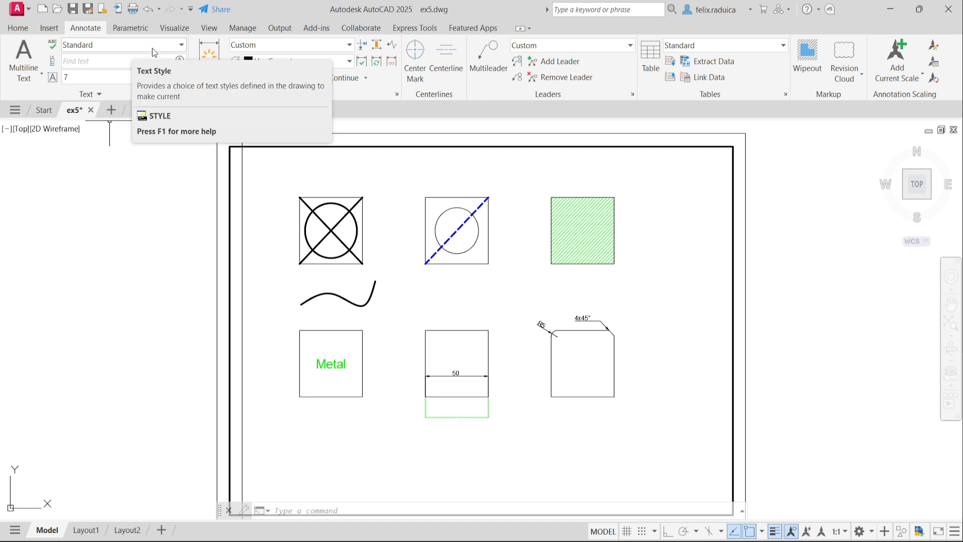
{"action": "left_click", "coordinate": [184, 46]}
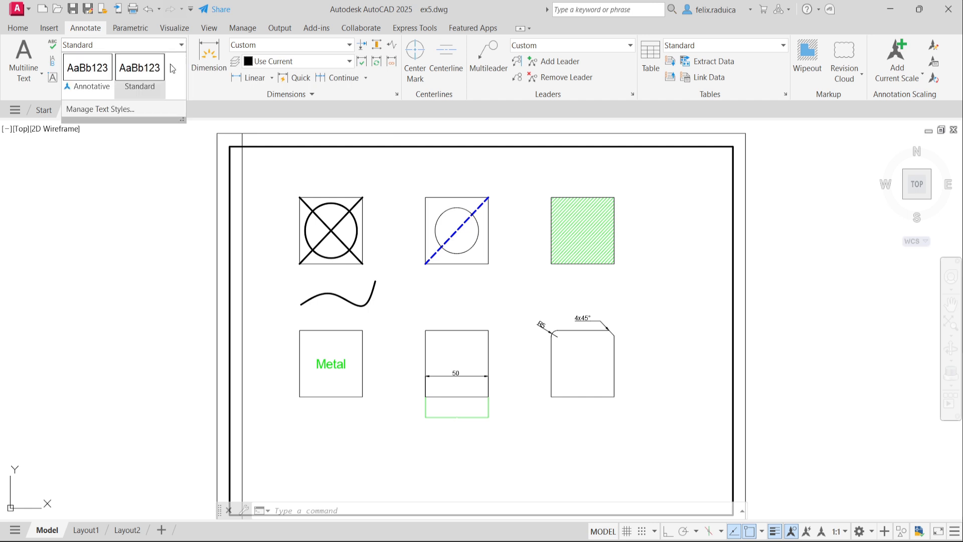
{"action": "left_click", "coordinate": [145, 110]}
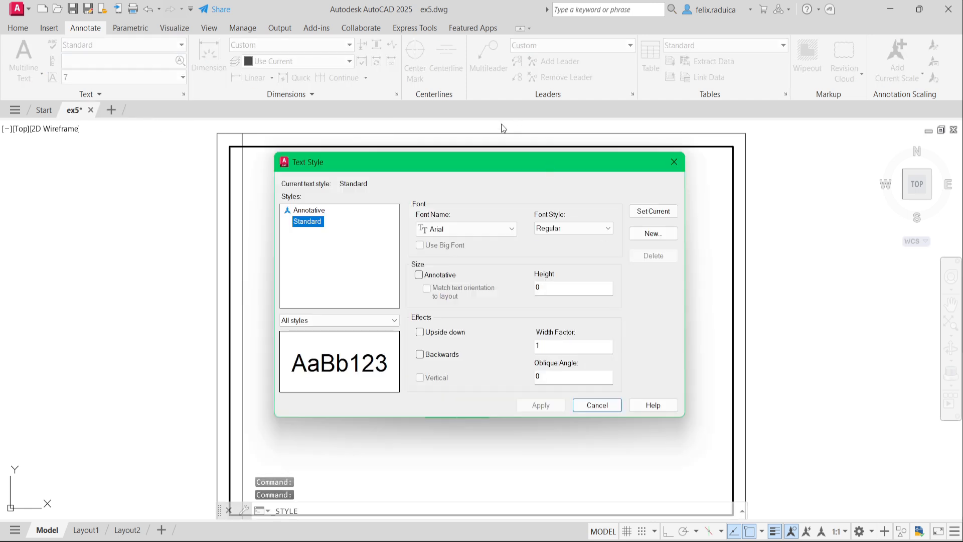
{"action": "left_click", "coordinate": [457, 233]}
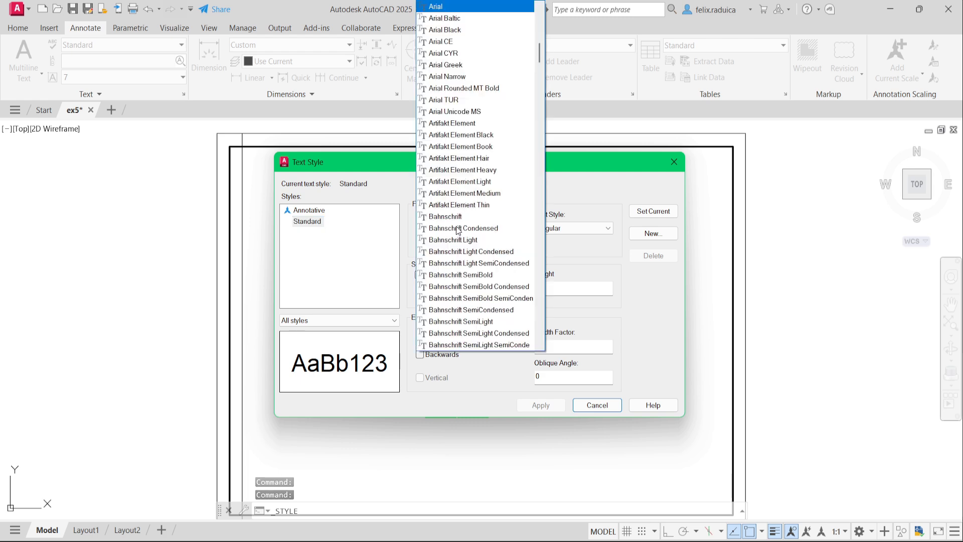
{"action": "scroll", "coordinate": [460, 263], "scroll_direction": "down", "scroll_amount": 4}
{"action": "scroll", "coordinate": [459, 262], "scroll_direction": "down", "scroll_amount": 10}
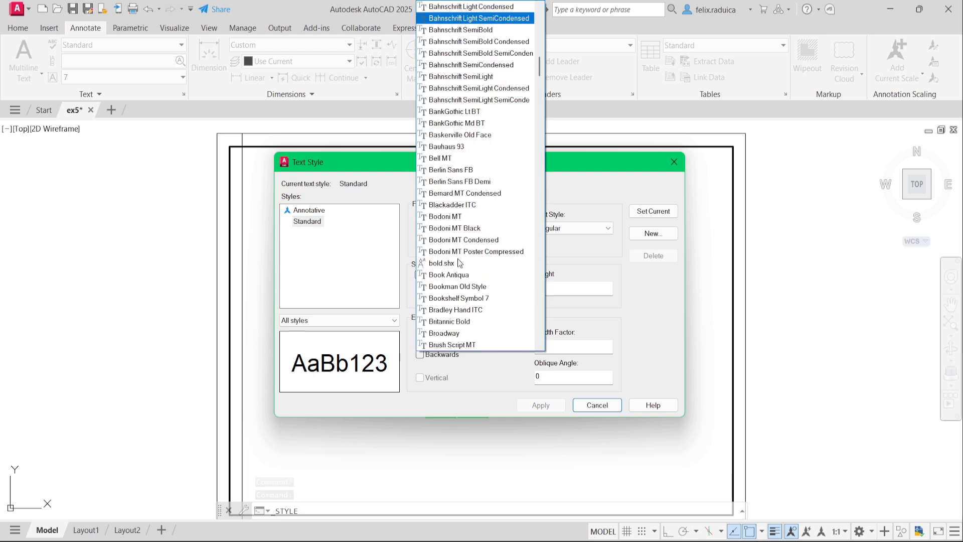
{"action": "scroll", "coordinate": [460, 262], "scroll_direction": "down", "scroll_amount": 15}
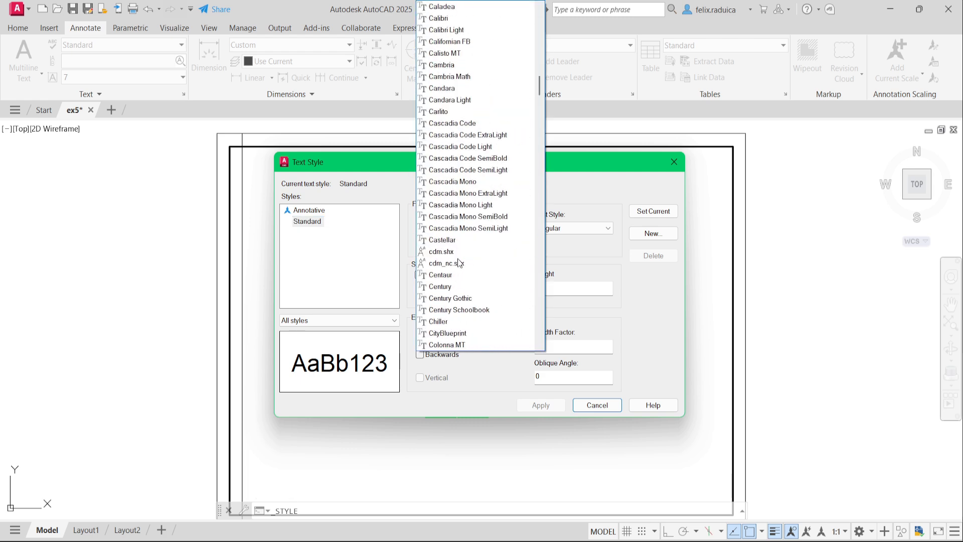
{"action": "scroll", "coordinate": [459, 262], "scroll_direction": "down", "scroll_amount": 20}
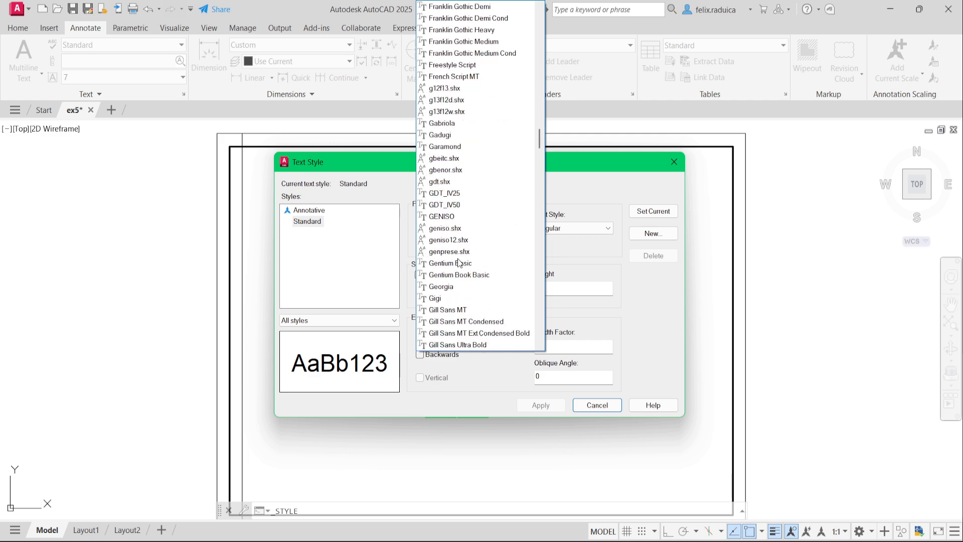
{"action": "scroll", "coordinate": [462, 283], "scroll_direction": "down", "scroll_amount": 15}
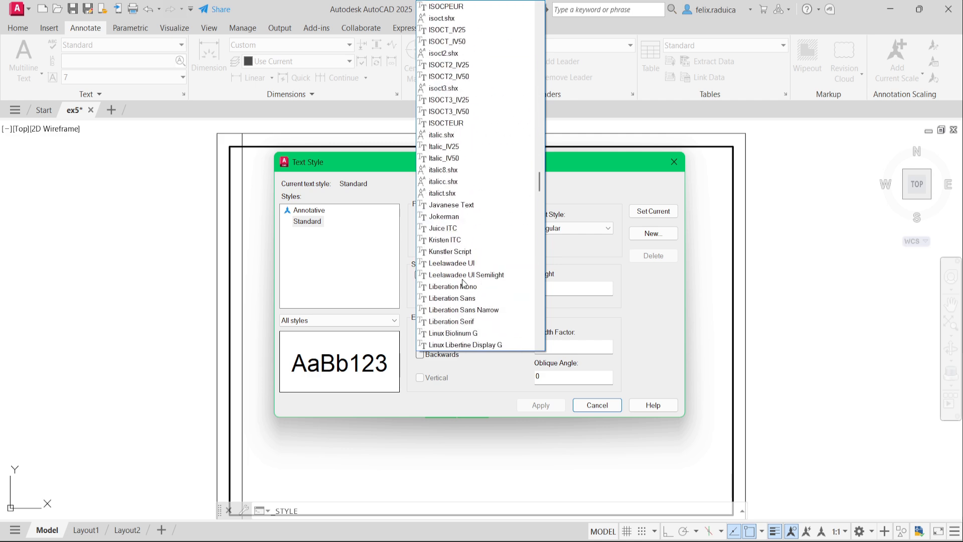
{"action": "scroll", "coordinate": [462, 284], "scroll_direction": "down", "scroll_amount": 20}
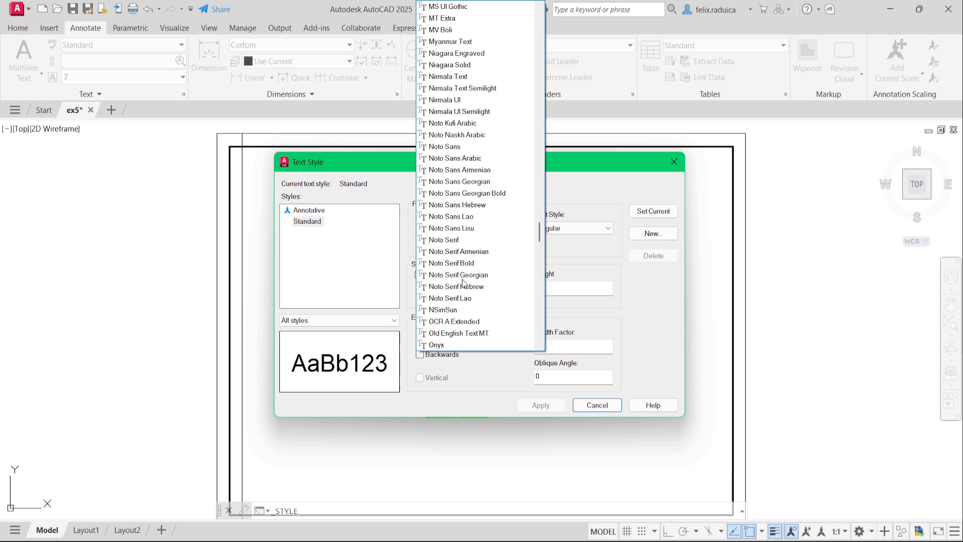
{"action": "scroll", "coordinate": [463, 283], "scroll_direction": "down", "scroll_amount": 4}
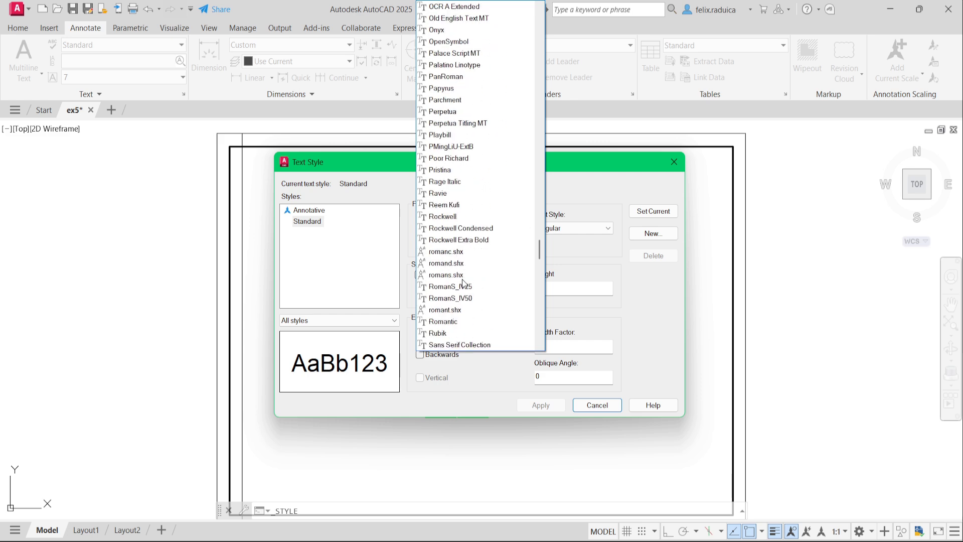
{"action": "scroll", "coordinate": [462, 282], "scroll_direction": "up", "scroll_amount": 3}
{"action": "scroll", "coordinate": [462, 283], "scroll_direction": "up", "scroll_amount": 3}
{"action": "scroll", "coordinate": [463, 283], "scroll_direction": "down", "scroll_amount": 5}
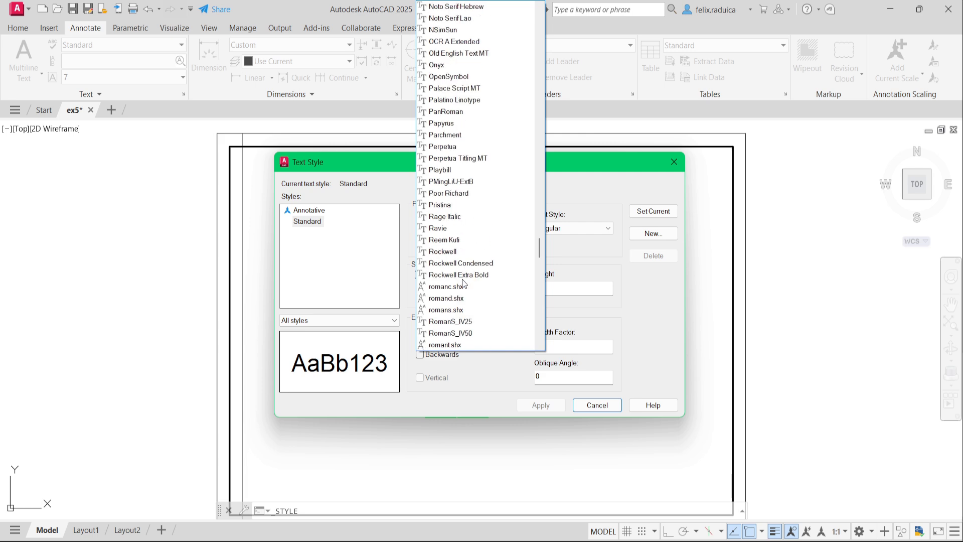
{"action": "scroll", "coordinate": [462, 283], "scroll_direction": "down", "scroll_amount": 7}
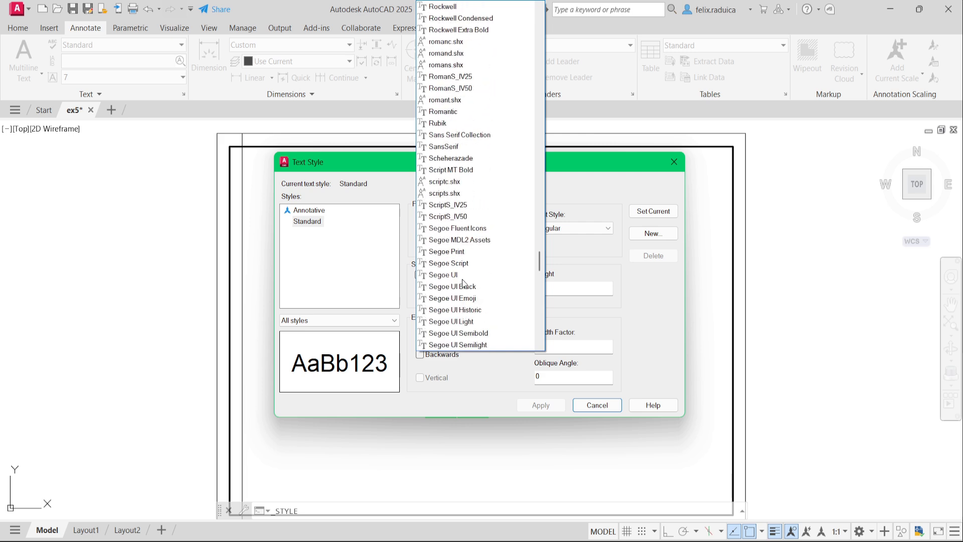
{"action": "scroll", "coordinate": [462, 283], "scroll_direction": "down", "scroll_amount": 20}
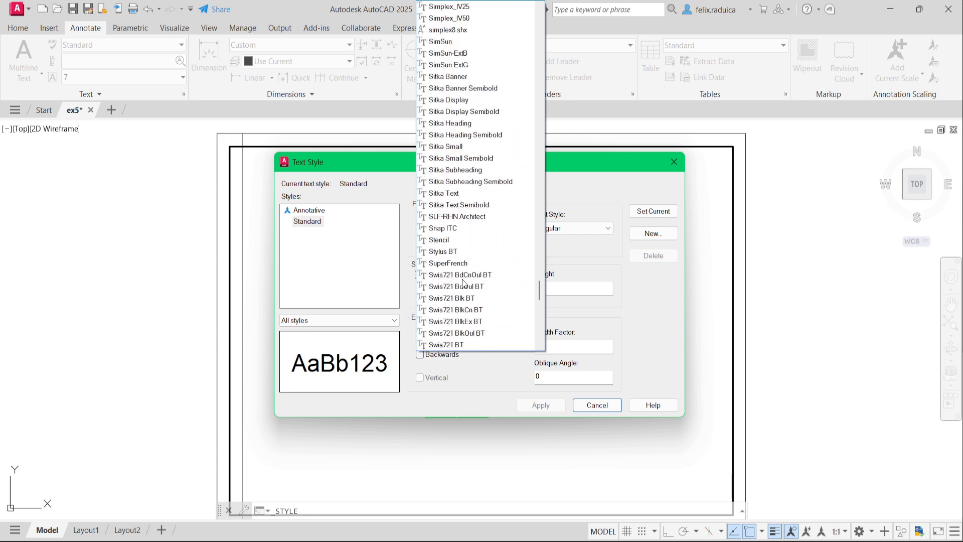
{"action": "scroll", "coordinate": [462, 283], "scroll_direction": "down", "scroll_amount": 10}
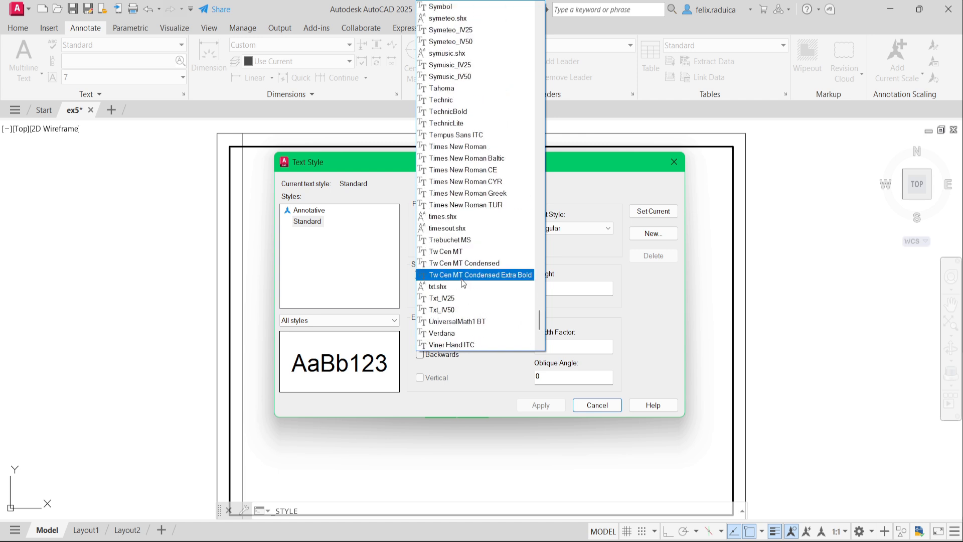
{"action": "scroll", "coordinate": [466, 276], "scroll_direction": "up", "scroll_amount": 2}
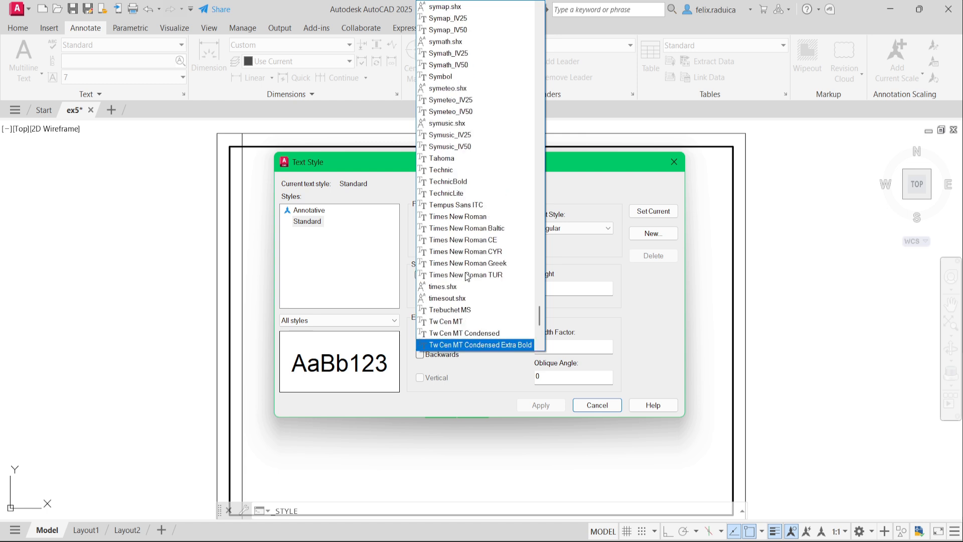
{"action": "scroll", "coordinate": [466, 277], "scroll_direction": "up", "scroll_amount": 1}
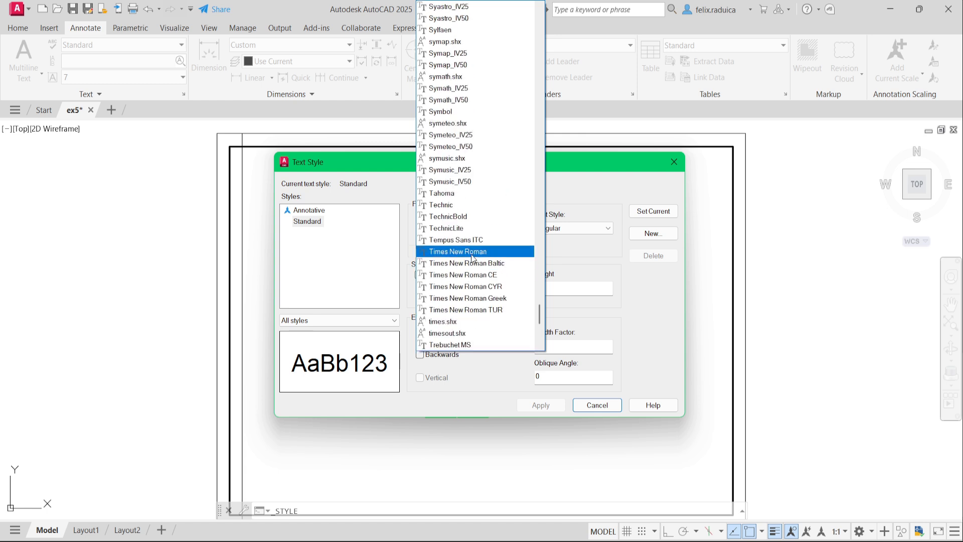
{"action": "left_click", "coordinate": [495, 229]}
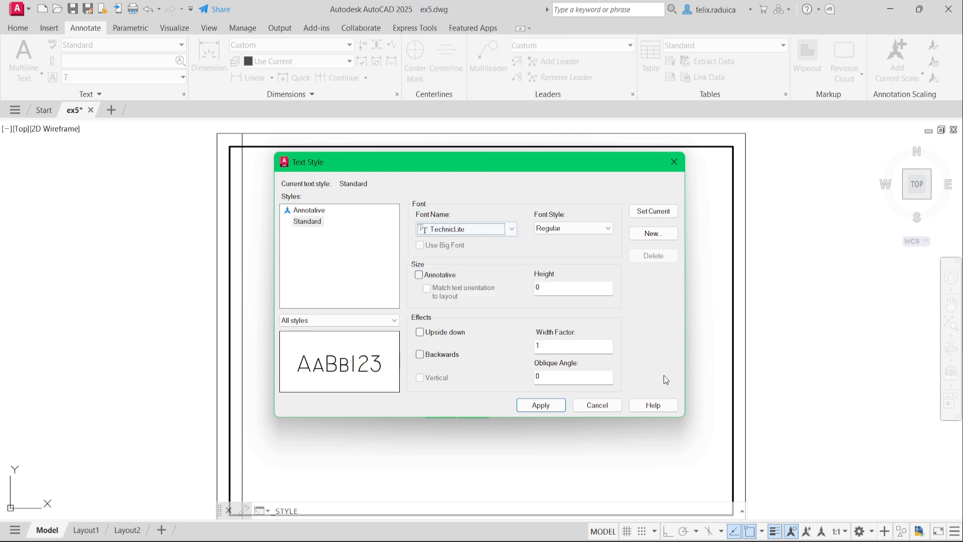
{"action": "left_click", "coordinate": [552, 409]}
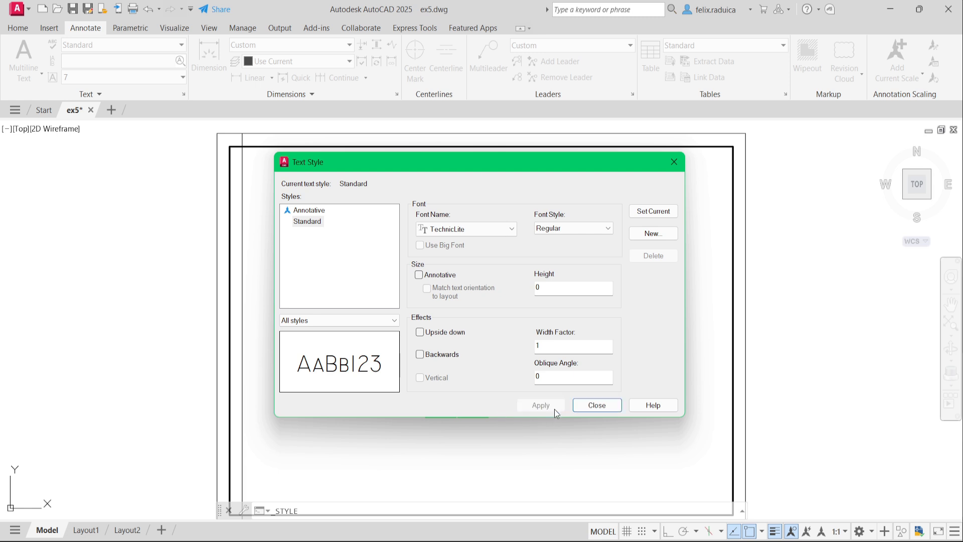
{"action": "left_click", "coordinate": [606, 408]}
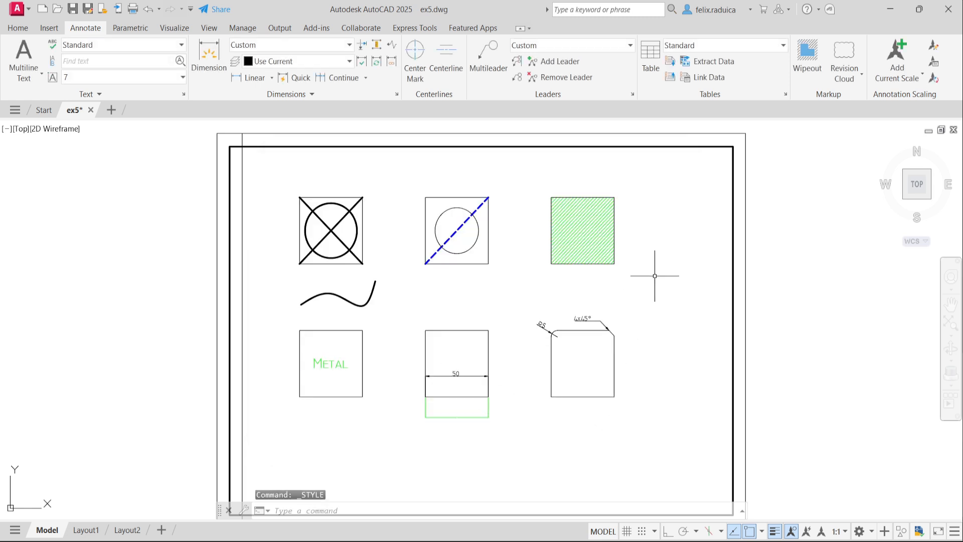
{"action": "scroll", "coordinate": [610, 316], "scroll_direction": "up", "scroll_amount": 3}
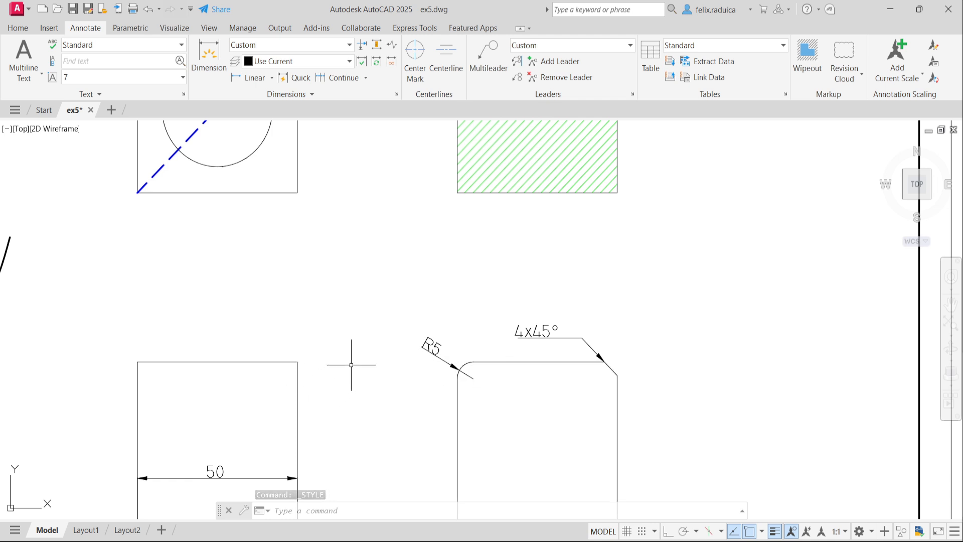
{"action": "middle_click", "coordinate": [393, 333]}
{"action": "middle_click", "coordinate": [393, 333]}
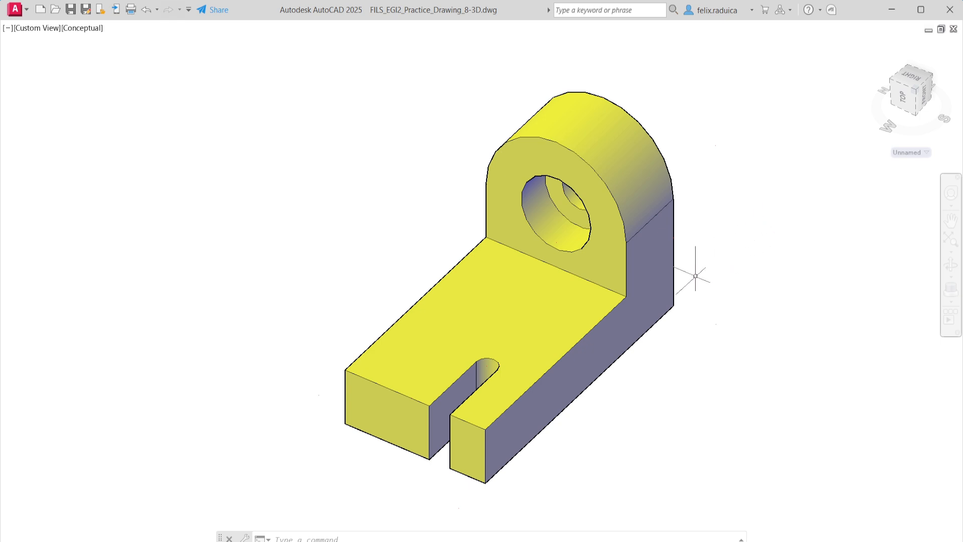
Examine the 3D bracket model, including its base slot, the stepped hole in the upright and its dimensions.
{"action": "middle_click_drag", "start_coordinate": [695, 276], "coordinate": [697, 281], "text": "shift"}
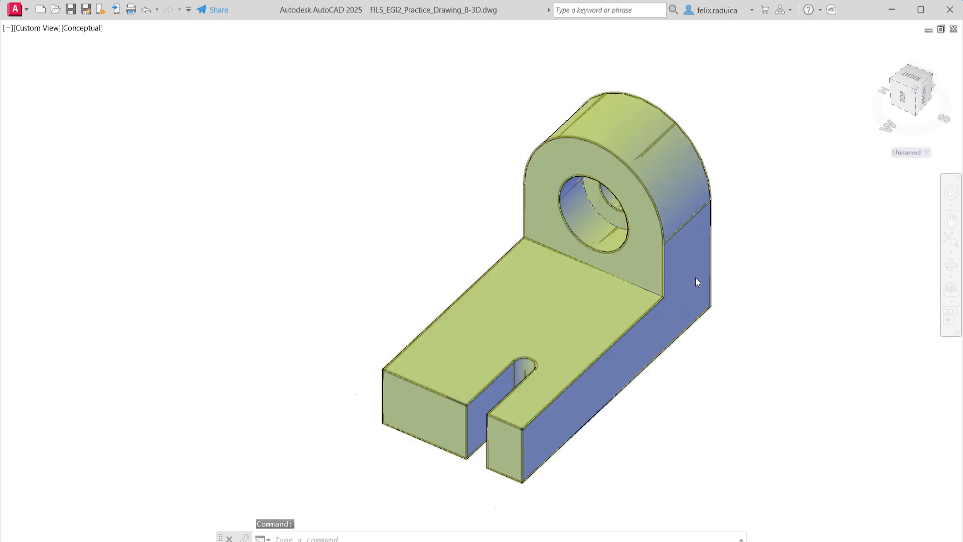
{"action": "mouse_move", "coordinate": [695, 277]}
{"action": "middle_mouse_down"}
{"action": "mouse_move", "coordinate": [694, 265]}
{"action": "mouse_move", "coordinate": [695, 290]}
{"action": "middle_mouse_up"}
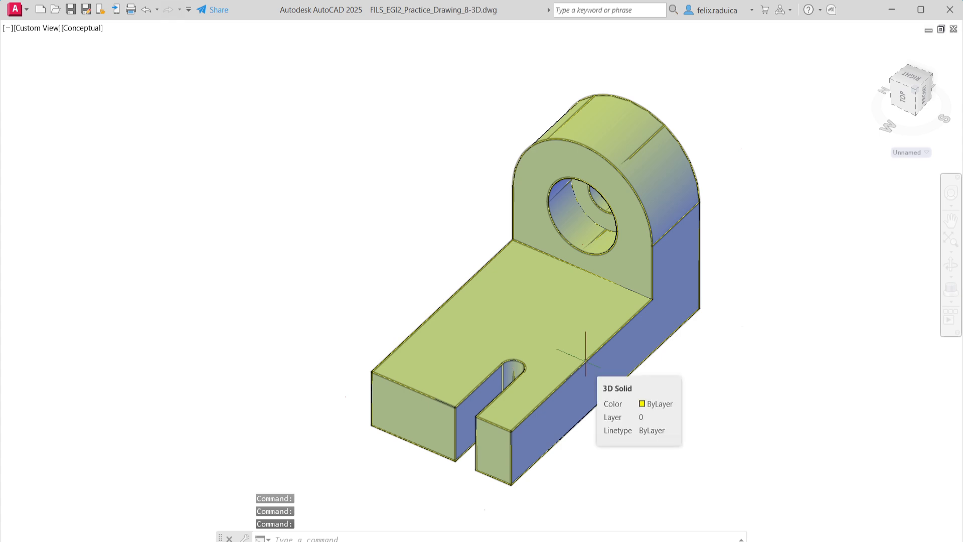
{"action": "mouse_move", "coordinate": [633, 320]}
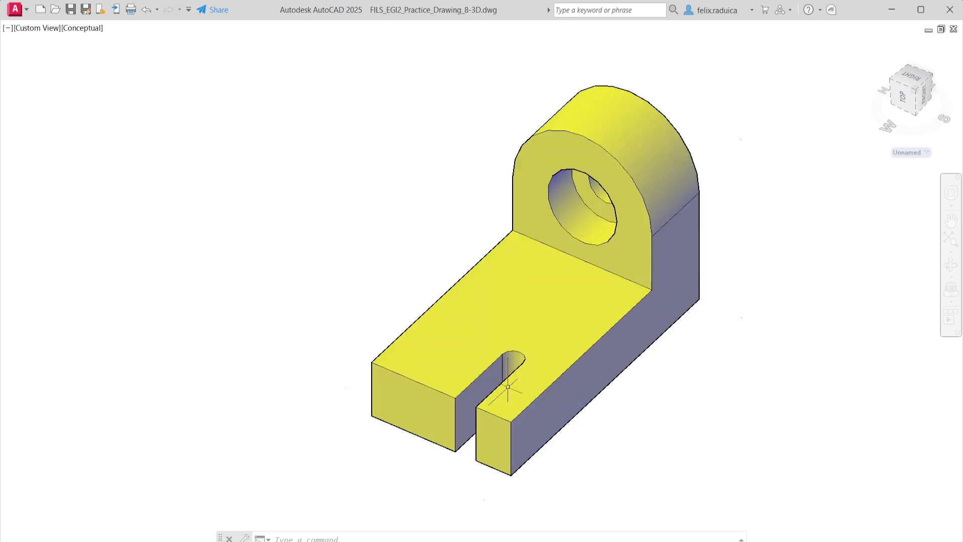
{"action": "mouse_move", "coordinate": [513, 351]}
{"action": "middle_mouse_down", "text": "shift"}
{"action": "mouse_move", "coordinate": [509, 369]}
{"action": "mouse_move", "coordinate": [494, 349]}
{"action": "mouse_move", "coordinate": [495, 382]}
{"action": "middle_mouse_up", "text": "shift"}
{"action": "middle_click_drag", "start_coordinate": [477, 441], "coordinate": [477, 410]}
{"action": "middle_click_drag", "start_coordinate": [485, 362], "coordinate": [485, 379]}
{"action": "middle_click_drag", "start_coordinate": [526, 292], "coordinate": [527, 346]}
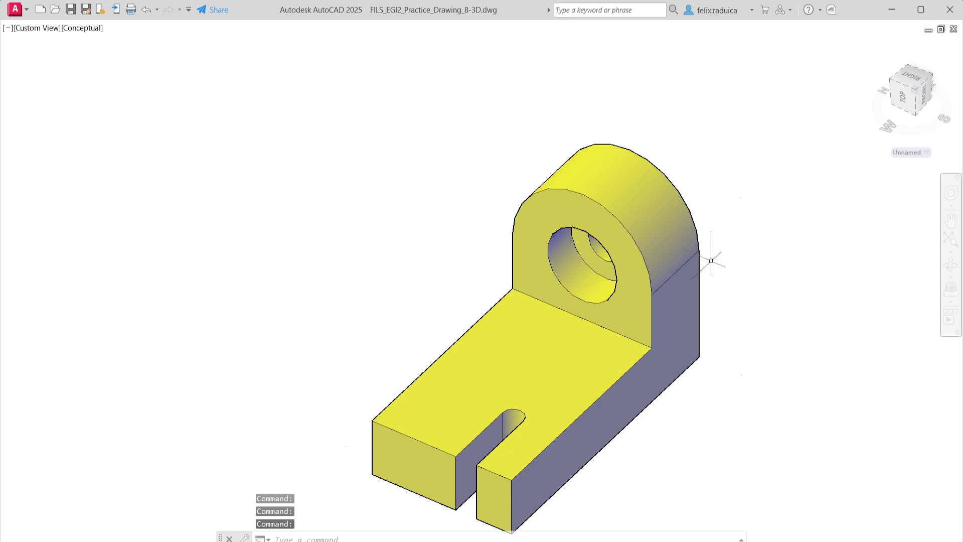
{"action": "mouse_move", "coordinate": [660, 295]}
{"action": "middle_mouse_down"}
{"action": "mouse_move", "coordinate": [661, 284]}
{"action": "mouse_move", "coordinate": [660, 307]}
{"action": "mouse_move", "coordinate": [661, 291]}
{"action": "middle_mouse_up"}
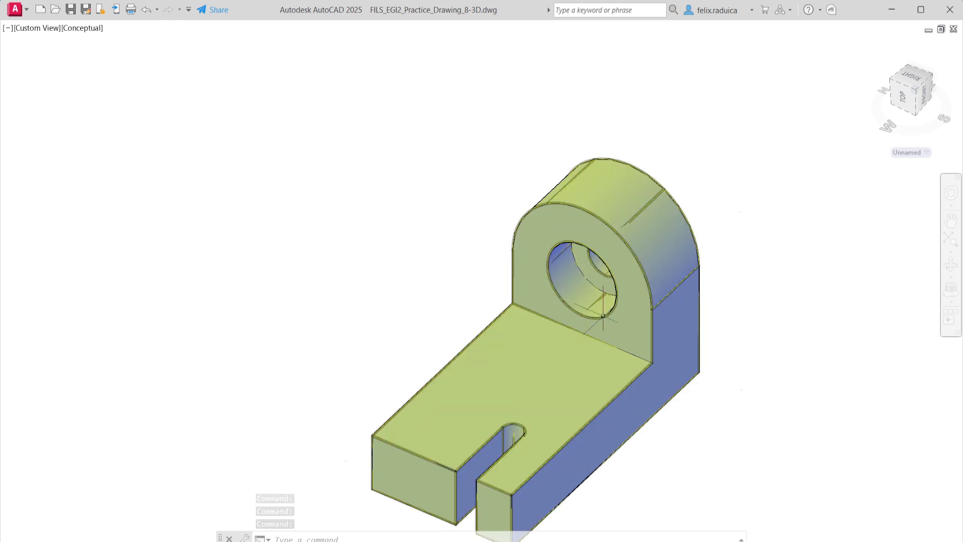
{"action": "middle_click_drag", "start_coordinate": [568, 296], "coordinate": [571, 293], "text": "shift"}
{"action": "middle_click_drag", "start_coordinate": [439, 426], "coordinate": [438, 426], "text": "shift"}
{"action": "middle_click_drag", "start_coordinate": [550, 239], "coordinate": [551, 236], "text": "shift"}
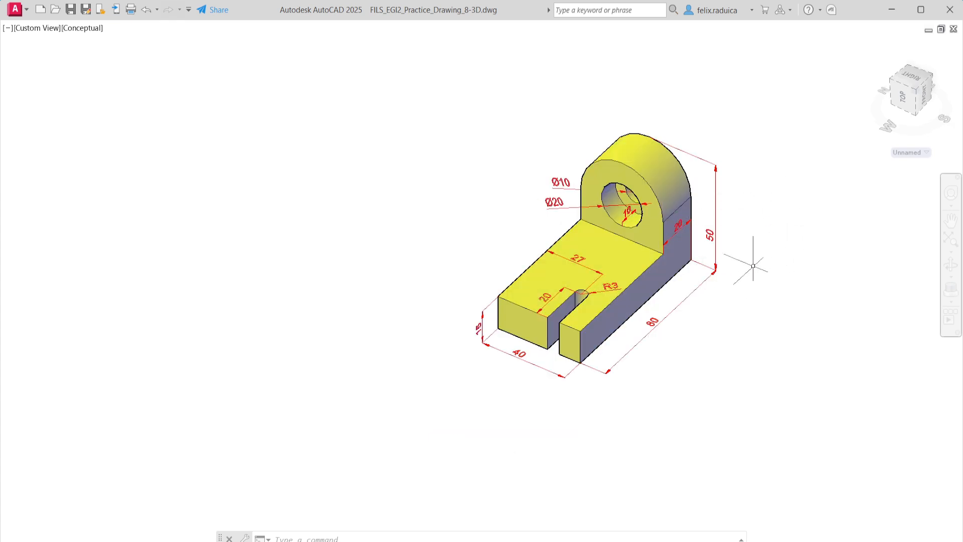
{"action": "middle_click", "coordinate": [749, 262]}
{"action": "middle_click", "coordinate": [750, 262]}
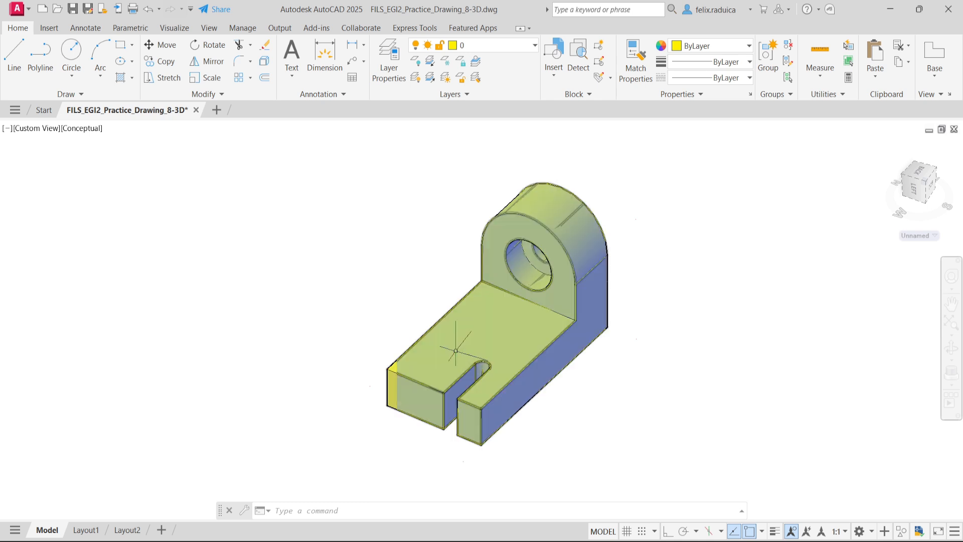
Undo the last view change and the last layer changes in the 3D bracket drawing.
{"action": "mouse_move", "coordinate": [455, 351]}
{"action": "key", "text": "ctrl+z"}
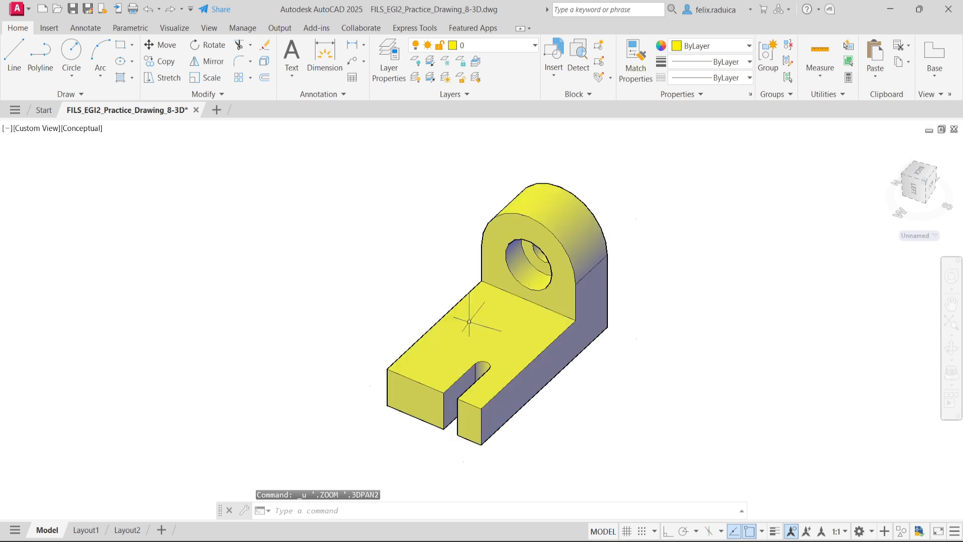
{"action": "key", "text": "ctrl+z"}
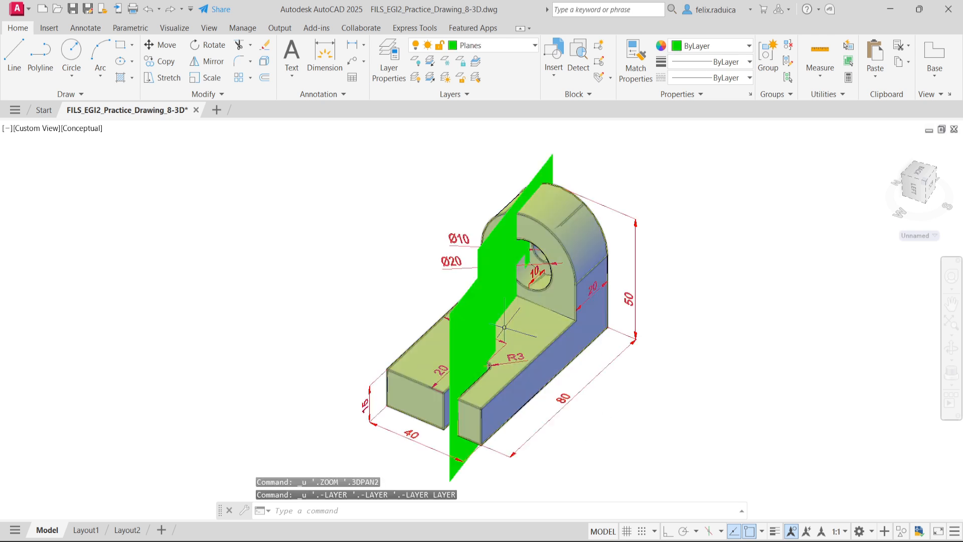
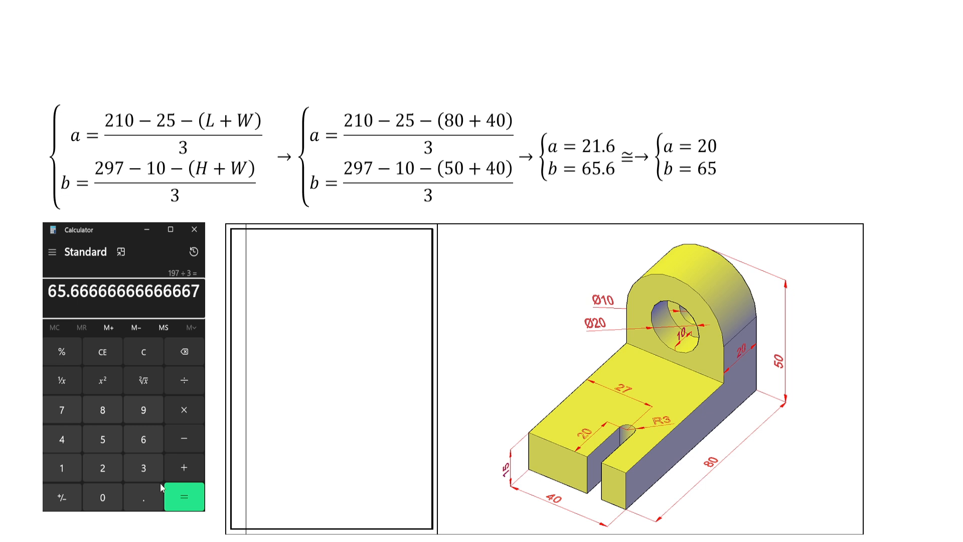
{"action": "left_click", "coordinate": [196, 198]}
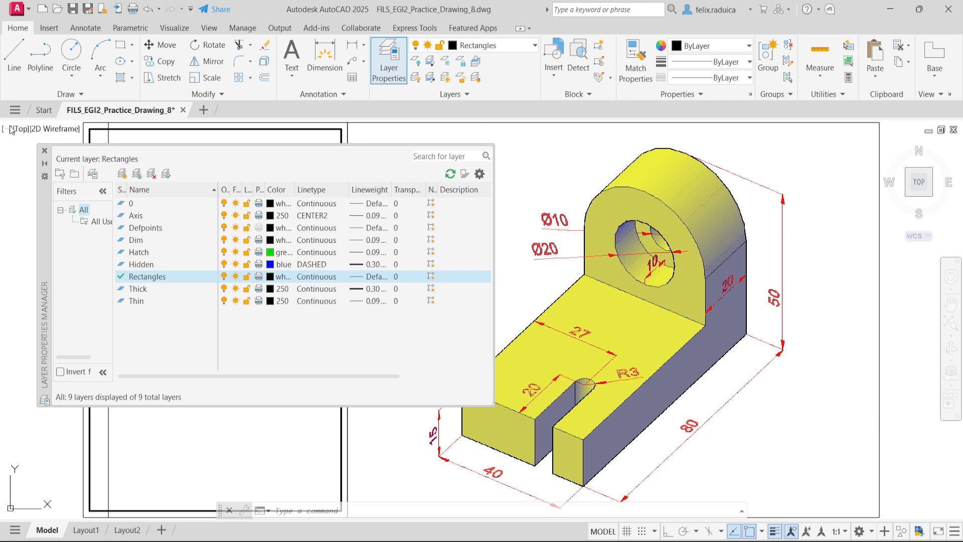
Close the layer manager and move the UCS origin to where the vertical margin line meets the frame's top edge.
{"action": "left_click", "coordinate": [44, 150]}
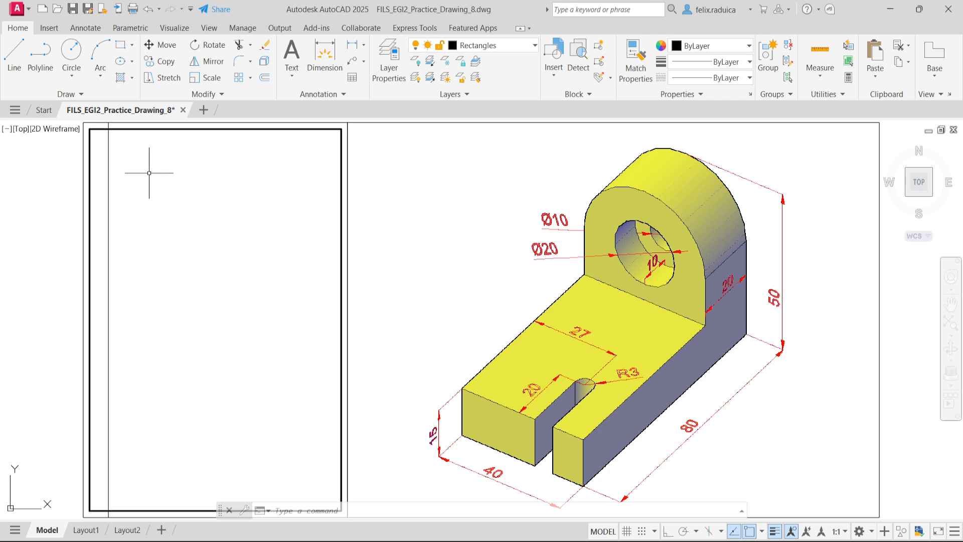
{"action": "type", "text": "ucs"}
{"action": "key", "text": "Return"}
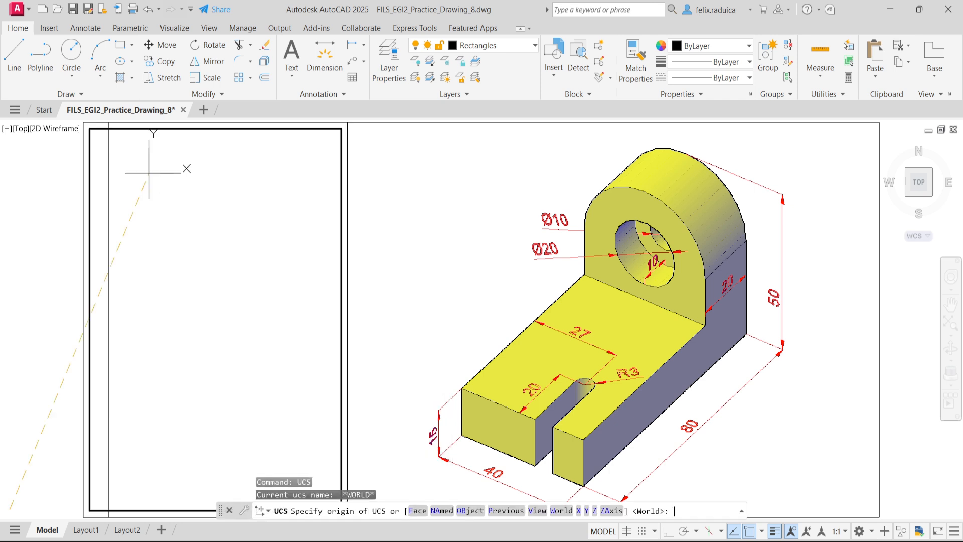
{"action": "type", "text": "m"}
{"action": "key", "text": "Return"}
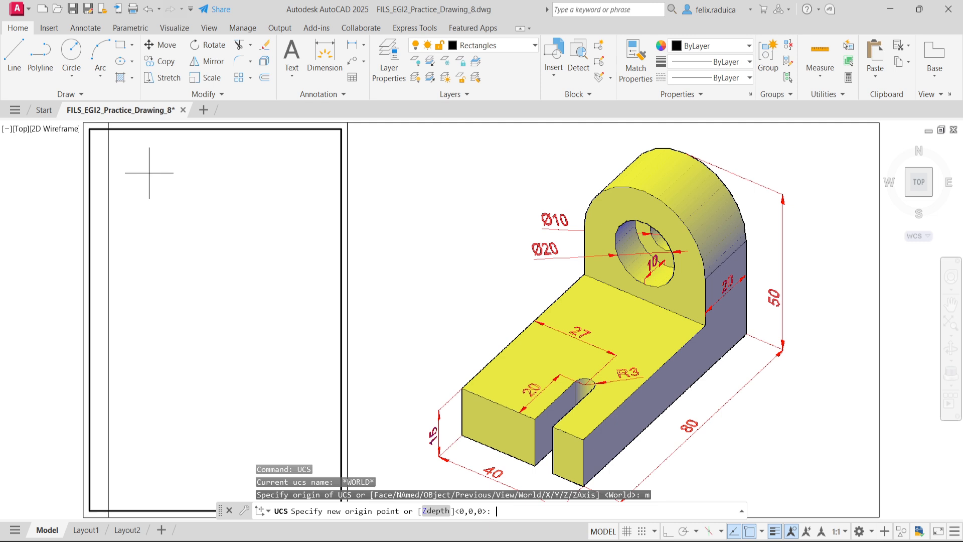
{"action": "left_click", "coordinate": [109, 129]}
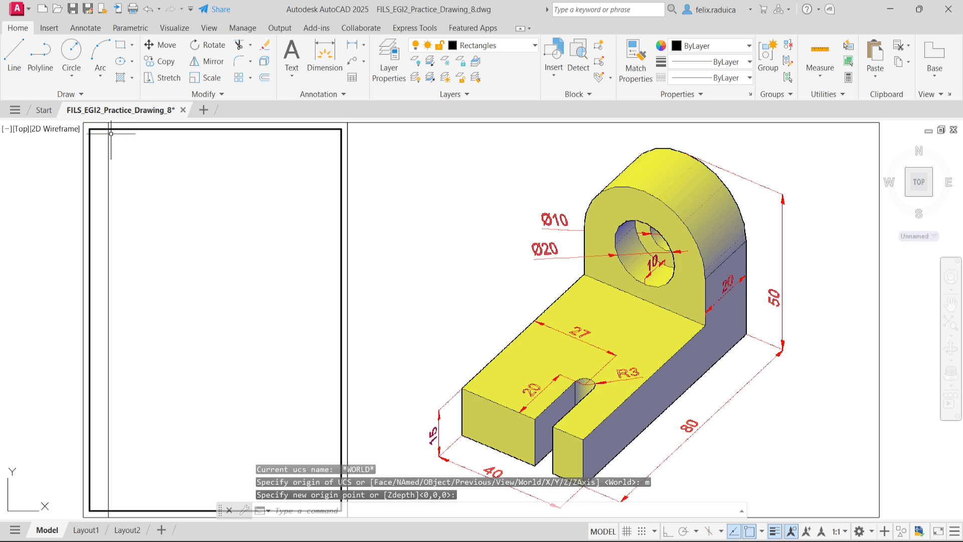
{"action": "middle_click_drag", "start_coordinate": [146, 161], "coordinate": [150, 194]}
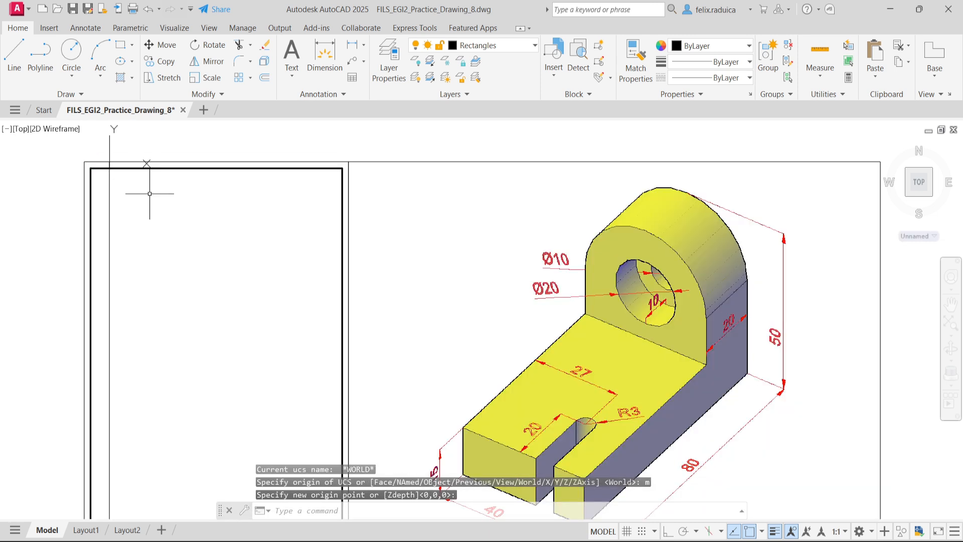
{"action": "middle_click", "coordinate": [176, 207]}
{"action": "middle_click", "coordinate": [176, 208]}
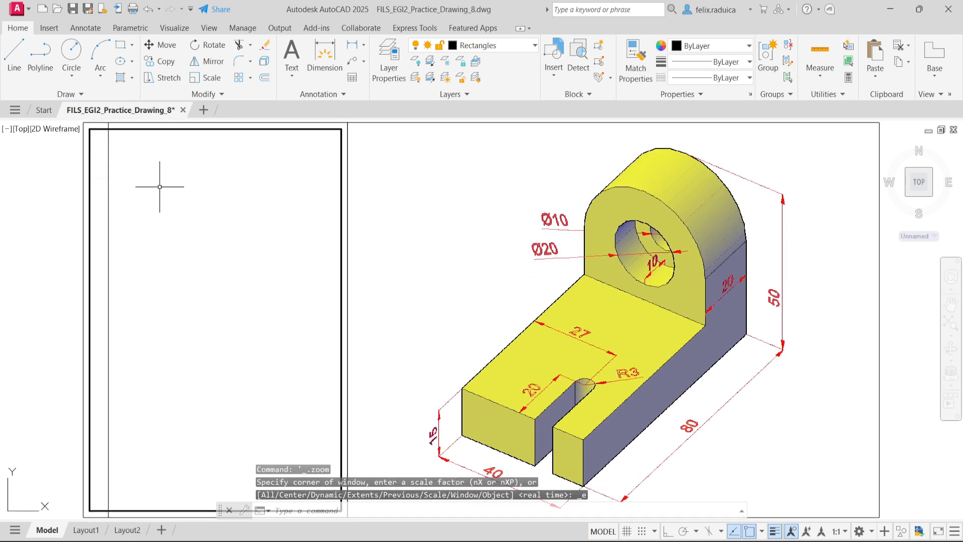
{"action": "type", "text": "rec"}
{"action": "key", "text": "Return"}
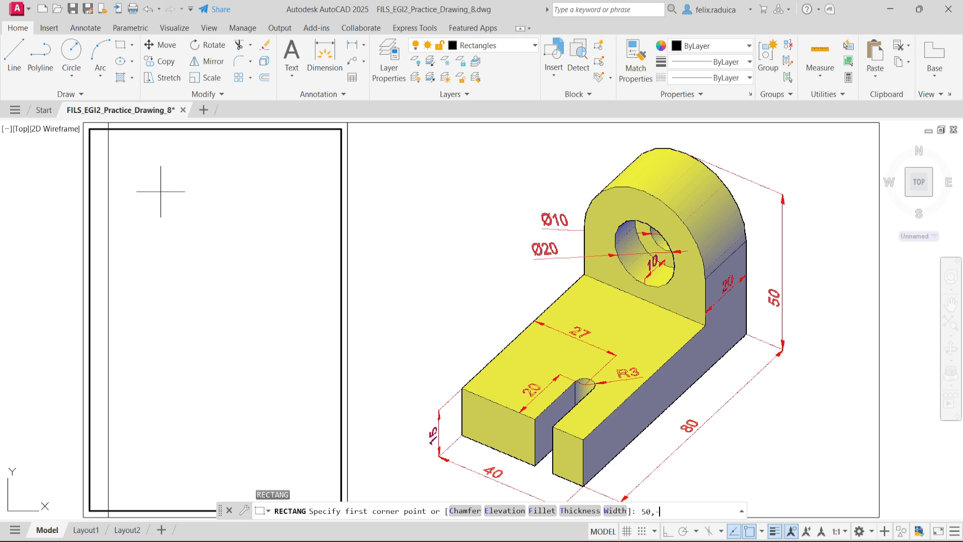
{"action": "key", "text": "Return"}
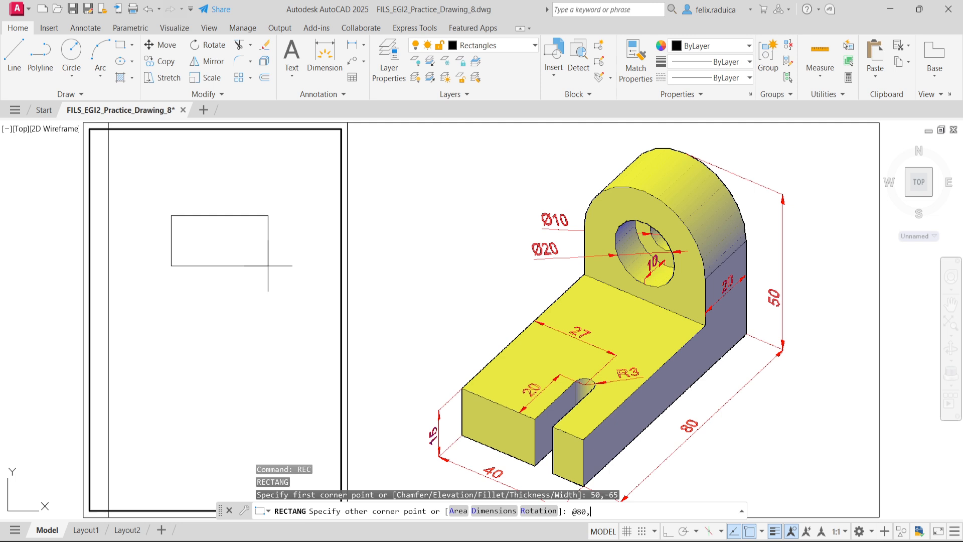
{"action": "type", "text": "0"}
{"action": "key", "text": "Return"}
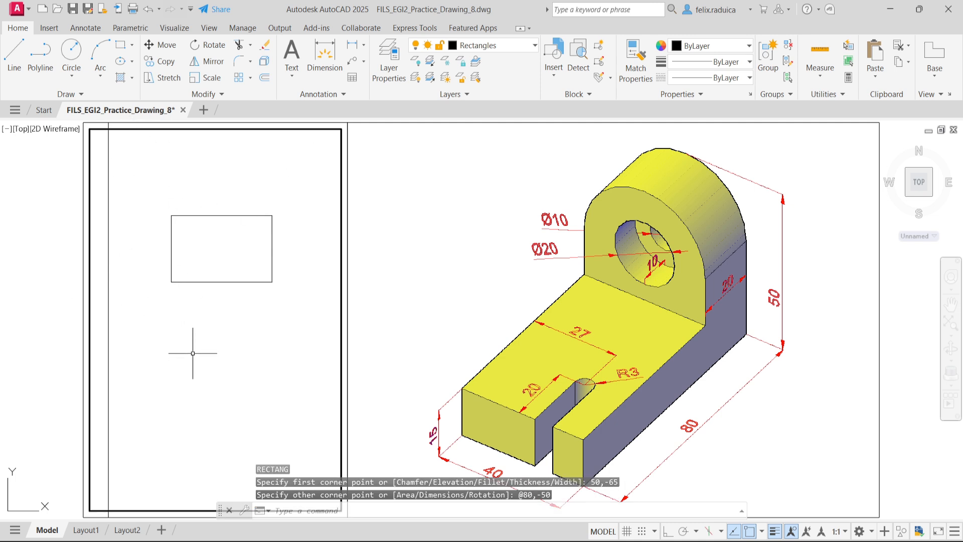
Move the UCS origin to the lower-left corner of the 80 by 50 rectangle.
{"action": "type", "text": "ucs"}
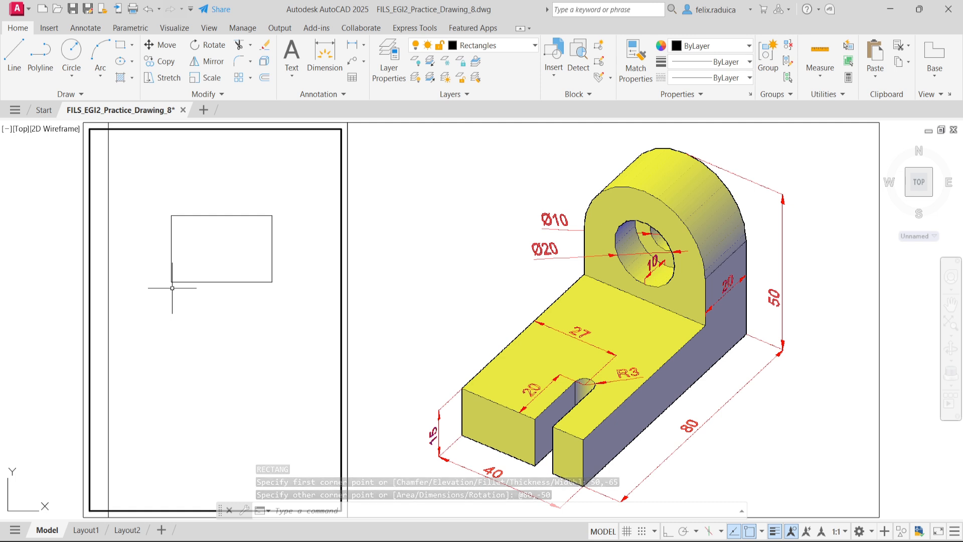
{"action": "key", "text": "Return"}
{"action": "type", "text": "m"}
{"action": "key", "text": "Return"}
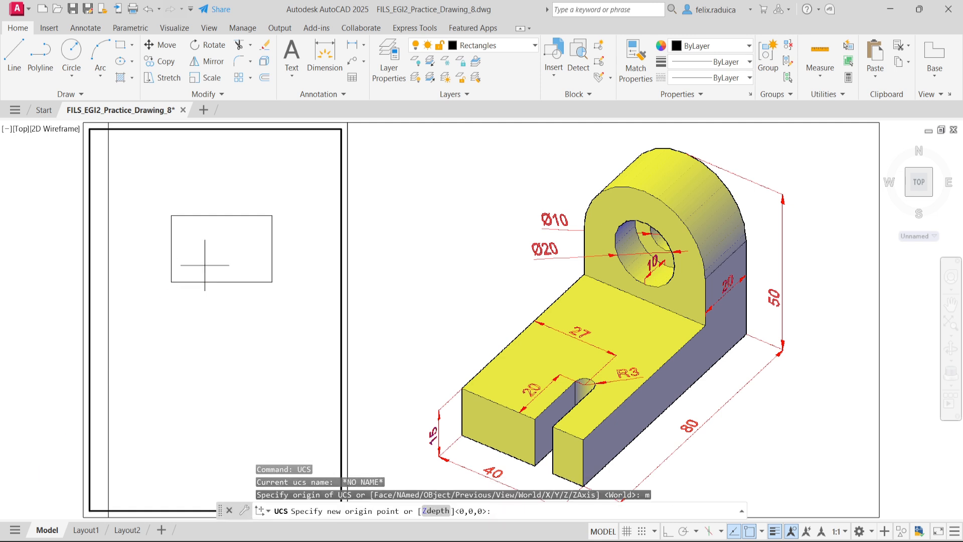
{"action": "left_click", "coordinate": [168, 281]}
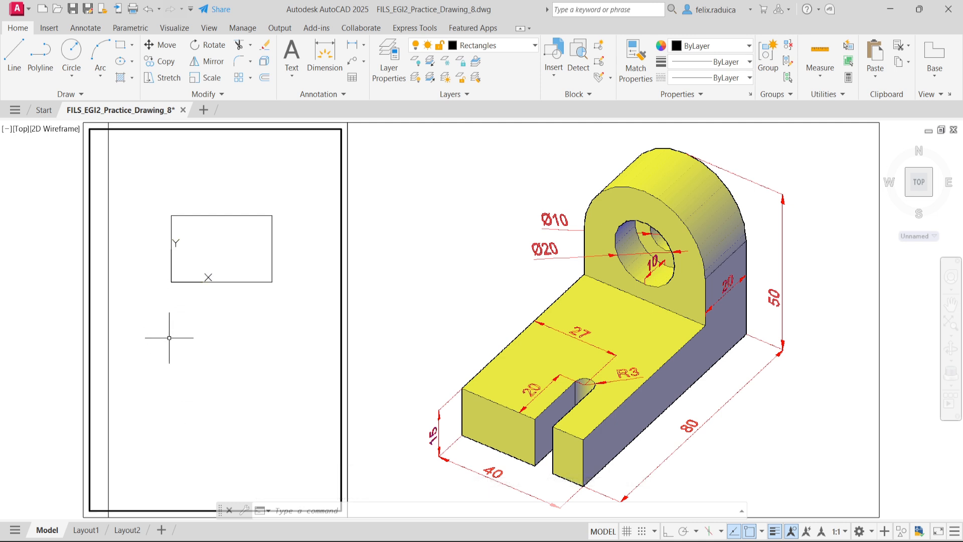
Draw the top view's bounding rectangle, 80 wide and 40 high, downward from 0,-65.
{"action": "type", "text": "rerec"}
{"action": "key", "text": "Return"}
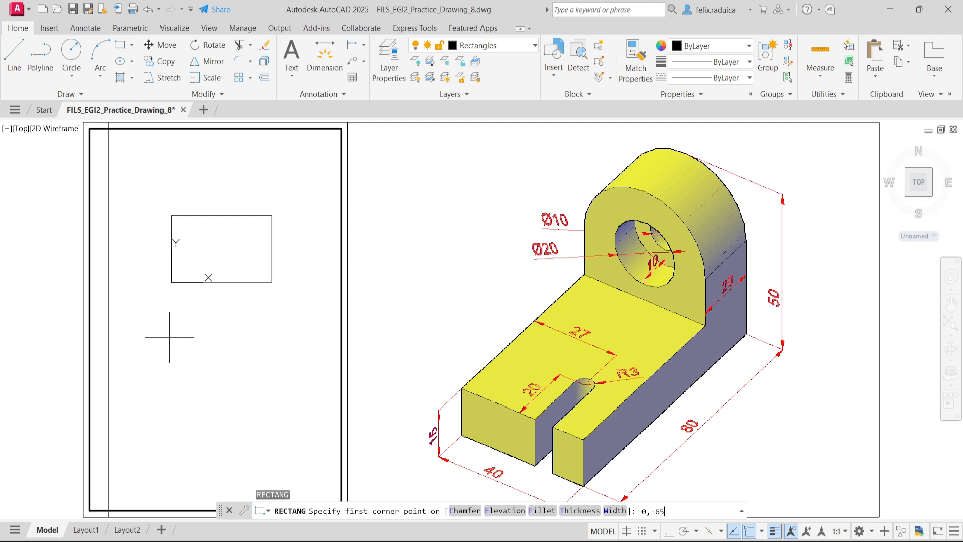
{"action": "key", "text": "Return"}
{"action": "middle_click_drag", "start_coordinate": [254, 394], "coordinate": [226, 362]}
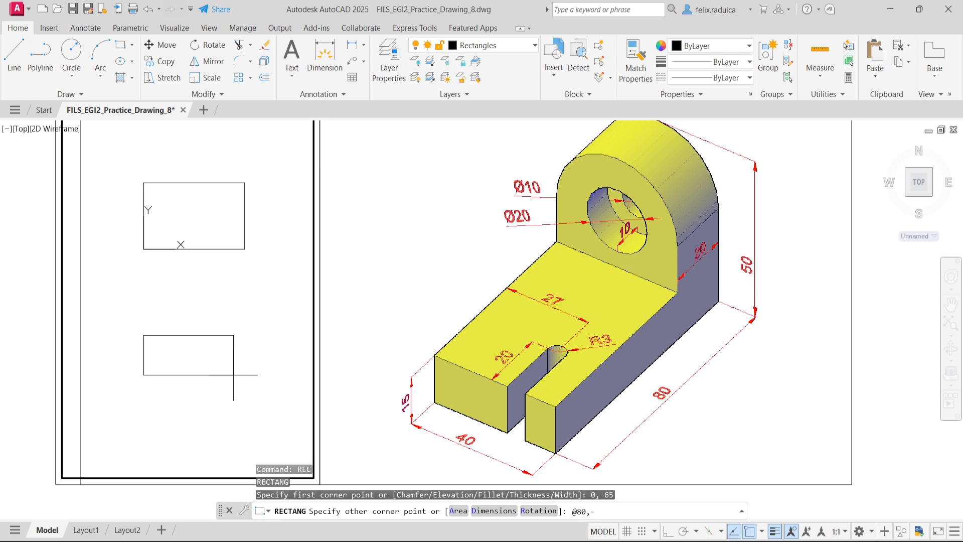
{"action": "key", "text": "Return"}
{"action": "middle_click", "coordinate": [329, 267]}
{"action": "middle_click", "coordinate": [329, 267]}
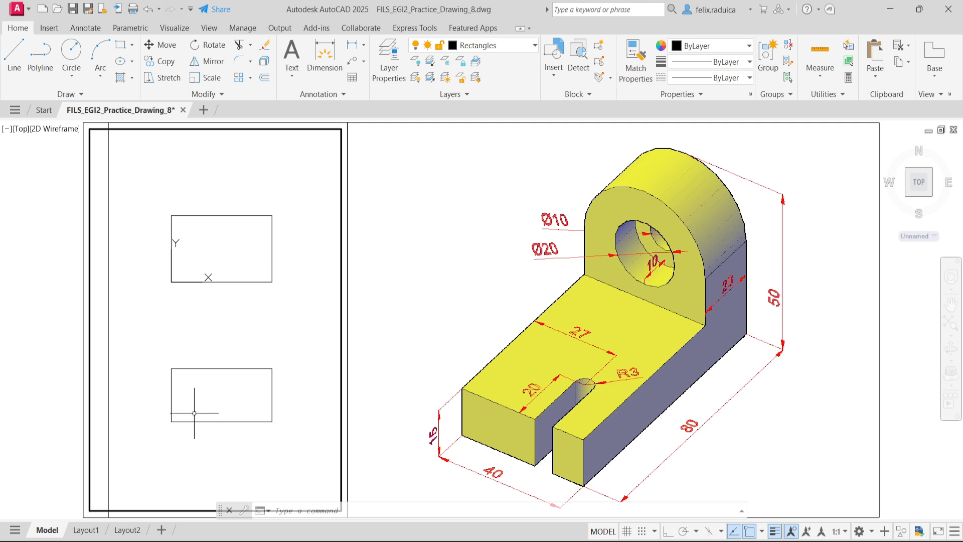
Move the UCS origin to the lower-left corner of the top view's bounding rectangle.
{"action": "type", "text": "ucs"}
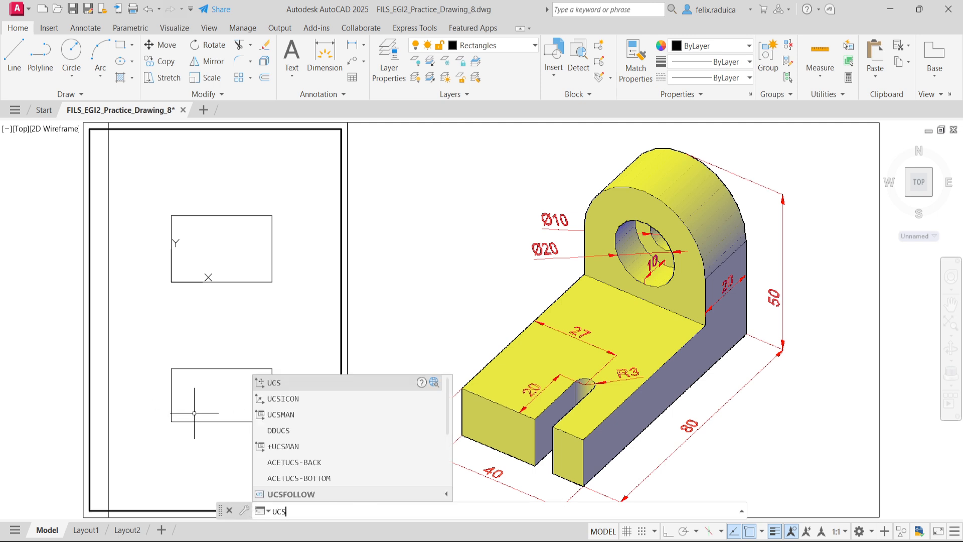
{"action": "key", "text": "Return"}
{"action": "type", "text": "m"}
{"action": "key", "text": "Return"}
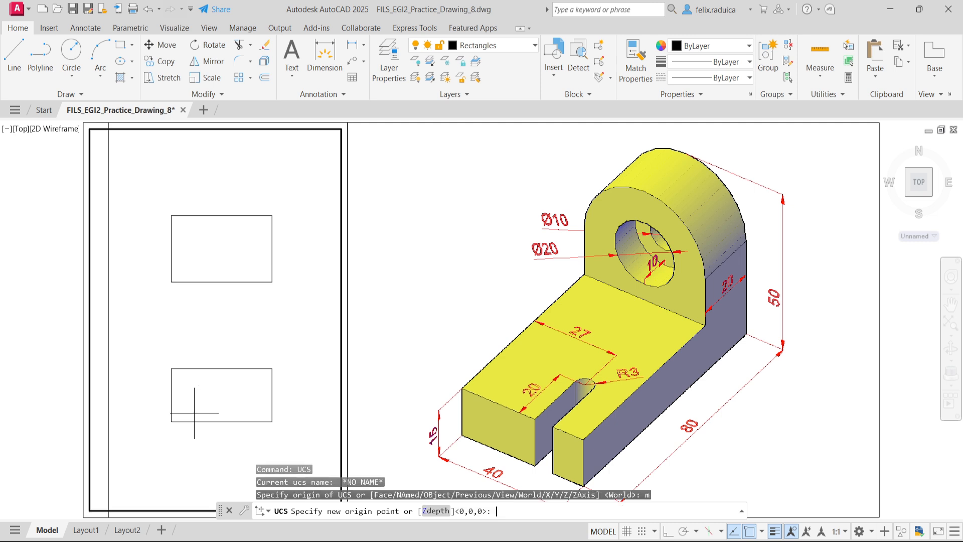
{"action": "left_click", "coordinate": [172, 421]}
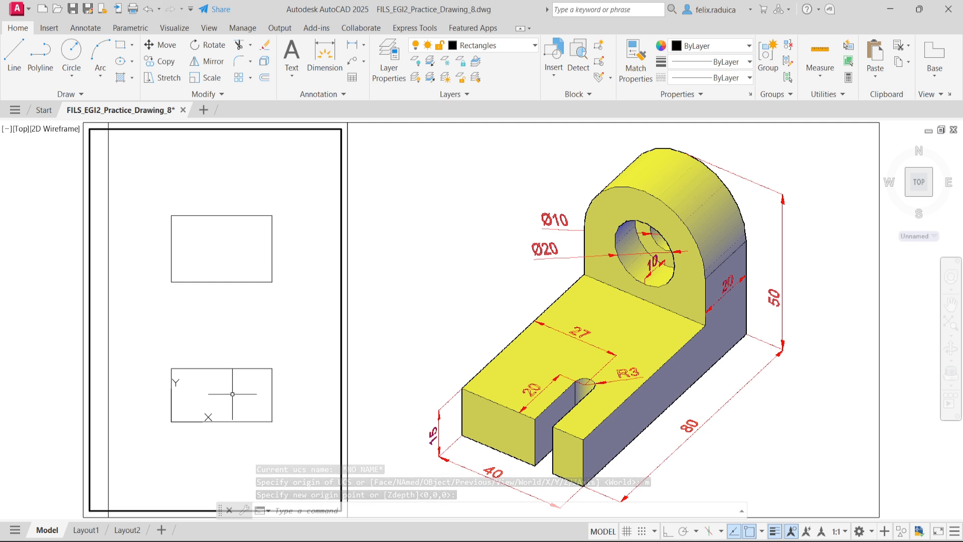
Change the color of the Rectangles layer to gray index 253.
{"action": "type", "text": "LA"}
{"action": "key", "text": "Return"}
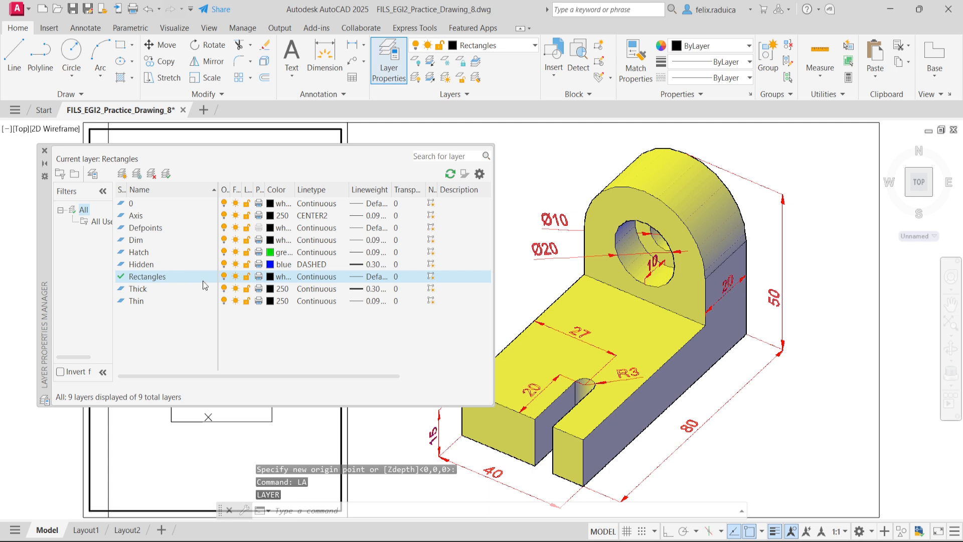
{"action": "left_click", "coordinate": [271, 276]}
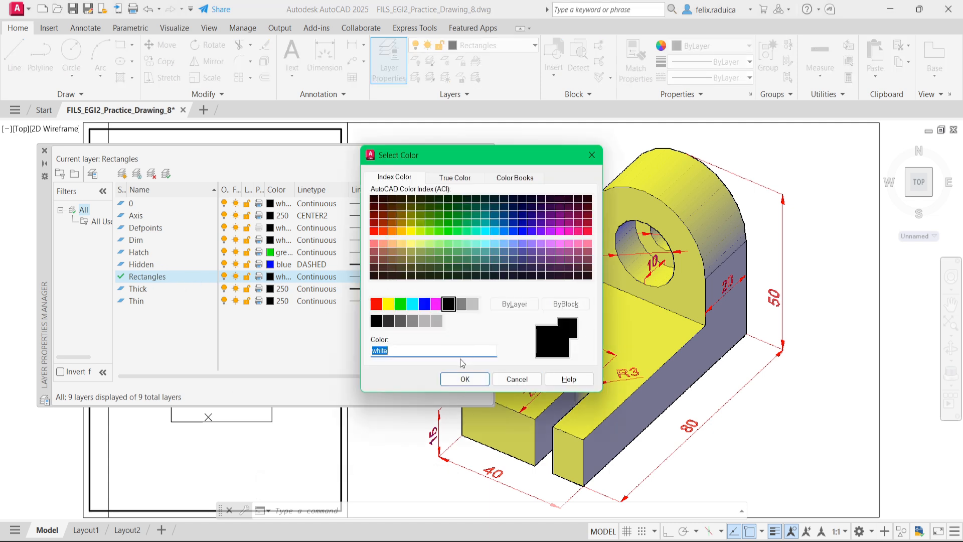
{"action": "left_click", "coordinate": [413, 324]}
{"action": "left_click", "coordinate": [450, 383]}
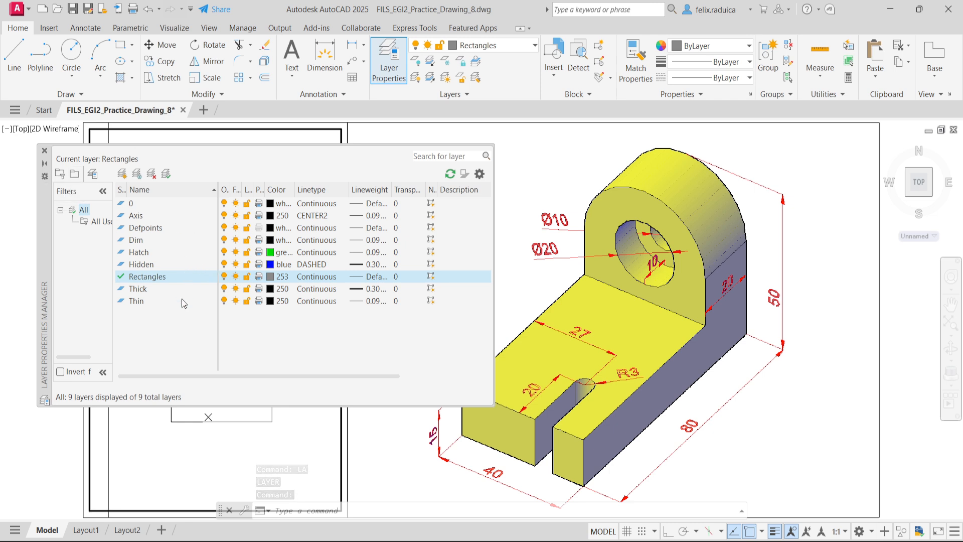
Make the Thick layer current and close the layer manager.
{"action": "left_click", "coordinate": [165, 290]}
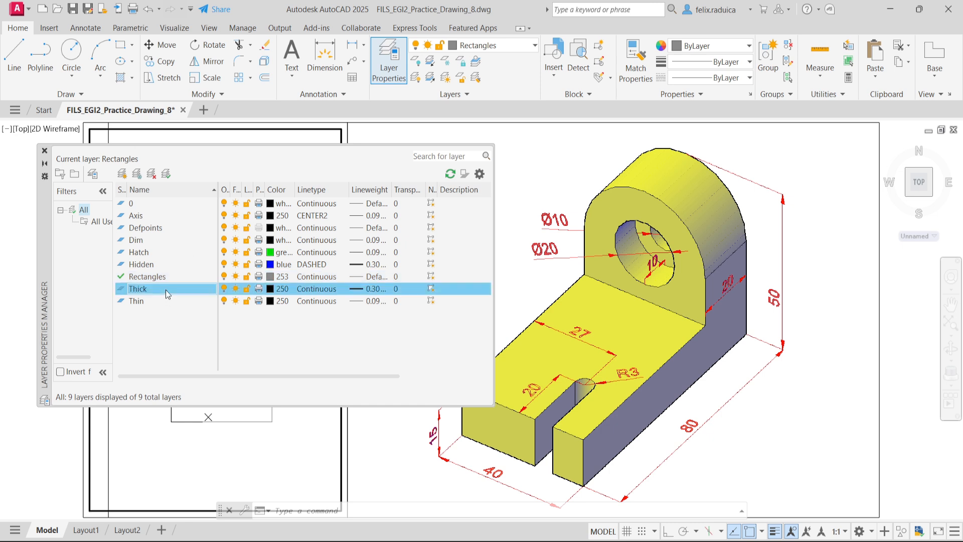
{"action": "double_click", "coordinate": [165, 290]}
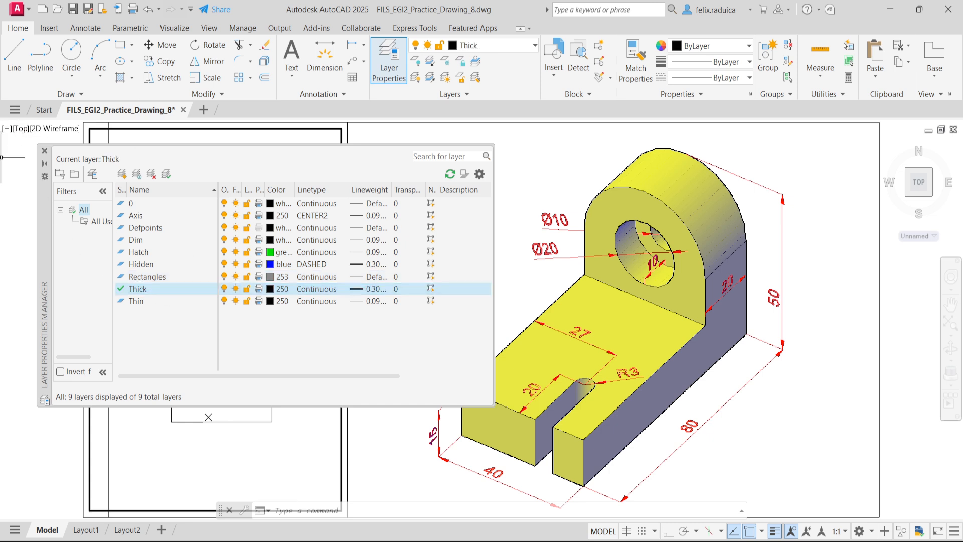
{"action": "left_click", "coordinate": [44, 151]}
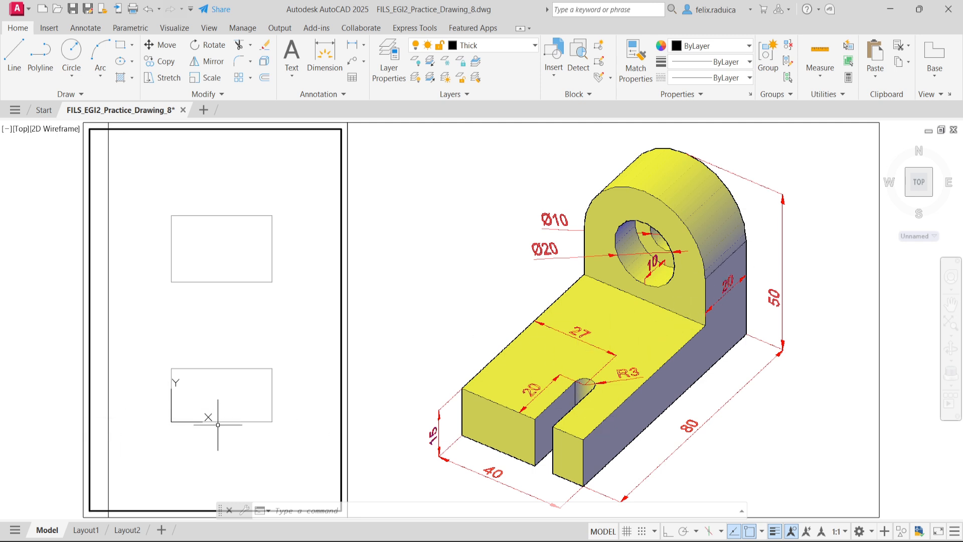
Trace the top view's bounding rectangle corner to corner with a rectangle on the Thick layer.
{"action": "type", "text": "rec"}
{"action": "key", "text": "Return"}
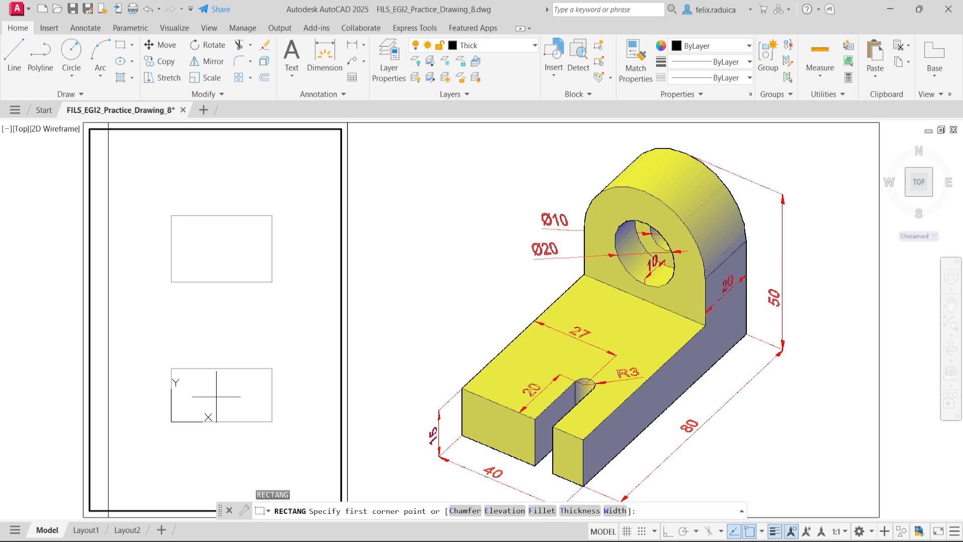
{"action": "left_click", "coordinate": [171, 421]}
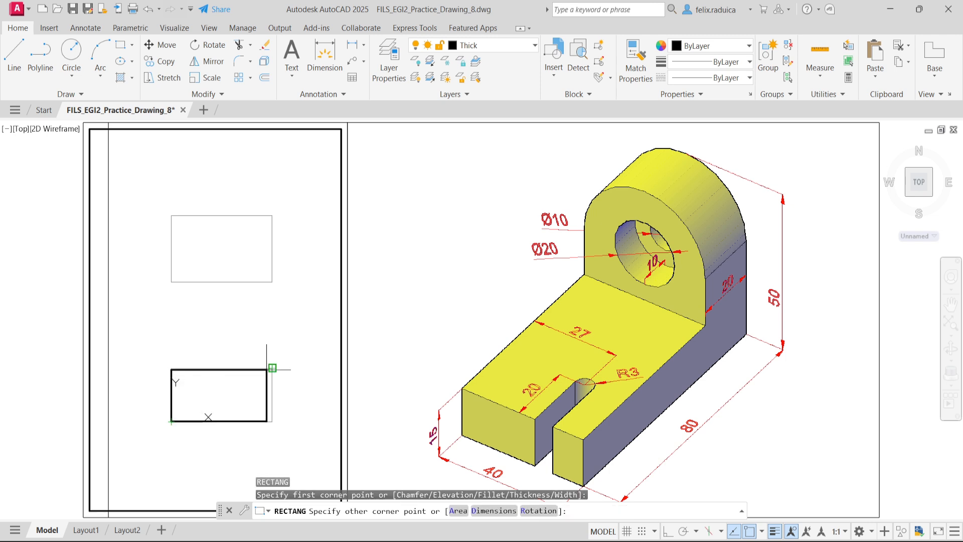
{"action": "left_click", "coordinate": [273, 368]}
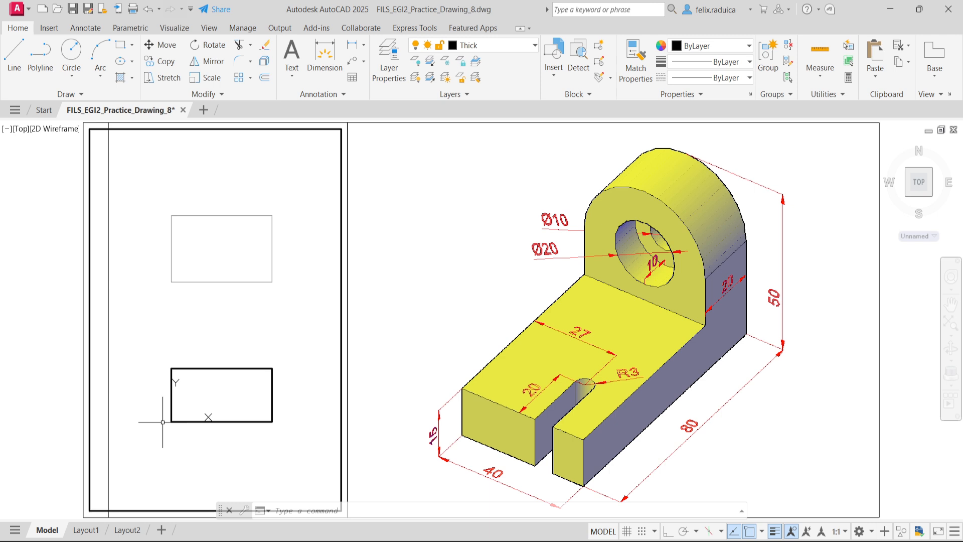
Make the Axis layer current and close the layer manager.
{"action": "type", "text": "la"}
{"action": "key", "text": "Return"}
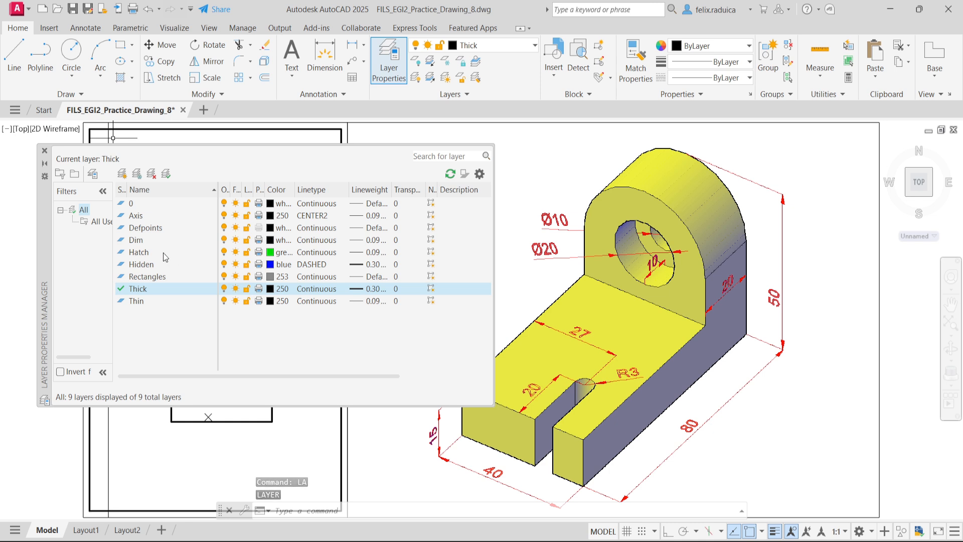
{"action": "double_click", "coordinate": [157, 215]}
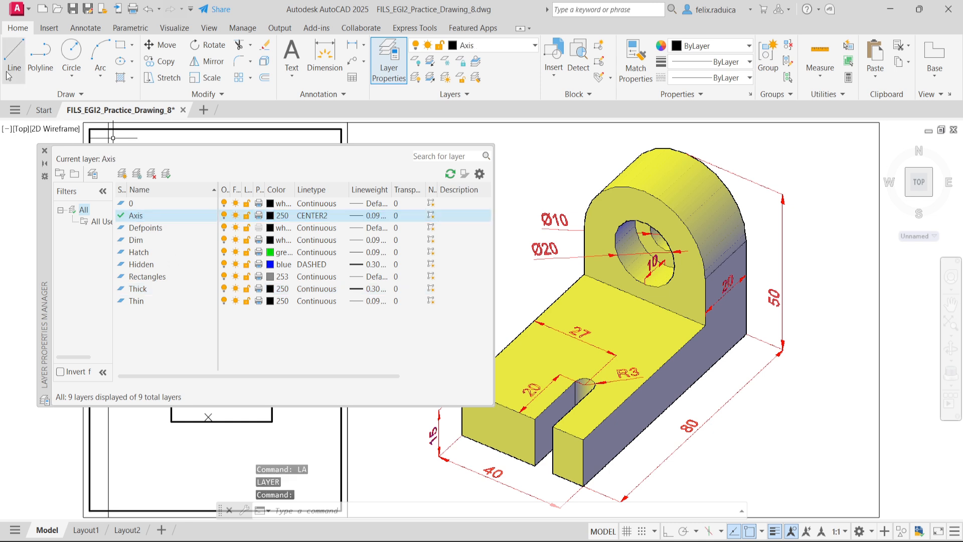
{"action": "left_click", "coordinate": [45, 152]}
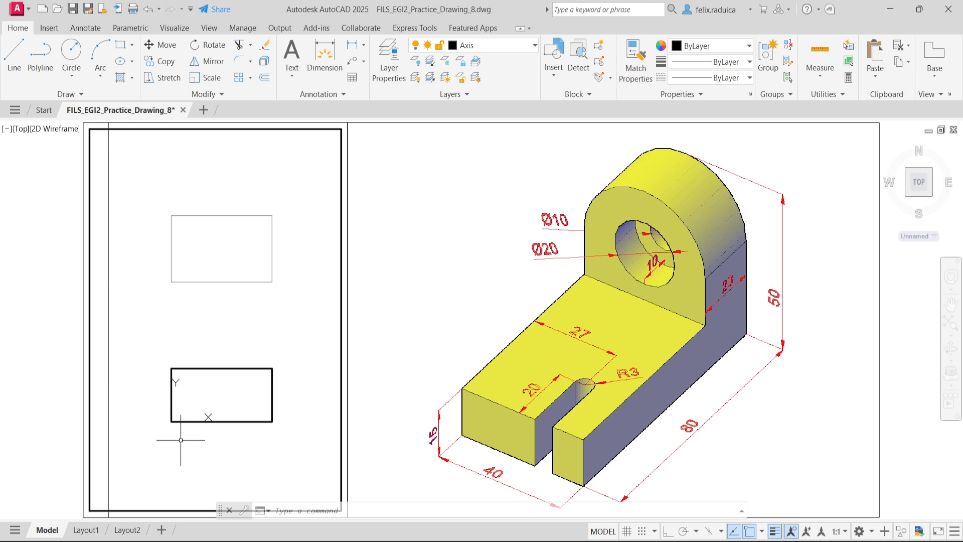
Turn Ortho on and draw the slot's horizontal axis line from -3,13, 29 long toward the inside of the top view.
{"action": "type", "text": "l"}
{"action": "key", "text": "Return"}
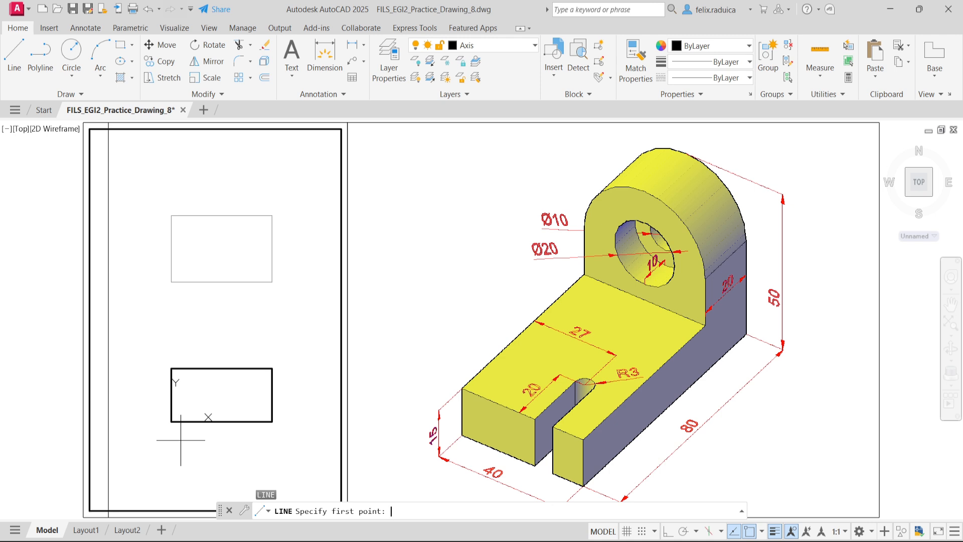
{"action": "type", "text": "-3,13"}
{"action": "key", "text": "Return"}
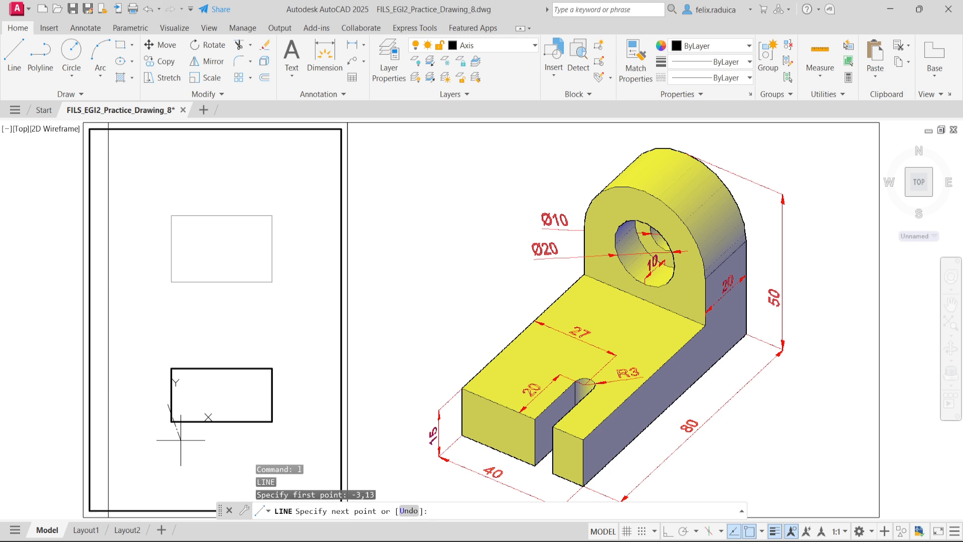
{"action": "key", "text": "F8"}
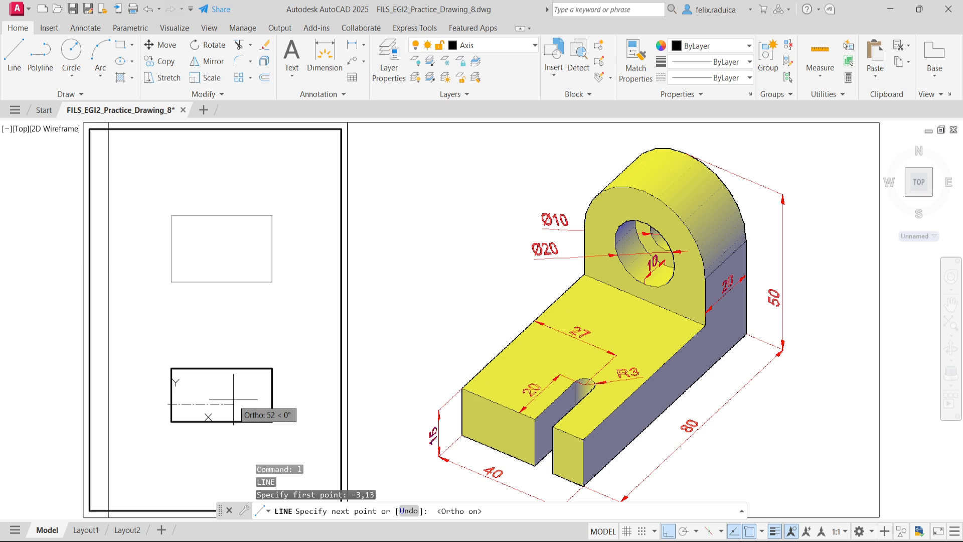
{"action": "type", "text": "9"}
{"action": "key", "text": "Return"}
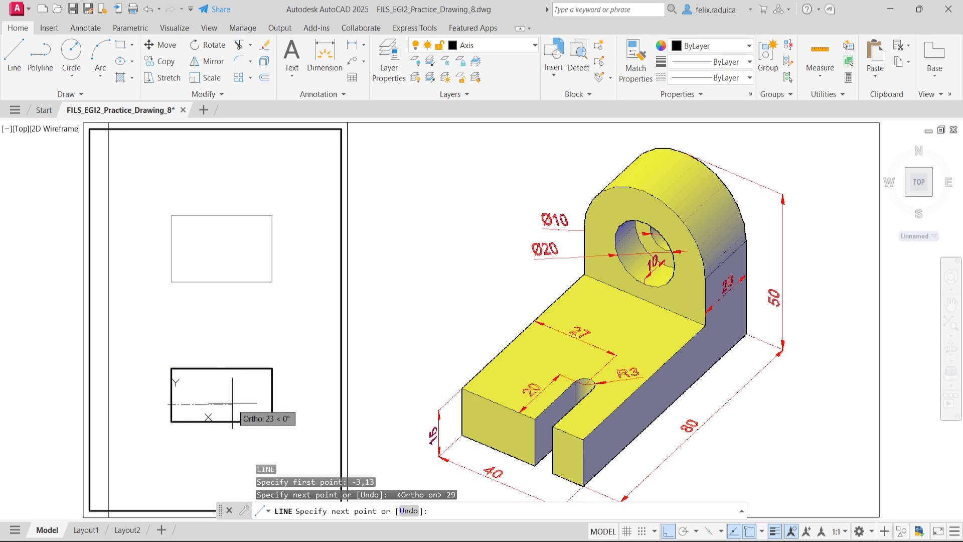
{"action": "key", "text": "Return"}
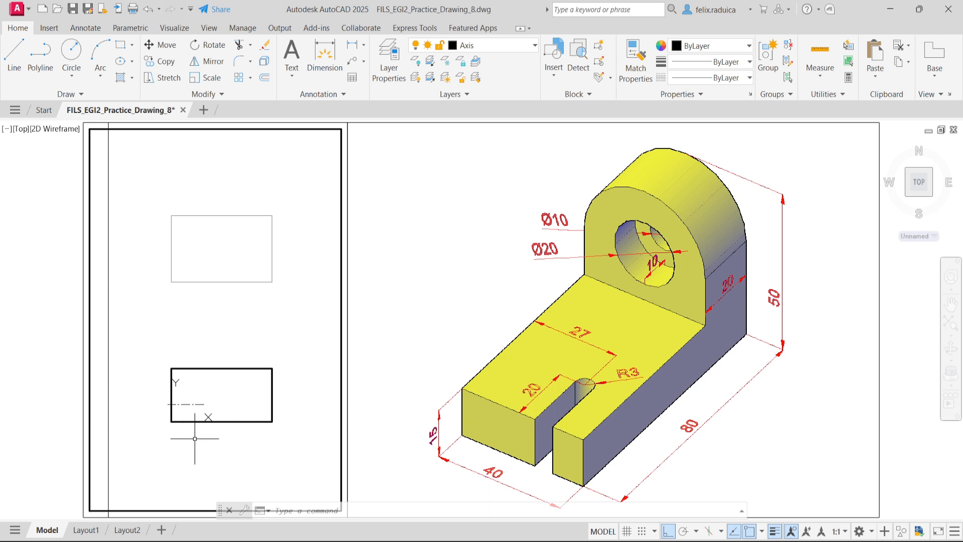
{"action": "type", "text": "rec"}
{"action": "key", "text": "BackSpace"}
{"action": "key", "text": "BackSpace"}
{"action": "key", "text": "BackSpace"}
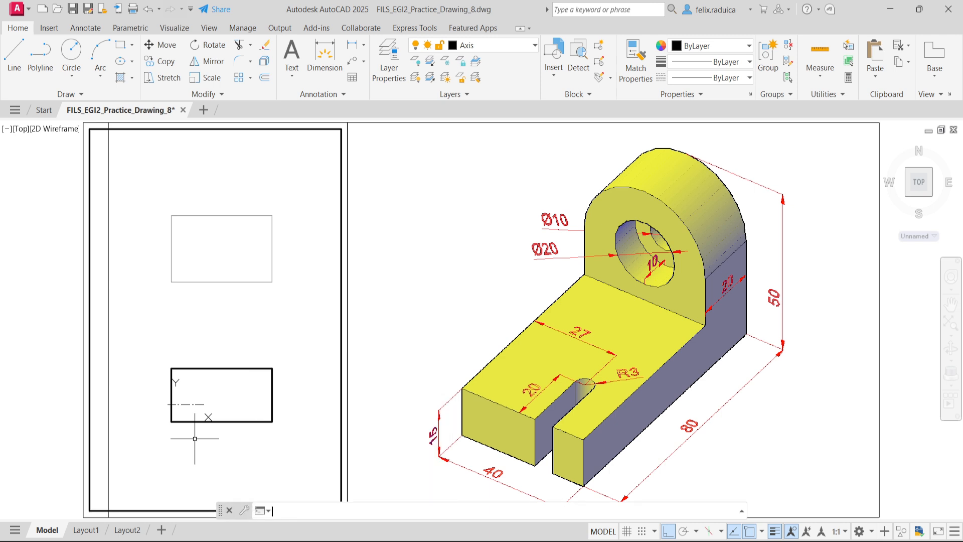
Draw the vertical axis line of the slot's rounded end in the top view, from 20,6 to the relative point @0,12.
{"action": "type", "text": "1"}
{"action": "key", "text": "Return"}
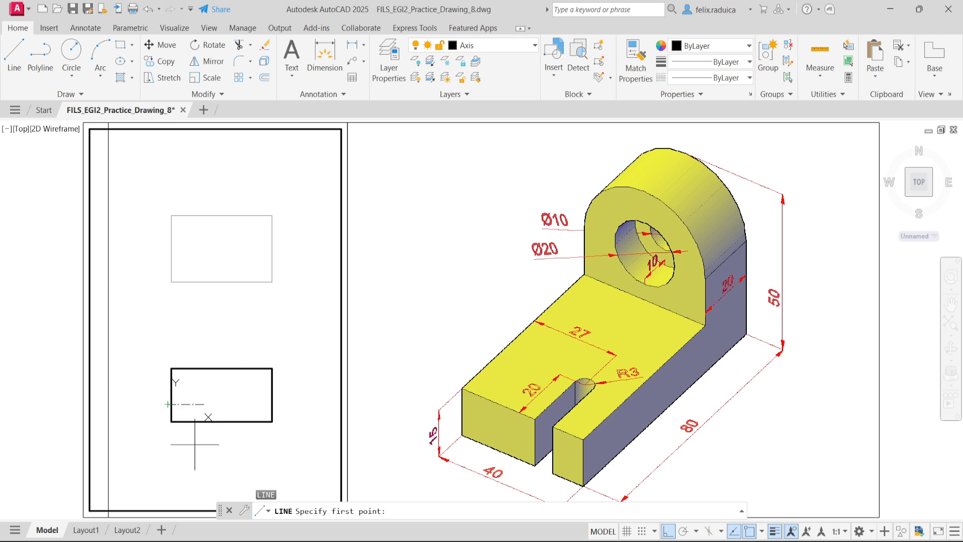
{"action": "type", "text": "0,6"}
{"action": "key", "text": "Return"}
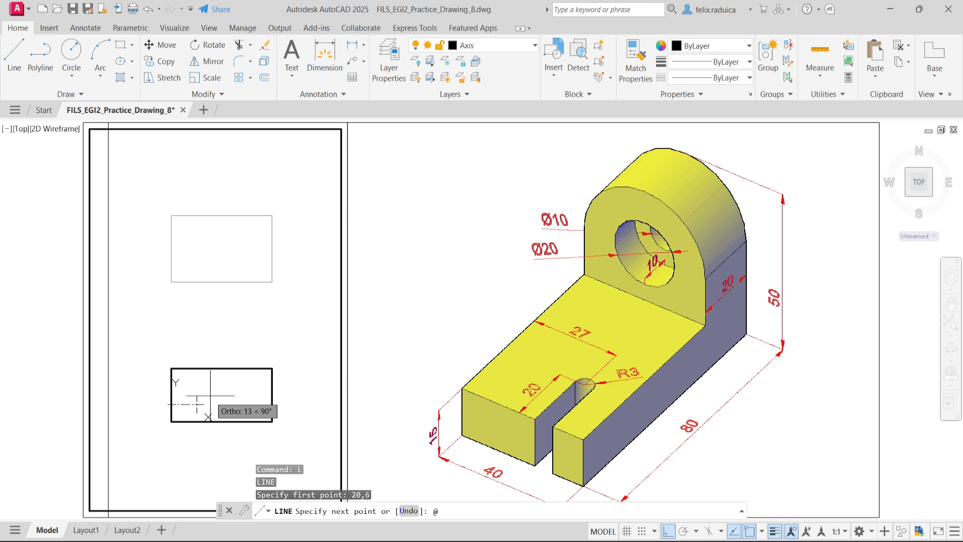
{"action": "type", "text": "0,12"}
{"action": "key", "text": "Return"}
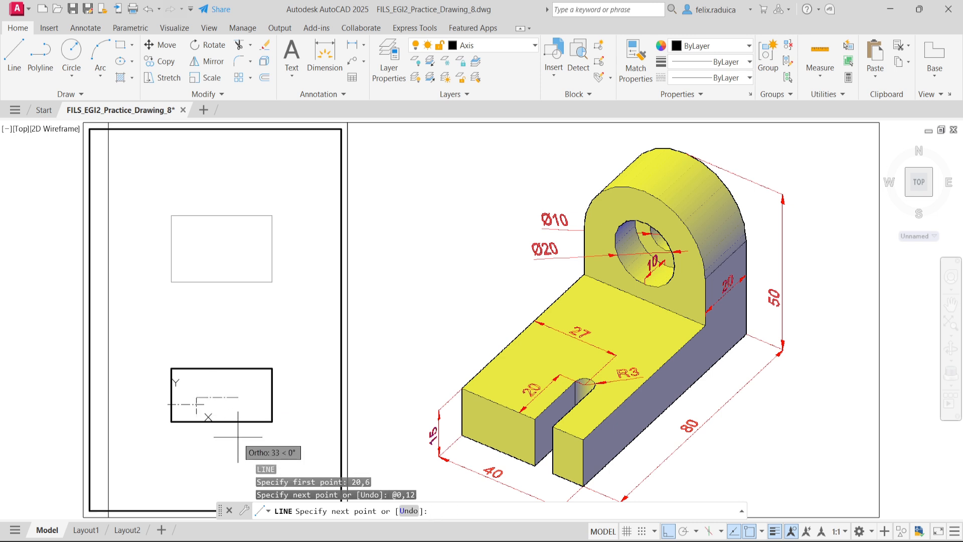
{"action": "key", "text": "Return"}
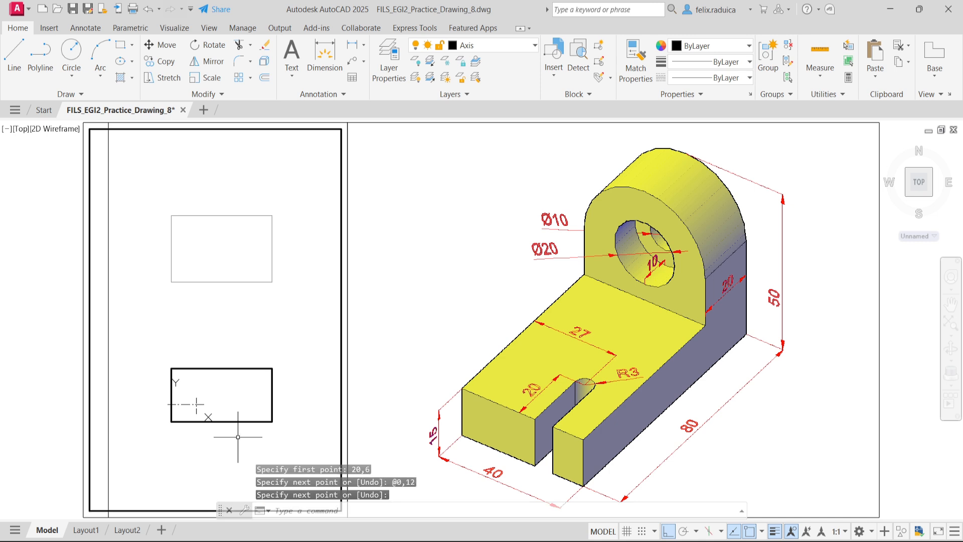
{"action": "scroll", "coordinate": [190, 400], "scroll_direction": "up", "scroll_amount": 2}
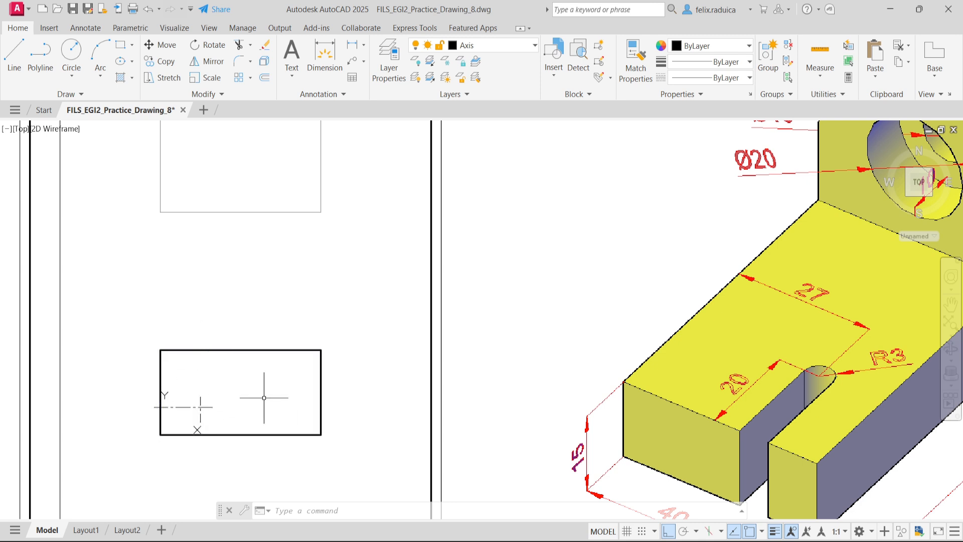
{"action": "scroll", "coordinate": [270, 387], "scroll_direction": "down", "scroll_amount": 2}
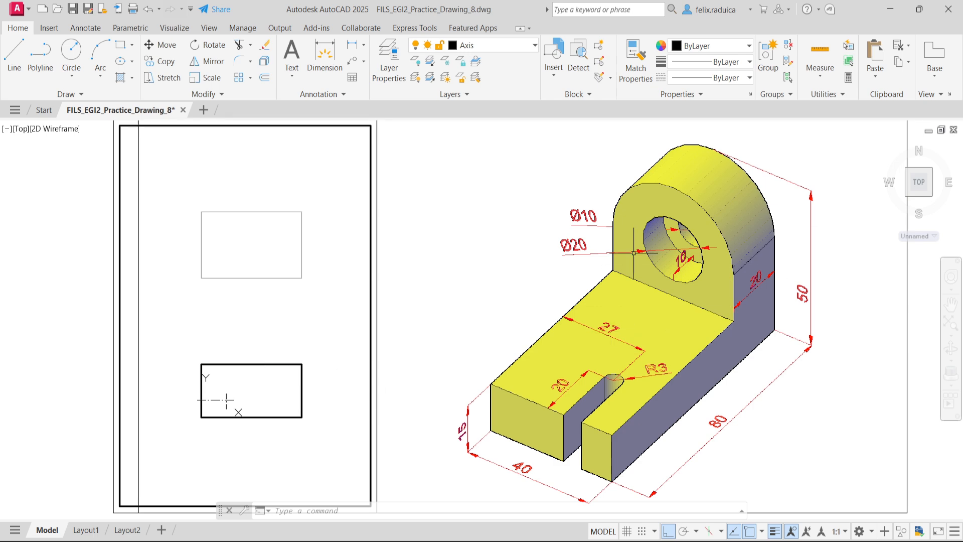
{"action": "middle_click_drag", "start_coordinate": [226, 400], "coordinate": [198, 403]}
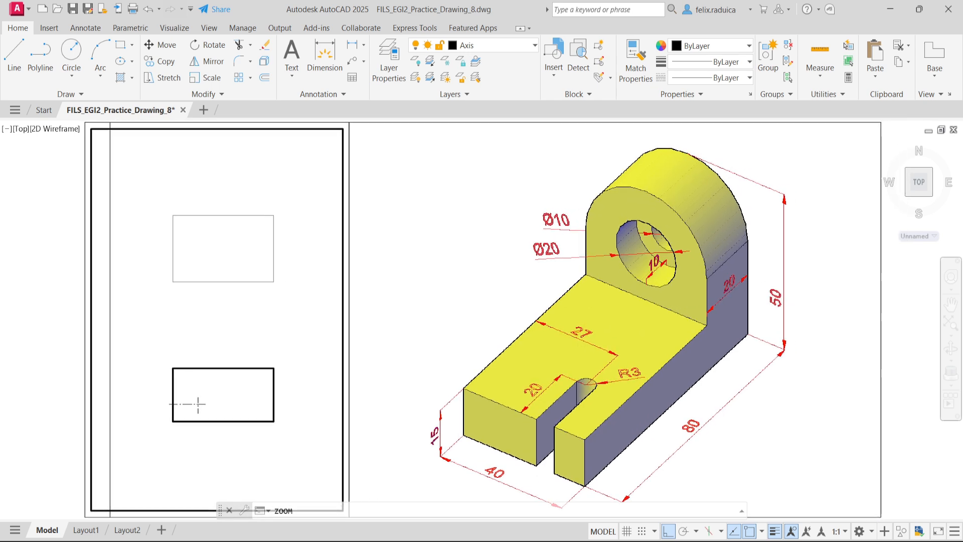
{"action": "middle_click", "coordinate": [198, 404]}
{"action": "middle_click", "coordinate": [198, 403]}
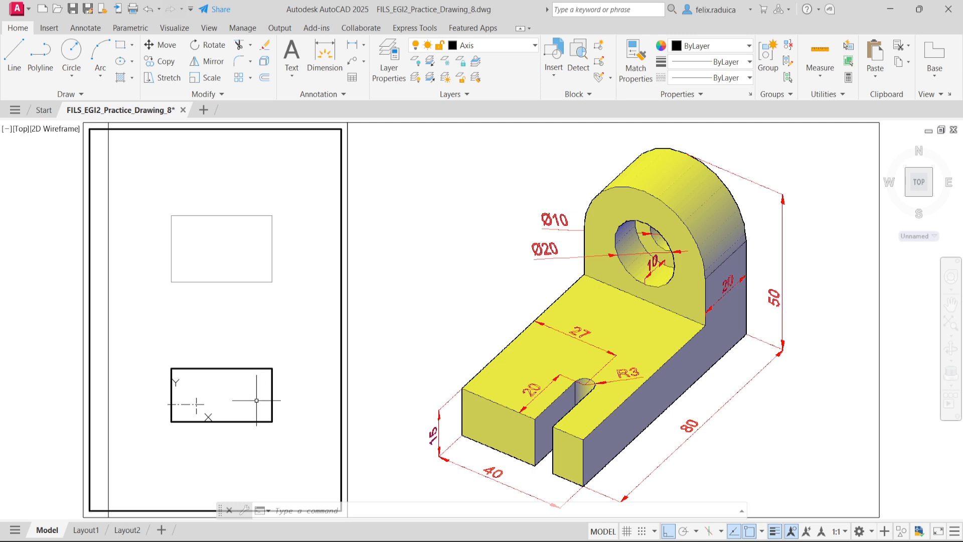
Draw a 23 mm horizontal axis line inward from the midpoint of the lower rectangle's right edge.
{"action": "type", "text": "l"}
{"action": "key", "text": "Return"}
{"action": "type", "text": "mid"}
{"action": "key", "text": "Return"}
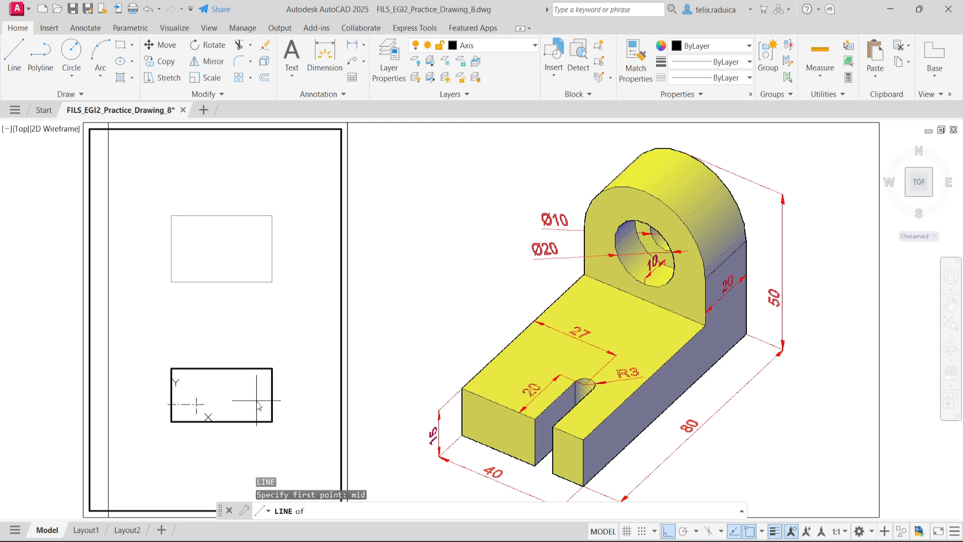
{"action": "left_click", "coordinate": [270, 395]}
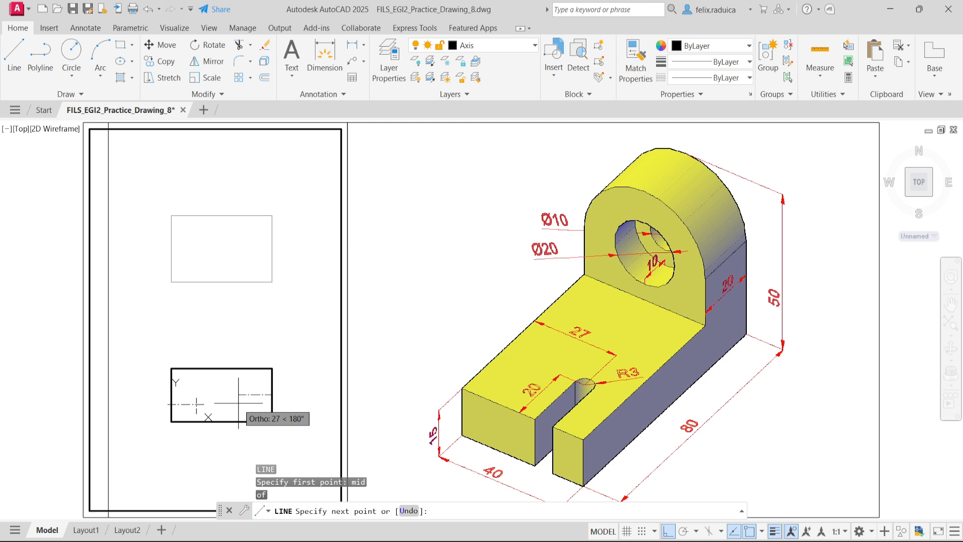
{"action": "type", "text": "23"}
{"action": "key", "text": "Return"}
{"action": "key", "text": "Return"}
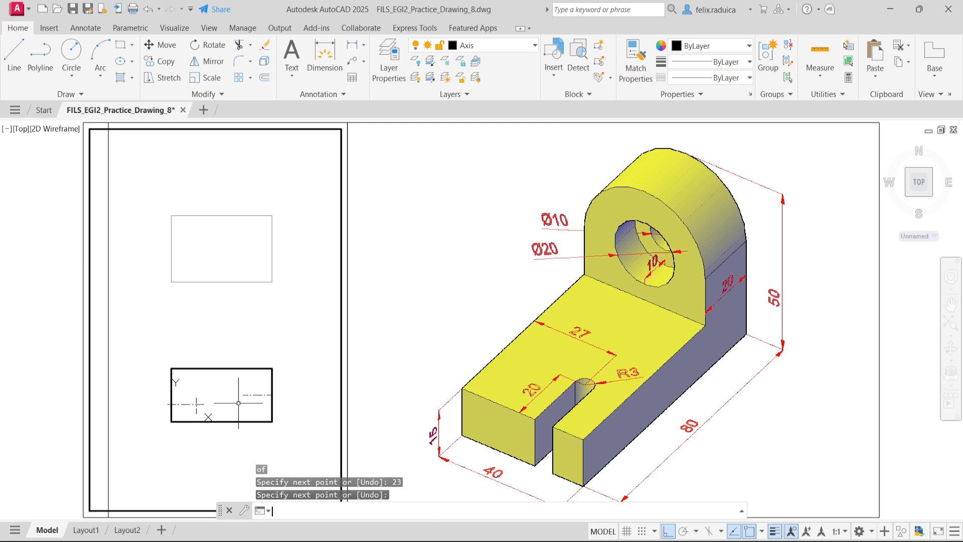
Stretch the right end of the new axis line 3 mm outward past the lower rectangle's right edge.
{"action": "left_click", "coordinate": [263, 391]}
{"action": "left_click", "coordinate": [260, 396]}
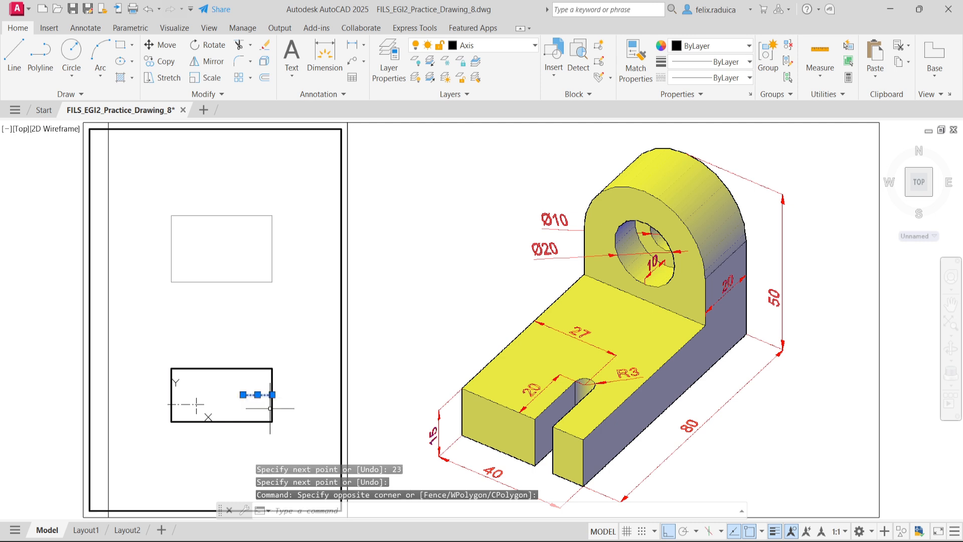
{"action": "left_click", "coordinate": [273, 394]}
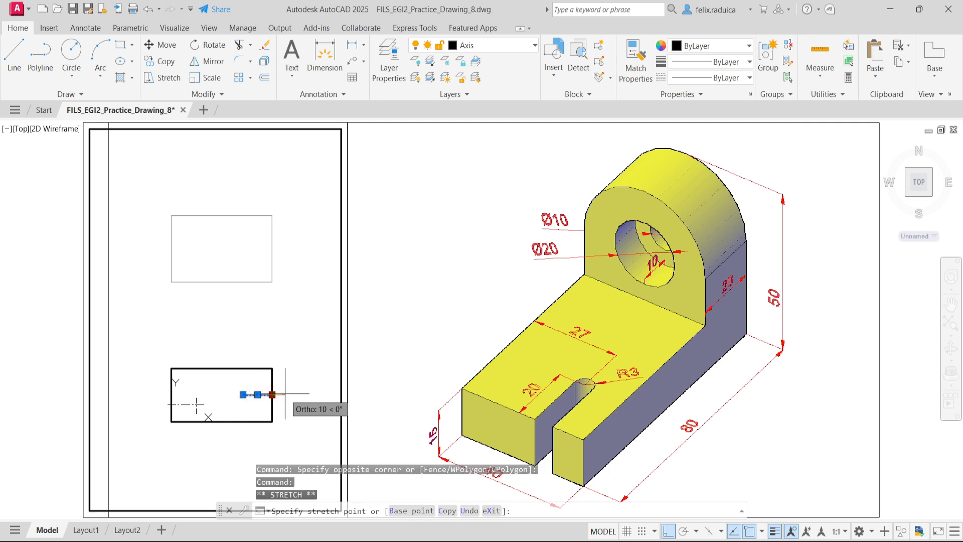
{"action": "type", "text": "3"}
{"action": "key", "text": "Return"}
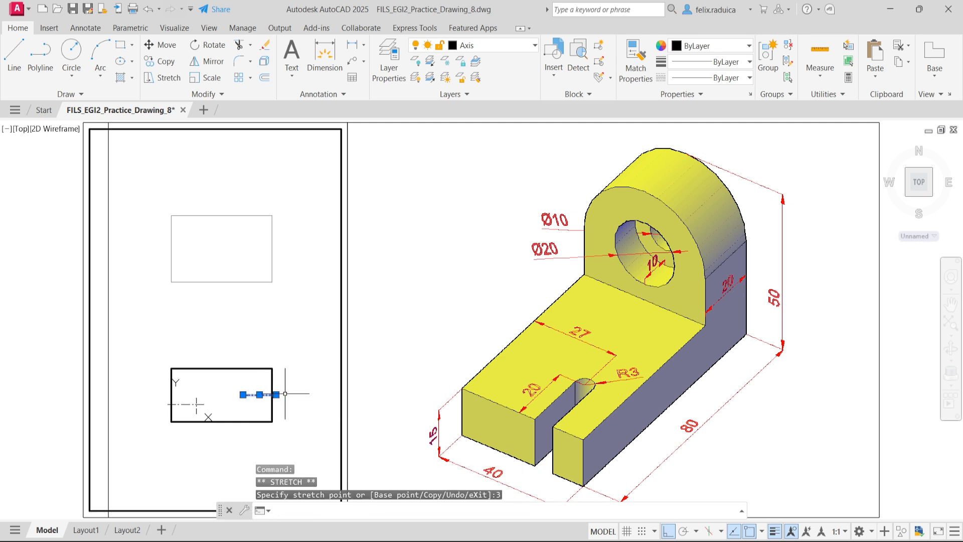
{"action": "key", "text": "Escape"}
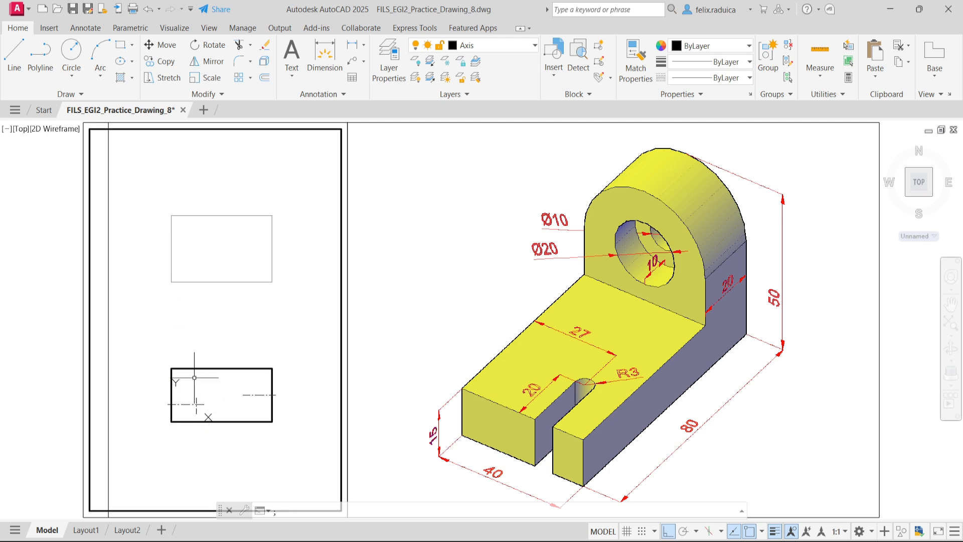
Draw a vertical helper line from the top end of the lower view's centre mark, perpendicular to the upper rectangle's bottom edge.
{"action": "key", "text": "Return"}
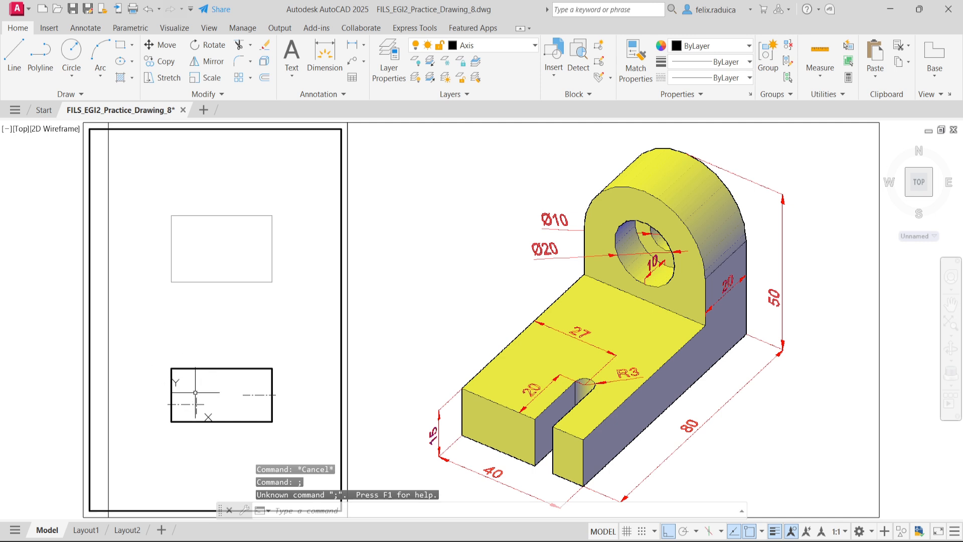
{"action": "key", "text": "Escape"}
{"action": "type", "text": "l"}
{"action": "key", "text": "Return"}
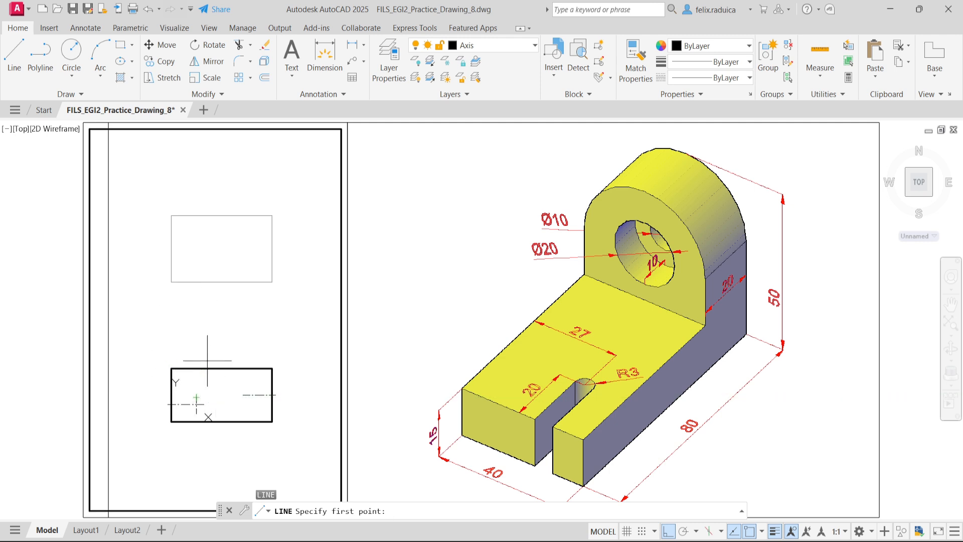
{"action": "left_click", "coordinate": [196, 396]}
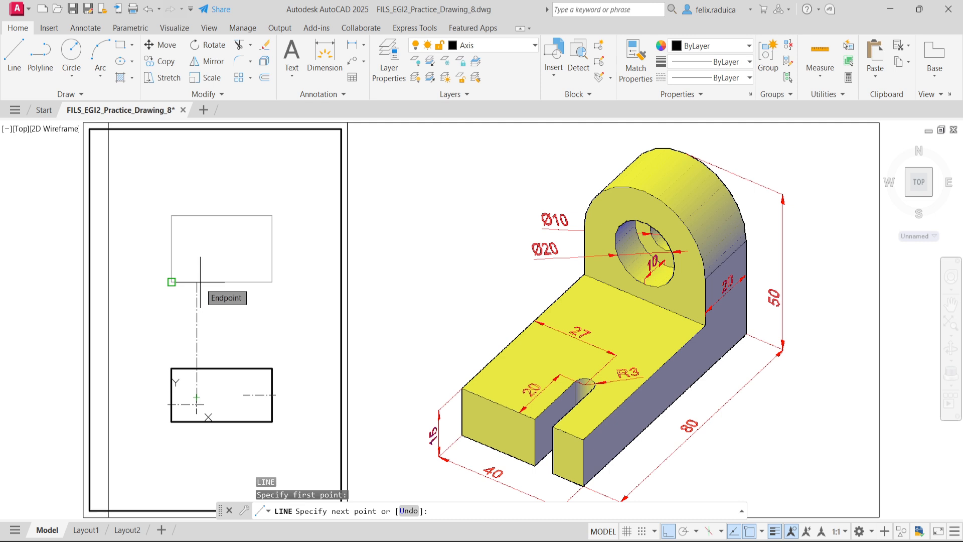
{"action": "key", "text": "Return"}
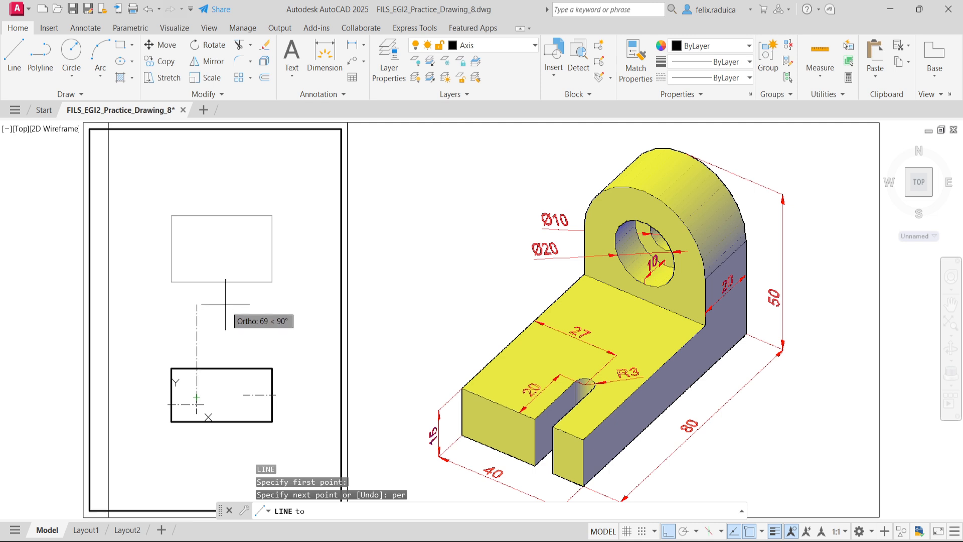
{"action": "left_click", "coordinate": [197, 282]}
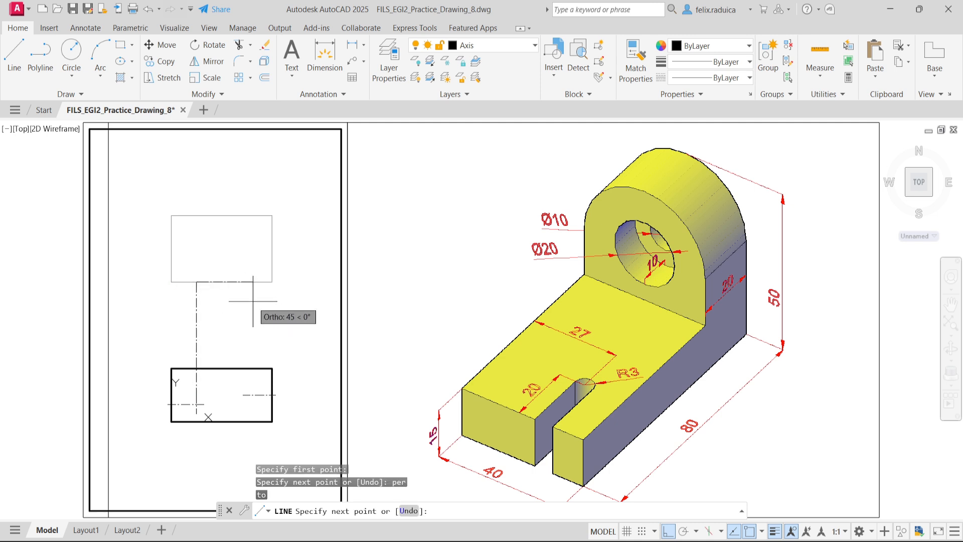
{"action": "key", "text": "Return"}
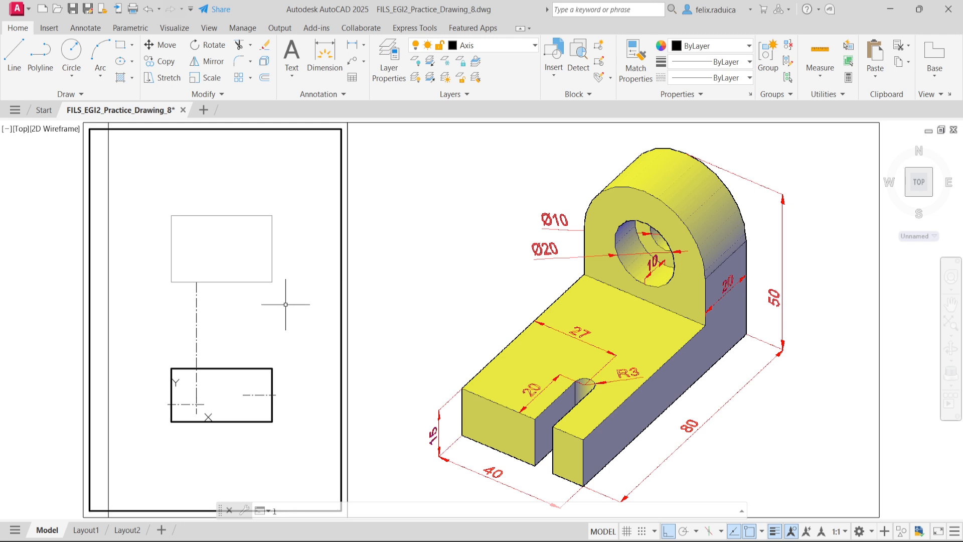
Draw an 18 mm vertical axis line upward into the upper rectangle from the helper line's top end.
{"action": "type", "text": "l"}
{"action": "key", "text": "Return"}
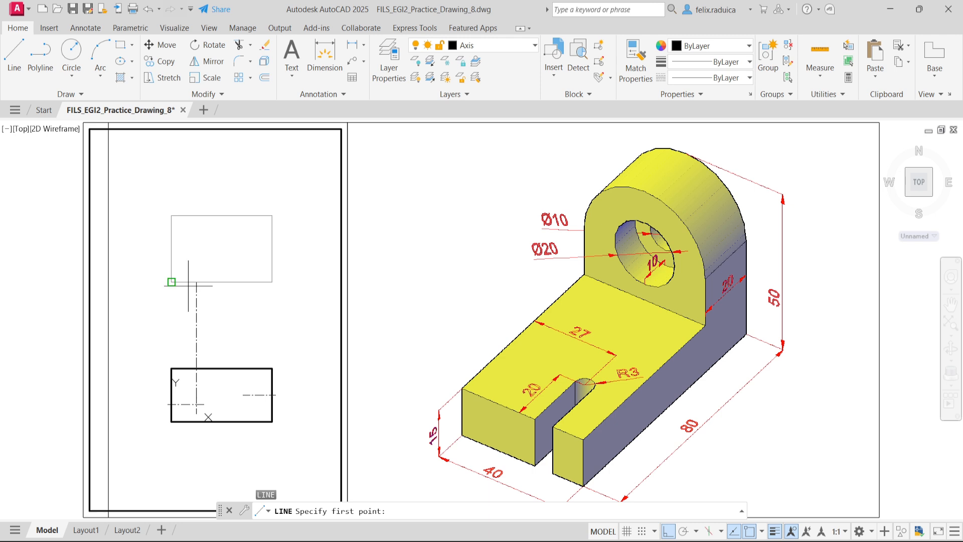
{"action": "left_click", "coordinate": [196, 282]}
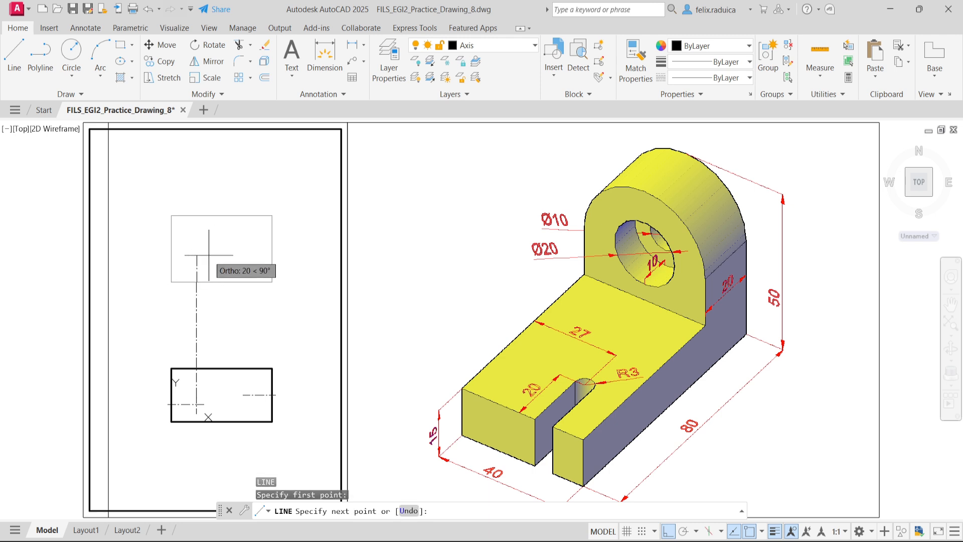
{"action": "type", "text": "18"}
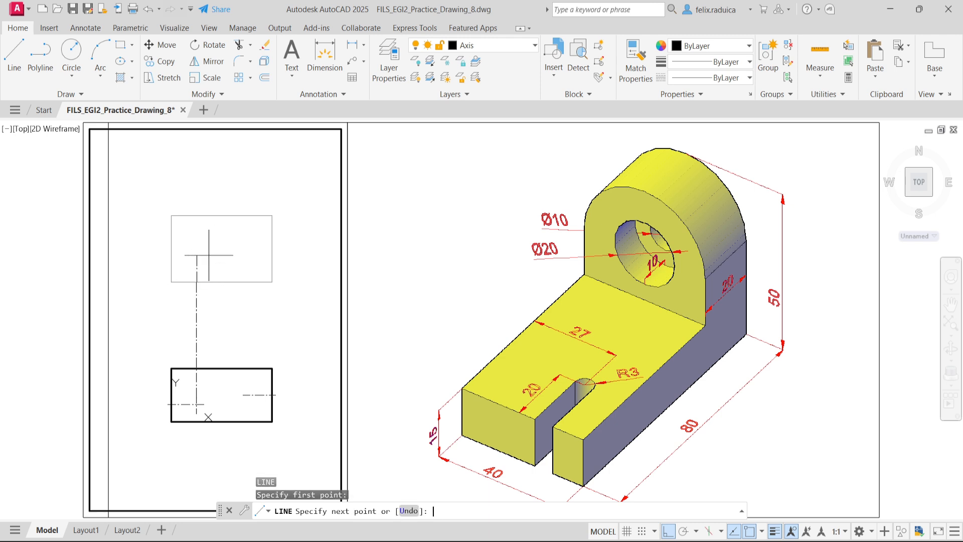
{"action": "key", "text": "Return"}
{"action": "key", "text": "Return"}
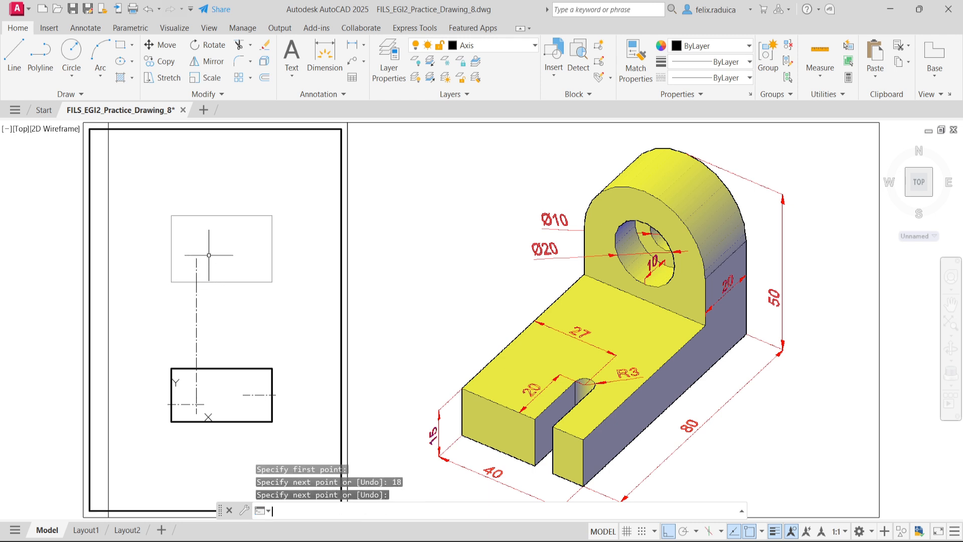
Delete the vertical helper line between the two rectangles.
{"action": "left_click", "coordinate": [215, 331]}
{"action": "left_click", "coordinate": [176, 313]}
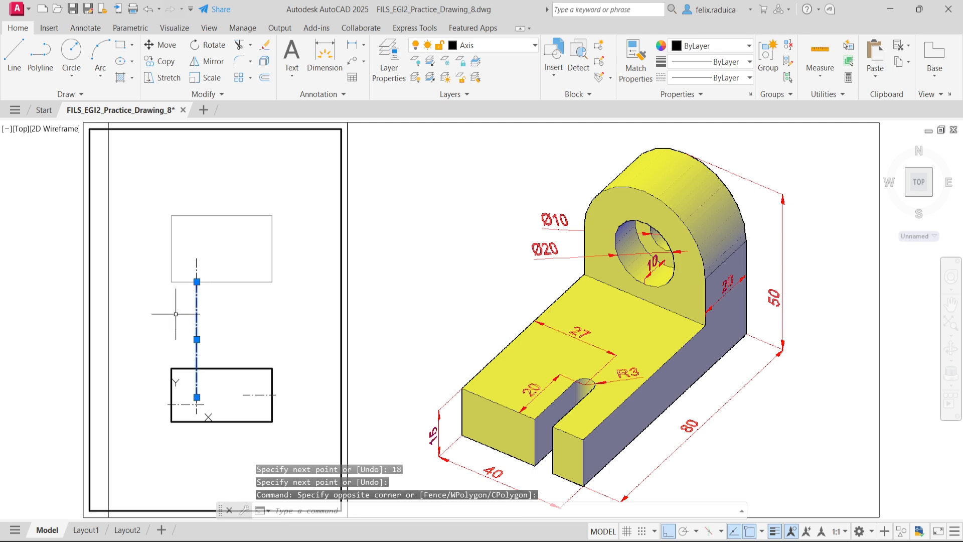
{"action": "key", "text": "Delete"}
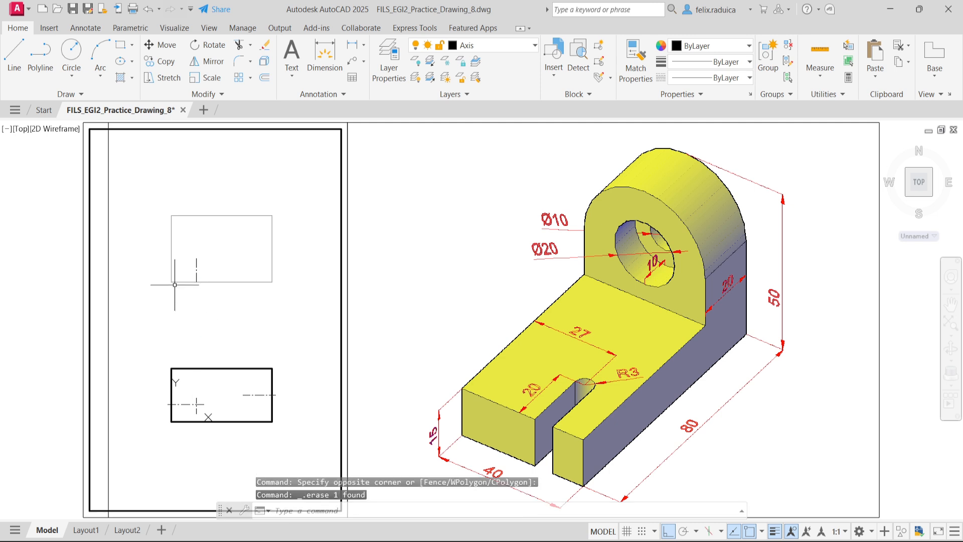
Stretch the lower end of the short vertical axis line 3 mm below the upper rectangle's bottom edge.
{"action": "left_click", "coordinate": [198, 268]}
{"action": "left_click", "coordinate": [196, 275]}
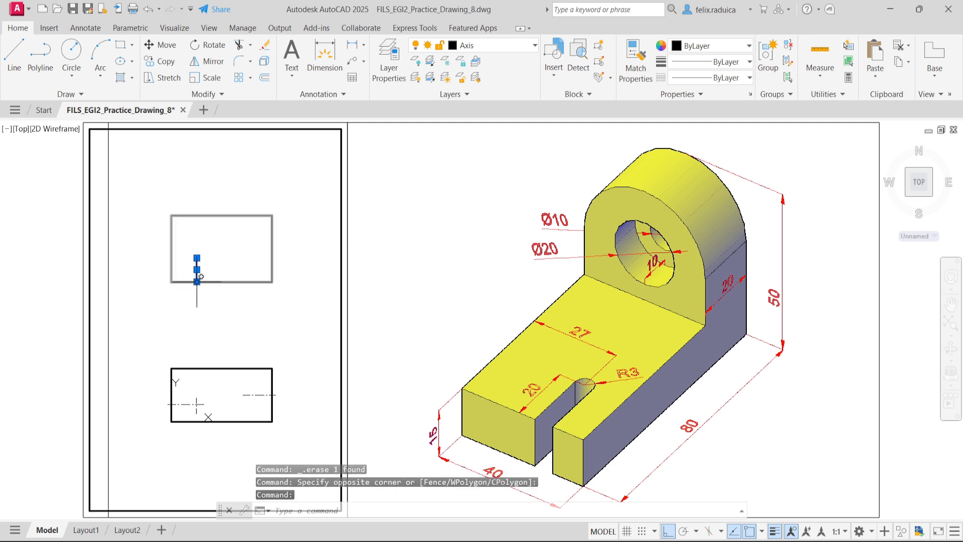
{"action": "left_click", "coordinate": [197, 281]}
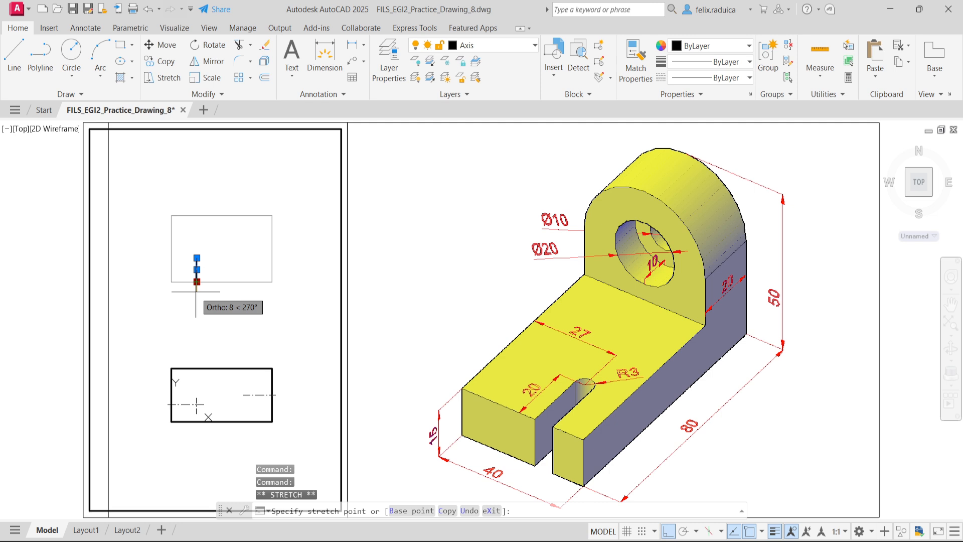
{"action": "type", "text": "3"}
{"action": "key", "text": "Return"}
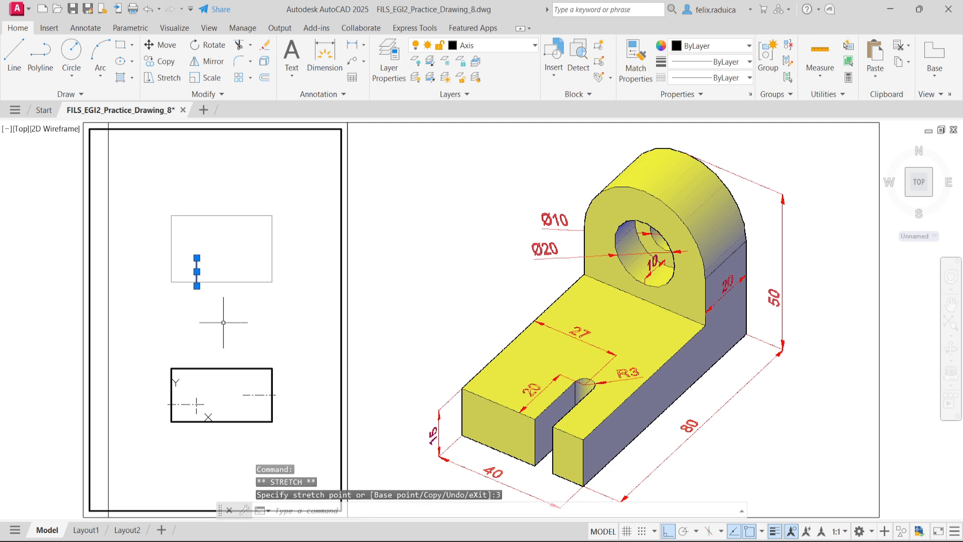
{"action": "key", "text": "Escape"}
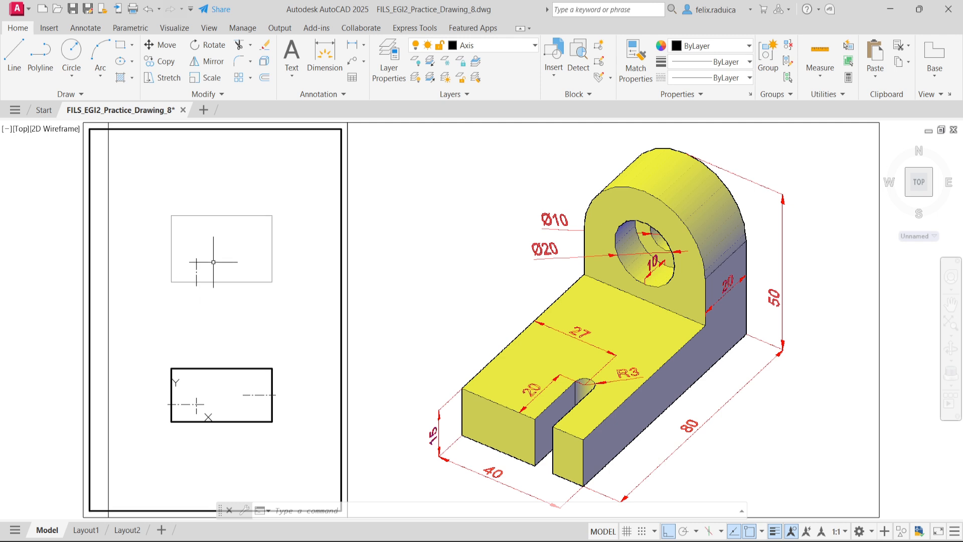
Move the UCS origin to the top-right corner of the upper rectangle.
{"action": "type", "text": "ucs"}
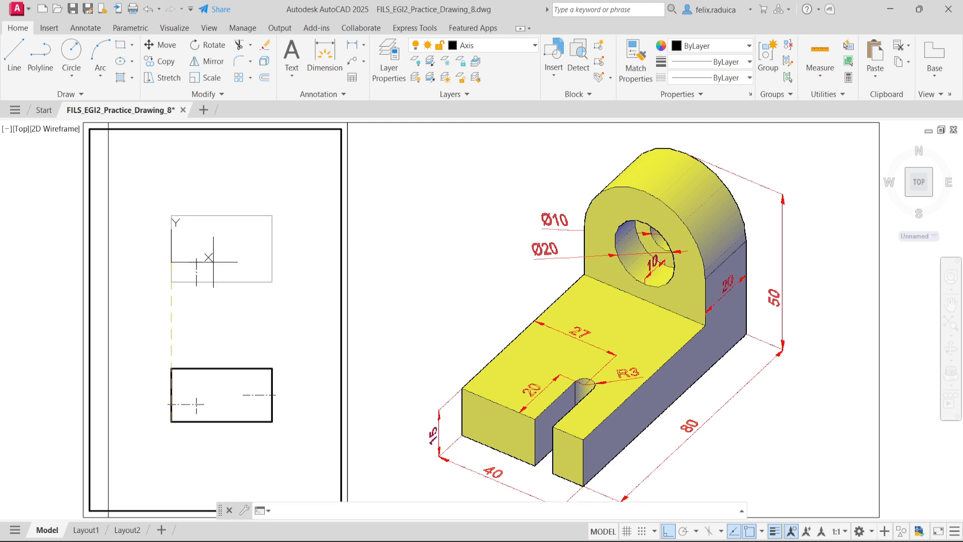
{"action": "key", "text": "Return"}
{"action": "type", "text": "m"}
{"action": "key", "text": "Return"}
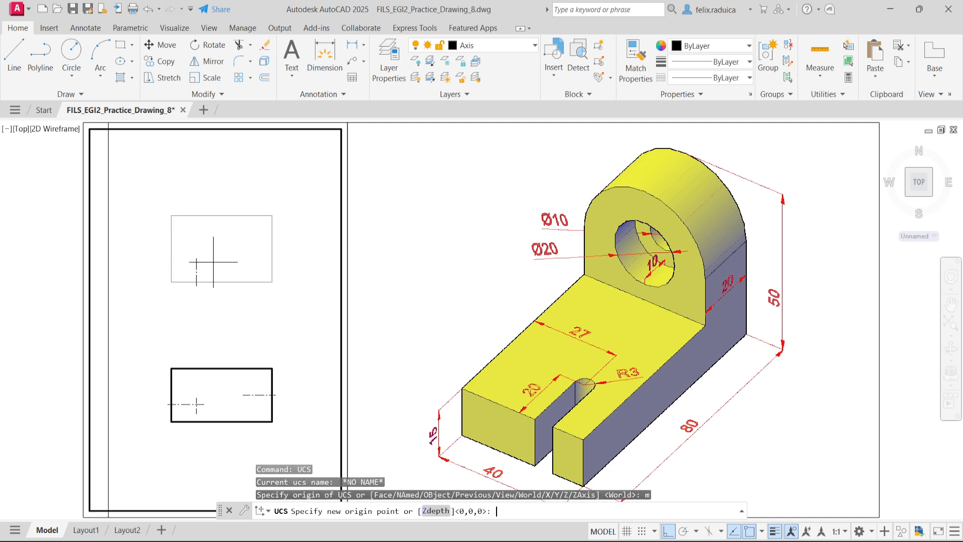
{"action": "left_click", "coordinate": [272, 216]}
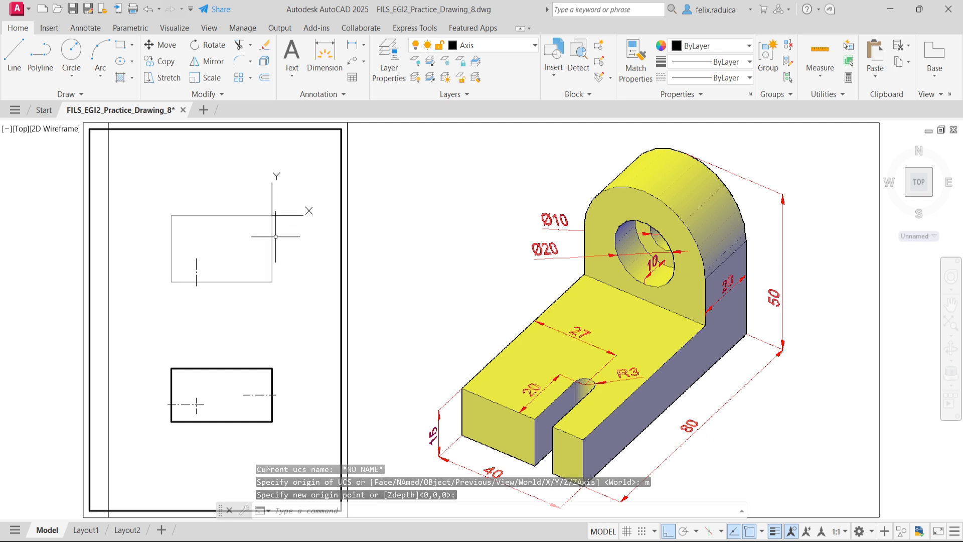
Draw a 26 mm horizontal axis line leftward from point 3,-20 across the upper rectangle's right edge.
{"action": "type", "text": "l"}
{"action": "key", "text": "Return"}
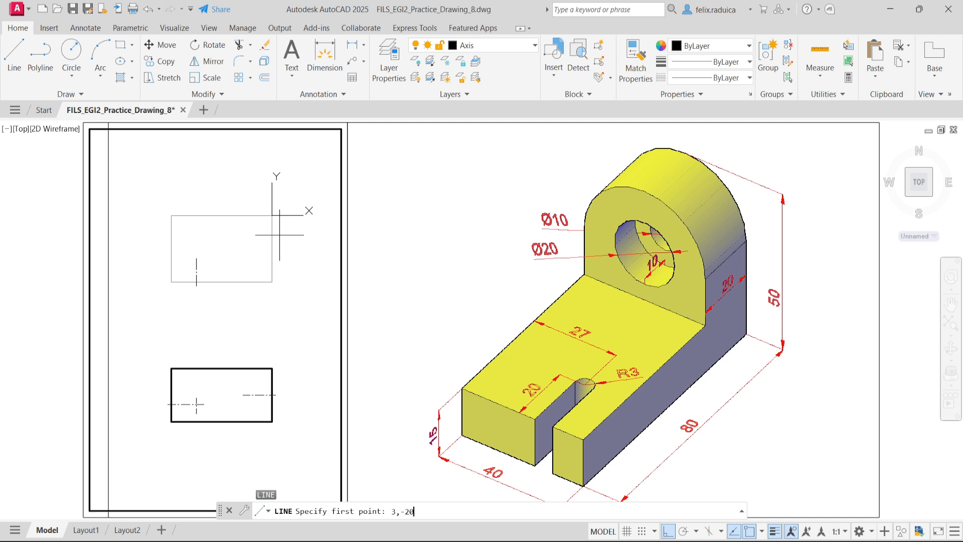
{"action": "key", "text": "Return"}
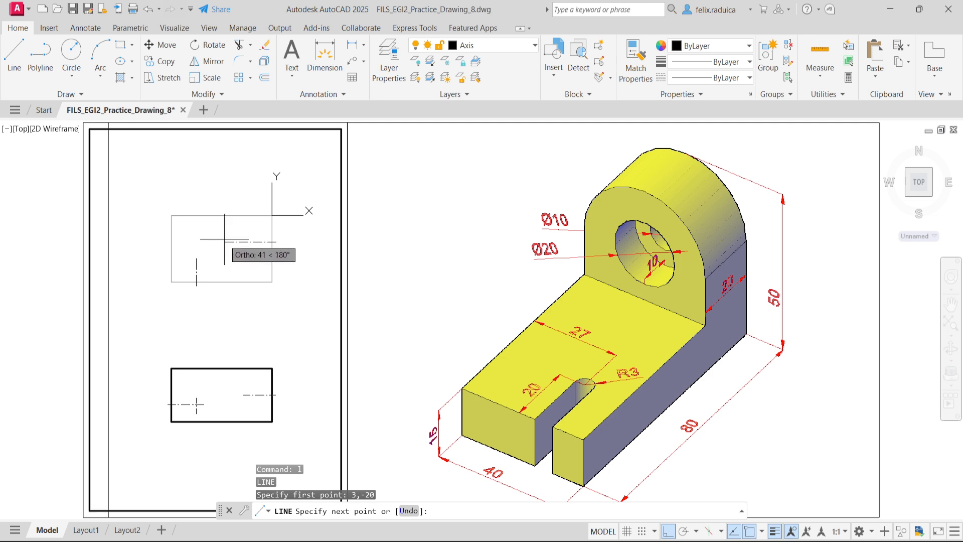
{"action": "type", "text": "26"}
{"action": "key", "text": "Return"}
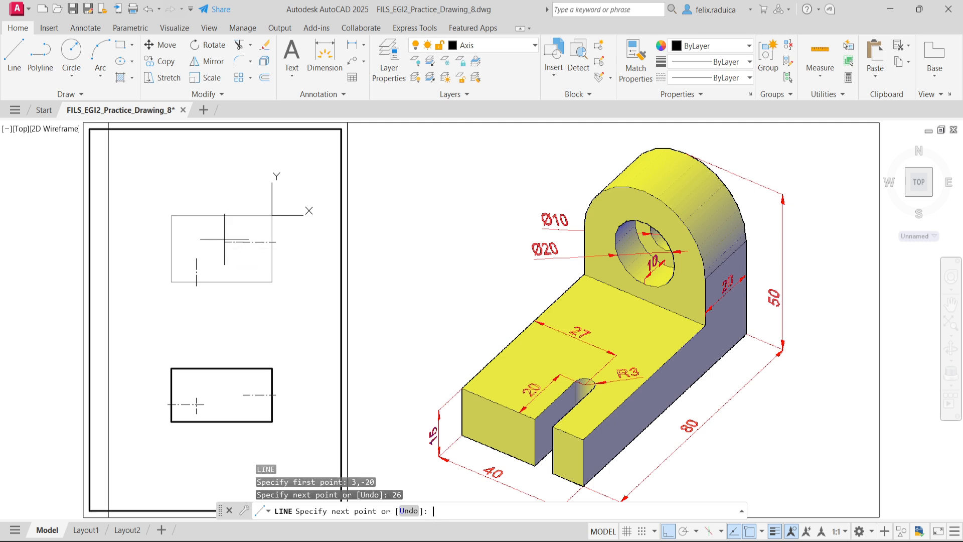
{"action": "key", "text": "Return"}
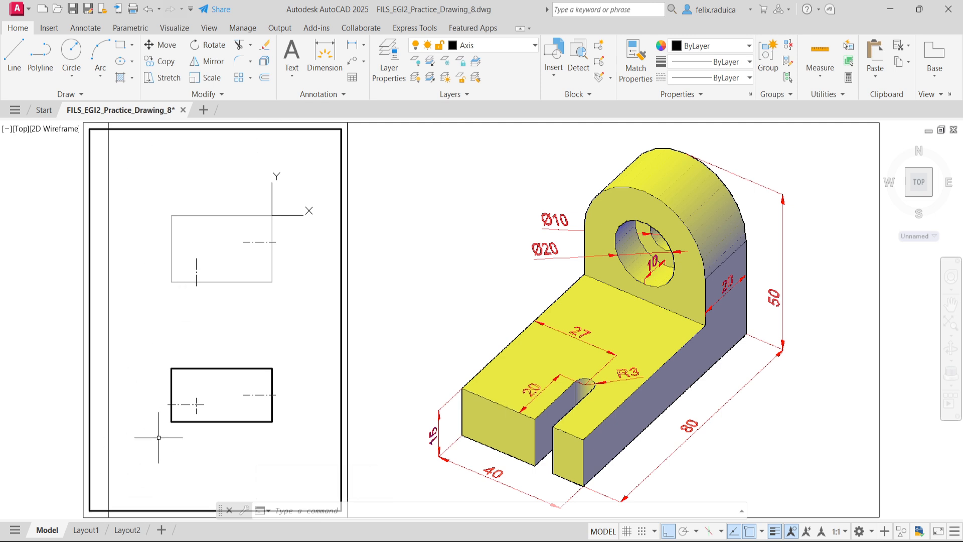
Move the UCS origin to the bottom-left corner of the lower rectangle.
{"action": "type", "text": "ucs"}
{"action": "key", "text": "Return"}
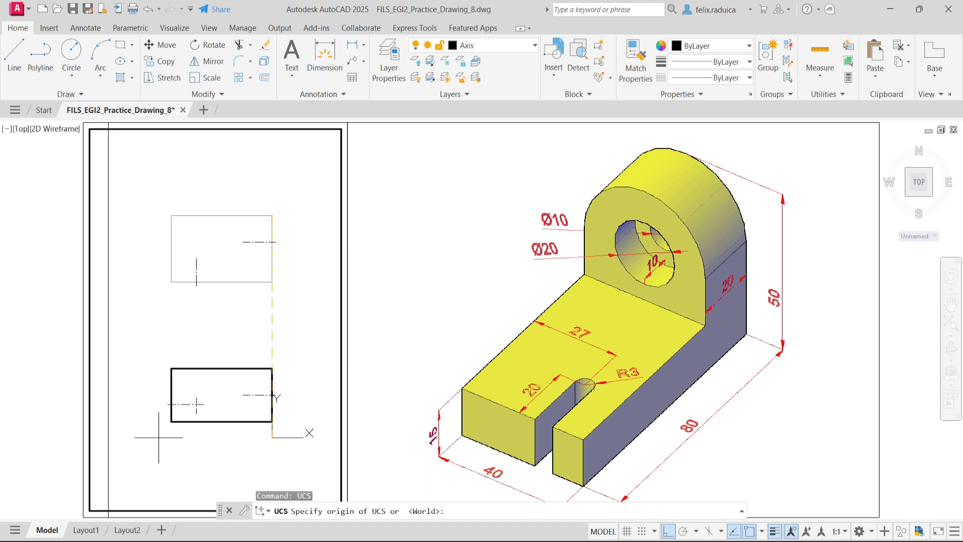
{"action": "type", "text": "m"}
{"action": "key", "text": "Return"}
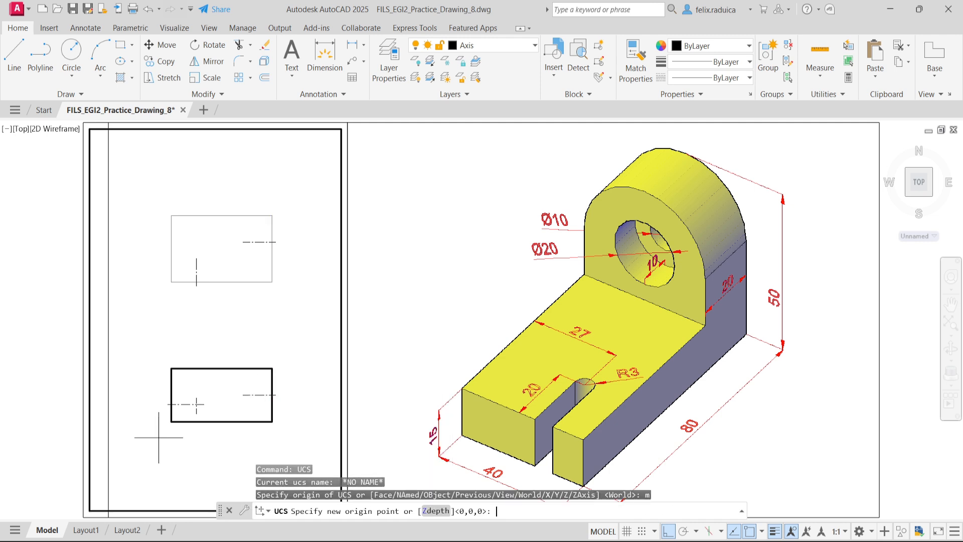
{"action": "left_click", "coordinate": [171, 421]}
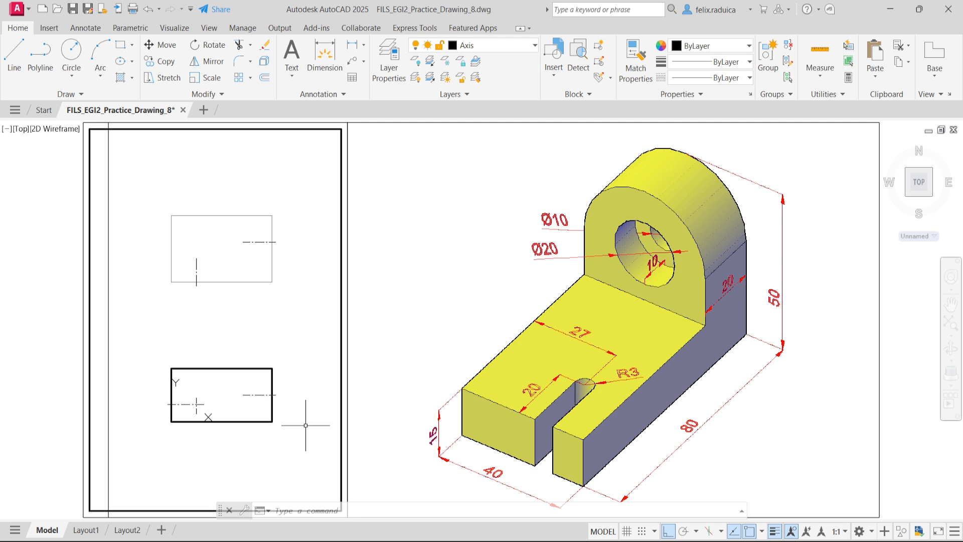
Make the Thick layer the current layer.
{"action": "type", "text": "LA"}
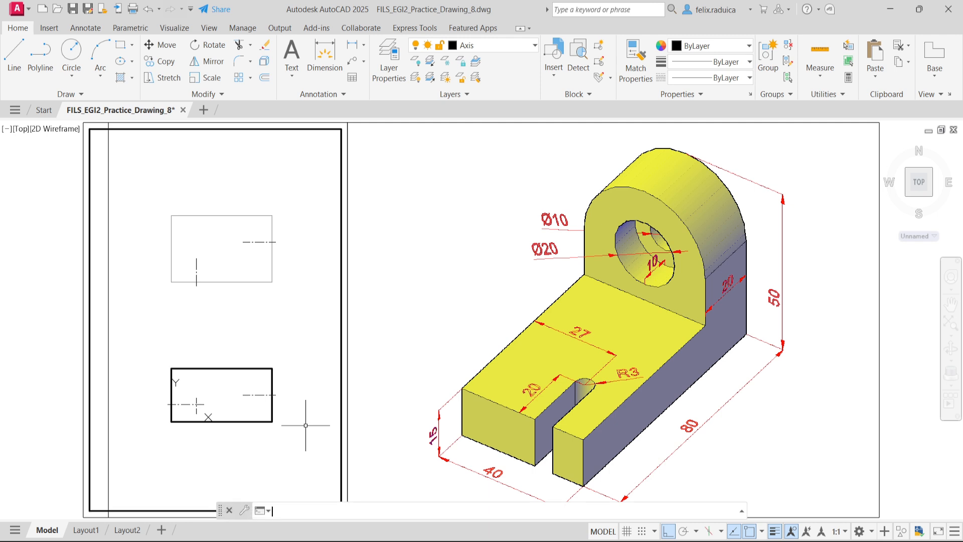
{"action": "key", "text": "Return"}
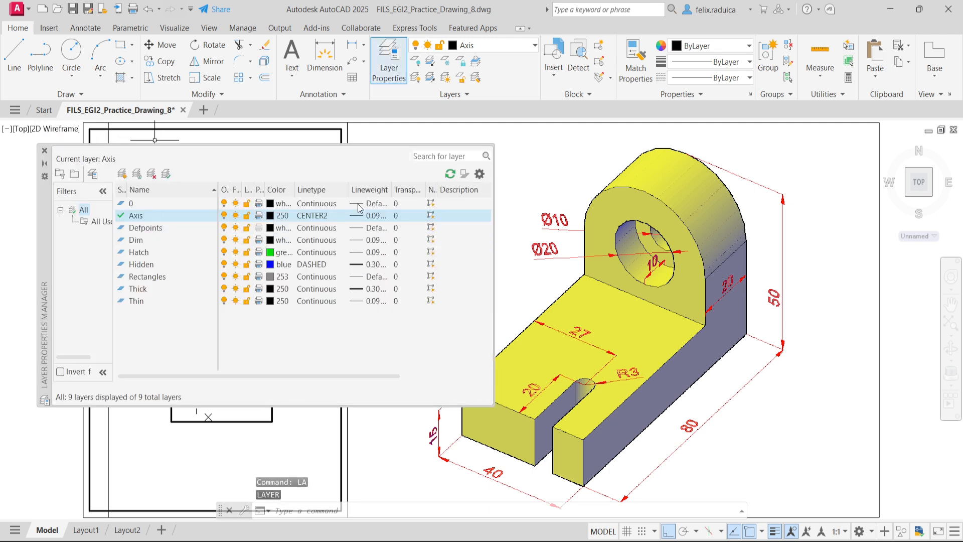
{"action": "double_click", "coordinate": [154, 288]}
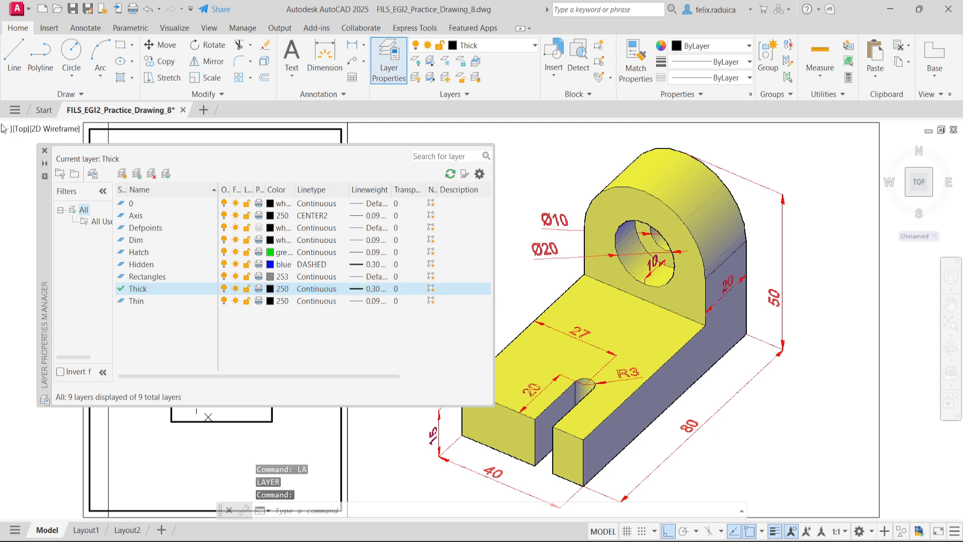
{"action": "left_click", "coordinate": [44, 151]}
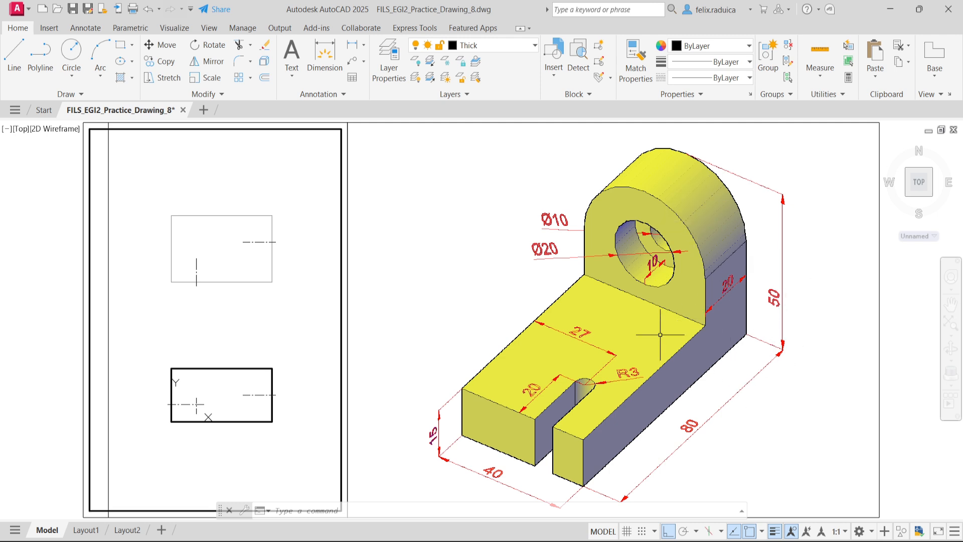
Explode the lower view's thick outline rectangle into separate lines.
{"action": "left_click", "coordinate": [228, 422]}
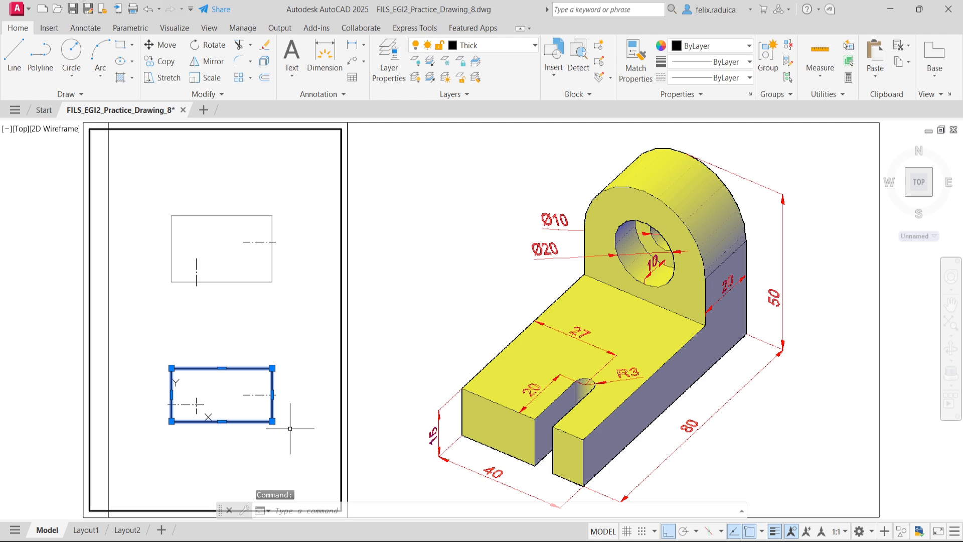
{"action": "type", "text": "e"}
{"action": "key", "text": "Return"}
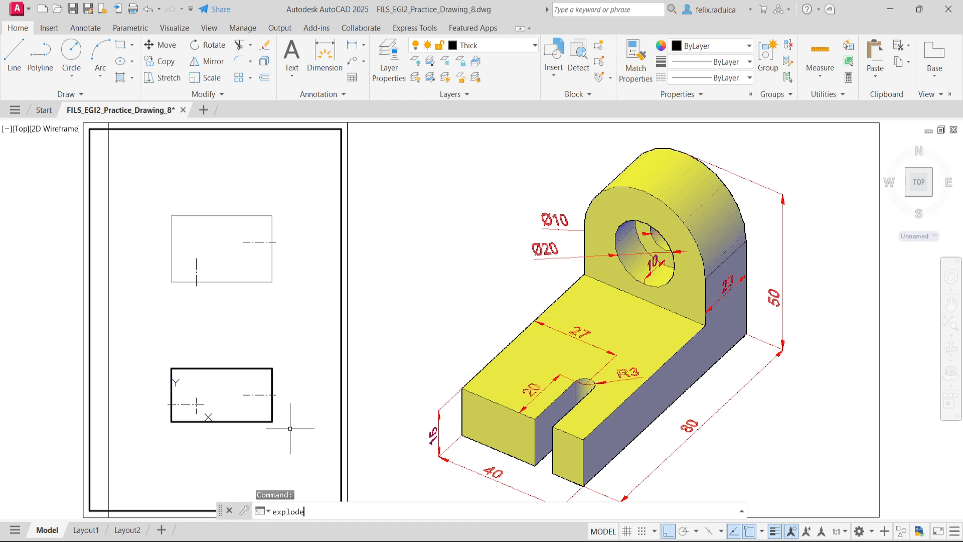
{"action": "left_click", "coordinate": [271, 409]}
{"action": "key", "text": "Escape"}
Offset the lower view's right edge 20 mm inward, toward the slot.
{"action": "type", "text": "offset"}
{"action": "key", "text": "Return"}
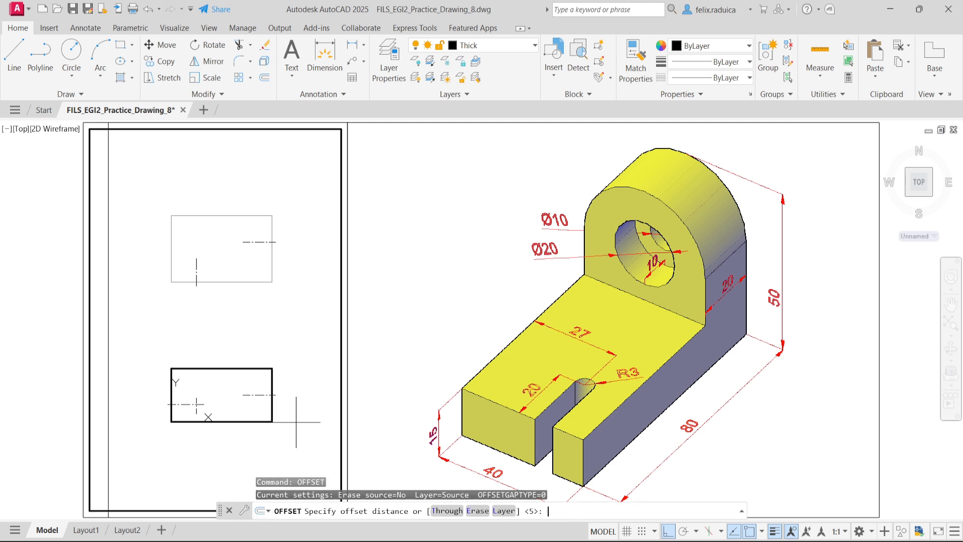
{"action": "key", "text": "Return"}
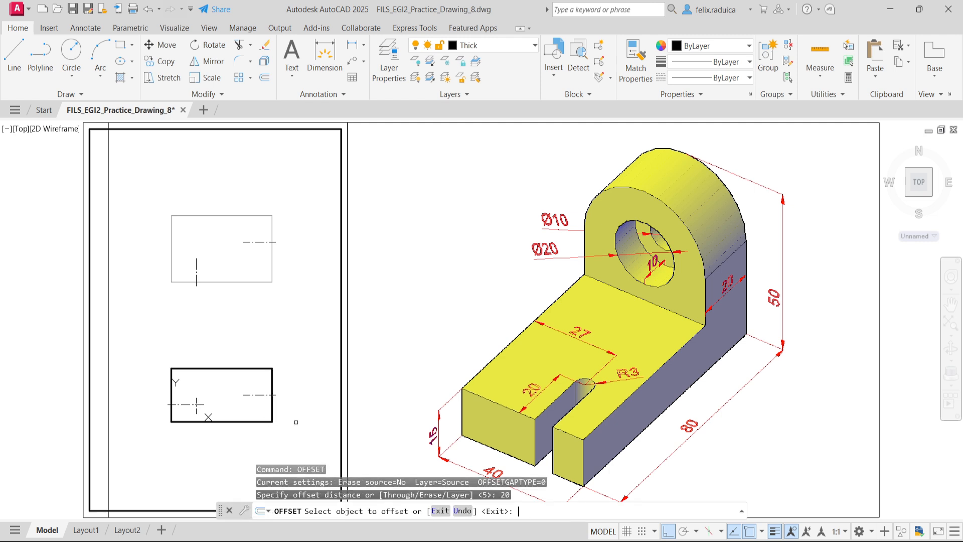
{"action": "left_click", "coordinate": [271, 406]}
{"action": "left_click", "coordinate": [256, 408]}
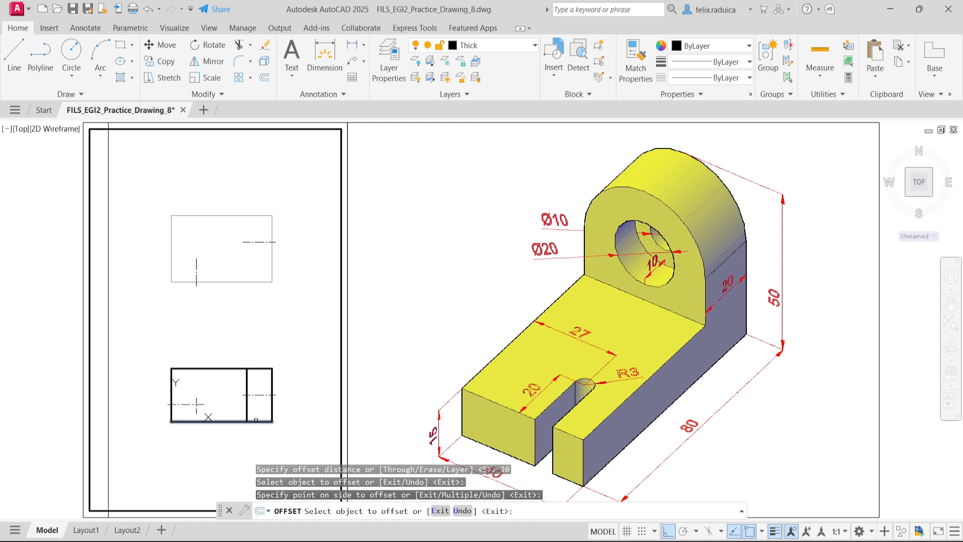
{"action": "key", "text": "Return"}
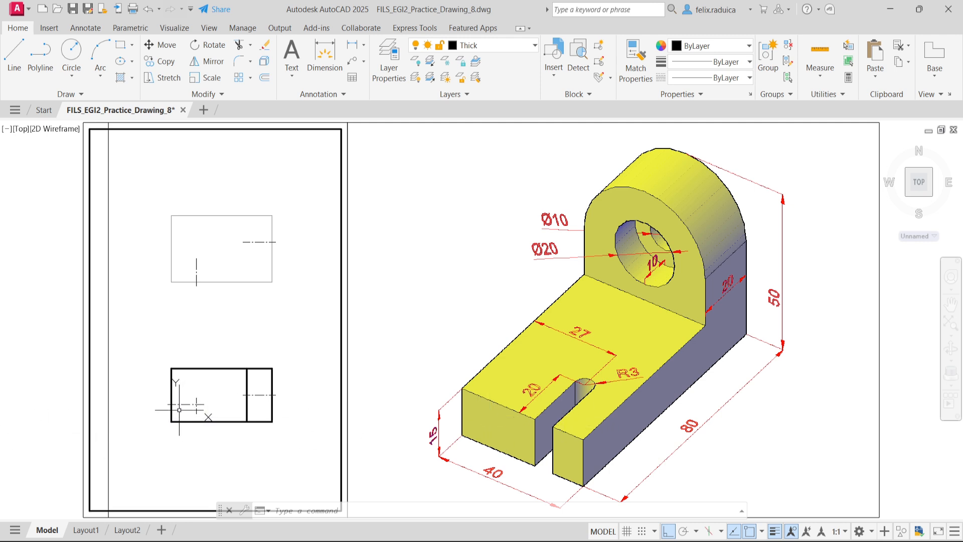
Draw a thick horizontal line along the slot axis from the lower view's left edge to the intersection with the short vertical axis.
{"action": "scroll", "coordinate": [173, 408], "scroll_direction": "up", "scroll_amount": 2}
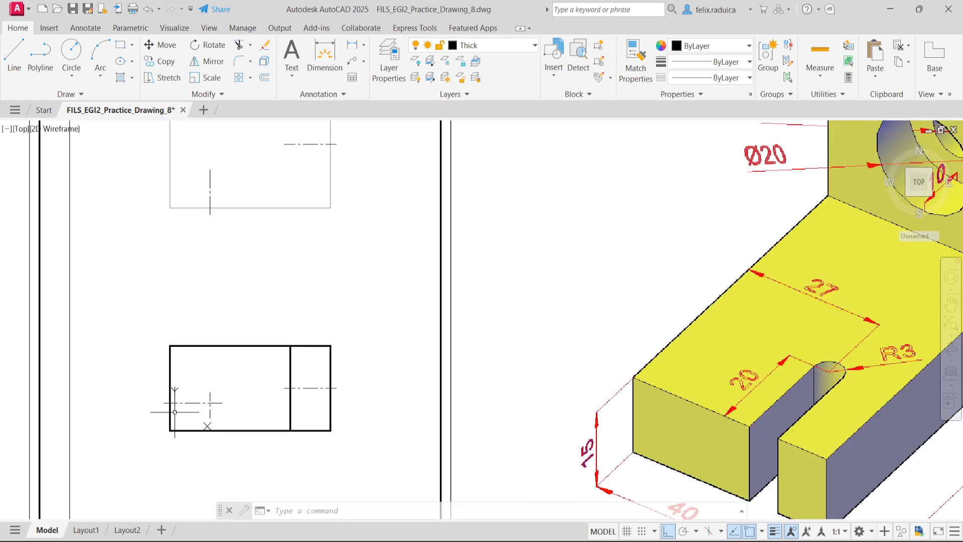
{"action": "key", "text": "Return"}
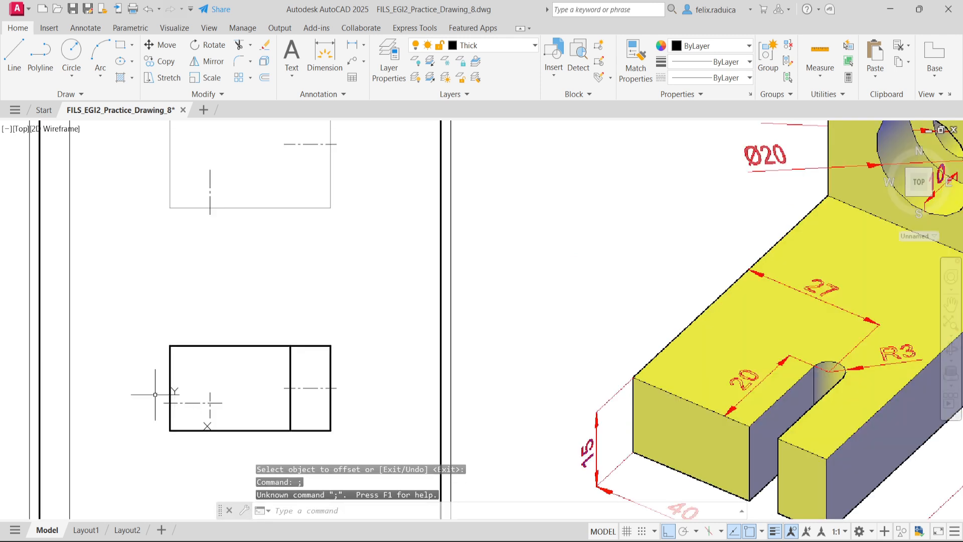
{"action": "key", "text": "Escape"}
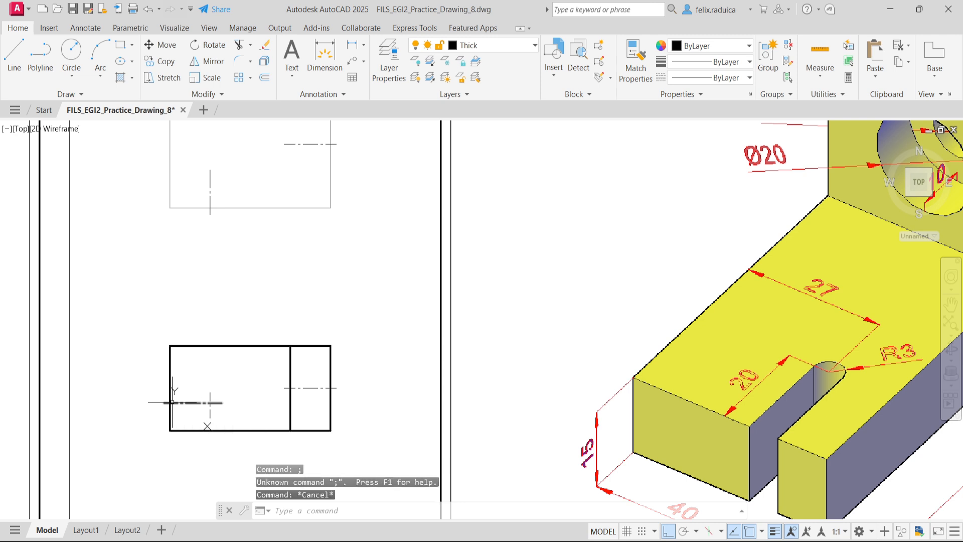
{"action": "type", "text": "l"}
{"action": "key", "text": "Return"}
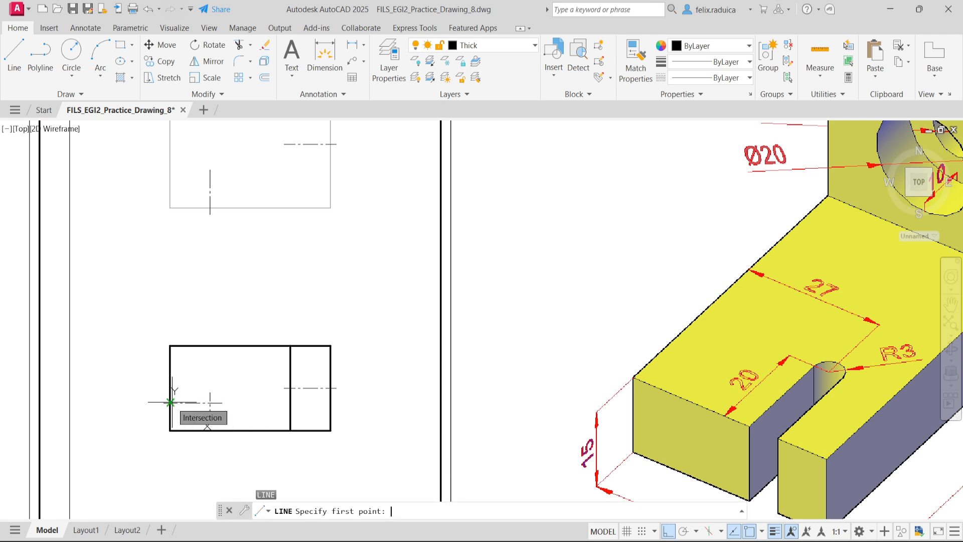
{"action": "scroll", "coordinate": [171, 402], "scroll_direction": "up", "scroll_amount": 2}
{"action": "left_click", "coordinate": [168, 404]}
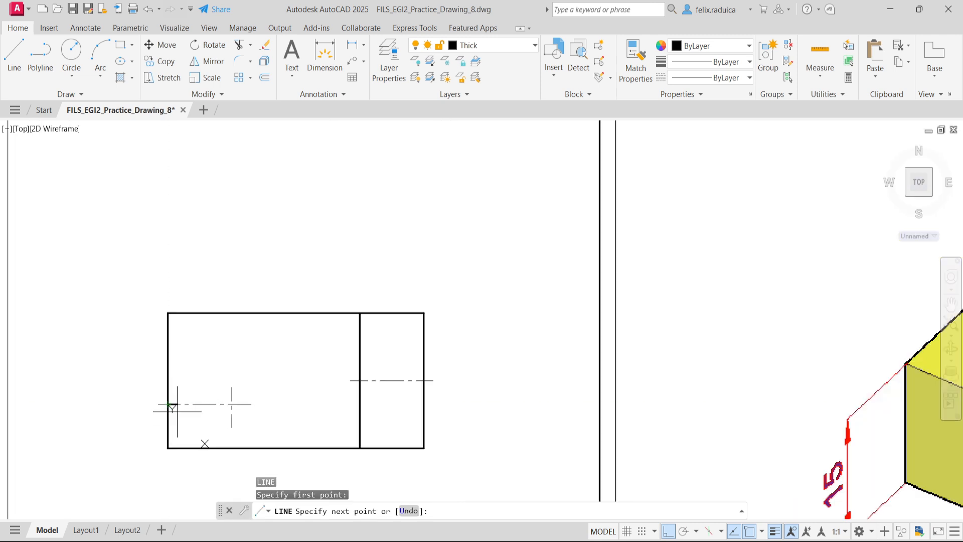
{"action": "left_click", "coordinate": [231, 404]}
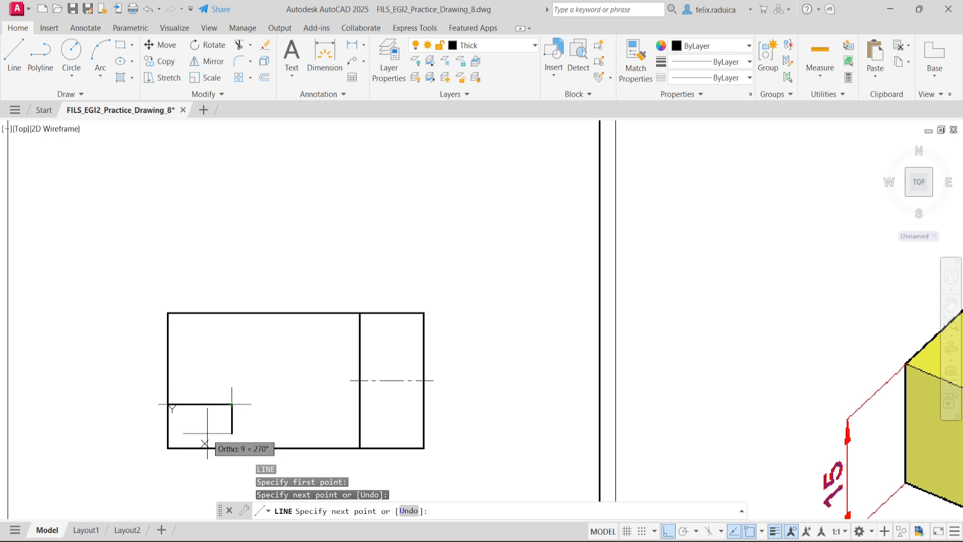
{"action": "key", "text": "Return"}
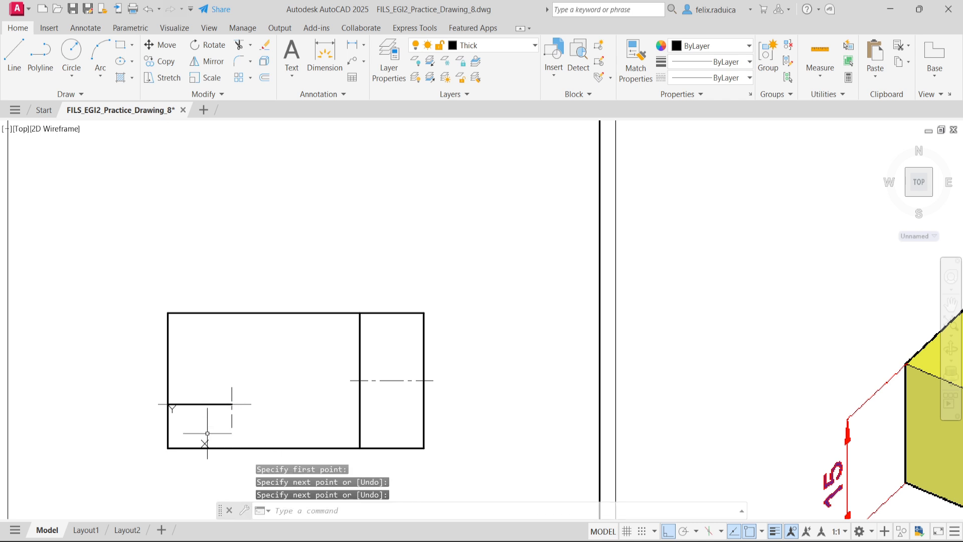
Offset the thick slot centre line 3 mm upward and 3 mm downward to form the slot's sides.
{"action": "type", "text": "f"}
{"action": "type", "text": "ffset"}
{"action": "key", "text": "Return"}
{"action": "type", "text": "3"}
{"action": "key", "text": "Return"}
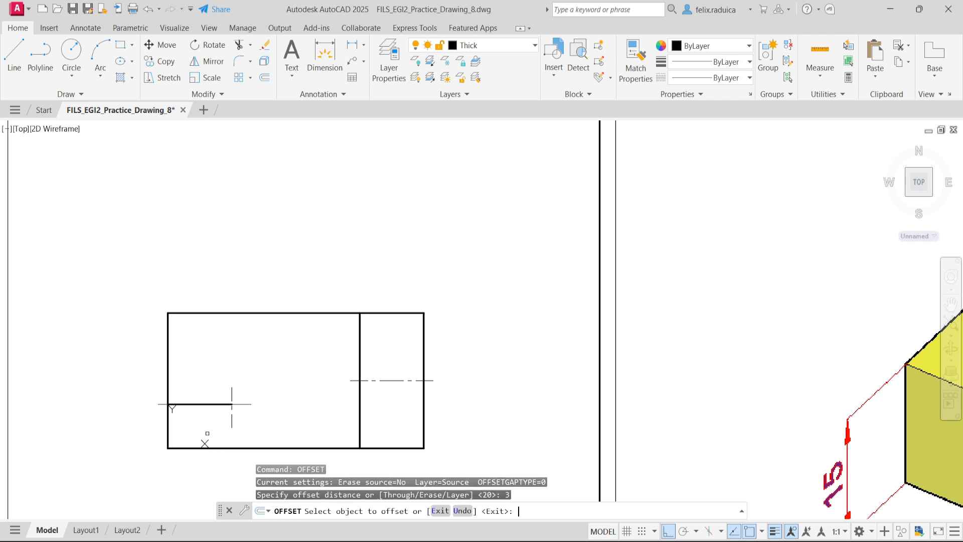
{"action": "left_click", "coordinate": [198, 404]}
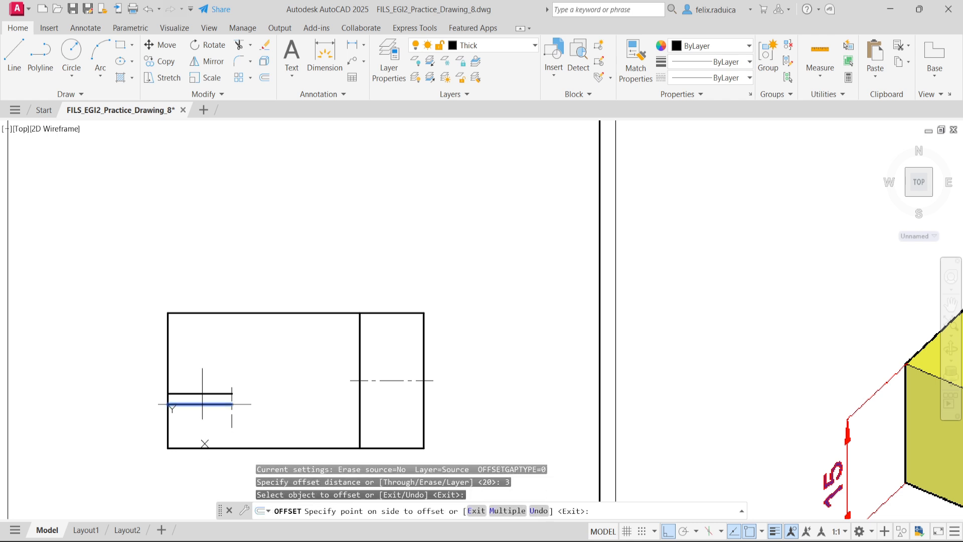
{"action": "left_click", "coordinate": [208, 401]}
{"action": "left_click", "coordinate": [211, 403]}
{"action": "left_click", "coordinate": [213, 421]}
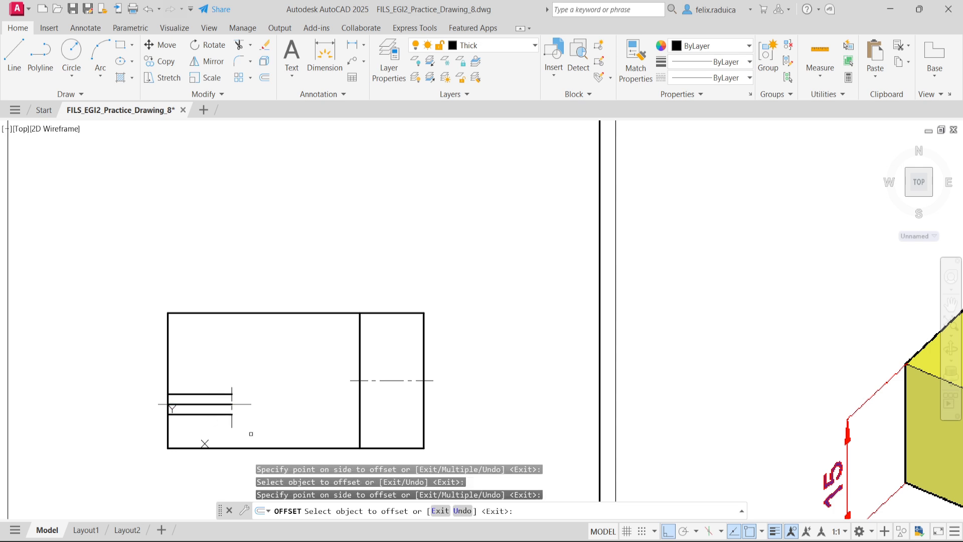
{"action": "middle_click", "coordinate": [263, 415]}
{"action": "middle_click", "coordinate": [262, 415]}
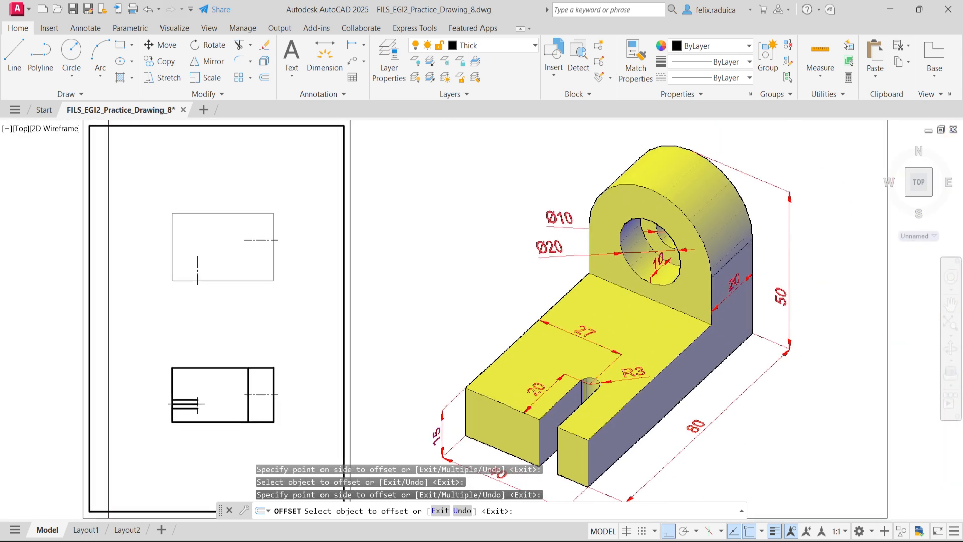
{"action": "key", "text": "Escape"}
Delete the thick middle line lying on the slot axis between the two slot sides.
{"action": "scroll", "coordinate": [141, 401], "scroll_direction": "up", "scroll_amount": 2}
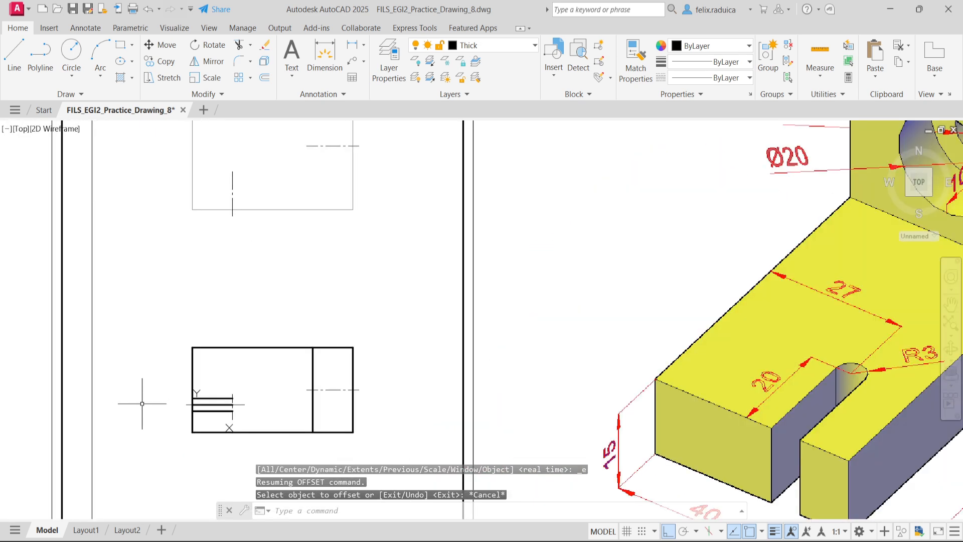
{"action": "left_click", "coordinate": [213, 403]}
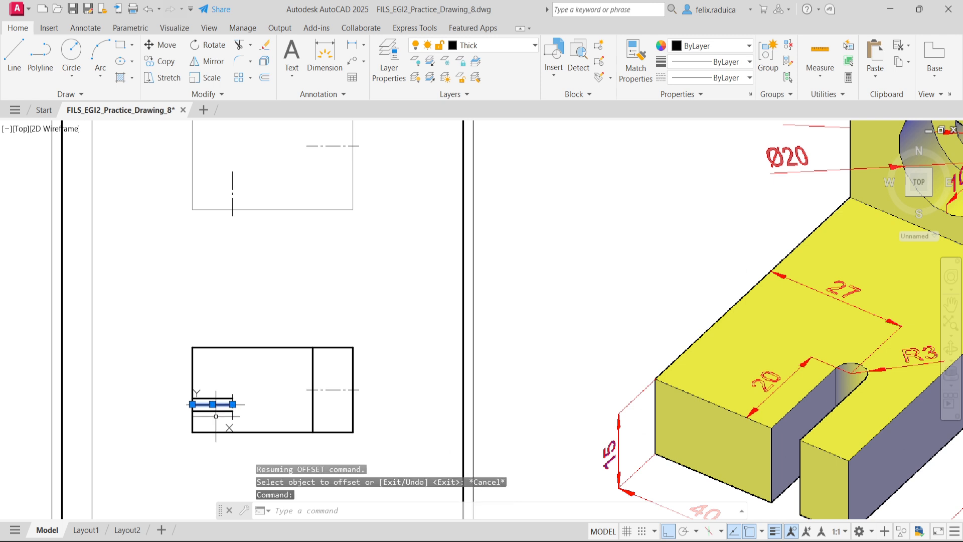
{"action": "key", "text": "Delete"}
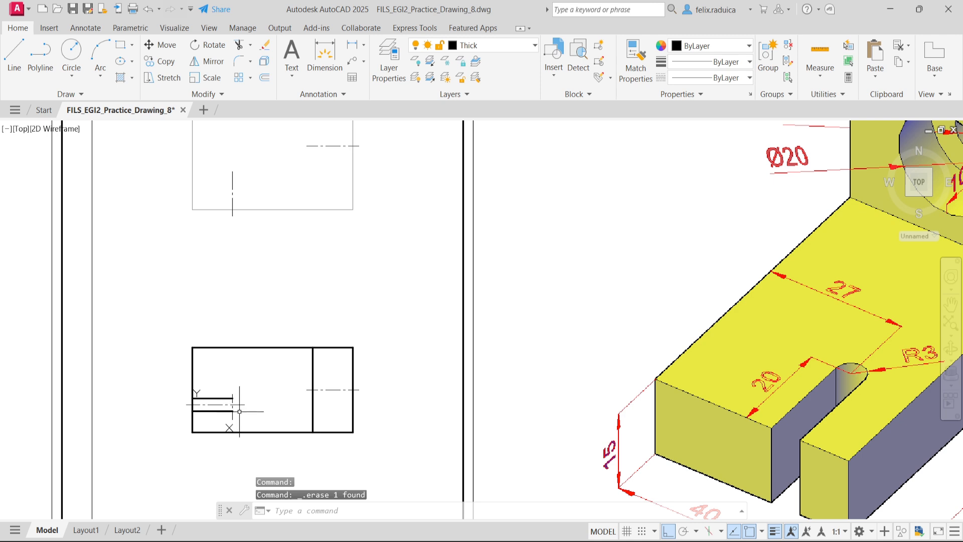
Draw a circle of radius 3 centred on the intersection of the slot axes in the lower view.
{"action": "type", "text": "c"}
{"action": "key", "text": "Return"}
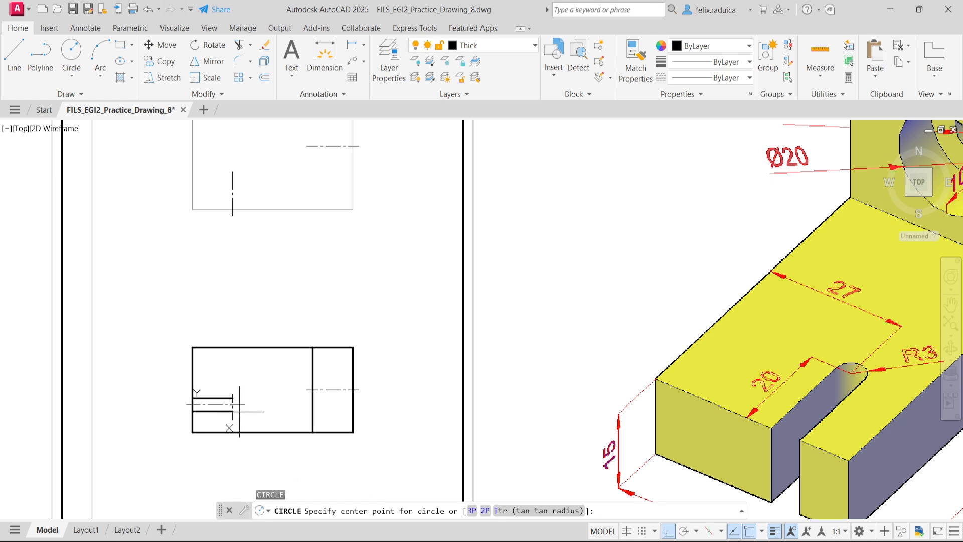
{"action": "left_click", "coordinate": [232, 404]}
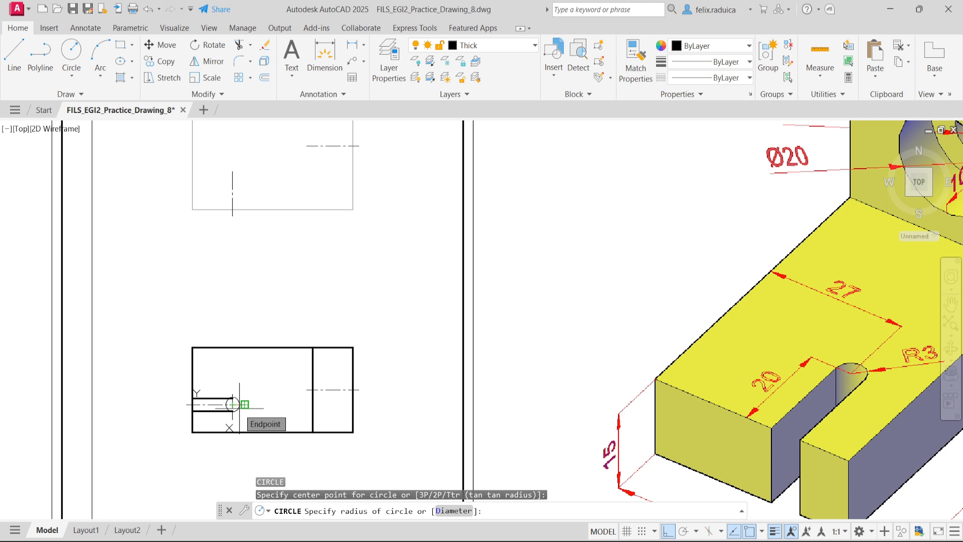
{"action": "type", "text": "3"}
{"action": "key", "text": "Return"}
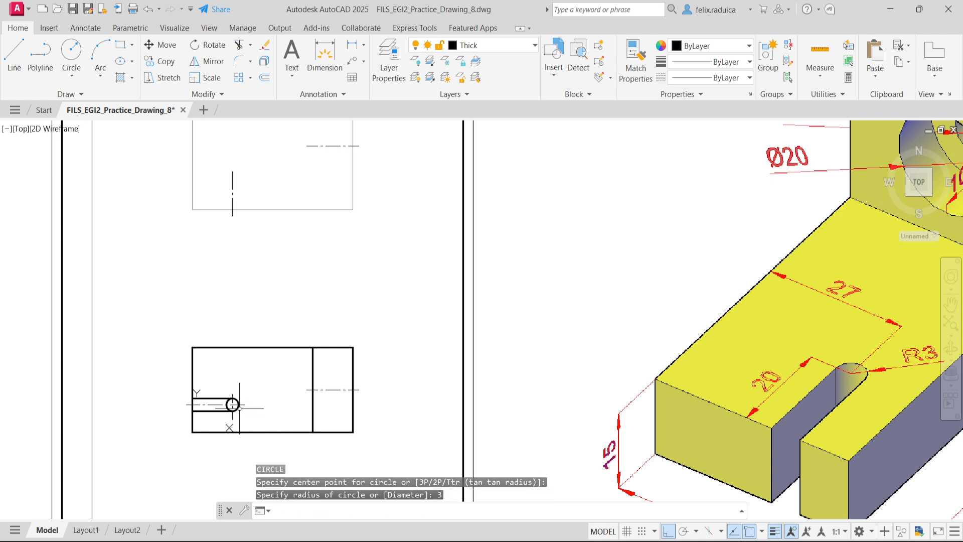
Trim away the circle's left half inside the slot, keeping the rounded slot end.
{"action": "type", "text": "tr"}
{"action": "key", "text": "Return"}
{"action": "scroll", "coordinate": [239, 407], "scroll_direction": "up", "scroll_amount": 2}
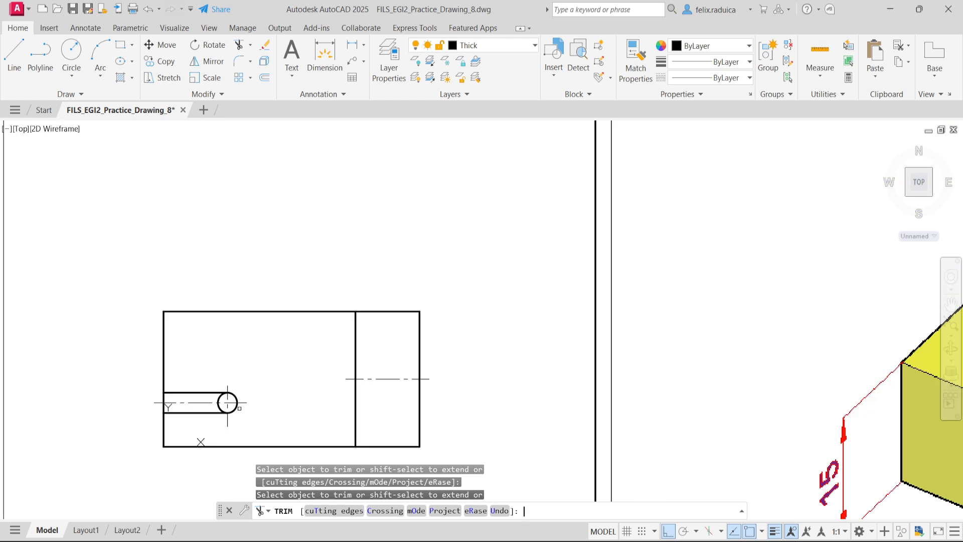
{"action": "left_click", "coordinate": [224, 402]}
{"action": "key", "text": "Return"}
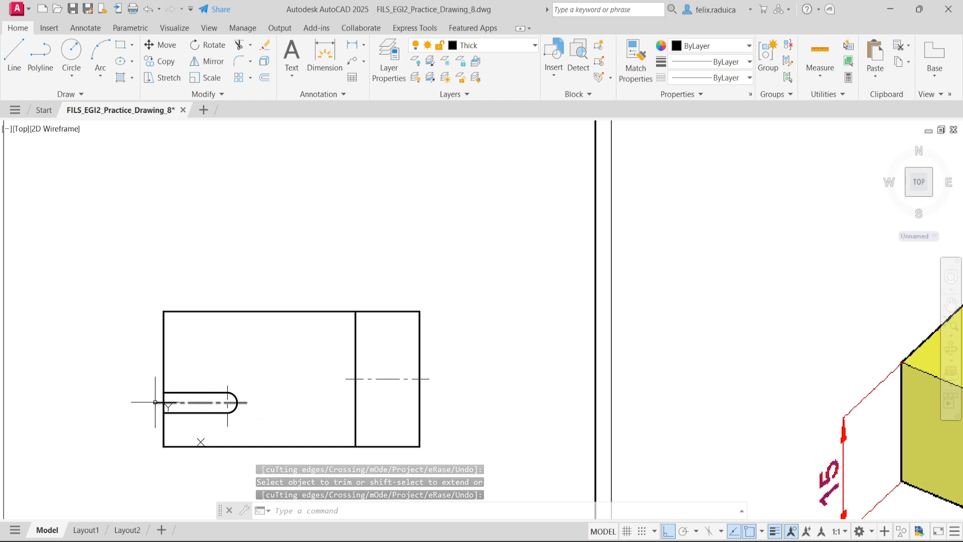
Trim the lower view's left edge between the two slot sides to open the slot.
{"action": "type", "text": "tr"}
{"action": "key", "text": "Return"}
{"action": "scroll", "coordinate": [160, 401], "scroll_direction": "up", "scroll_amount": 2}
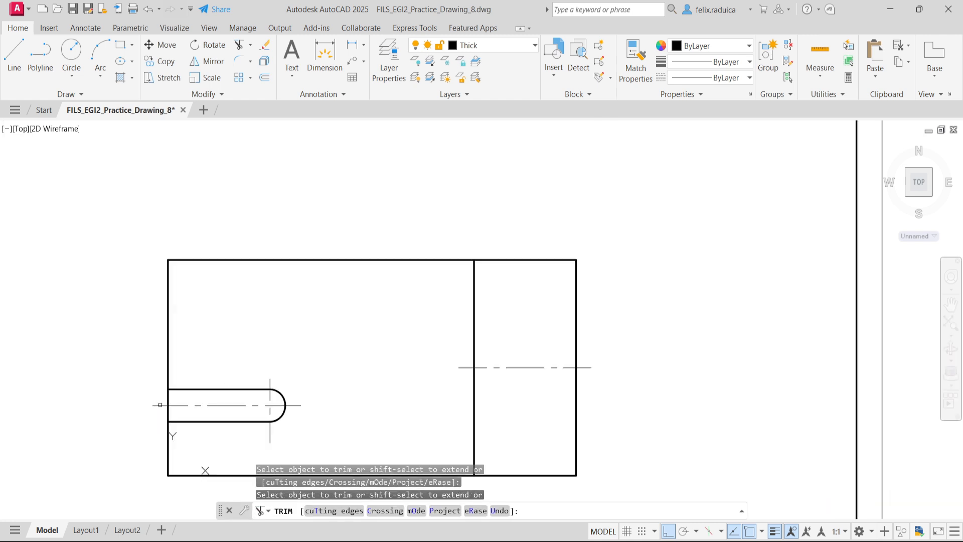
{"action": "mouse_move", "coordinate": [185, 398]}
{"action": "left_mouse_down"}
{"action": "mouse_move", "coordinate": [153, 398]}
{"action": "mouse_move", "coordinate": [182, 417]}
{"action": "mouse_move", "coordinate": [151, 417]}
{"action": "left_mouse_up"}
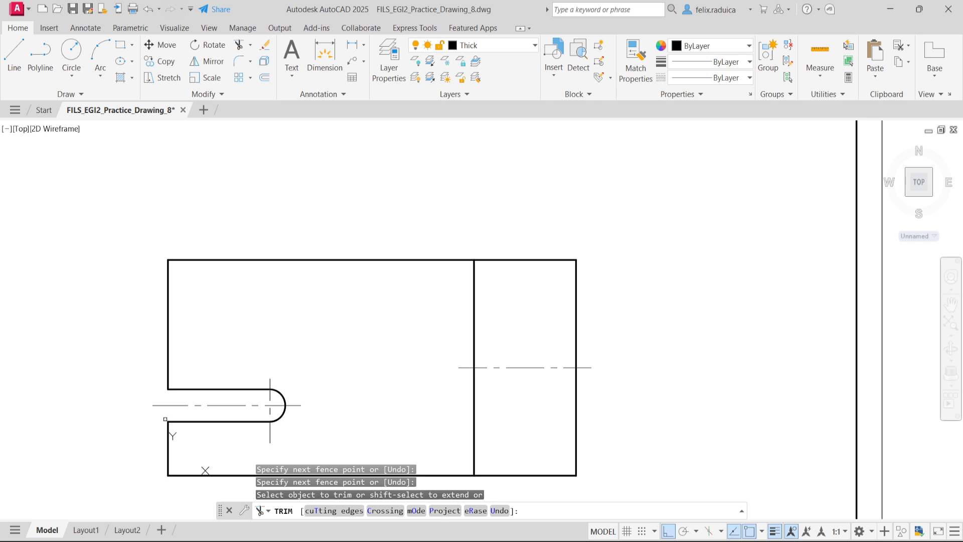
{"action": "scroll", "coordinate": [251, 386], "scroll_direction": "down", "scroll_amount": 1}
{"action": "middle_click", "coordinate": [211, 399]}
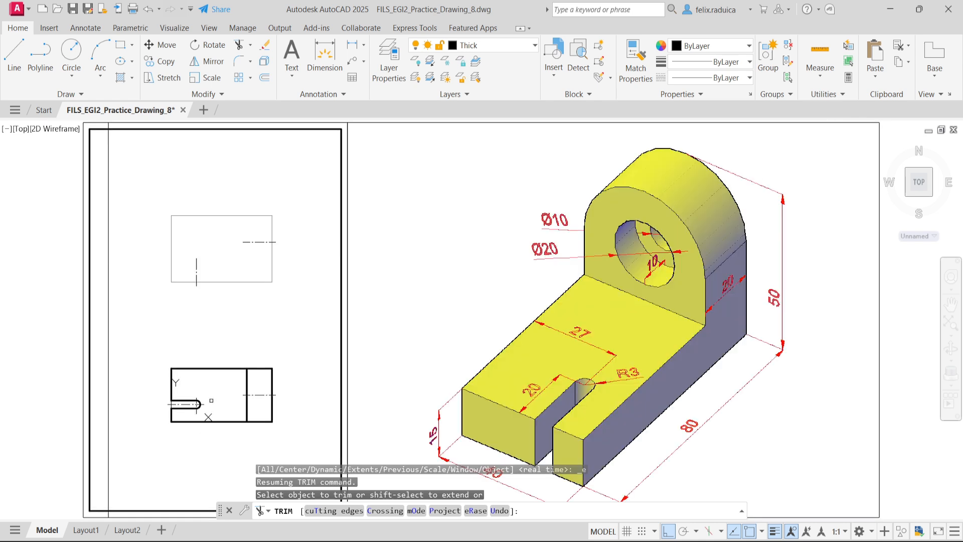
{"action": "mouse_move", "coordinate": [592, 541]}
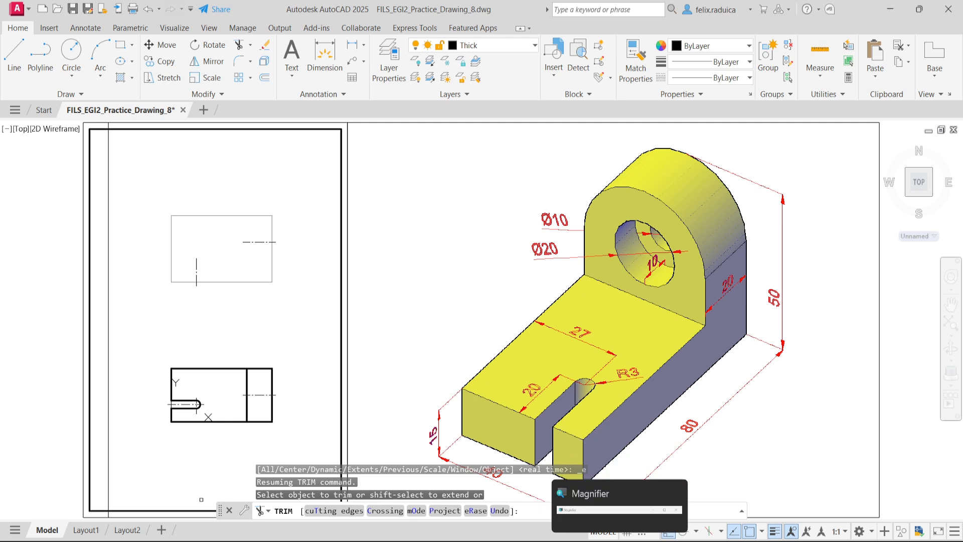
{"action": "key", "text": "Escape"}
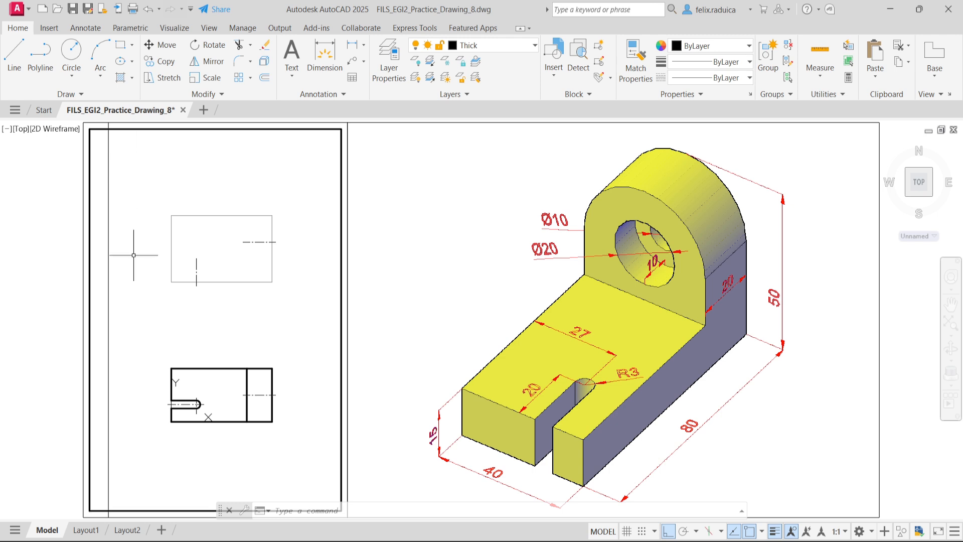
Move the UCS origin to the bottom-left corner of the upper rectangle.
{"action": "type", "text": "ucs"}
{"action": "key", "text": "Return"}
{"action": "type", "text": "m"}
{"action": "key", "text": "Return"}
{"action": "left_click", "coordinate": [171, 282]}
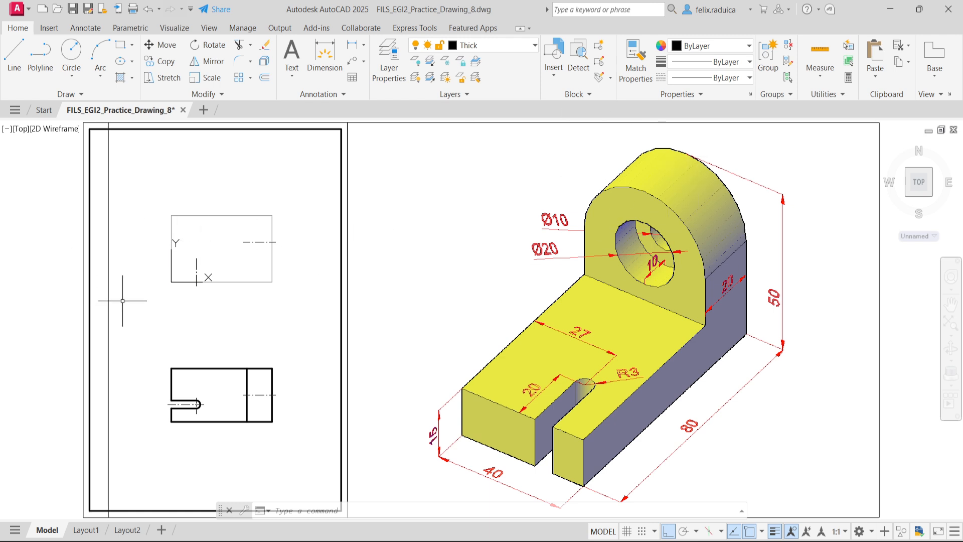
Start the bracket outline at the upper rectangle's lower-left corner, with a 15 mm line upward and a 60 mm line to the right.
{"action": "type", "text": "l"}
{"action": "key", "text": "Return"}
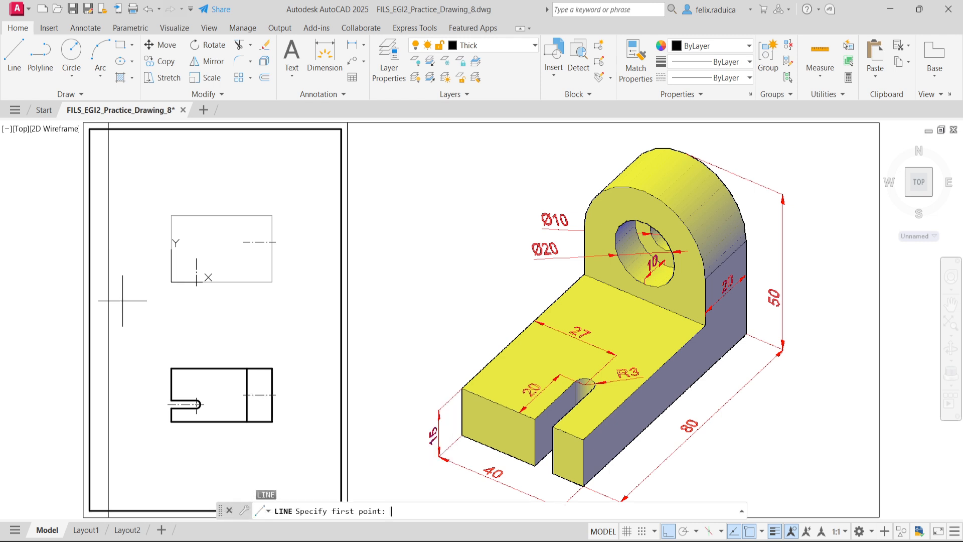
{"action": "left_click", "coordinate": [172, 281]}
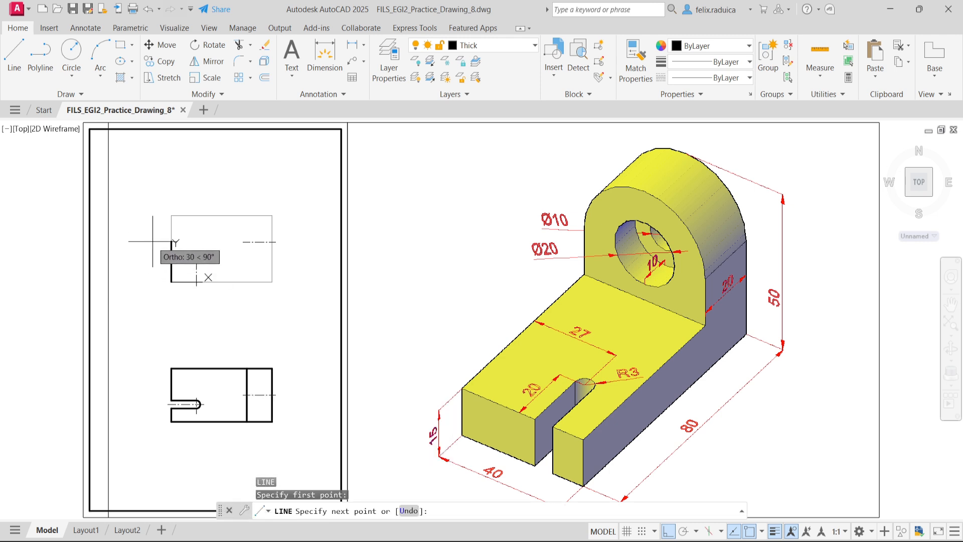
{"action": "key", "text": "Return"}
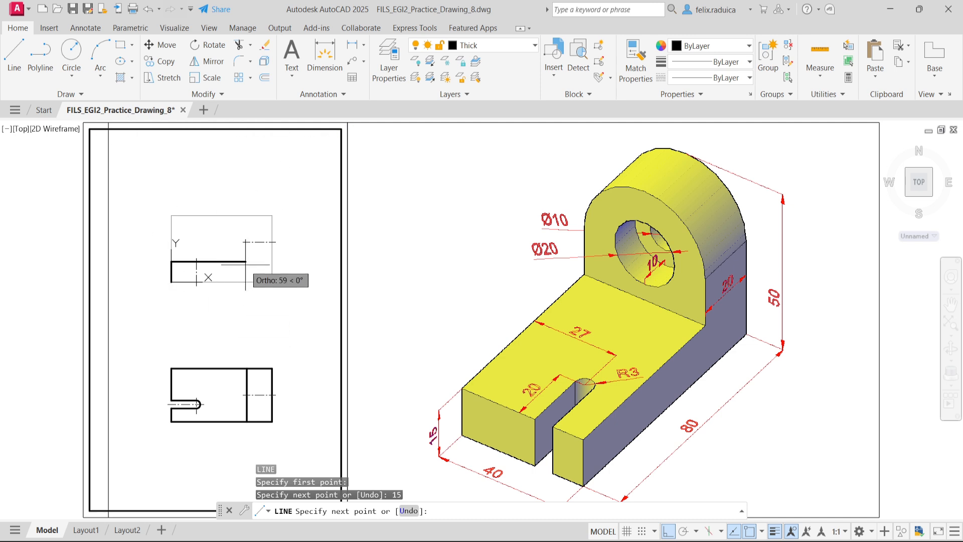
{"action": "type", "text": "0"}
{"action": "key", "text": "Return"}
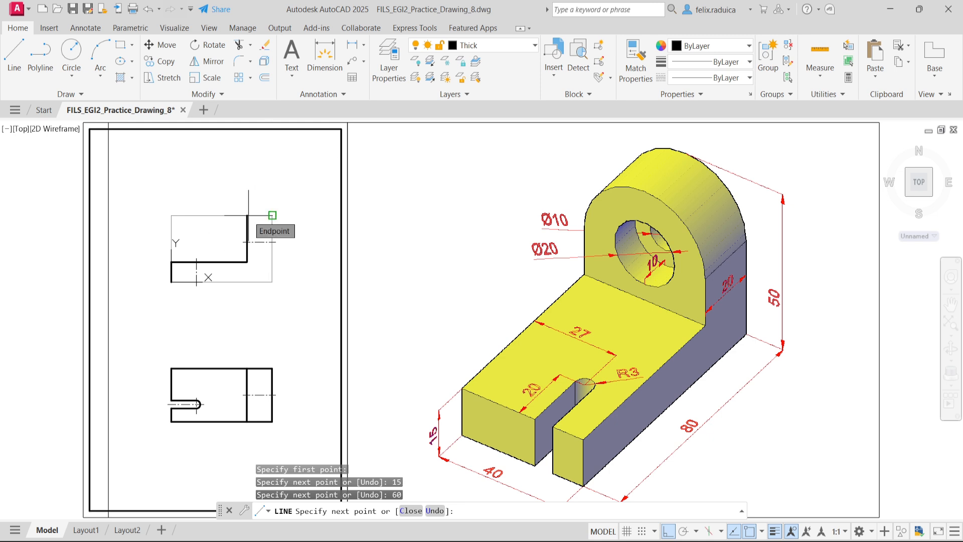
Continue the outline perpendicular to the upper rectangle's top edge, along it to the right corner, down the right edge, and back to the start.
{"action": "key", "text": "Return"}
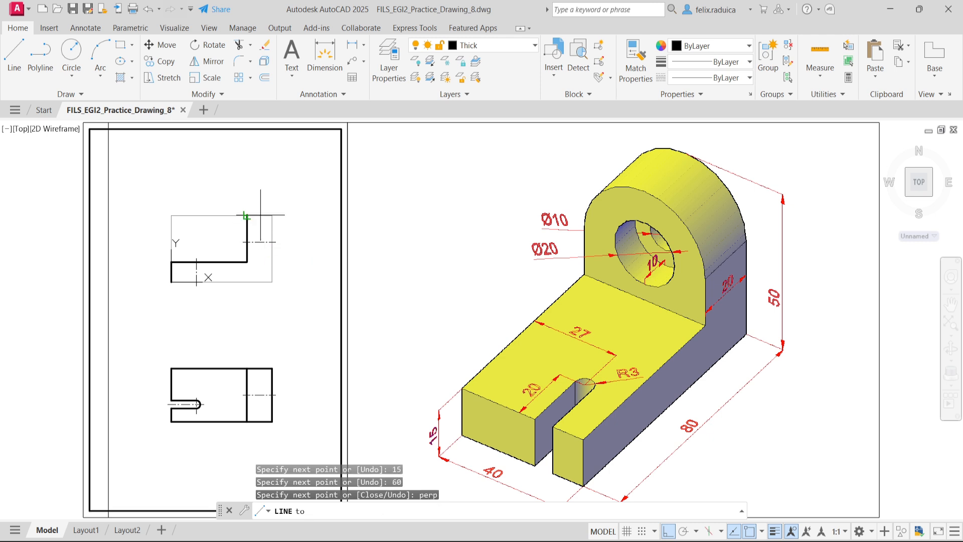
{"action": "left_click", "coordinate": [248, 216]}
{"action": "left_click", "coordinate": [272, 215]}
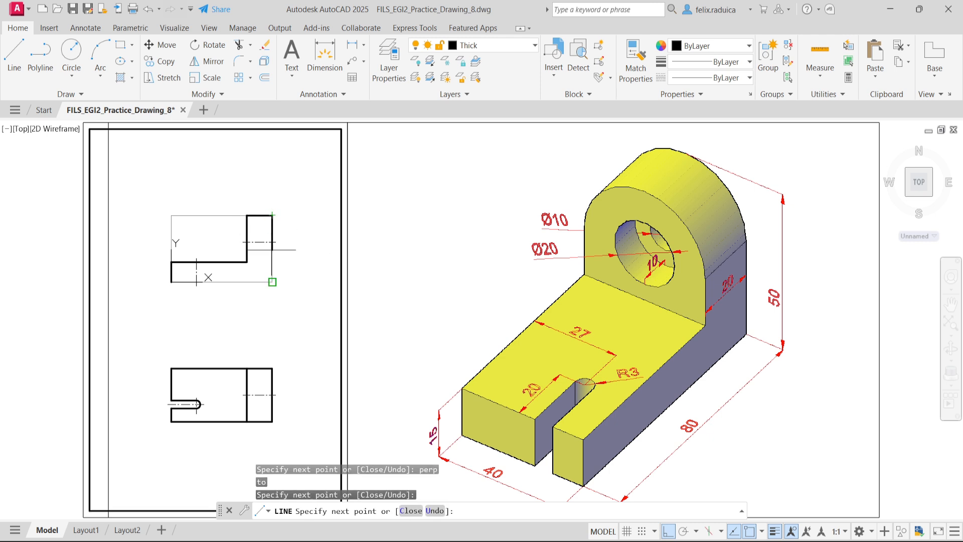
{"action": "left_click", "coordinate": [272, 282]}
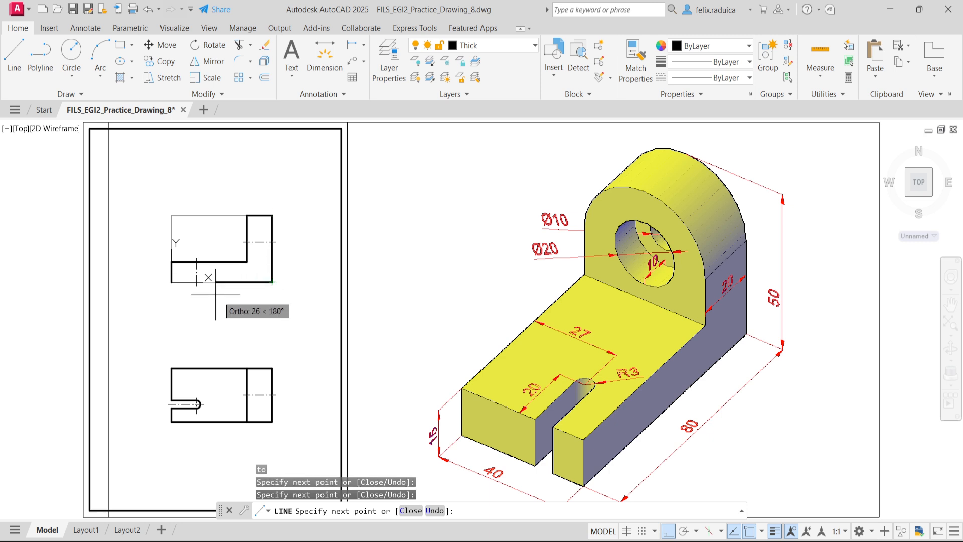
{"action": "left_click", "coordinate": [171, 282]}
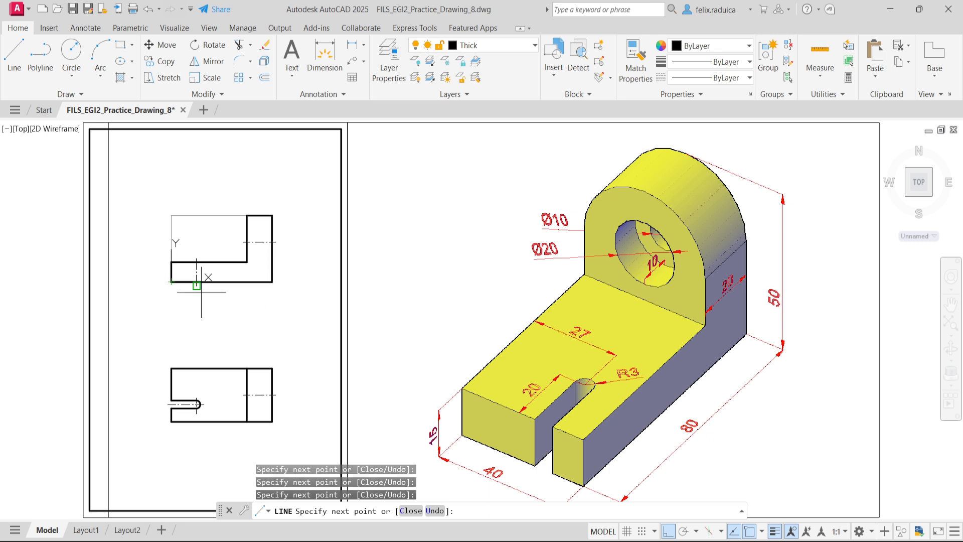
{"action": "key", "text": "Return"}
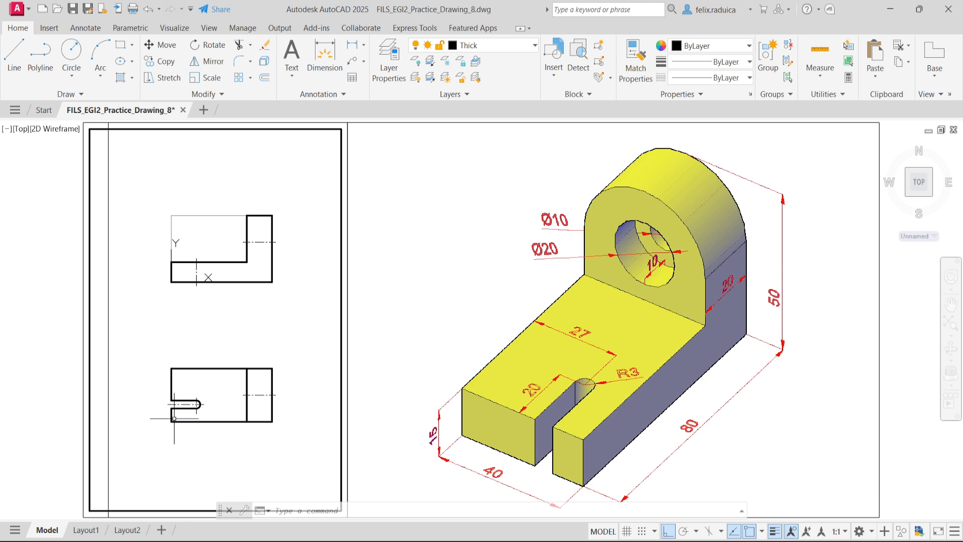
{"action": "type", "text": "ucs"}
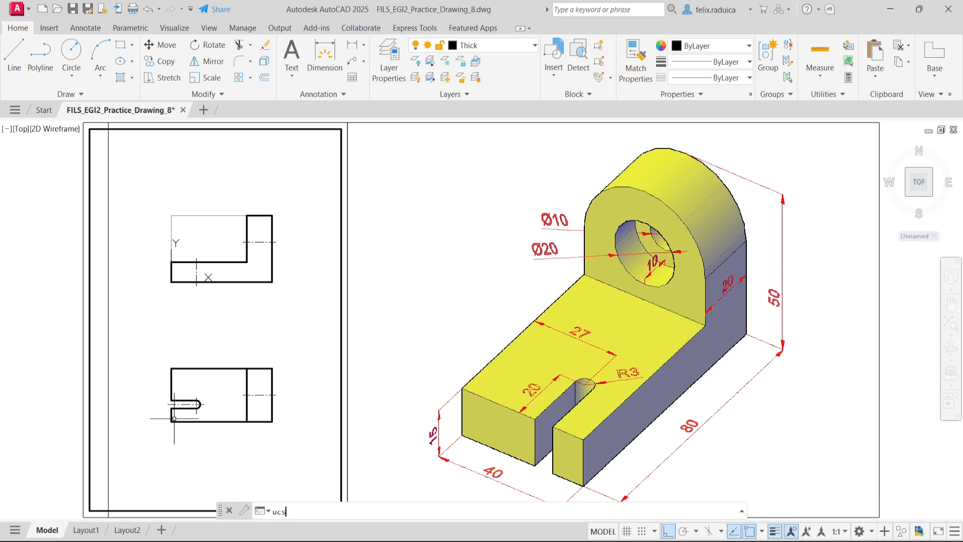
{"action": "key", "text": "Return"}
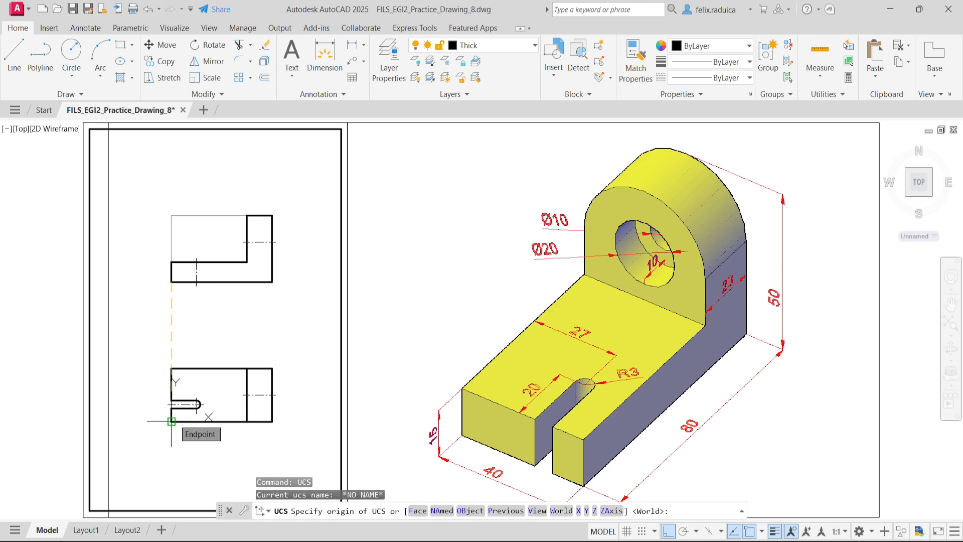
{"action": "type", "text": "m"}
{"action": "key", "text": "Return"}
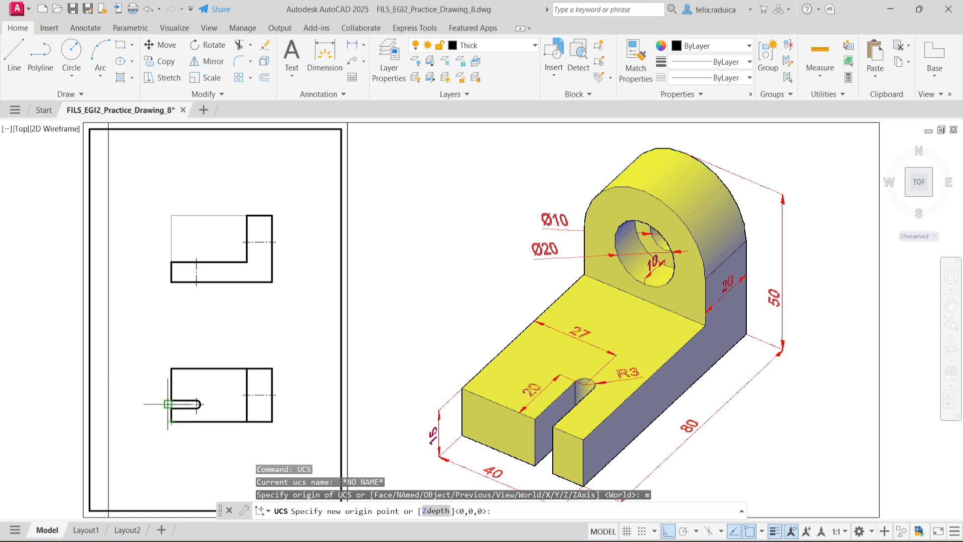
{"action": "scroll", "coordinate": [171, 399], "scroll_direction": "up", "scroll_amount": 2}
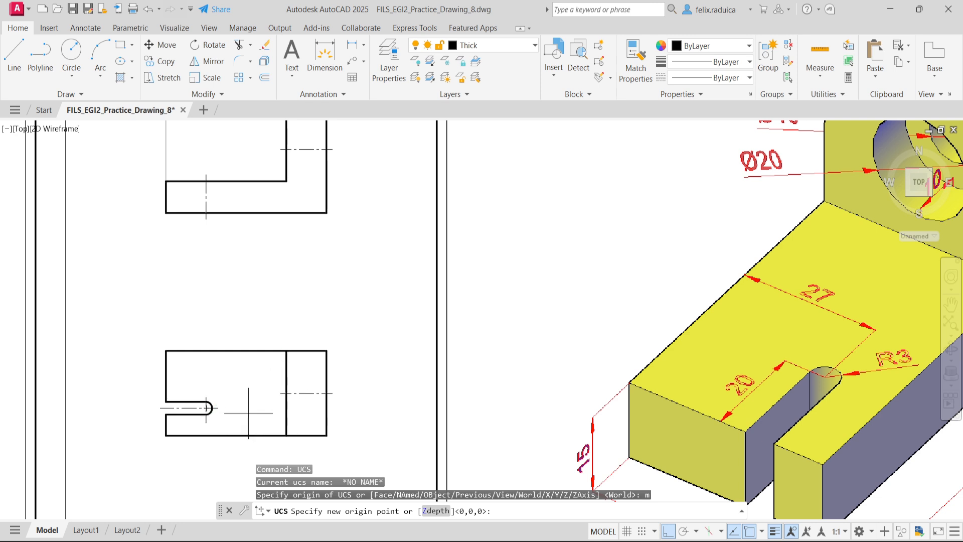
{"action": "key", "text": "Return"}
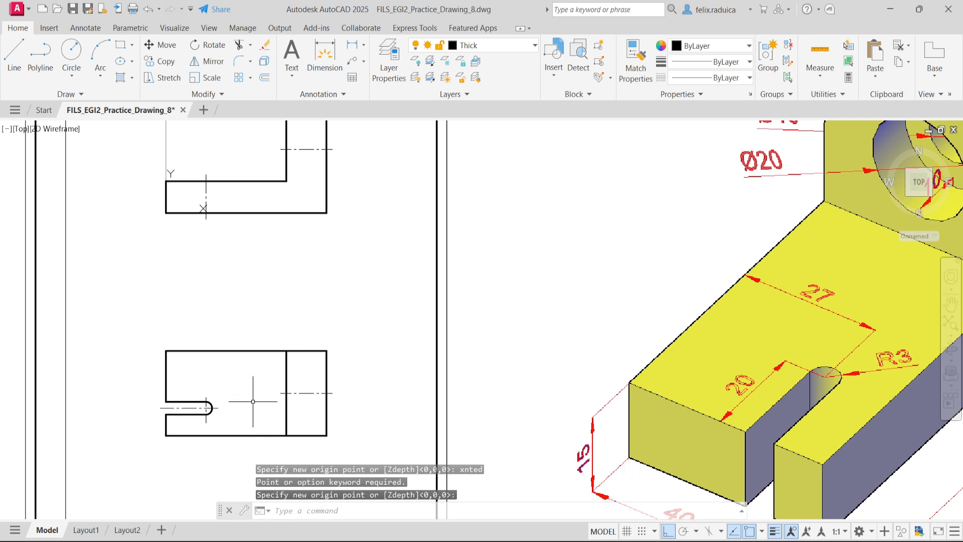
Extend the lower view's slot axis to the step line and the hole axis to the left edge.
{"action": "type", "text": "extend"}
{"action": "key", "text": "Return"}
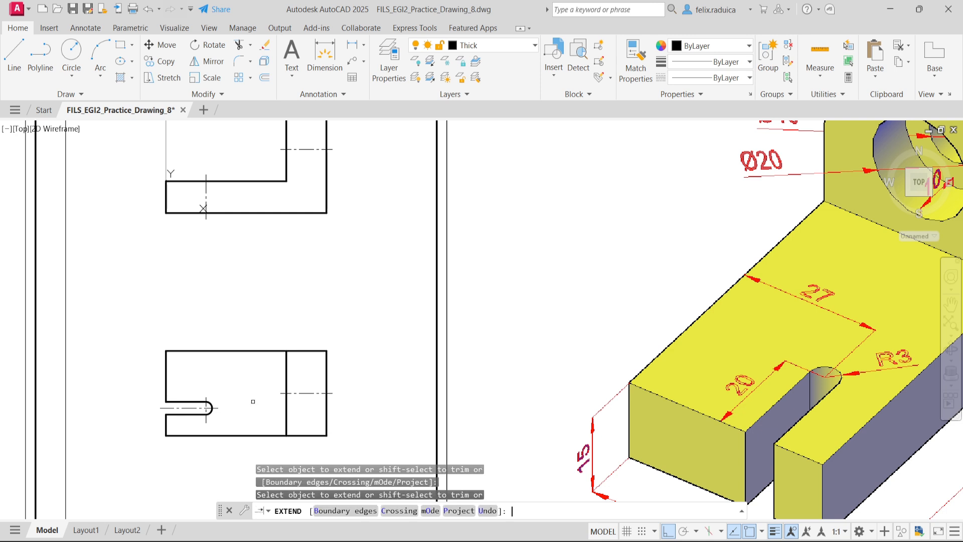
{"action": "left_click", "coordinate": [220, 407]}
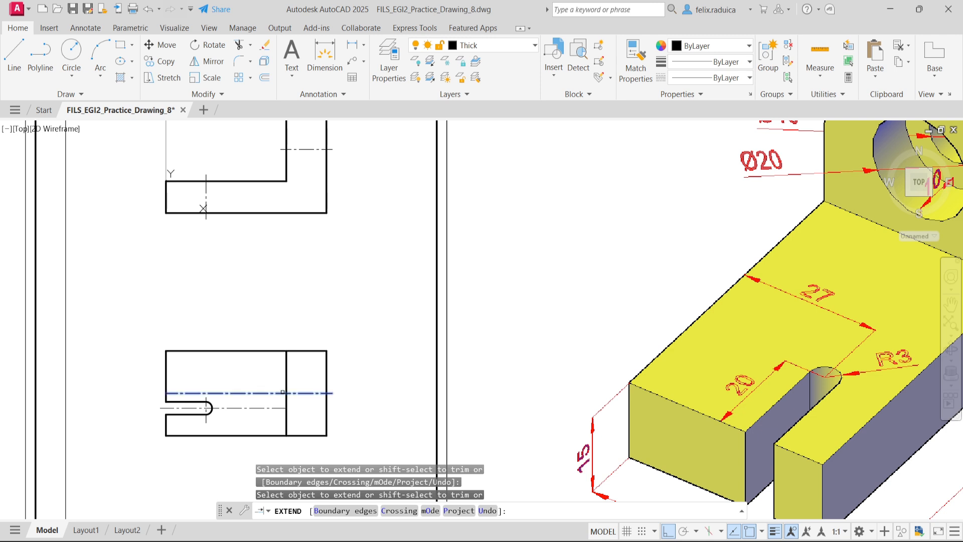
{"action": "left_click", "coordinate": [282, 392]}
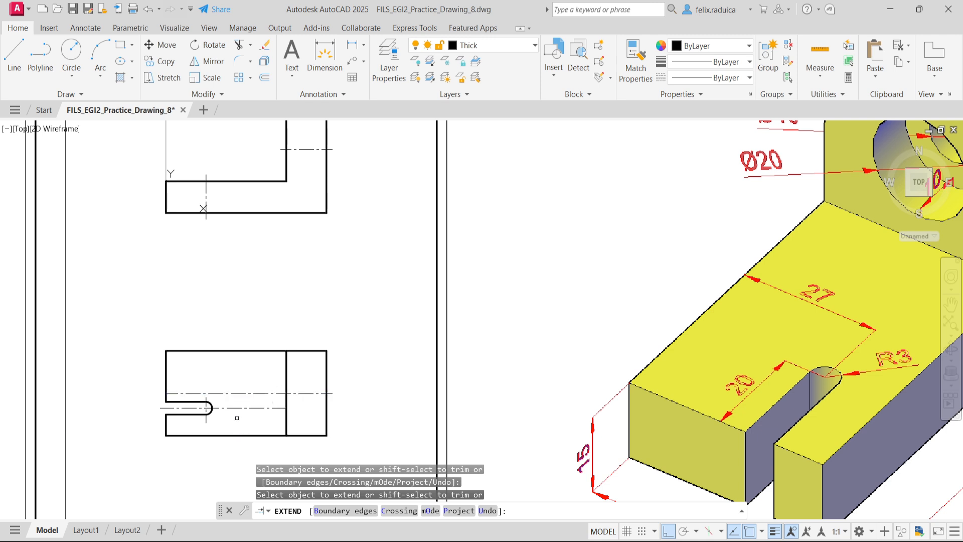
{"action": "key", "text": "Return"}
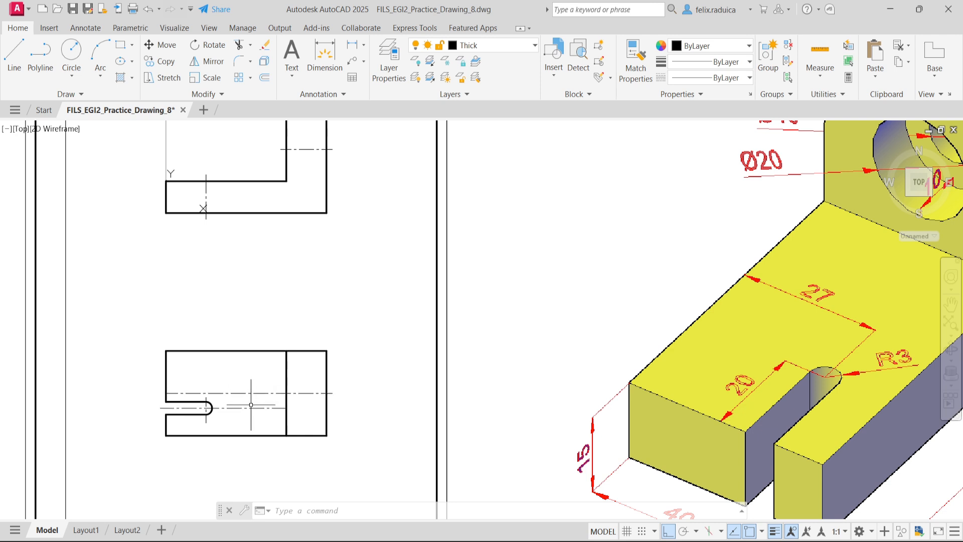
Draw a short vertical line from the extended slot axis perpendicular to the hole axis, between the slot end and the step line.
{"action": "type", "text": "l"}
{"action": "key", "text": "Return"}
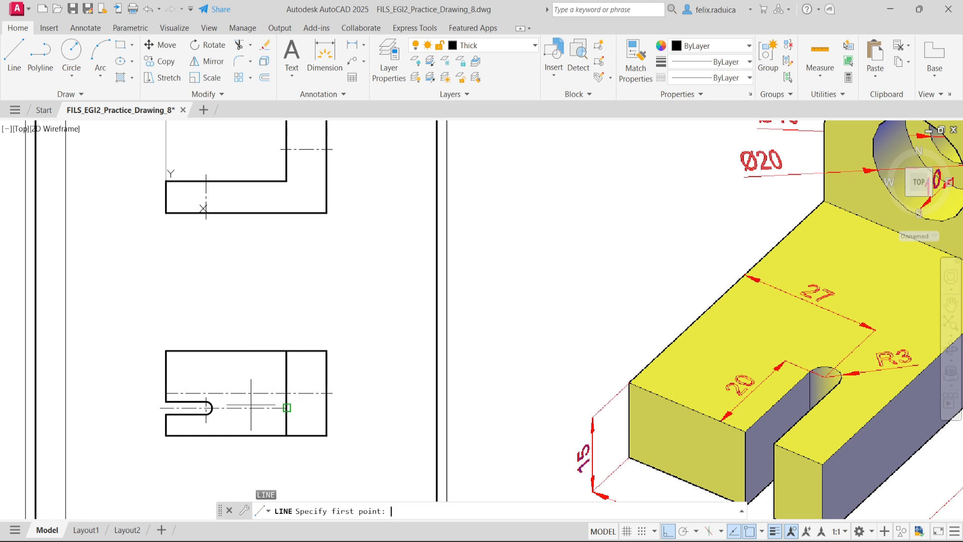
{"action": "type", "text": "nea"}
{"action": "key", "text": "Return"}
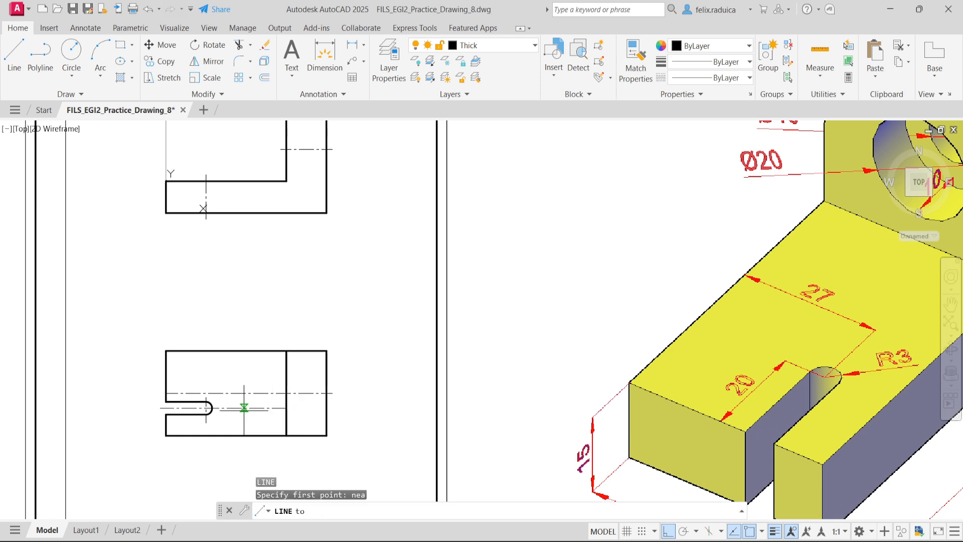
{"action": "left_click", "coordinate": [242, 407]}
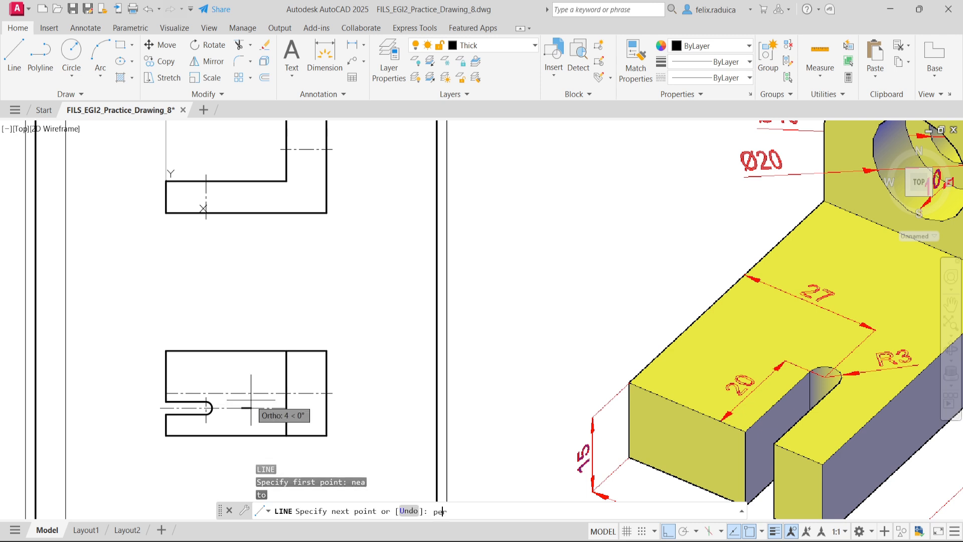
{"action": "type", "text": "perp"}
{"action": "key", "text": "Return"}
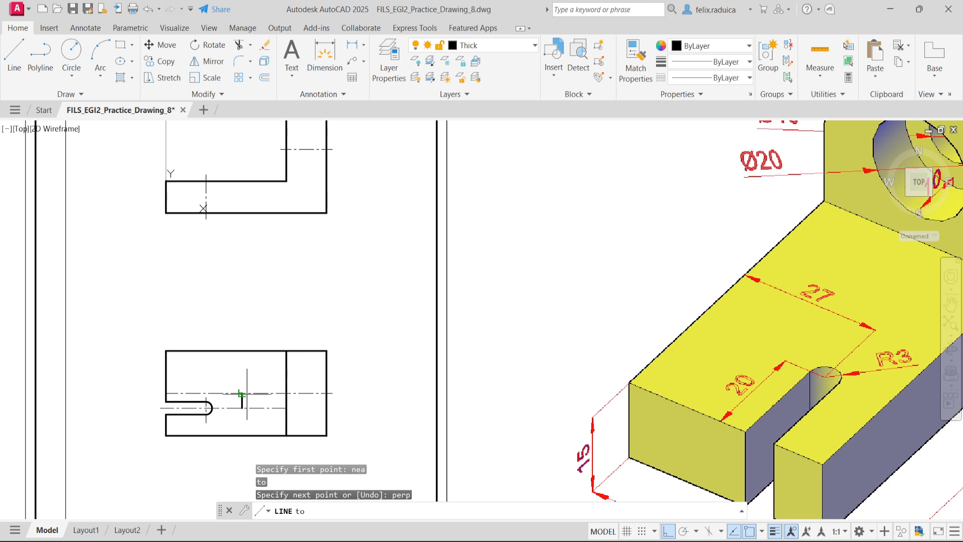
{"action": "left_click", "coordinate": [248, 393]}
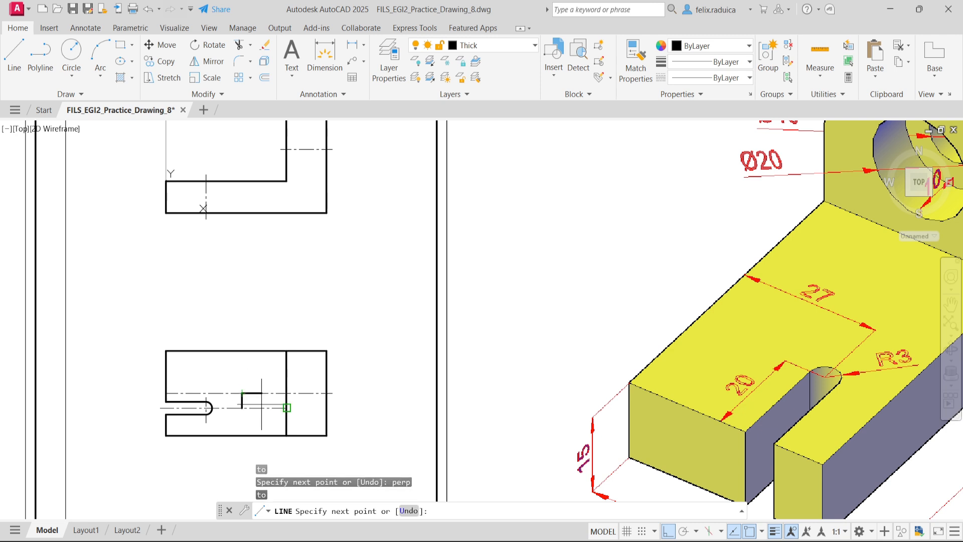
{"action": "key", "text": "Return"}
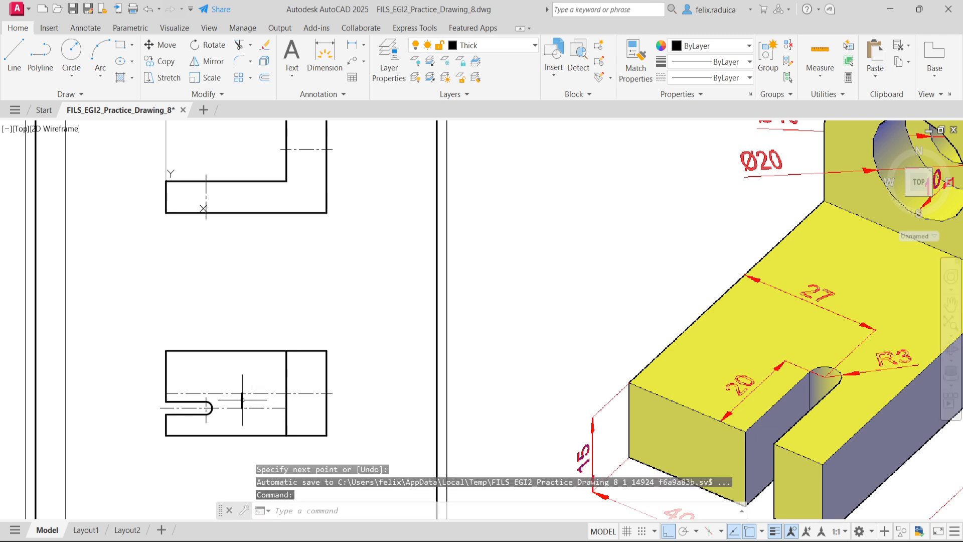
Assign the short vertical line connecting the two axes to the Axis layer.
{"action": "left_click", "coordinate": [242, 400]}
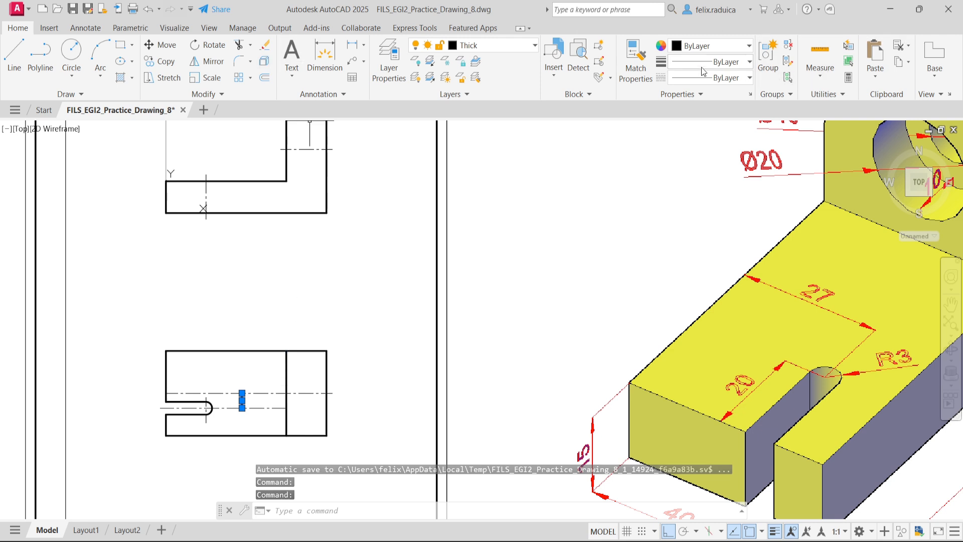
{"action": "left_click", "coordinate": [488, 46]}
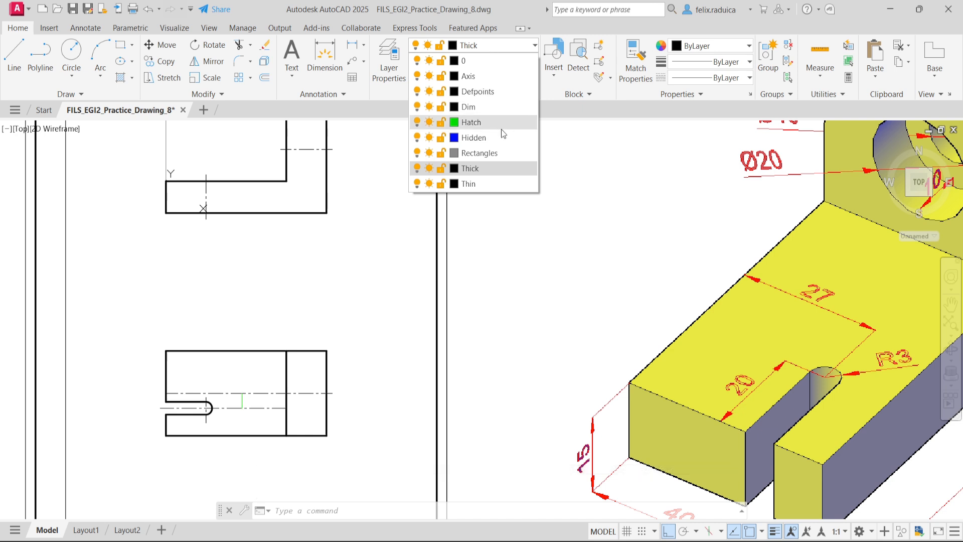
{"action": "left_click", "coordinate": [499, 77]}
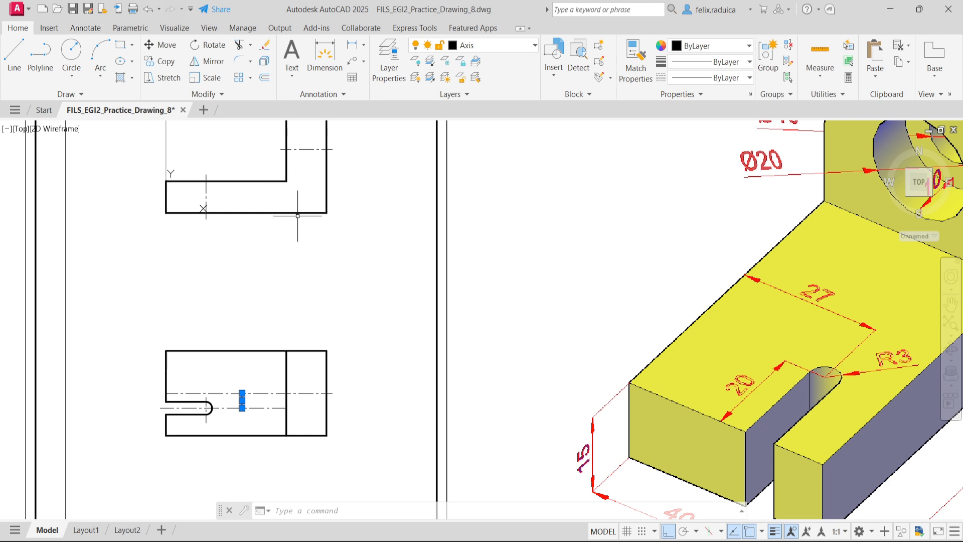
{"action": "key", "text": "Escape"}
{"action": "scroll", "coordinate": [180, 398], "scroll_direction": "down", "scroll_amount": 1}
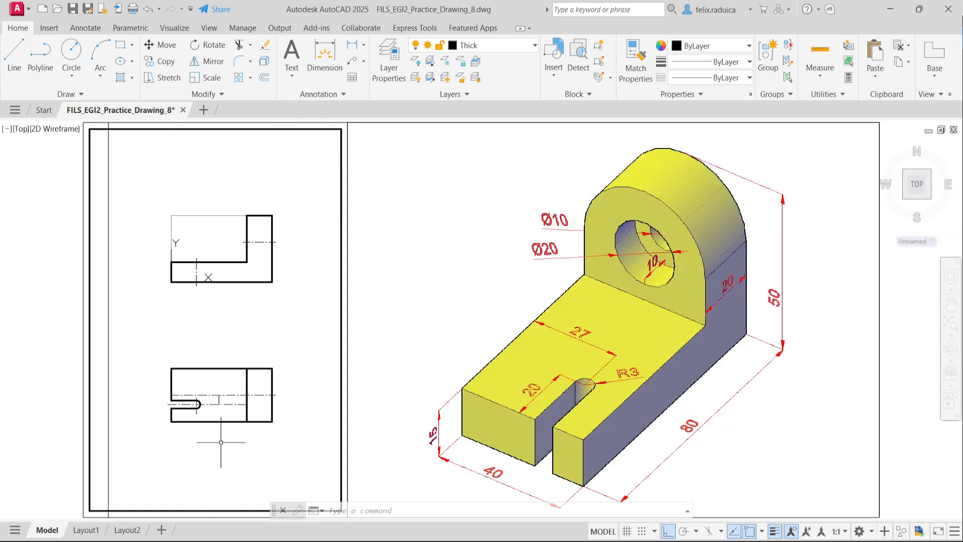
Trim the hole axis left of the connecting line and the slot axis right of it, leaving one stepped axis line.
{"action": "type", "text": "tr"}
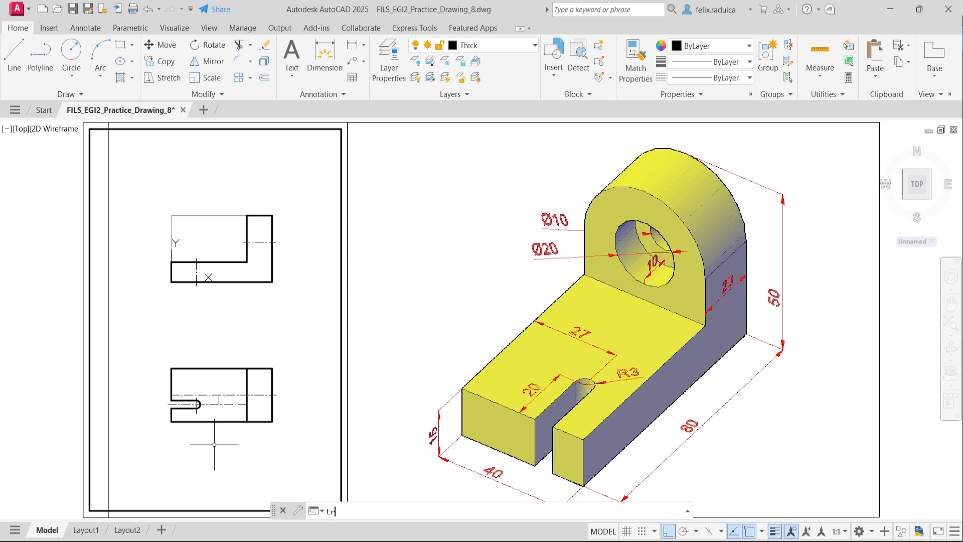
{"action": "key", "text": "Return"}
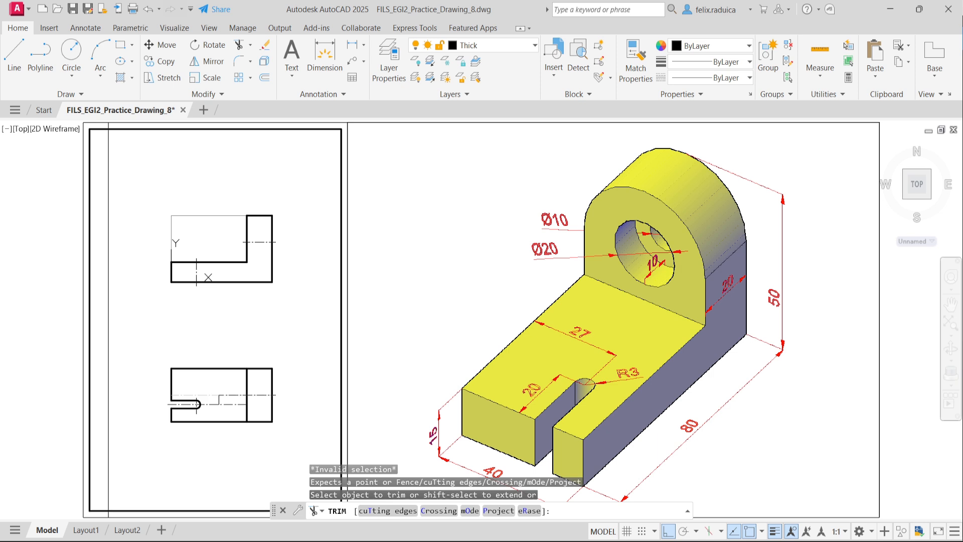
{"action": "left_click", "coordinate": [200, 394]}
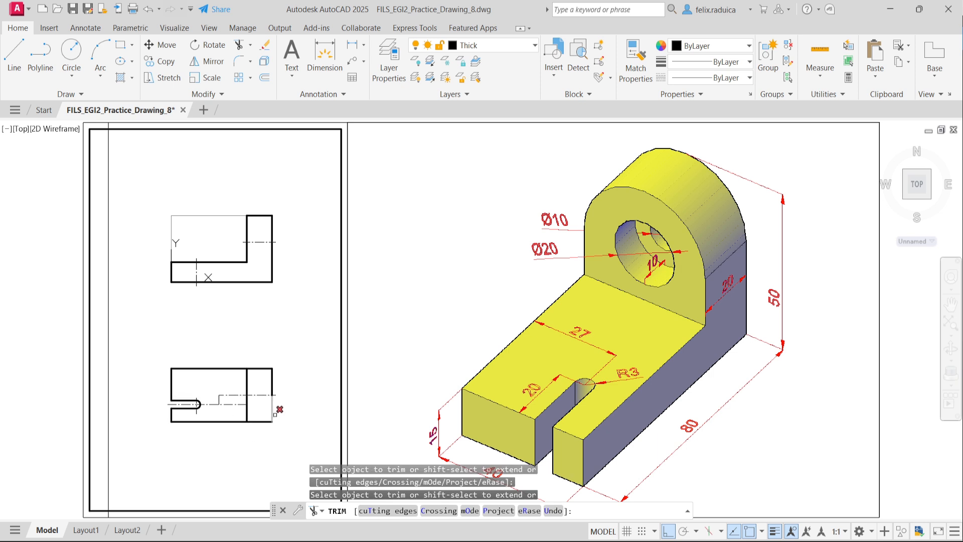
{"action": "left_click", "coordinate": [233, 399]}
{"action": "key", "text": "Return"}
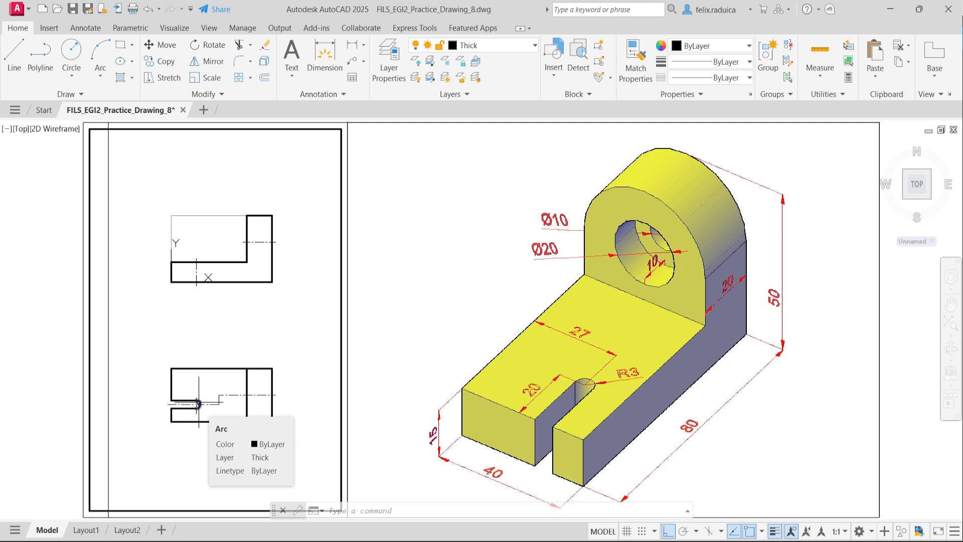
Draw a vertical projection line from the end of the slot's arc in the lower view perpendicular to the upper view's base top edge.
{"action": "type", "text": "l"}
{"action": "key", "text": "Return"}
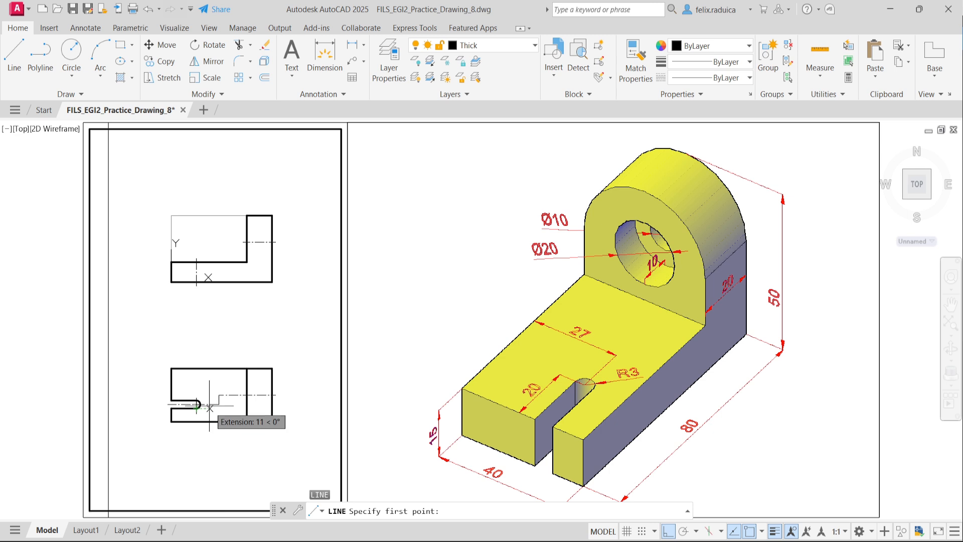
{"action": "left_click", "coordinate": [200, 404]}
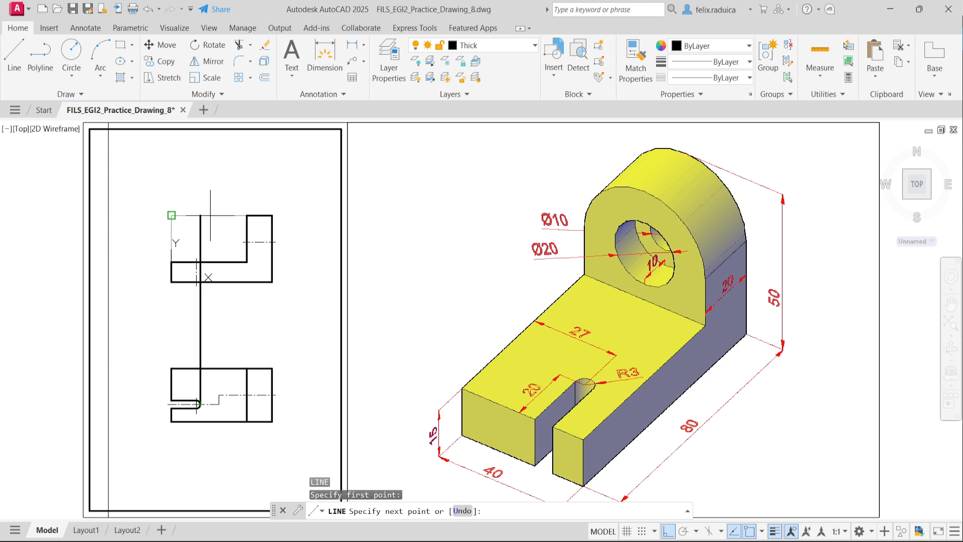
{"action": "scroll", "coordinate": [206, 260], "scroll_direction": "up", "scroll_amount": 4}
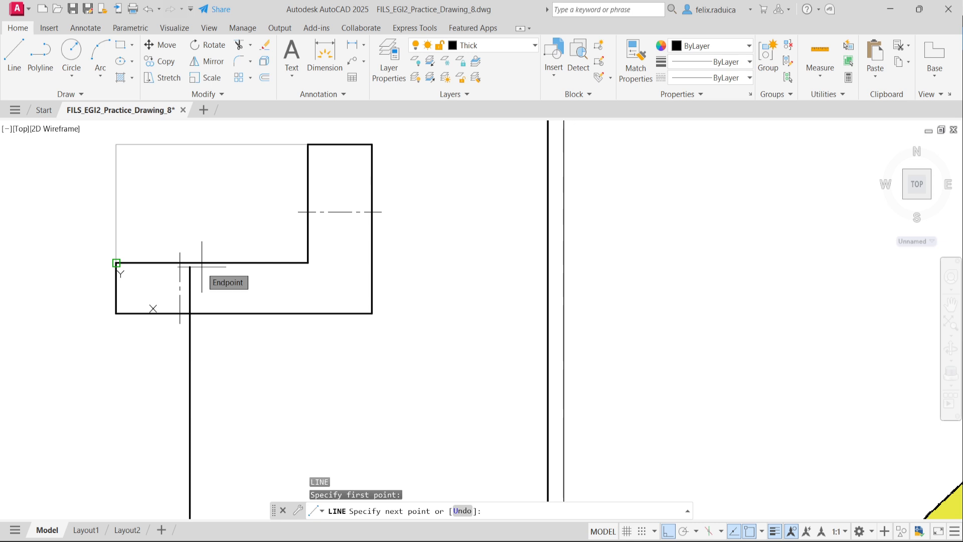
{"action": "key", "text": "Return"}
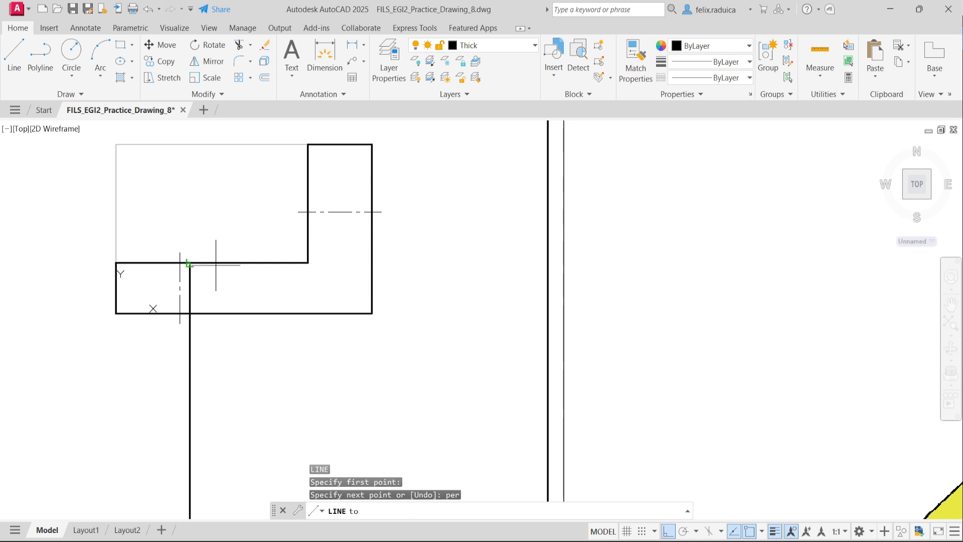
{"action": "left_click", "coordinate": [206, 266]}
{"action": "key", "text": "Return"}
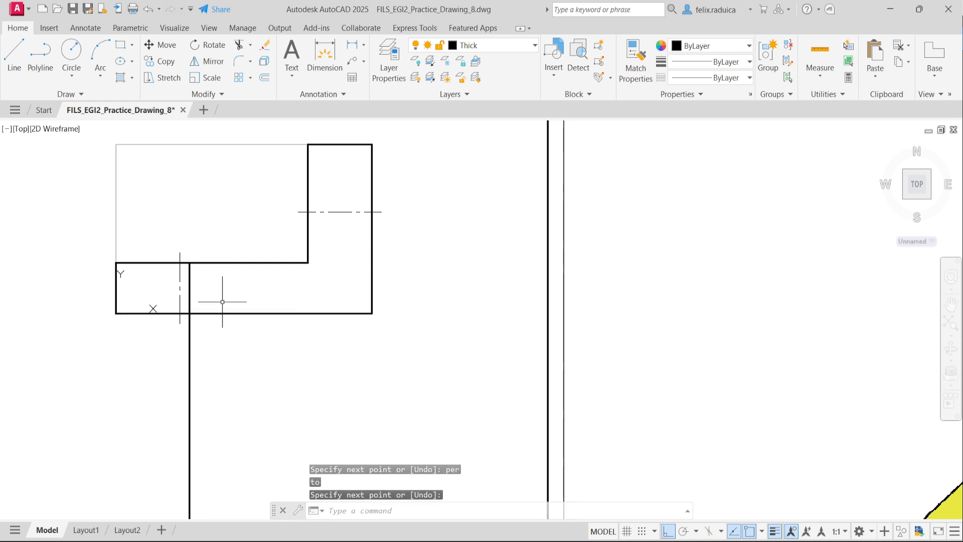
Trim the slot's projection line below the upper view, keeping only the part inside the base.
{"action": "type", "text": "tr"}
{"action": "key", "text": "Return"}
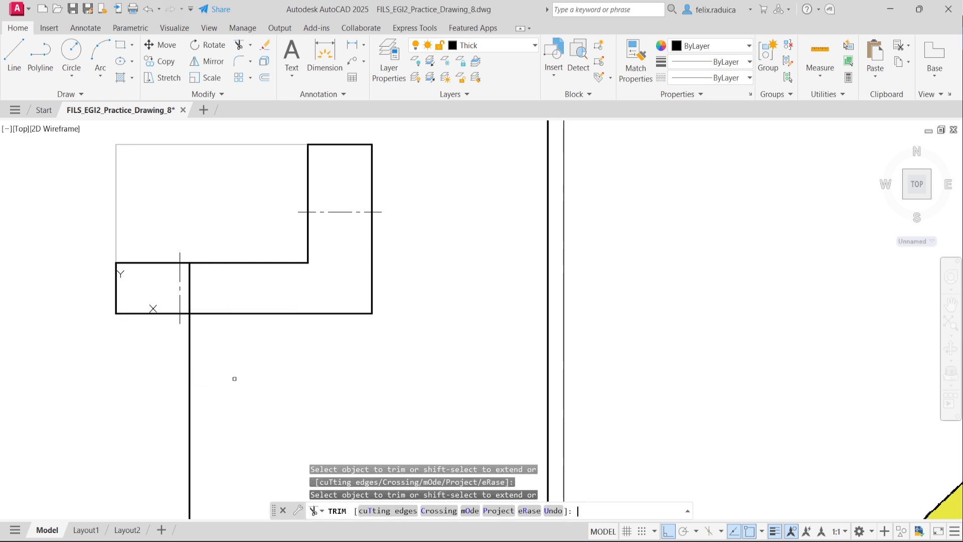
{"action": "left_click_drag", "start_coordinate": [217, 350], "coordinate": [182, 348]}
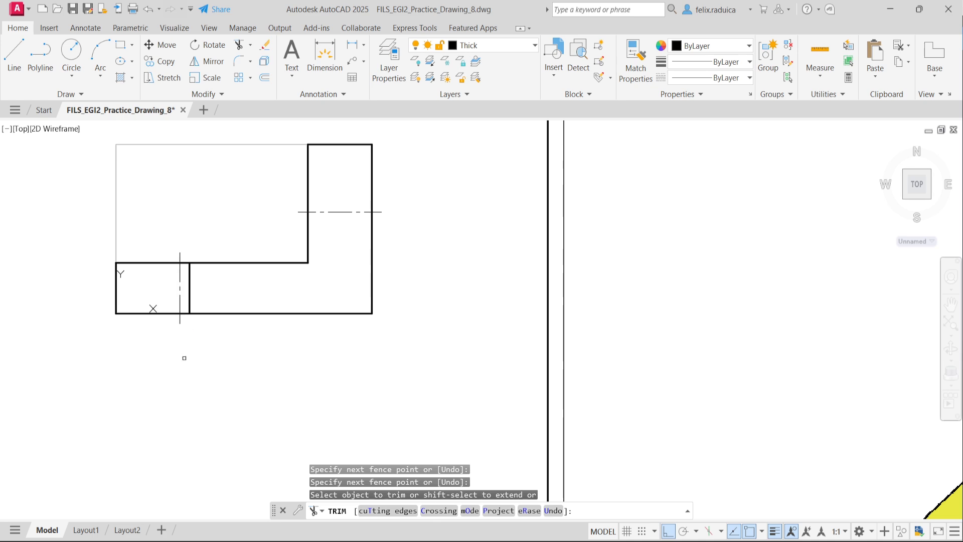
{"action": "key", "text": "Escape"}
Measure the distance between the slot's vertical axis and its end line along the upper view's bottom edge.
{"action": "scroll", "coordinate": [221, 354], "scroll_direction": "down", "scroll_amount": 4}
{"action": "scroll", "coordinate": [230, 425], "scroll_direction": "up", "scroll_amount": 3}
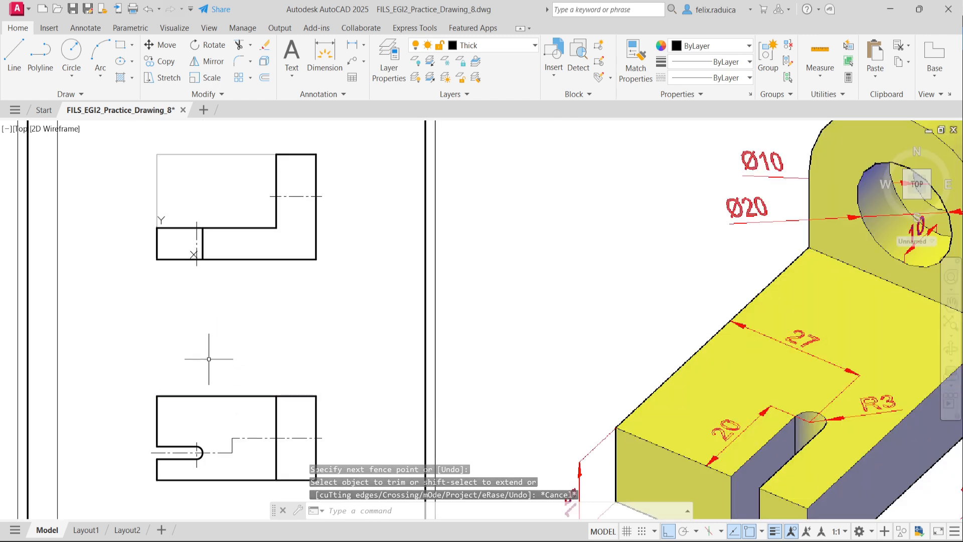
{"action": "middle_click_drag", "start_coordinate": [209, 341], "coordinate": [204, 471]}
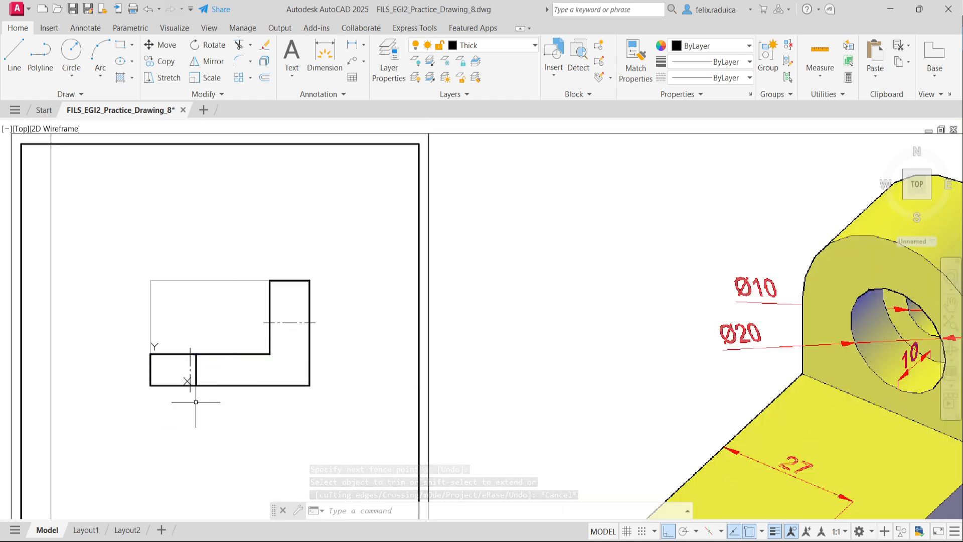
{"action": "scroll", "coordinate": [190, 395], "scroll_direction": "up", "scroll_amount": 2}
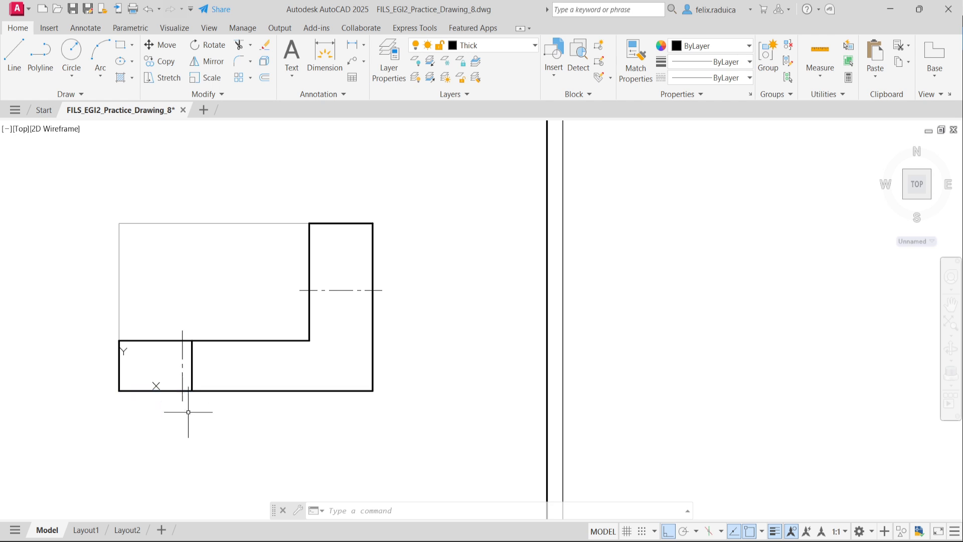
{"action": "type", "text": "ist"}
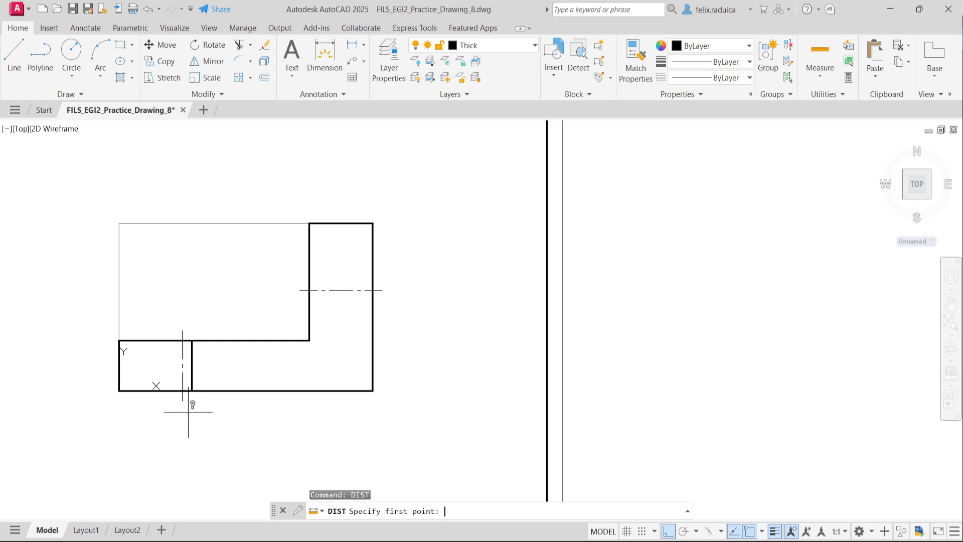
{"action": "scroll", "coordinate": [188, 412], "scroll_direction": "up", "scroll_amount": 2}
{"action": "left_click", "coordinate": [178, 378]}
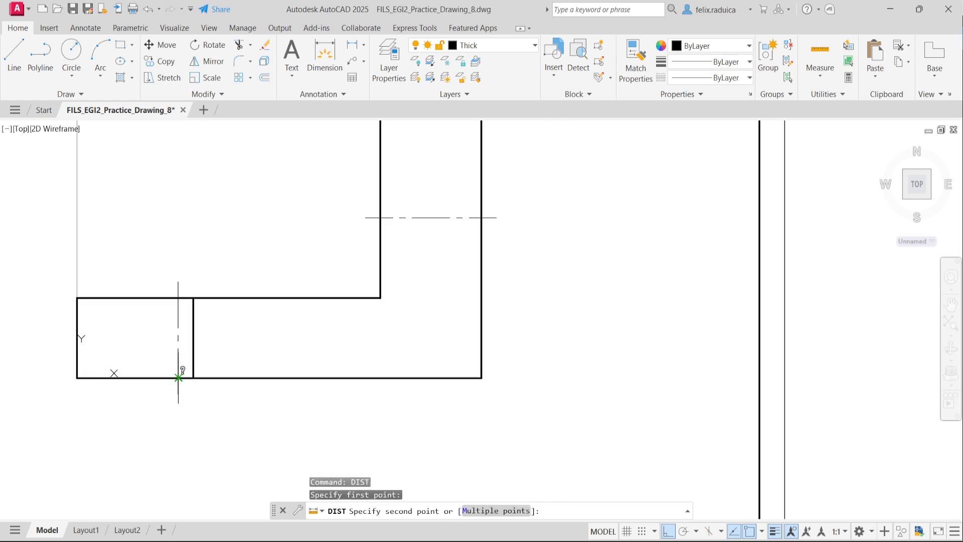
{"action": "left_click", "coordinate": [193, 377]}
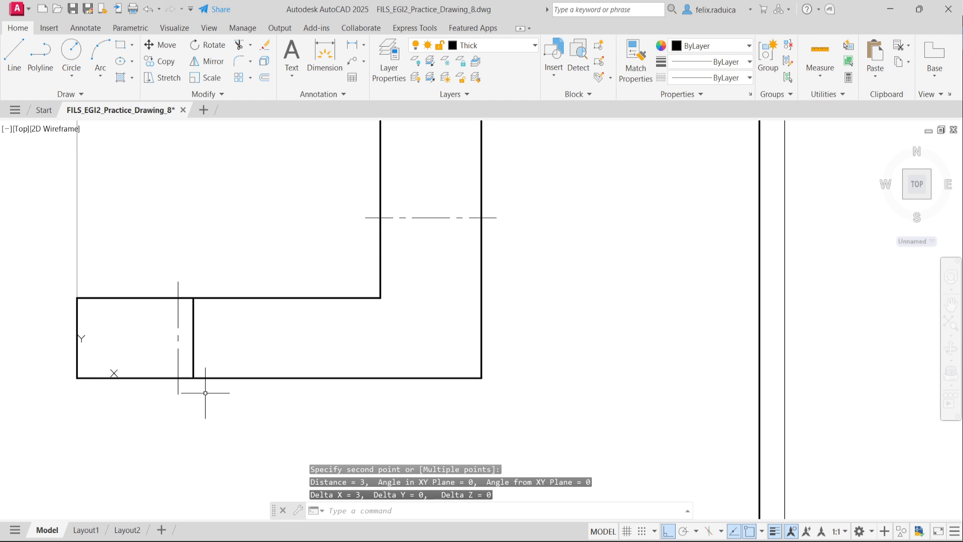
{"action": "scroll", "coordinate": [201, 384], "scroll_direction": "down", "scroll_amount": 3}
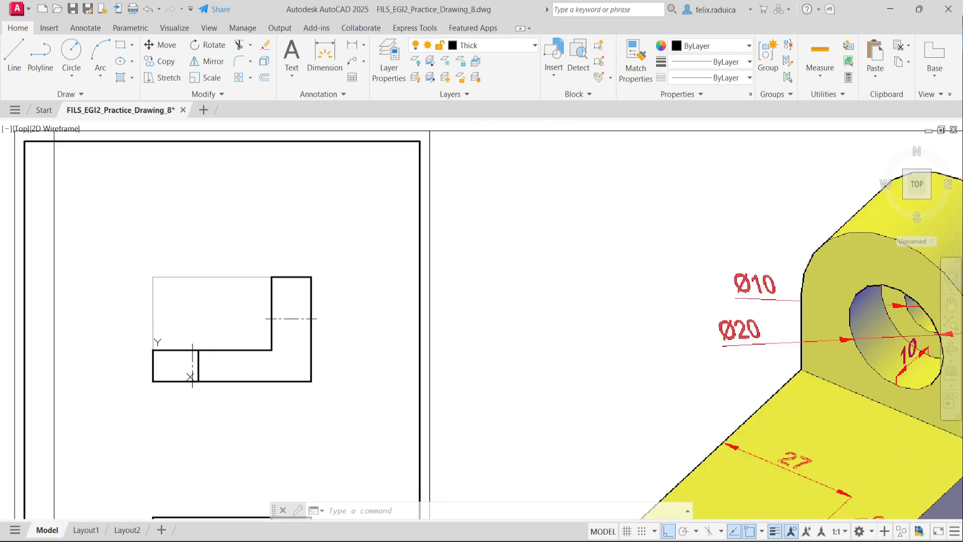
{"action": "key", "text": "Escape"}
{"action": "middle_click", "coordinate": [284, 398]}
{"action": "middle_click", "coordinate": [283, 397]}
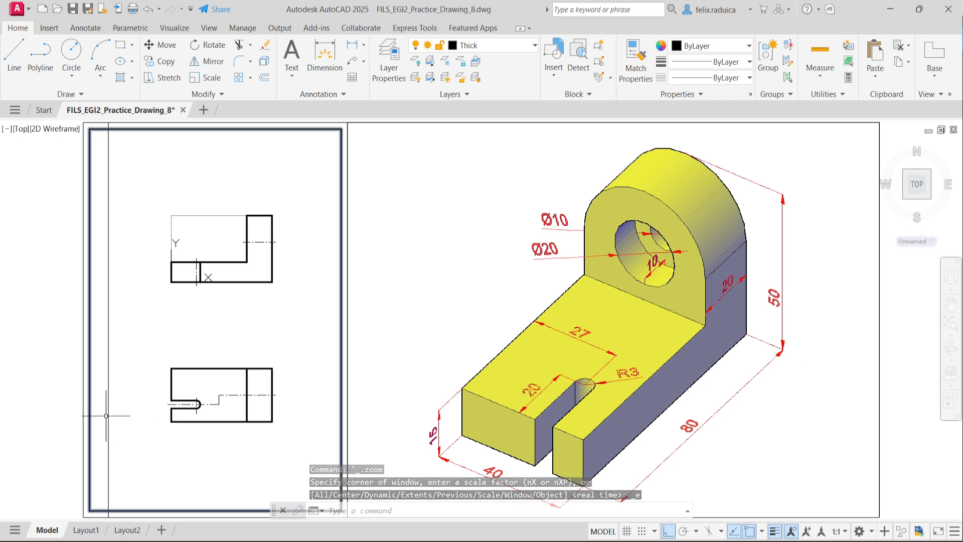
Try stretching the slot's upper edge 10 units outward past the lower view's left edge, and undo that stretch.
{"action": "left_click", "coordinate": [175, 400]}
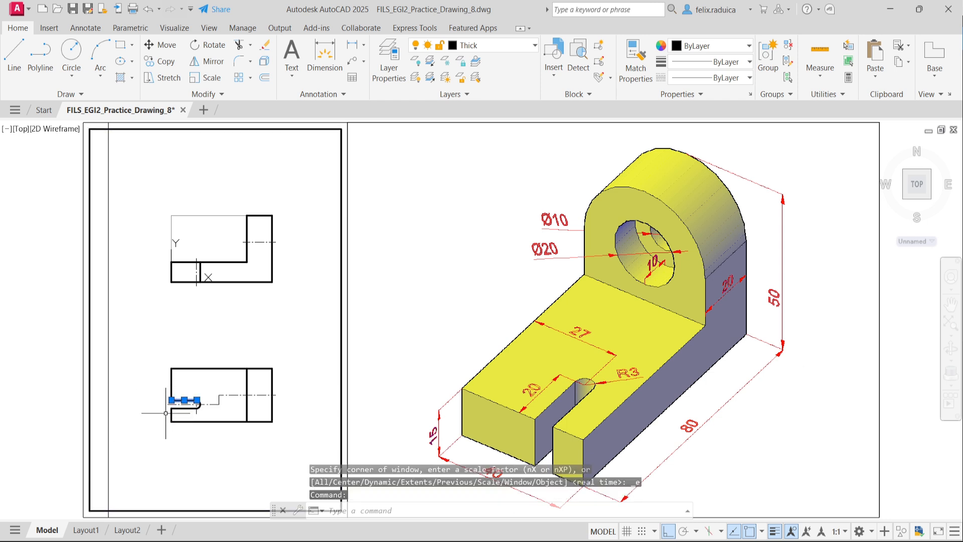
{"action": "left_click", "coordinate": [171, 400]}
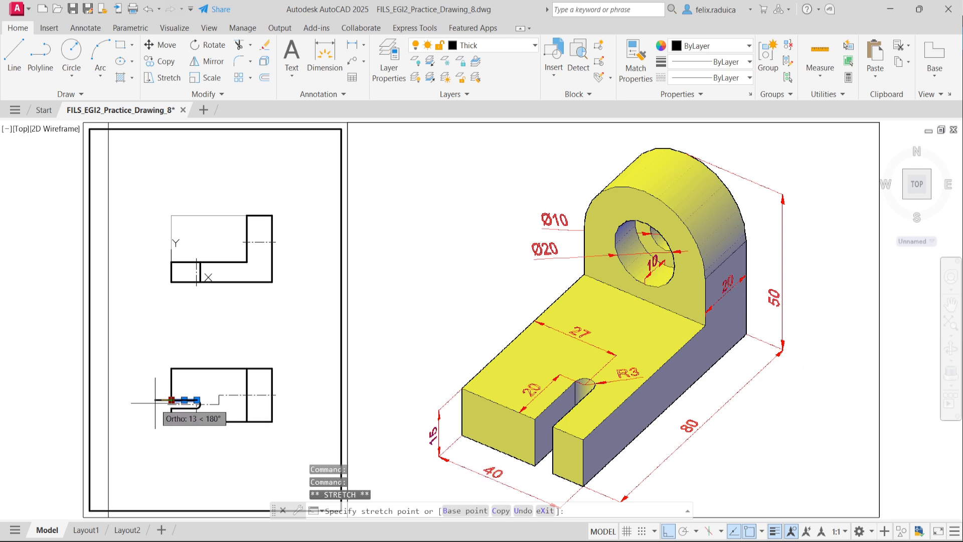
{"action": "type", "text": "10"}
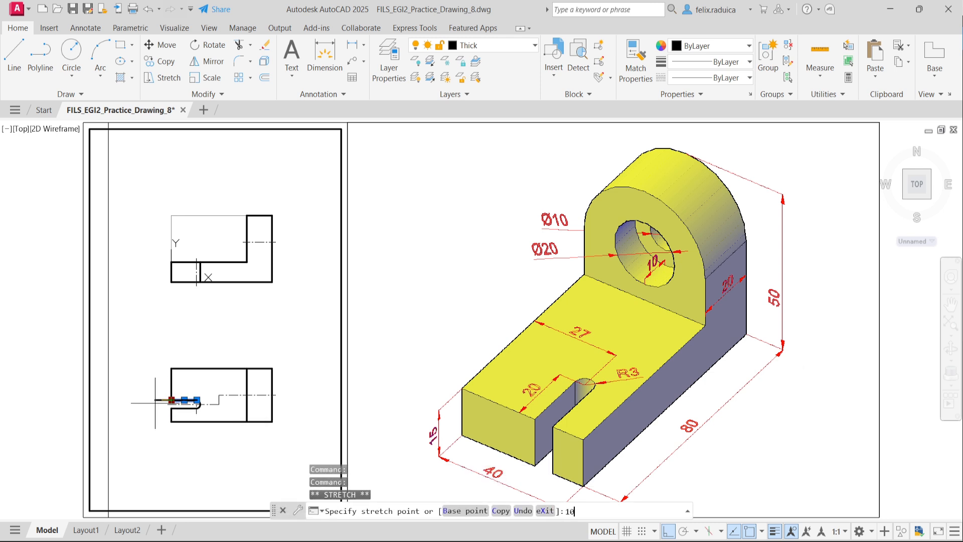
{"action": "key", "text": "Return"}
{"action": "key", "text": "Escape"}
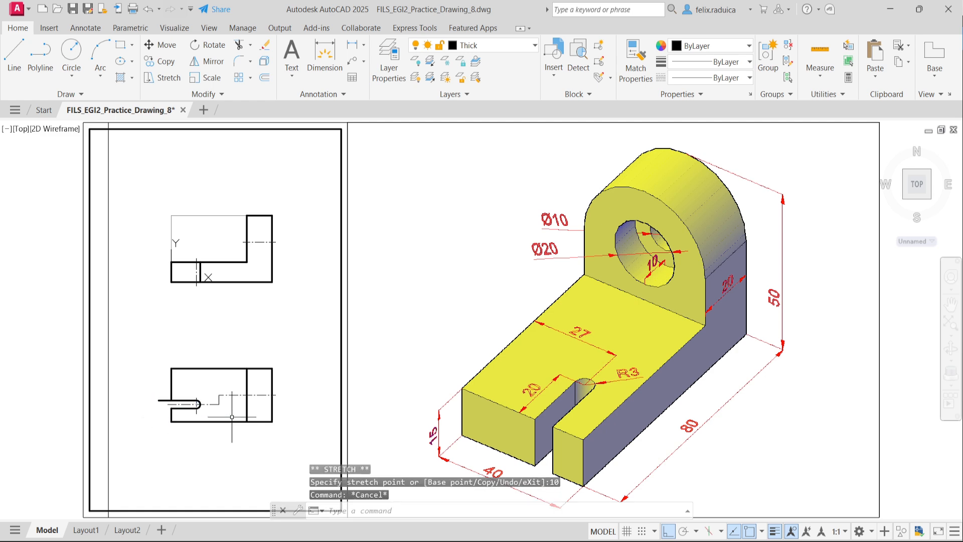
{"action": "scroll", "coordinate": [176, 409], "scroll_direction": "up", "scroll_amount": 2}
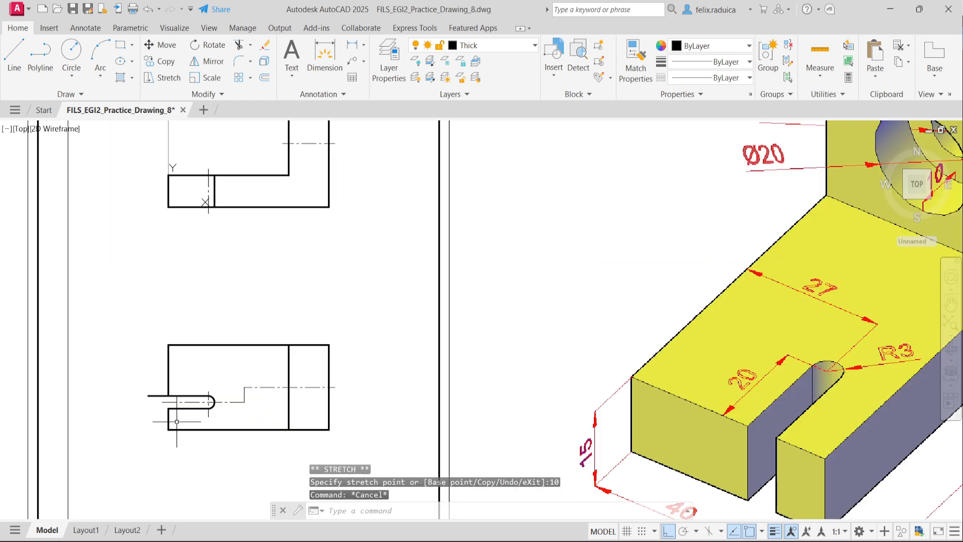
{"action": "key", "text": "ctrl+z"}
{"action": "key", "text": "ctrl+z"}
Lengthen the lower view's slot axis by 10 units outward at its left end.
{"action": "scroll", "coordinate": [169, 395], "scroll_direction": "up", "scroll_amount": 6}
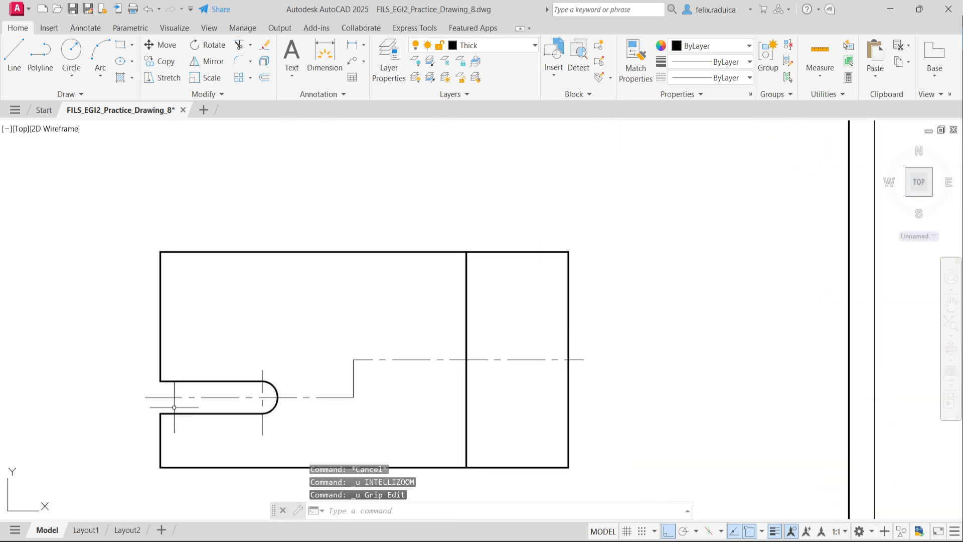
{"action": "left_click", "coordinate": [169, 396]}
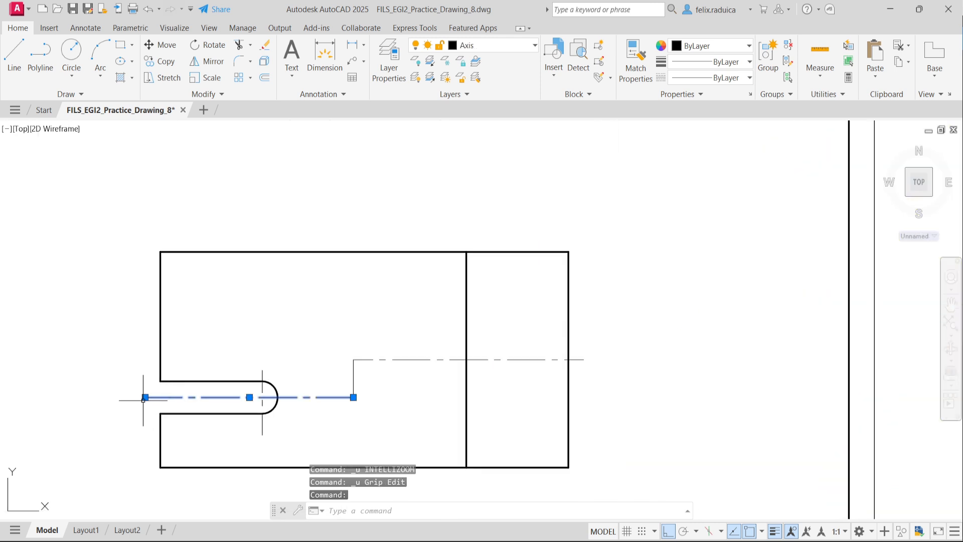
{"action": "left_click", "coordinate": [145, 398]}
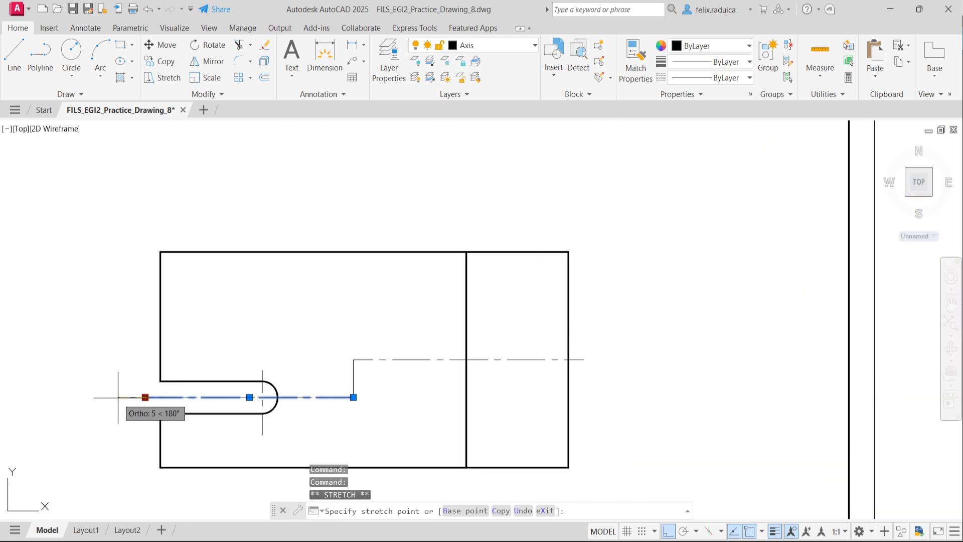
{"action": "type", "text": "10"}
{"action": "key", "text": "Return"}
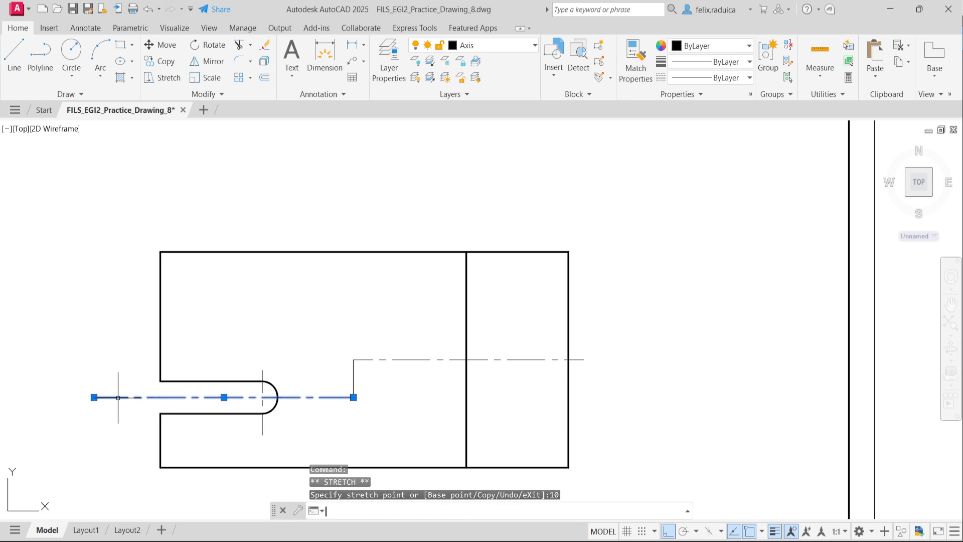
Lengthen the lower view's hole axis by 10 units outward at its right end.
{"action": "scroll", "coordinate": [118, 397], "scroll_direction": "down", "scroll_amount": 4}
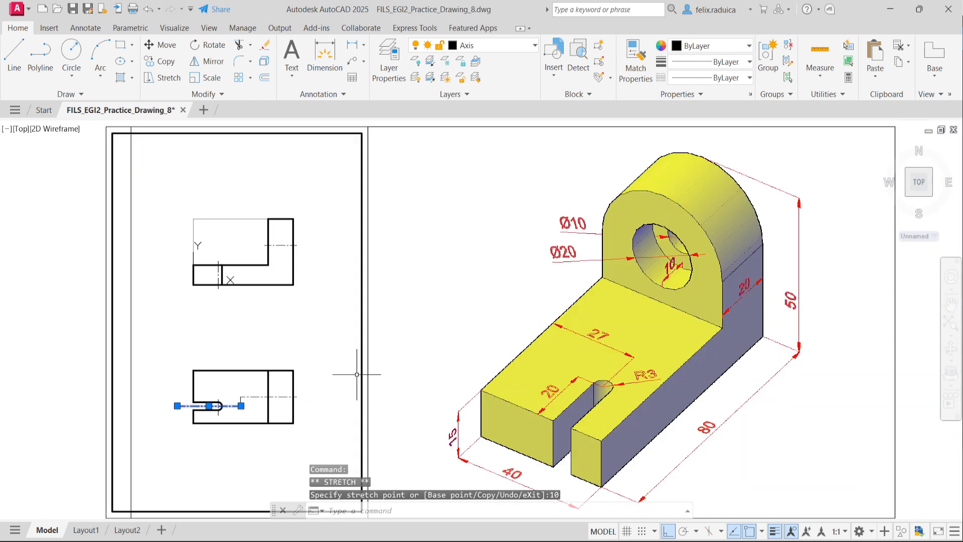
{"action": "scroll", "coordinate": [350, 375], "scroll_direction": "up", "scroll_amount": 2}
{"action": "left_click", "coordinate": [246, 422]}
{"action": "left_click", "coordinate": [230, 388]}
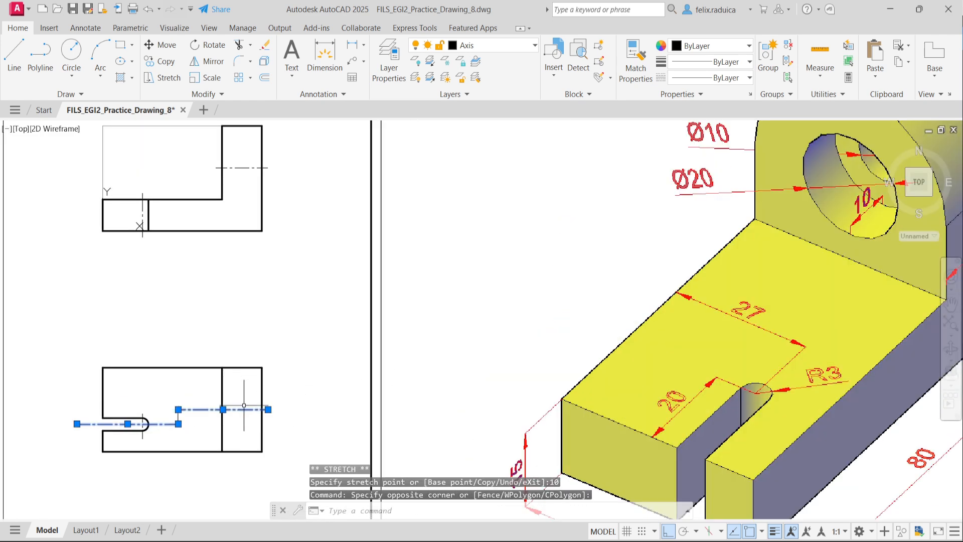
{"action": "key", "text": "Escape"}
{"action": "left_click", "coordinate": [253, 410]}
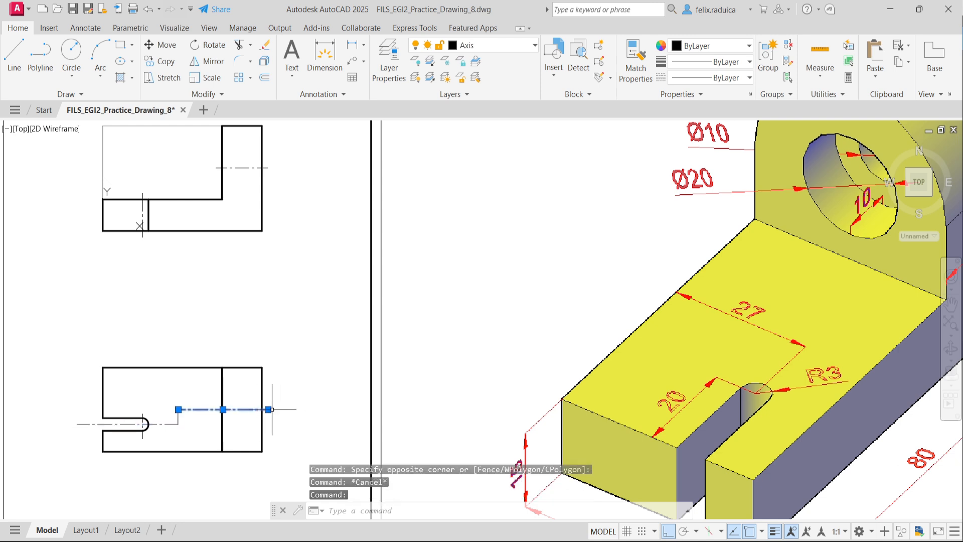
{"action": "left_click", "coordinate": [269, 410]}
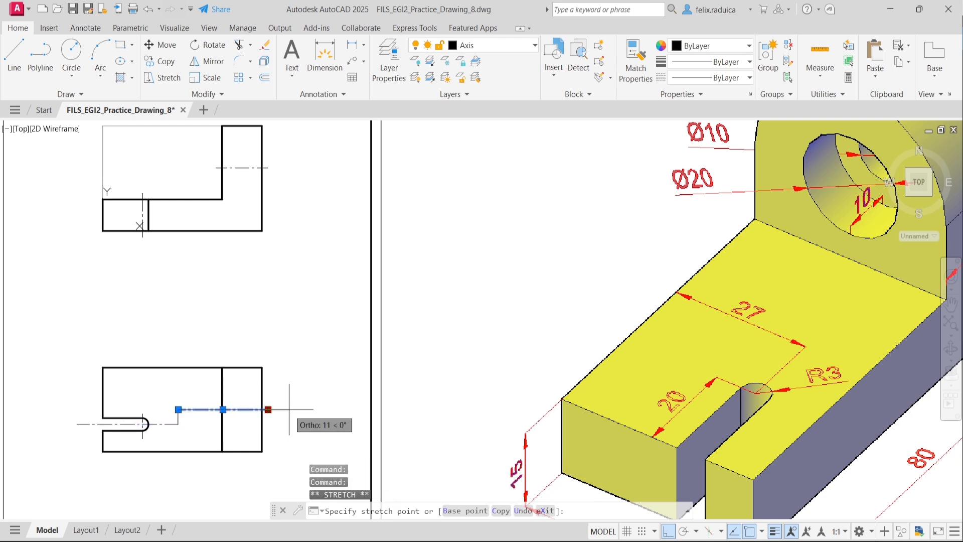
{"action": "type", "text": "10"}
{"action": "key", "text": "Return"}
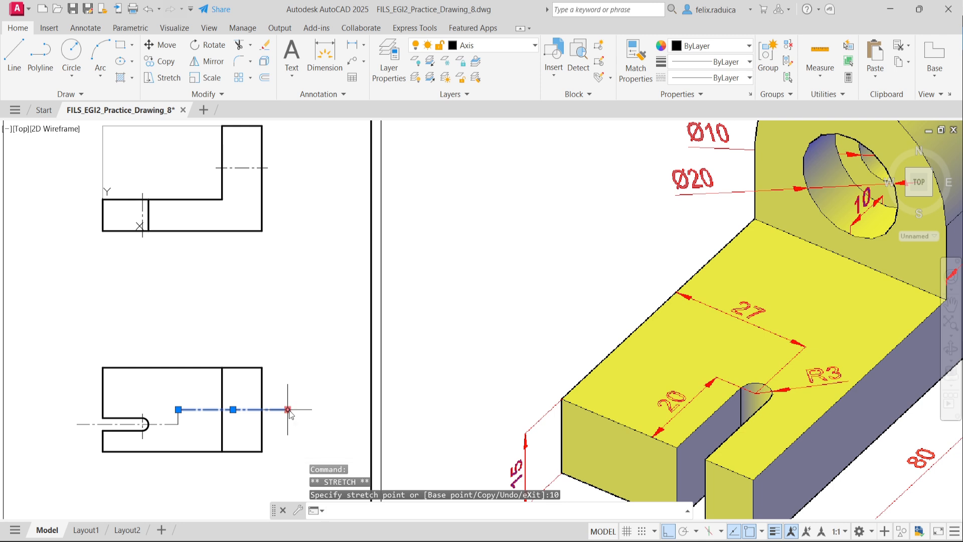
{"action": "key", "text": "Escape"}
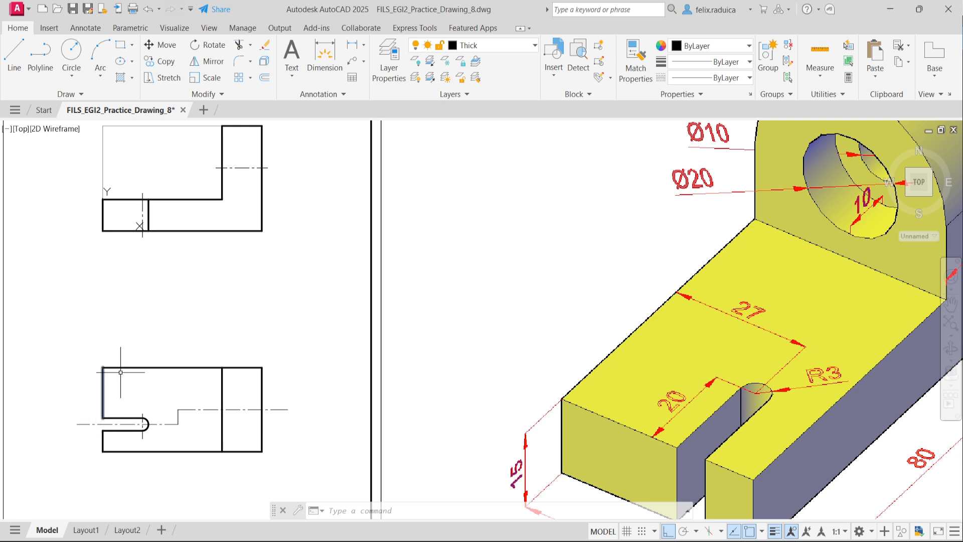
Make the Dim layer current in the layer manager and close the manager.
{"action": "middle_click_drag", "start_coordinate": [176, 175], "coordinate": [156, 234]}
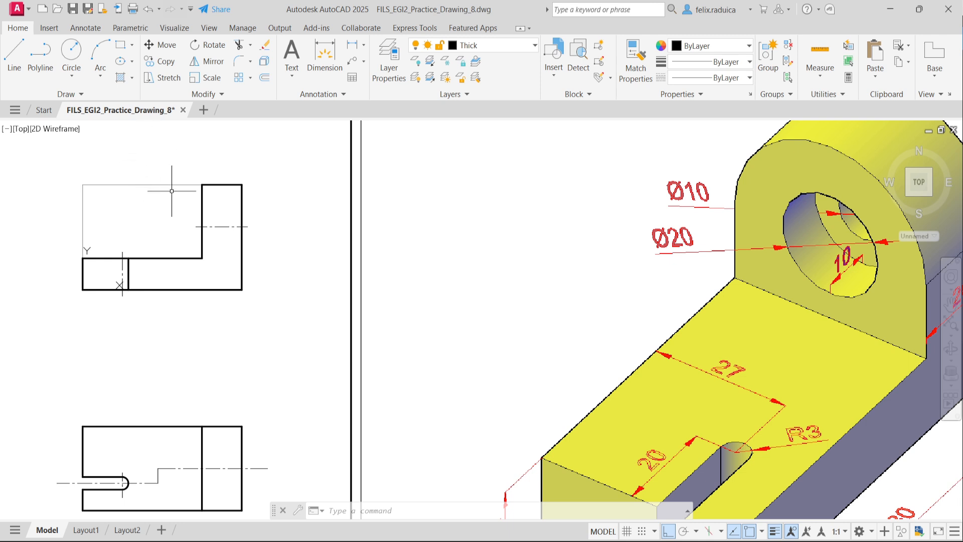
{"action": "middle_click_drag", "start_coordinate": [132, 489], "coordinate": [142, 458]}
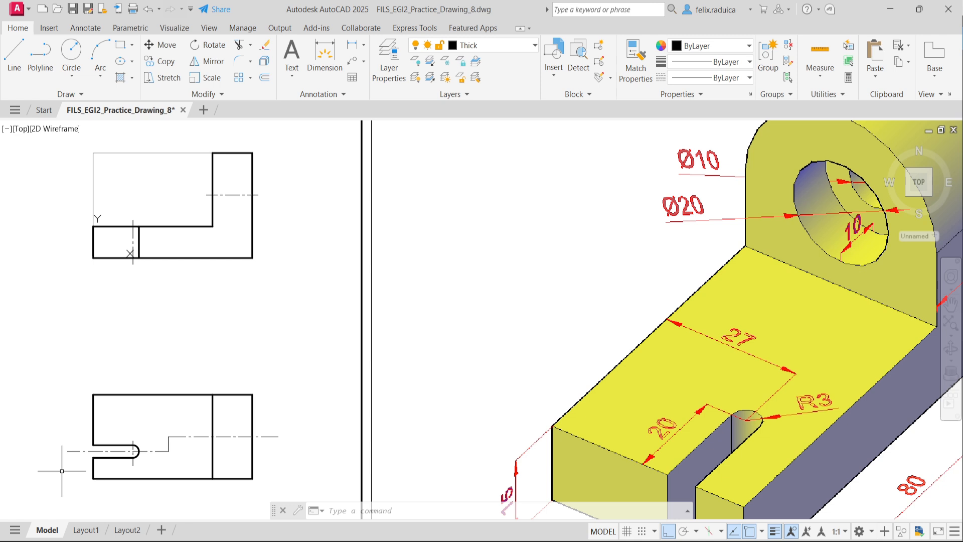
{"action": "middle_click_drag", "start_coordinate": [62, 471], "coordinate": [75, 466]}
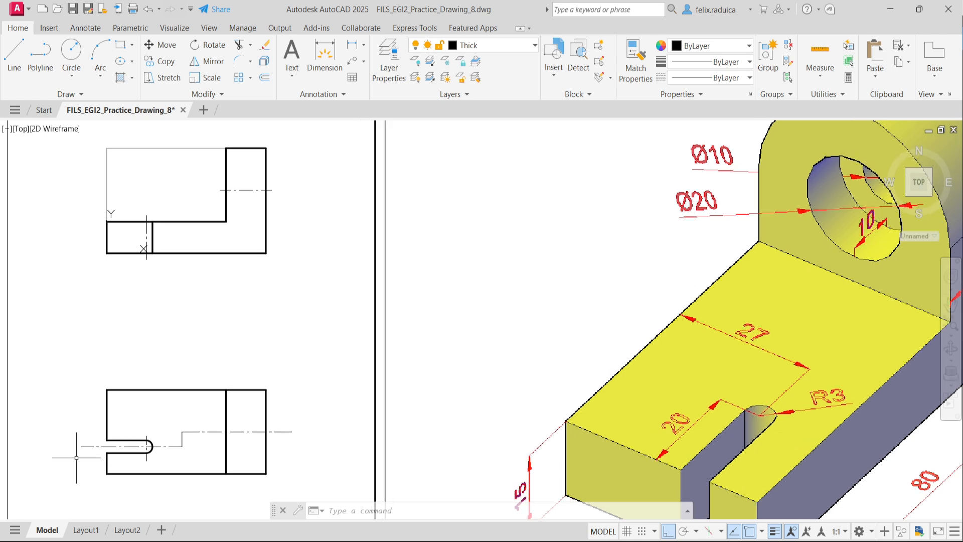
{"action": "type", "text": "la"}
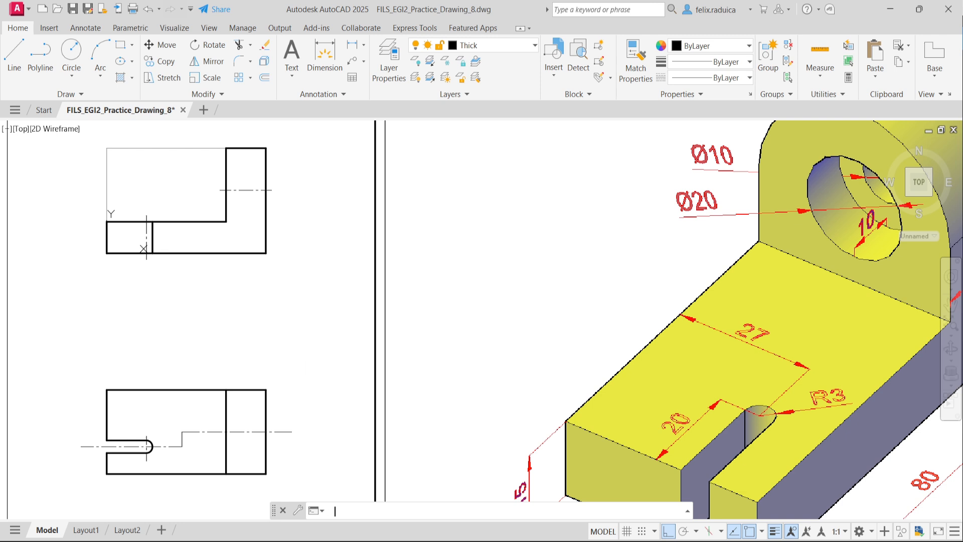
{"action": "key", "text": "Return"}
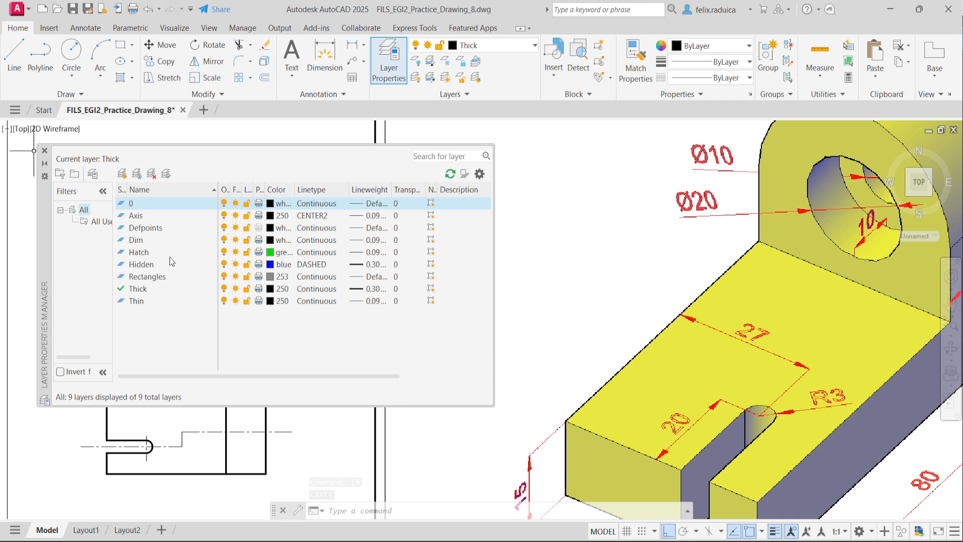
{"action": "left_click", "coordinate": [165, 241]}
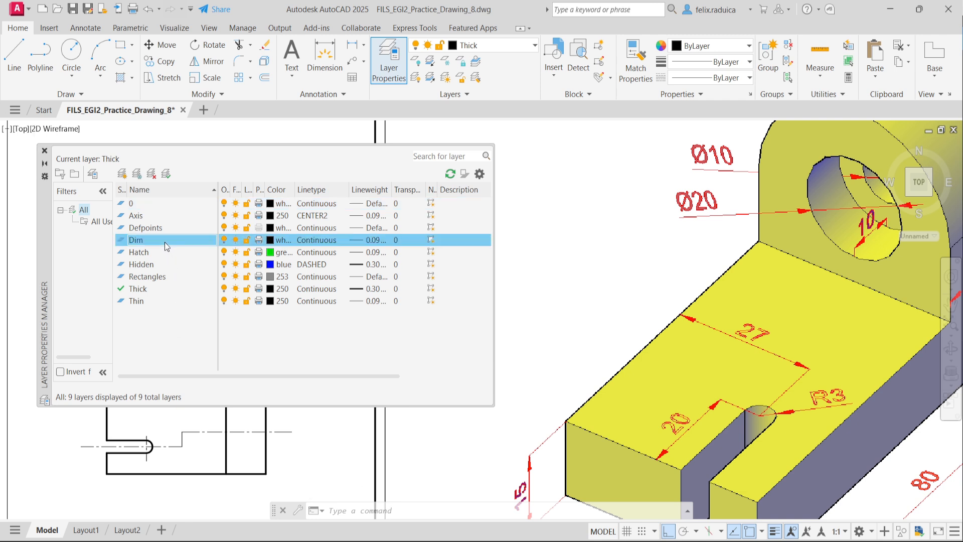
{"action": "double_click", "coordinate": [164, 242]}
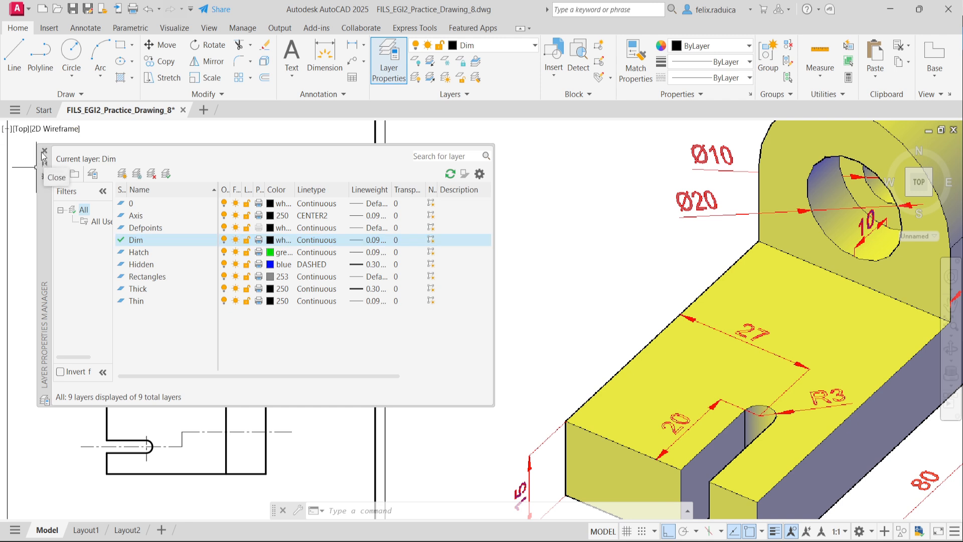
{"action": "left_click", "coordinate": [44, 151]}
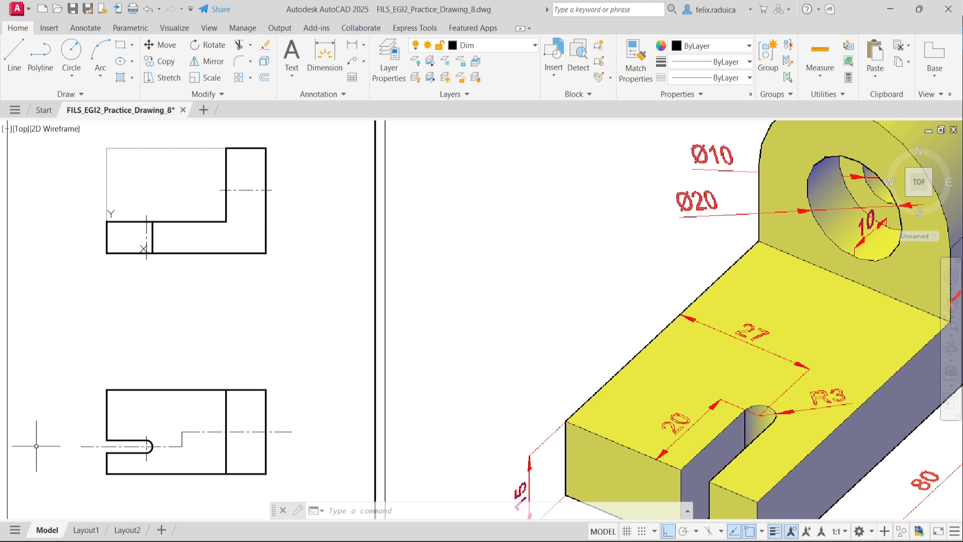
Start a polyline in the free space left of the lower view with a 0.5-wide segment running 10 units horizontally to the right.
{"action": "type", "text": "PLine"}
{"action": "key", "text": "Return"}
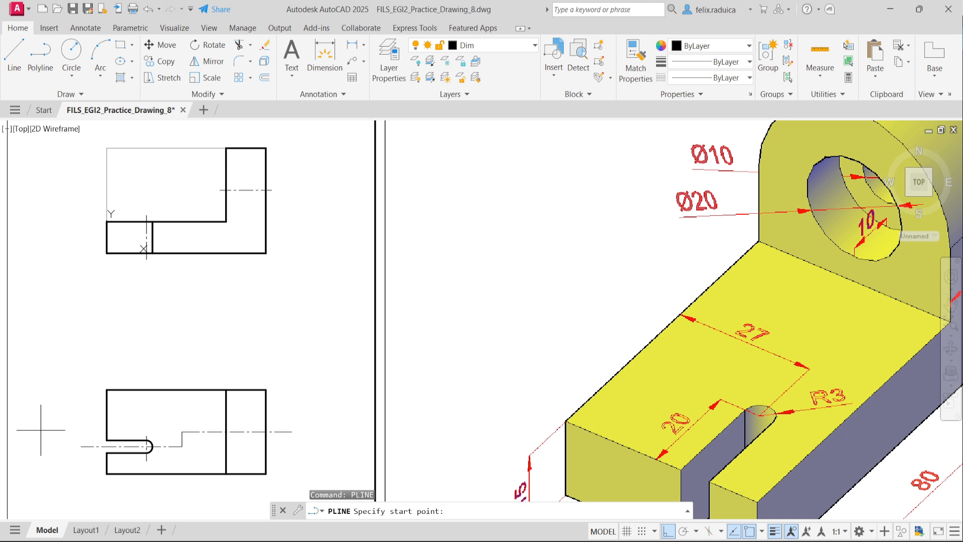
{"action": "left_click", "coordinate": [40, 432]}
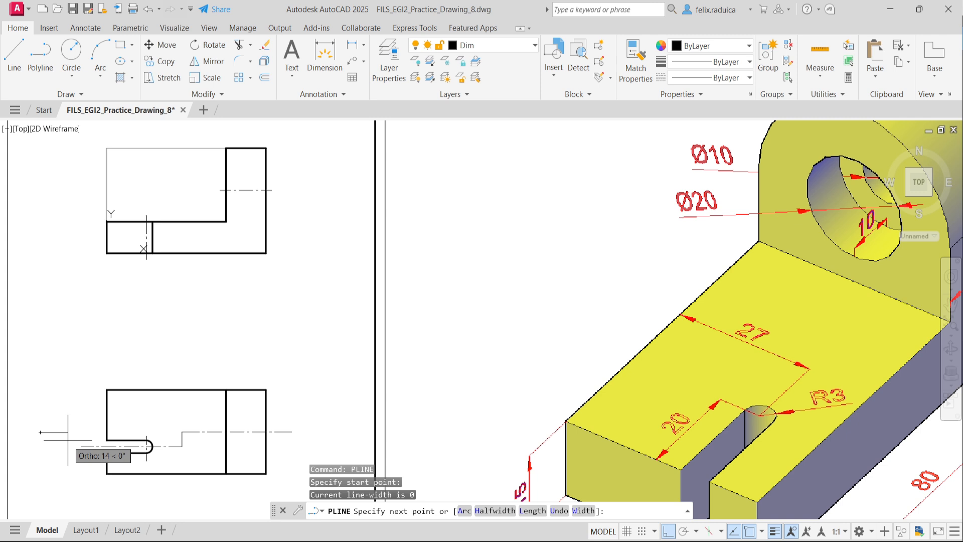
{"action": "type", "text": "w"}
{"action": "key", "text": "Return"}
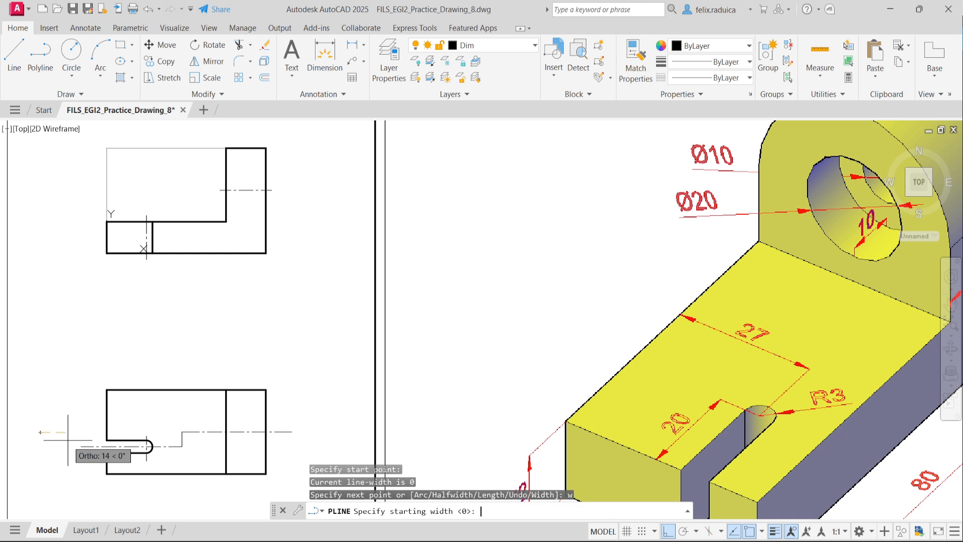
{"action": "type", "text": "0.5"}
{"action": "key", "text": "Return"}
{"action": "type", "text": "0."}
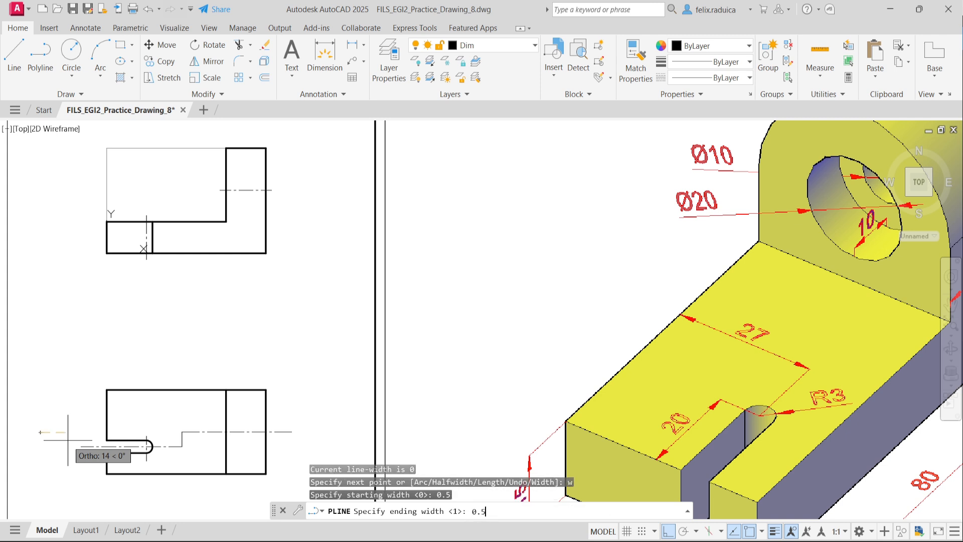
{"action": "key", "text": "Return"}
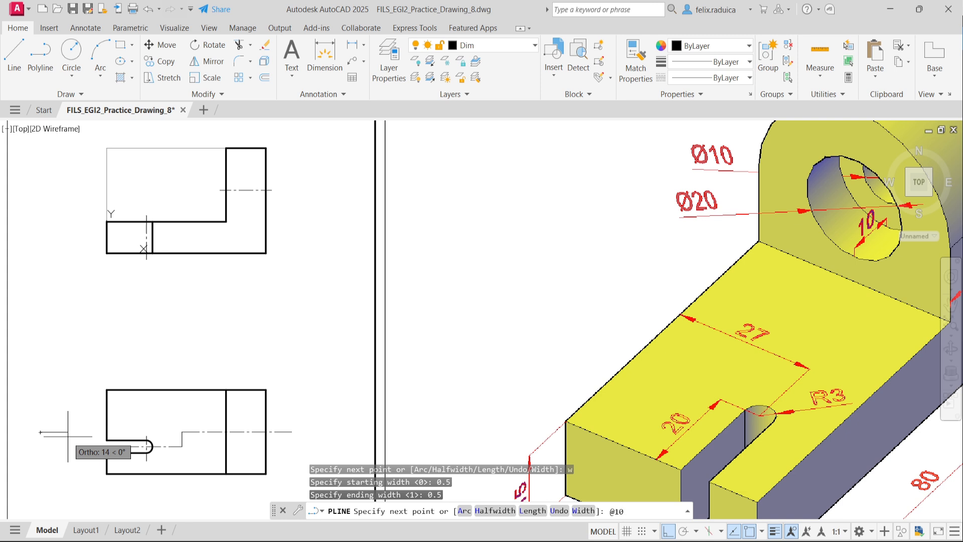
{"action": "key", "text": "Return"}
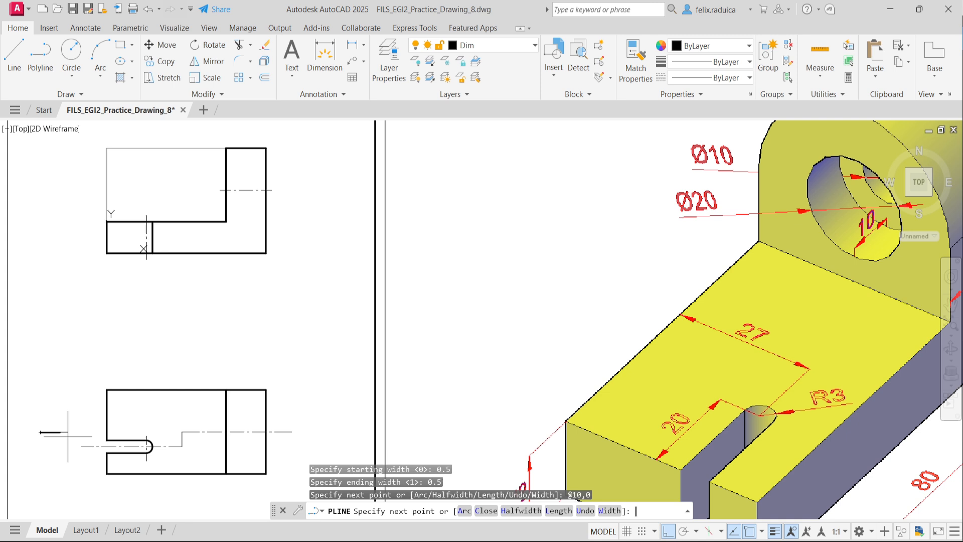
Continue the polyline with an arrowhead segment tapering from width 1 to 0 over @3,0.
{"action": "type", "text": "w"}
{"action": "key", "text": "Return"}
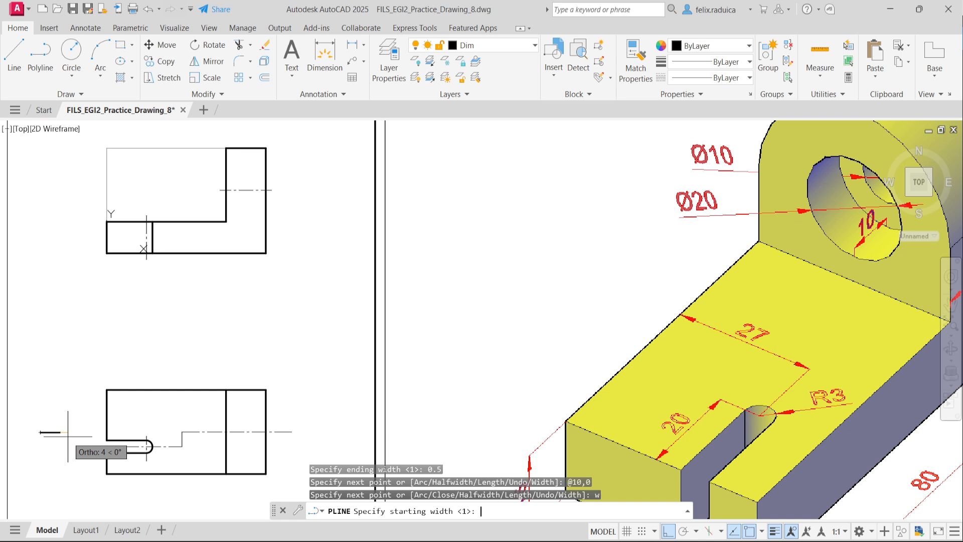
{"action": "type", "text": "1"}
{"action": "key", "text": "Return"}
{"action": "key", "text": "Return"}
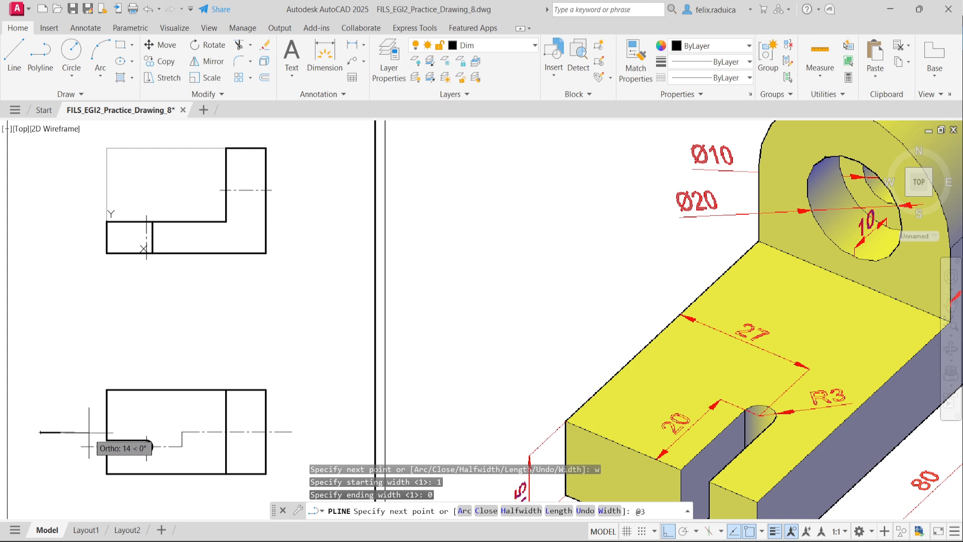
{"action": "type", "text": "0"}
{"action": "key", "text": "Return"}
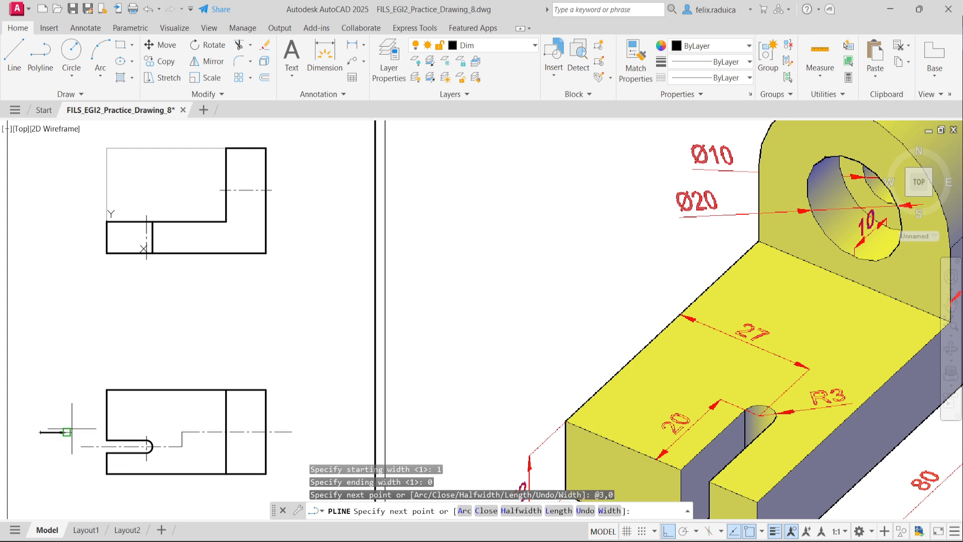
Add a cutting-plane bar at the arrow tip with width 10 and offset @0.6,0, and finish the polyline.
{"action": "scroll", "coordinate": [66, 432], "scroll_direction": "up", "scroll_amount": 2}
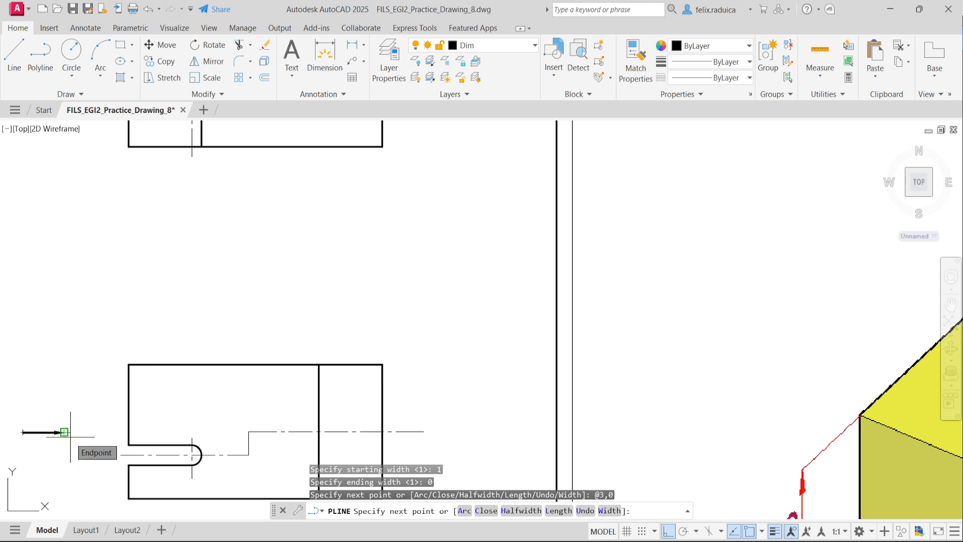
{"action": "key", "text": "Return"}
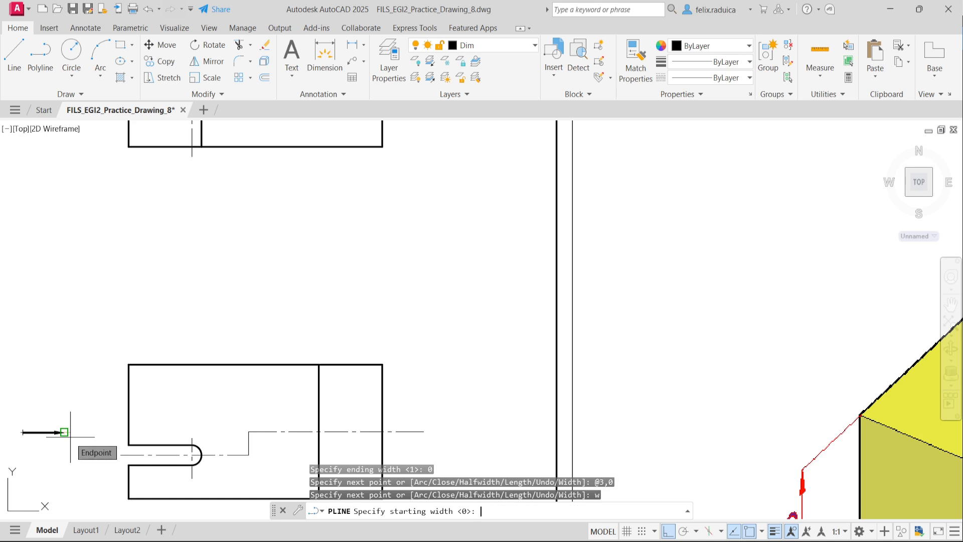
{"action": "type", "text": "10"}
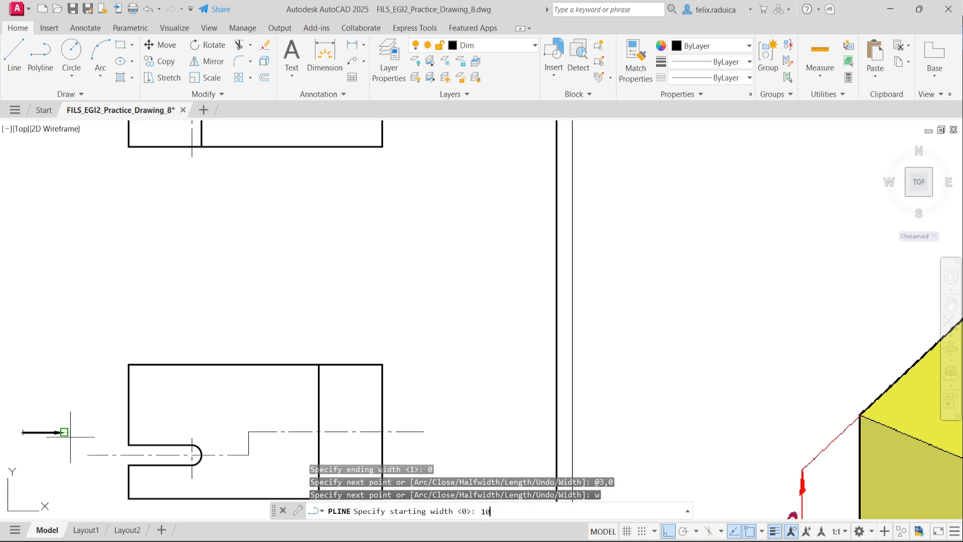
{"action": "key", "text": "Return"}
{"action": "type", "text": "10"}
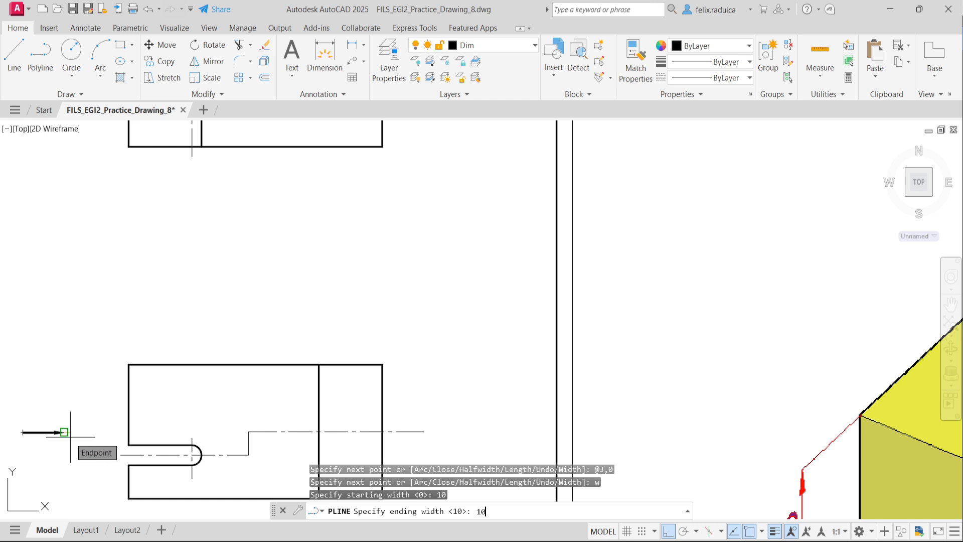
{"action": "key", "text": "Return"}
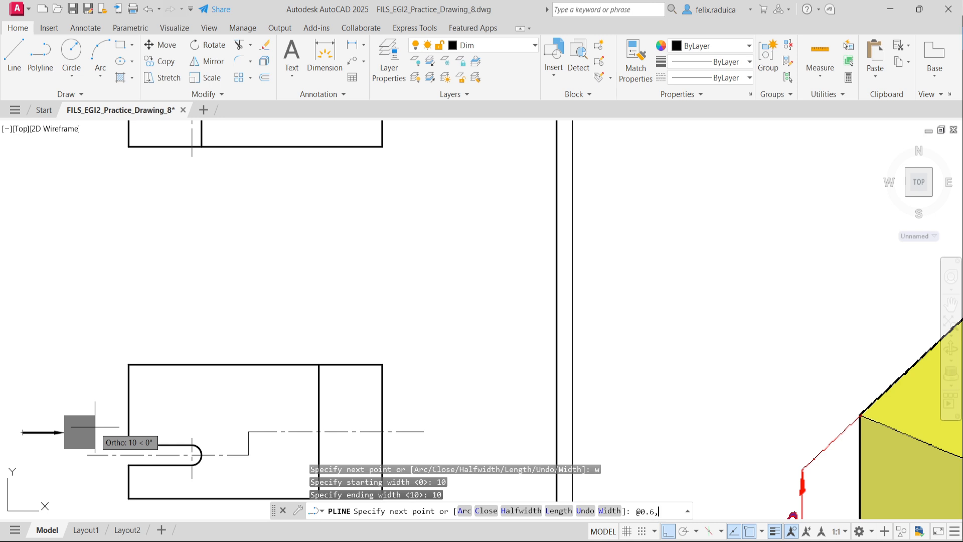
{"action": "key", "text": "Return"}
{"action": "key", "text": "Return"}
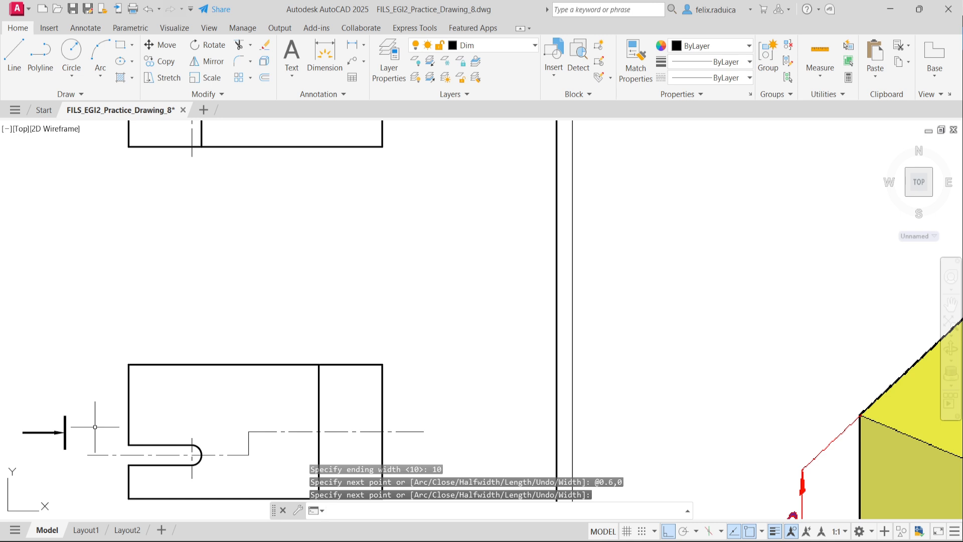
Rotate the section arrow 90 degrees about its tail endpoint so it points upward.
{"action": "middle_click_drag", "start_coordinate": [31, 453], "coordinate": [47, 454]}
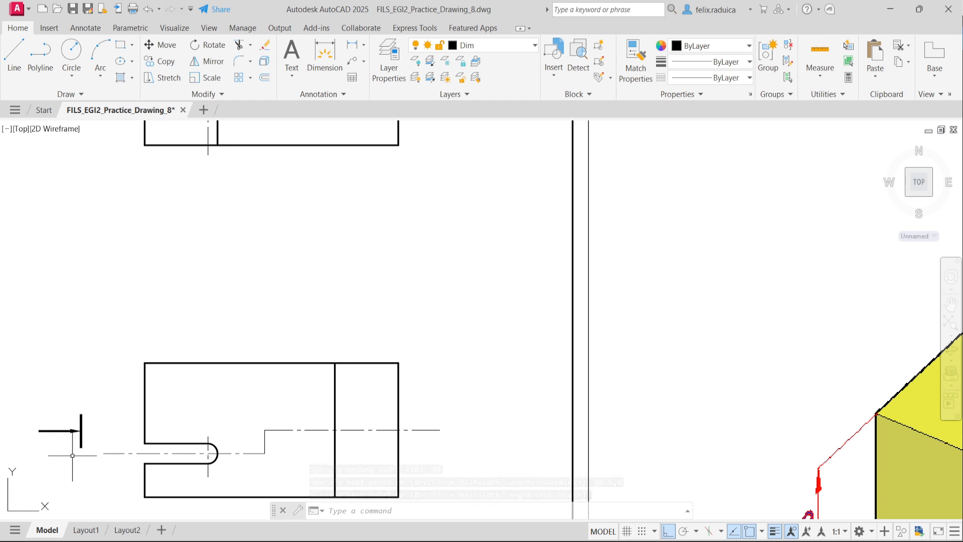
{"action": "type", "text": "rotate"}
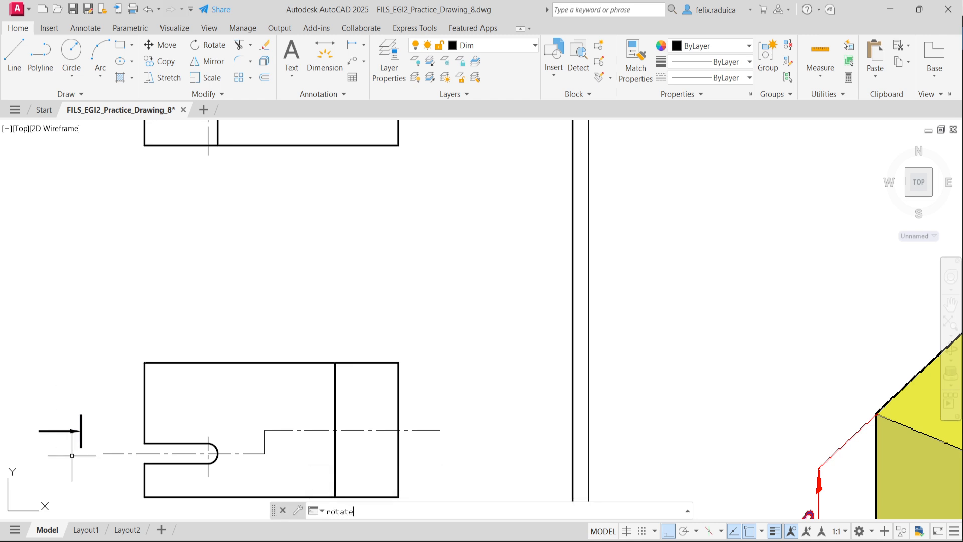
{"action": "key", "text": "Return"}
{"action": "left_click", "coordinate": [94, 449]}
{"action": "left_click", "coordinate": [37, 406]}
{"action": "key", "text": "Return"}
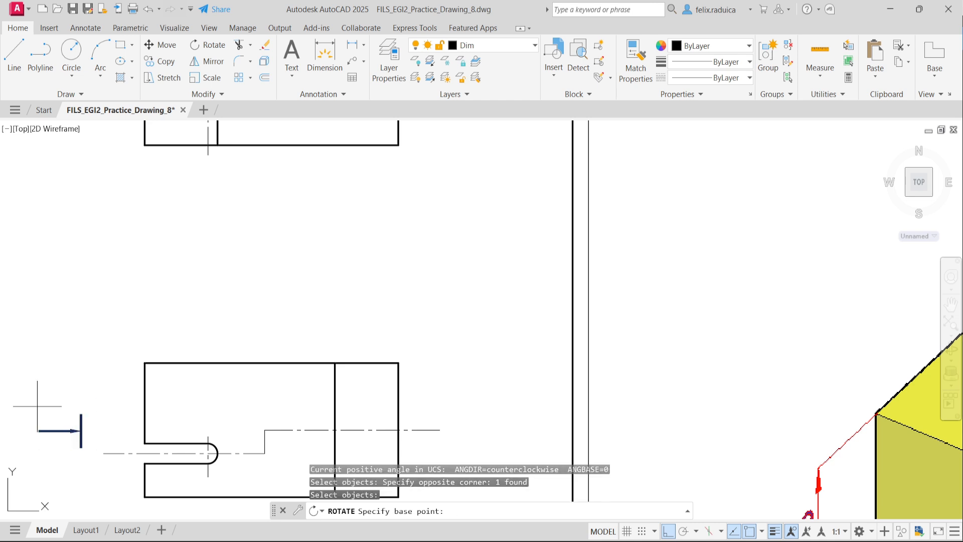
{"action": "left_click", "coordinate": [42, 430]}
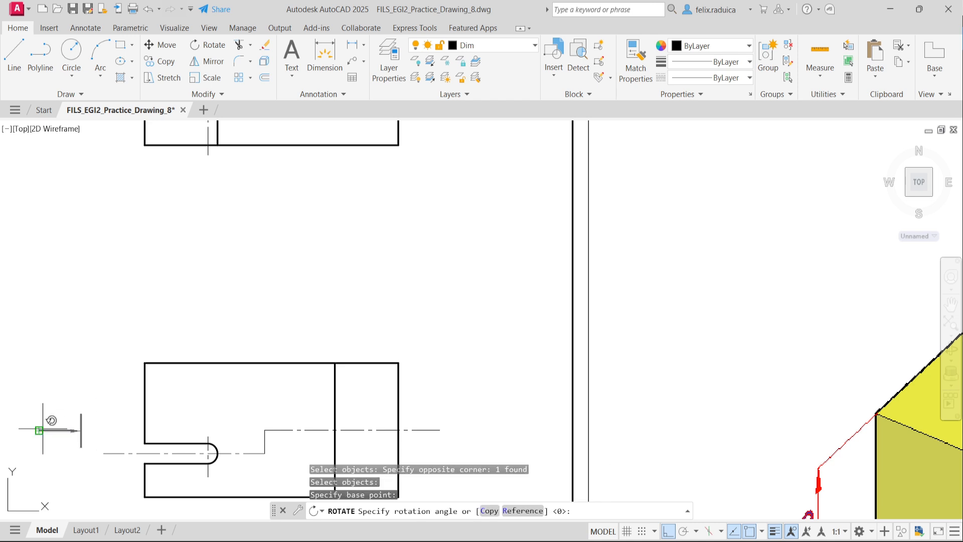
{"action": "type", "text": "90"}
{"action": "key", "text": "Return"}
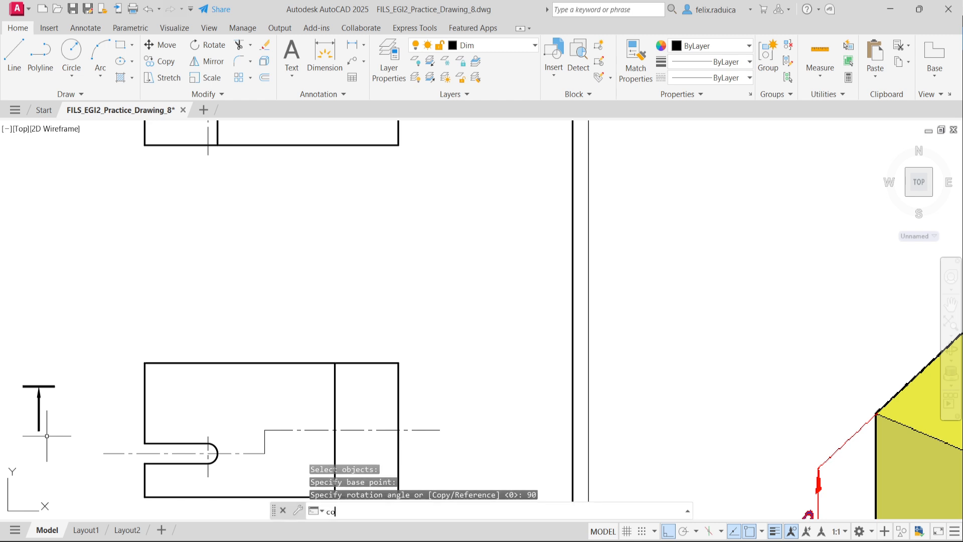
Move the section arrow from the midpoint of its bar to the left end of the slot axis in the lower view.
{"action": "type", "text": "CO"}
{"action": "key", "text": "Escape"}
{"action": "type", "text": "move"}
{"action": "key", "text": "Return"}
{"action": "left_click", "coordinate": [63, 419]}
{"action": "left_click", "coordinate": [13, 359]}
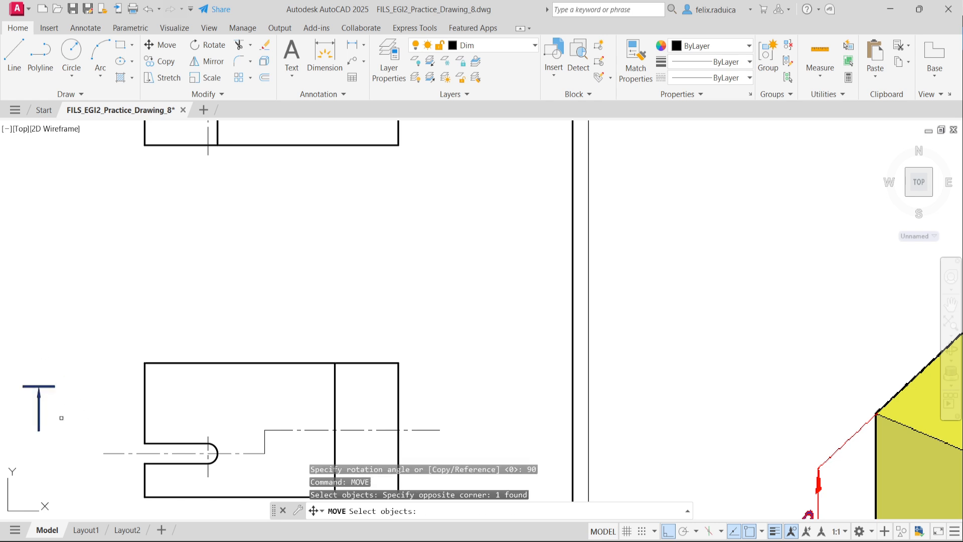
{"action": "key", "text": "Return"}
{"action": "scroll", "coordinate": [33, 377], "scroll_direction": "up", "scroll_amount": 3}
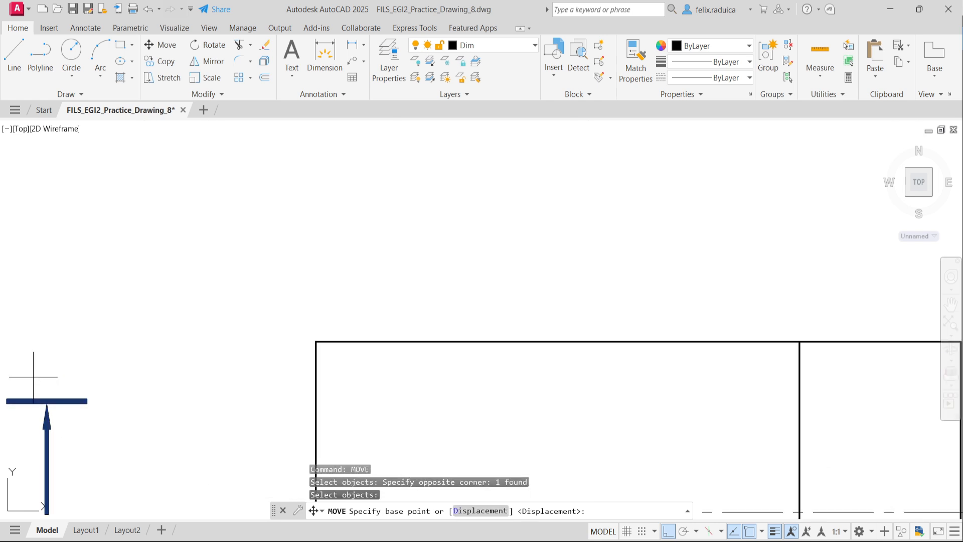
{"action": "scroll", "coordinate": [43, 381], "scroll_direction": "up", "scroll_amount": 2}
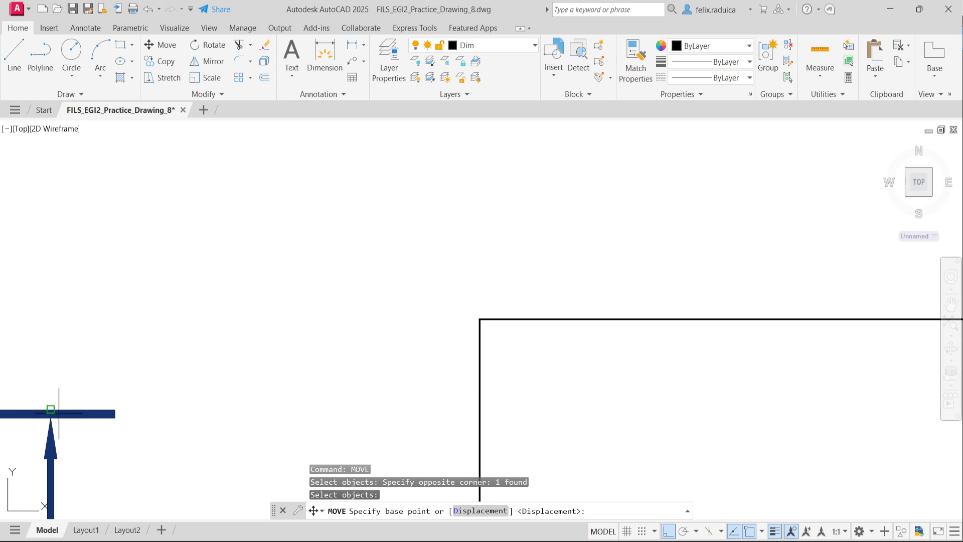
{"action": "type", "text": "mid"}
{"action": "key", "text": "Return"}
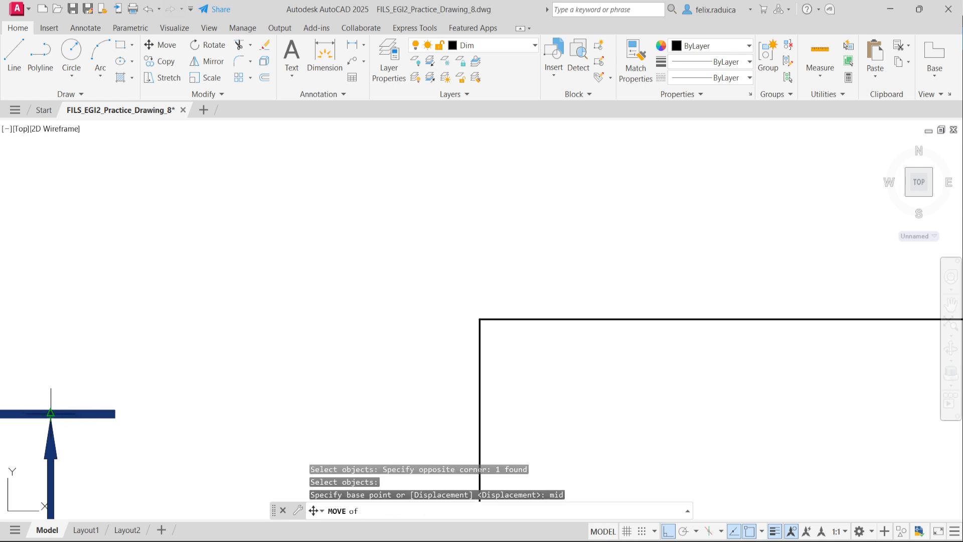
{"action": "left_click", "coordinate": [50, 412]}
{"action": "scroll", "coordinate": [92, 501], "scroll_direction": "down", "scroll_amount": 2}
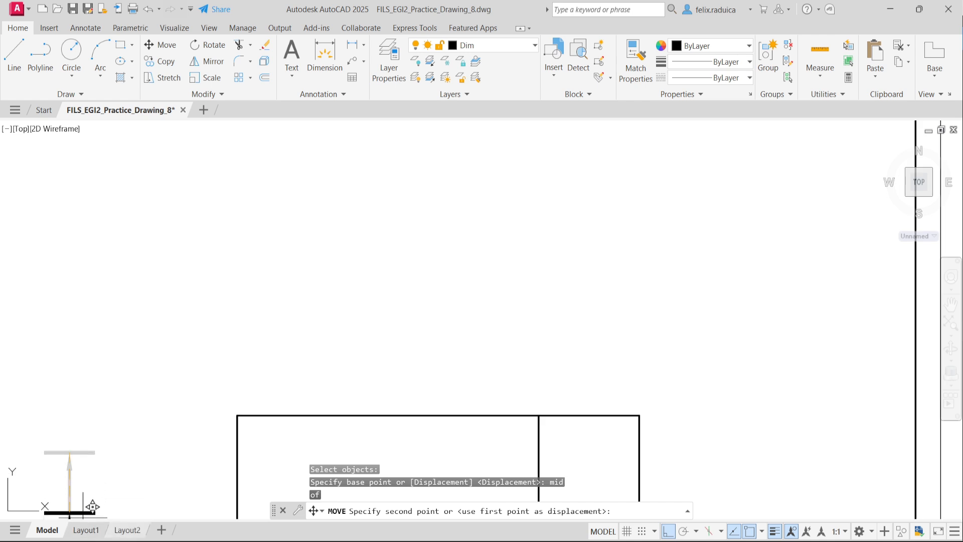
{"action": "middle_click_drag", "start_coordinate": [125, 462], "coordinate": [47, 327]}
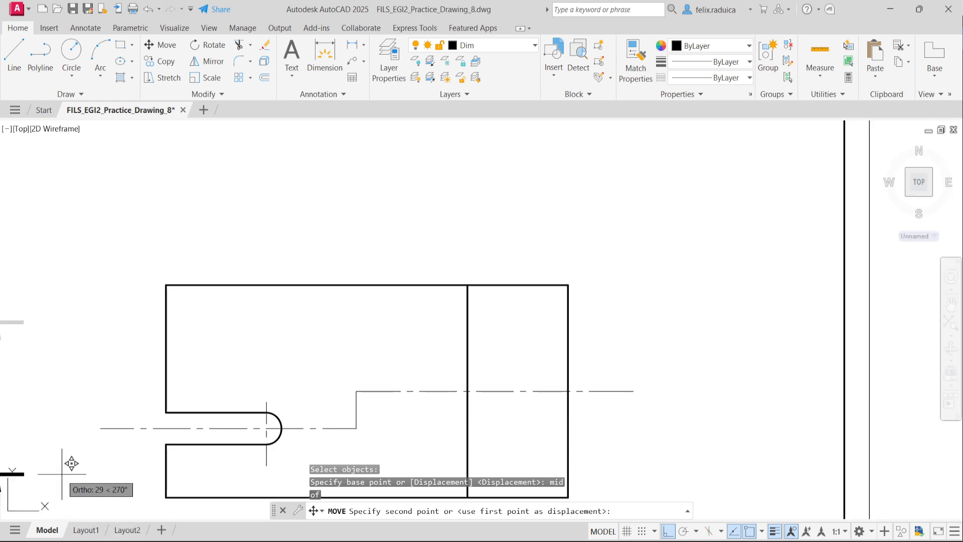
{"action": "left_click", "coordinate": [100, 429]}
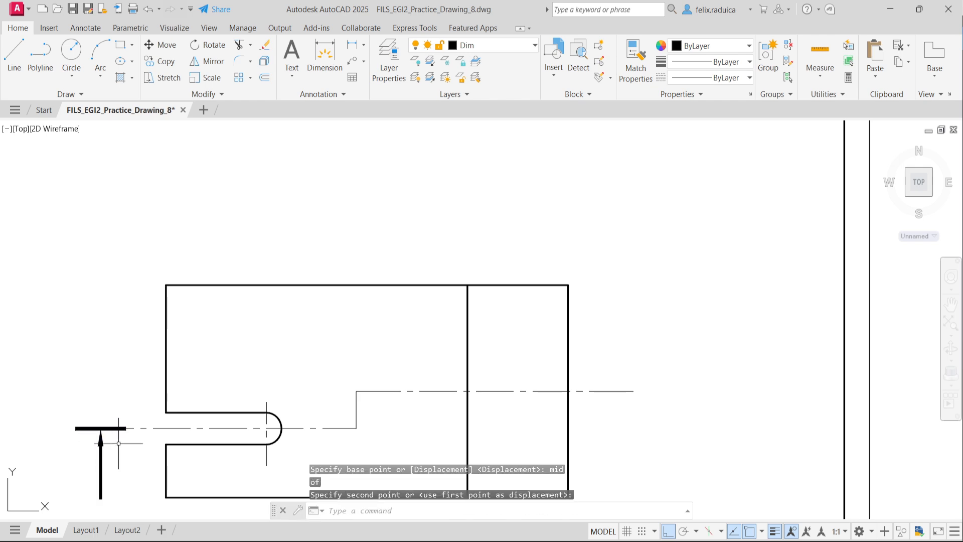
Copy the section arrow from the midpoint of its bar to the right end of the stepped section line in the lower view.
{"action": "scroll", "coordinate": [125, 472], "scroll_direction": "down", "scroll_amount": 5}
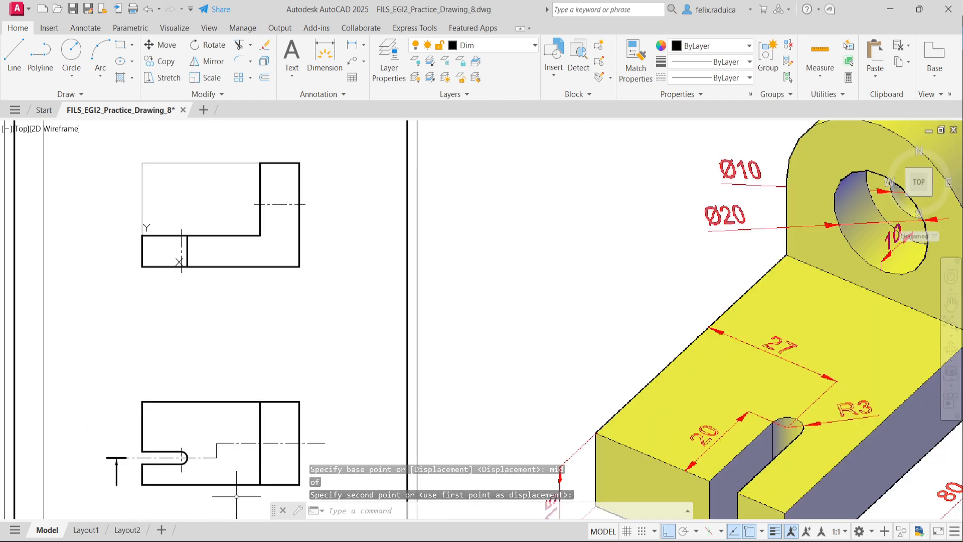
{"action": "middle_click_drag", "start_coordinate": [178, 475], "coordinate": [165, 435]}
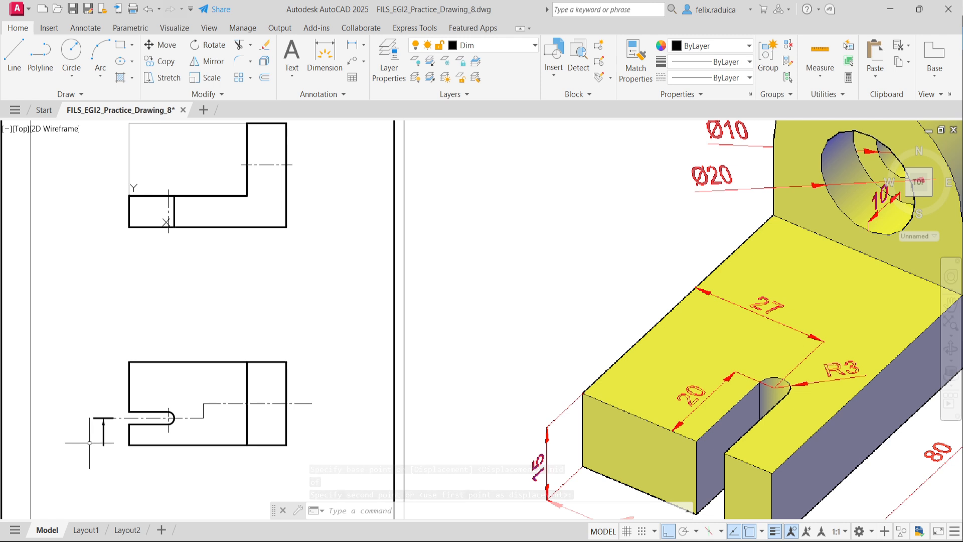
{"action": "left_click", "coordinate": [116, 446]}
{"action": "type", "text": "co"}
{"action": "key", "text": "Return"}
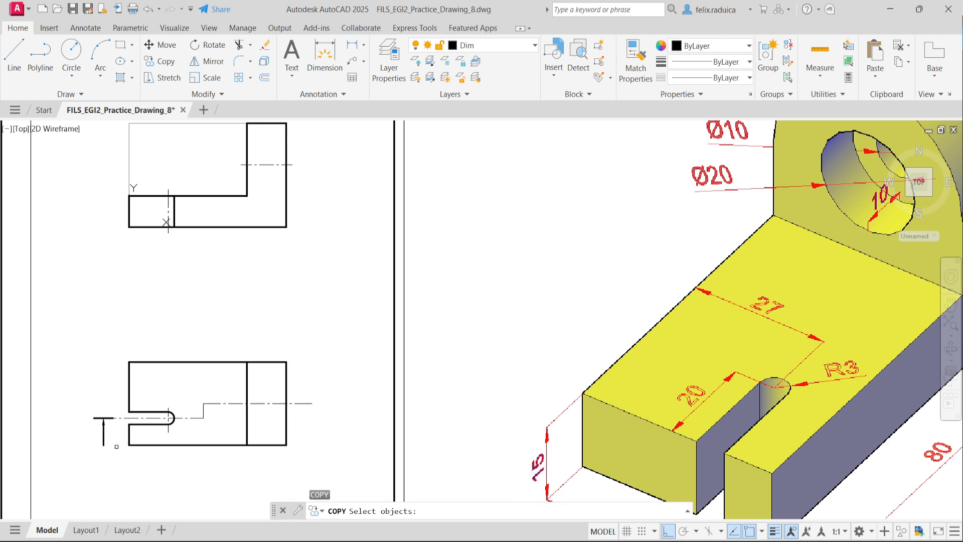
{"action": "left_click", "coordinate": [109, 434]}
{"action": "left_click", "coordinate": [100, 430]}
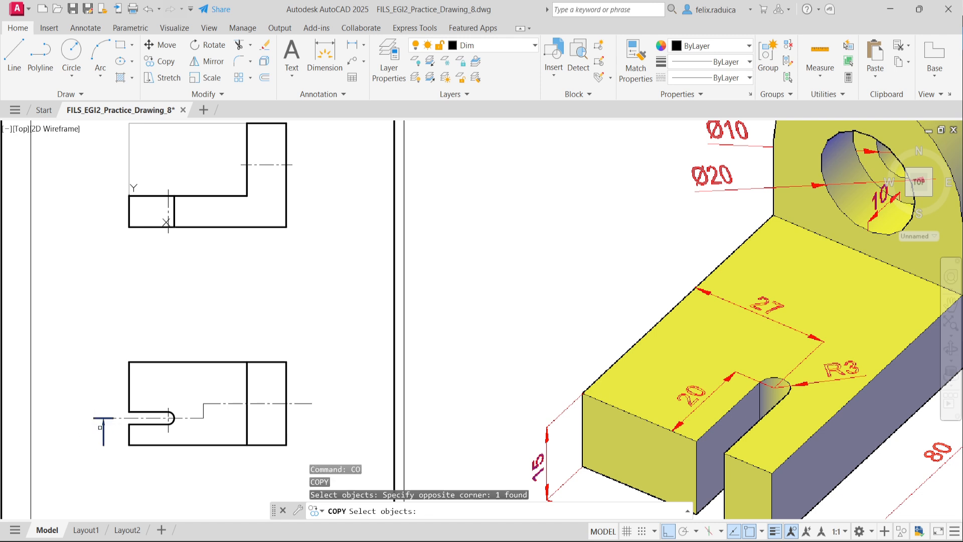
{"action": "key", "text": "Return"}
{"action": "scroll", "coordinate": [103, 420], "scroll_direction": "up", "scroll_amount": 4}
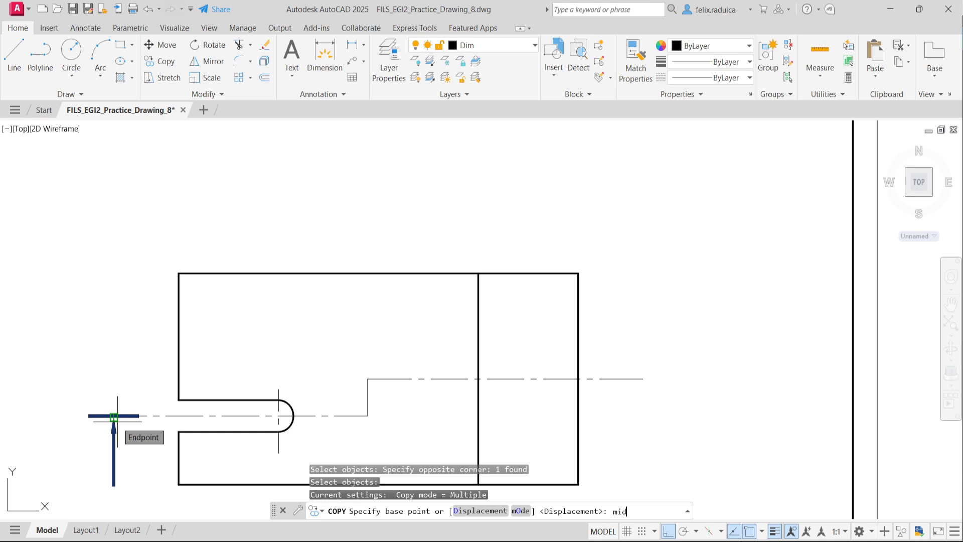
{"action": "key", "text": "Return"}
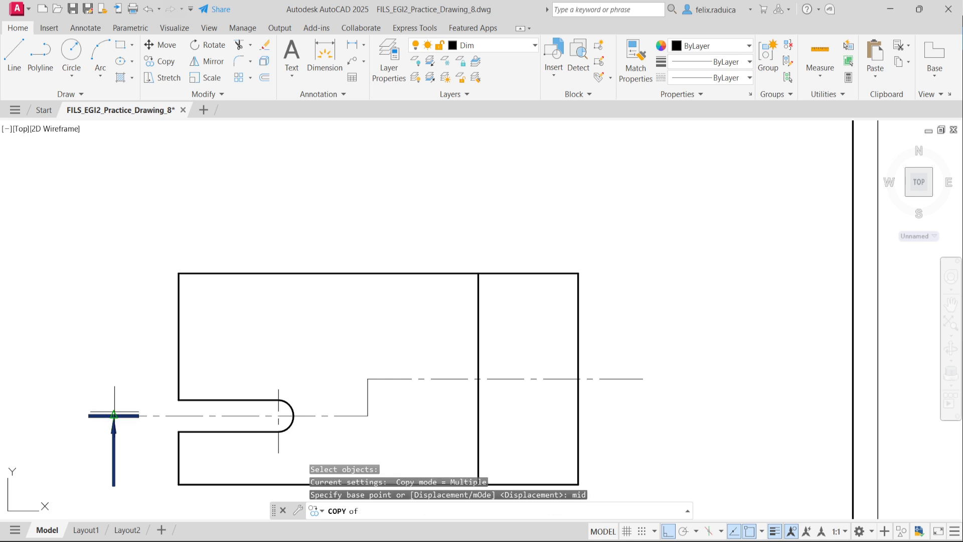
{"action": "scroll", "coordinate": [114, 414], "scroll_direction": "up", "scroll_amount": 4}
{"action": "left_click", "coordinate": [114, 415]}
{"action": "scroll", "coordinate": [112, 415], "scroll_direction": "down", "scroll_amount": 6}
{"action": "mouse_move", "coordinate": [103, 452]}
{"action": "middle_mouse_down"}
{"action": "mouse_move", "coordinate": [8, 426]}
{"action": "mouse_move", "coordinate": [5, 416]}
{"action": "middle_mouse_up"}
{"action": "scroll", "coordinate": [199, 398], "scroll_direction": "down", "scroll_amount": 4}
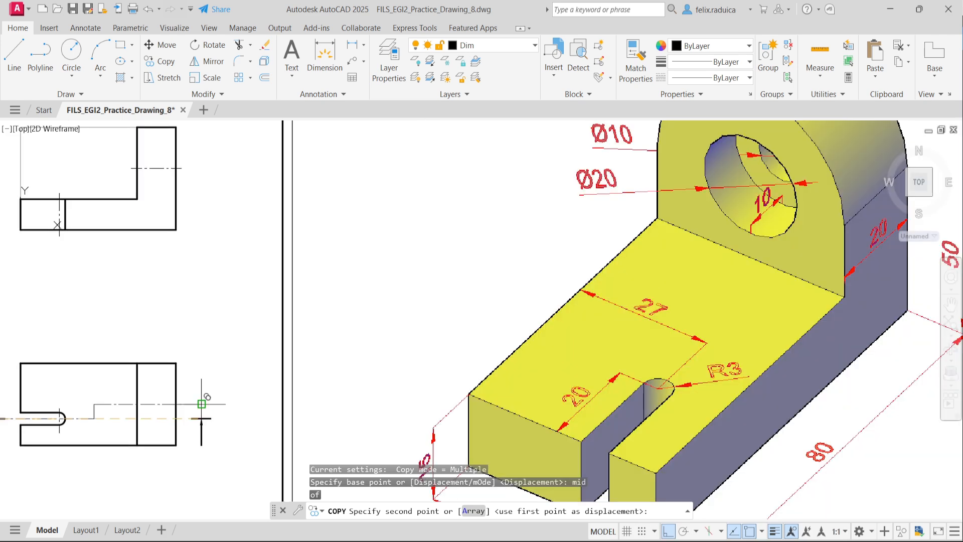
{"action": "scroll", "coordinate": [189, 402], "scroll_direction": "up", "scroll_amount": 5}
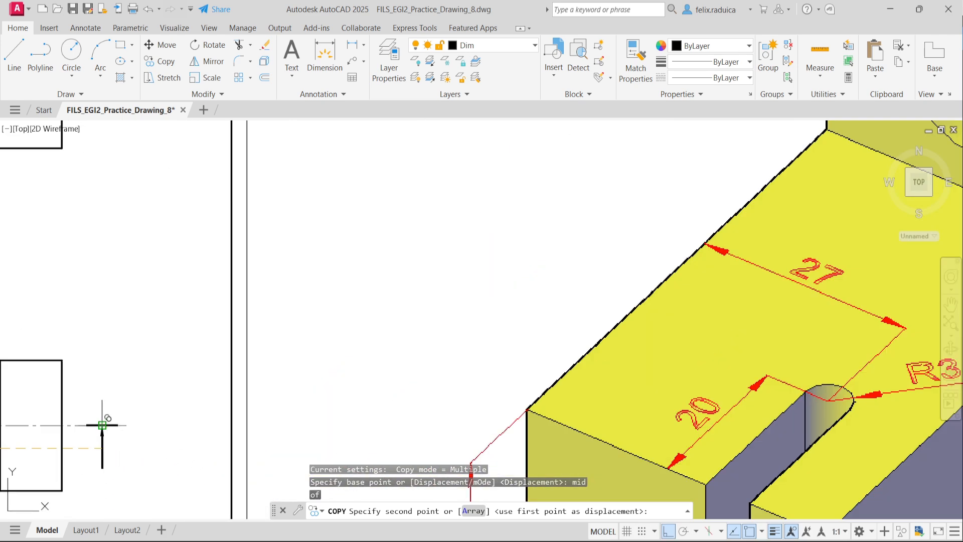
{"action": "left_click", "coordinate": [102, 425]}
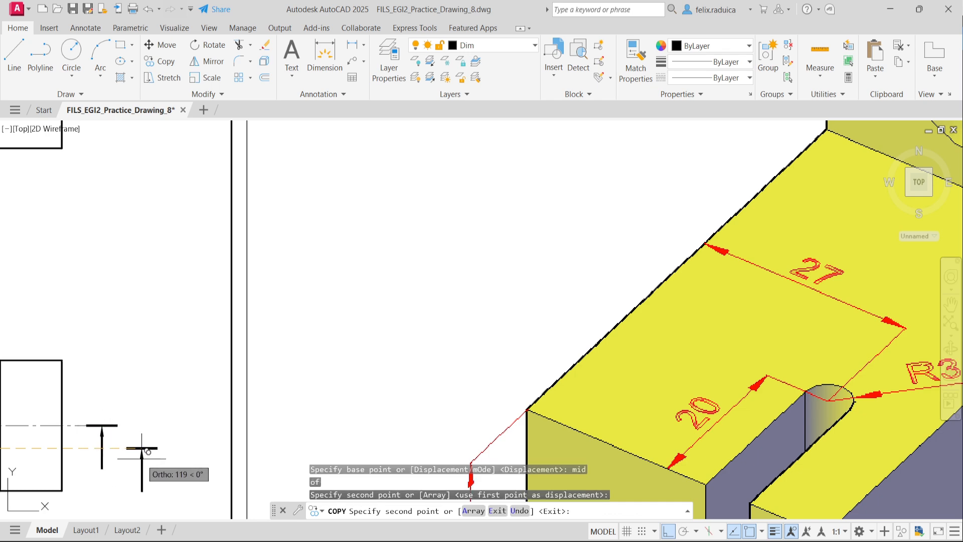
{"action": "key", "text": "Return"}
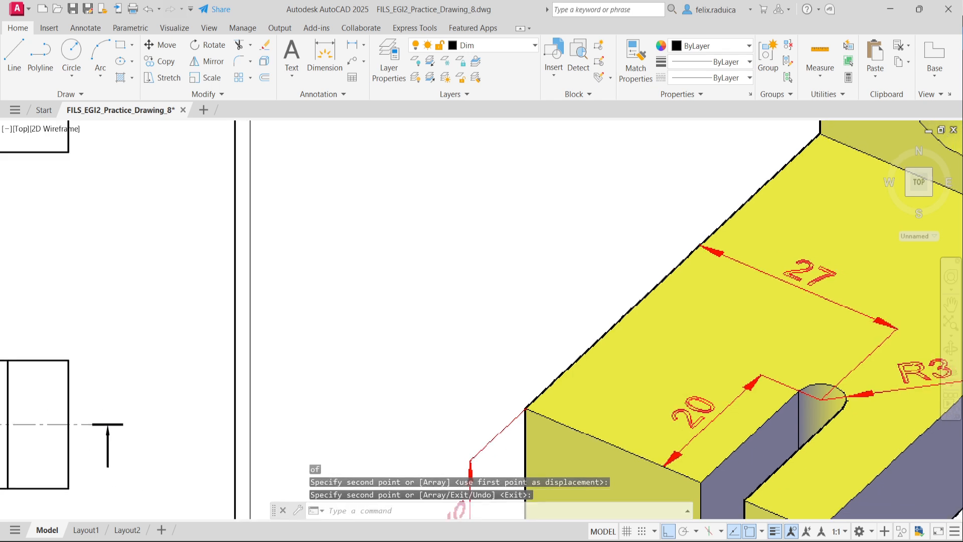
Place a multiline text box with text height 7 beside the left section arrow in the lower view.
{"action": "middle_click", "coordinate": [142, 458]}
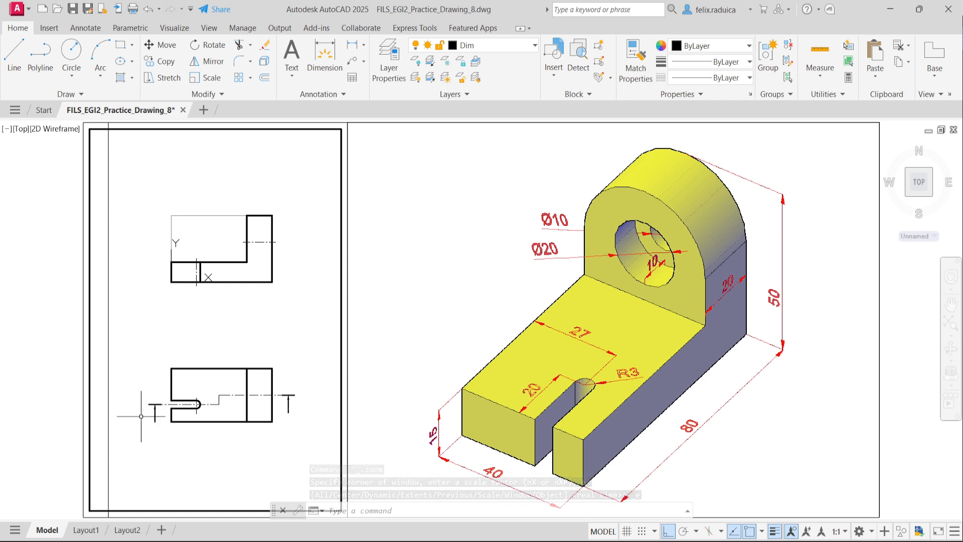
{"action": "type", "text": "mtext"}
{"action": "key", "text": "Return"}
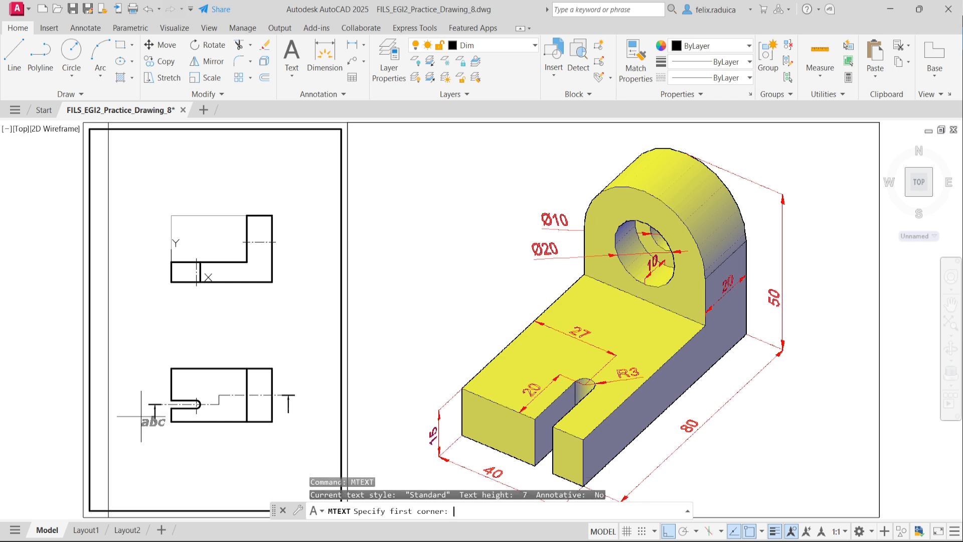
{"action": "left_click", "coordinate": [154, 408]}
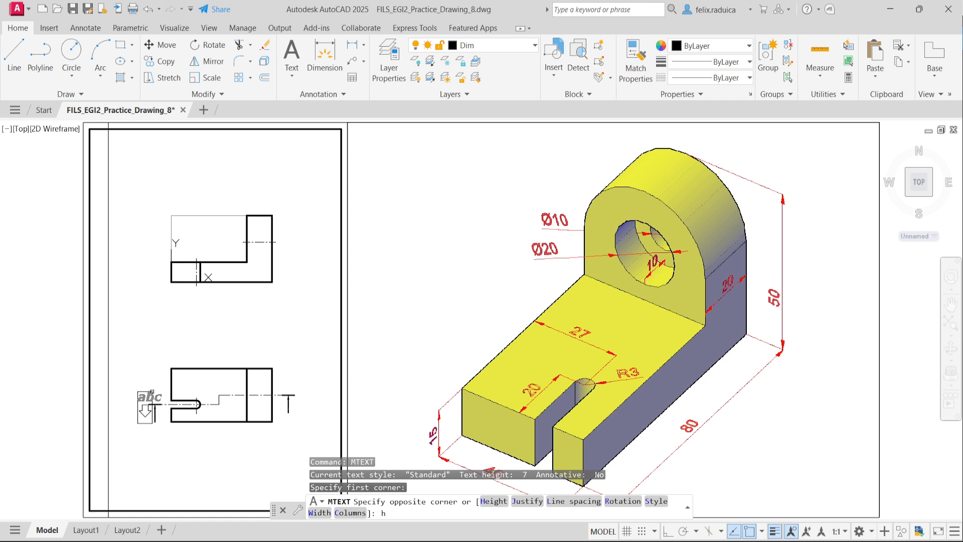
{"action": "type", "text": "h"}
{"action": "key", "text": "Return"}
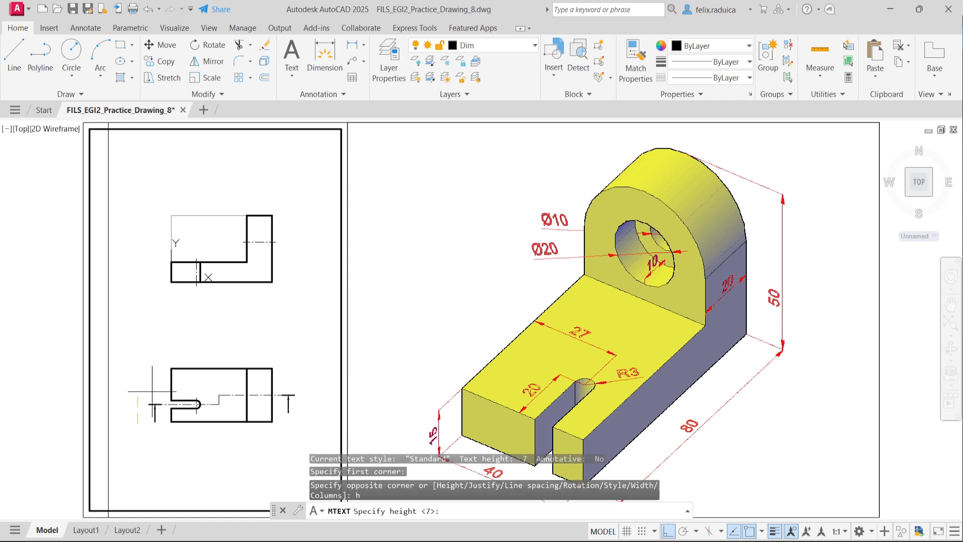
{"action": "type", "text": "7"}
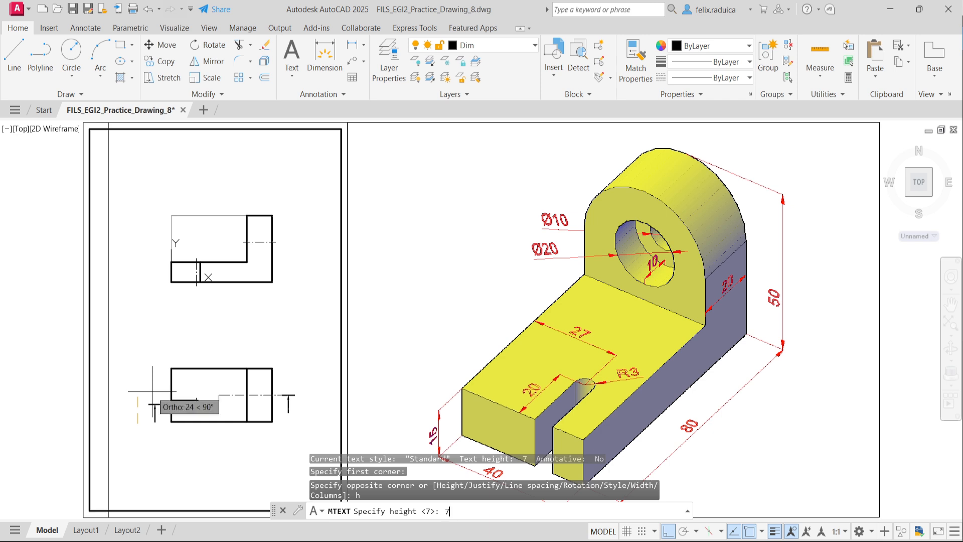
{"action": "key", "text": "Return"}
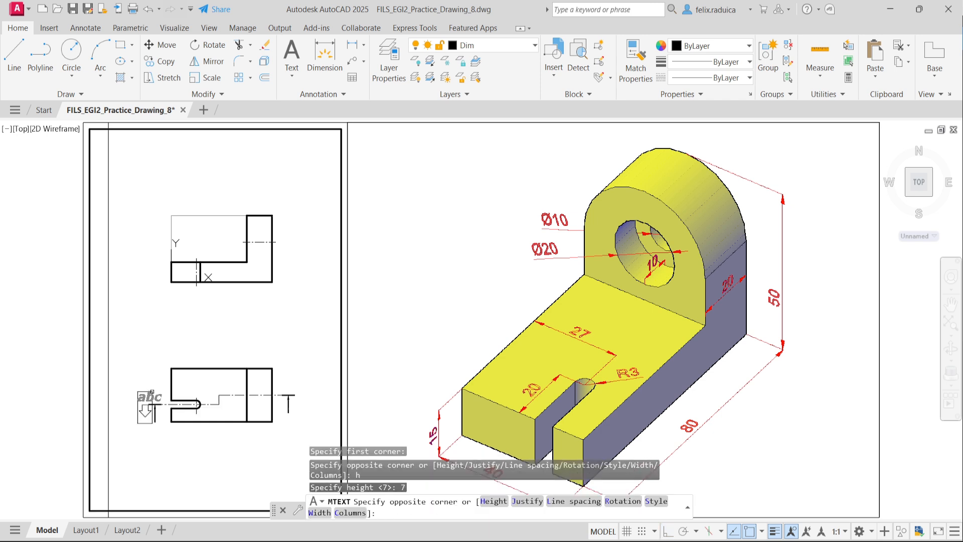
{"action": "scroll", "coordinate": [146, 414], "scroll_direction": "up", "scroll_amount": 4}
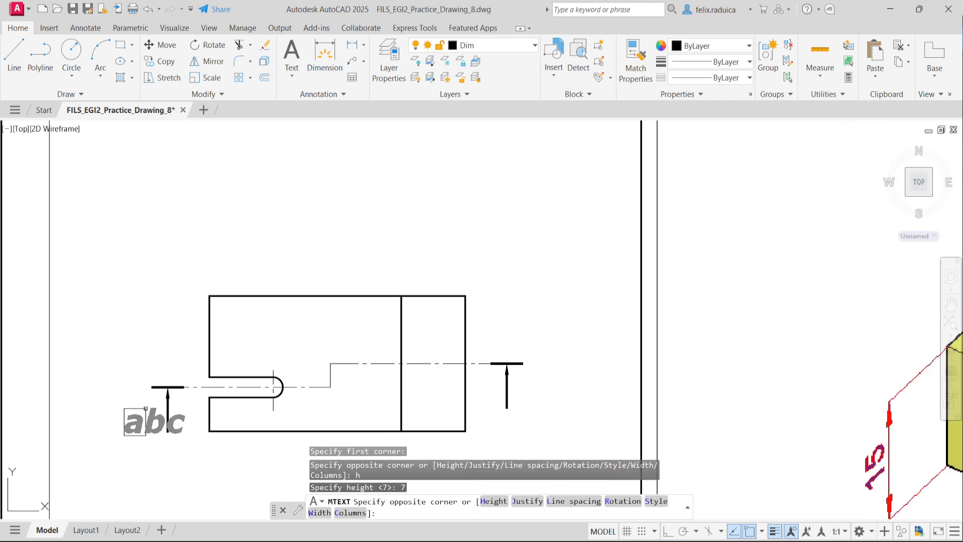
{"action": "left_click", "coordinate": [152, 399]}
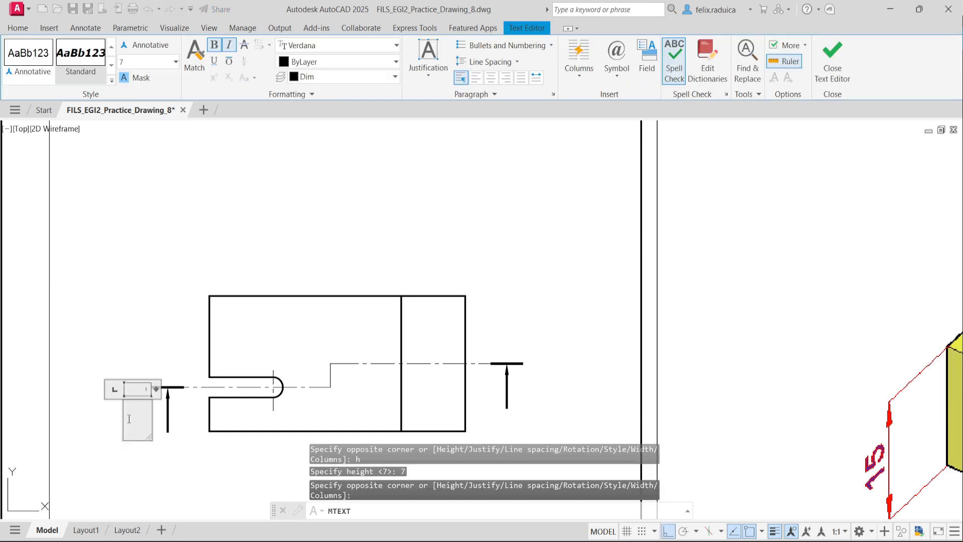
Enter the section letter A in the text box and move it closer to the left section arrow.
{"action": "type", "text": "a"}
{"action": "key", "text": "BackSpace"}
{"action": "type", "text": "A"}
{"action": "left_click", "coordinate": [181, 445]}
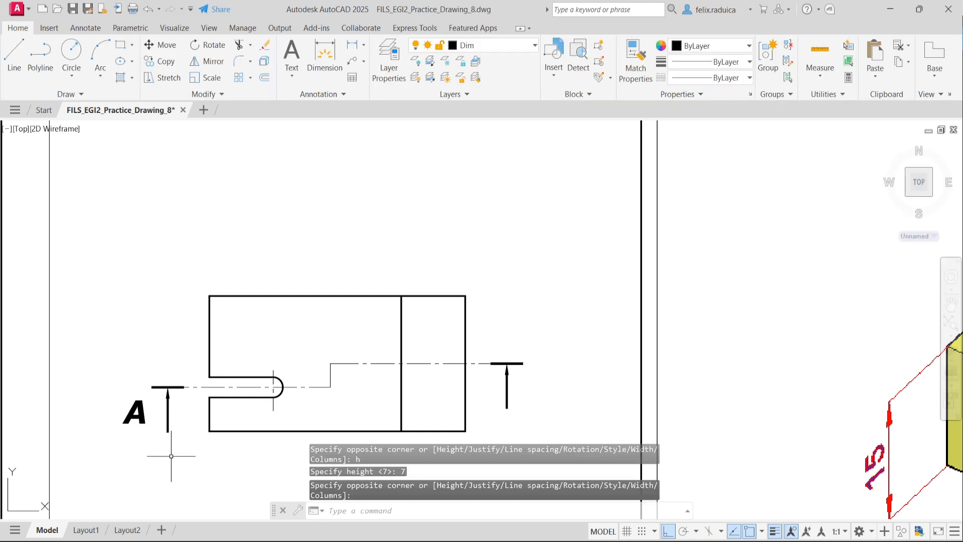
{"action": "left_click", "coordinate": [143, 421]}
{"action": "left_click_drag", "start_coordinate": [143, 421], "coordinate": [163, 429]}
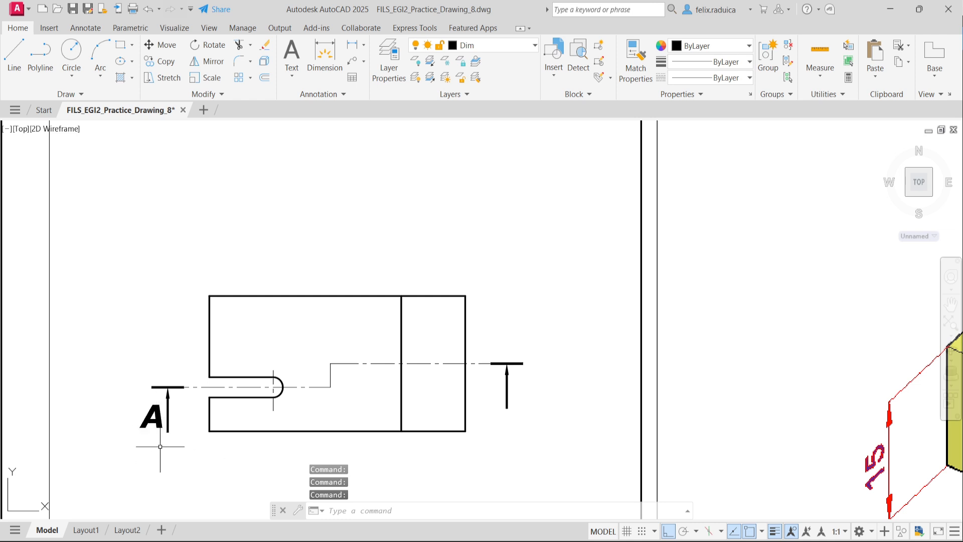
Paste a copy of the letter A beside the right section arrow with object snap off, and turn object snap back on.
{"action": "left_click", "coordinate": [151, 416]}
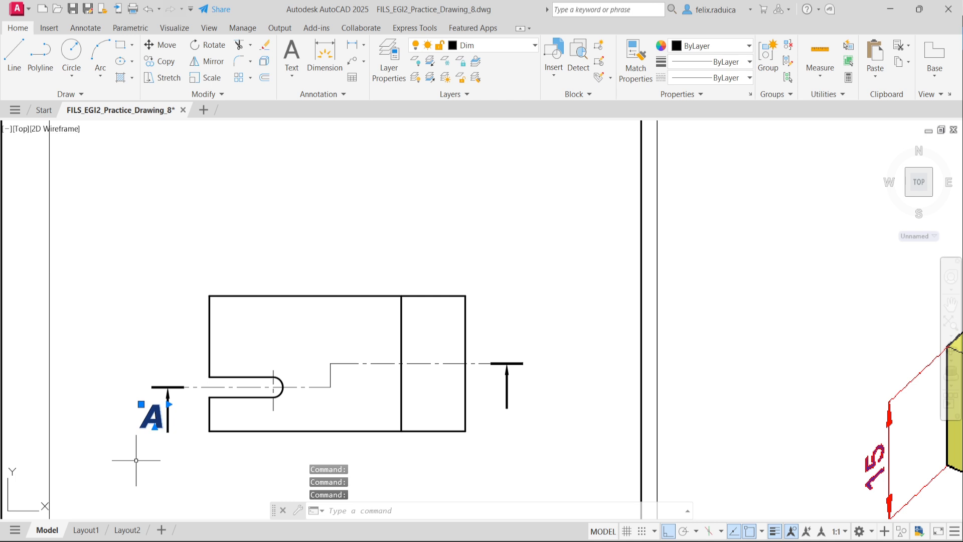
{"action": "key", "text": "ctrl+c"}
{"action": "key", "text": "ctrl+v"}
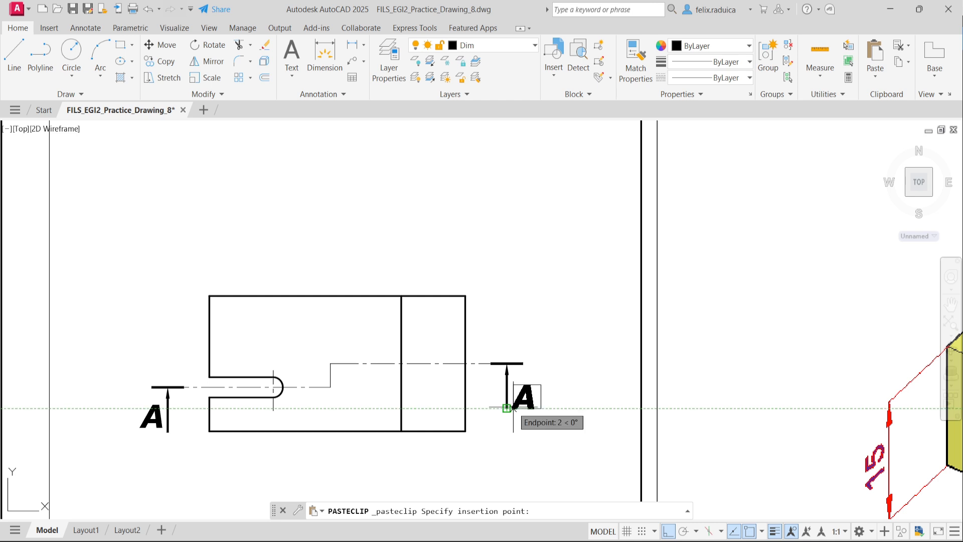
{"action": "key", "text": "F3"}
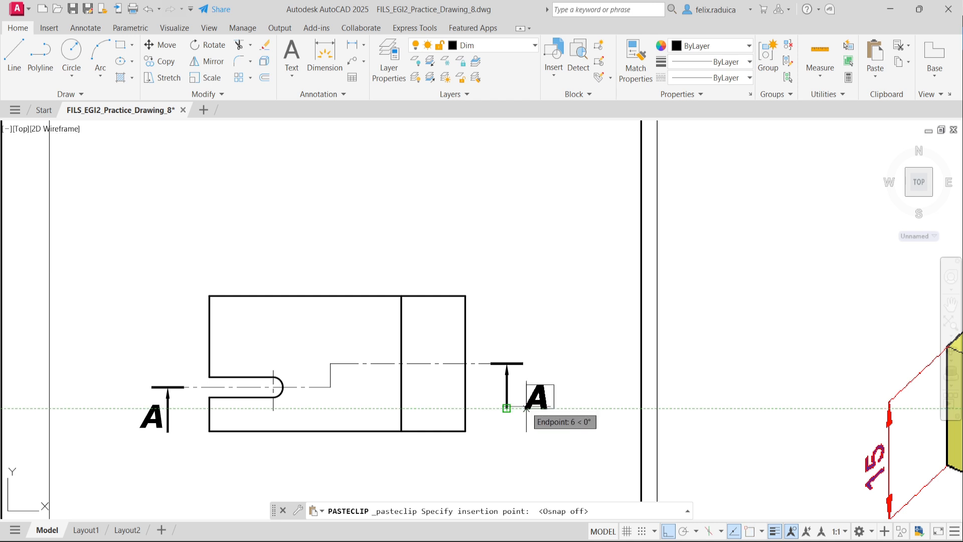
{"action": "key", "text": "F3"}
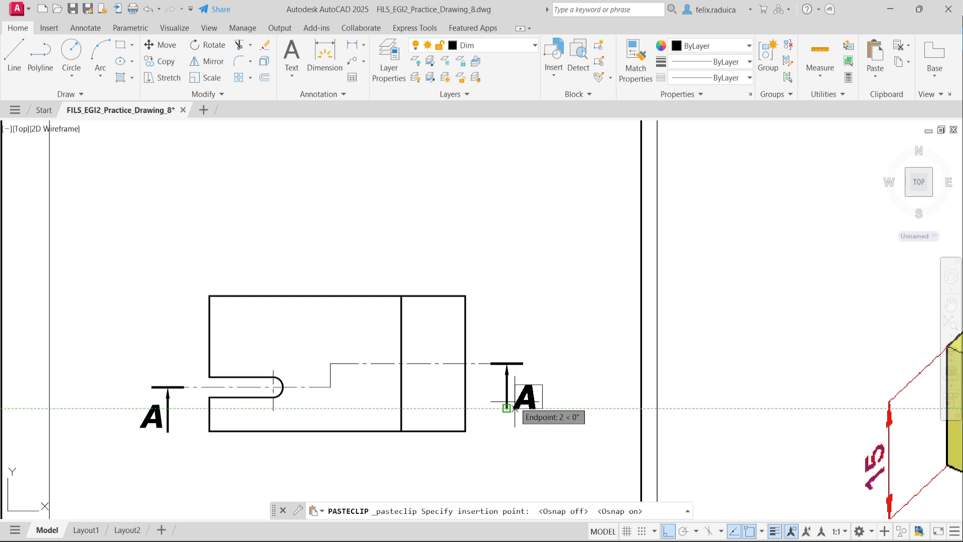
{"action": "key", "text": "F3"}
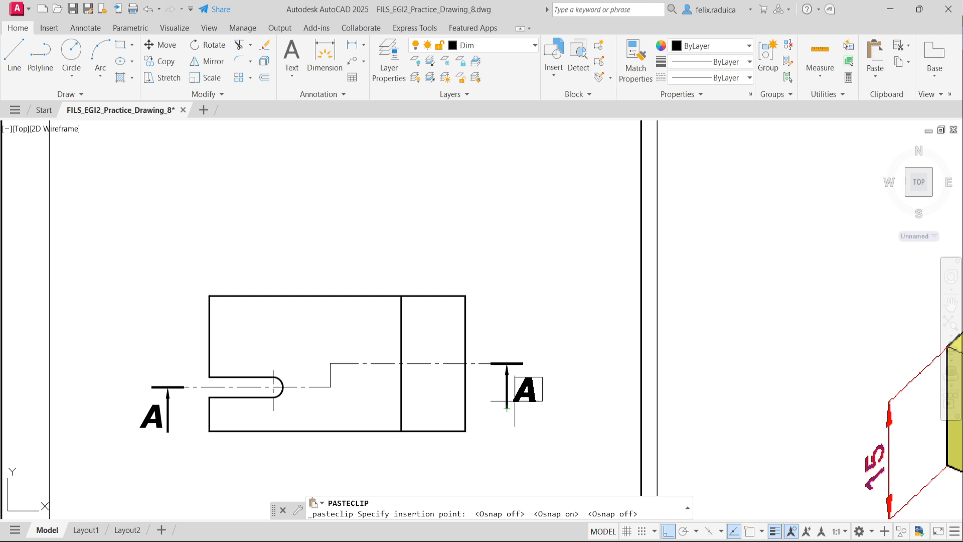
{"action": "left_click", "coordinate": [514, 400]}
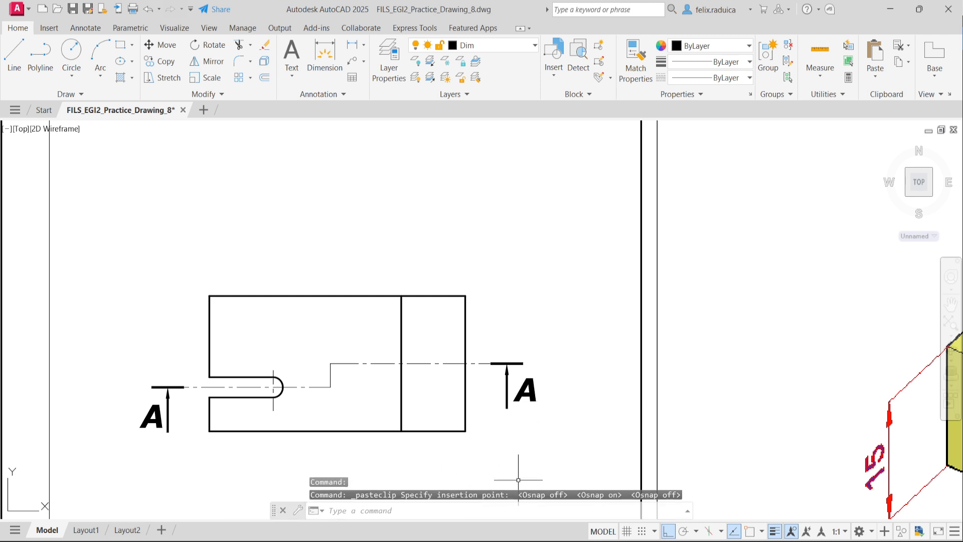
{"action": "key", "text": "F3"}
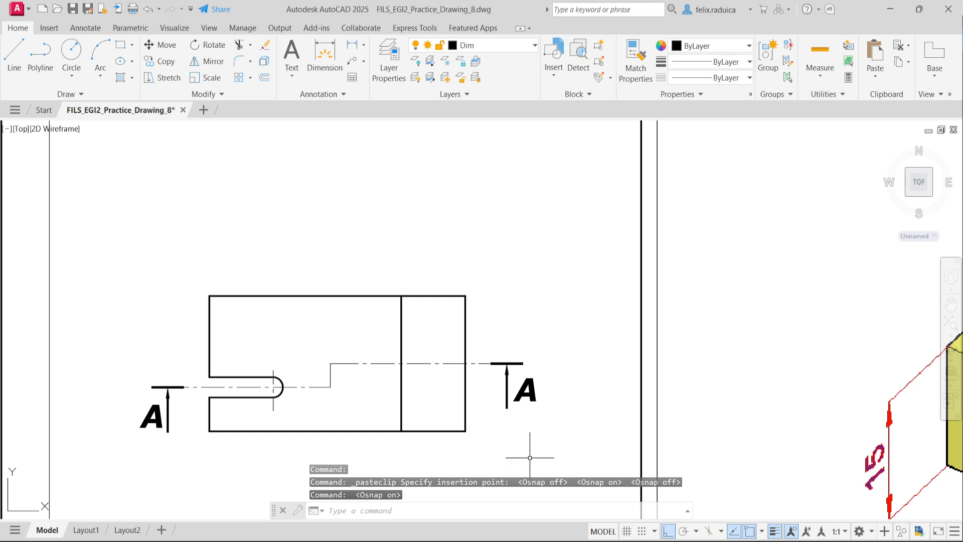
{"action": "key", "text": "F3"}
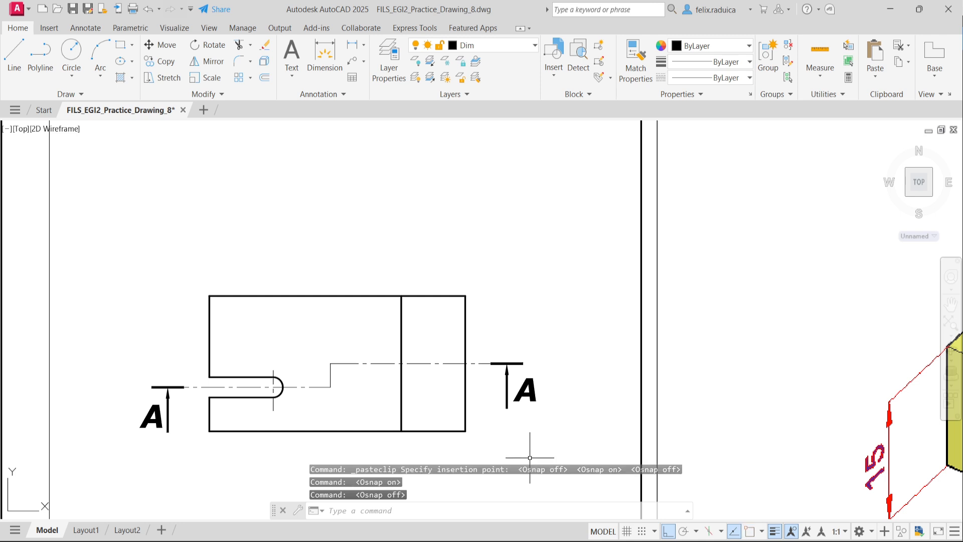
{"action": "key", "text": "F3"}
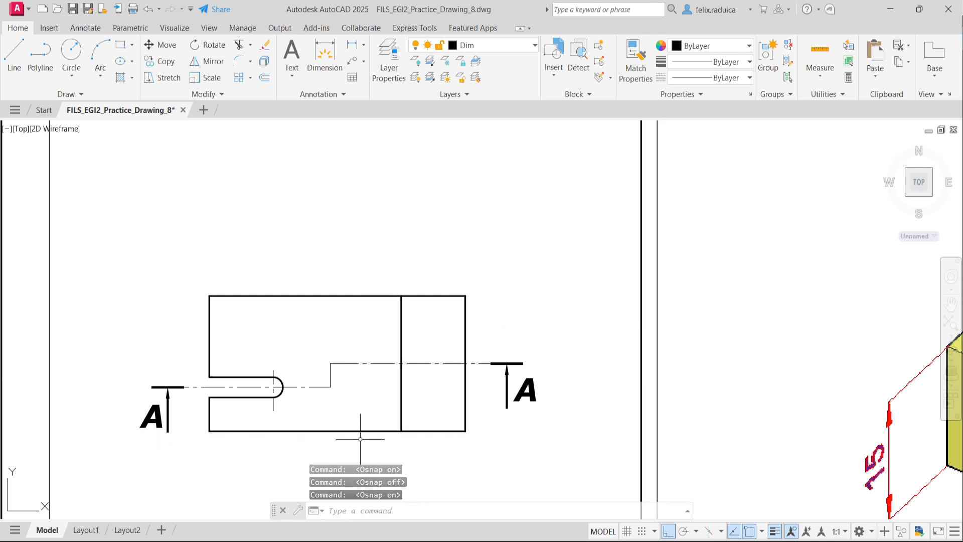
Paste another copy of the letter A above the upper view, near the middle of its width.
{"action": "scroll", "coordinate": [321, 316], "scroll_direction": "down", "scroll_amount": 2}
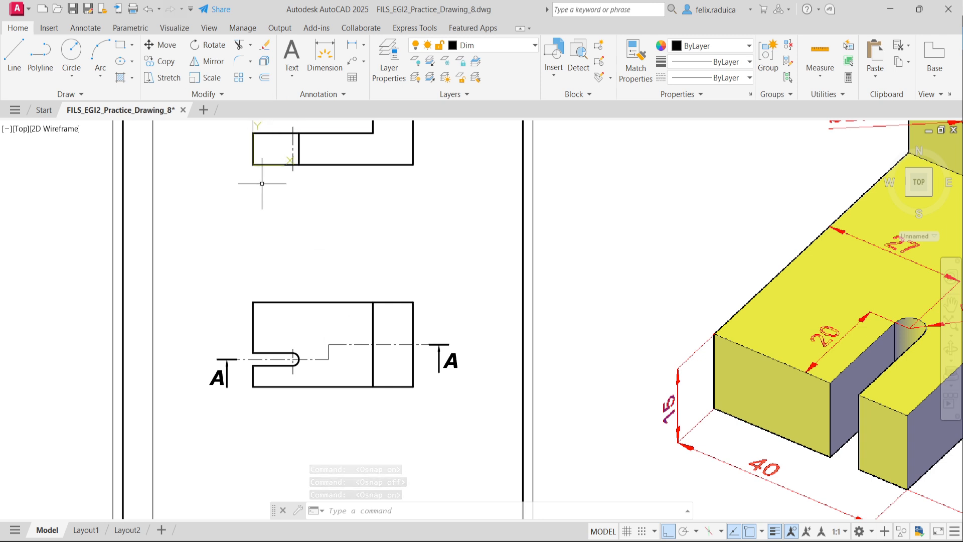
{"action": "left_click", "coordinate": [221, 372]}
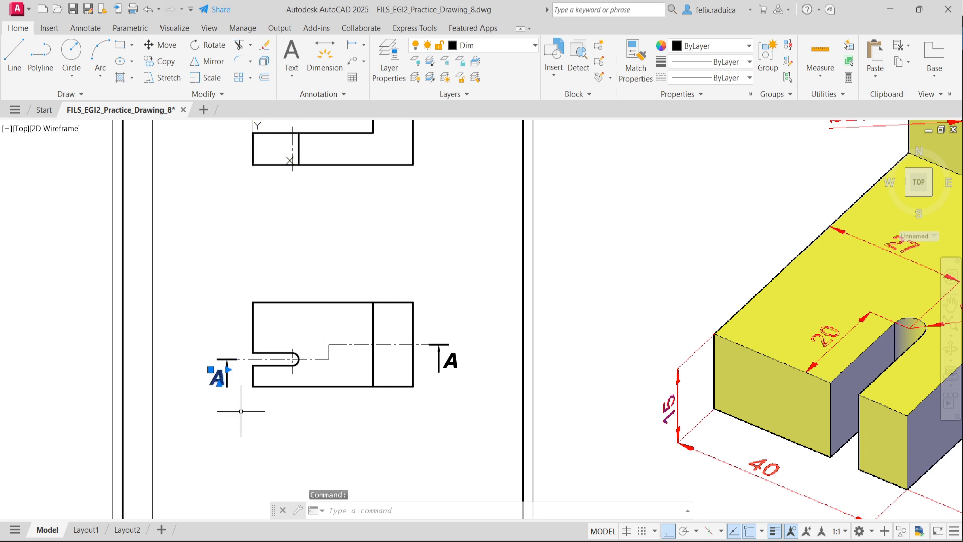
{"action": "key", "text": "ctrl+c"}
{"action": "key", "text": "ctrl+v"}
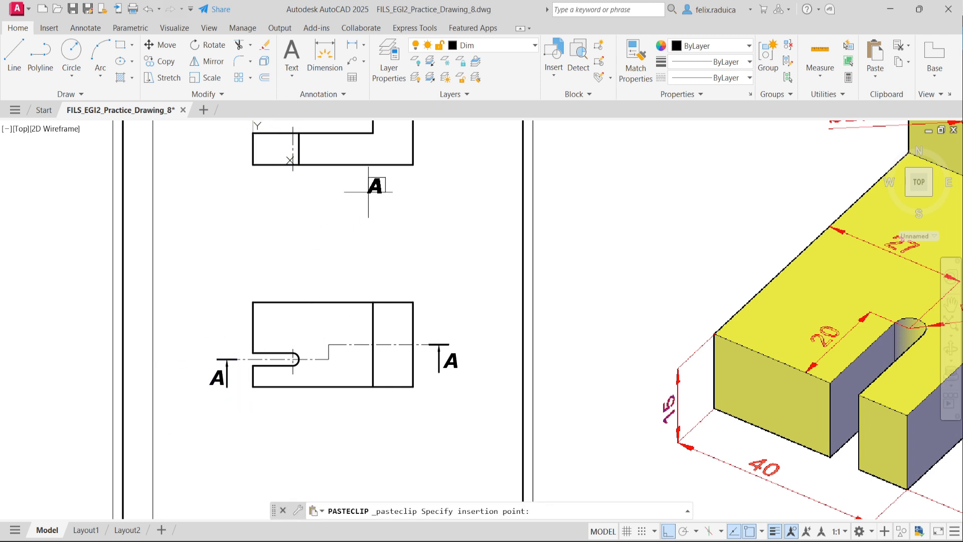
{"action": "middle_click_drag", "start_coordinate": [343, 250], "coordinate": [272, 334]}
{"action": "scroll", "coordinate": [273, 333], "scroll_direction": "down", "scroll_amount": 4}
{"action": "middle_click_drag", "start_coordinate": [264, 272], "coordinate": [263, 326]}
{"action": "scroll", "coordinate": [246, 303], "scroll_direction": "up", "scroll_amount": 4}
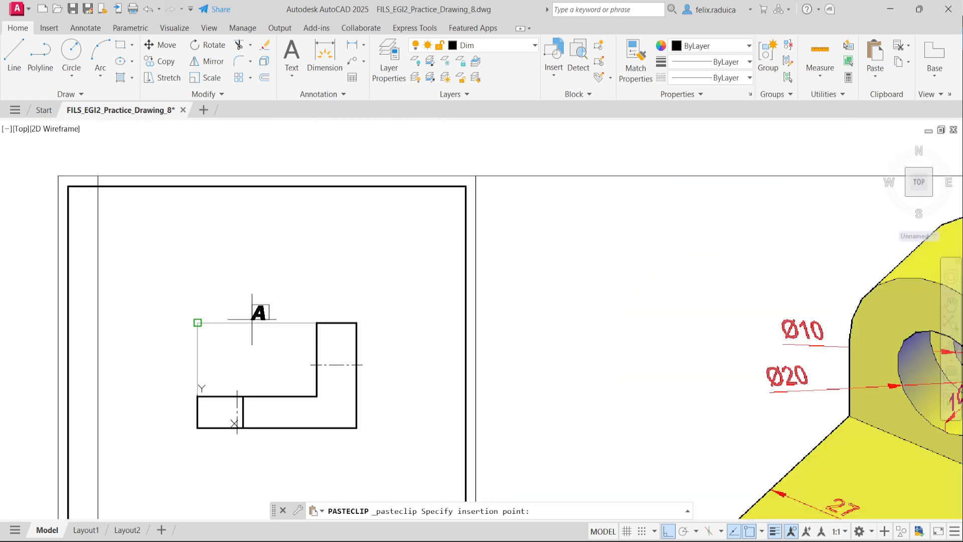
{"action": "middle_click_drag", "start_coordinate": [261, 308], "coordinate": [260, 252]}
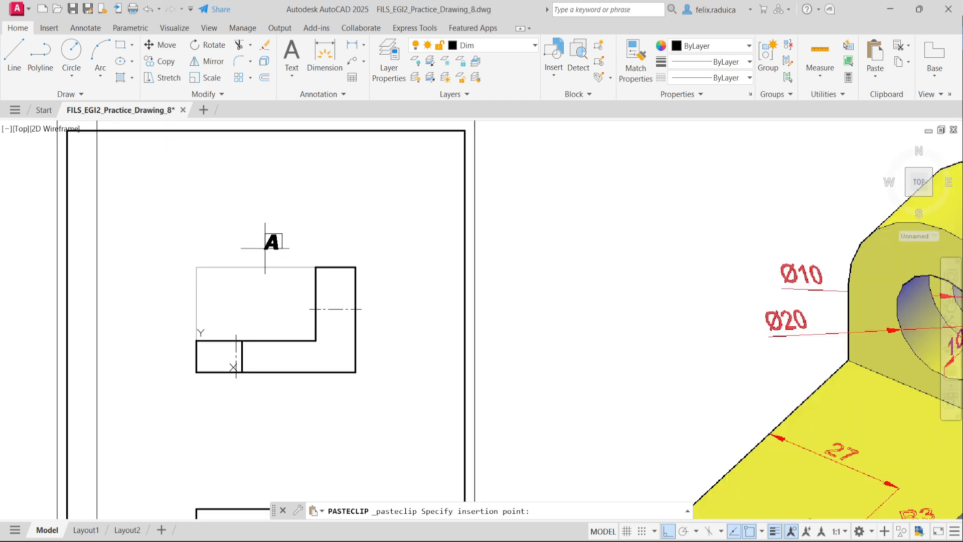
{"action": "left_click", "coordinate": [265, 249]}
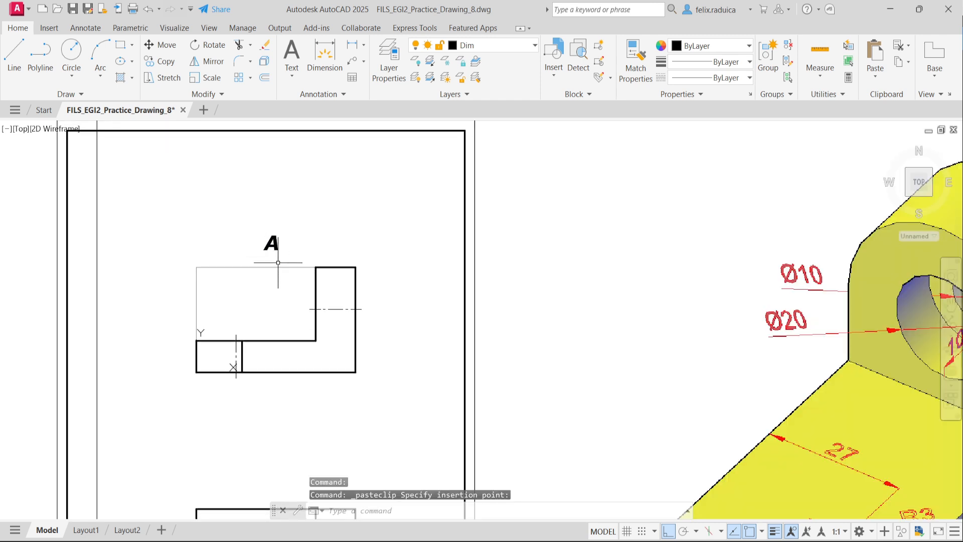
Change the section letter above the upper view to read A-A.
{"action": "left_click", "coordinate": [273, 250]}
{"action": "double_click", "coordinate": [271, 244]}
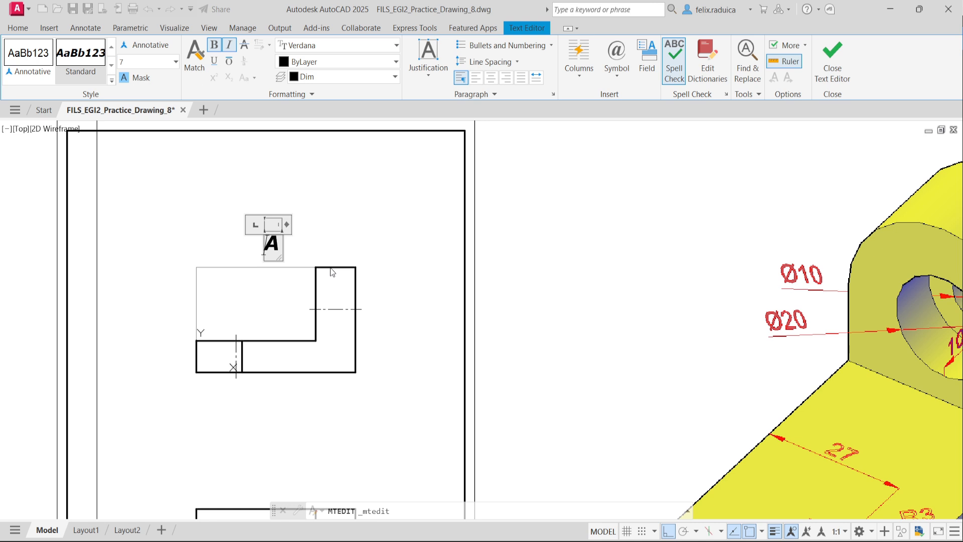
{"action": "type", "text": "-A"}
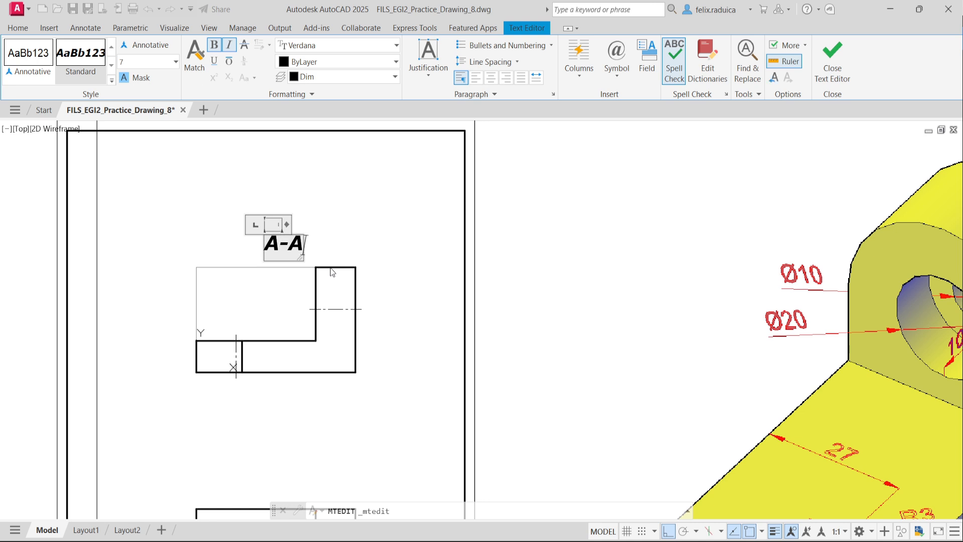
{"action": "left_click", "coordinate": [387, 256]}
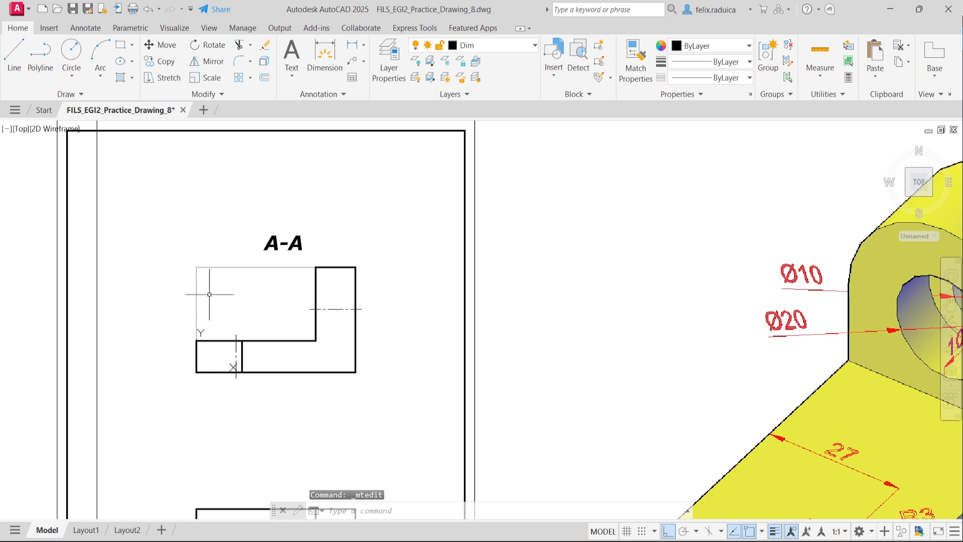
Offset the upright's top edge downward three times in succession, 10 apart, in the section view.
{"action": "scroll", "coordinate": [225, 322], "scroll_direction": "down", "scroll_amount": 4}
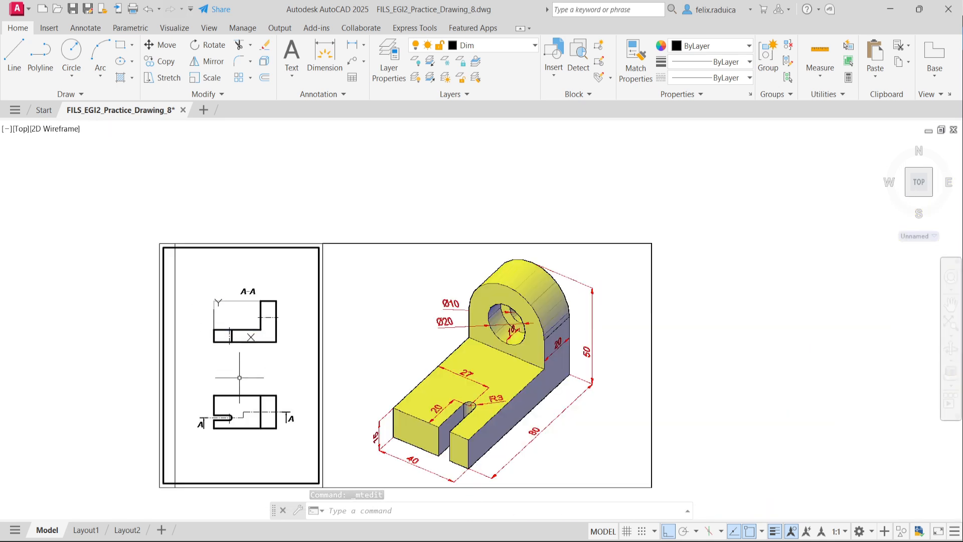
{"action": "scroll", "coordinate": [281, 435], "scroll_direction": "up", "scroll_amount": 1}
{"action": "middle_click", "coordinate": [220, 317]}
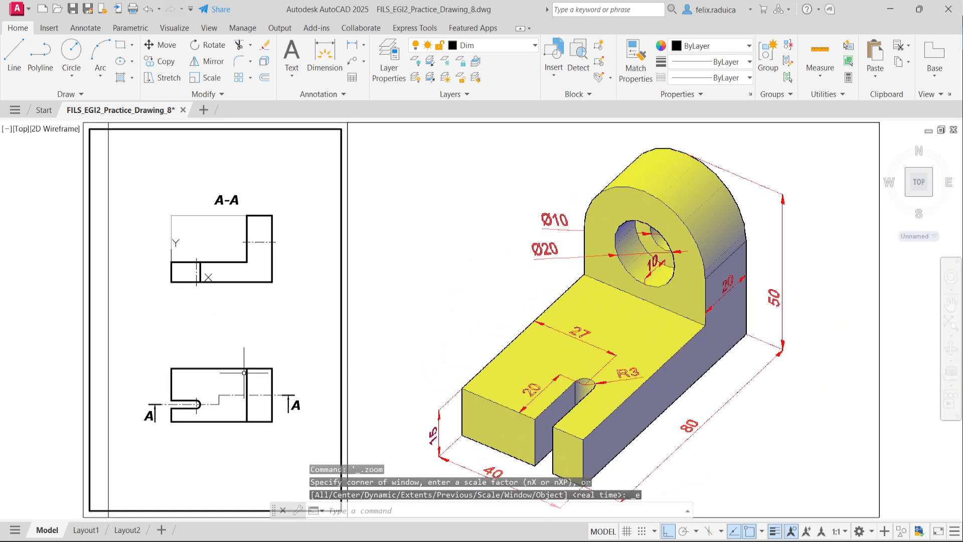
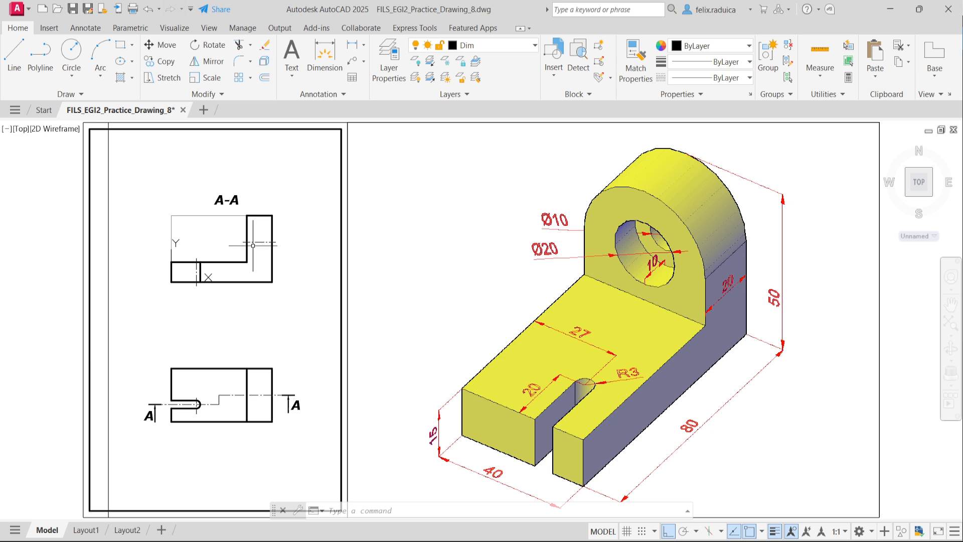
{"action": "type", "text": "offs"}
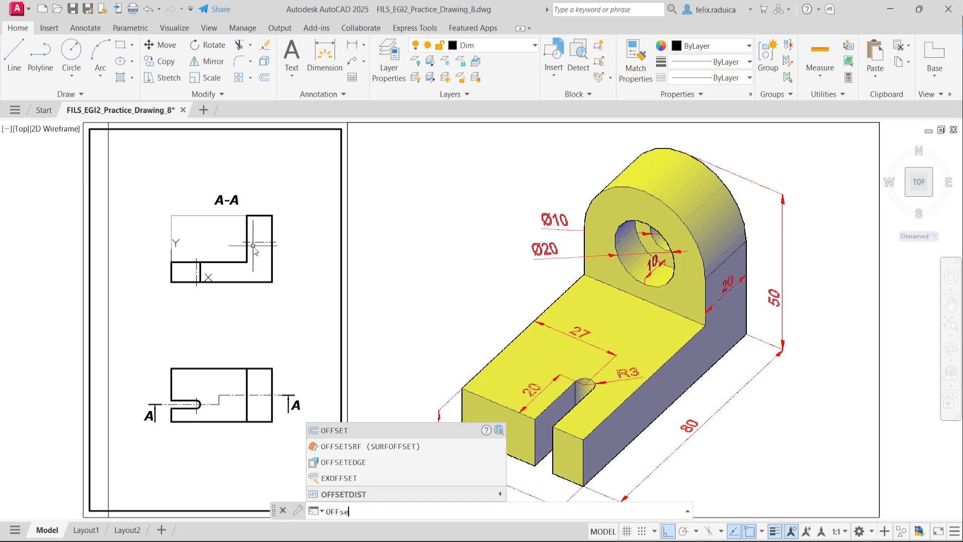
{"action": "key", "text": "Return"}
{"action": "type", "text": "10"}
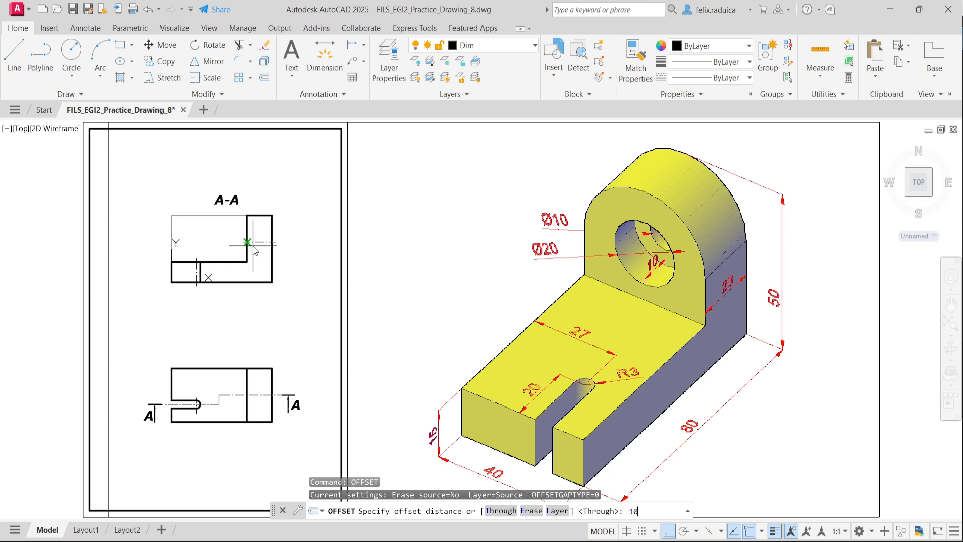
{"action": "key", "text": "Return"}
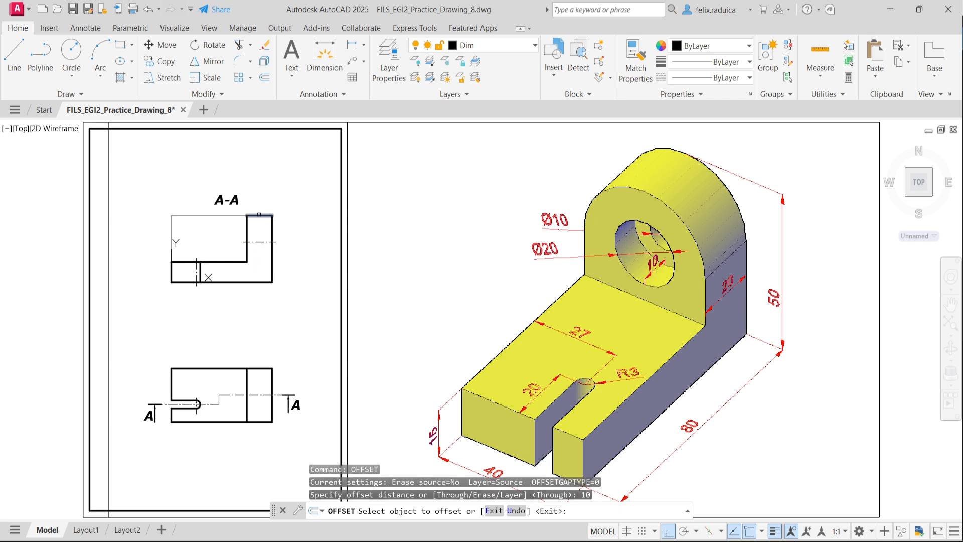
{"action": "left_click", "coordinate": [259, 216]}
{"action": "left_click", "coordinate": [259, 232]}
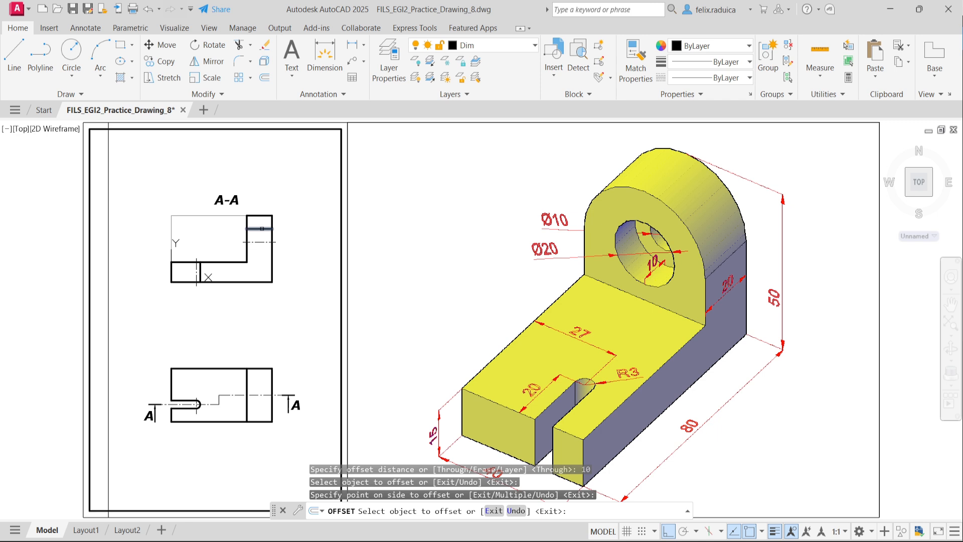
{"action": "left_click", "coordinate": [262, 228]}
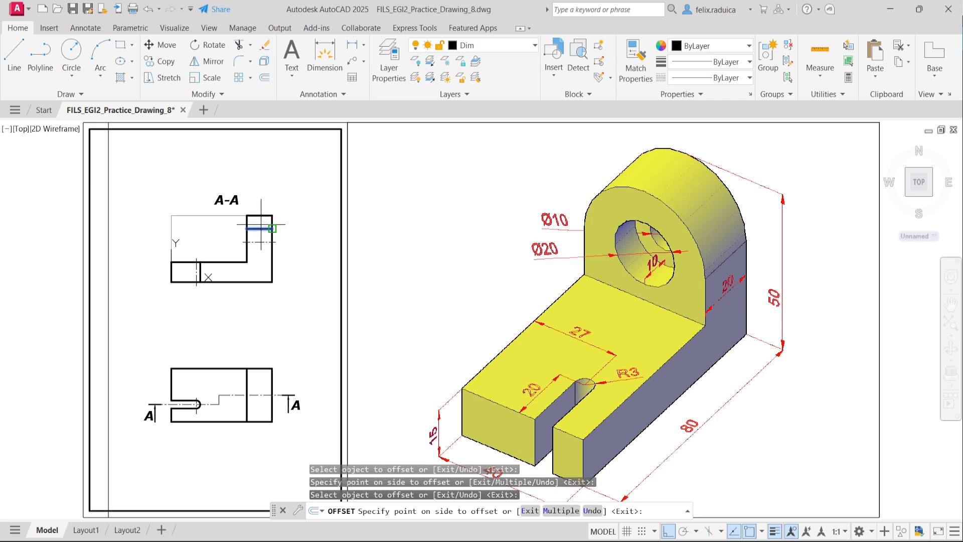
{"action": "left_click", "coordinate": [265, 258]}
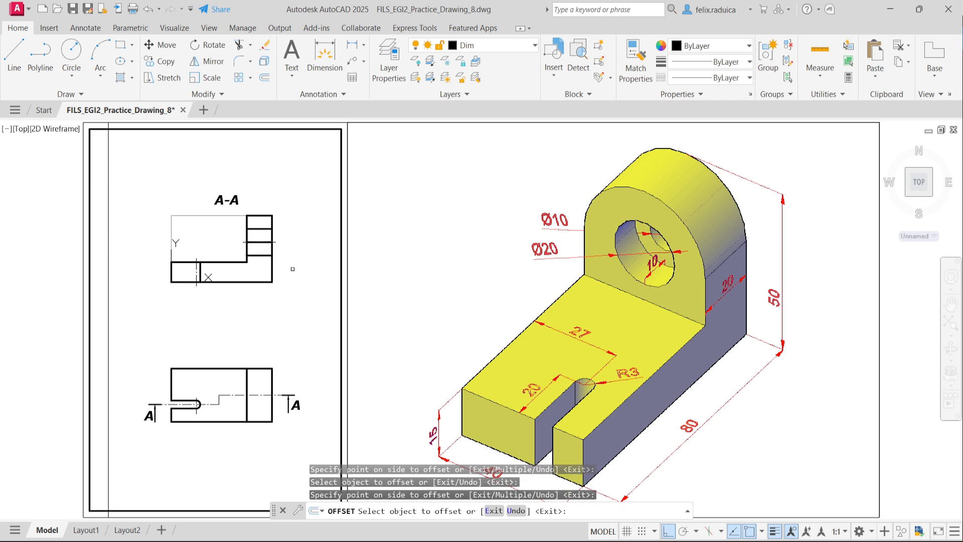
{"action": "key", "text": "Return"}
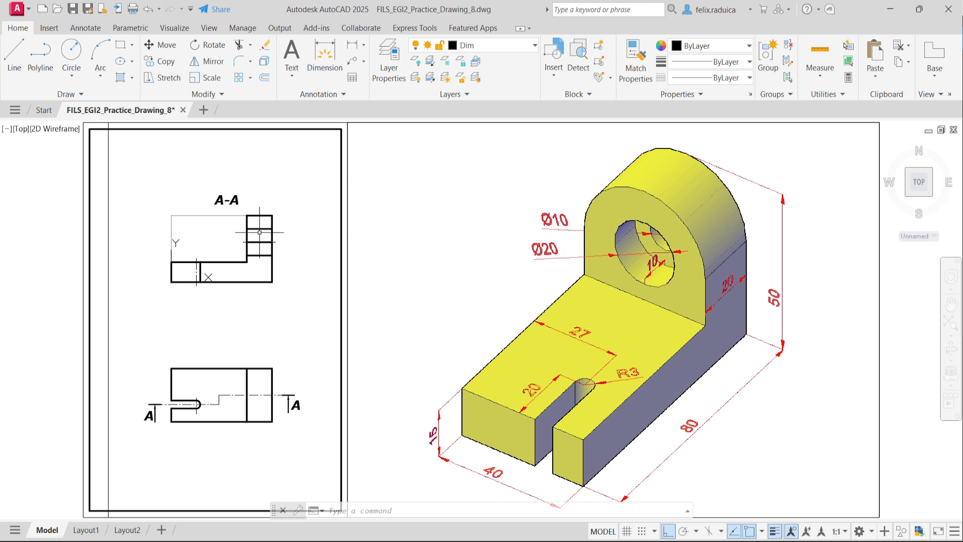
Delete the middle offset line lying on the hole's horizontal axis in the section view.
{"action": "scroll", "coordinate": [256, 225], "scroll_direction": "up", "scroll_amount": 2}
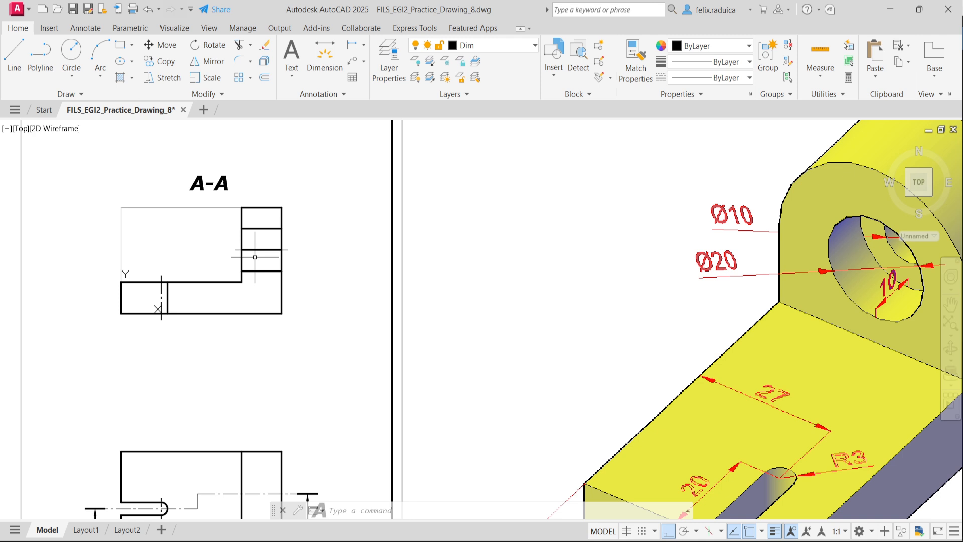
{"action": "left_click", "coordinate": [261, 250]}
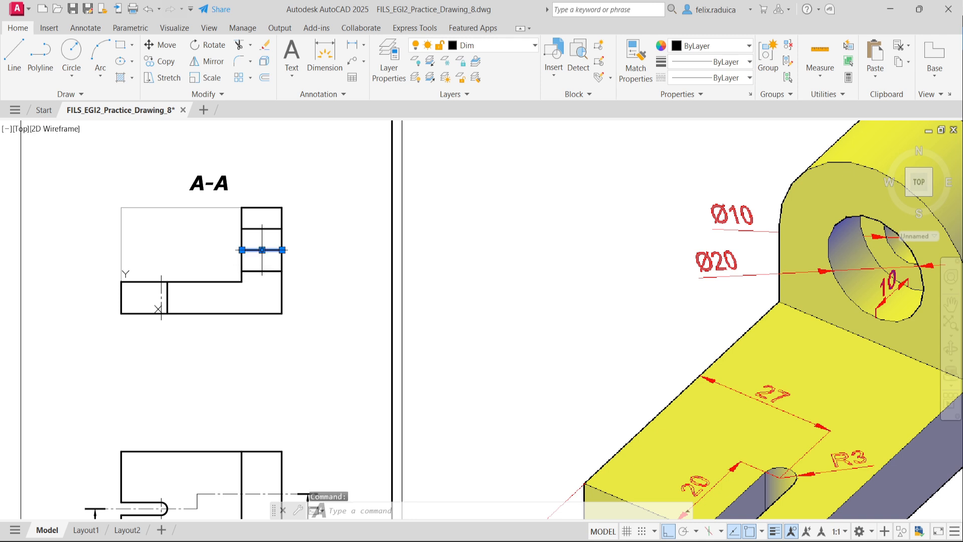
{"action": "key", "text": "Delete"}
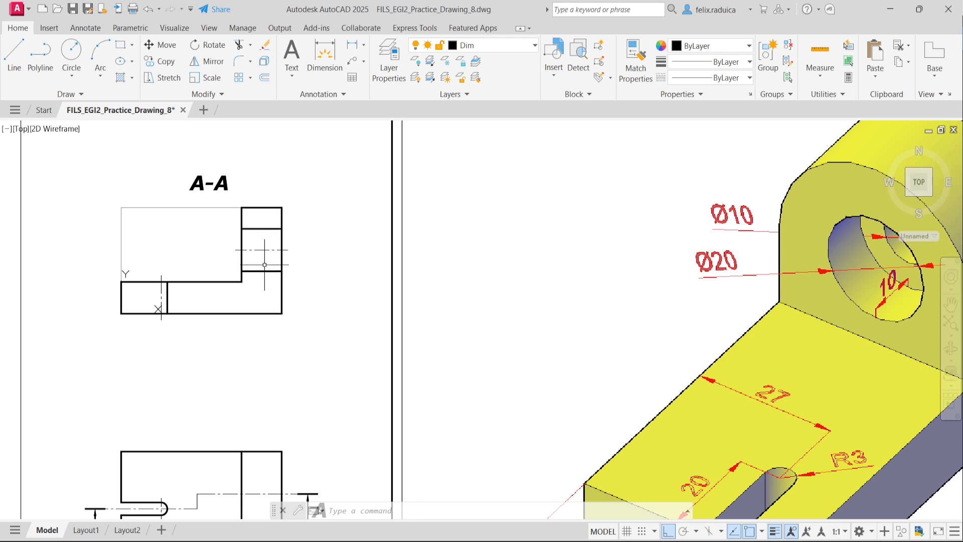
Offset the two remaining horizontal hole lines by 5 toward the hole's axis to outline the smaller bore.
{"action": "type", "text": "offset"}
{"action": "key", "text": "Return"}
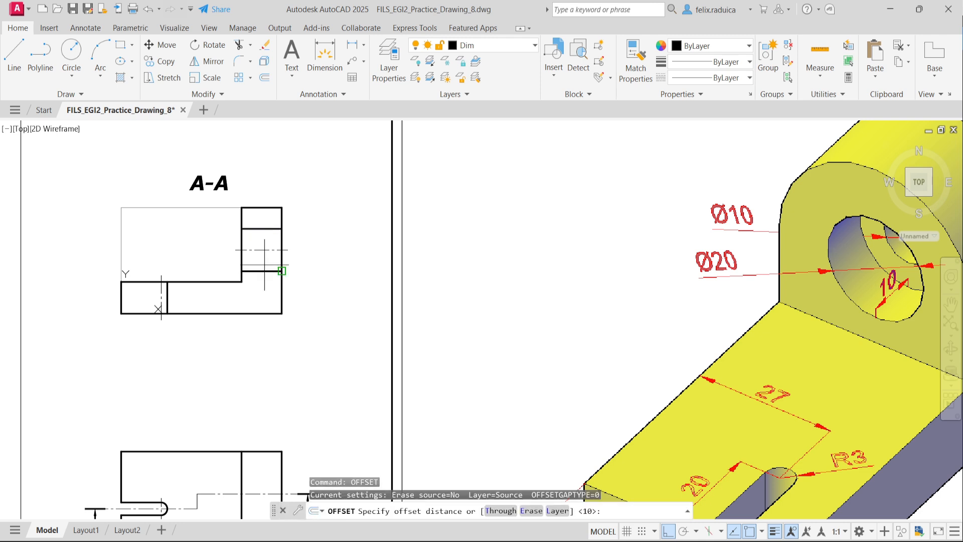
{"action": "type", "text": "5"}
{"action": "key", "text": "Return"}
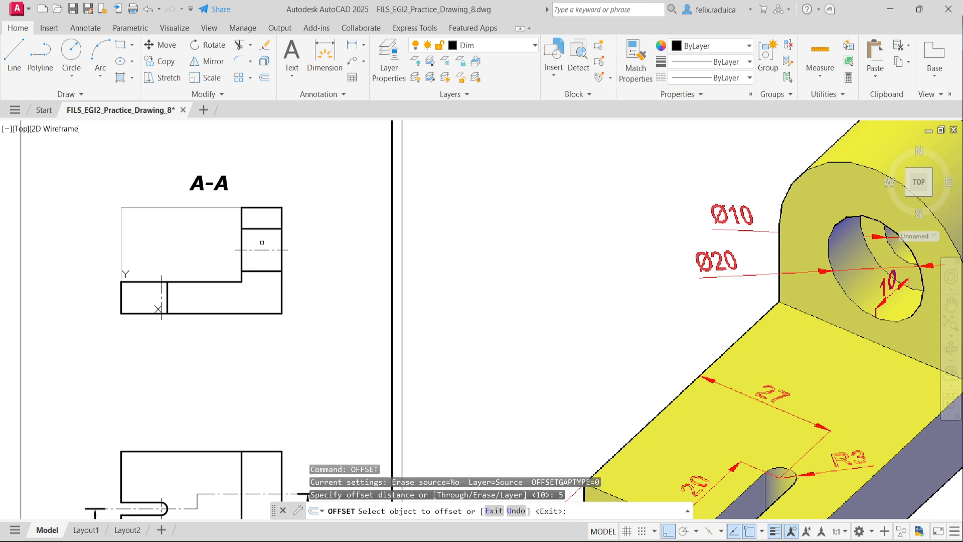
{"action": "left_click", "coordinate": [262, 229]}
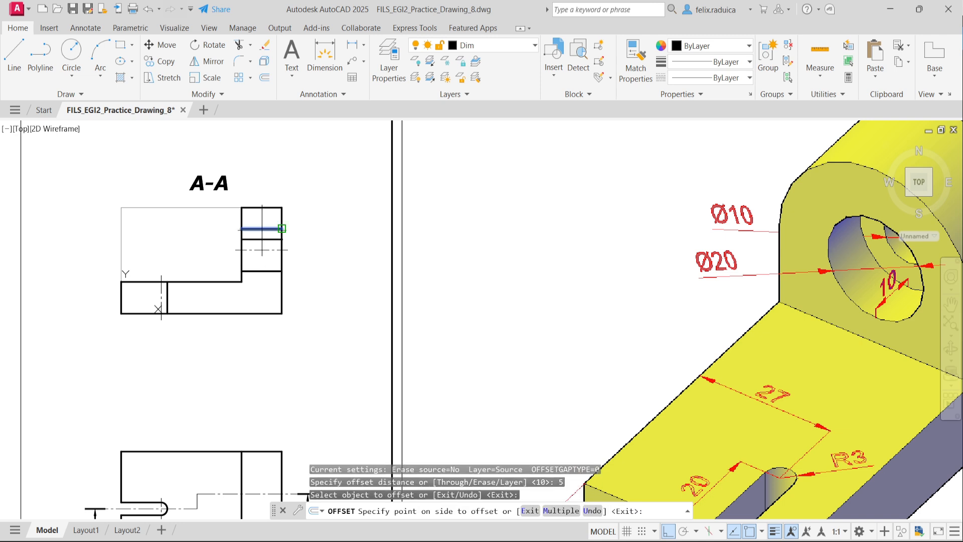
{"action": "left_click", "coordinate": [261, 237]}
{"action": "left_click", "coordinate": [267, 270]}
{"action": "left_click", "coordinate": [259, 281]}
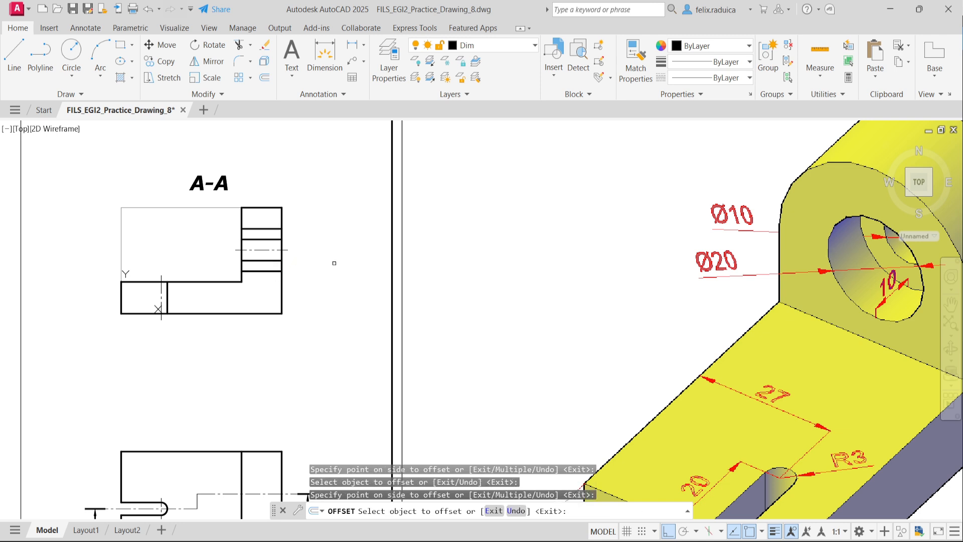
{"action": "key", "text": "Return"}
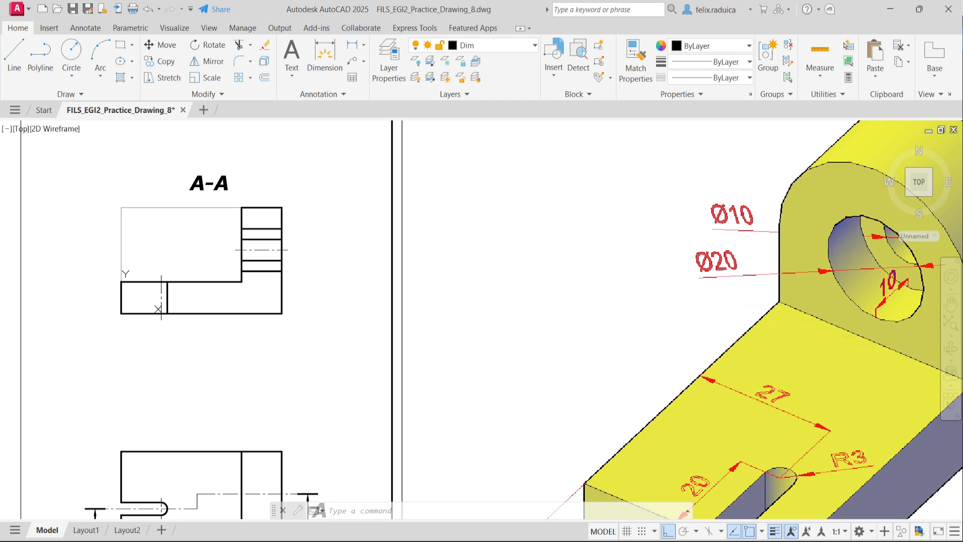
Offset the upright's left vertical edge by 10 into the upright to mark the depth of the larger bore.
{"action": "left_click", "coordinate": [950, 322]}
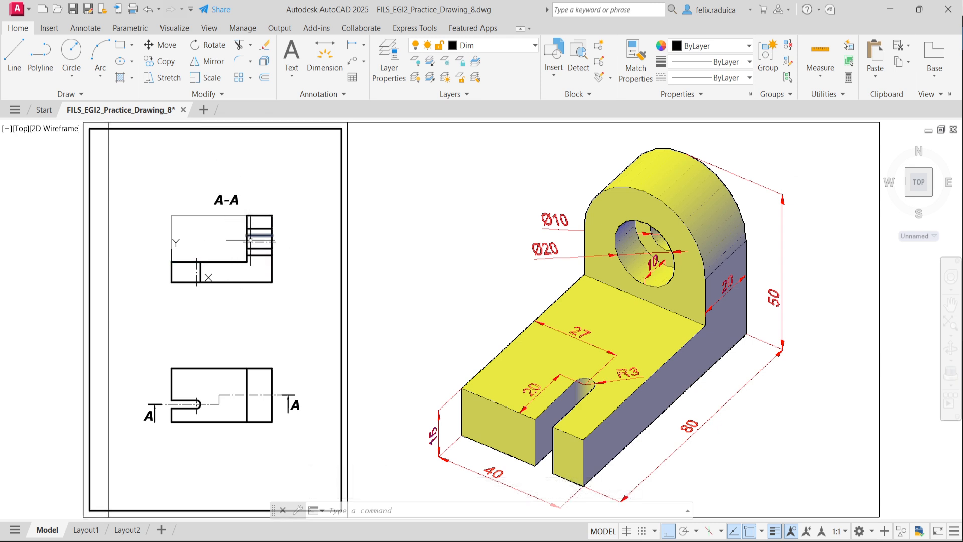
{"action": "type", "text": "offset"}
{"action": "key", "text": "Return"}
{"action": "type", "text": "10"}
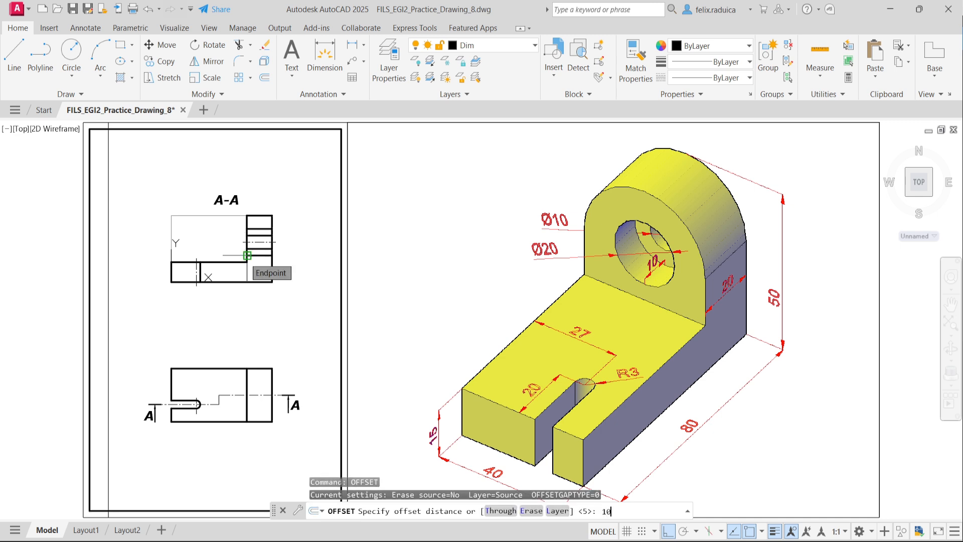
{"action": "key", "text": "Return"}
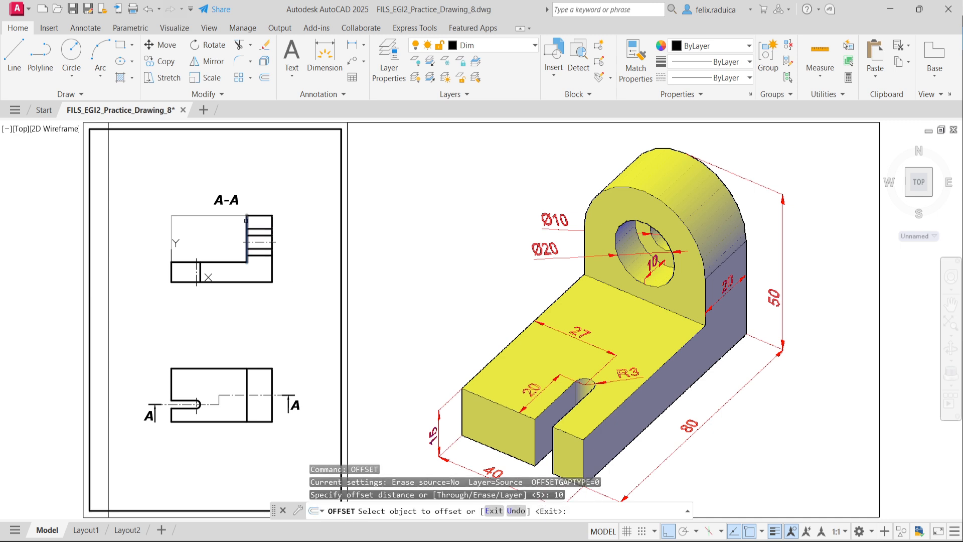
{"action": "left_click", "coordinate": [247, 236]}
{"action": "left_click", "coordinate": [260, 221]}
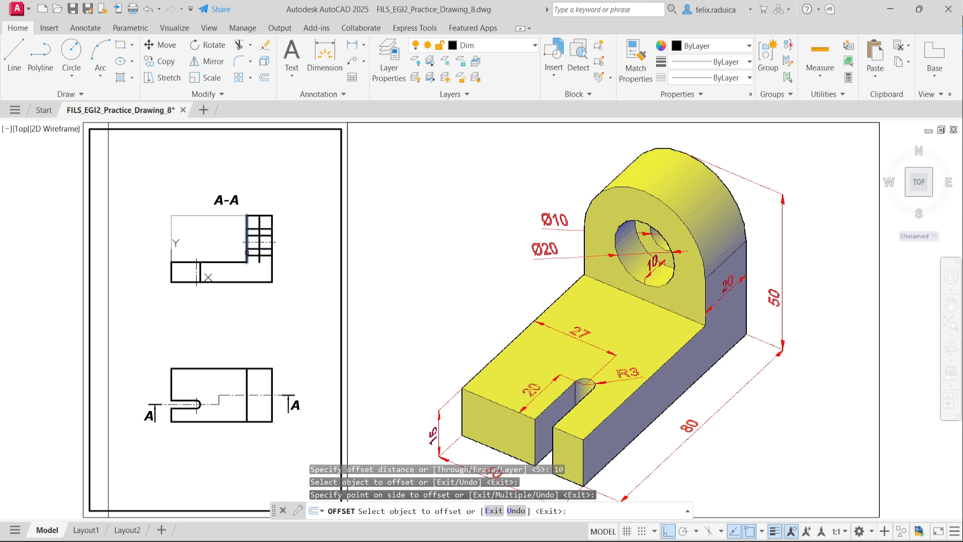
{"action": "key", "text": "Return"}
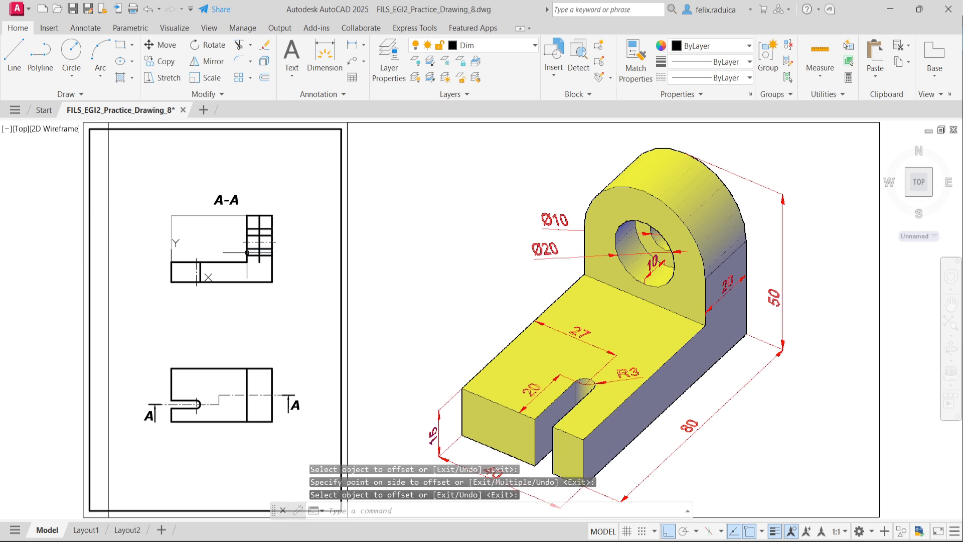
Trim the offset lines in section A-A into a stepped hole, with the Ø20 bore on the left and the Ø10 bore on the right.
{"action": "middle_click", "coordinate": [278, 246]}
{"action": "middle_click", "coordinate": [279, 245]}
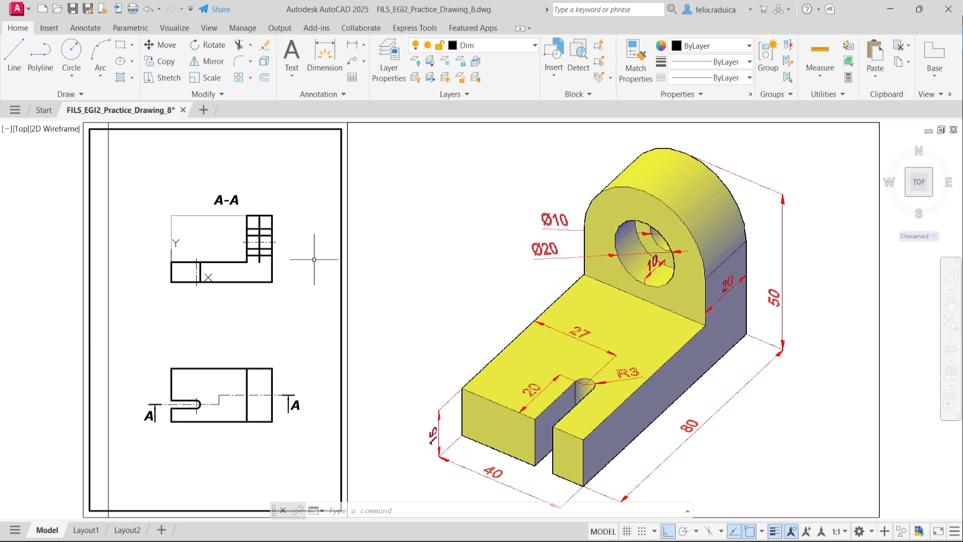
{"action": "type", "text": "tr"}
{"action": "key", "text": "space"}
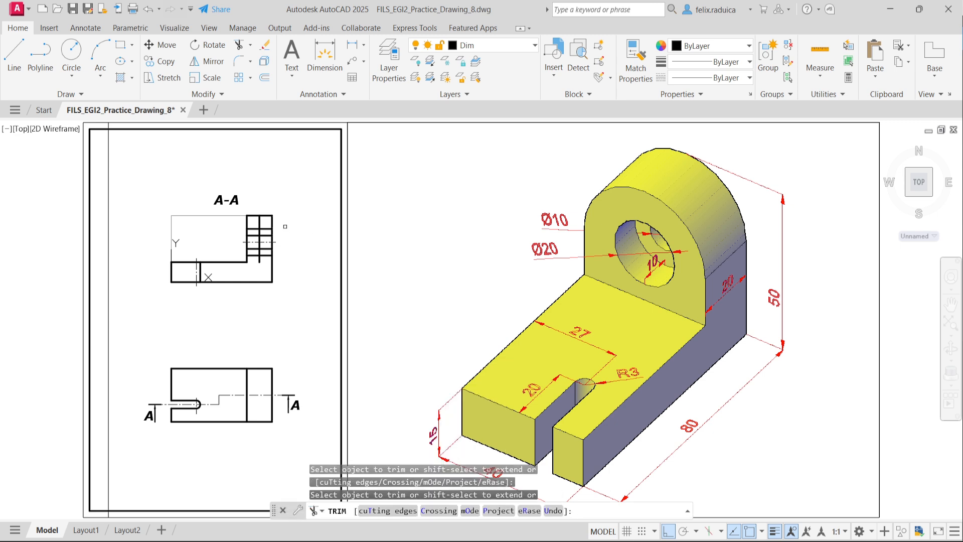
{"action": "scroll", "coordinate": [285, 221], "scroll_direction": "up", "scroll_amount": 2}
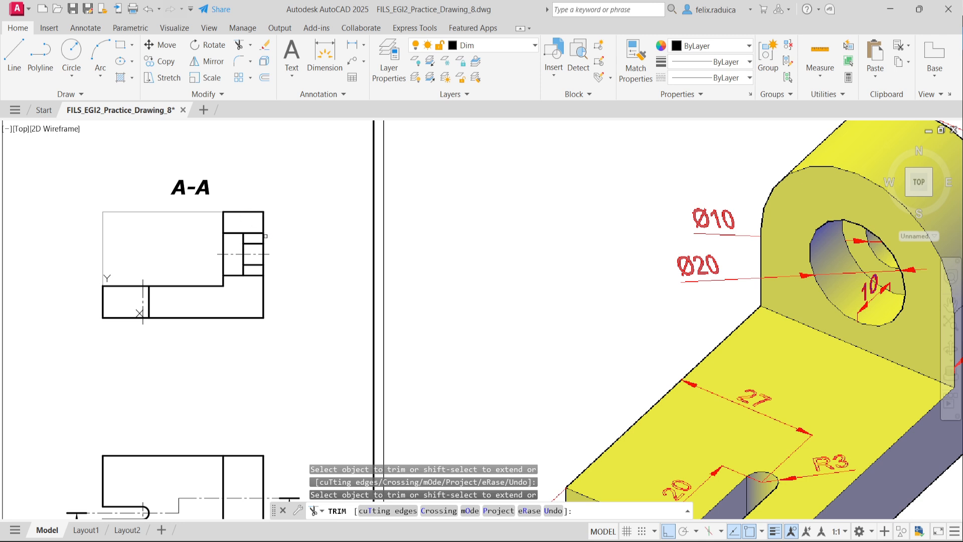
{"action": "left_click", "coordinate": [255, 233]}
{"action": "scroll", "coordinate": [792, 255], "scroll_direction": "down", "scroll_amount": 3}
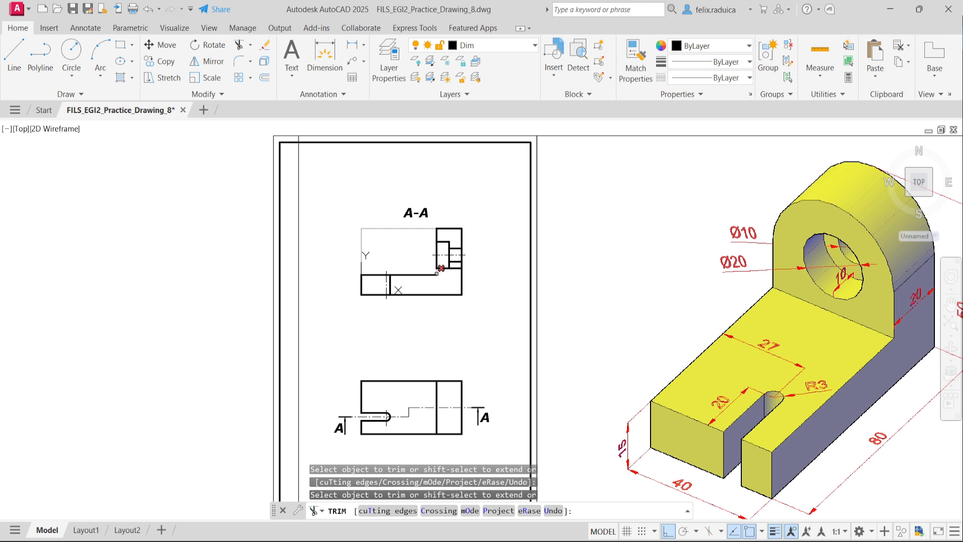
{"action": "scroll", "coordinate": [463, 273], "scroll_direction": "up", "scroll_amount": 2}
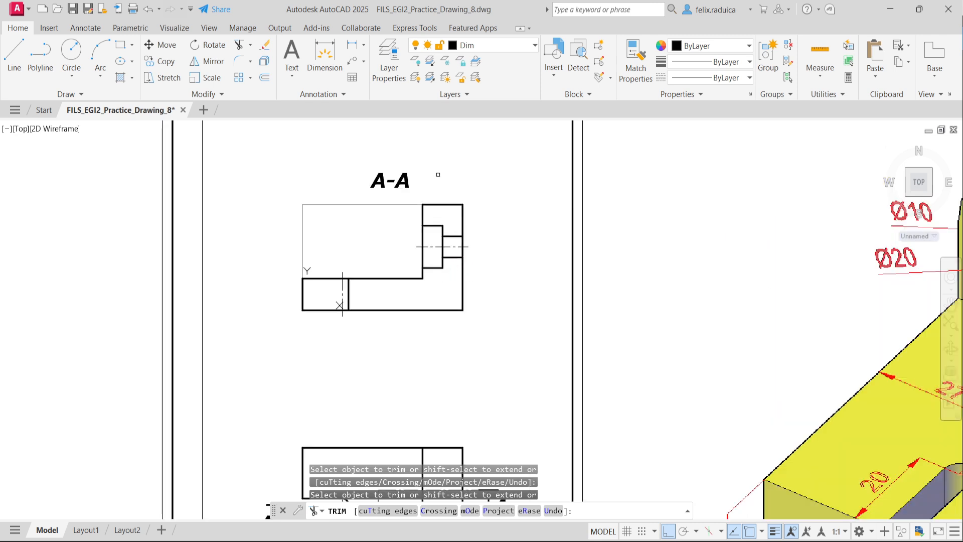
{"action": "left_click", "coordinate": [402, 202]}
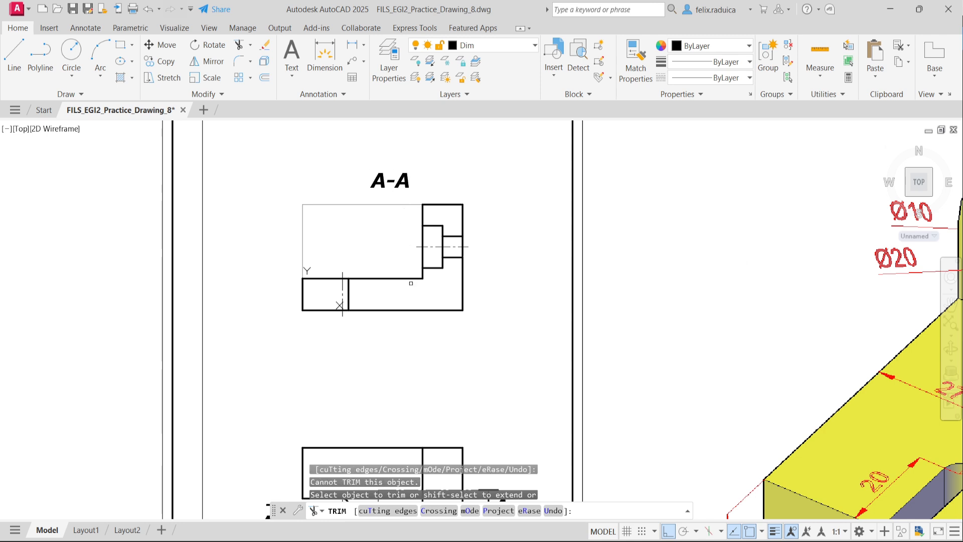
{"action": "key", "text": "Return"}
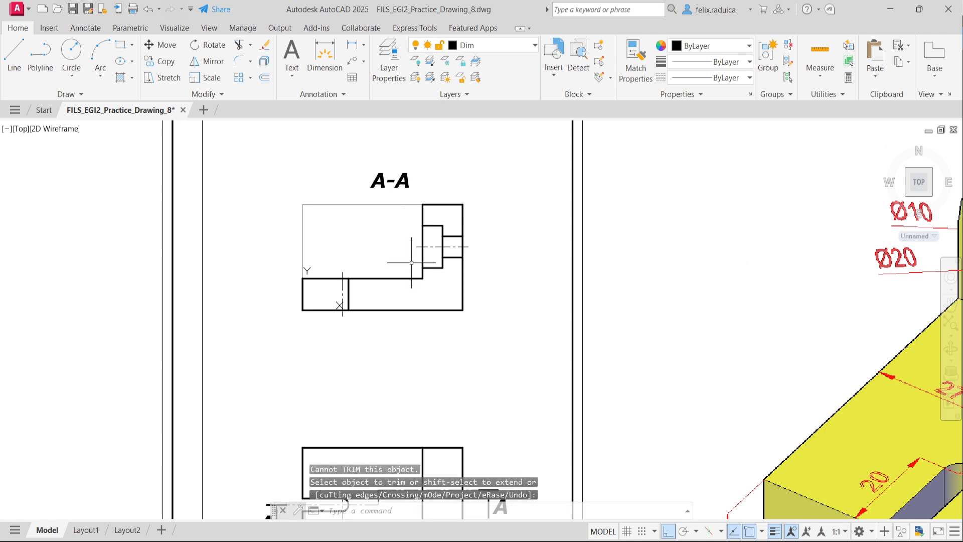
Make the Hatch layer current for the section hatching.
{"action": "middle_click", "coordinate": [411, 262]}
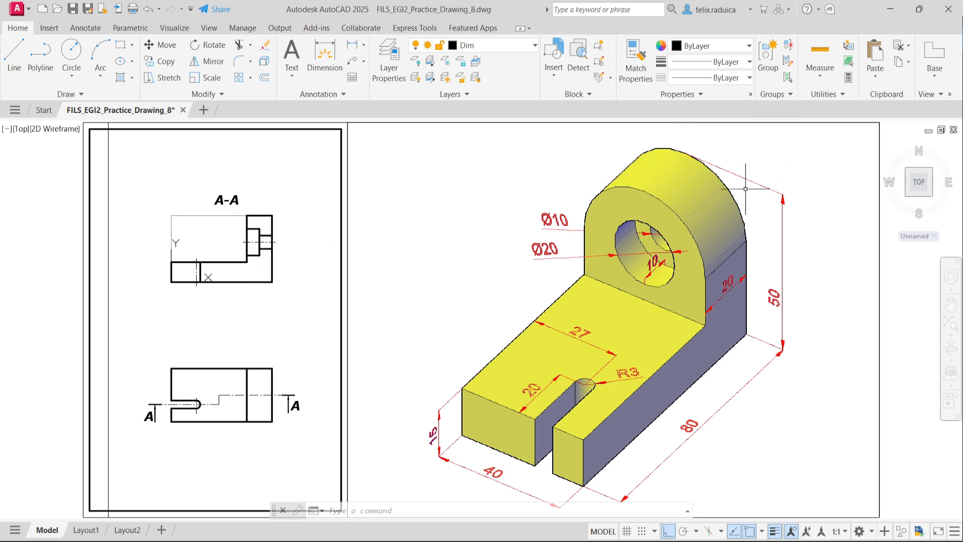
{"action": "middle_click", "coordinate": [484, 470]}
{"action": "middle_click", "coordinate": [484, 471]}
{"action": "type", "text": "LA"}
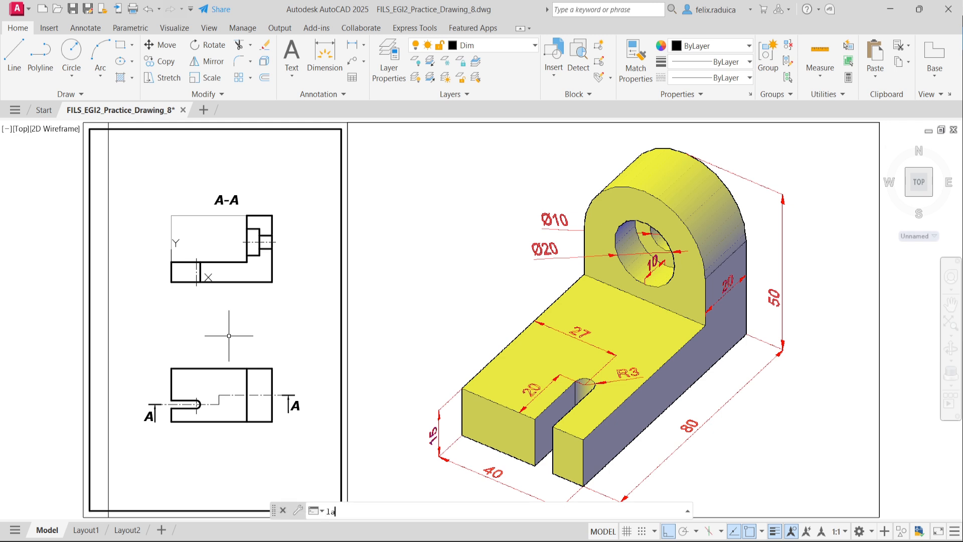
{"action": "key", "text": "Return"}
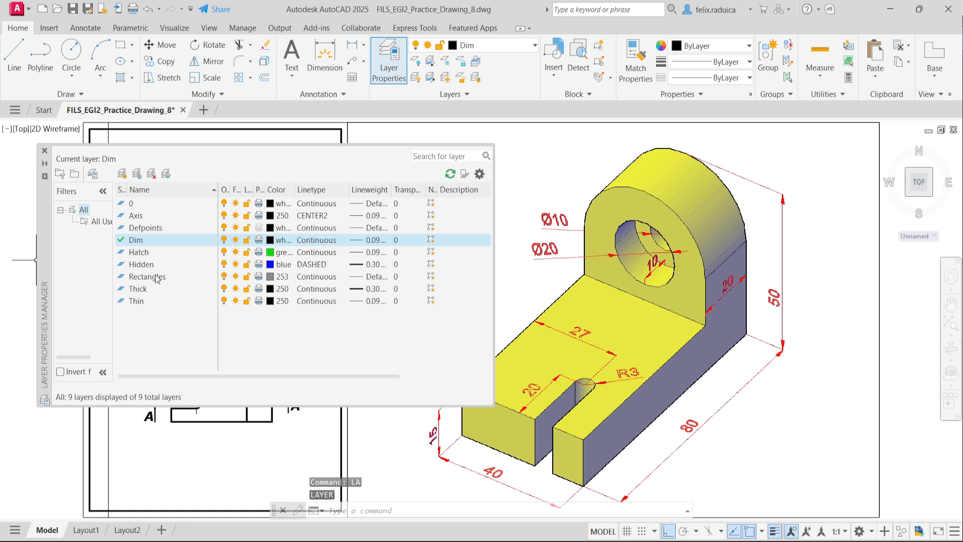
{"action": "double_click", "coordinate": [152, 252]}
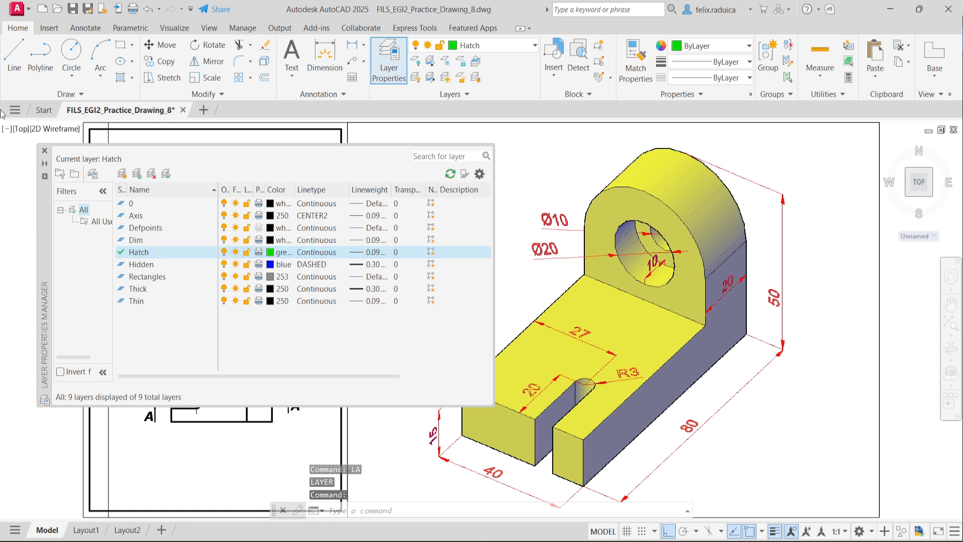
{"action": "left_click", "coordinate": [44, 150]}
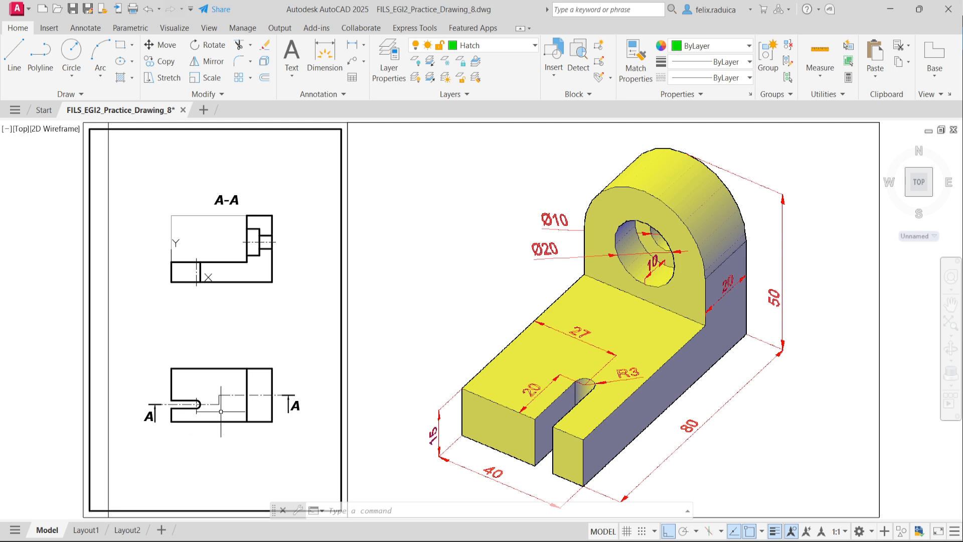
Draw a vertical line from the upper corner of the section line's step perpendicular to the base's top edge in section A-A.
{"action": "type", "text": "l"}
{"action": "key", "text": "Return"}
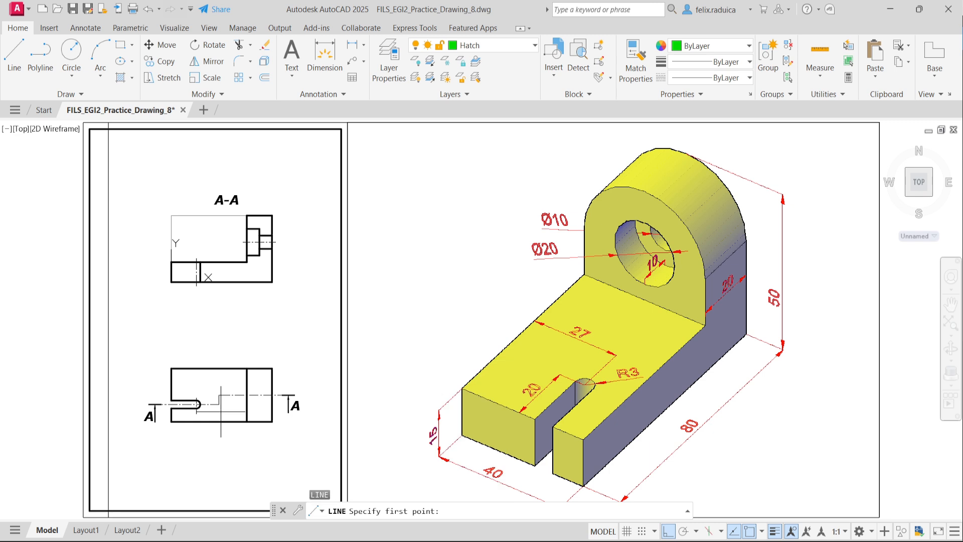
{"action": "left_click", "coordinate": [219, 395]}
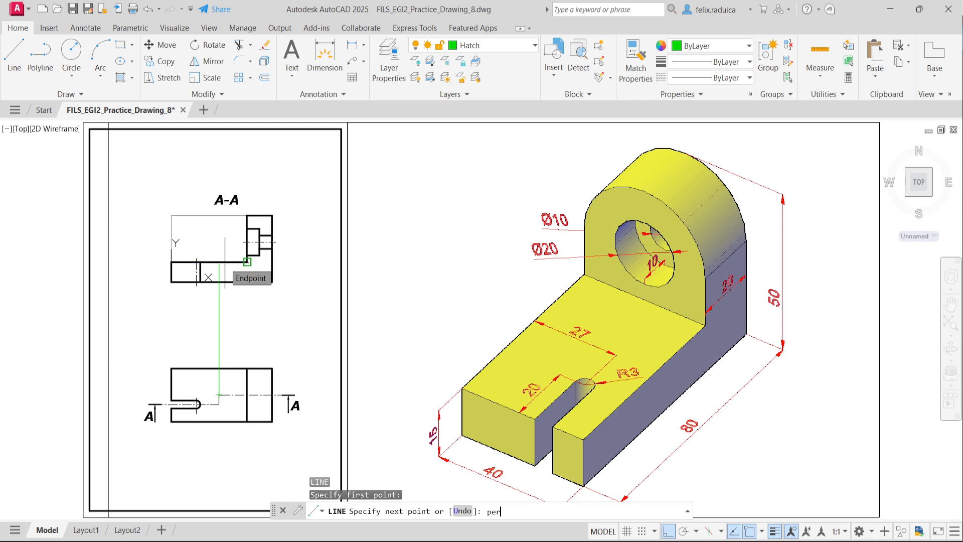
{"action": "key", "text": "Return"}
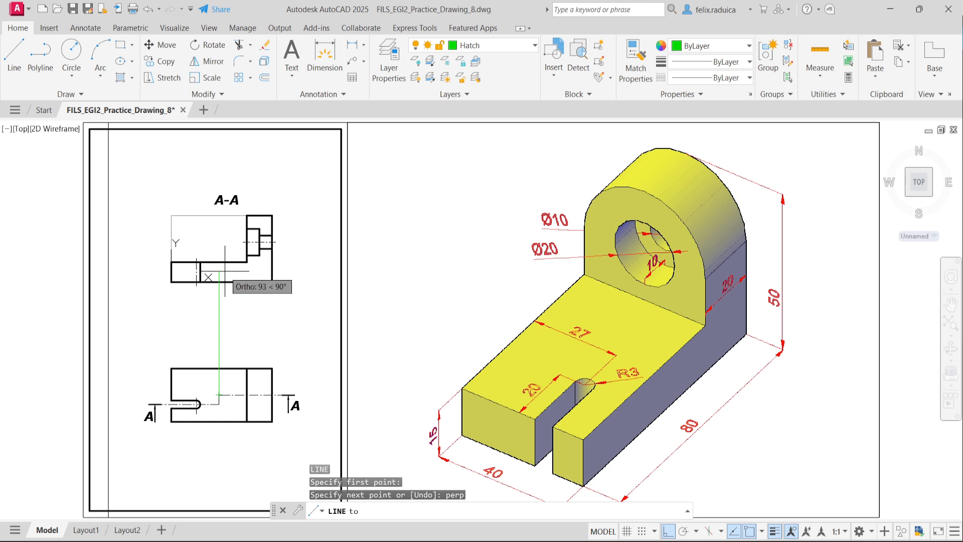
{"action": "left_click", "coordinate": [218, 262]}
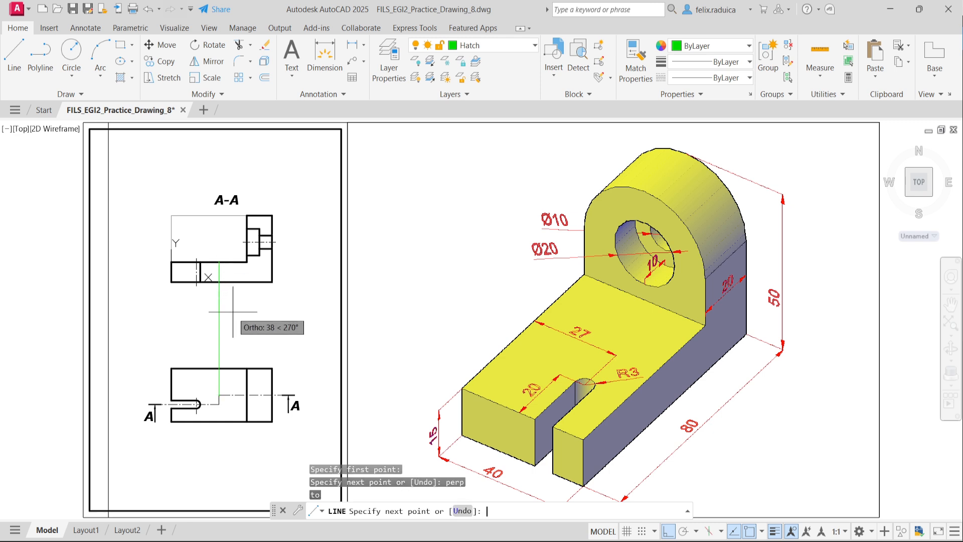
{"action": "key", "text": "Return"}
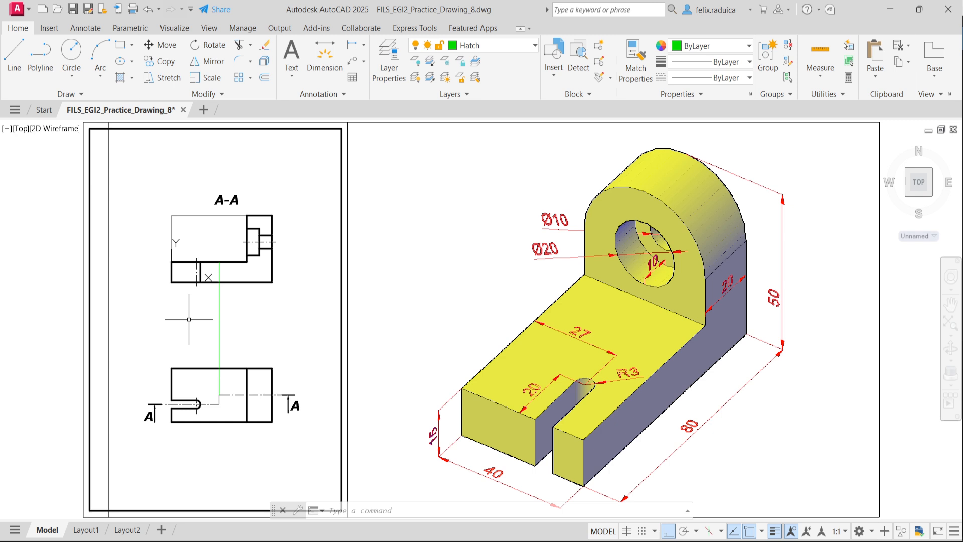
Hatch the base area between the slot's end and the vertical line in section A-A with the ANSI31 pattern.
{"action": "key", "text": "Return"}
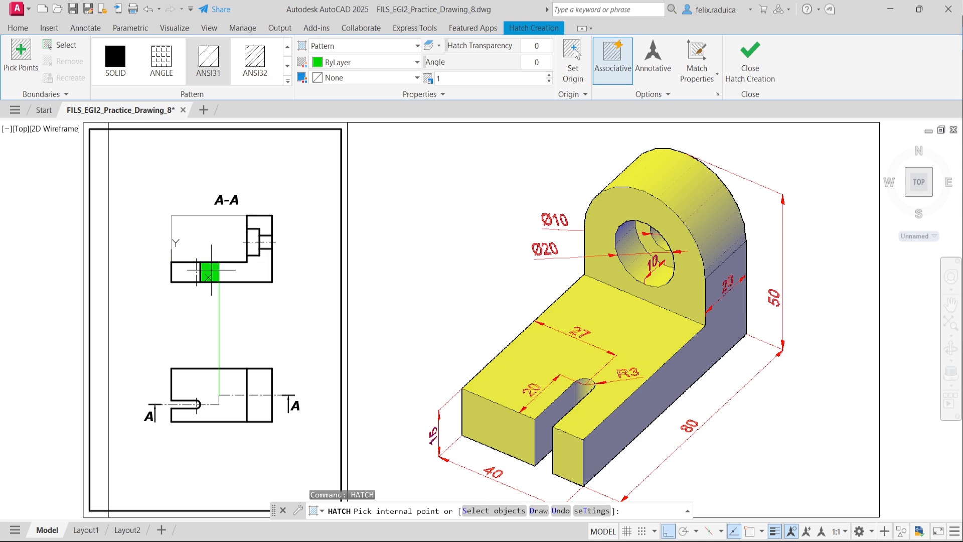
{"action": "left_click", "coordinate": [209, 274]}
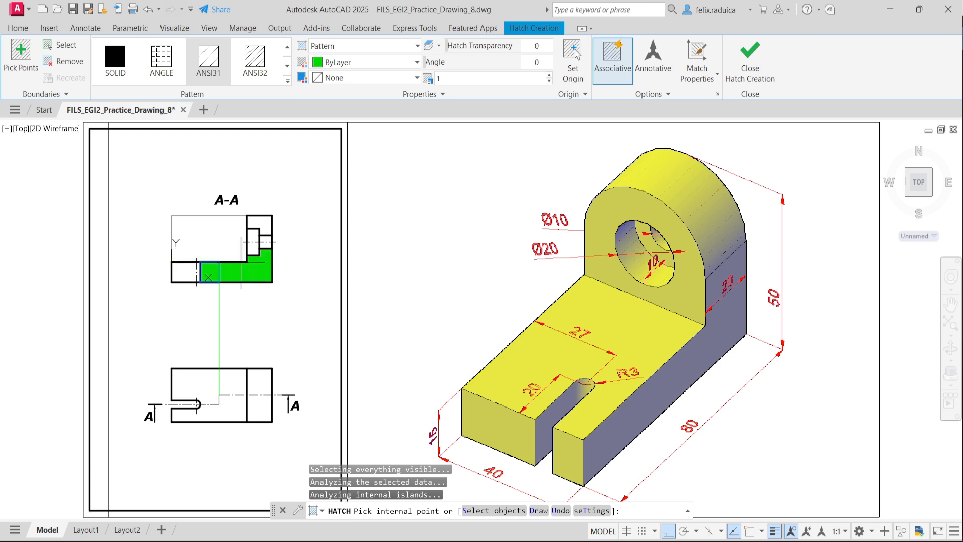
{"action": "key", "text": "Return"}
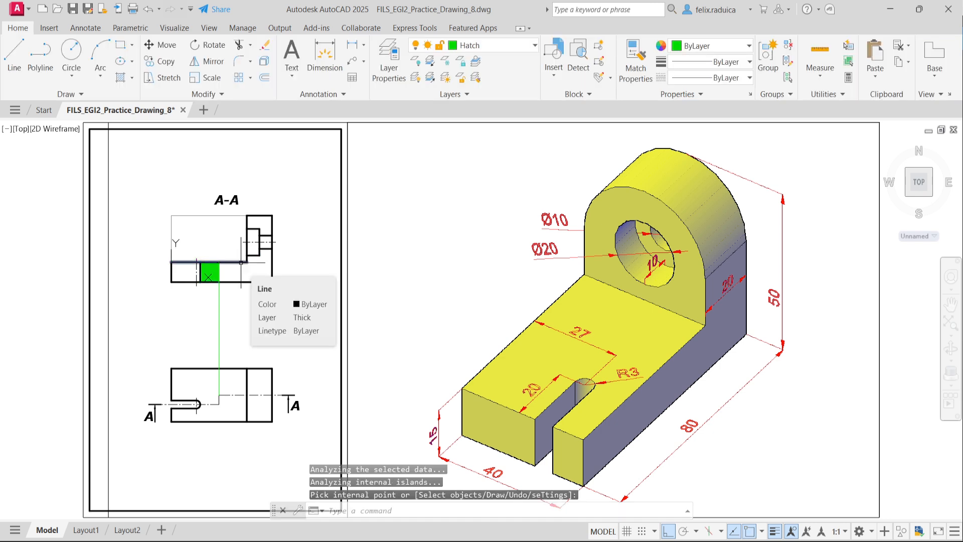
Edit the hatch beside the slot in section A-A, keeping the ANSI31 pattern and setting its scale to 15.
{"action": "type", "text": "hatched"}
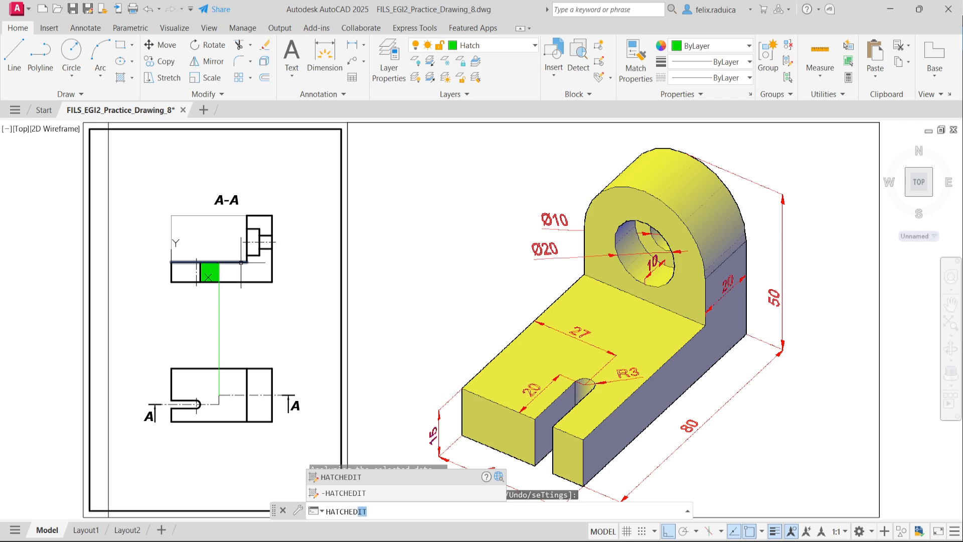
{"action": "key", "text": "Return"}
{"action": "left_click", "coordinate": [209, 277]}
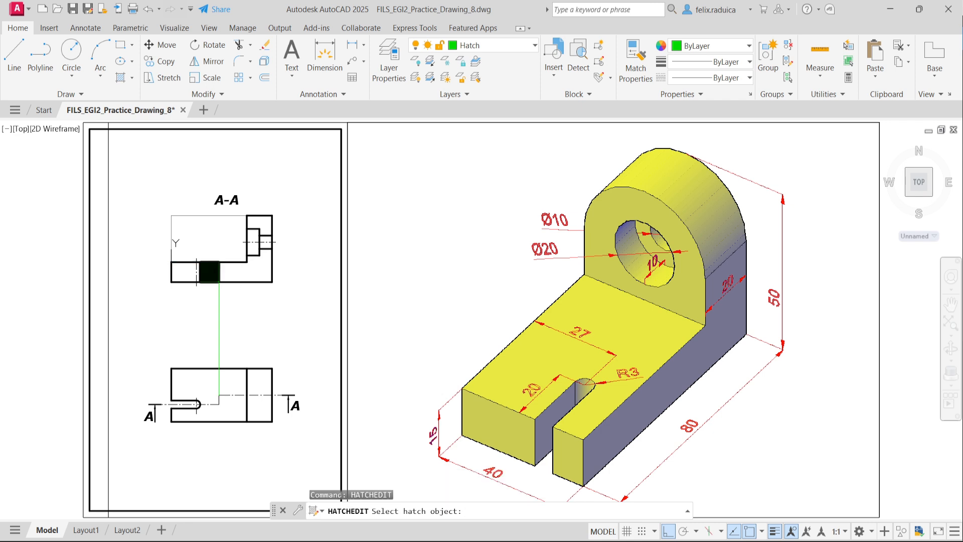
{"action": "left_click", "coordinate": [208, 276]}
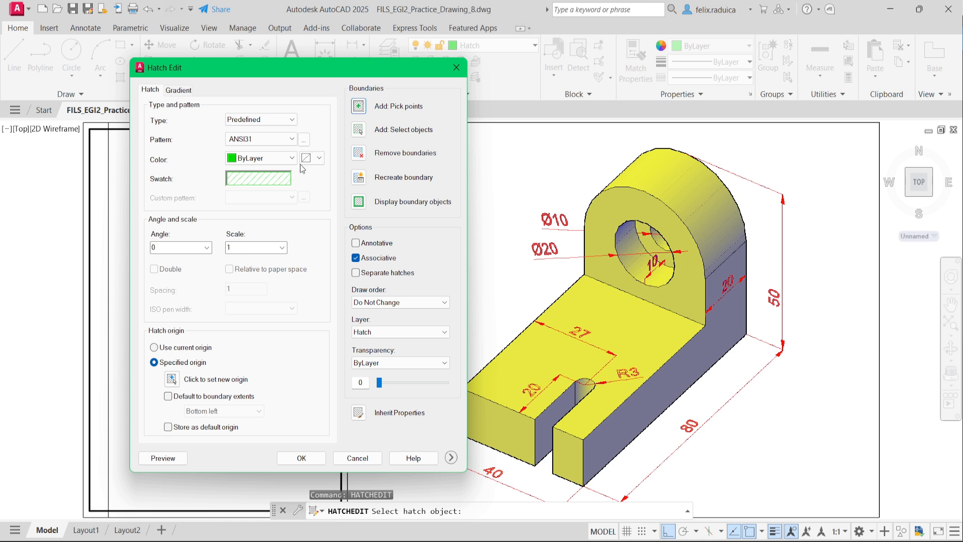
{"action": "left_click", "coordinate": [304, 139]}
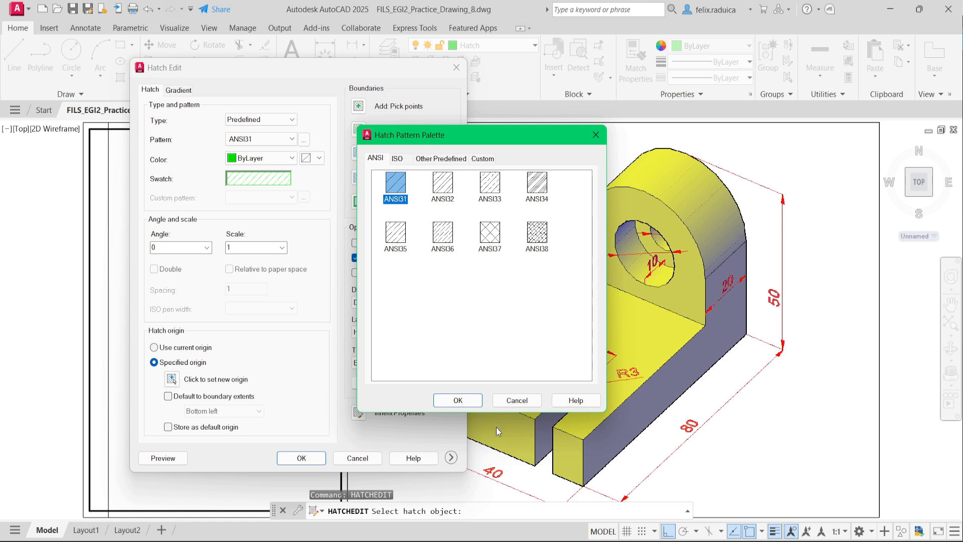
{"action": "left_click", "coordinate": [482, 401]}
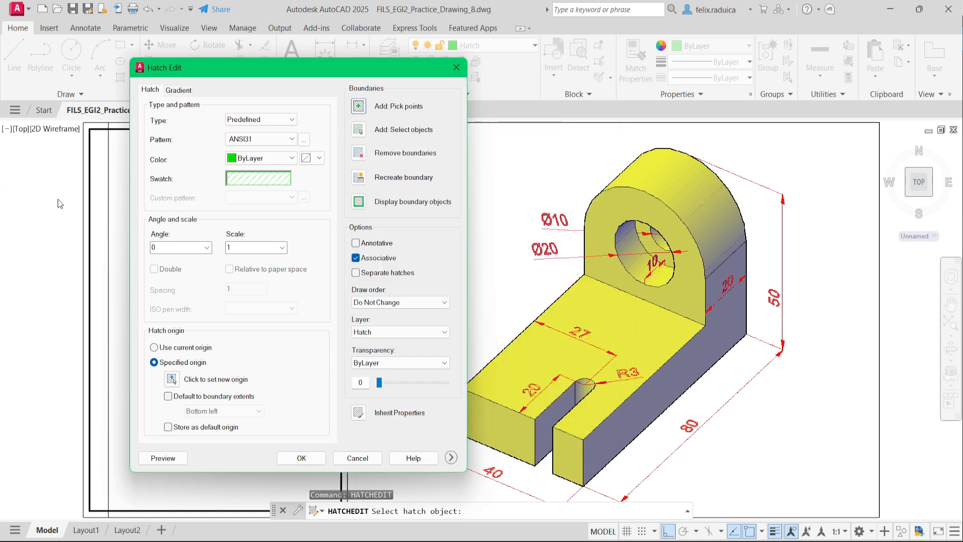
{"action": "left_click", "coordinate": [244, 251]}
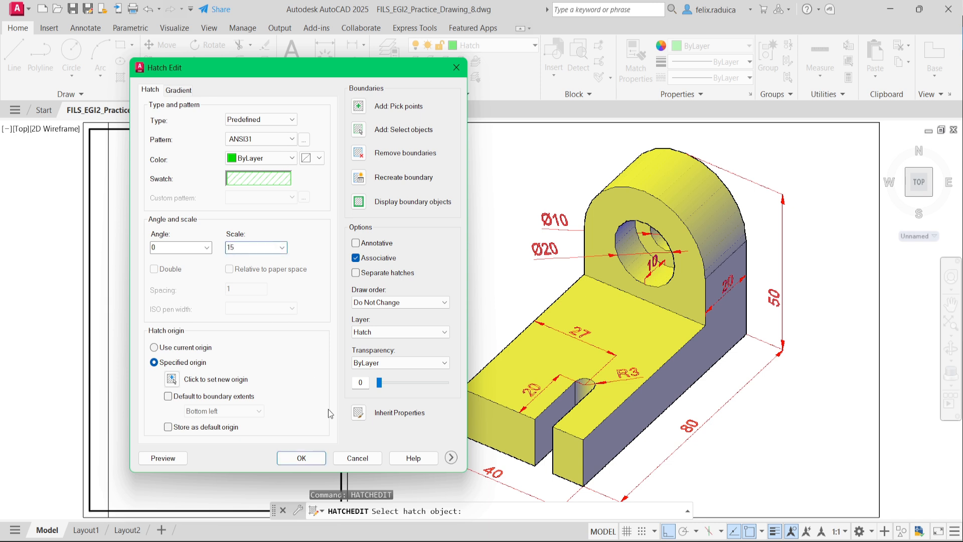
{"action": "left_click", "coordinate": [291, 458]}
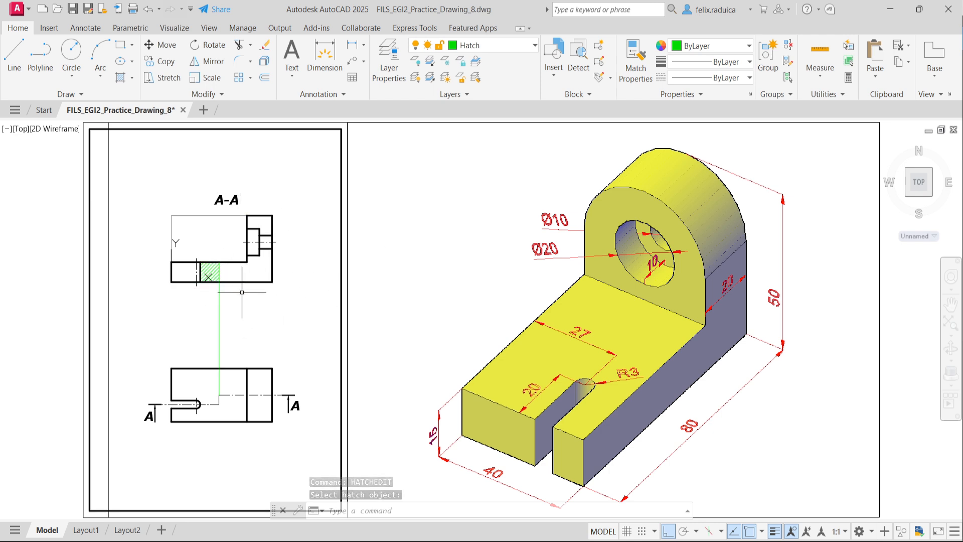
Hatch the base and upright areas on the right side of the vertical line with ANSI31, leaving the stepped hole empty.
{"action": "type", "text": "hat"}
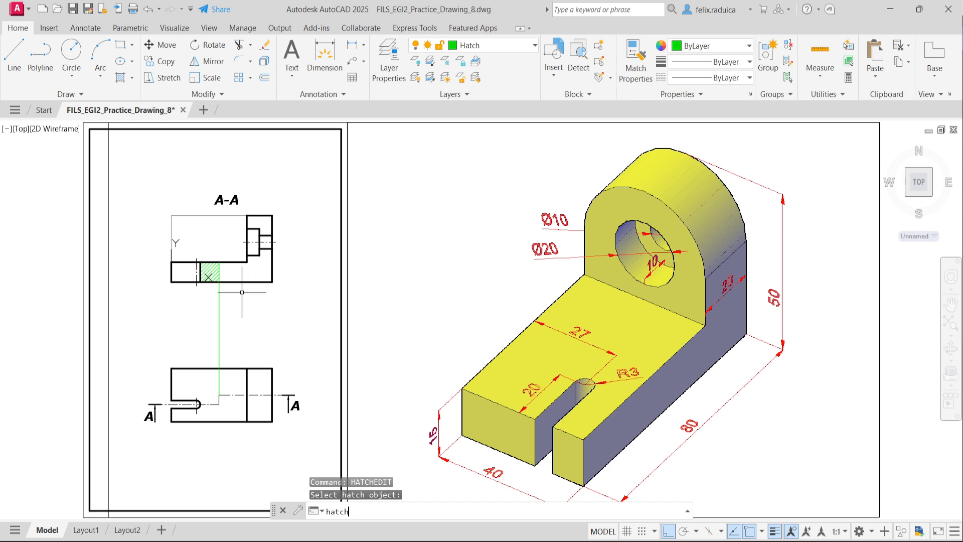
{"action": "type", "text": "ch"}
{"action": "key", "text": "Return"}
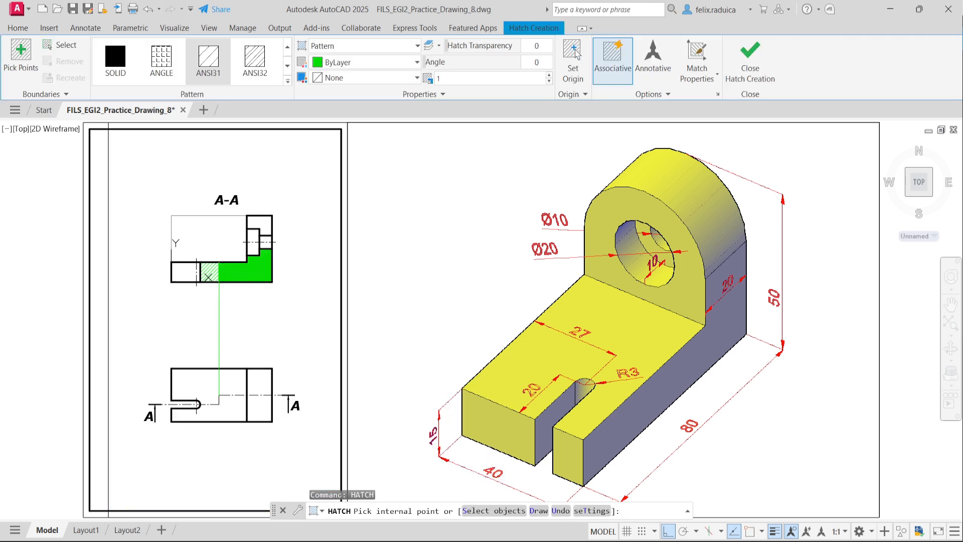
{"action": "left_click", "coordinate": [252, 273]}
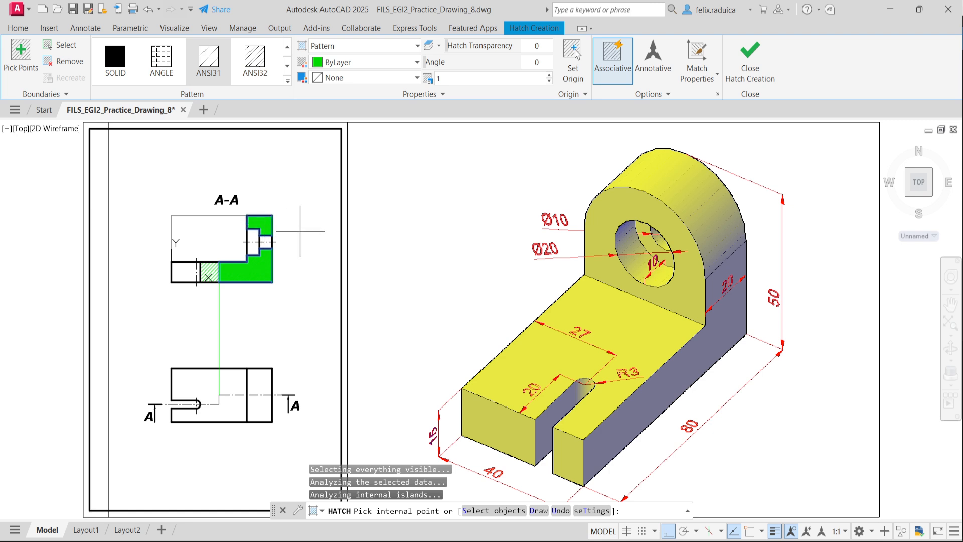
{"action": "key", "text": "Return"}
Set the scale of the hatch covering the upright and adjoining base to 15.
{"action": "type", "text": "hatchedit"}
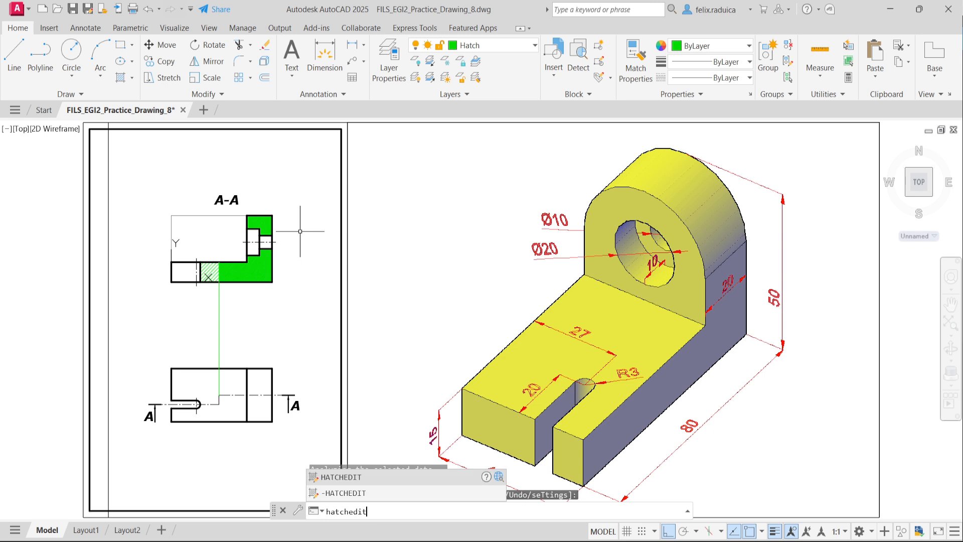
{"action": "key", "text": "Return"}
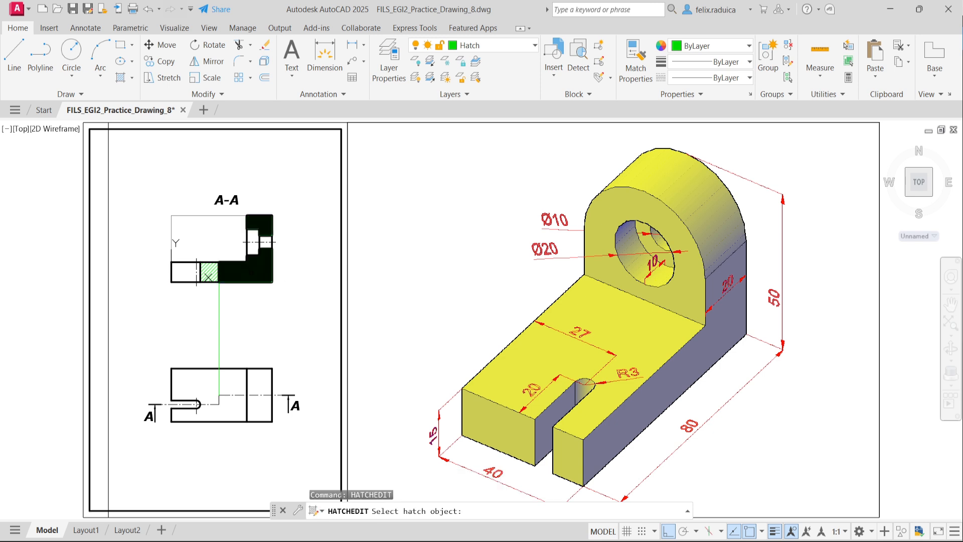
{"action": "left_click", "coordinate": [210, 272]}
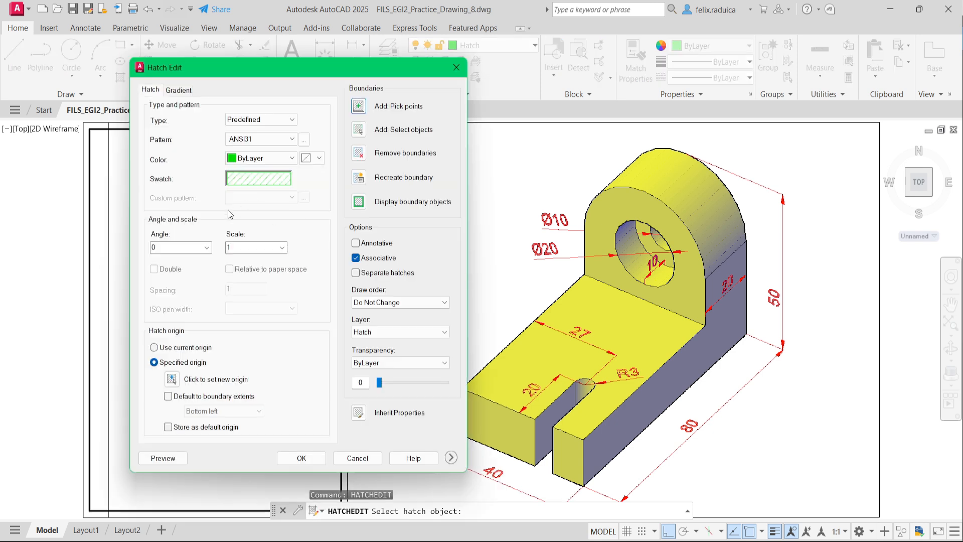
{"action": "left_click", "coordinate": [244, 247]}
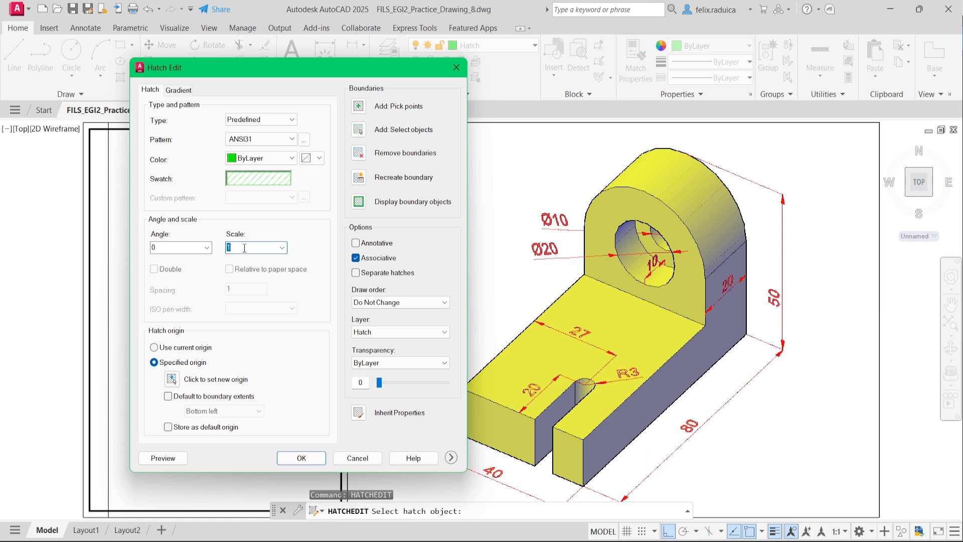
{"action": "key", "text": "Return"}
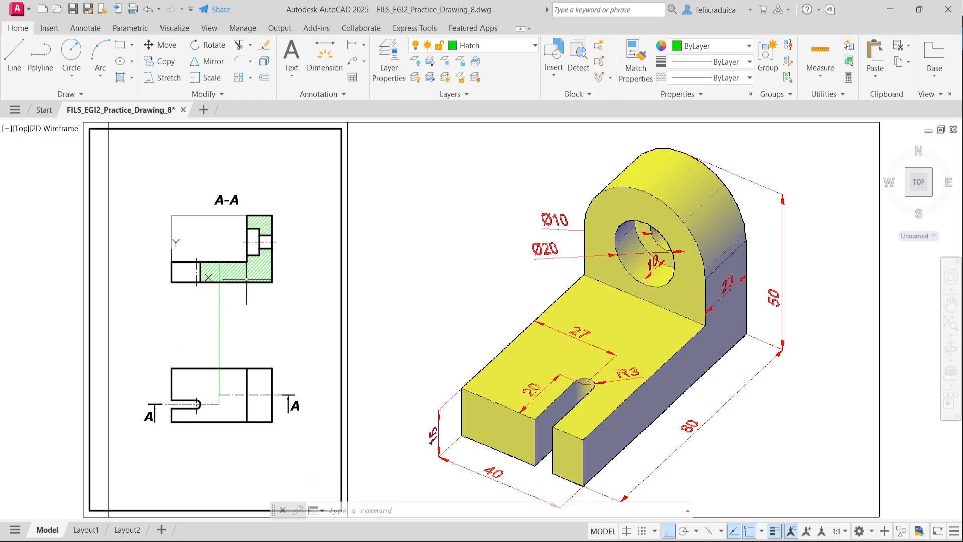
Select the hatch on the right side of the vertical line and open its hatch origin options.
{"action": "scroll", "coordinate": [219, 280], "scroll_direction": "up", "scroll_amount": 6}
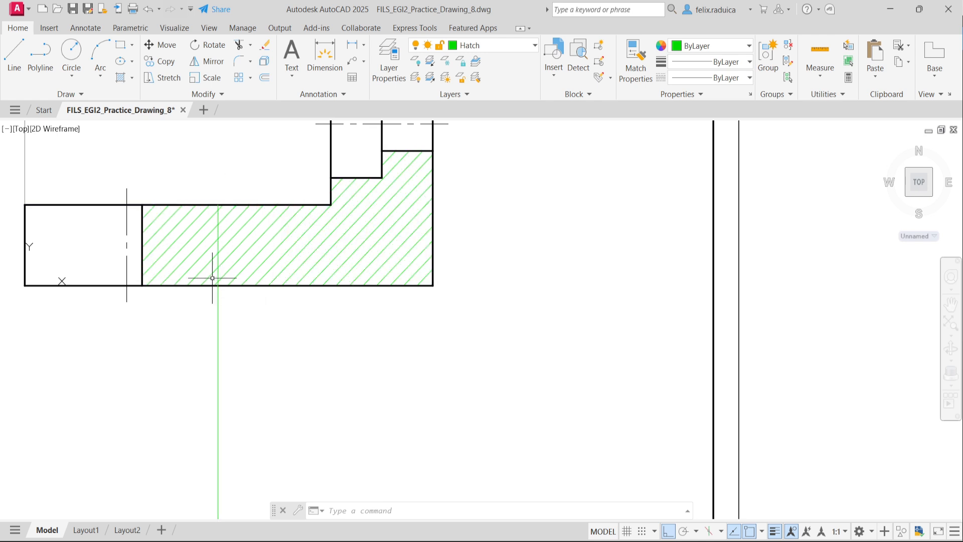
{"action": "scroll", "coordinate": [212, 278], "scroll_direction": "up", "scroll_amount": 2}
{"action": "scroll", "coordinate": [243, 275], "scroll_direction": "down", "scroll_amount": 6}
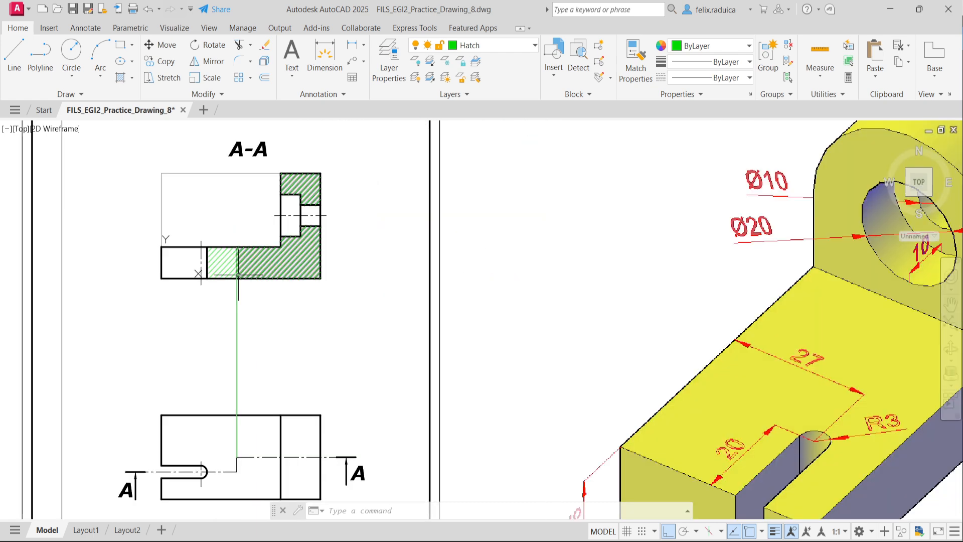
{"action": "scroll", "coordinate": [238, 339], "scroll_direction": "down", "scroll_amount": 2}
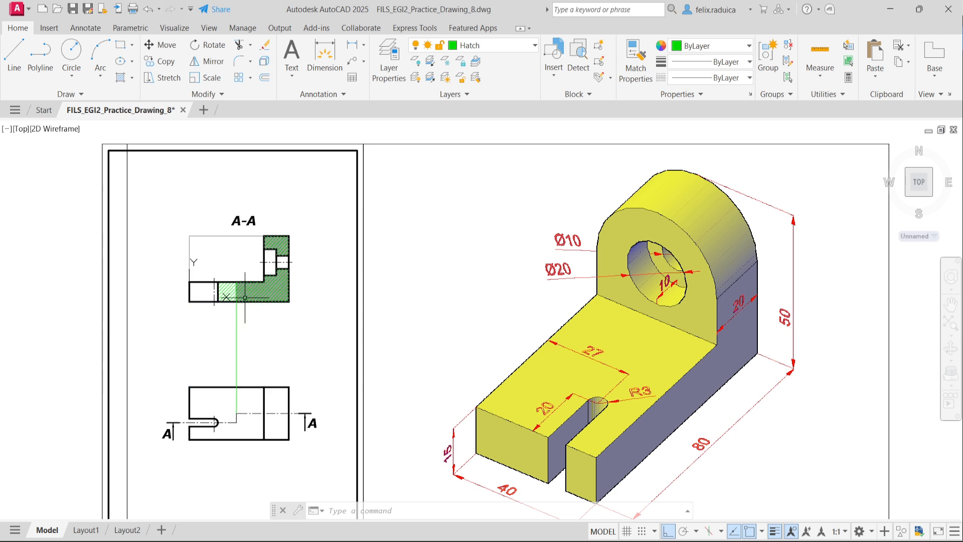
{"action": "scroll", "coordinate": [234, 298], "scroll_direction": "up", "scroll_amount": 4}
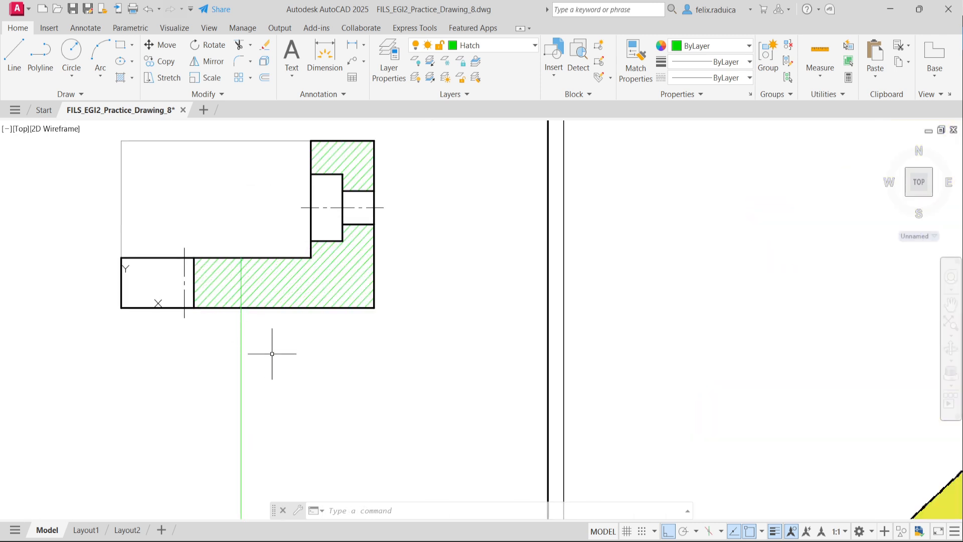
{"action": "middle_click", "coordinate": [271, 353]}
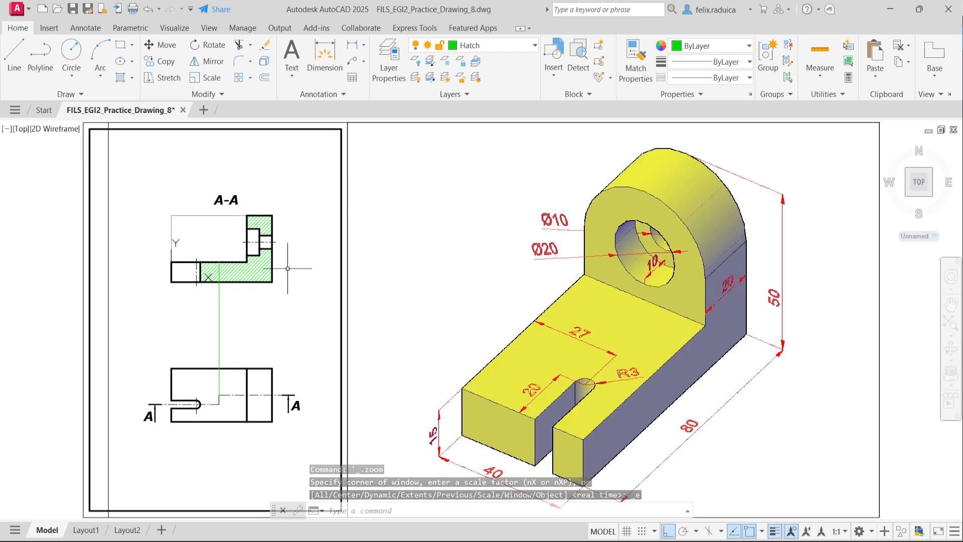
{"action": "scroll", "coordinate": [263, 271], "scroll_direction": "up", "scroll_amount": 4}
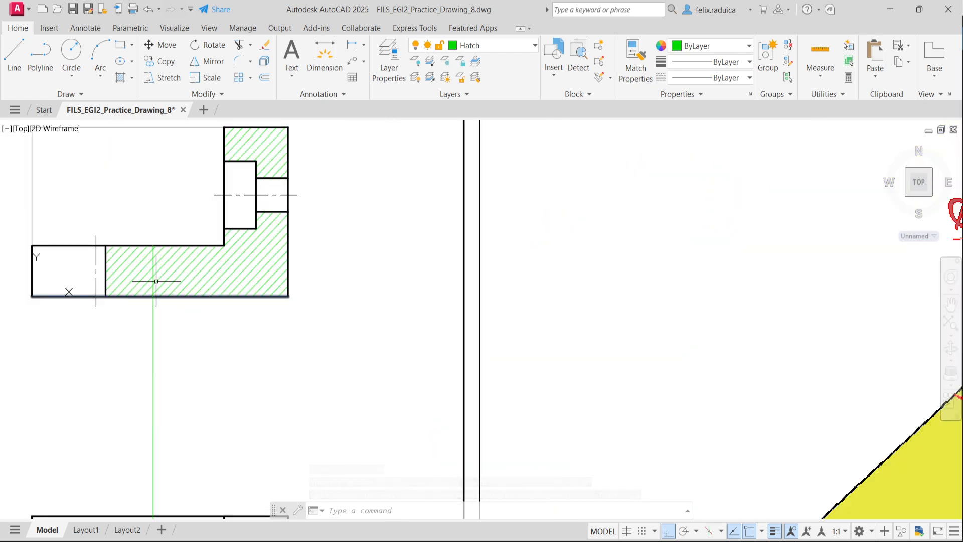
{"action": "left_click", "coordinate": [156, 265]}
{"action": "scroll", "coordinate": [155, 265], "scroll_direction": "up", "scroll_amount": 4}
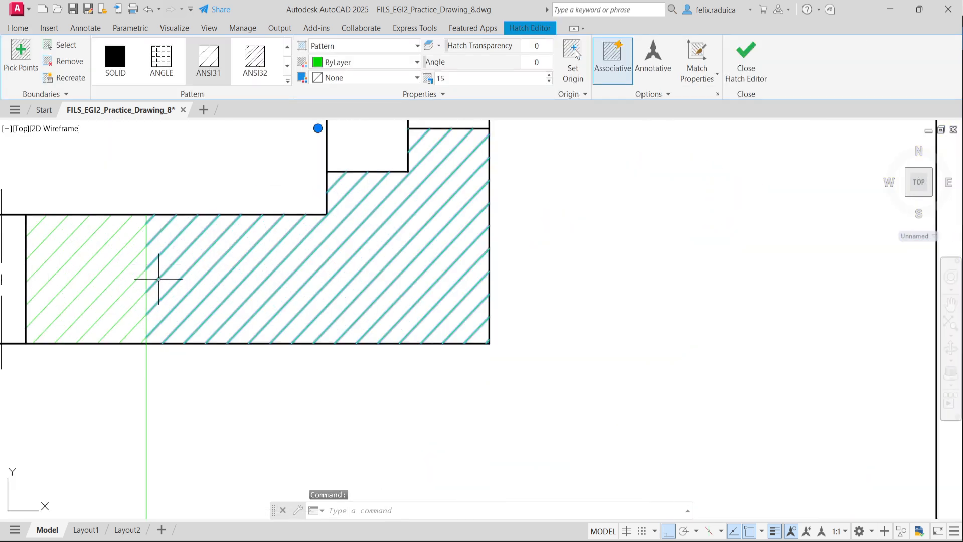
{"action": "scroll", "coordinate": [158, 279], "scroll_direction": "up", "scroll_amount": 2}
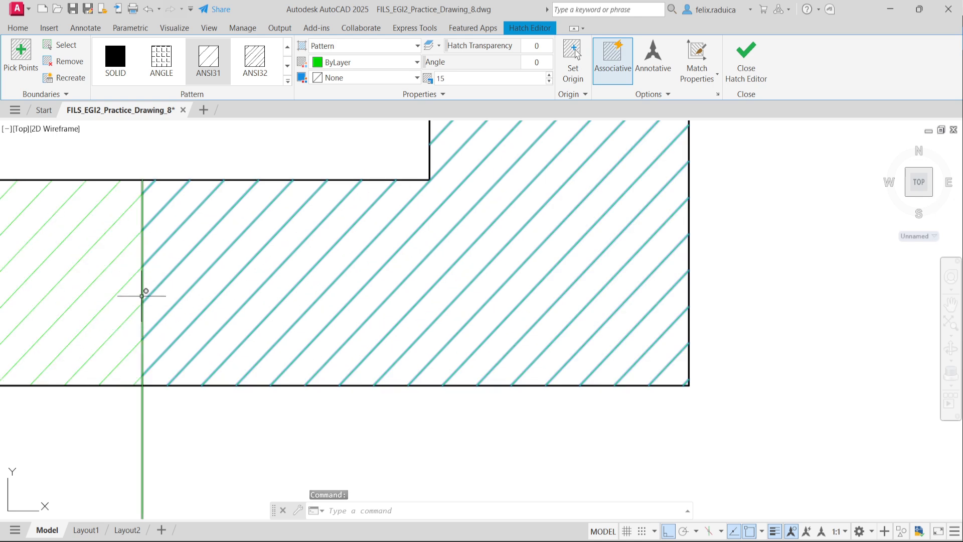
{"action": "scroll", "coordinate": [142, 295], "scroll_direction": "up", "scroll_amount": 2}
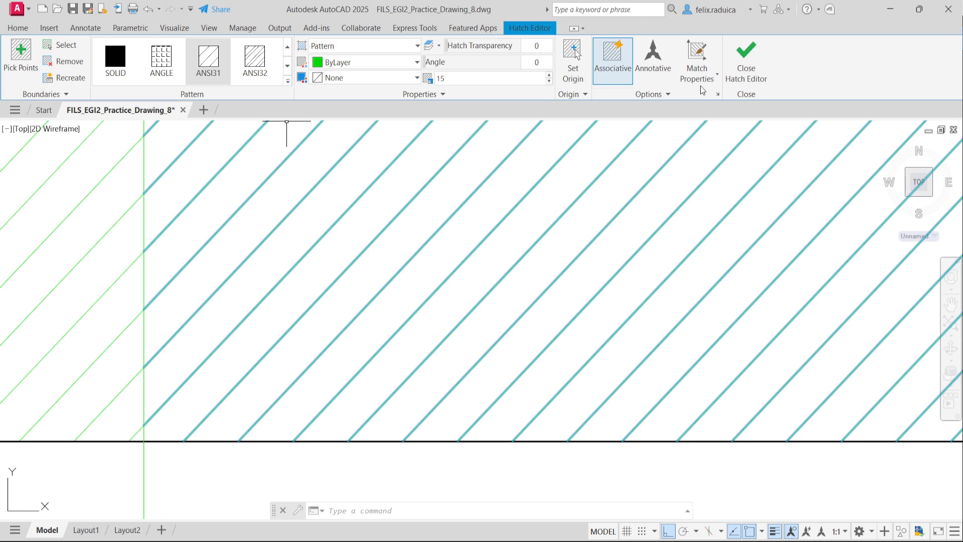
{"action": "left_click", "coordinate": [577, 99]}
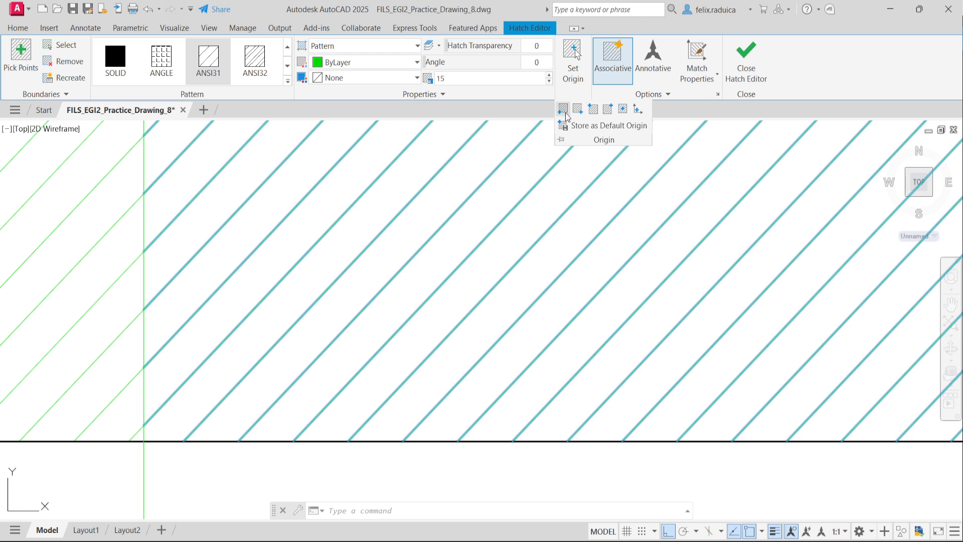
Set the origin of the hatch beyond the section's vertical dividing line to its bottom-left corner.
{"action": "left_click", "coordinate": [564, 112]}
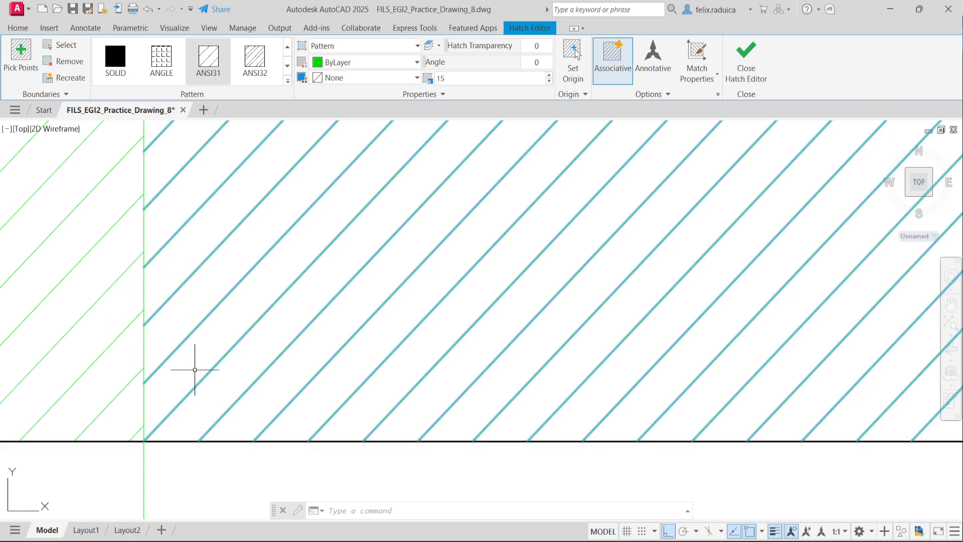
{"action": "middle_click", "coordinate": [191, 365]}
{"action": "middle_click", "coordinate": [191, 365]}
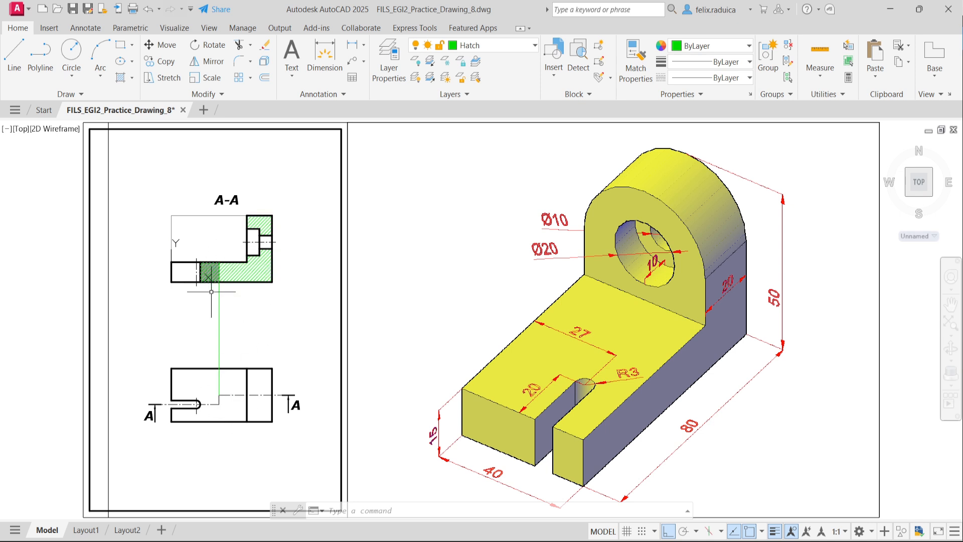
Trim the vertical projection line between the two views and delete its remaining piece inside the top view.
{"action": "type", "text": "tr"}
{"action": "key", "text": "Return"}
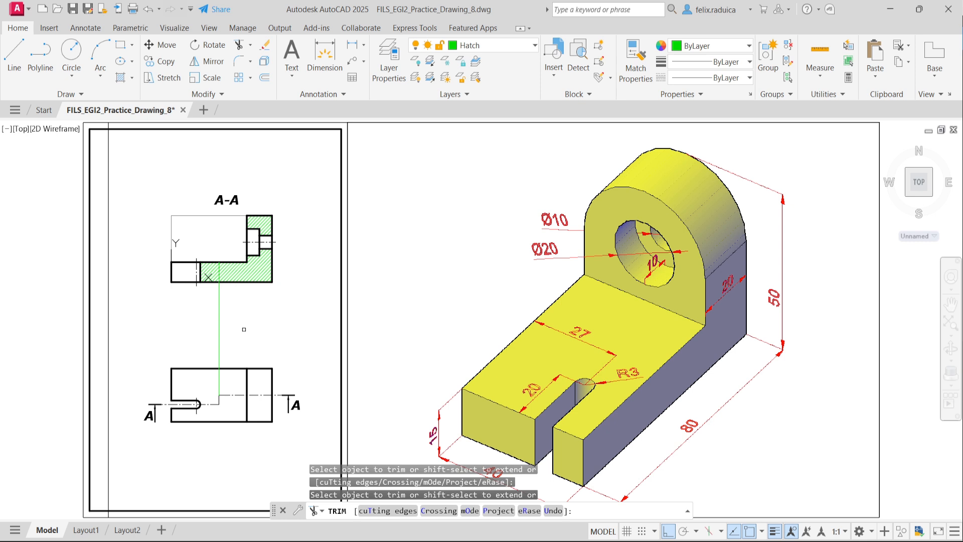
{"action": "left_click_drag", "start_coordinate": [247, 327], "coordinate": [209, 323]}
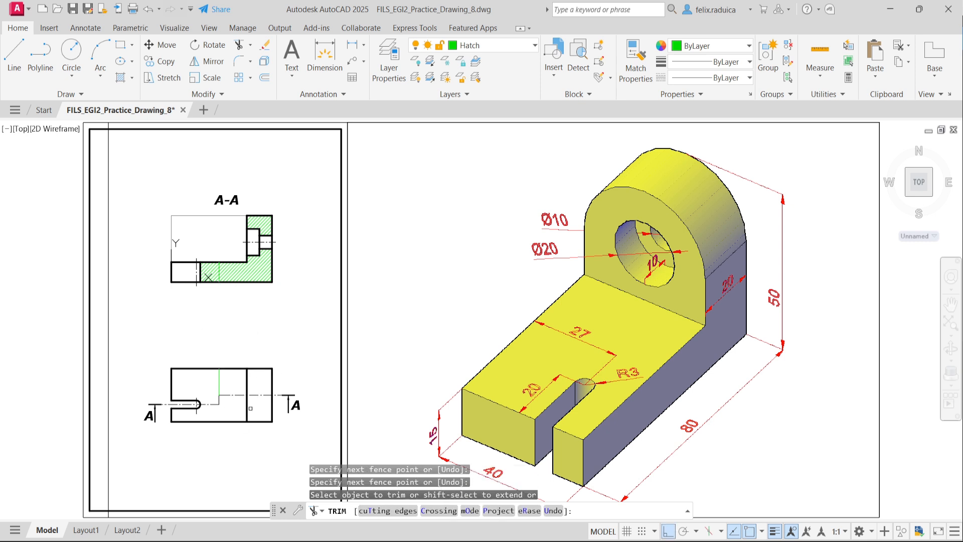
{"action": "key", "text": "Escape"}
{"action": "left_click", "coordinate": [224, 375]}
{"action": "left_click", "coordinate": [217, 378]}
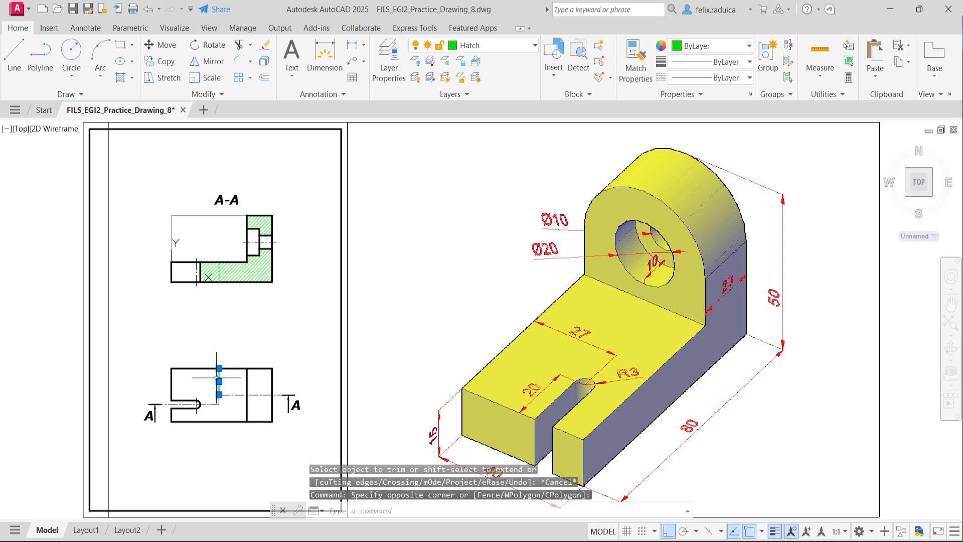
{"action": "key", "text": "Delete"}
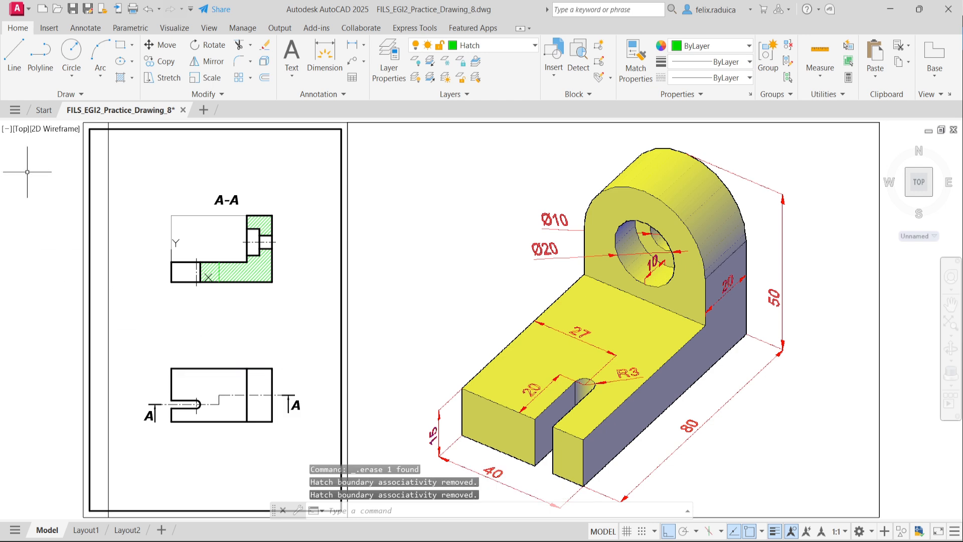
{"action": "scroll", "coordinate": [220, 276], "scroll_direction": "up", "scroll_amount": 4}
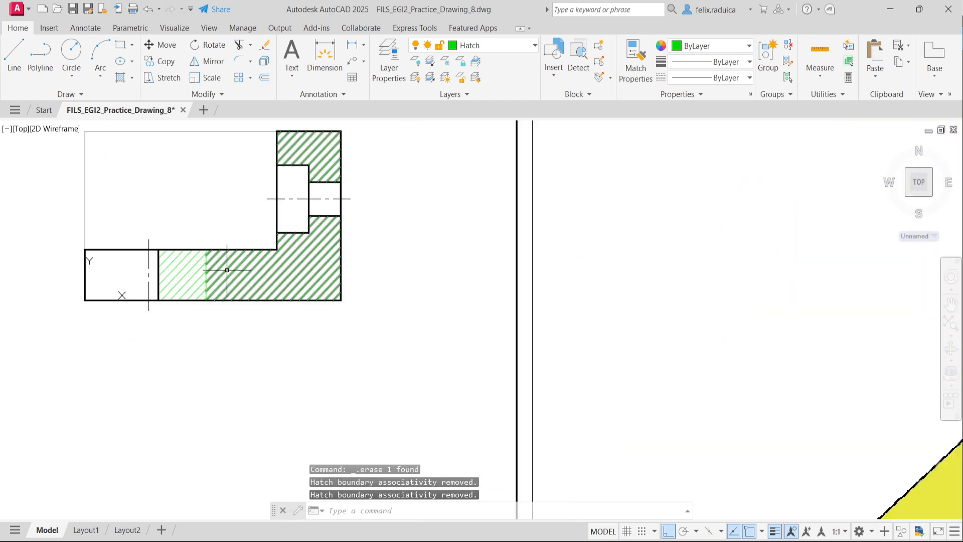
{"action": "scroll", "coordinate": [220, 276], "scroll_direction": "up", "scroll_amount": 2}
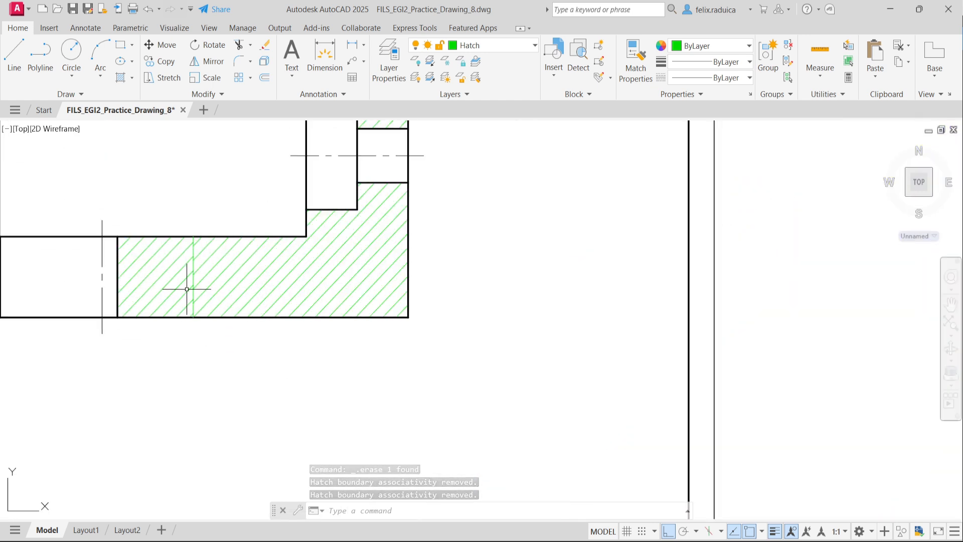
{"action": "middle_click_drag", "start_coordinate": [188, 350], "coordinate": [188, 348]}
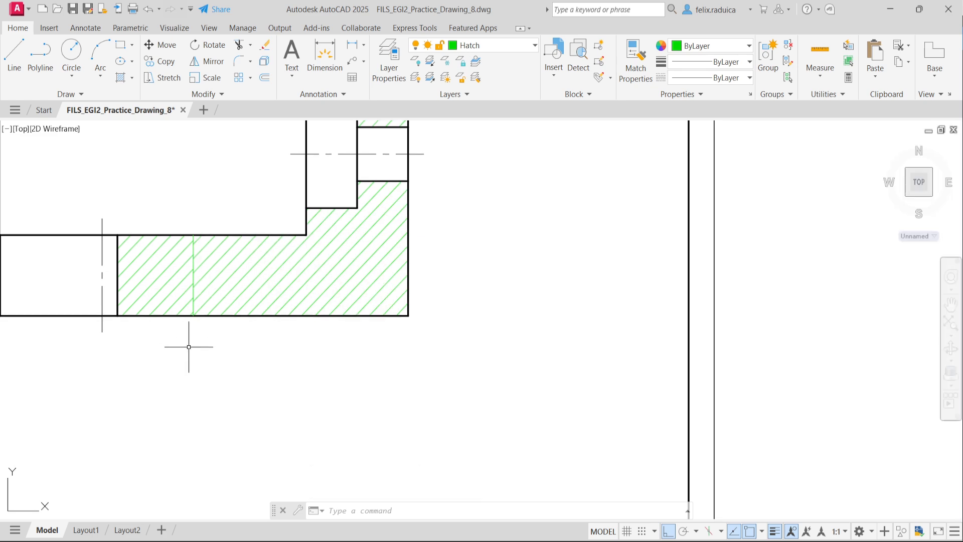
{"action": "middle_click", "coordinate": [191, 334]}
{"action": "middle_click", "coordinate": [192, 333]}
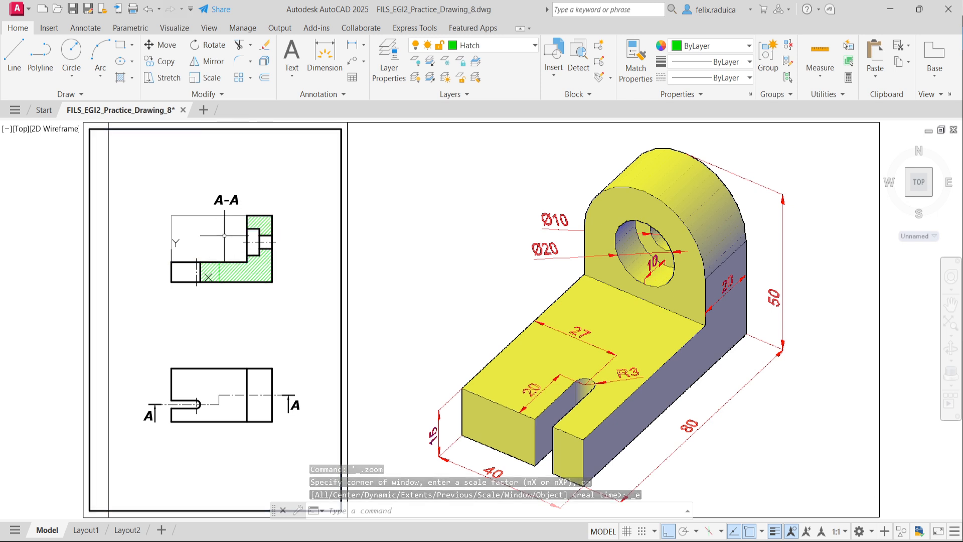
Make Dim the current layer in the layer manager.
{"action": "type", "text": "LA"}
{"action": "key", "text": "Return"}
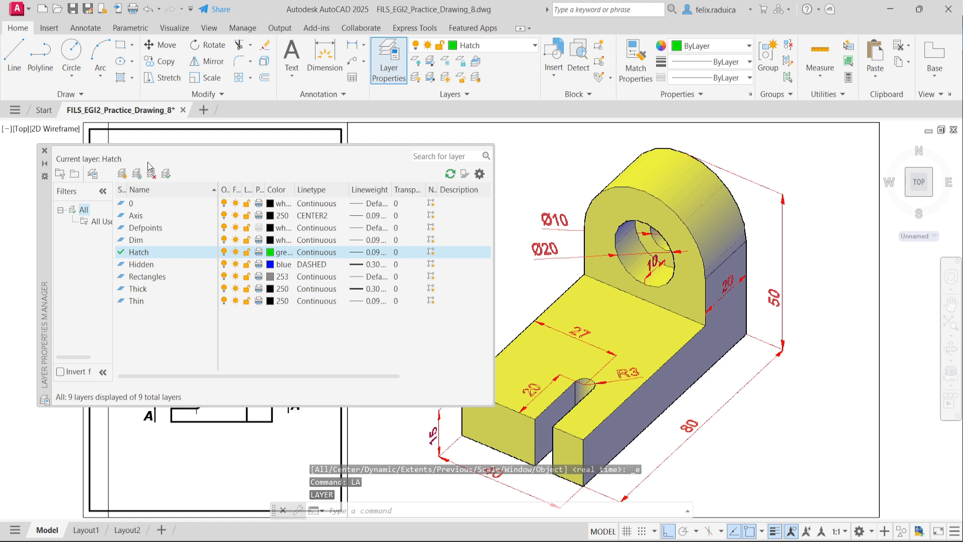
{"action": "left_click", "coordinate": [155, 240]}
{"action": "double_click", "coordinate": [154, 240]}
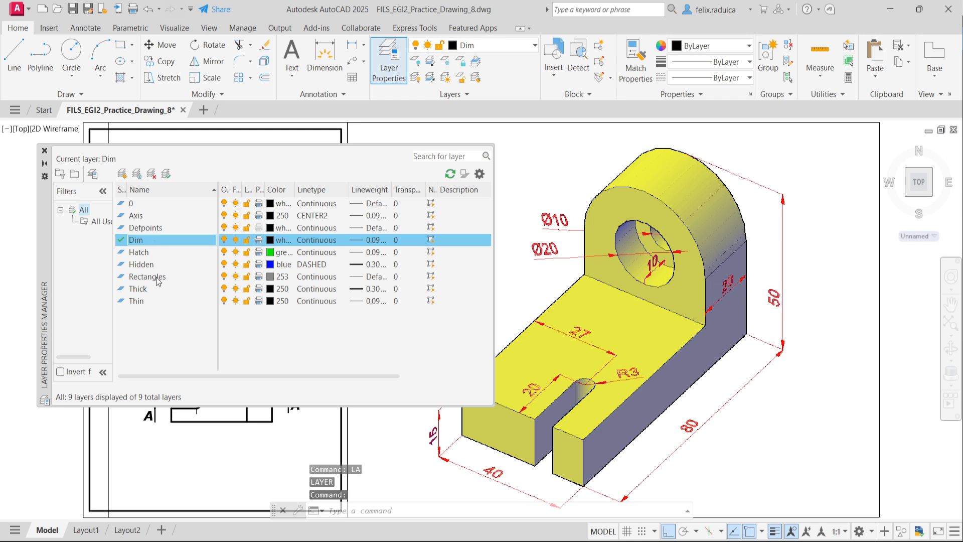
Change the Hatch layer's color to 250 and turn off the Rectangles layer.
{"action": "left_click", "coordinate": [279, 252]}
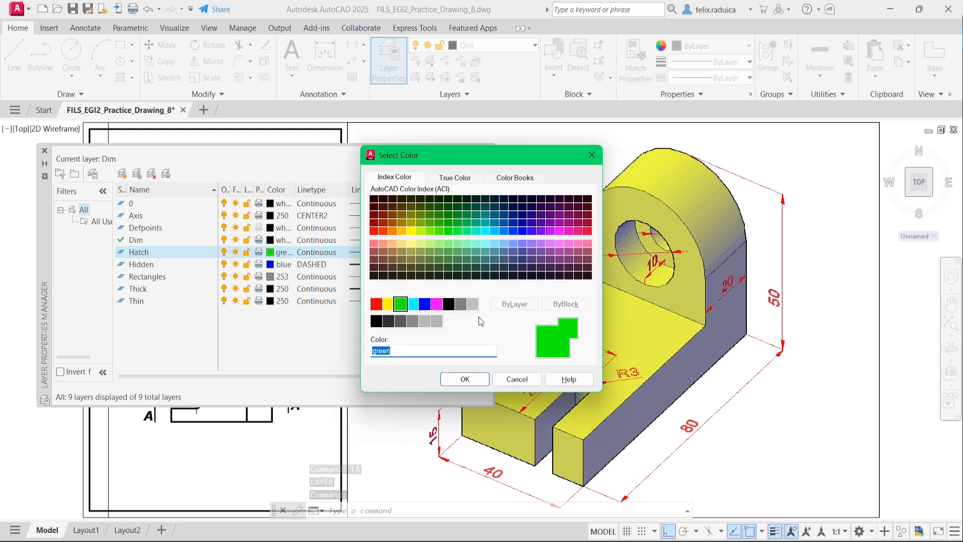
{"action": "left_click", "coordinate": [376, 321]}
{"action": "left_click", "coordinate": [458, 379]}
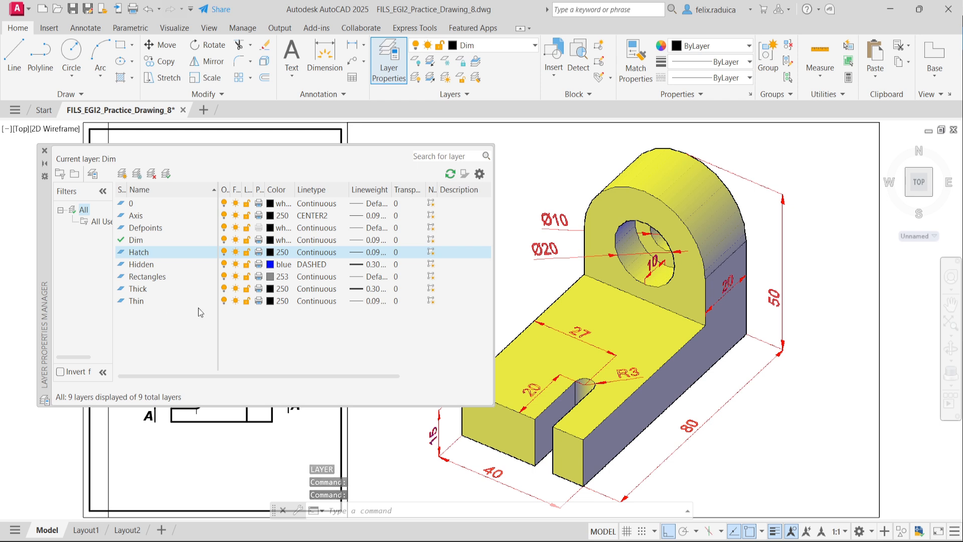
{"action": "left_click", "coordinate": [223, 279]}
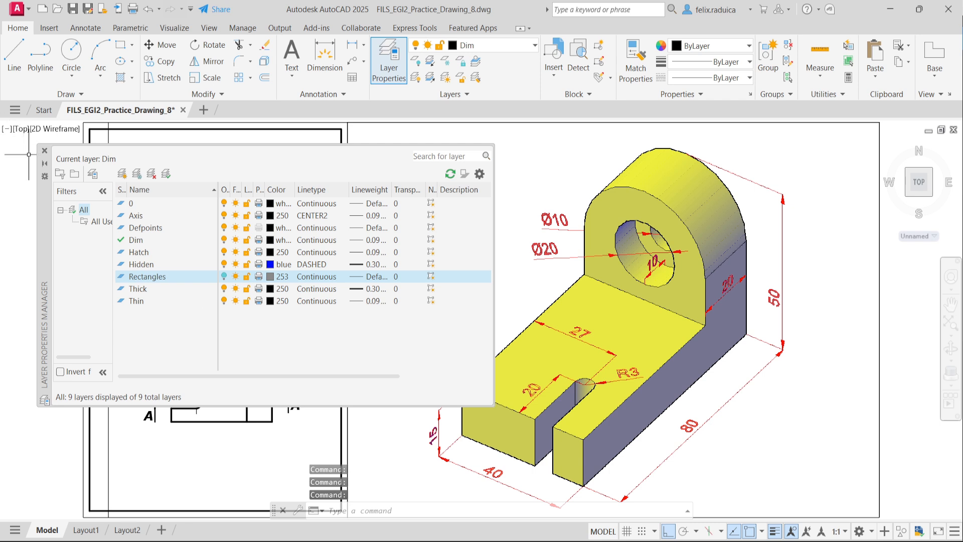
{"action": "left_click", "coordinate": [44, 150]}
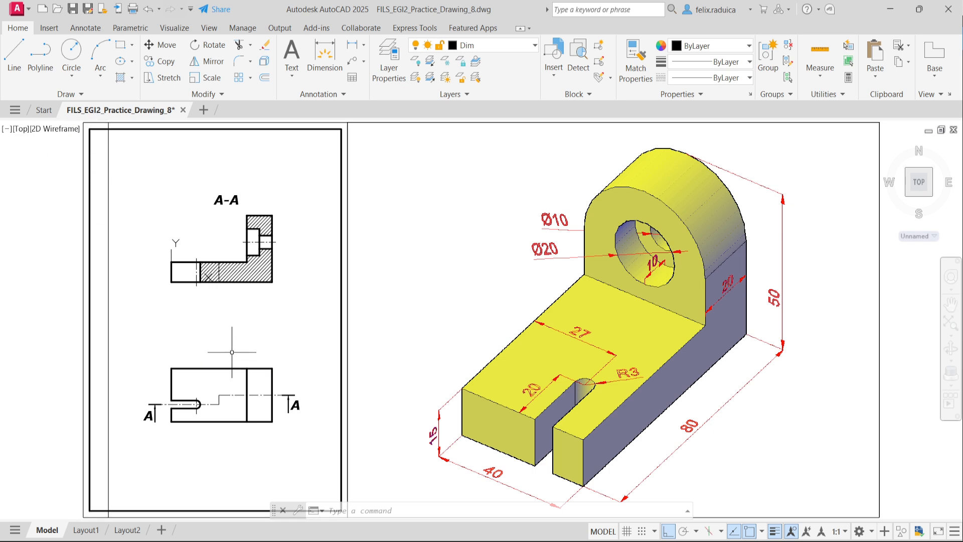
Add a linear dimension for the overall length of section view A-A, placed below the view.
{"action": "middle_click", "coordinate": [243, 302]}
{"action": "type", "text": "dimlin"}
{"action": "key", "text": "Return"}
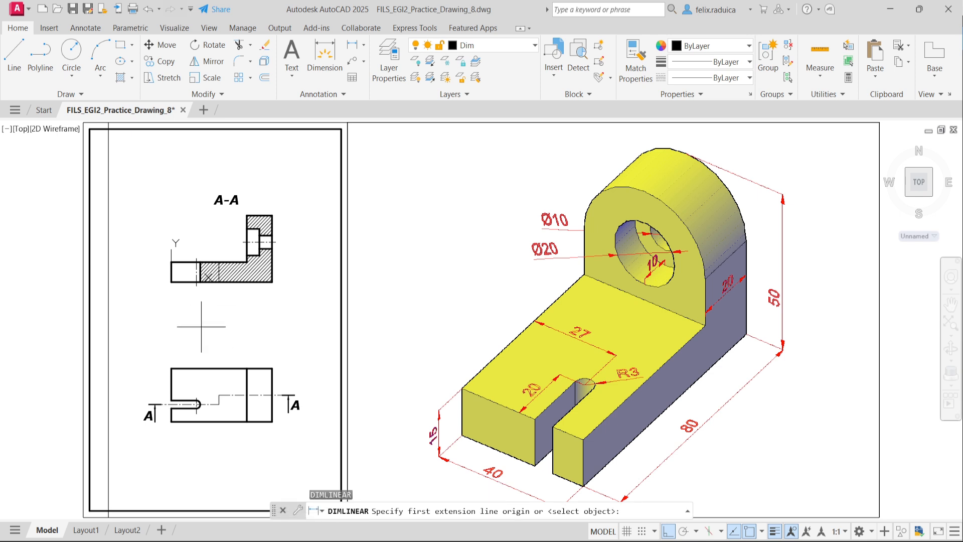
{"action": "left_click", "coordinate": [171, 281]}
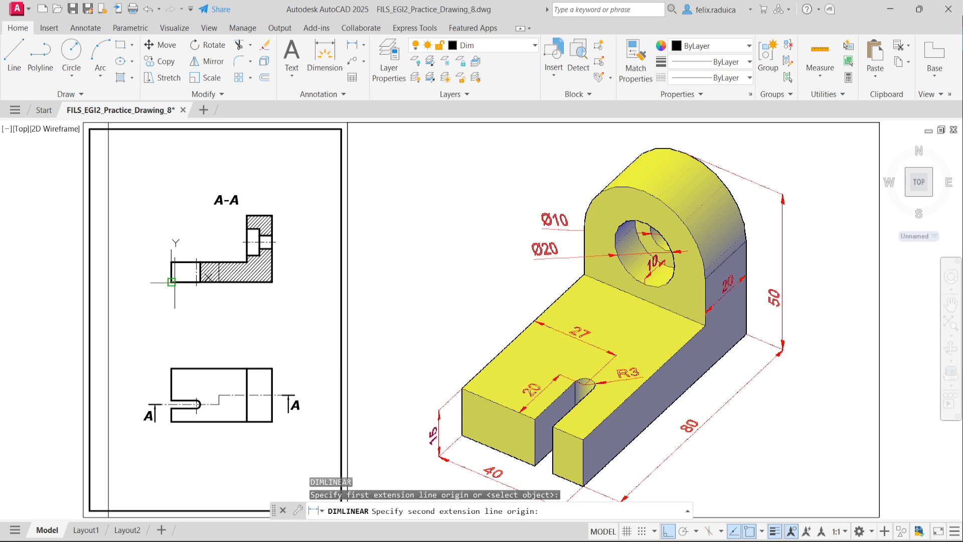
{"action": "left_click", "coordinate": [272, 282]}
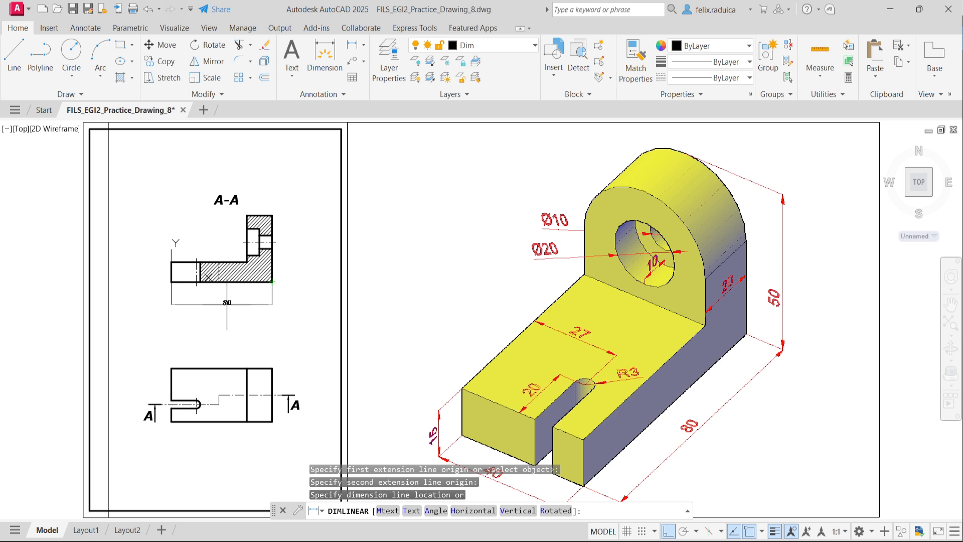
{"action": "left_click", "coordinate": [226, 303]}
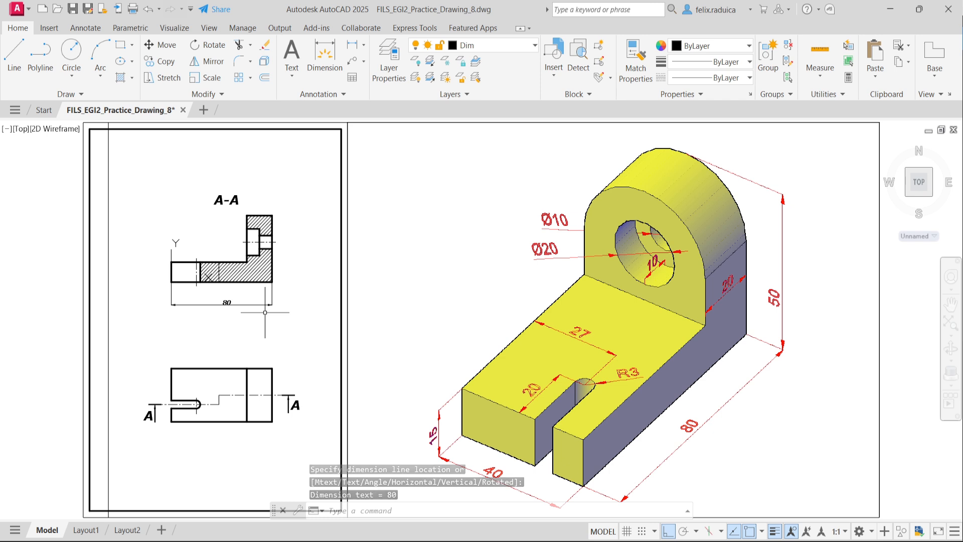
Add a vertical linear dimension for the overall height of section view A-A, beside its right edge.
{"action": "key", "text": "Return"}
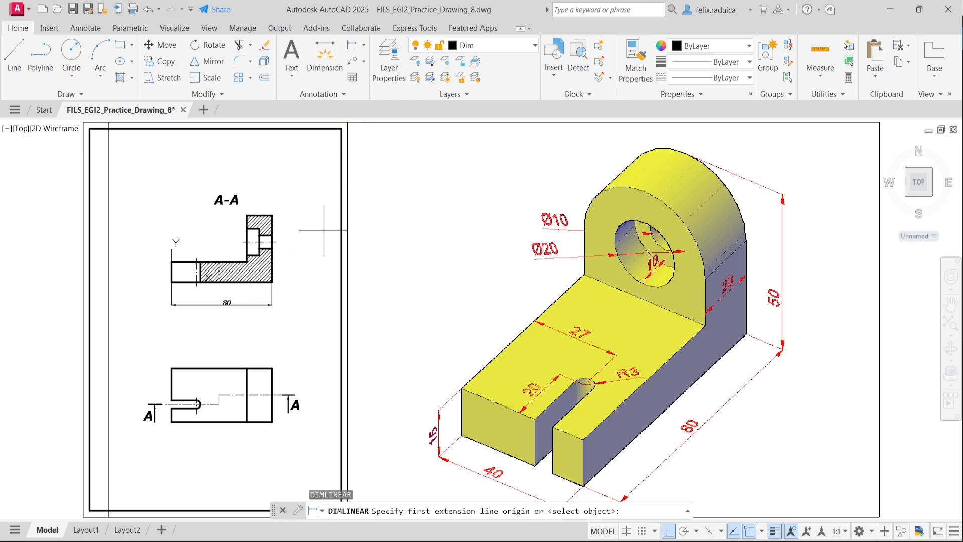
{"action": "left_click", "coordinate": [272, 281]}
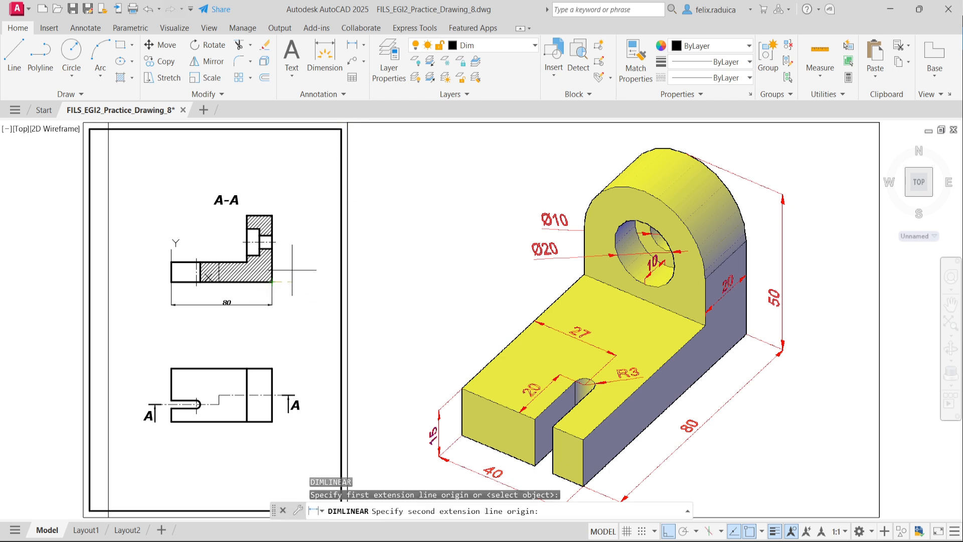
{"action": "left_click", "coordinate": [272, 215]}
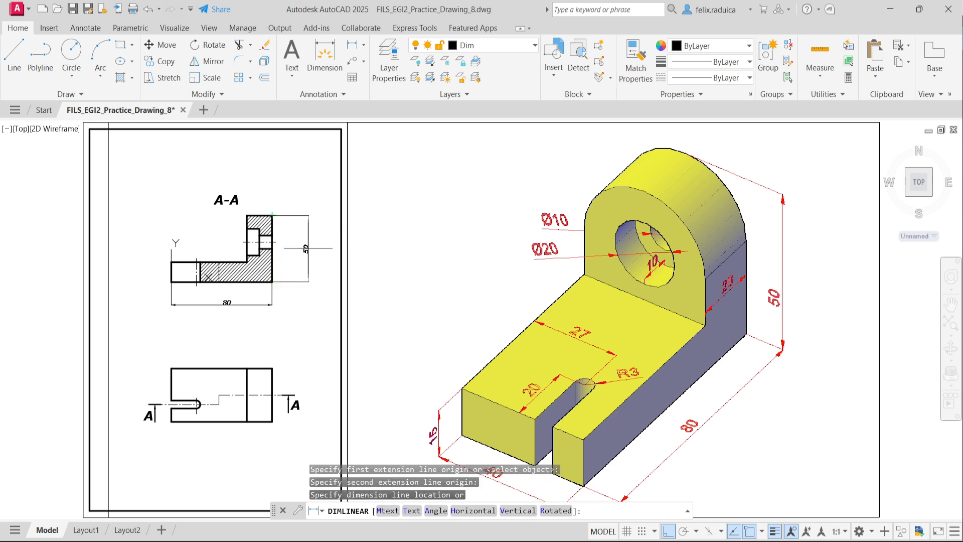
{"action": "left_click", "coordinate": [309, 248]}
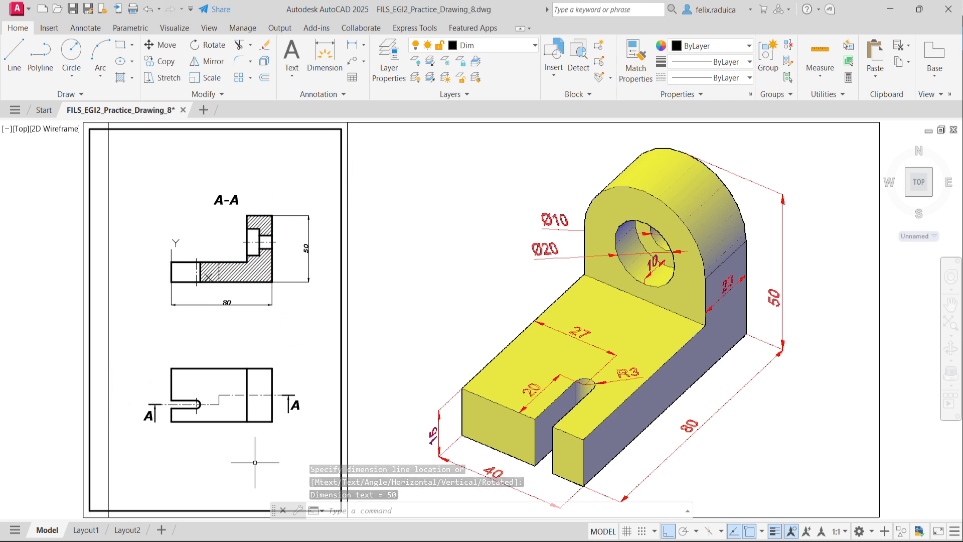
Add a vertical linear dimension for the part's width in the top view, beyond the right-hand section mark.
{"action": "key", "text": "Return"}
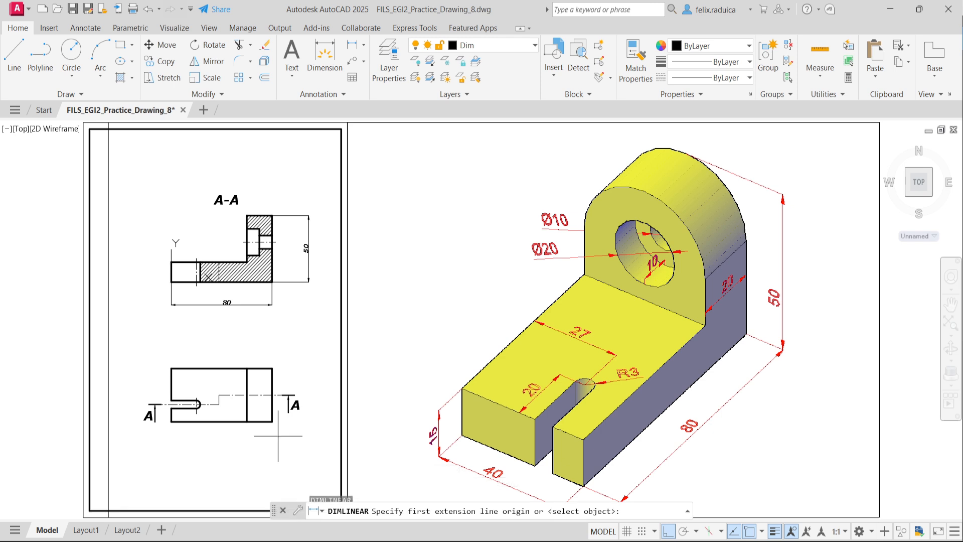
{"action": "left_click", "coordinate": [272, 421]}
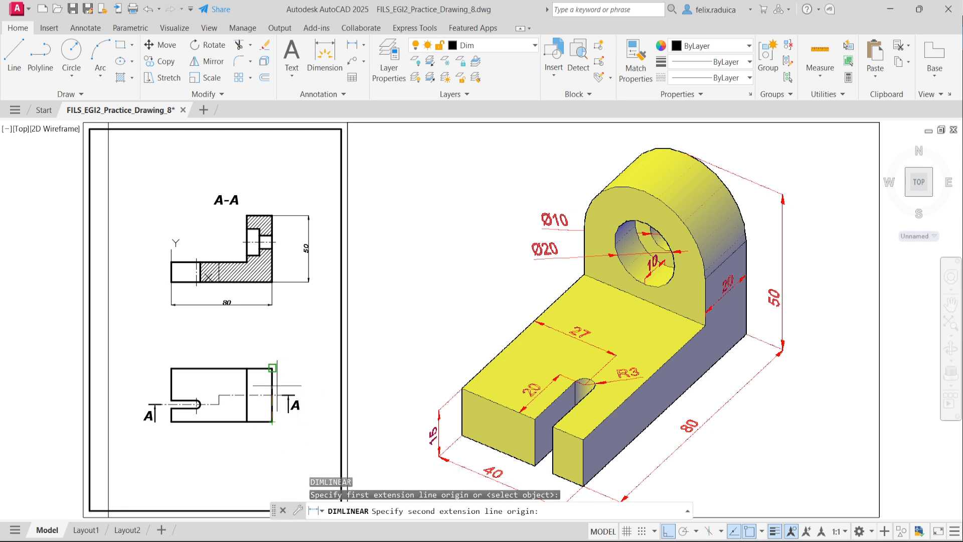
{"action": "left_click", "coordinate": [272, 367]}
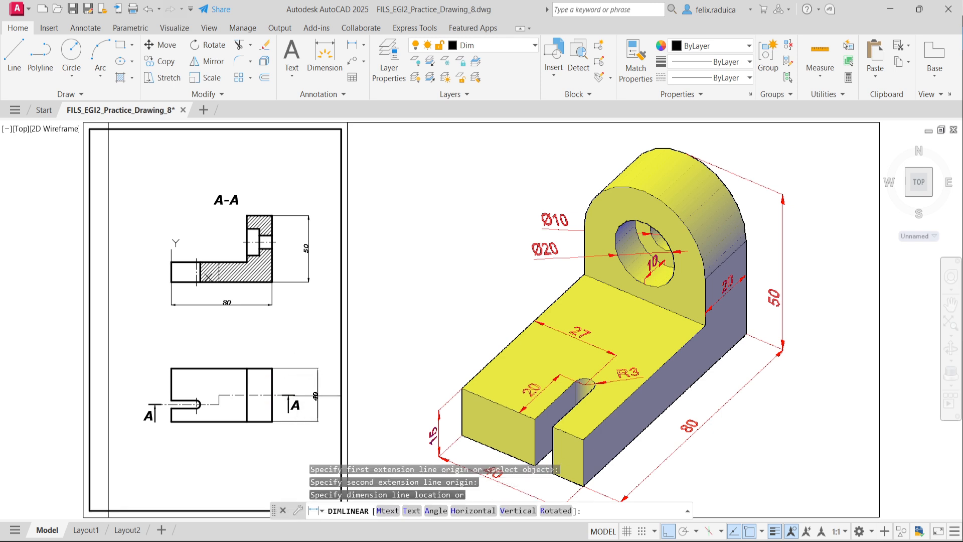
{"action": "left_click", "coordinate": [317, 395]}
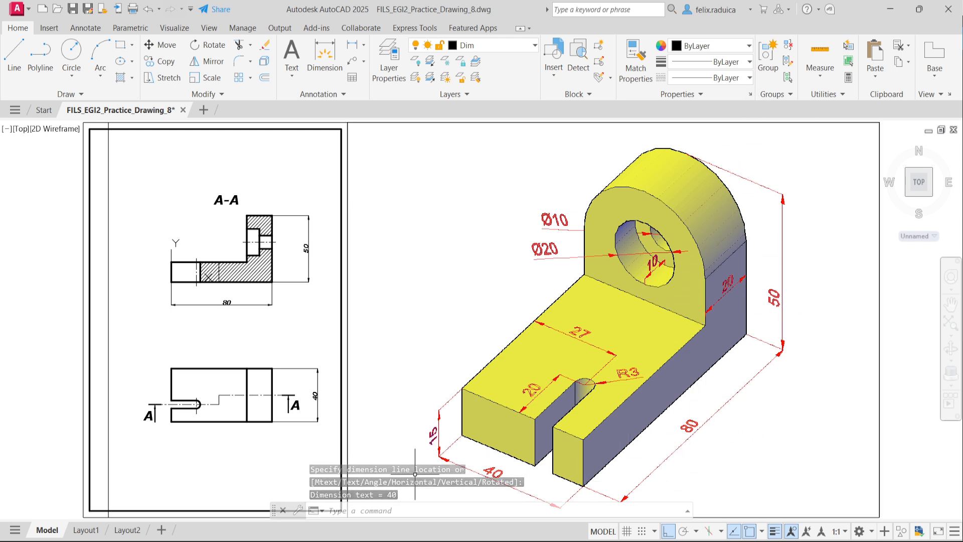
{"action": "left_click", "coordinate": [444, 461]}
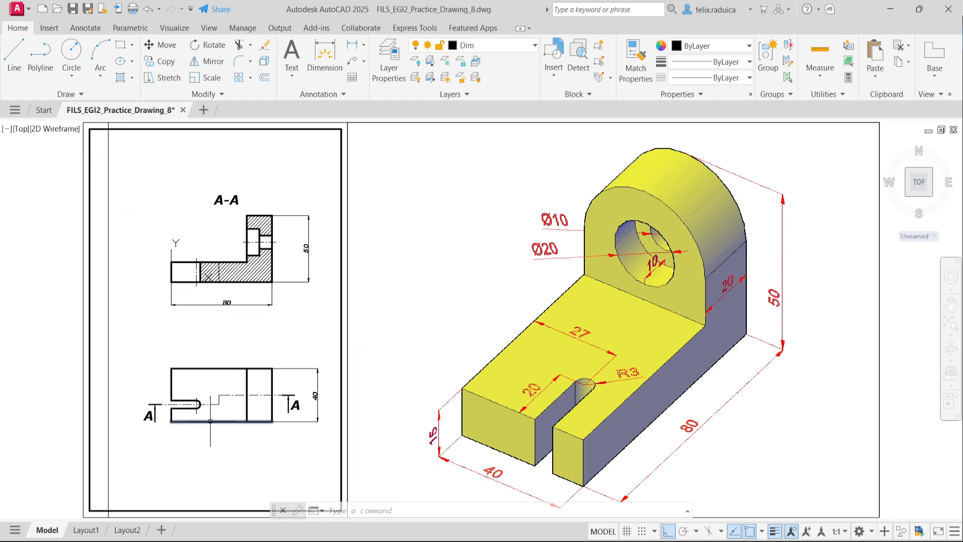
Add a radius dimension to the slot's rounded end in the top view, with its text above the arc.
{"action": "scroll", "coordinate": [199, 406], "scroll_direction": "up", "scroll_amount": 4}
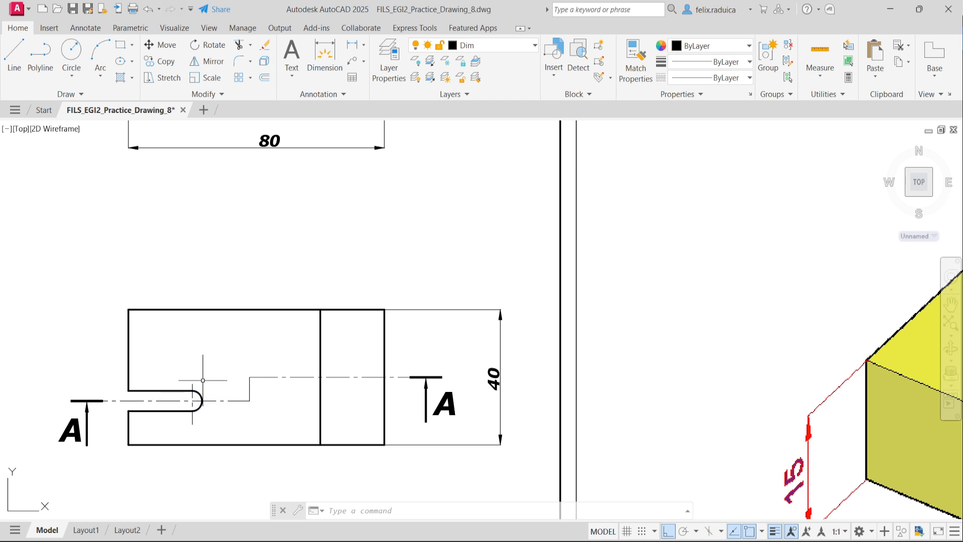
{"action": "type", "text": "dimrad"}
{"action": "key", "text": "Return"}
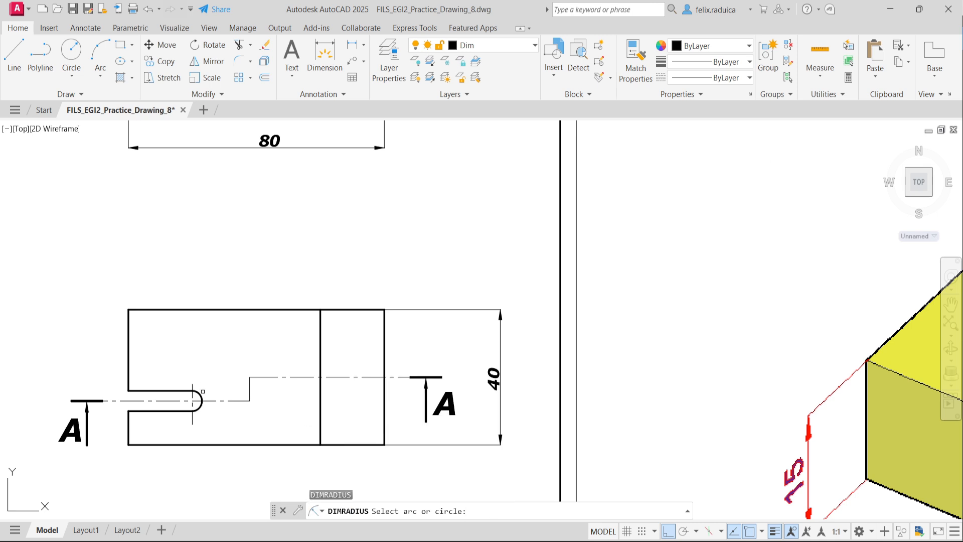
{"action": "left_click", "coordinate": [194, 399]}
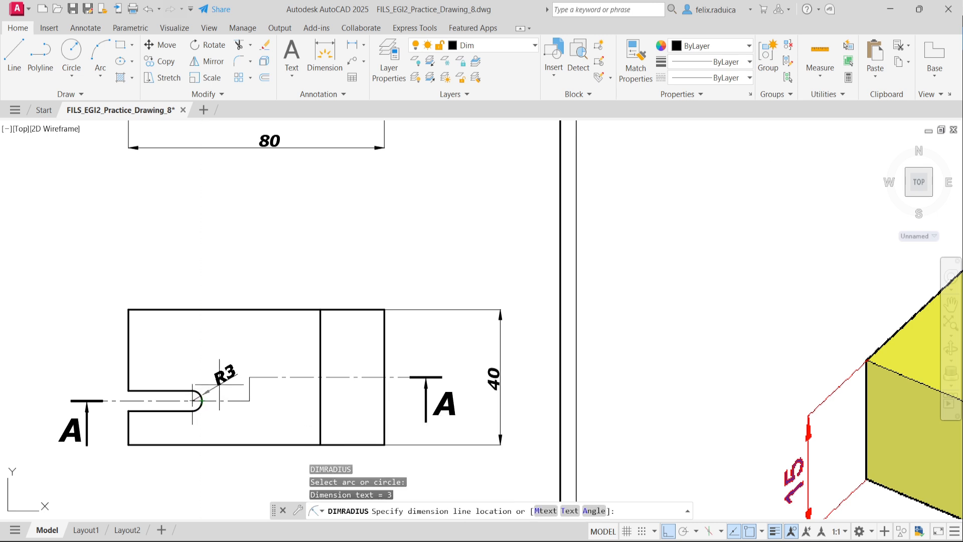
{"action": "left_click", "coordinate": [219, 385]}
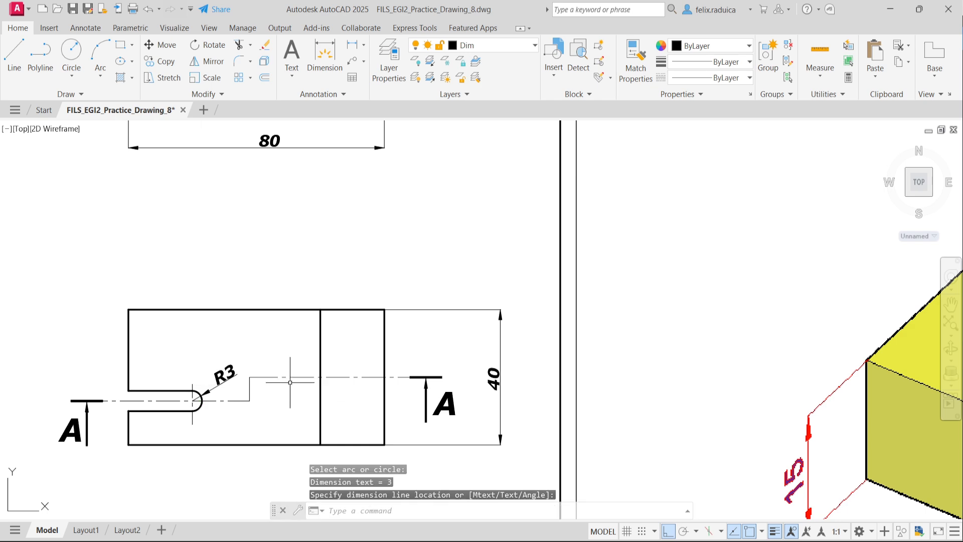
{"action": "scroll", "coordinate": [210, 402], "scroll_direction": "down", "scroll_amount": 4}
{"action": "middle_click", "coordinate": [276, 355]}
{"action": "middle_click", "coordinate": [276, 355]}
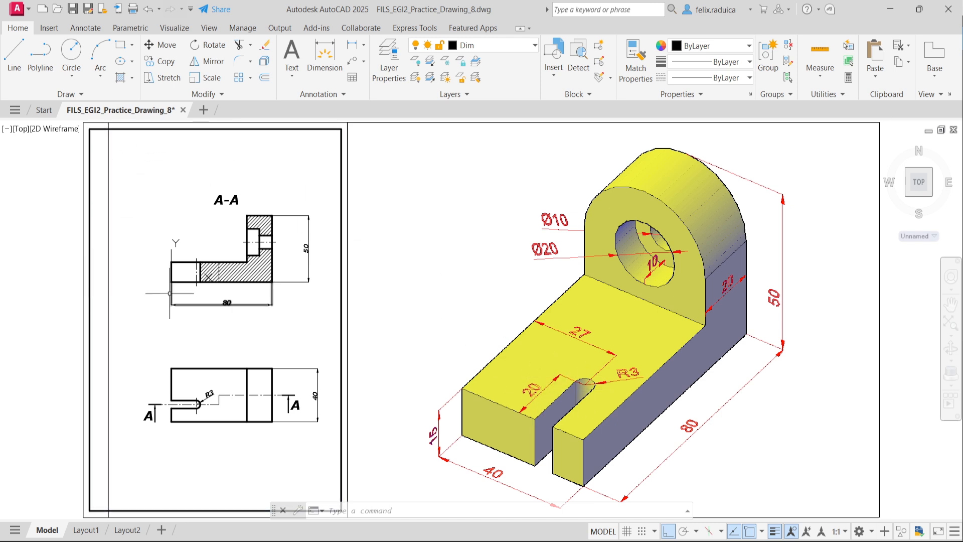
{"action": "scroll", "coordinate": [170, 294], "scroll_direction": "up", "scroll_amount": 2}
{"action": "scroll", "coordinate": [187, 310], "scroll_direction": "down", "scroll_amount": 2}
{"action": "scroll", "coordinate": [190, 301], "scroll_direction": "down", "scroll_amount": 2}
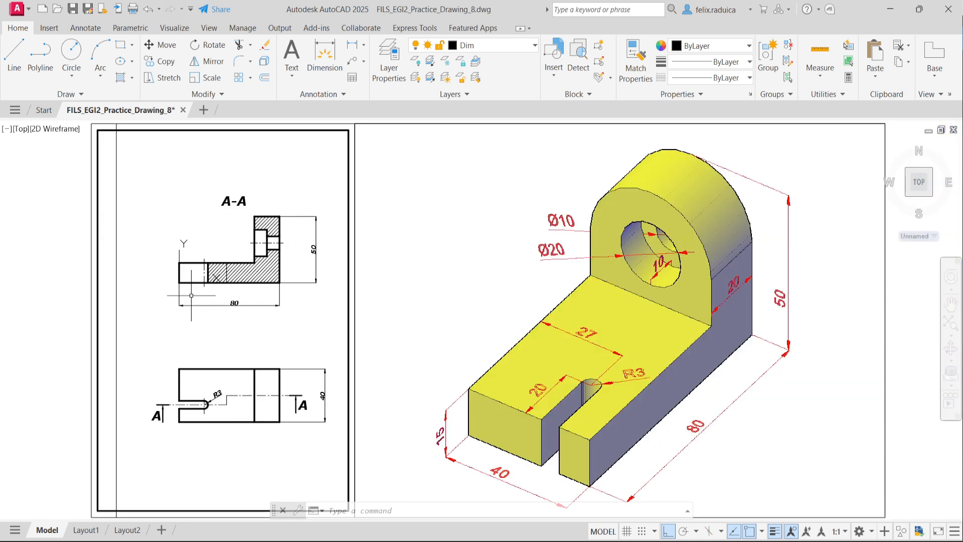
Add a horizontal linear dimension from section view A-A's left edge to the slot centreline, placed between the view and the overall length dimension.
{"action": "type", "text": "di"}
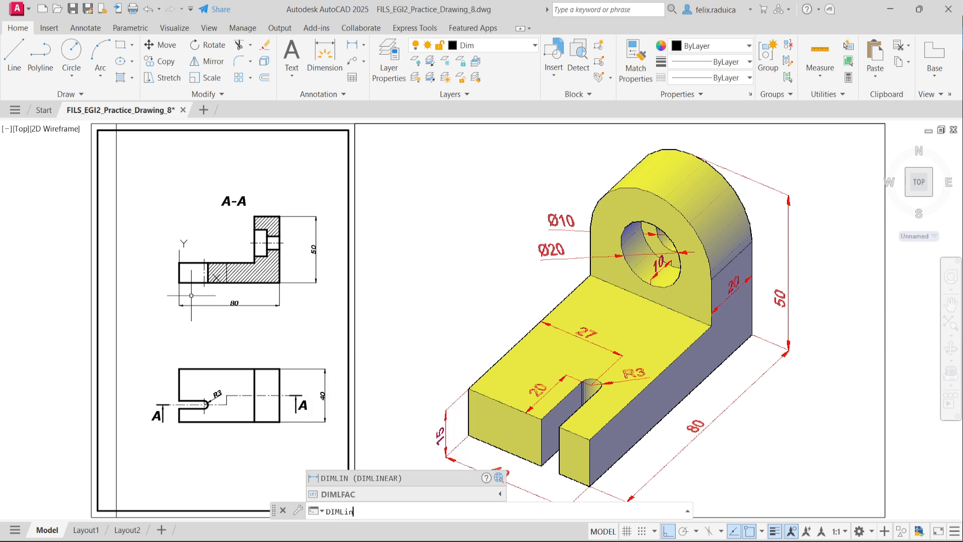
{"action": "type", "text": "mlin"}
{"action": "key", "text": "Return"}
{"action": "scroll", "coordinate": [188, 281], "scroll_direction": "up", "scroll_amount": 2}
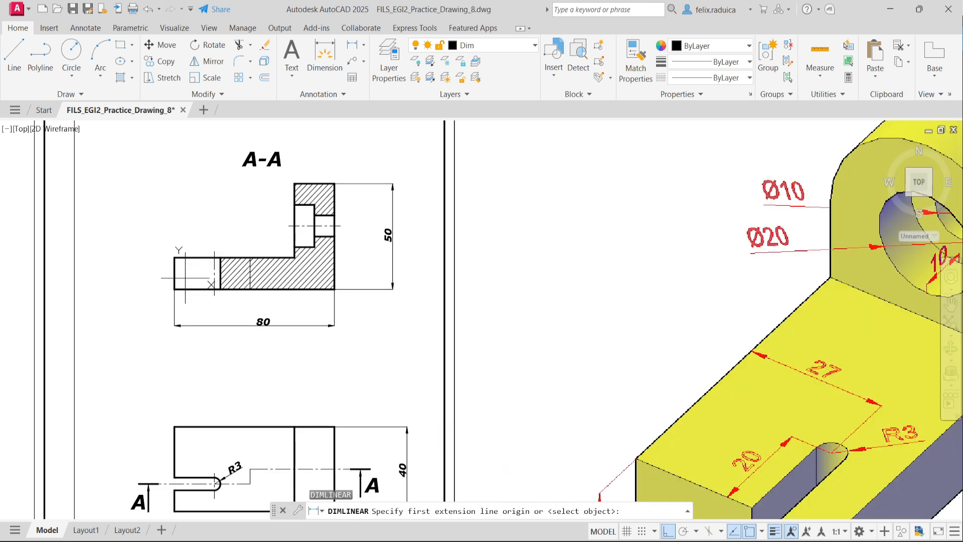
{"action": "scroll", "coordinate": [186, 300], "scroll_direction": "up", "scroll_amount": 2}
{"action": "scroll", "coordinate": [184, 301], "scroll_direction": "down", "scroll_amount": 2}
{"action": "scroll", "coordinate": [184, 301], "scroll_direction": "up", "scroll_amount": 2}
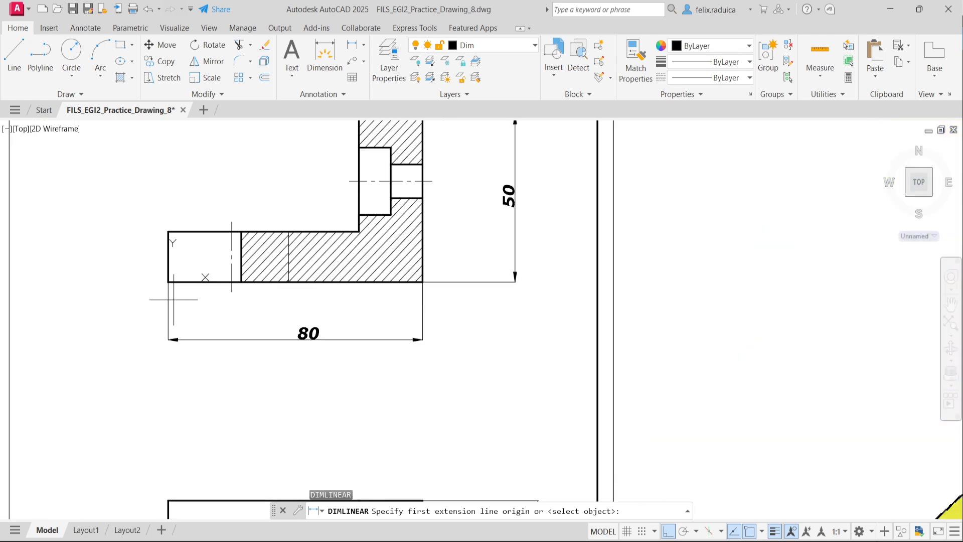
{"action": "left_click", "coordinate": [168, 282]}
{"action": "left_click", "coordinate": [232, 282]}
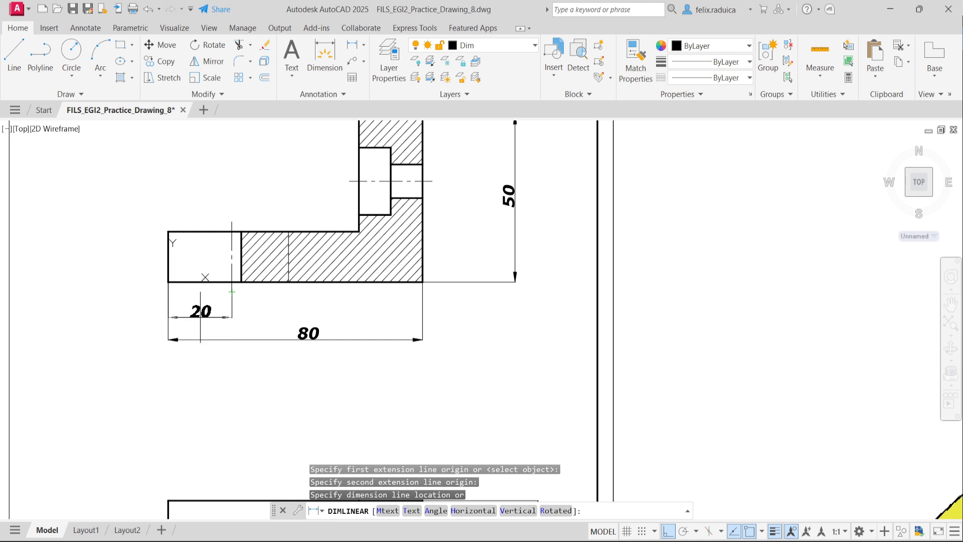
{"action": "left_click", "coordinate": [200, 317]}
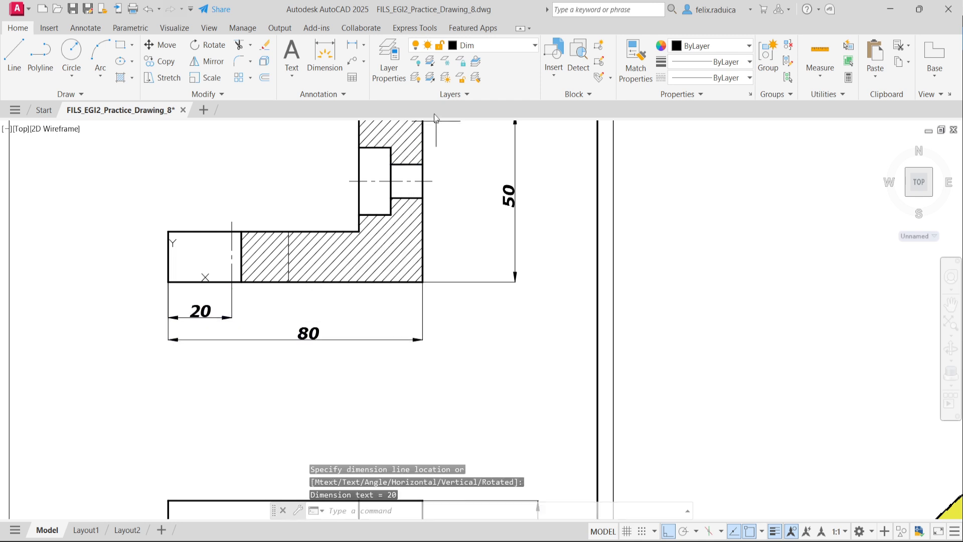
Add a horizontal linear dimension for the upright's thickness in the top view, placed below its lower edge.
{"action": "scroll", "coordinate": [346, 203], "scroll_direction": "down", "scroll_amount": 2}
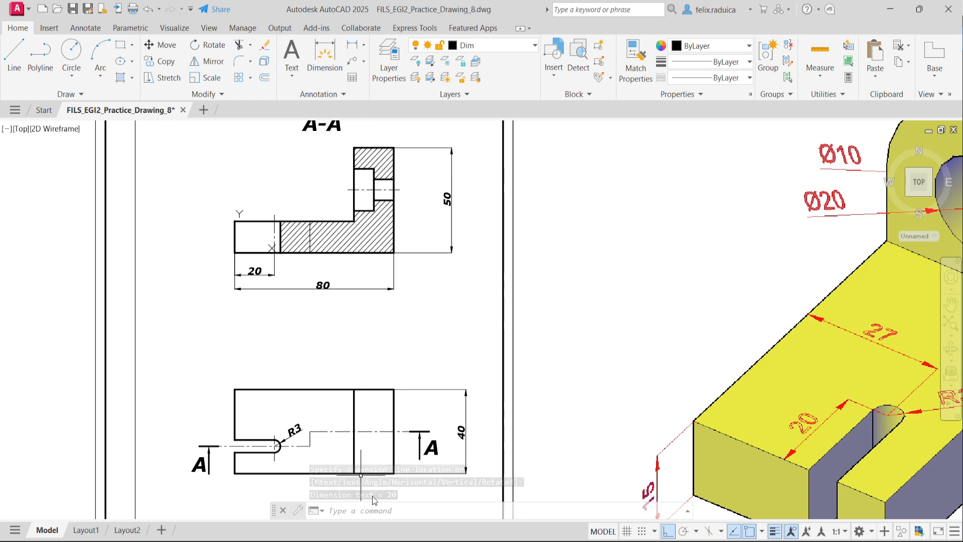
{"action": "scroll", "coordinate": [370, 379], "scroll_direction": "down", "scroll_amount": 2}
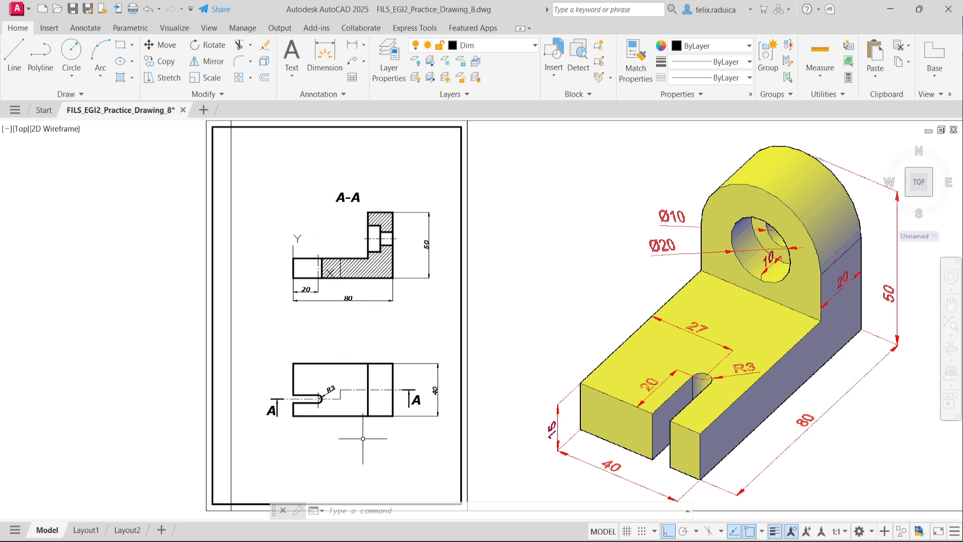
{"action": "type", "text": "dim"}
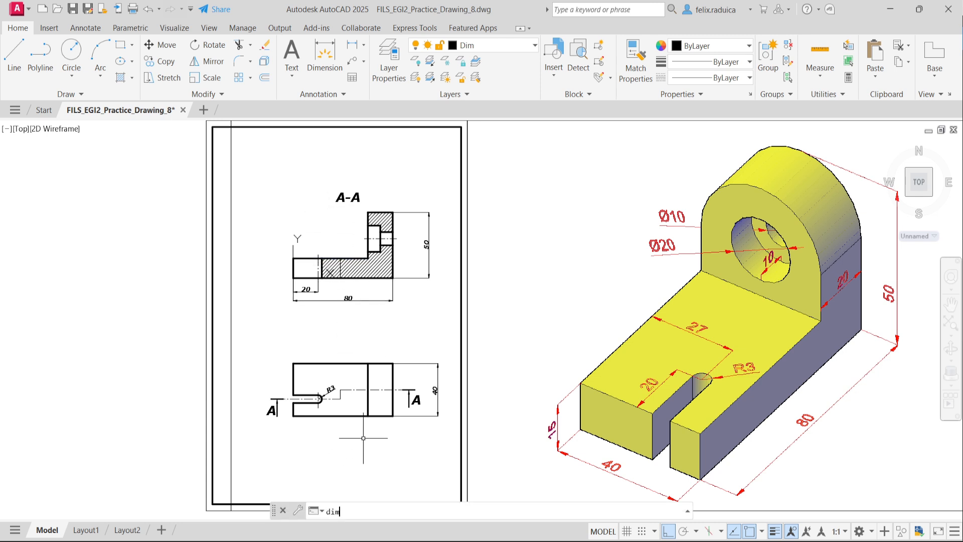
{"action": "type", "text": "lin"}
{"action": "key", "text": "Return"}
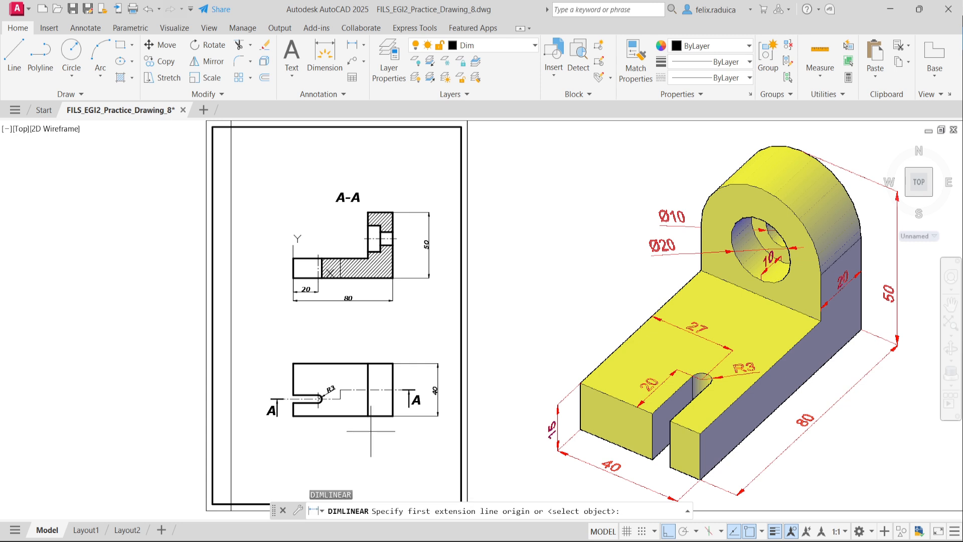
{"action": "left_click", "coordinate": [368, 415]}
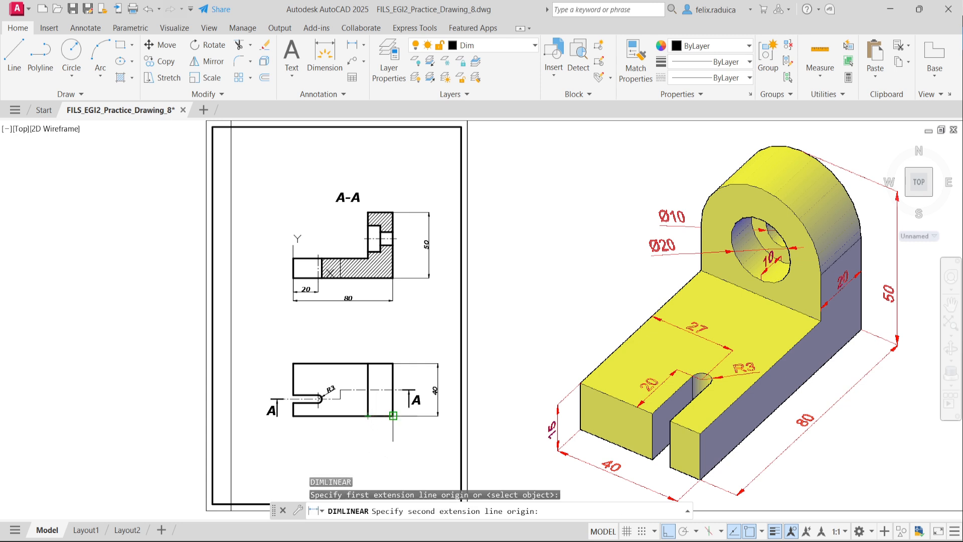
{"action": "left_click", "coordinate": [393, 415]}
{"action": "left_click", "coordinate": [380, 434]}
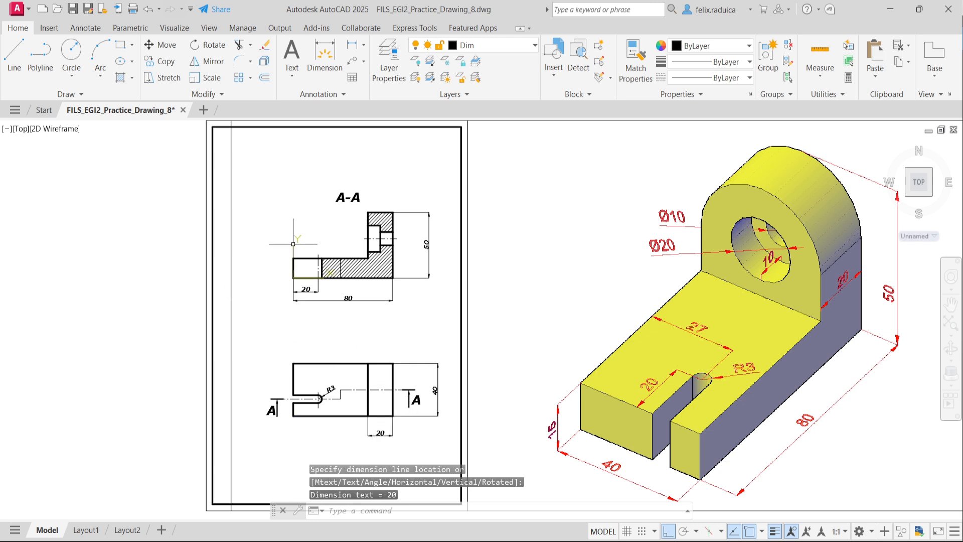
Add a vertical linear dimension across the counterbore in section view A-A, placed to the left of the upright.
{"action": "scroll", "coordinate": [368, 237], "scroll_direction": "up", "scroll_amount": 2}
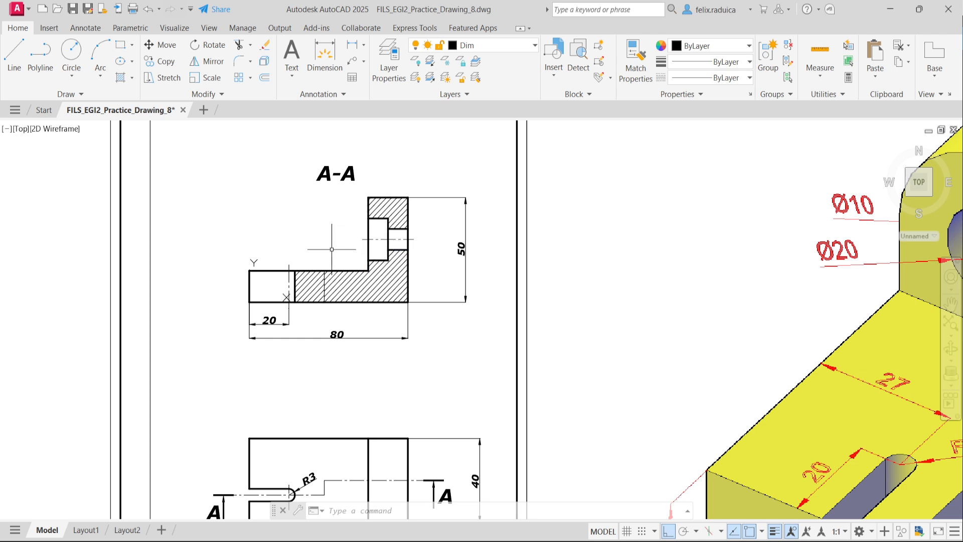
{"action": "type", "text": "diml"}
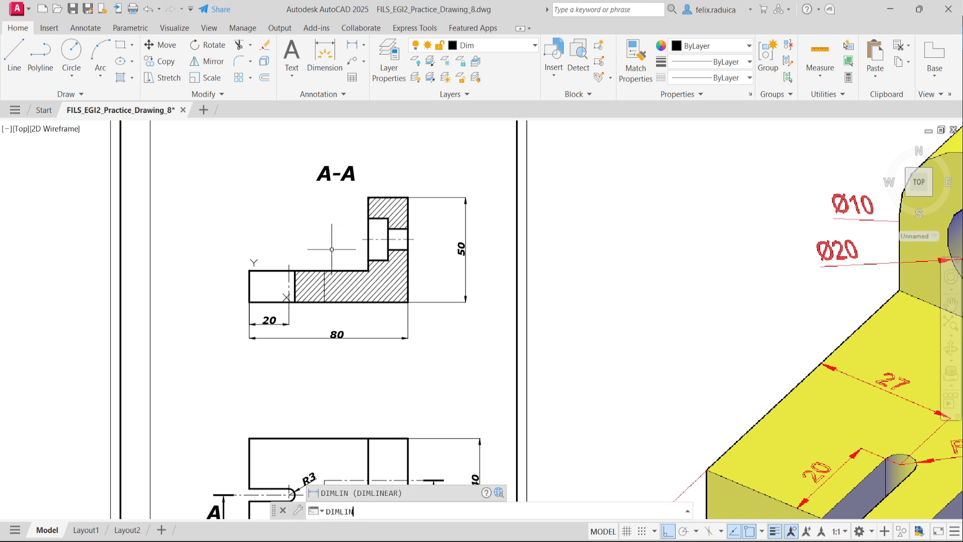
{"action": "key", "text": "Return"}
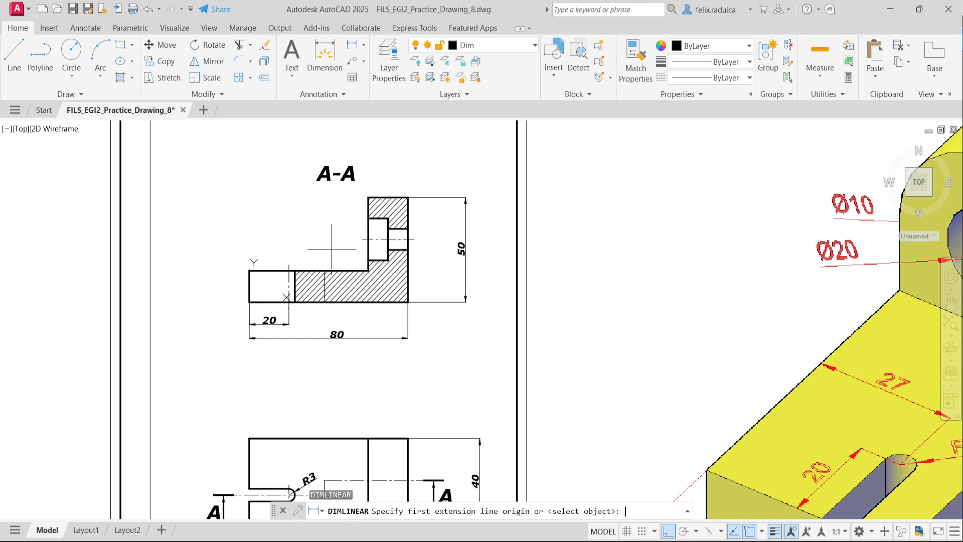
{"action": "left_click", "coordinate": [369, 260]}
{"action": "left_click", "coordinate": [368, 218]}
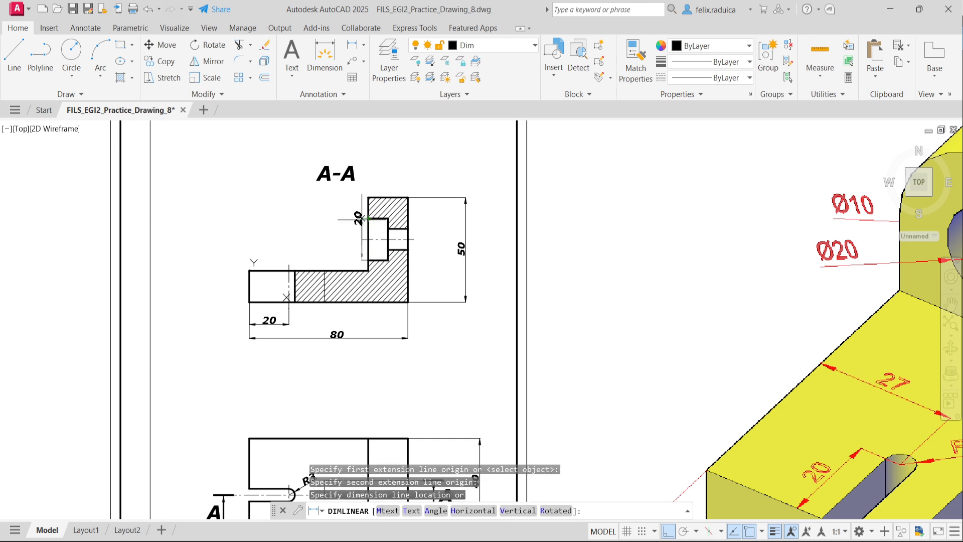
{"action": "left_click", "coordinate": [322, 238]}
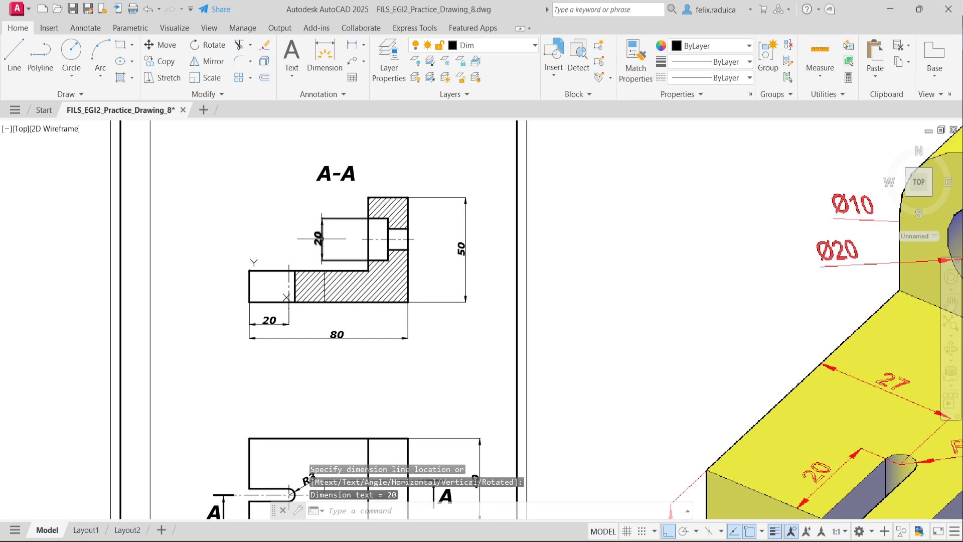
Add a diameter symbol before the counterbore's dimension text so it reads Ø20.
{"action": "left_click", "coordinate": [322, 239]}
{"action": "double_click", "coordinate": [318, 239]}
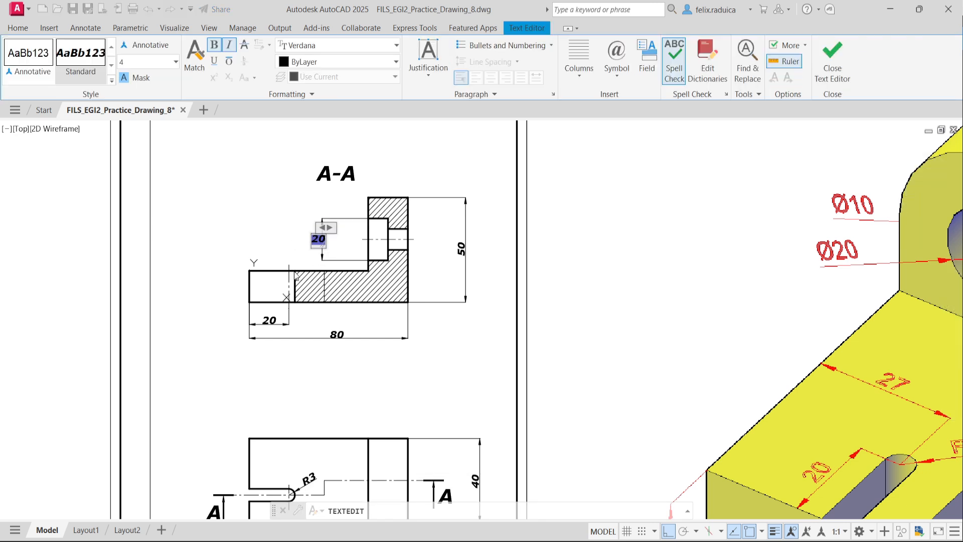
{"action": "type", "text": "%%c"}
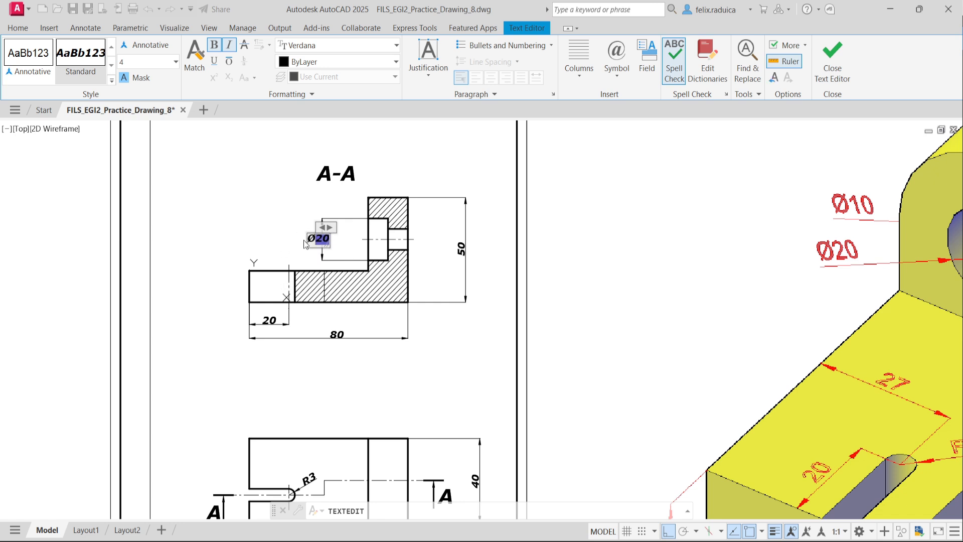
{"action": "left_click", "coordinate": [297, 255]}
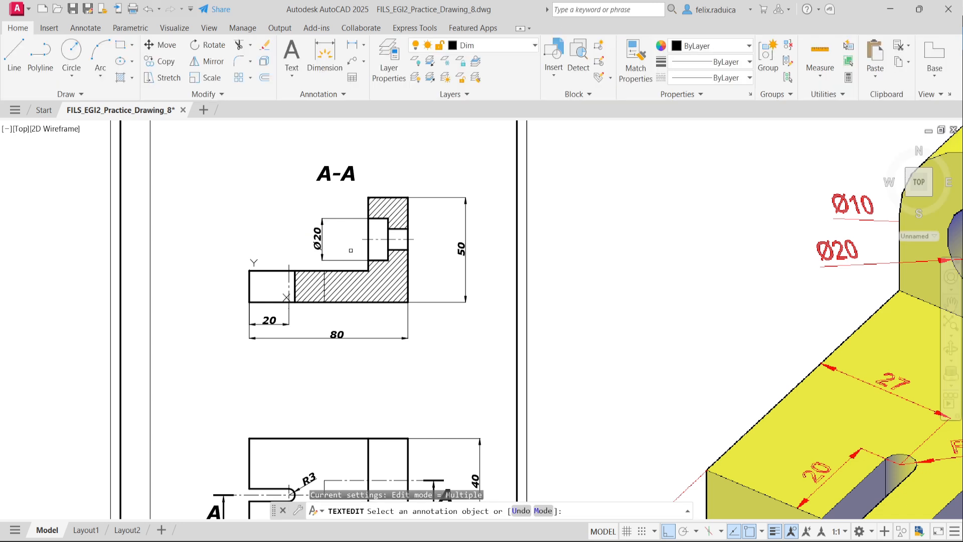
{"action": "key", "text": "Return"}
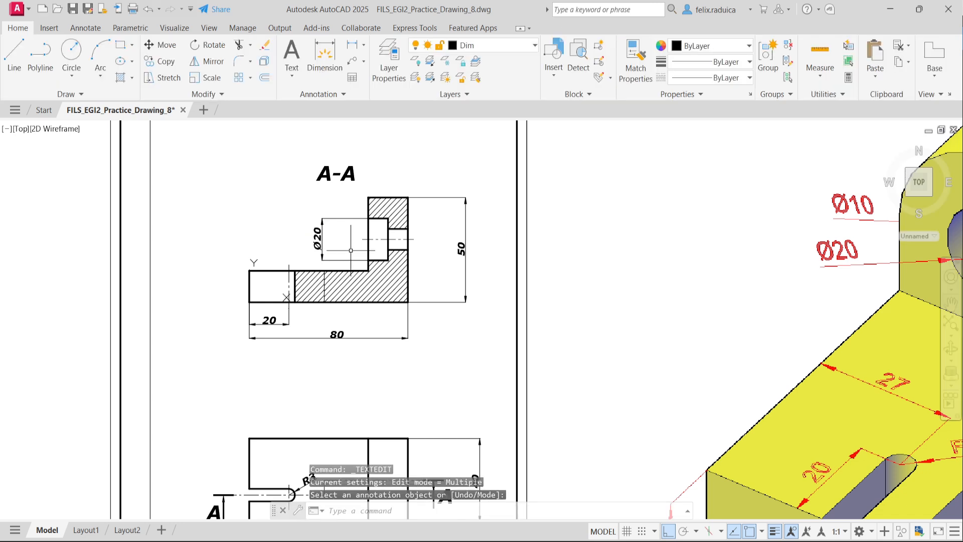
Add a vertical linear dimension across the small through hole in section view A-A, between the upright and the overall height dimension.
{"action": "type", "text": "dimlin"}
{"action": "key", "text": "Return"}
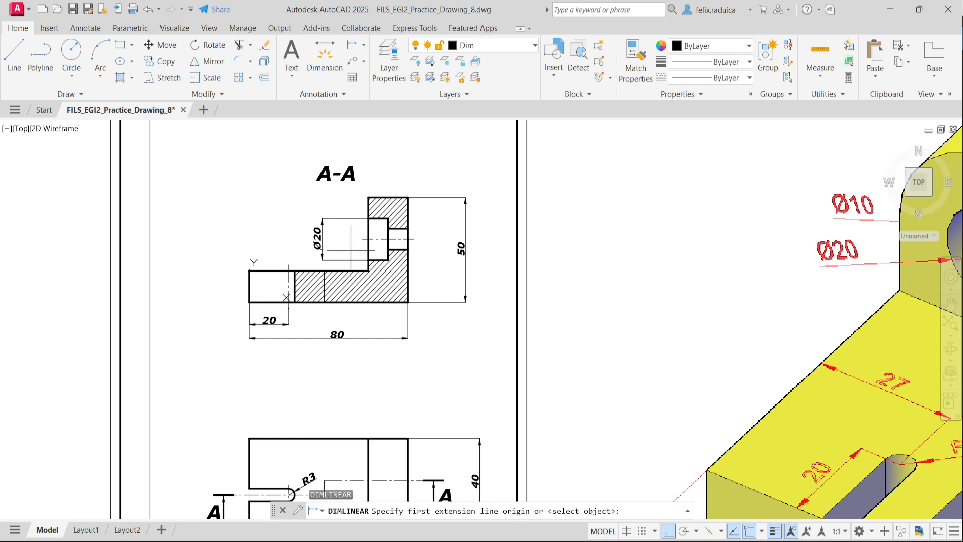
{"action": "left_click", "coordinate": [409, 239]}
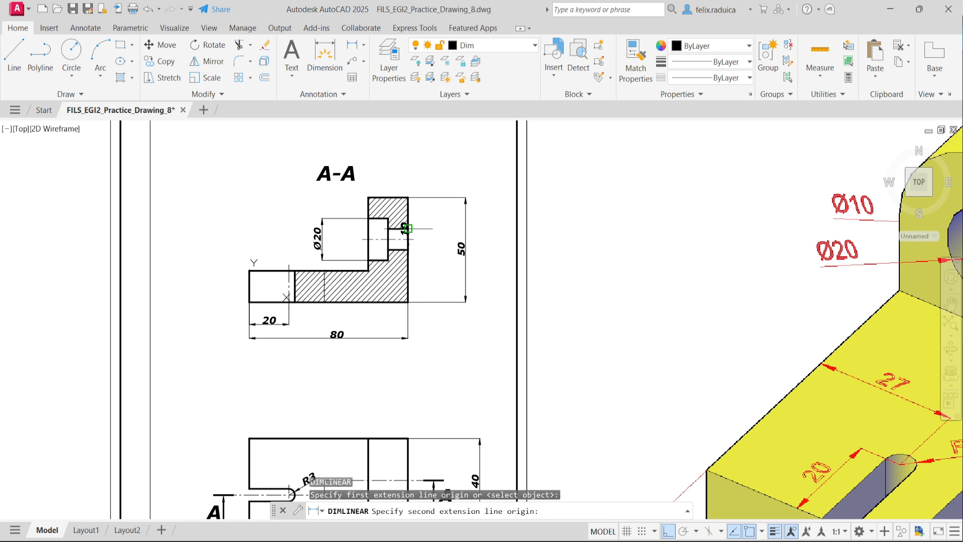
{"action": "left_click", "coordinate": [408, 228]}
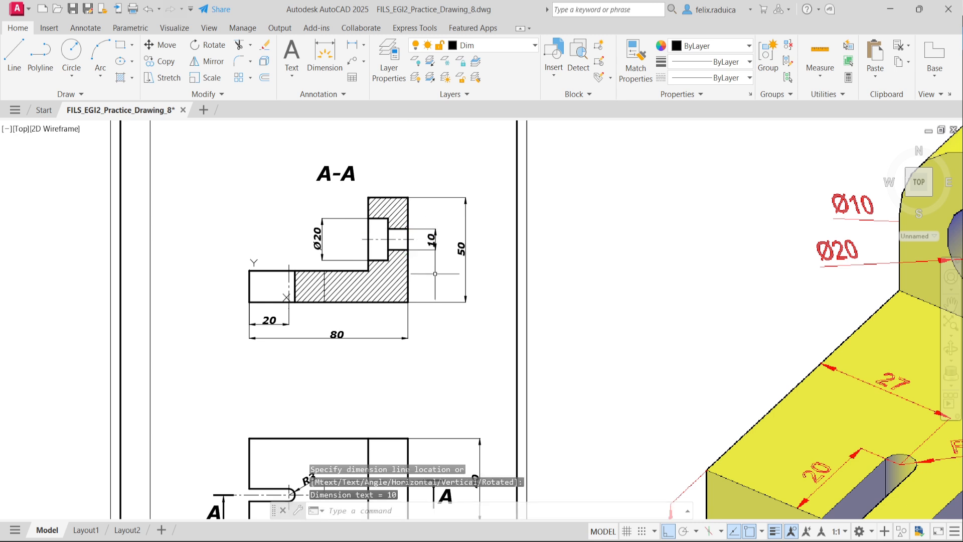
Move the small hole's dimension text straight down, below its extension lines.
{"action": "left_click", "coordinate": [431, 242]}
{"action": "left_click", "coordinate": [434, 237]}
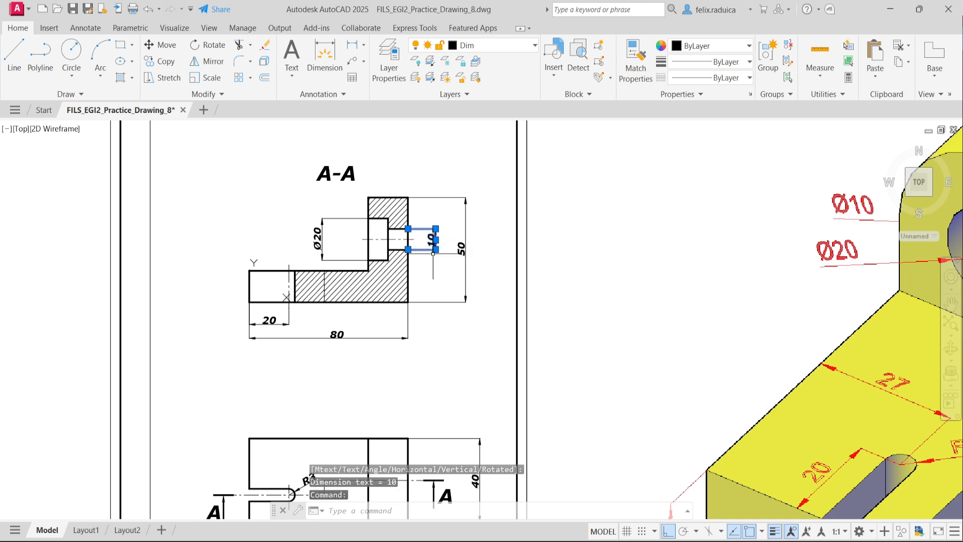
{"action": "left_click", "coordinate": [435, 239]}
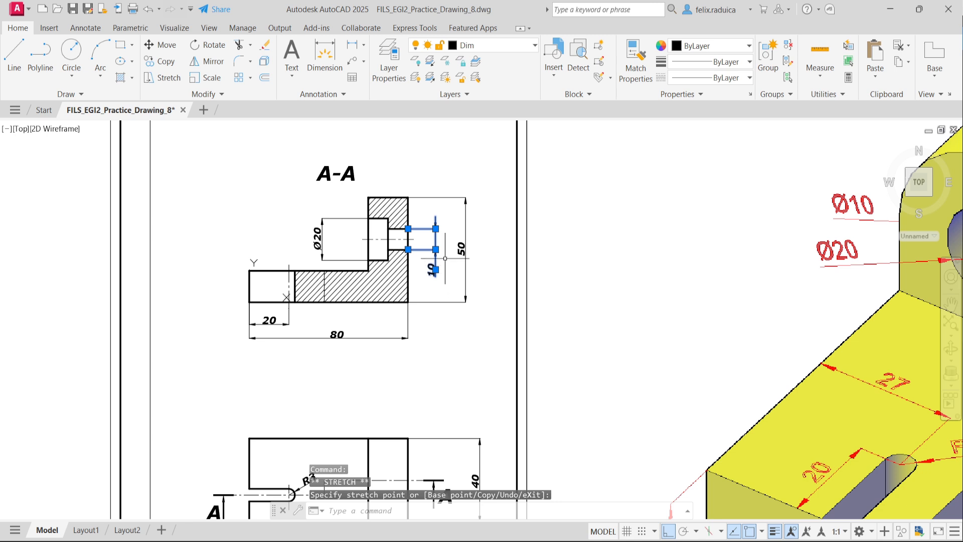
{"action": "key", "text": "Escape"}
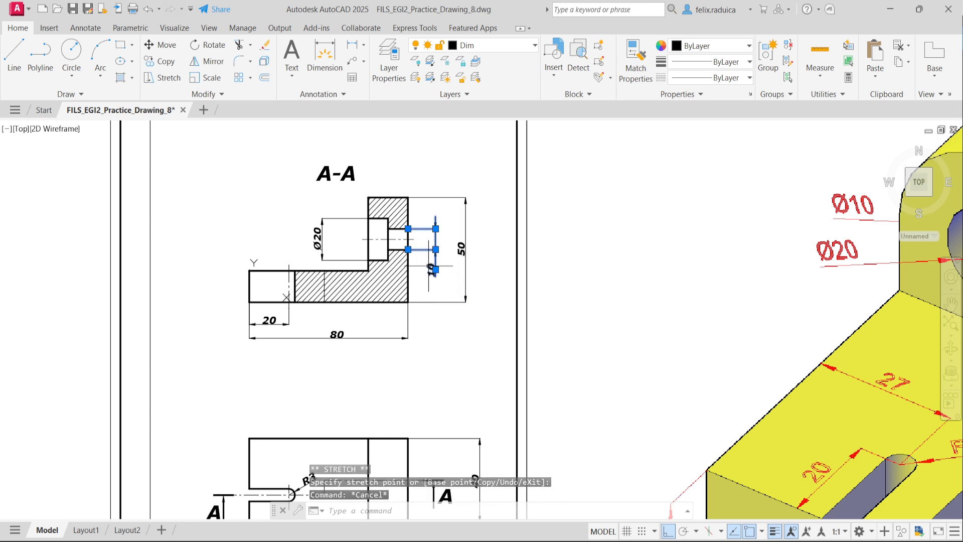
Add a diameter symbol before the small hole's dimension text so it reads Ø10.
{"action": "double_click", "coordinate": [430, 269]}
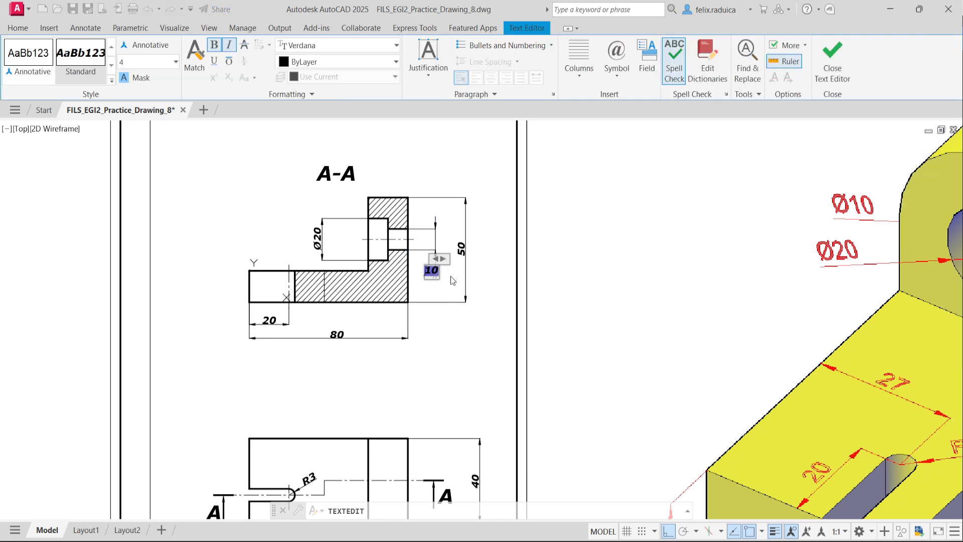
{"action": "type", "text": "%%c"}
{"action": "left_click", "coordinate": [427, 288]}
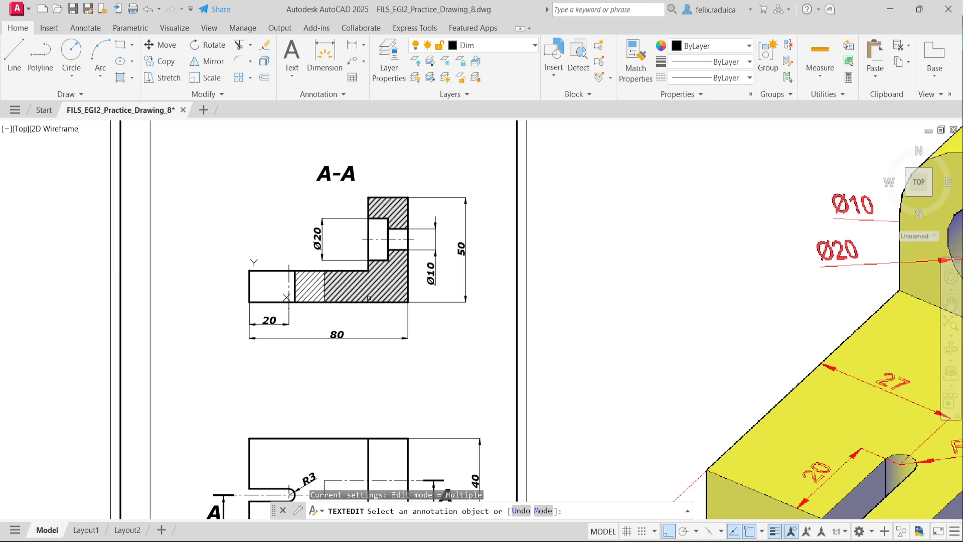
{"action": "key", "text": "Return"}
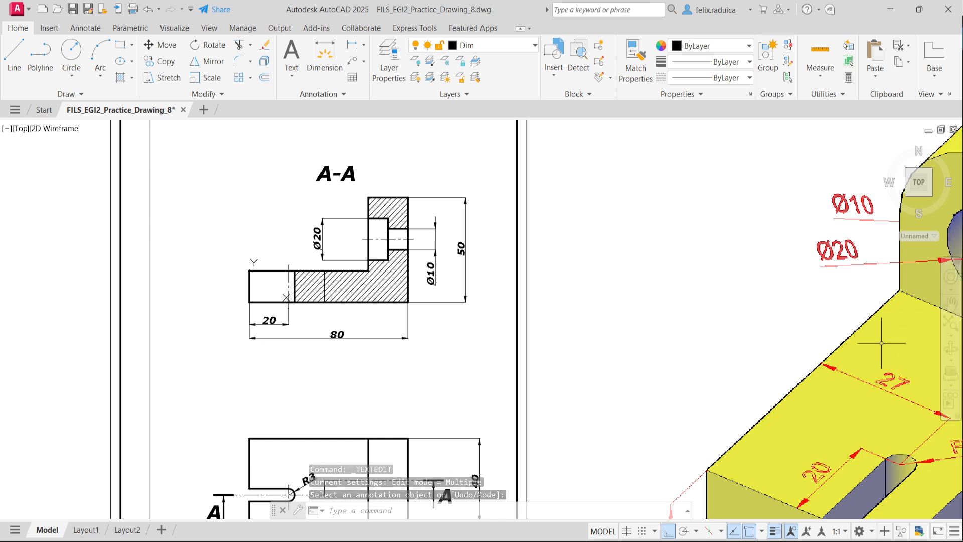
Move the slot's R3 radius dimension text in the top view to below and right of the arc, clear of the section line.
{"action": "scroll", "coordinate": [847, 368], "scroll_direction": "down", "scroll_amount": 2}
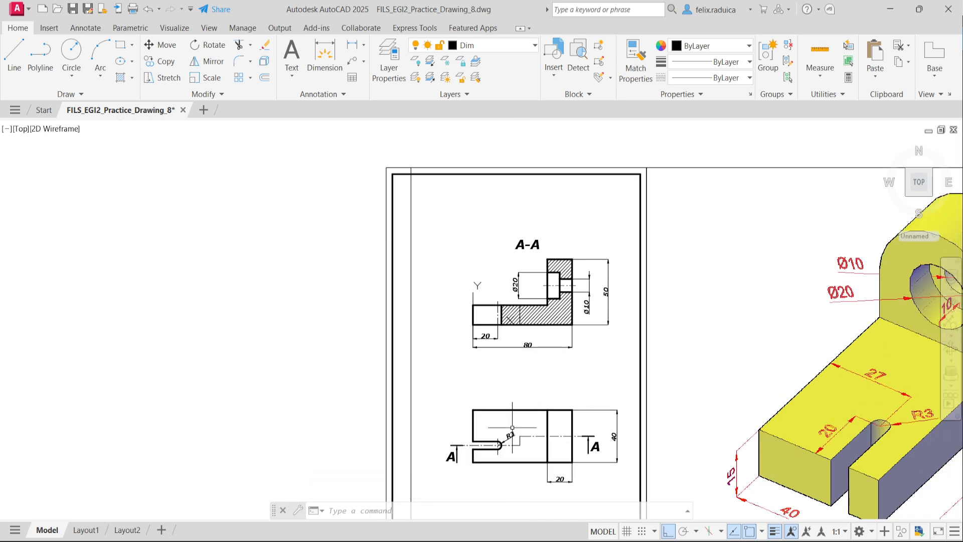
{"action": "scroll", "coordinate": [490, 453], "scroll_direction": "up", "scroll_amount": 2}
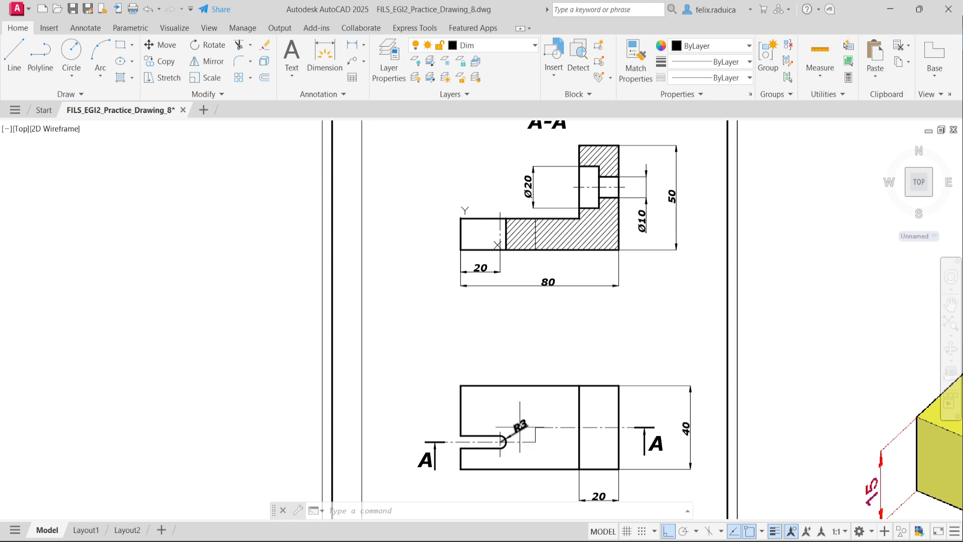
{"action": "scroll", "coordinate": [519, 429], "scroll_direction": "up", "scroll_amount": 2}
{"action": "left_click", "coordinate": [519, 426]}
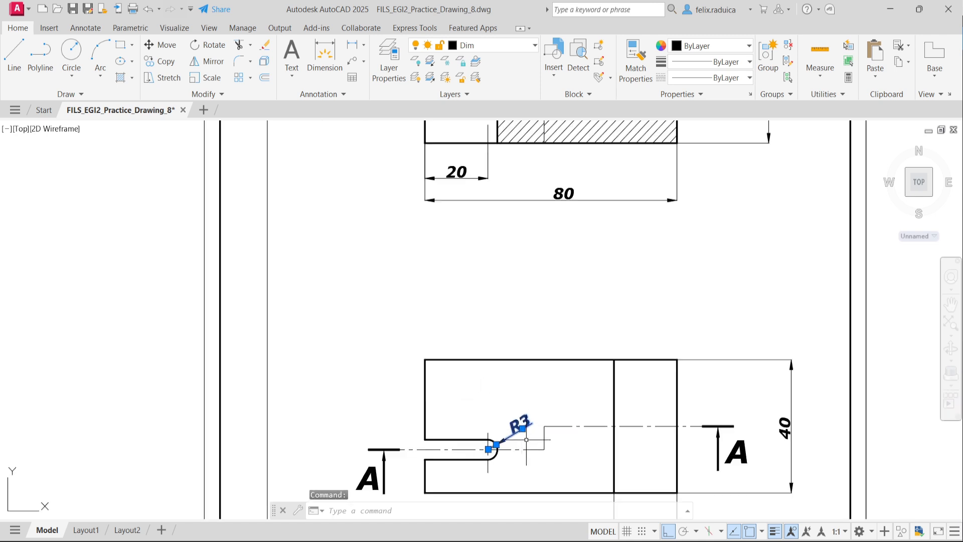
{"action": "left_click", "coordinate": [522, 428]}
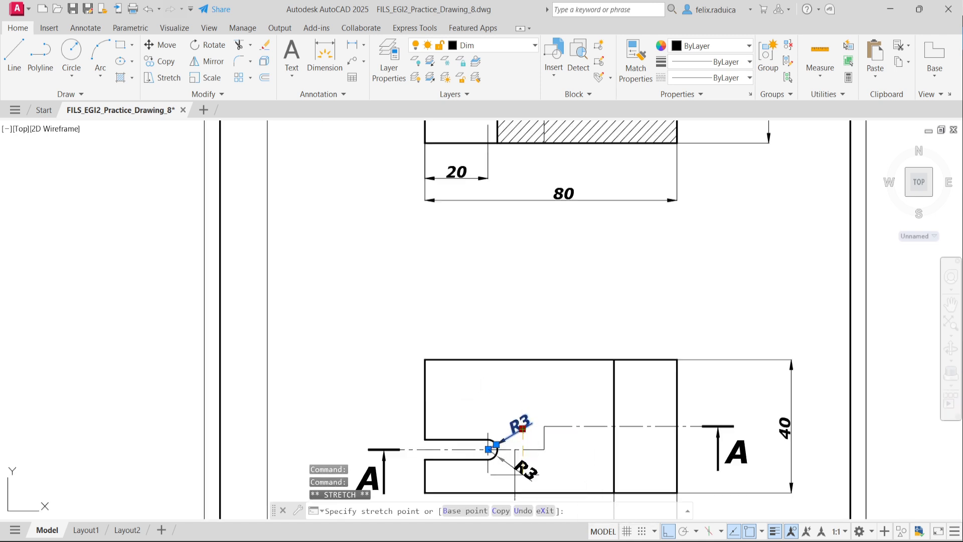
{"action": "key", "text": "Escape"}
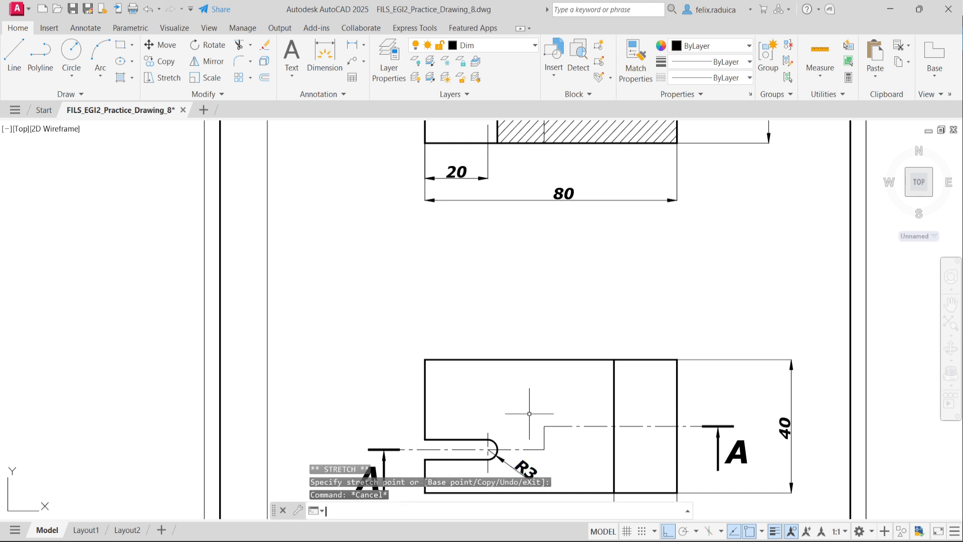
Add a vertical linear dimension from the slot's arc centre to the upper edge of the top view, placed inside the outline beside the slot.
{"action": "key", "text": "Return"}
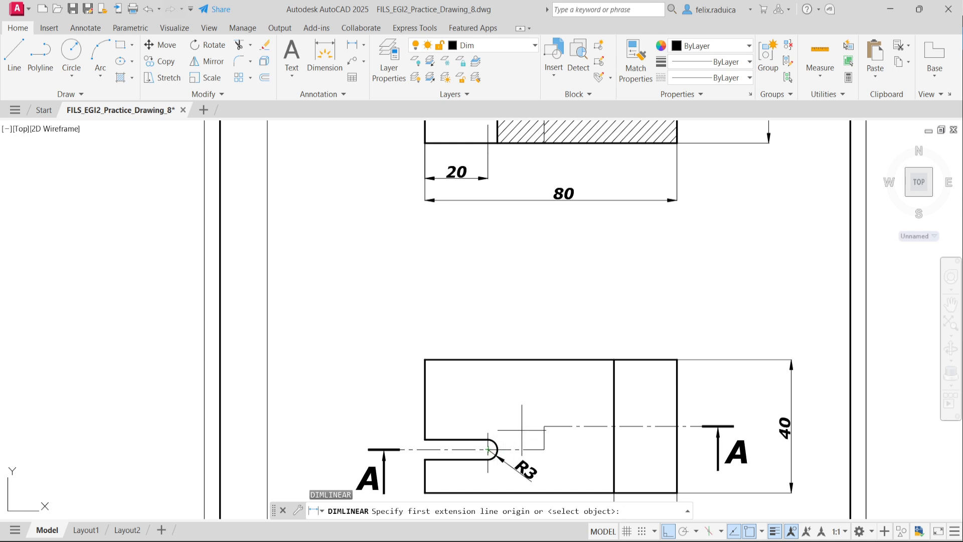
{"action": "left_click", "coordinate": [490, 450]}
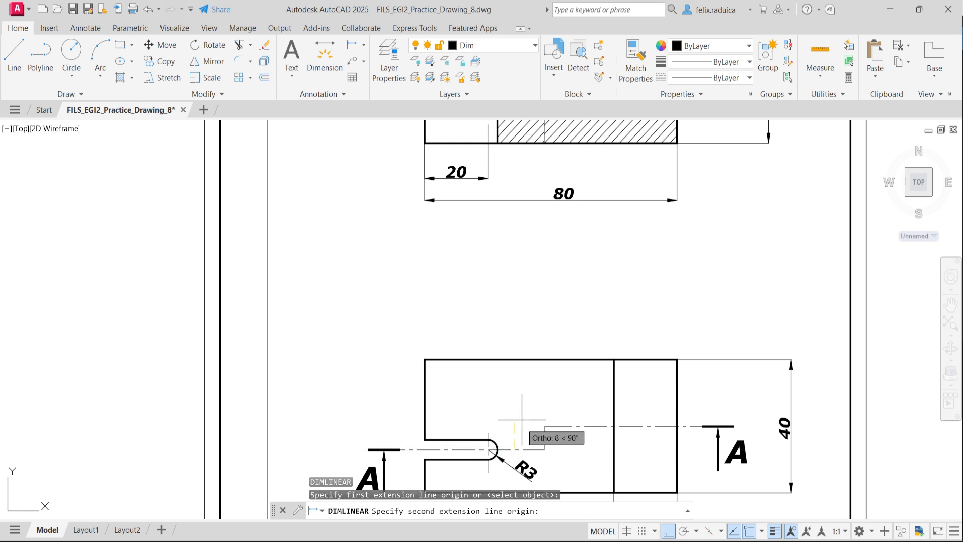
{"action": "left_click", "coordinate": [424, 360]}
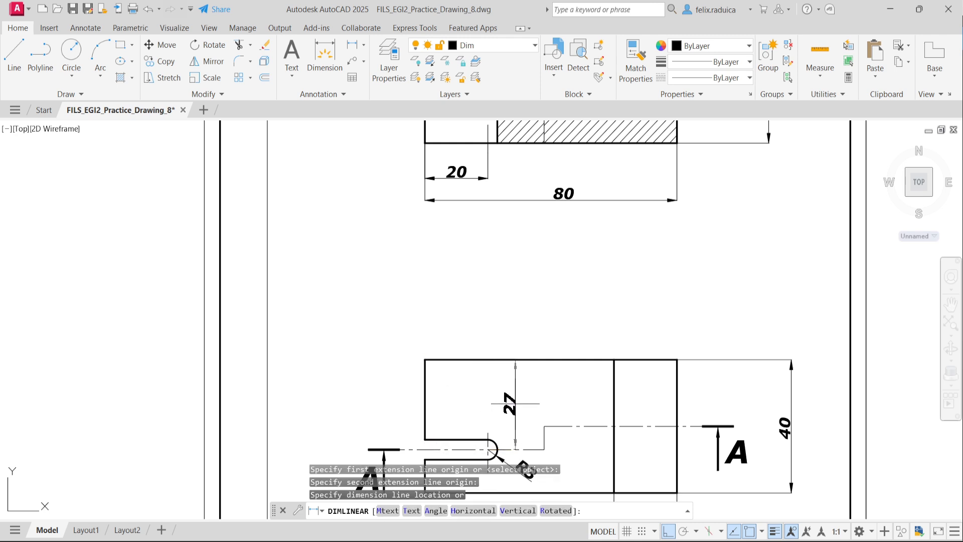
{"action": "left_click", "coordinate": [515, 403]}
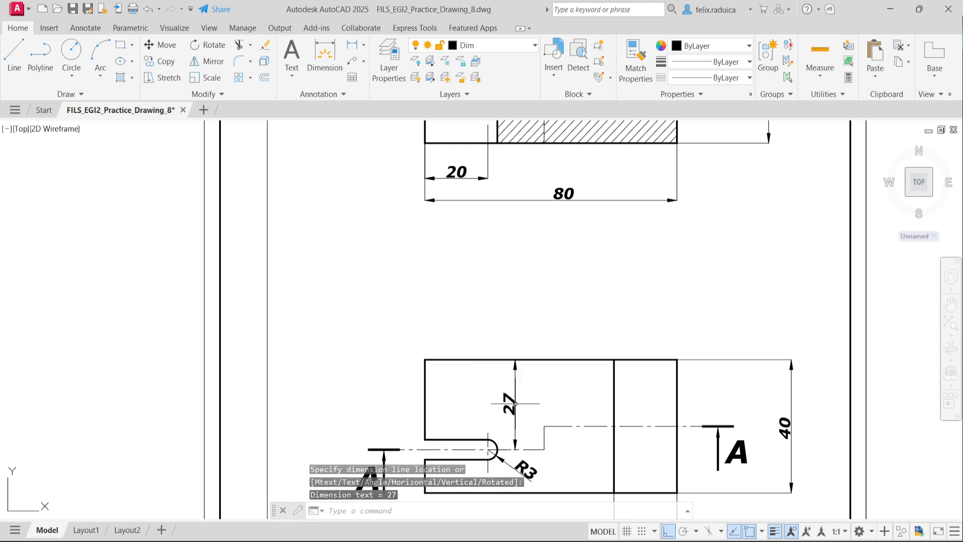
{"action": "middle_click", "coordinate": [559, 412]}
{"action": "middle_click", "coordinate": [558, 411]}
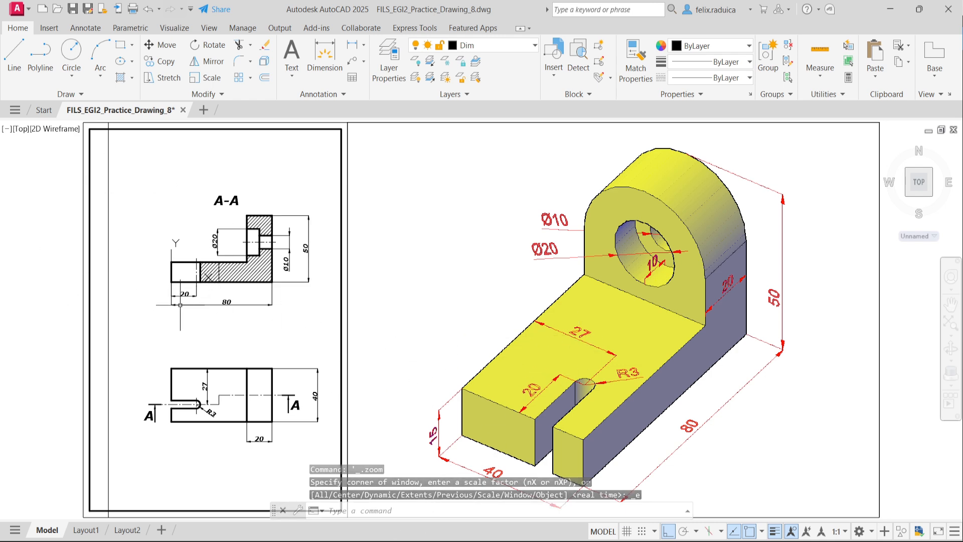
Add a vertical linear dimension for the base plate's thickness, just left of section view A-A.
{"action": "scroll", "coordinate": [169, 287], "scroll_direction": "up", "scroll_amount": 2}
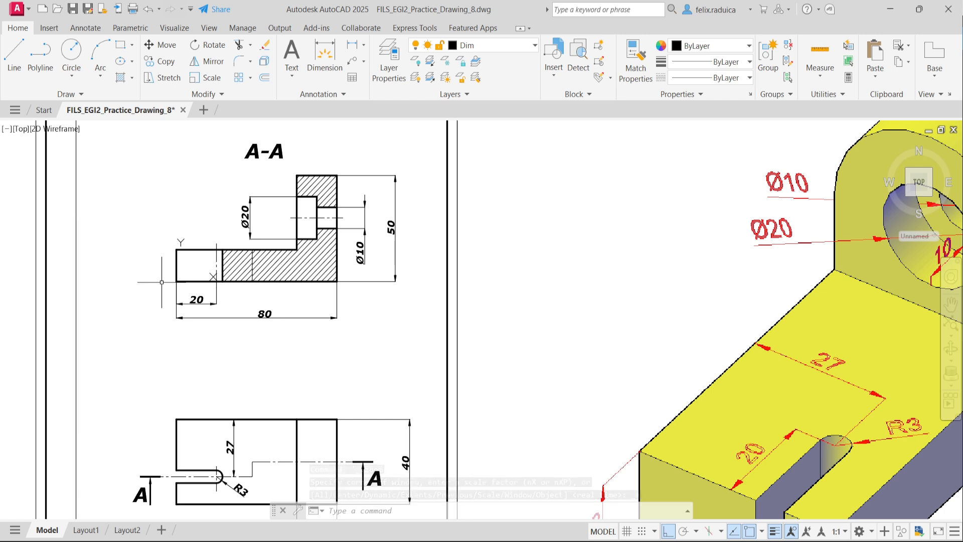
{"action": "type", "text": "dimlin"}
{"action": "key", "text": "Return"}
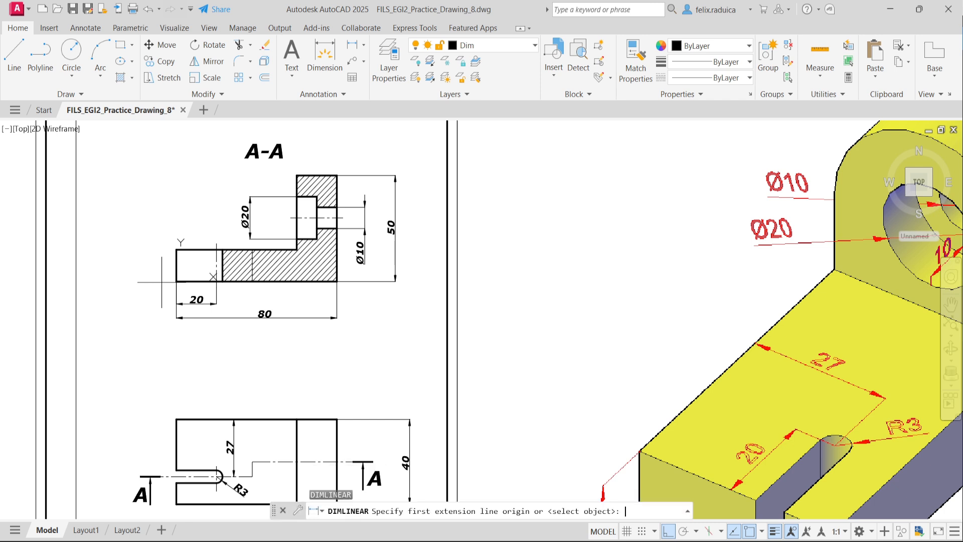
{"action": "left_click", "coordinate": [176, 281]}
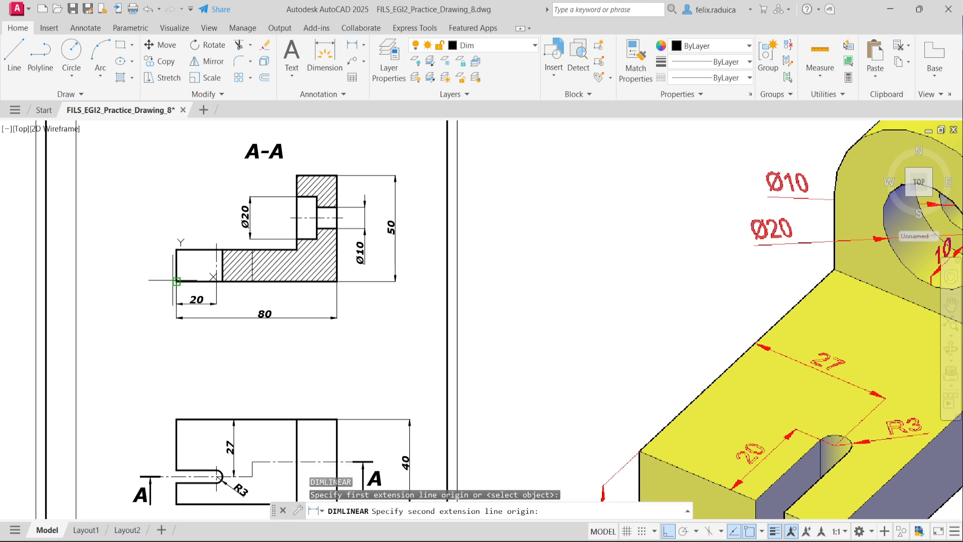
{"action": "left_click", "coordinate": [176, 250]}
{"action": "left_click", "coordinate": [160, 264]}
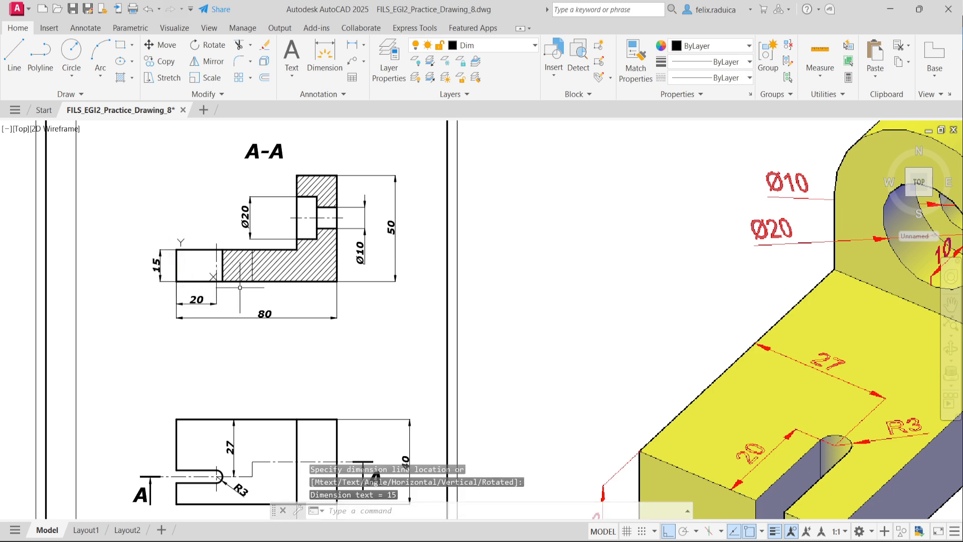
Add a horizontal linear dimension for the Ø20 counterbore's depth above the upright in section A-A, with its text to the right of the extension lines.
{"action": "scroll", "coordinate": [855, 384], "scroll_direction": "down", "scroll_amount": 2}
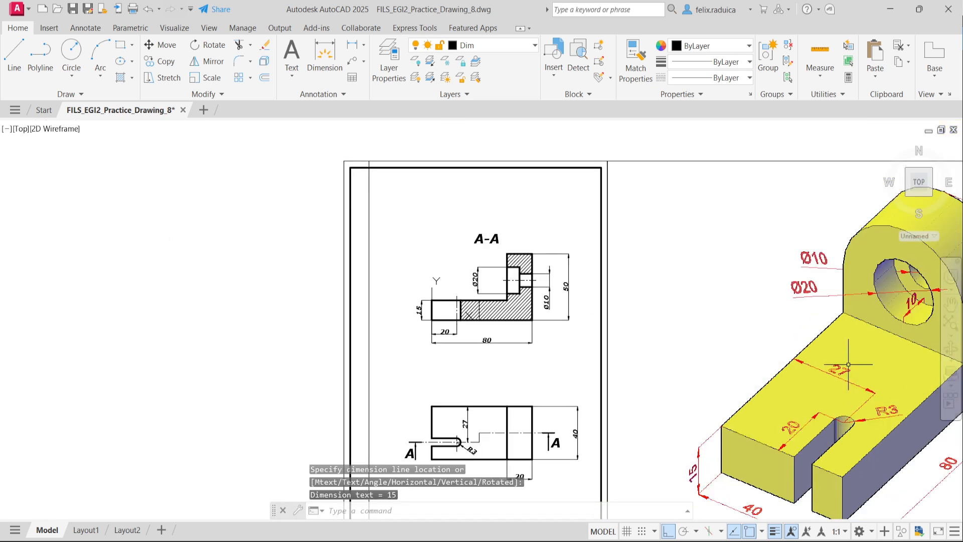
{"action": "middle_click", "coordinate": [795, 322]}
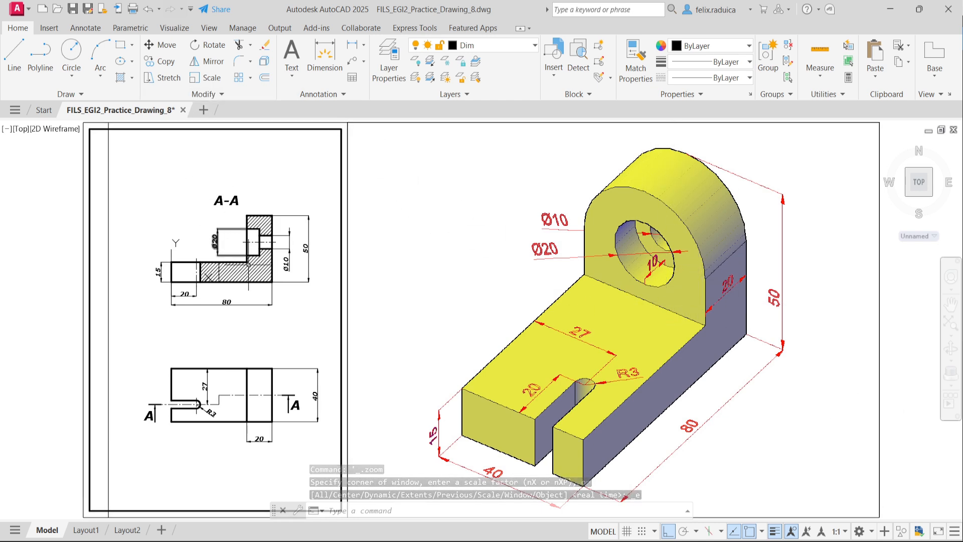
{"action": "scroll", "coordinate": [249, 260], "scroll_direction": "up", "scroll_amount": 5}
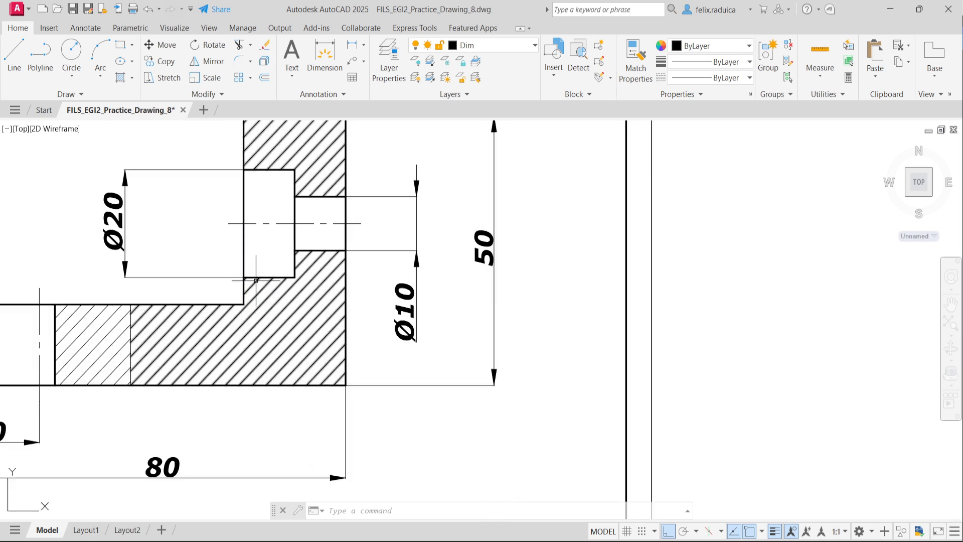
{"action": "scroll", "coordinate": [260, 224], "scroll_direction": "down", "scroll_amount": 6}
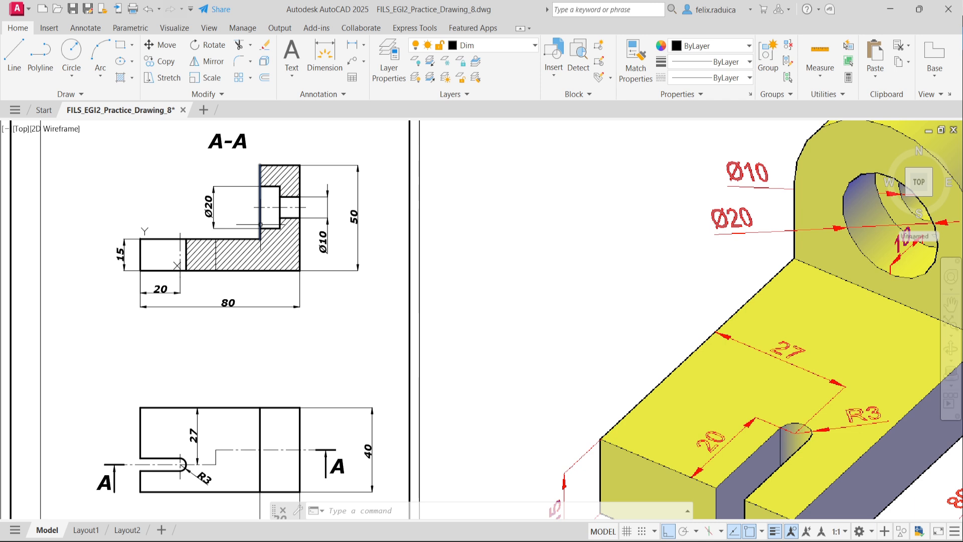
{"action": "type", "text": "diml"}
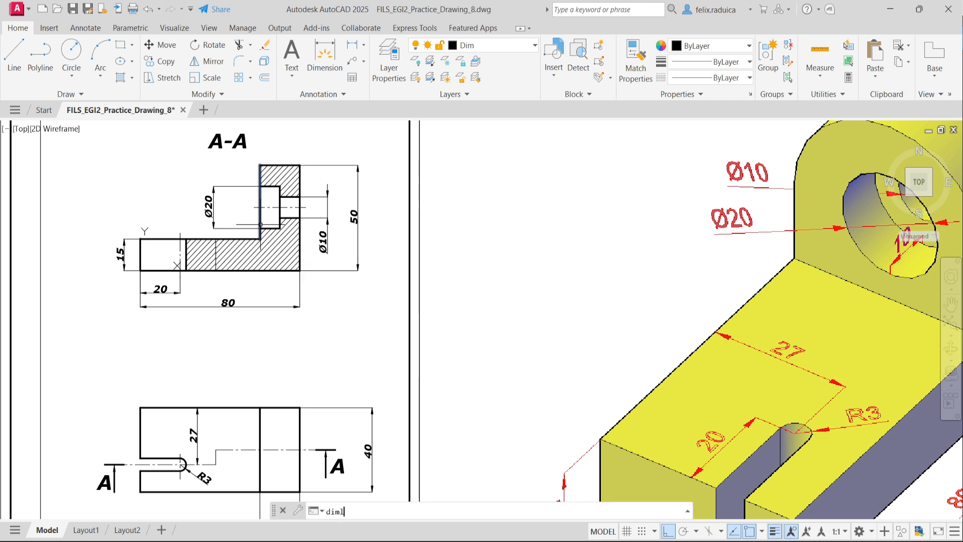
{"action": "type", "text": "in"}
{"action": "key", "text": "Return"}
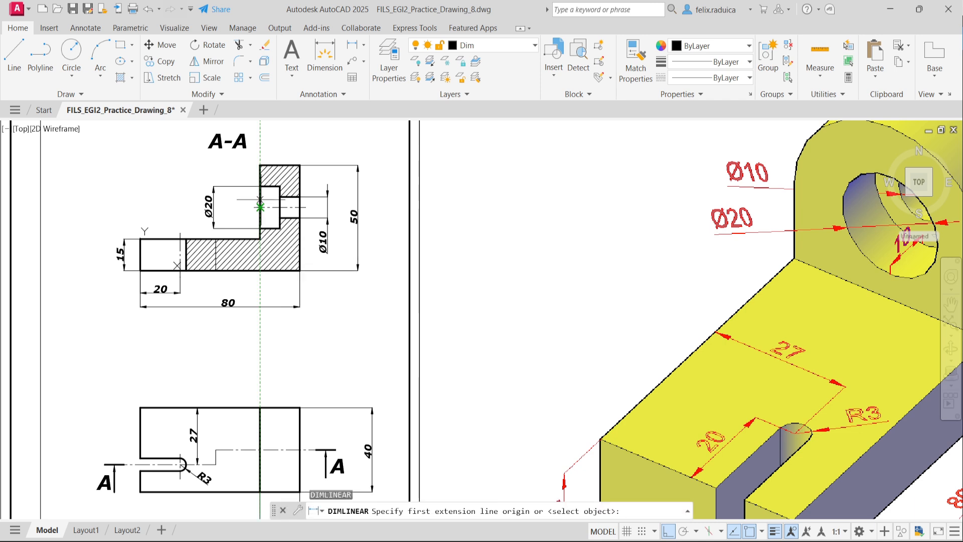
{"action": "left_click", "coordinate": [260, 186]}
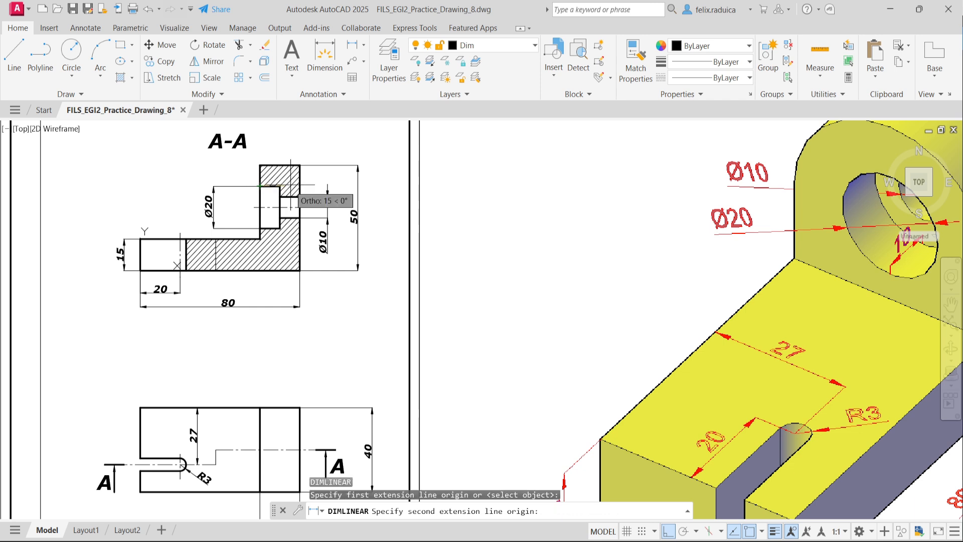
{"action": "left_click", "coordinate": [281, 186]}
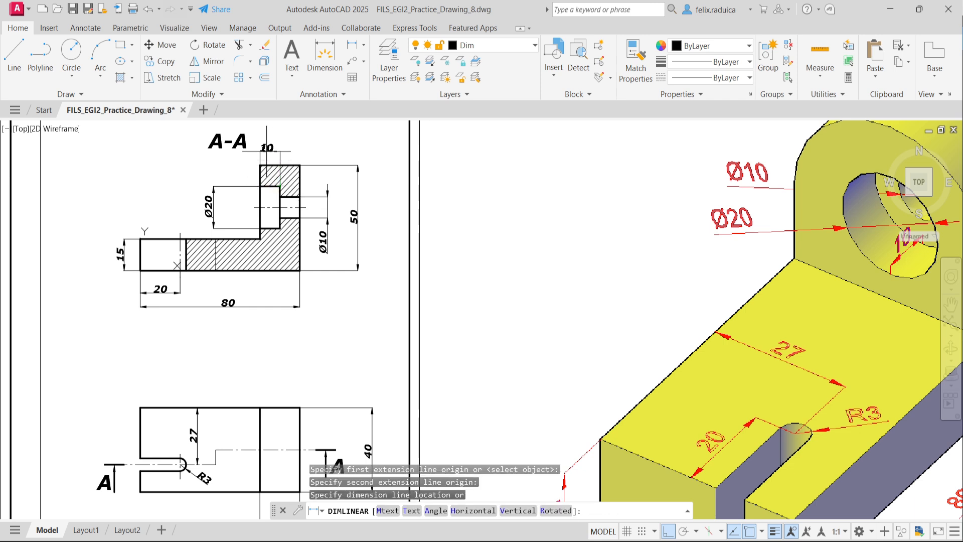
{"action": "scroll", "coordinate": [269, 151], "scroll_direction": "up", "scroll_amount": 2}
{"action": "scroll", "coordinate": [269, 150], "scroll_direction": "up", "scroll_amount": 2}
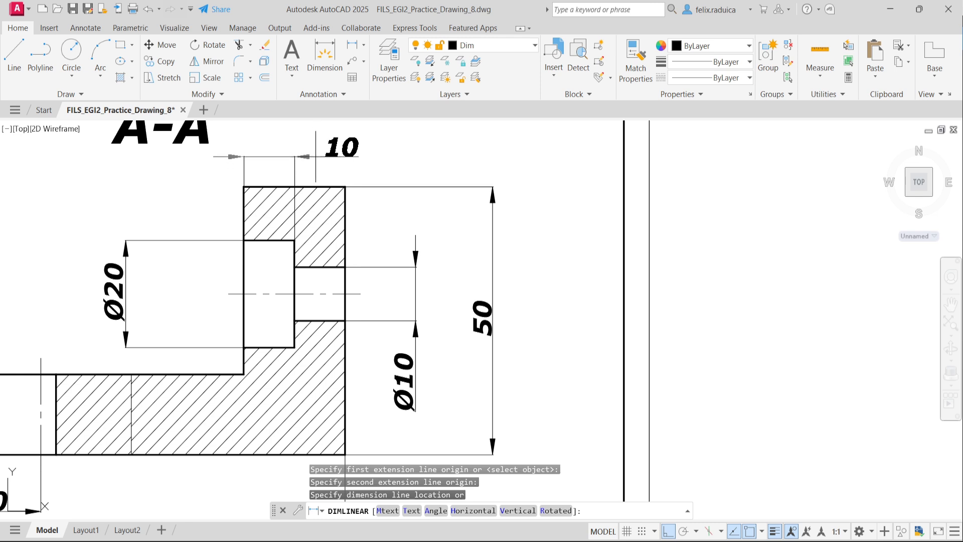
{"action": "left_click", "coordinate": [315, 157]}
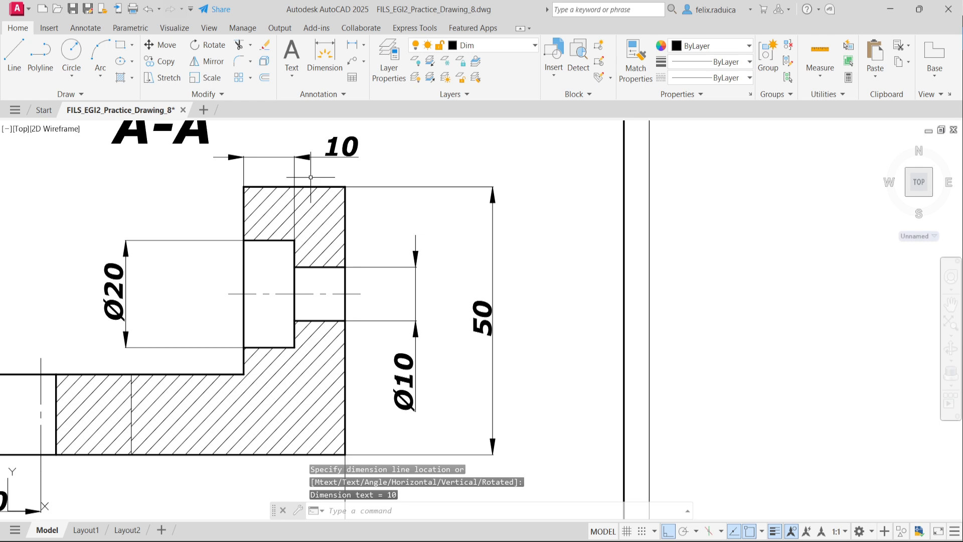
{"action": "middle_click", "coordinate": [311, 177]}
{"action": "middle_click", "coordinate": [310, 177]}
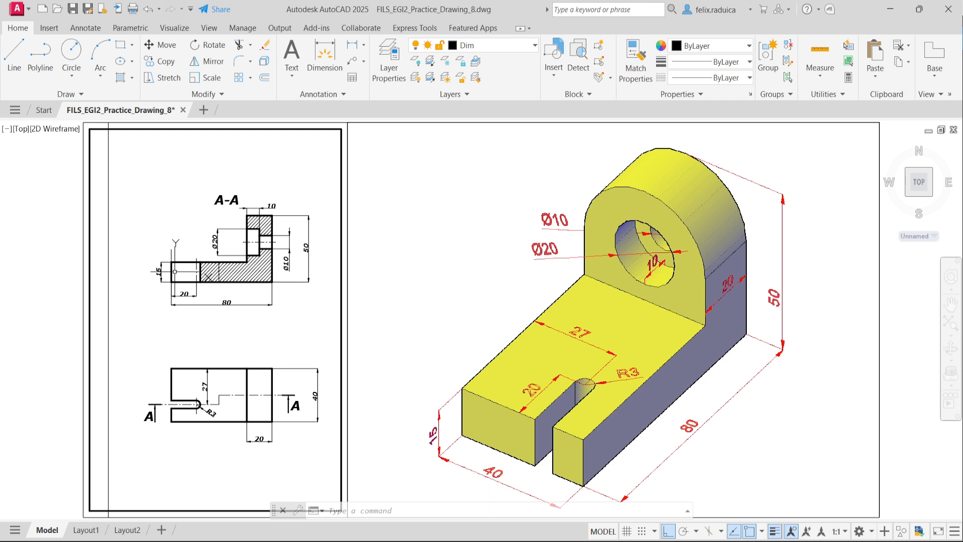
Move both views with all their dimensions and labels 30 units left, using the top view's lower-left corner as base point.
{"action": "middle_click", "coordinate": [209, 238]}
{"action": "middle_click", "coordinate": [208, 238]}
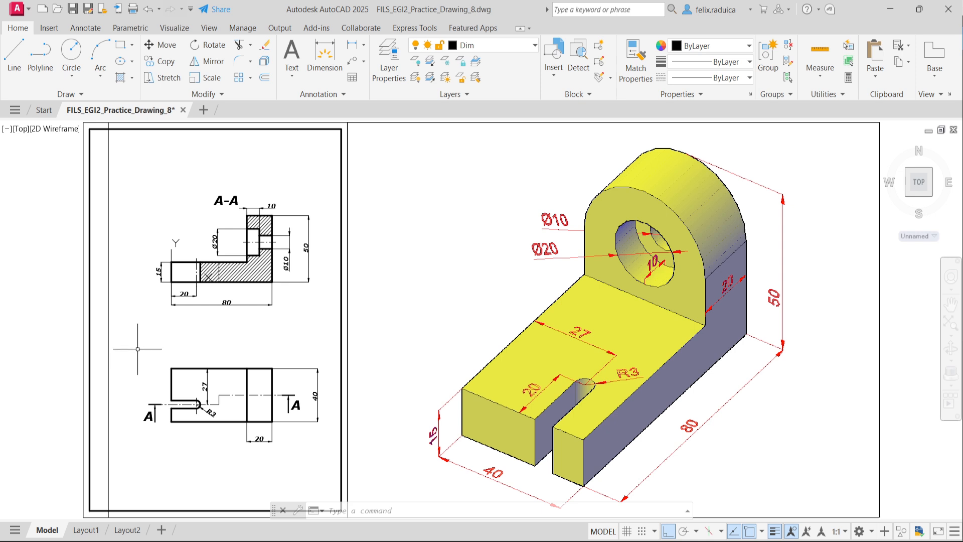
{"action": "key", "text": "Escape"}
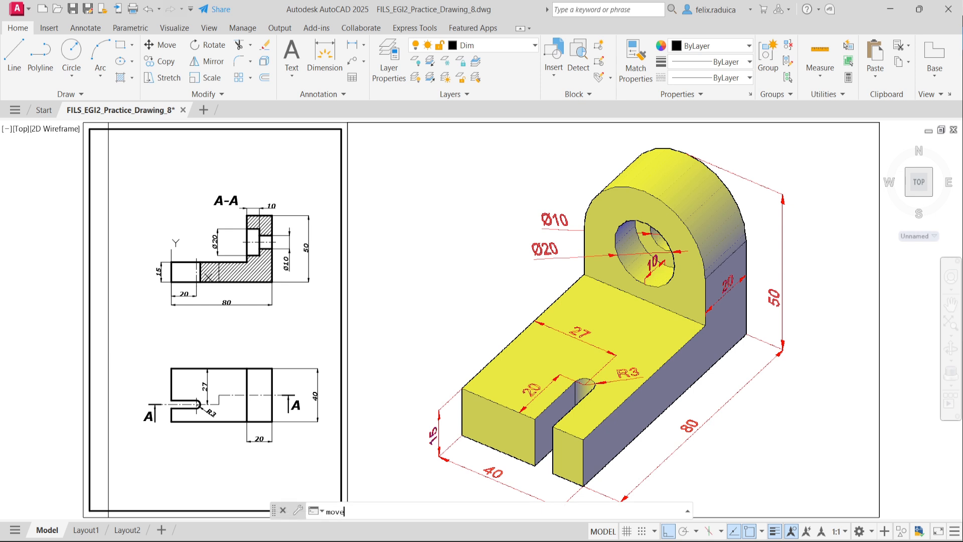
{"action": "key", "text": "Return"}
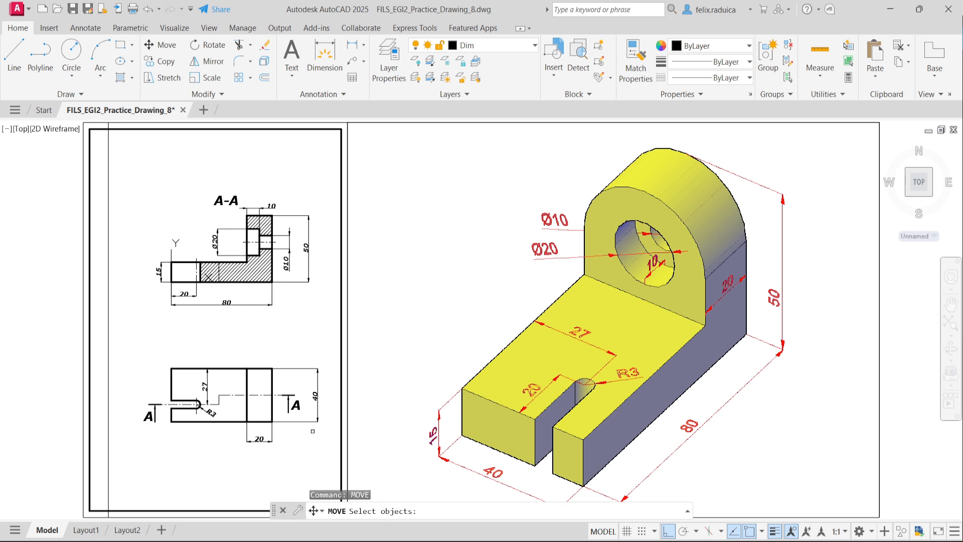
{"action": "left_click", "coordinate": [330, 442]}
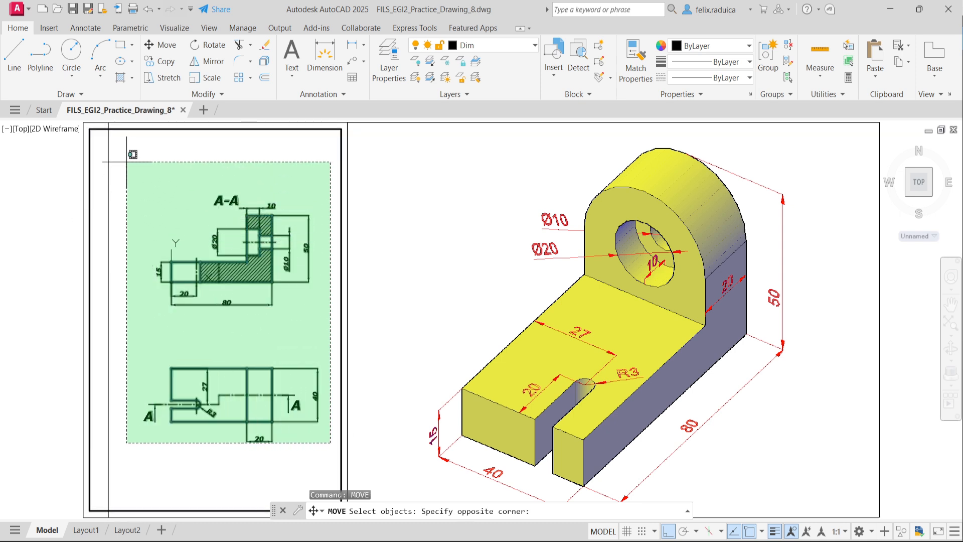
{"action": "left_click", "coordinate": [126, 160]}
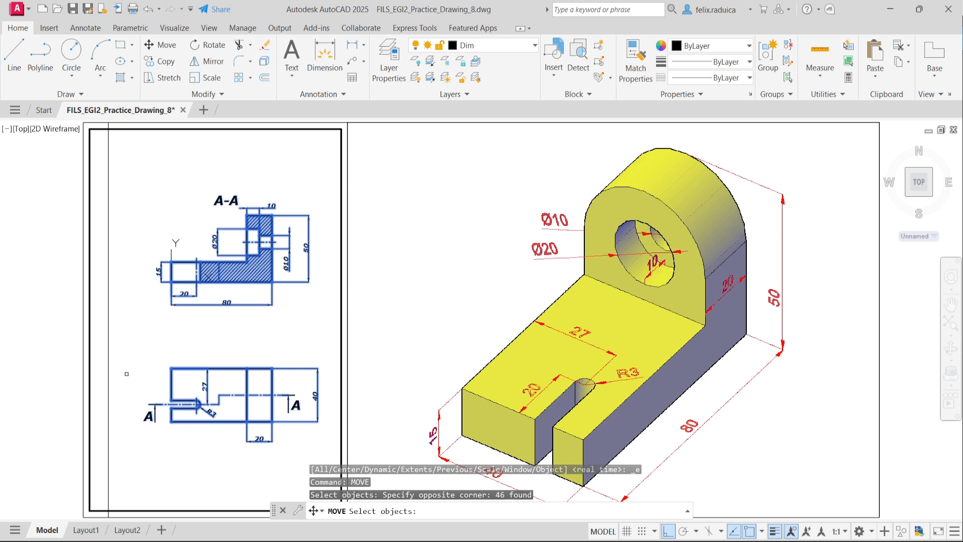
{"action": "key", "text": "Return"}
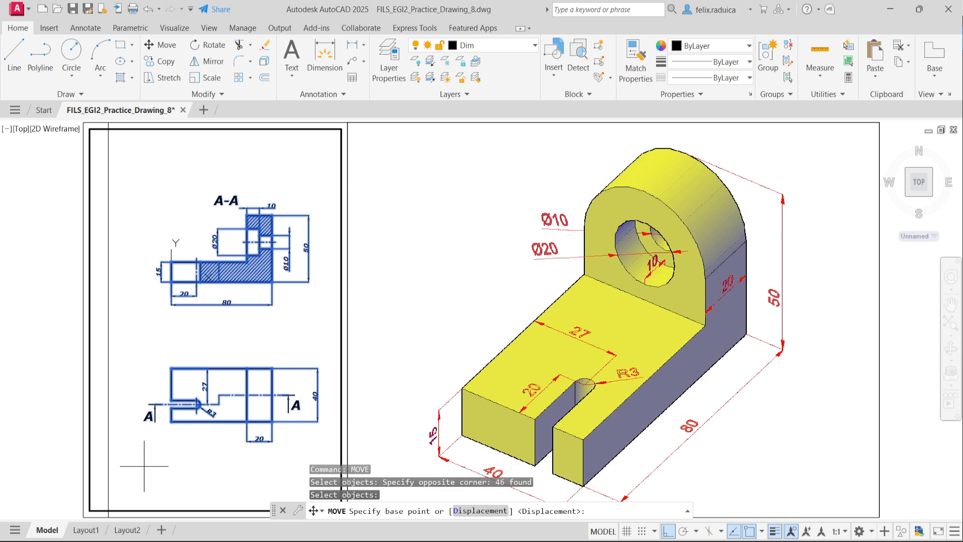
{"action": "left_click", "coordinate": [171, 421]}
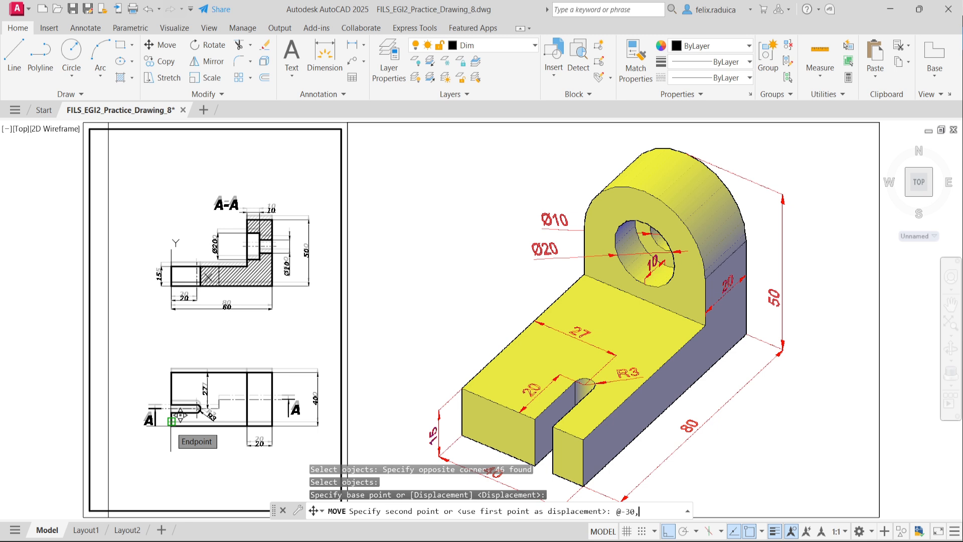
{"action": "key", "text": "Return"}
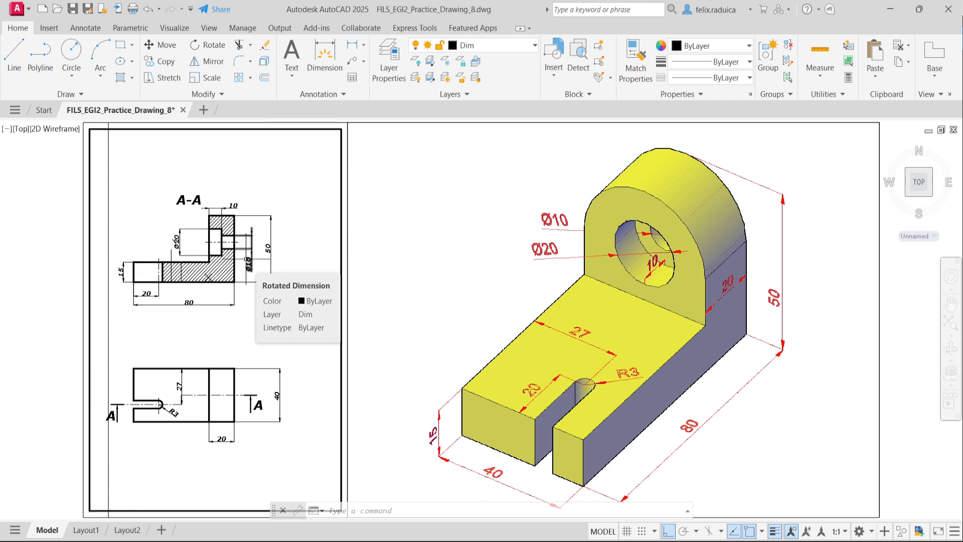
Make the Rectangles layer current and close the layer manager.
{"action": "type", "text": "LA"}
{"action": "key", "text": "Return"}
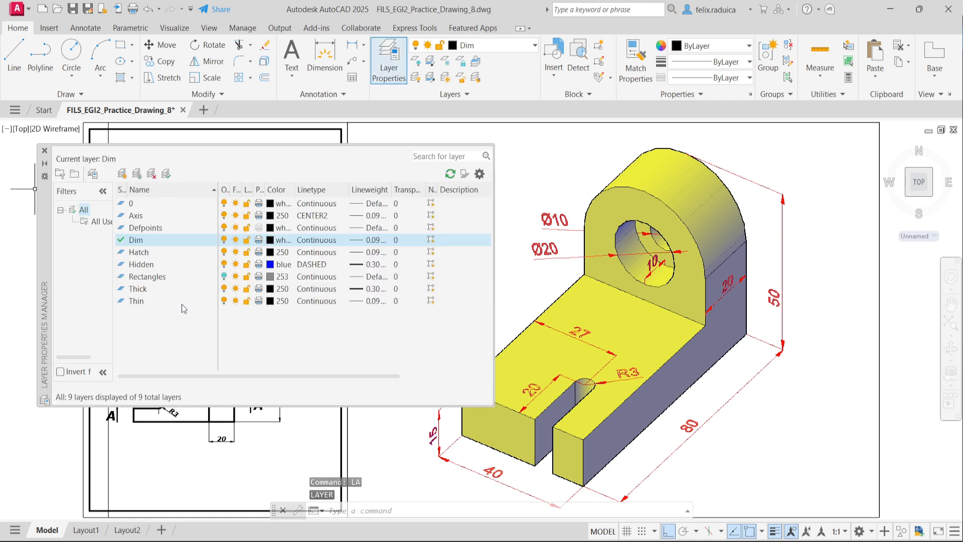
{"action": "double_click", "coordinate": [179, 278]}
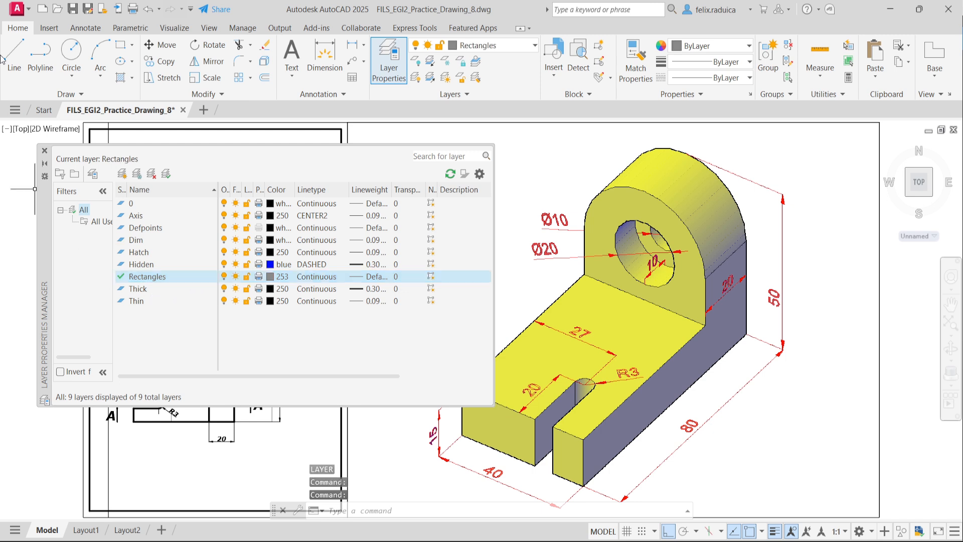
{"action": "left_click", "coordinate": [45, 151]}
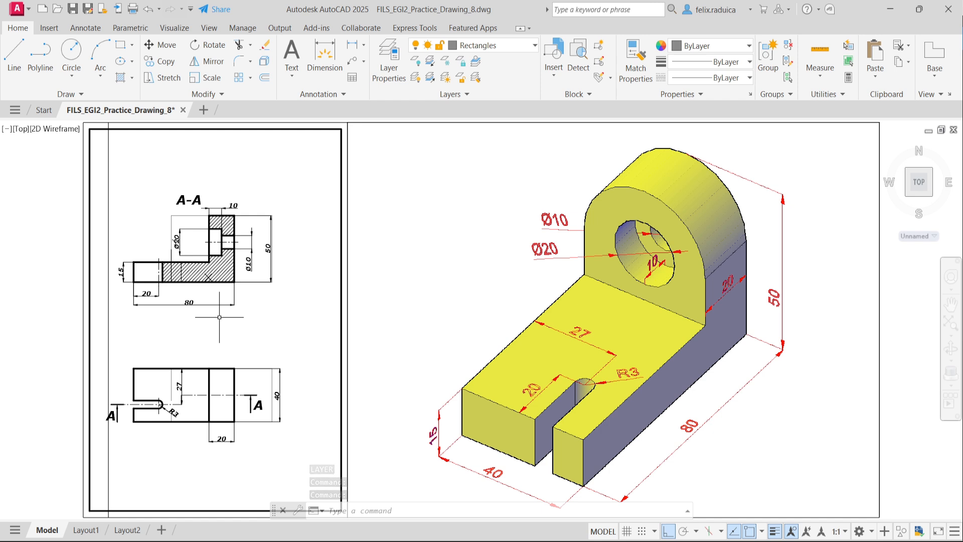
Move the UCS origin to the lower-right corner of section view A-A.
{"action": "type", "text": "ucs"}
{"action": "key", "text": "Return"}
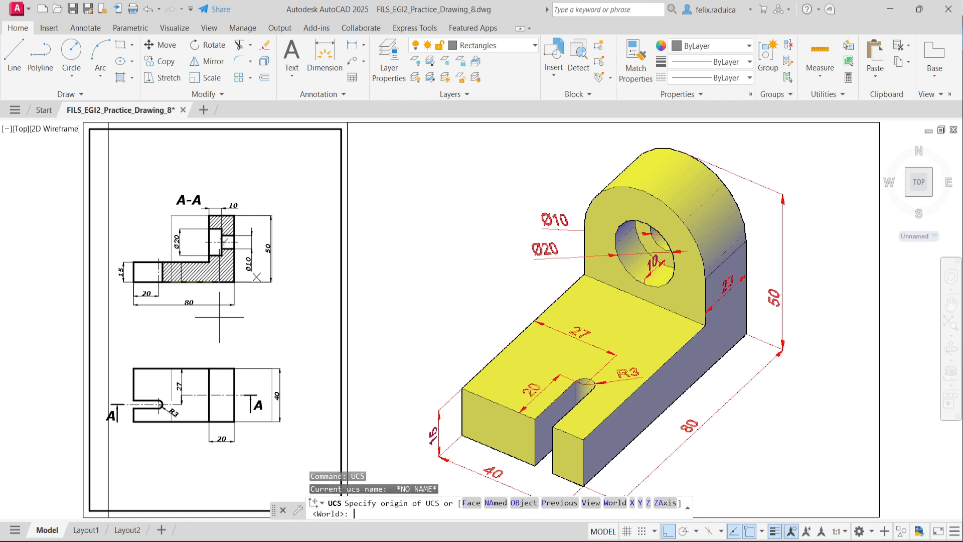
{"action": "type", "text": "m"}
{"action": "key", "text": "Return"}
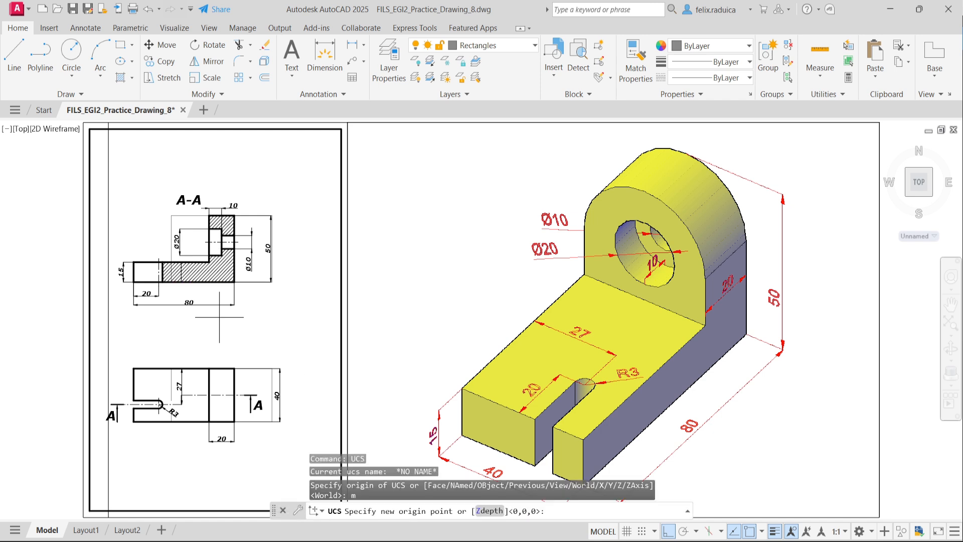
{"action": "left_click", "coordinate": [233, 281]}
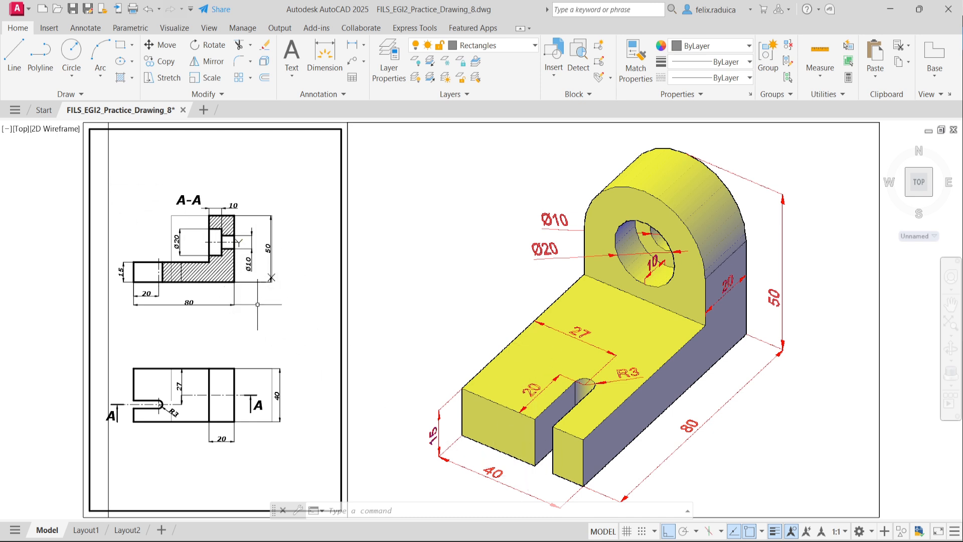
{"action": "type", "text": "rec"}
{"action": "key", "text": "Return"}
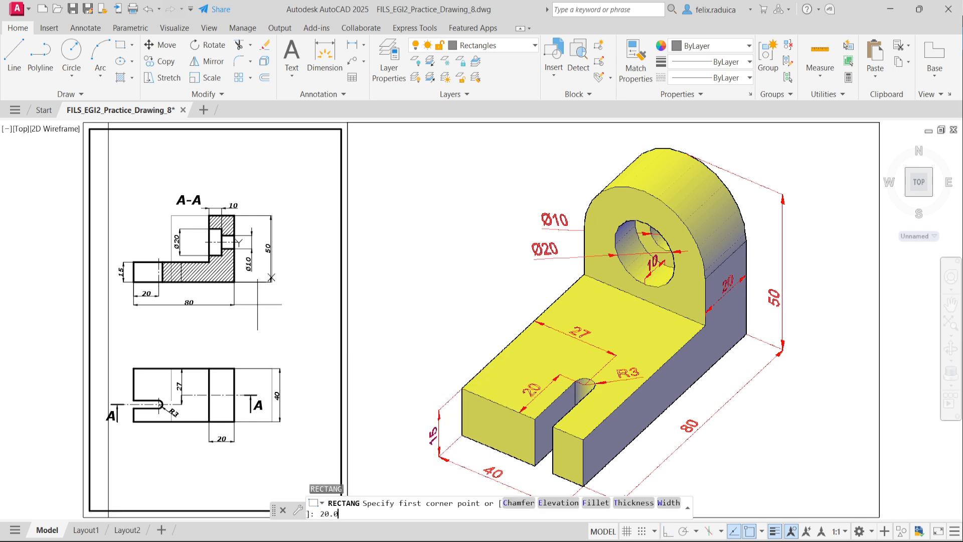
{"action": "key", "text": "Return"}
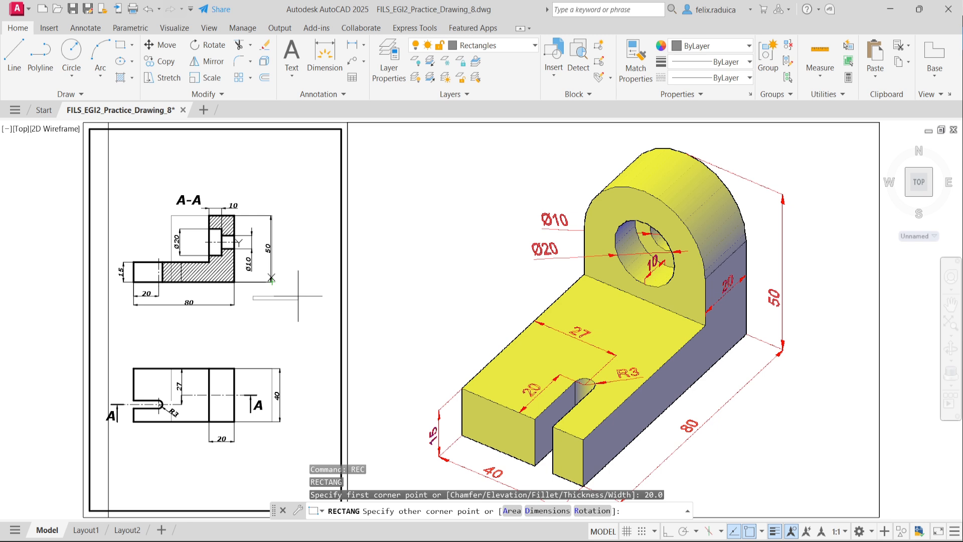
{"action": "key", "text": "Escape"}
{"action": "type", "text": "red"}
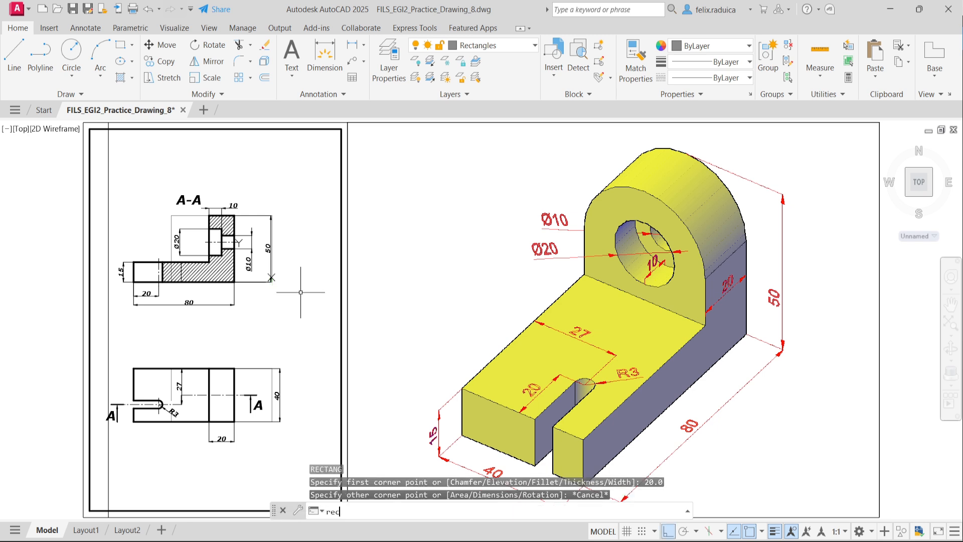
{"action": "key", "text": "Return"}
{"action": "key", "text": "F8"}
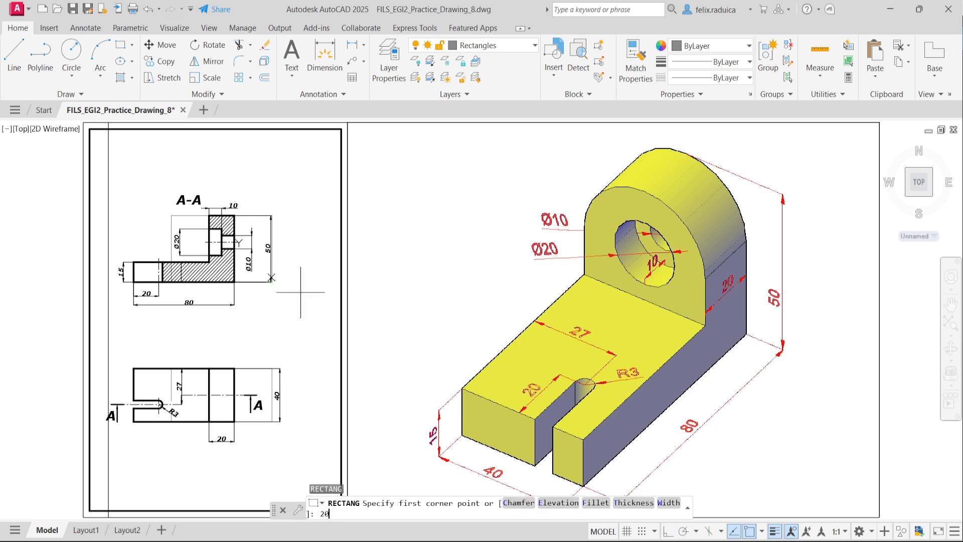
{"action": "type", "text": "20,0"}
{"action": "key", "text": "Return"}
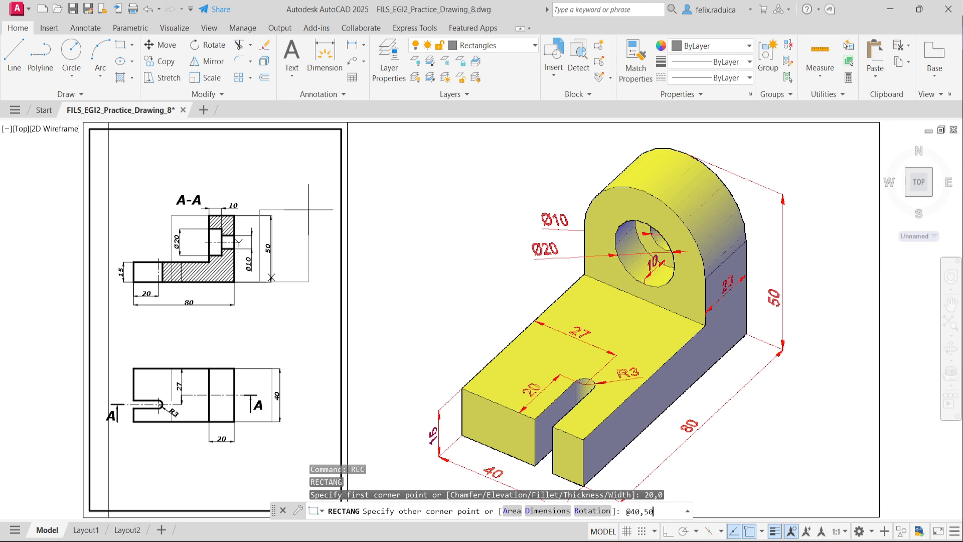
{"action": "key", "text": "Return"}
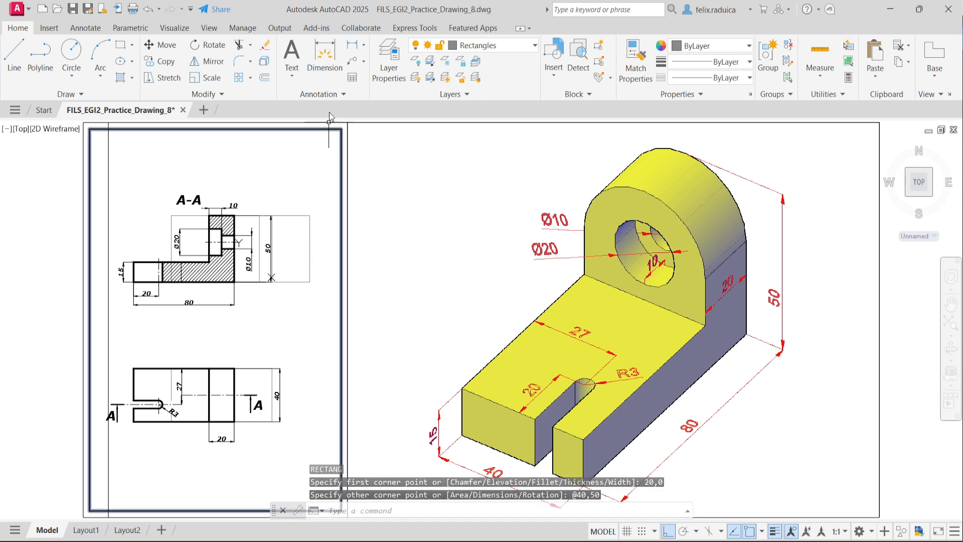
Shift the Ø10 hole dimension and the 50 overall height dimension closer to the right edge of section A-A.
{"action": "scroll", "coordinate": [278, 261], "scroll_direction": "up", "scroll_amount": 2}
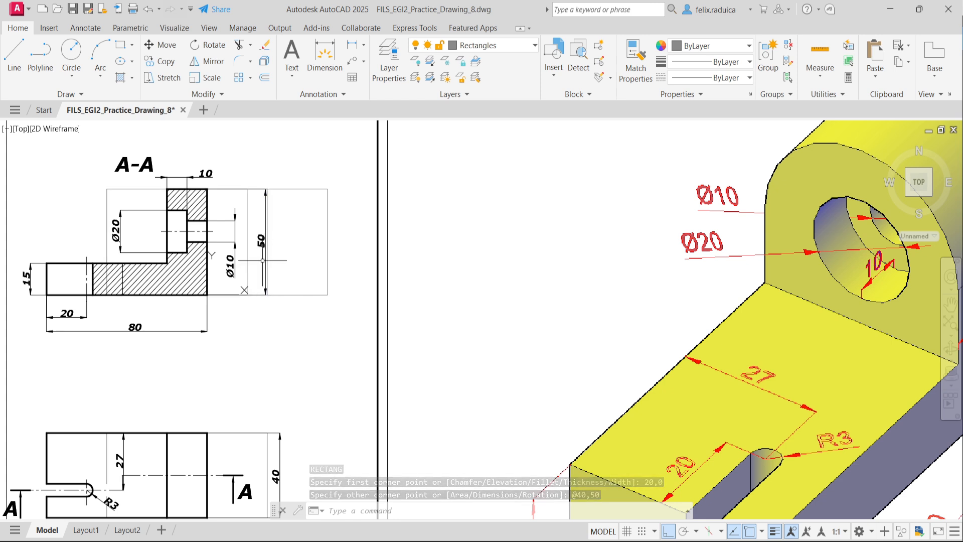
{"action": "left_click", "coordinate": [235, 262]}
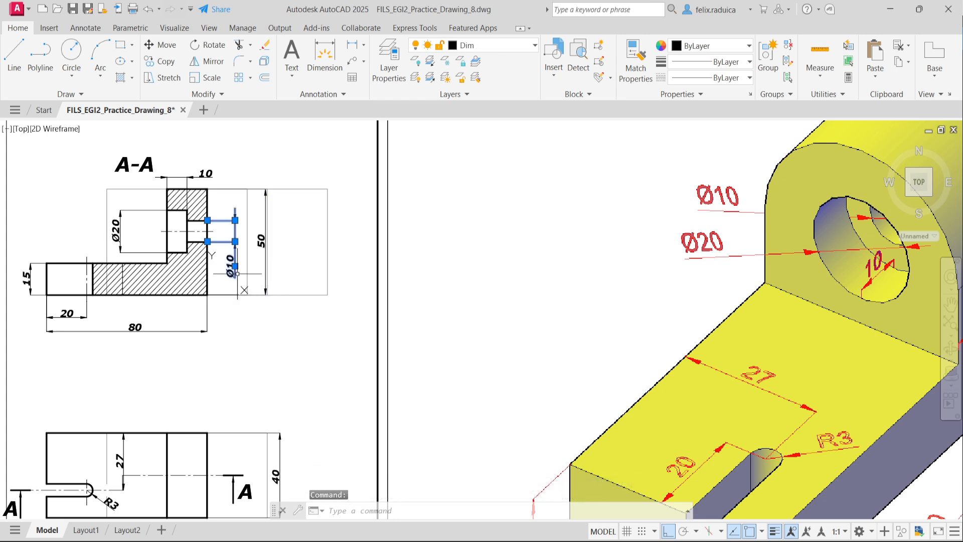
{"action": "left_click", "coordinate": [235, 266]}
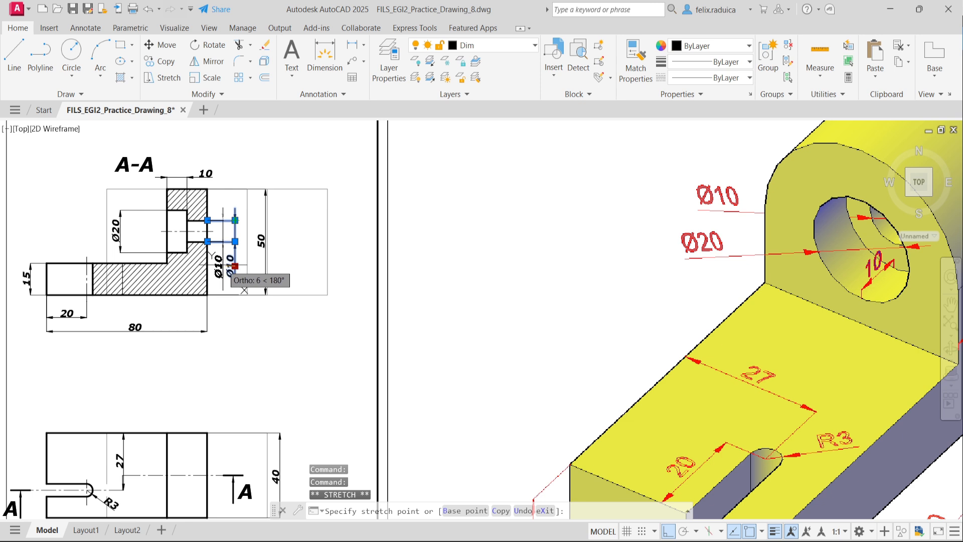
{"action": "right_click", "coordinate": [243, 273]}
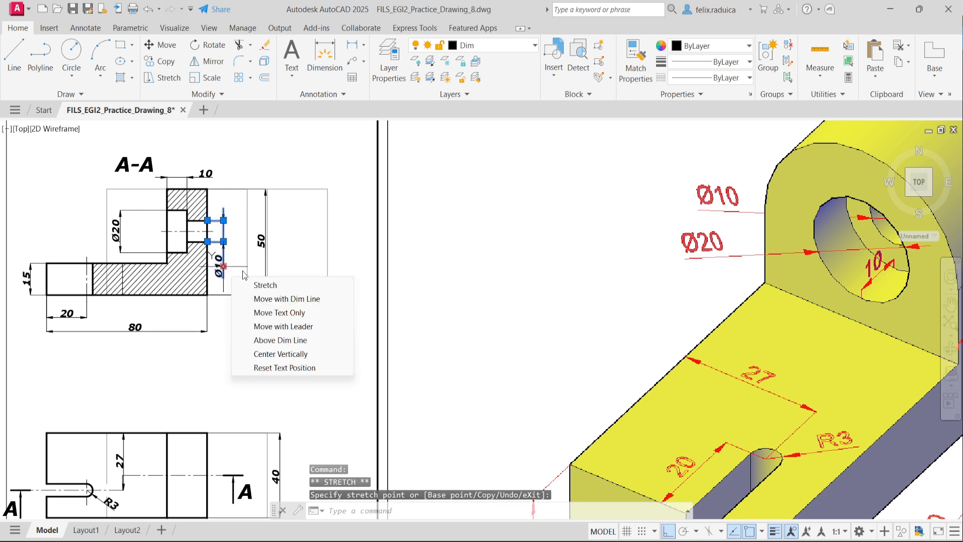
{"action": "left_click", "coordinate": [264, 245]}
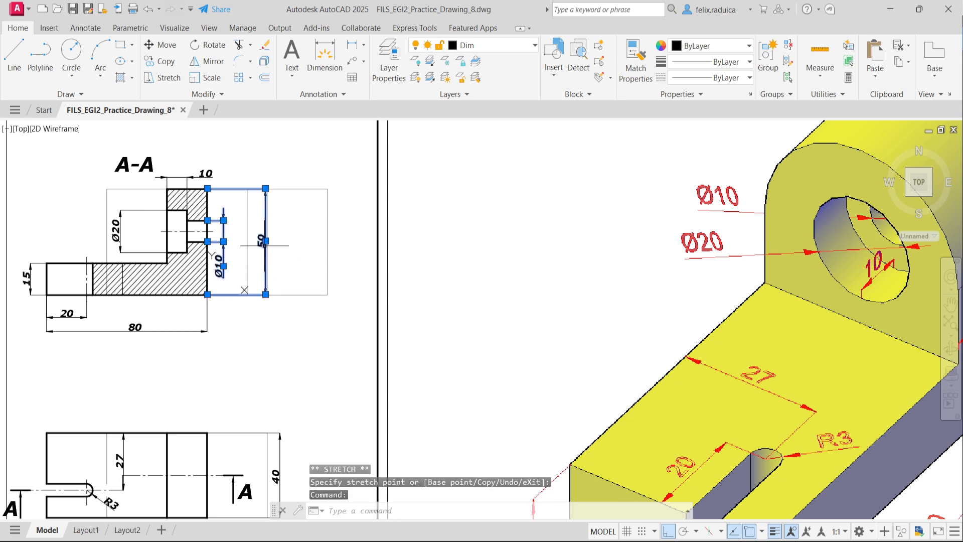
{"action": "left_click", "coordinate": [266, 241]}
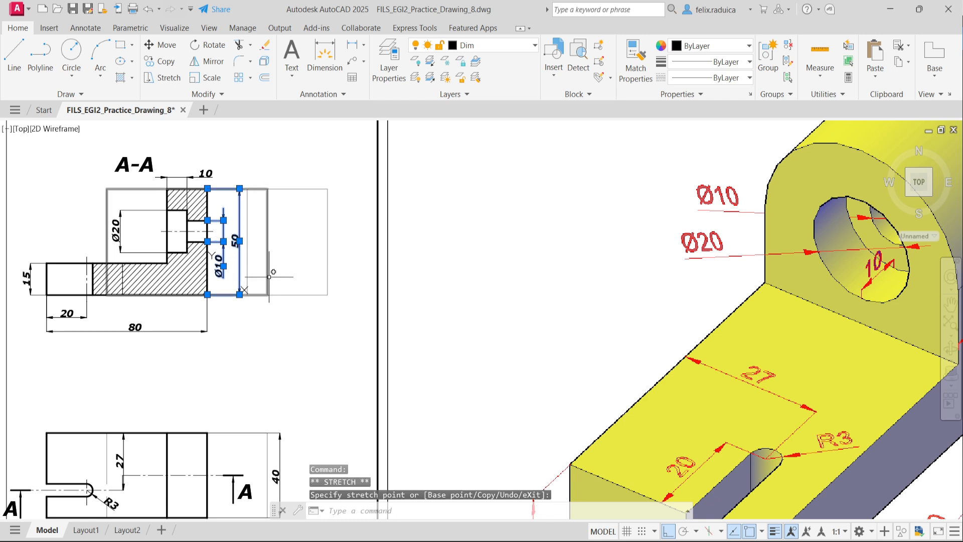
{"action": "key", "text": "Escape"}
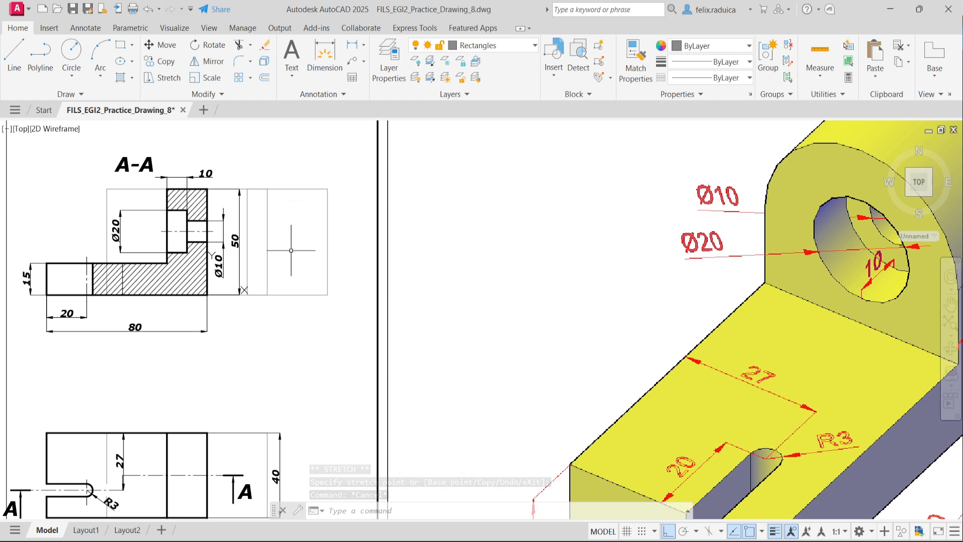
Make the Axis layer current and close the layer manager.
{"action": "scroll", "coordinate": [291, 249], "scroll_direction": "down", "scroll_amount": 2}
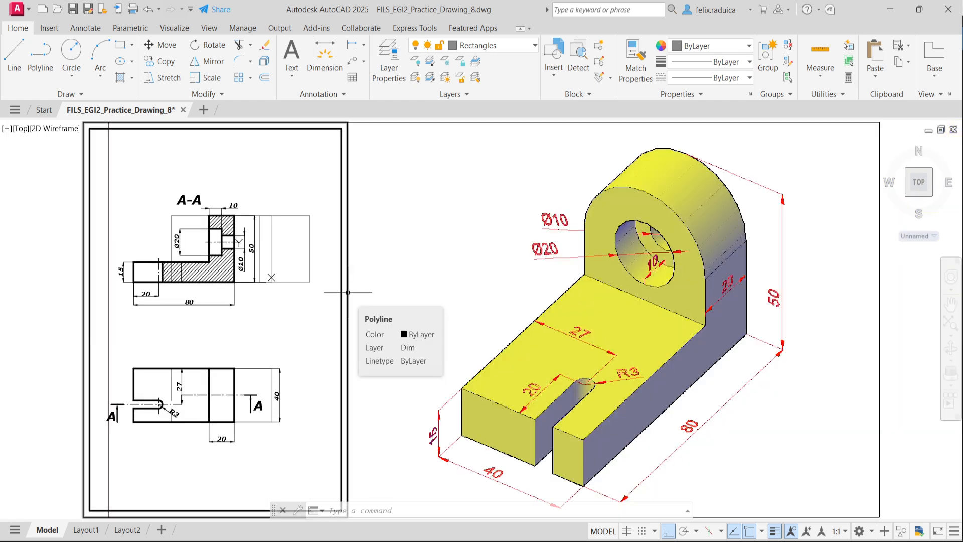
{"action": "type", "text": "la"}
{"action": "key", "text": "Return"}
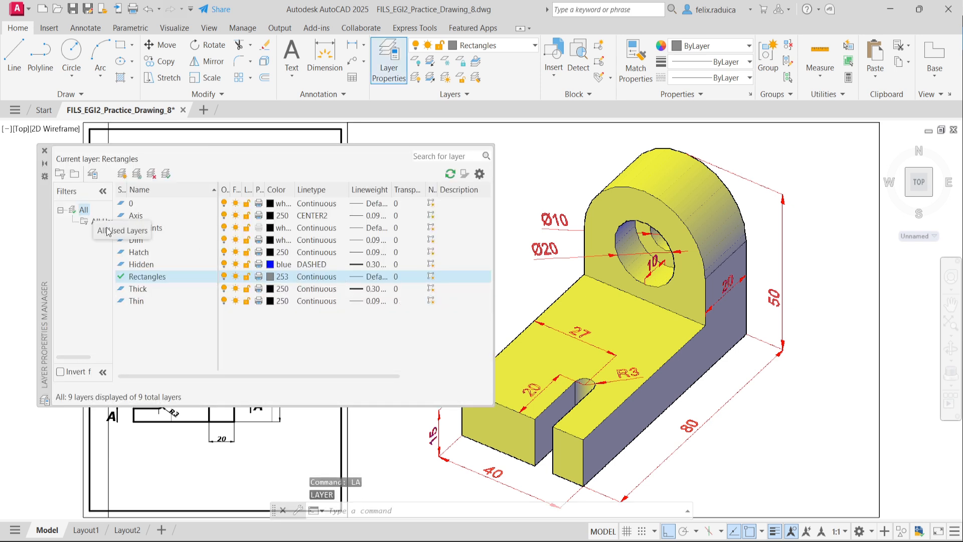
{"action": "double_click", "coordinate": [154, 215]}
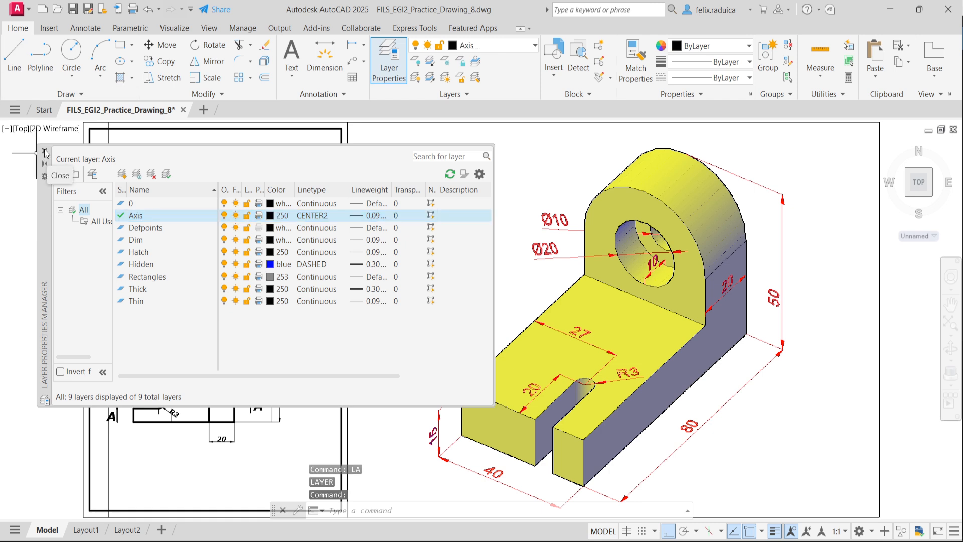
{"action": "left_click", "coordinate": [45, 151]}
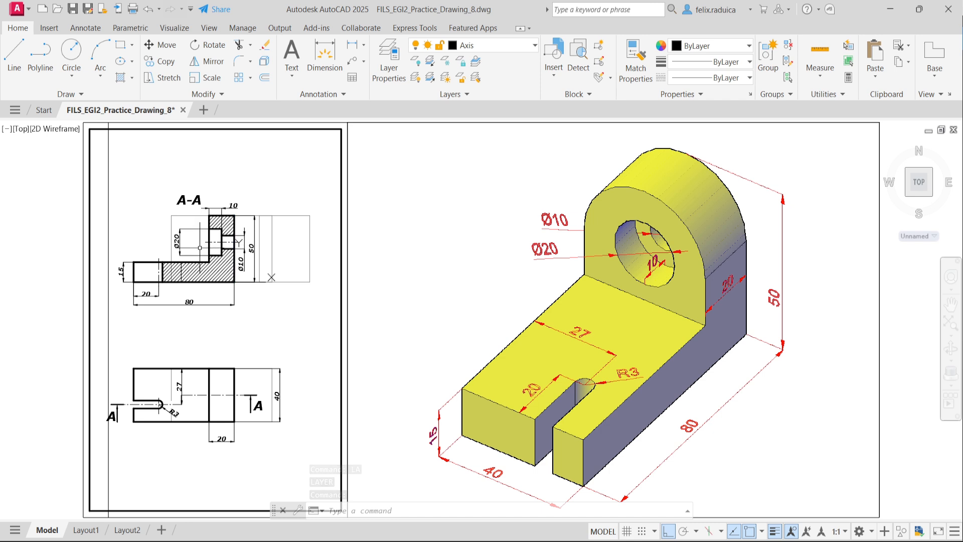
Draw a horizontal axis line from the section's hole centerline perpendicular to the far vertical edge of the 40 × 50 rectangle.
{"action": "scroll", "coordinate": [200, 245], "scroll_direction": "up", "scroll_amount": 2}
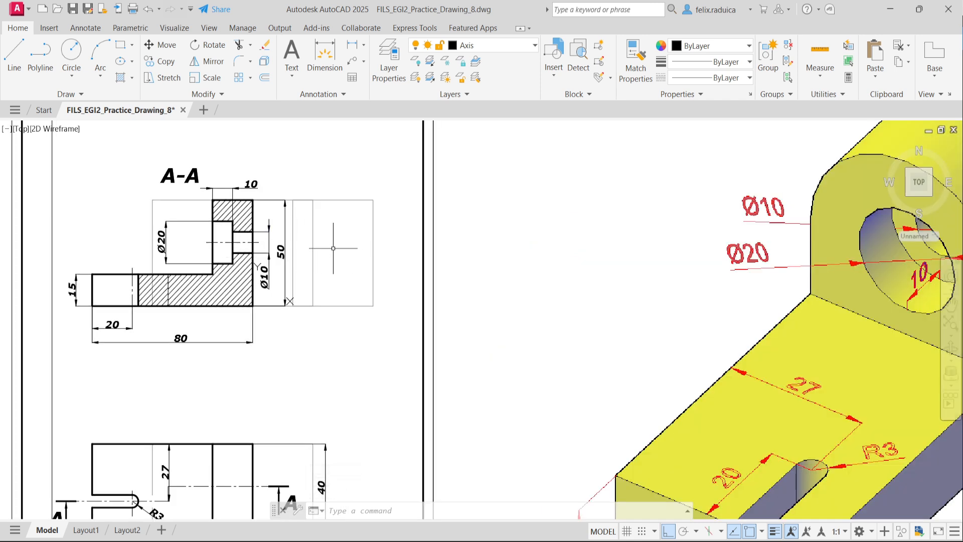
{"action": "key", "text": "Return"}
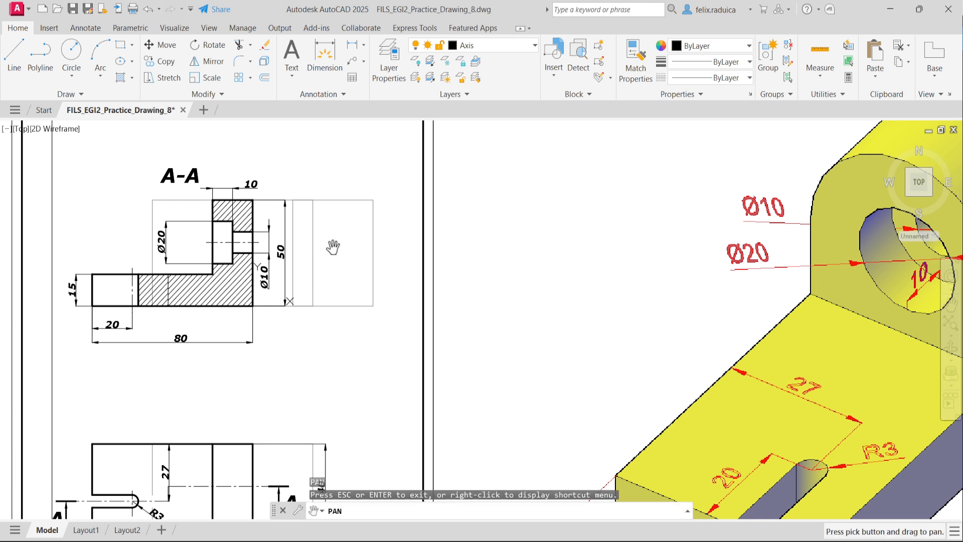
{"action": "key", "text": "Escape"}
{"action": "type", "text": "l"}
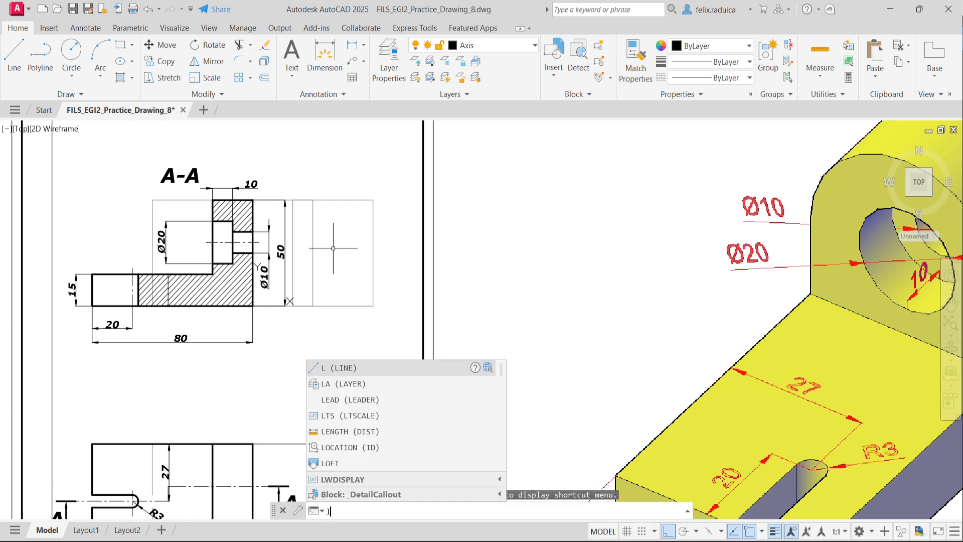
{"action": "key", "text": "Return"}
{"action": "left_click", "coordinate": [258, 242]}
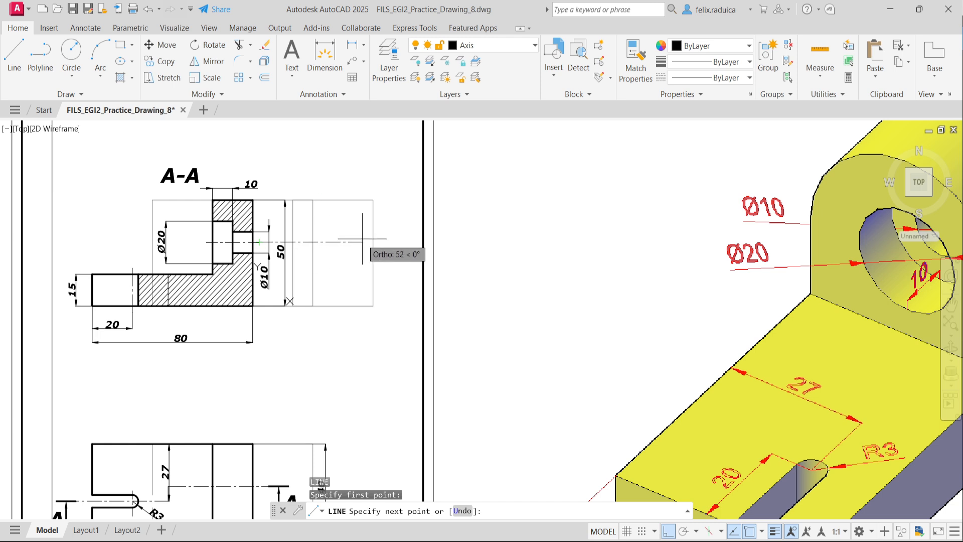
{"action": "key", "text": "Return"}
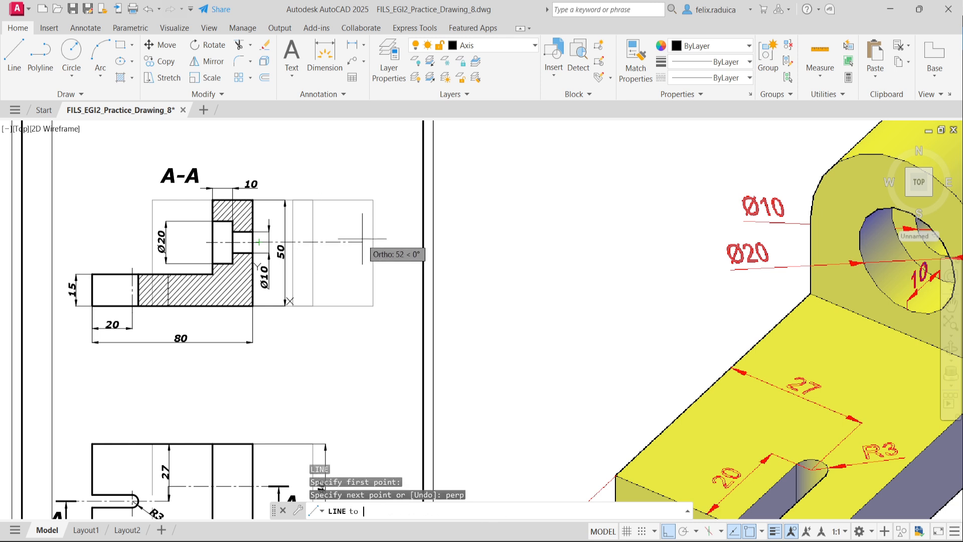
{"action": "left_click", "coordinate": [371, 239]}
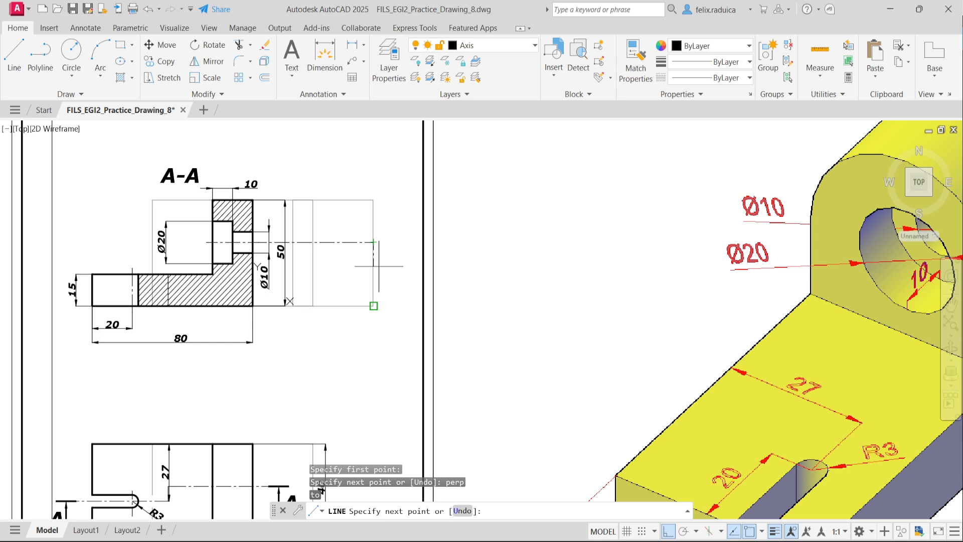
{"action": "key", "text": "Return"}
Trim the horizontal axis line back to the inner vertical line crossing the 40 × 50 rectangle and erase the leftover piece nearest the section.
{"action": "type", "text": "tr"}
{"action": "key", "text": "Return"}
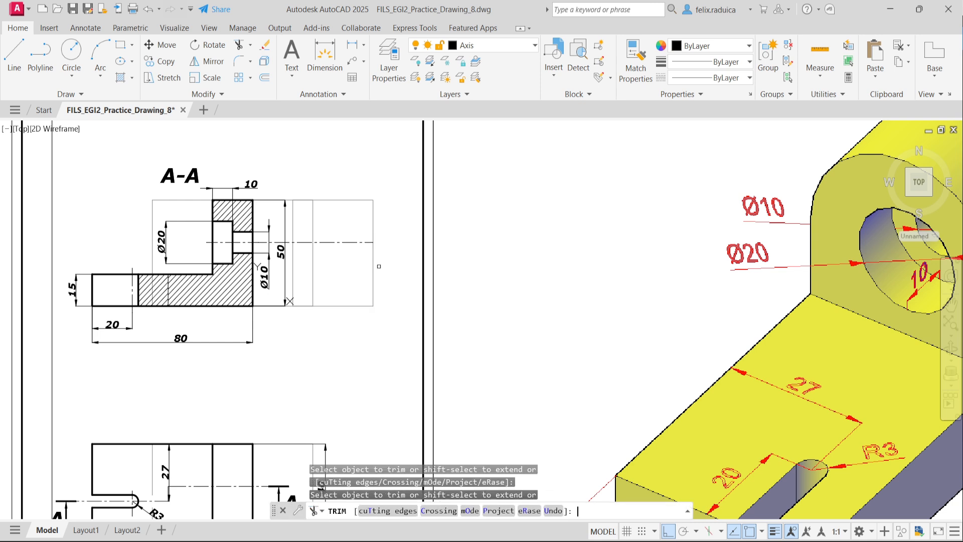
{"action": "left_click", "coordinate": [305, 241]}
{"action": "key", "text": "Escape"}
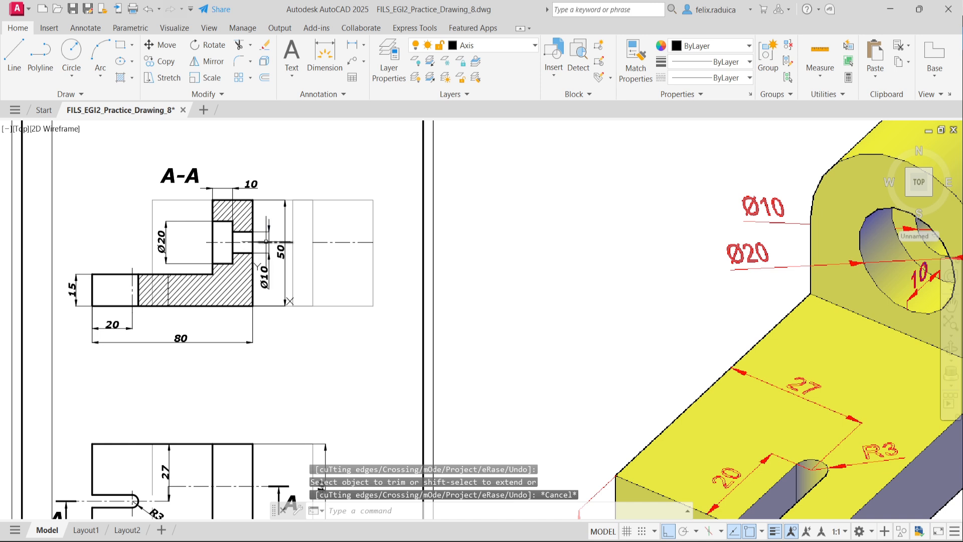
{"action": "left_click", "coordinate": [266, 241]}
{"action": "key", "text": "Delete"}
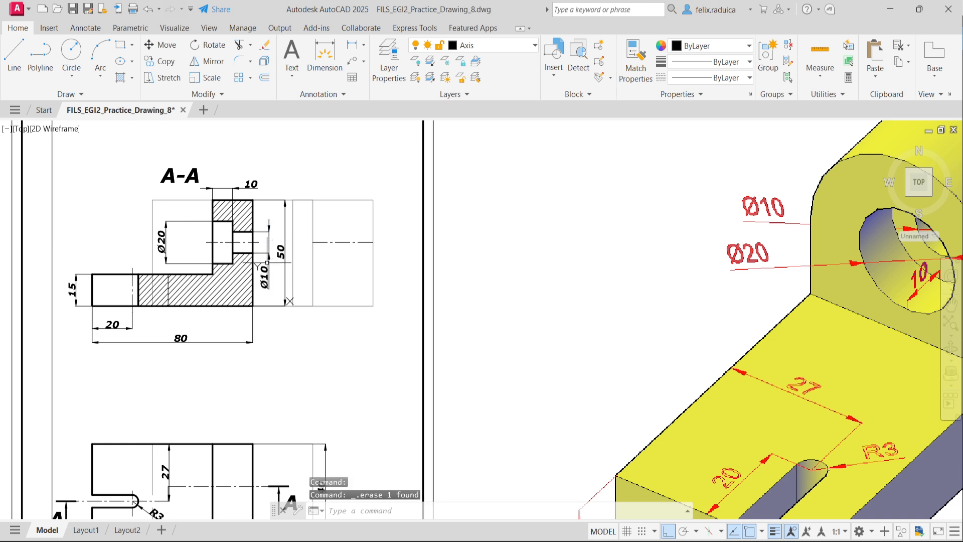
Lengthen the remaining horizontal axis line by 3 units at each end.
{"action": "left_click", "coordinate": [331, 242]}
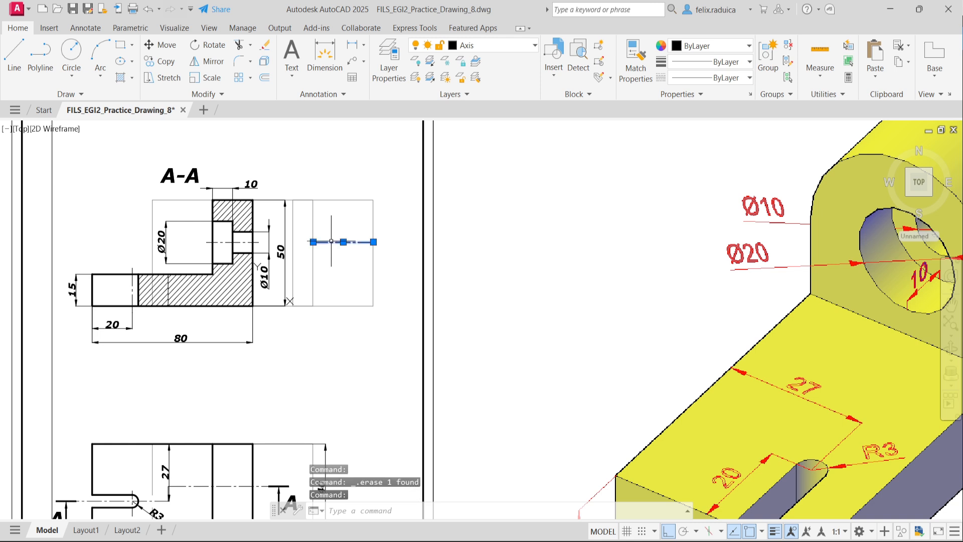
{"action": "left_click", "coordinate": [312, 242]}
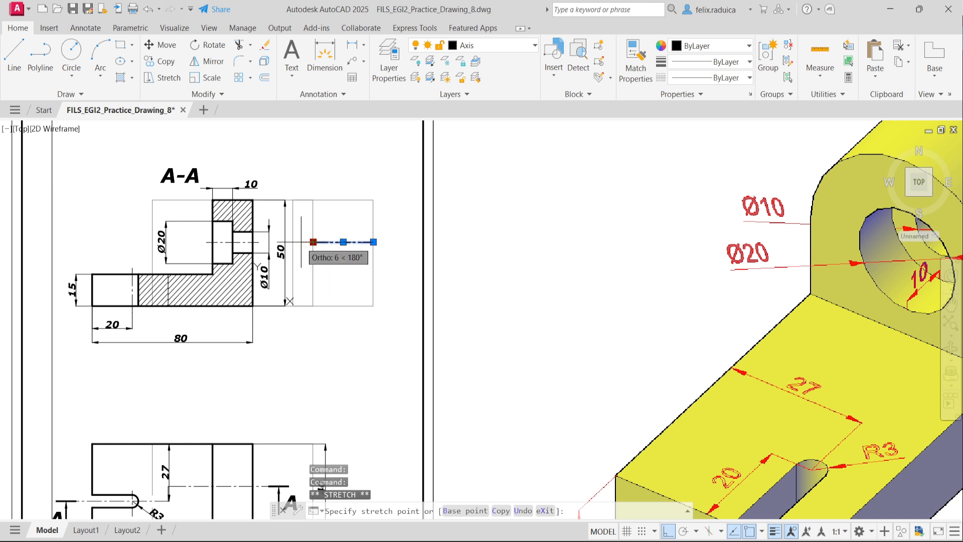
{"action": "type", "text": "3"}
{"action": "key", "text": "Return"}
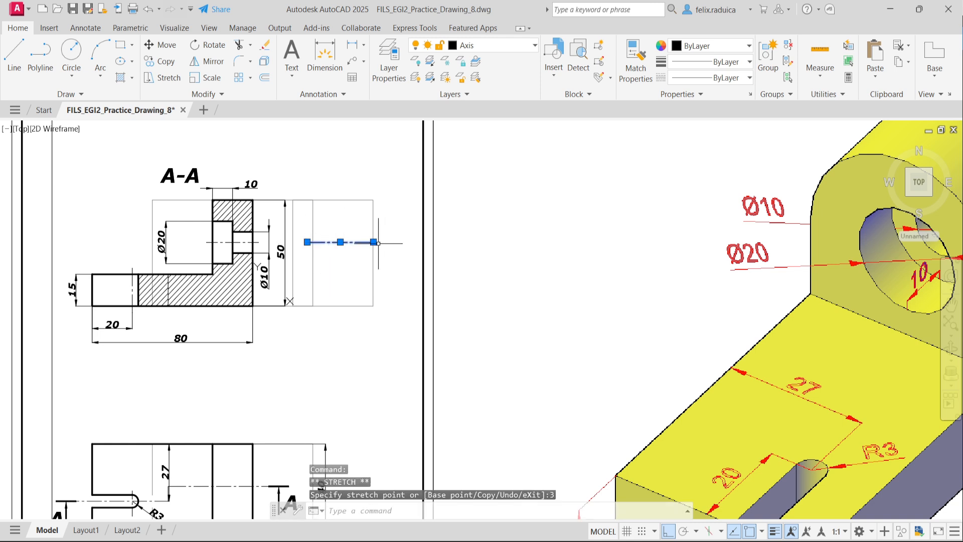
{"action": "left_click", "coordinate": [373, 242]}
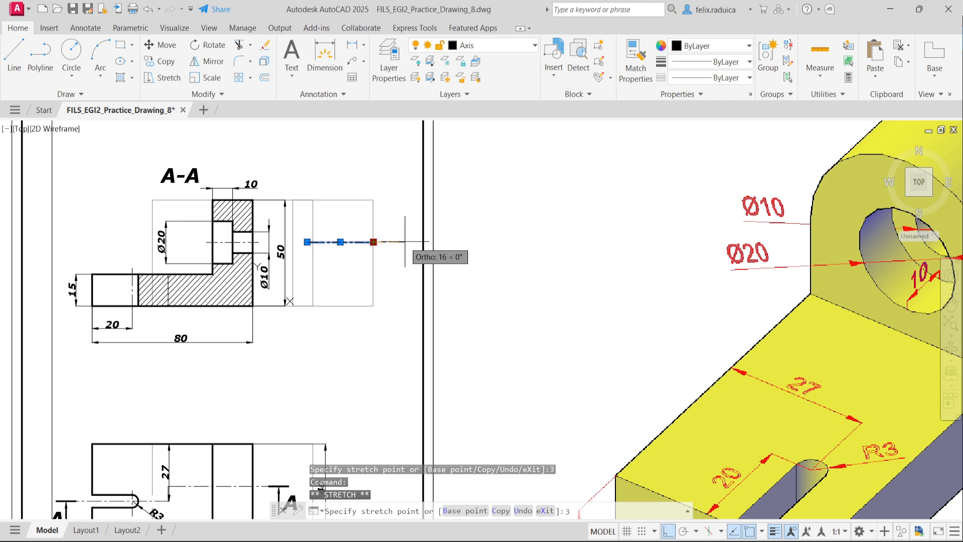
{"action": "key", "text": "Return"}
{"action": "key", "text": "Escape"}
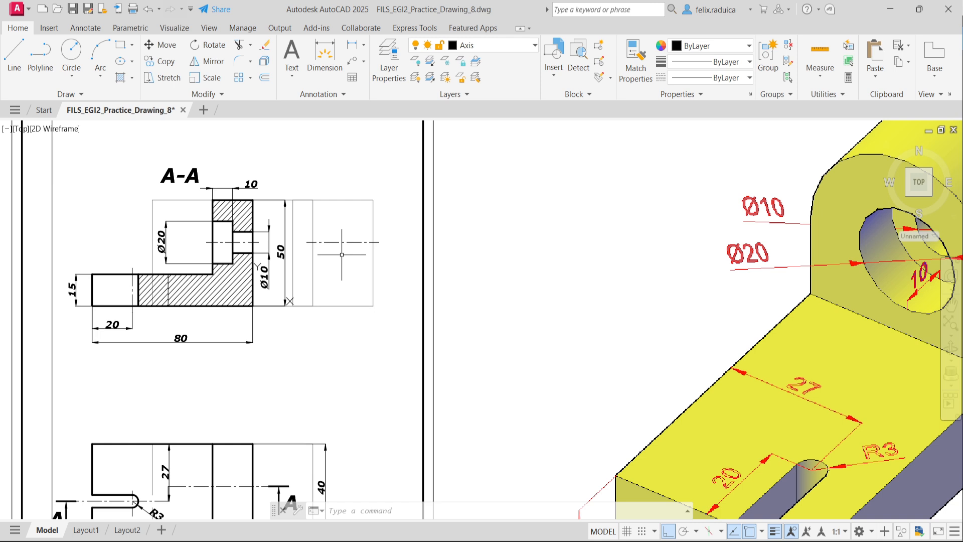
Draw a vertical axis line from the midpoint of the 40 × 50 rectangle's upper edge down past the horizontal axis.
{"action": "key", "text": "l"}
{"action": "key", "text": "Return"}
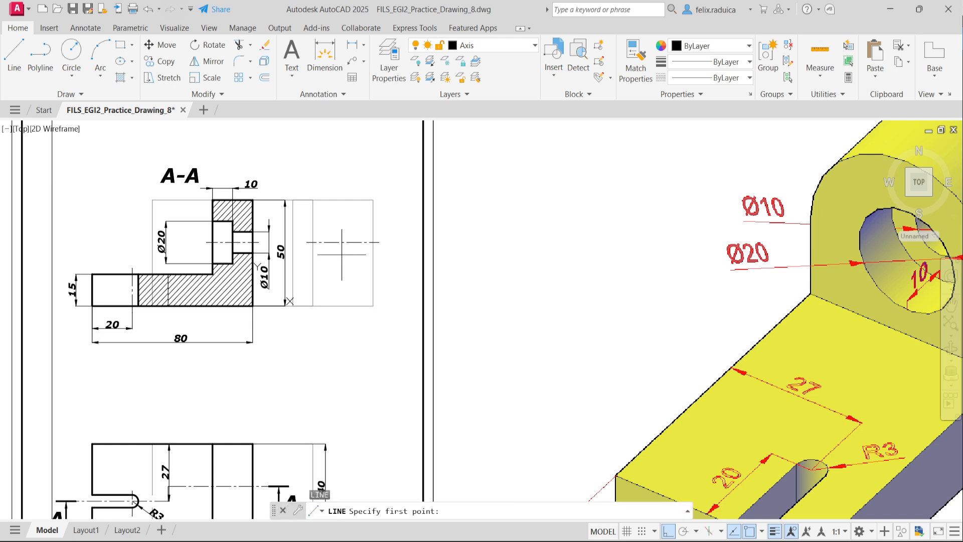
{"action": "type", "text": "mid"}
{"action": "key", "text": "Return"}
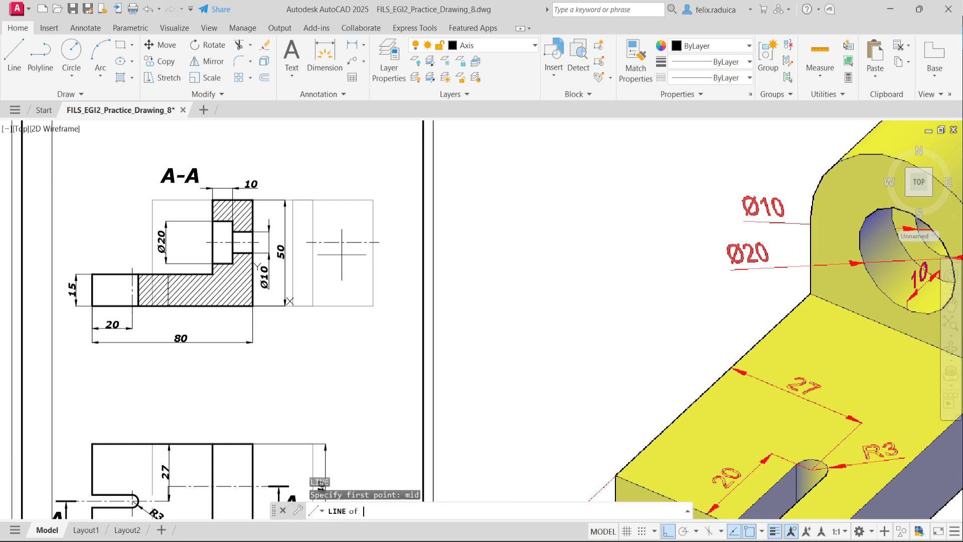
{"action": "left_click", "coordinate": [346, 200]}
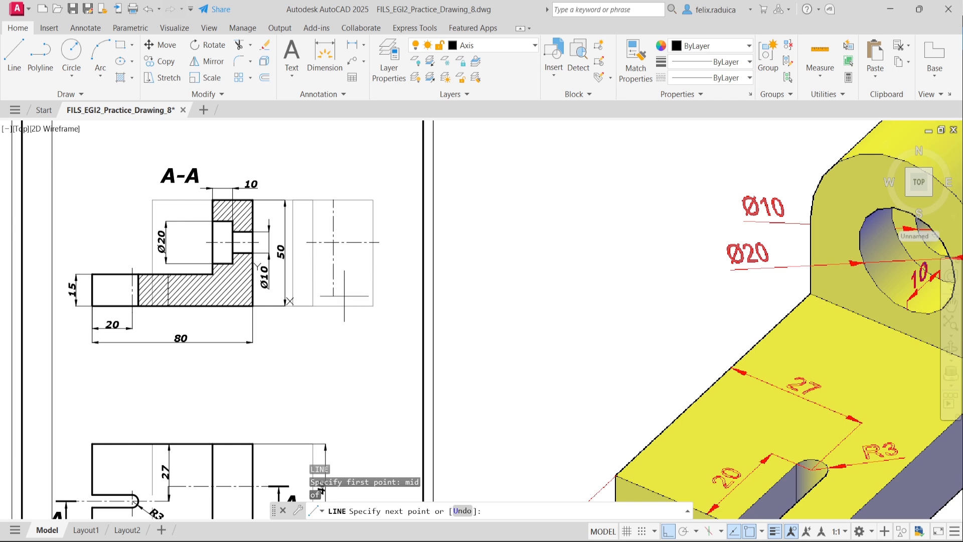
{"action": "left_click", "coordinate": [347, 264]}
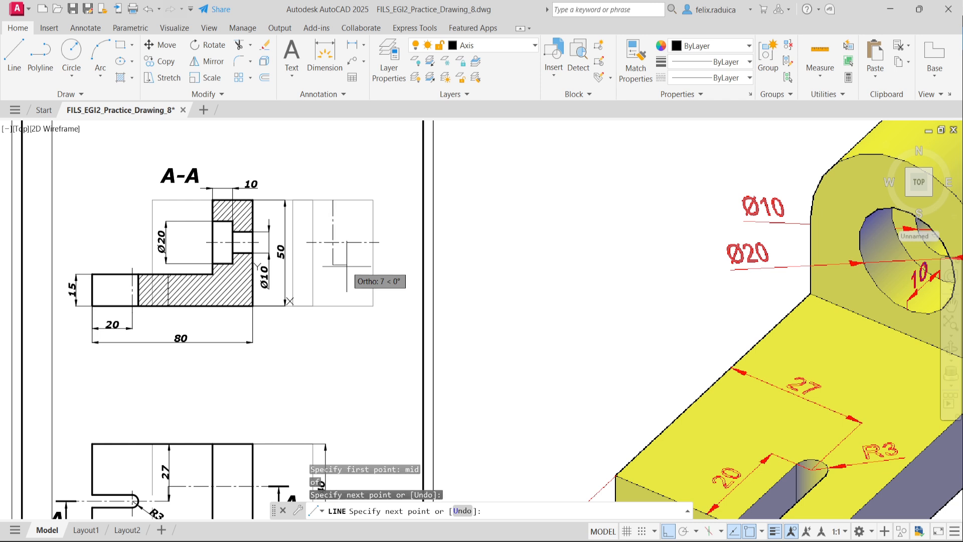
{"action": "key", "text": "Return"}
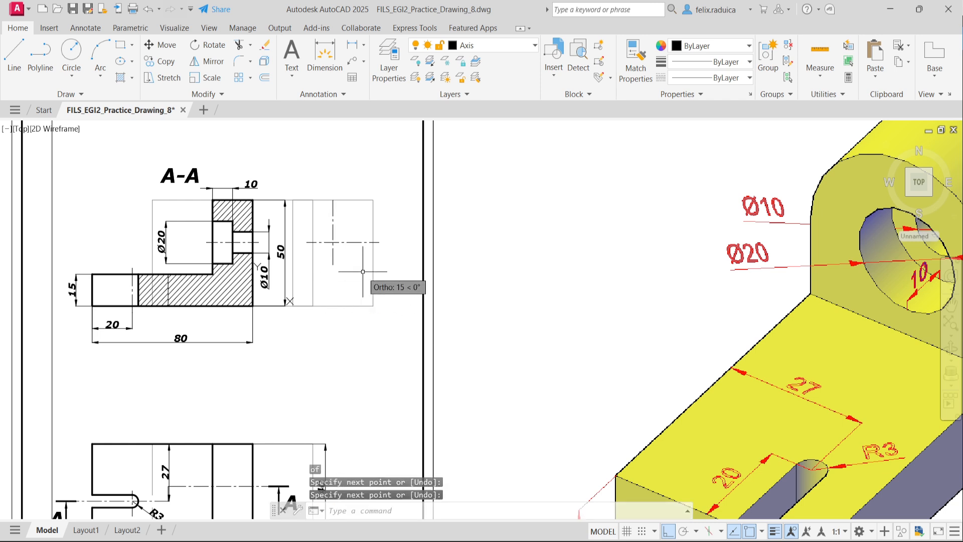
Erase the construction rectangle overlapping section A-A and extend the horizontal axis to the near vertical edge of the 40 × 50 rectangle.
{"action": "left_click", "coordinate": [313, 218]}
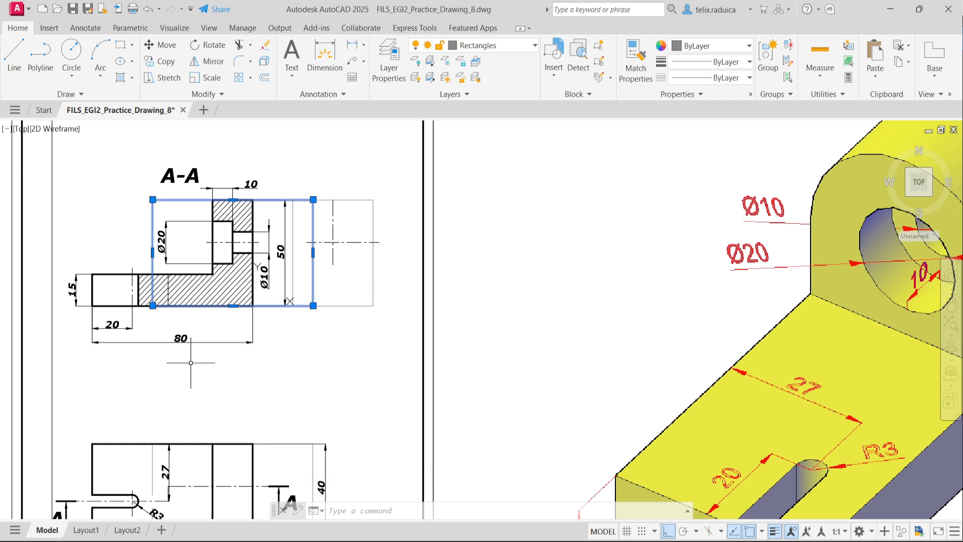
{"action": "key", "text": "Delete"}
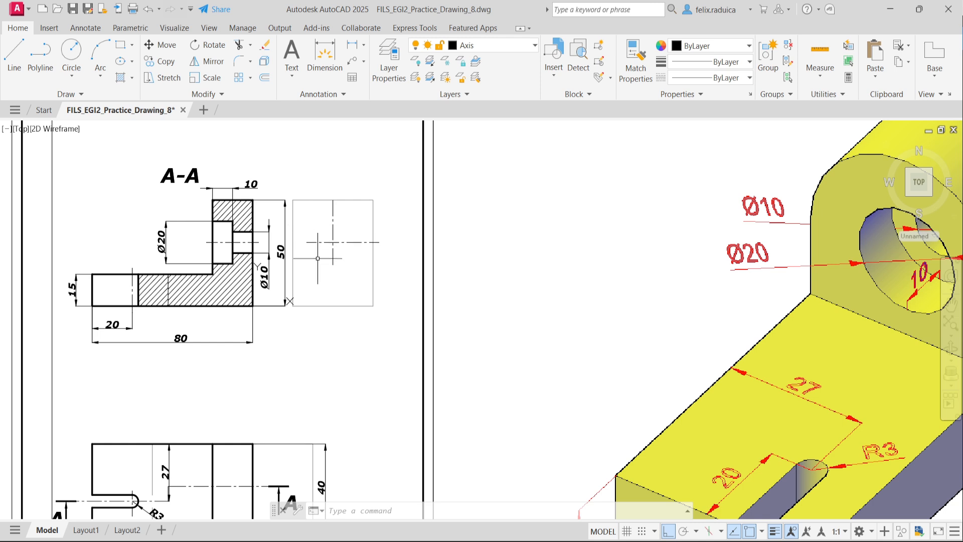
{"action": "type", "text": "EXTEND"}
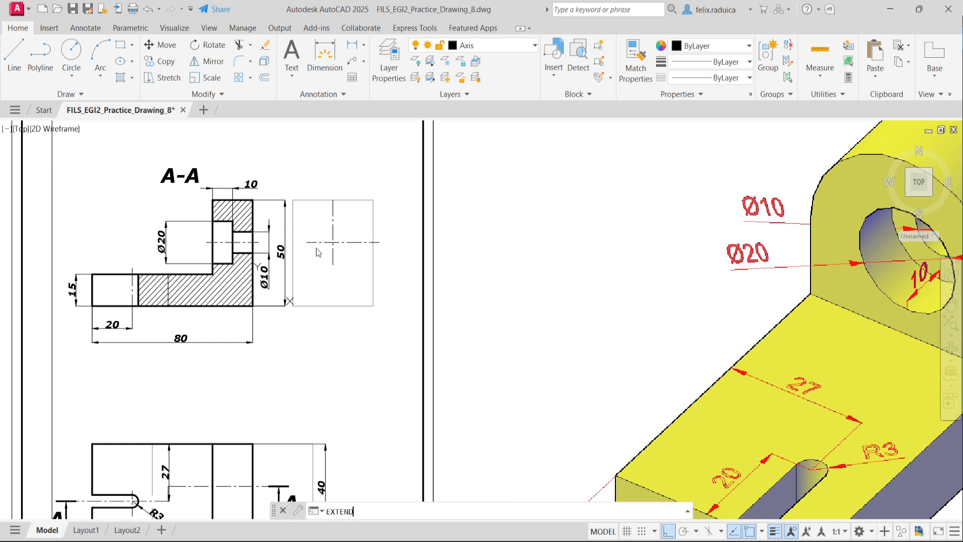
{"action": "key", "text": "Return"}
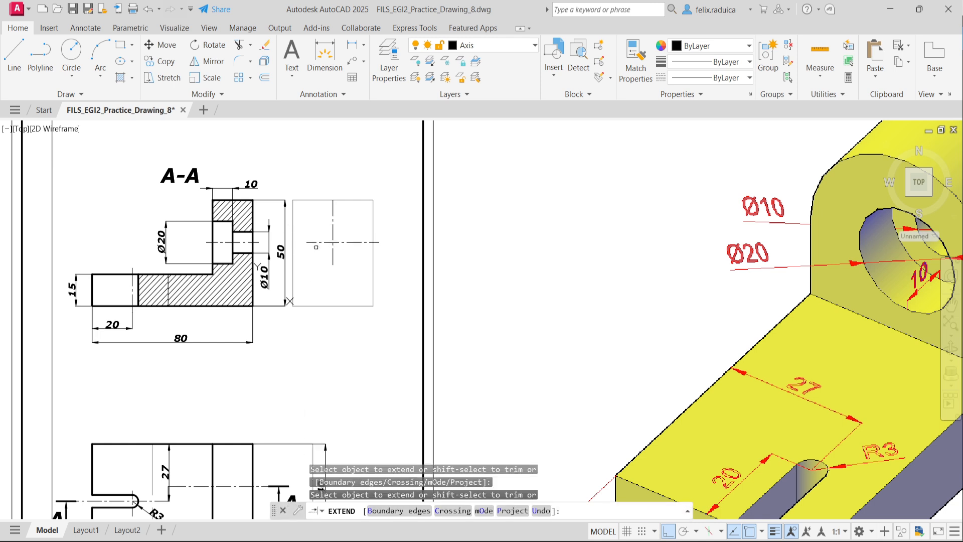
{"action": "left_click", "coordinate": [313, 244]}
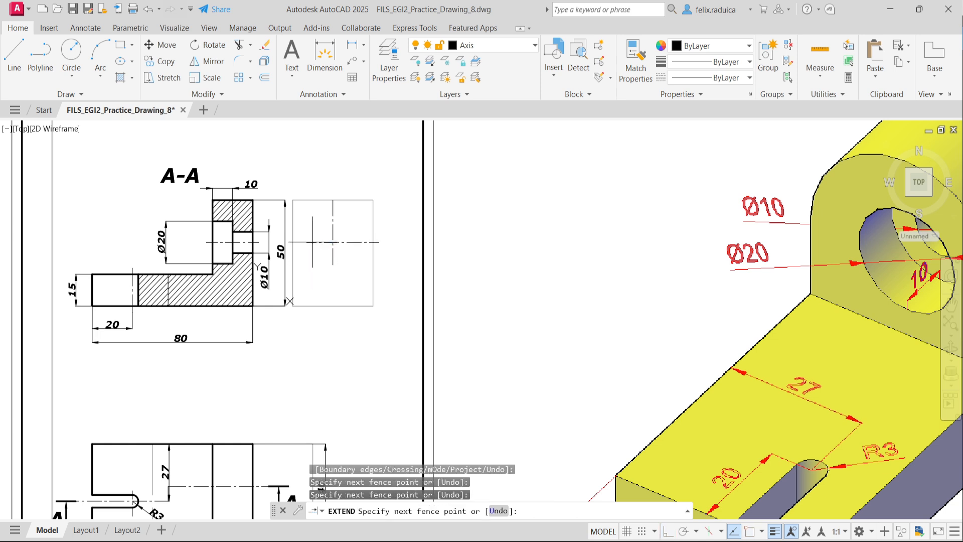
{"action": "left_click", "coordinate": [309, 233]}
{"action": "key", "text": "Return"}
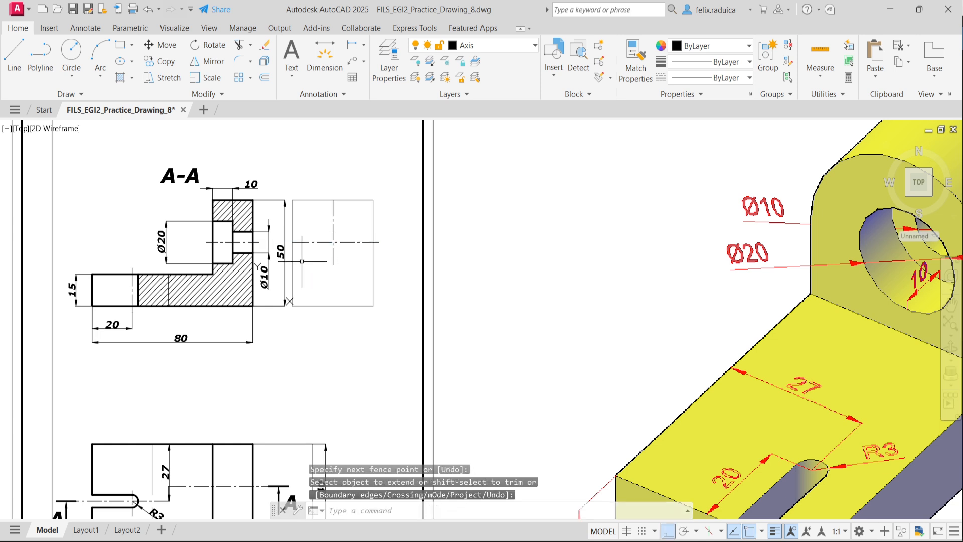
Lengthen the horizontal axis by 3 units beyond the rectangle's edge nearest the section.
{"action": "left_click", "coordinate": [306, 239]}
{"action": "left_click", "coordinate": [303, 245]}
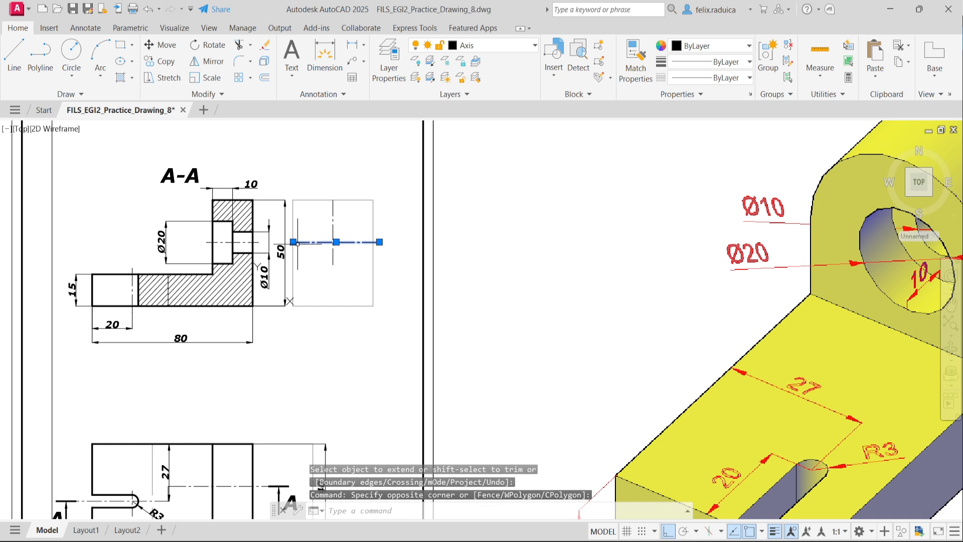
{"action": "left_click", "coordinate": [293, 242]}
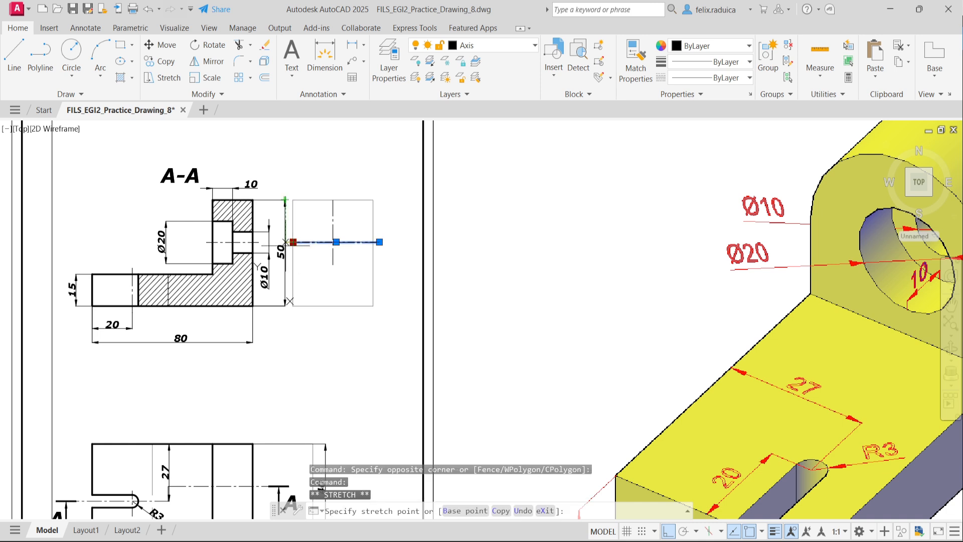
{"action": "type", "text": "3"}
{"action": "key", "text": "Escape"}
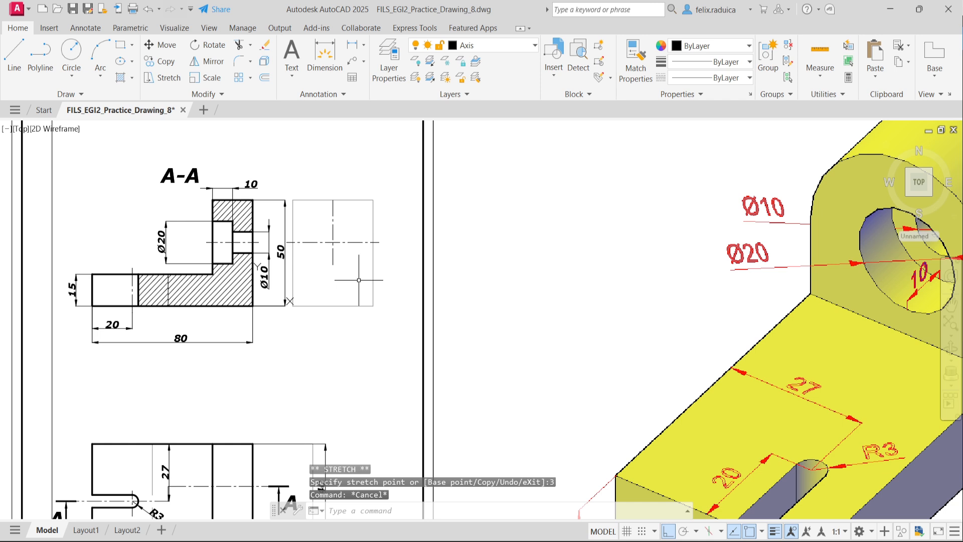
Draw a circle of diameter 10 centered on the intersection of the side view's two axes.
{"action": "type", "text": "c"}
{"action": "key", "text": "Return"}
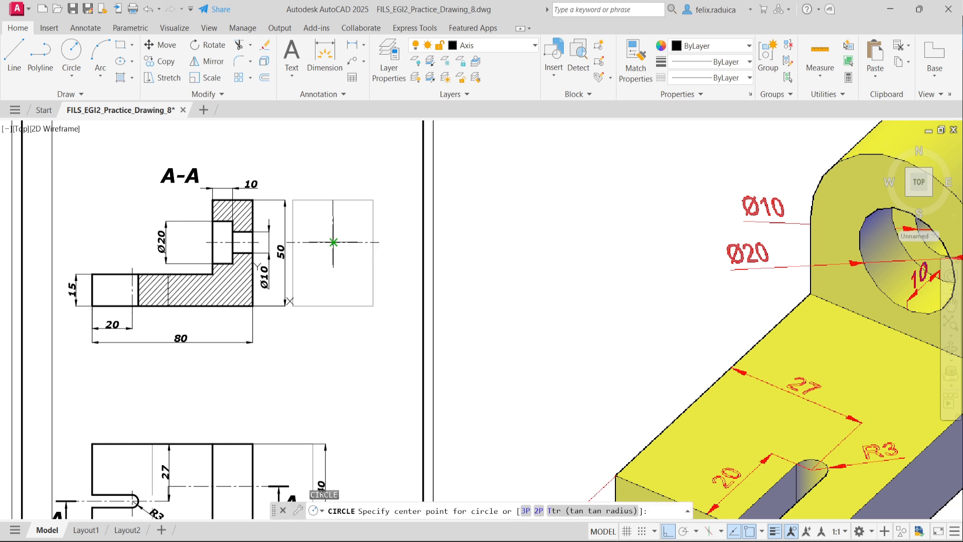
{"action": "left_click", "coordinate": [333, 242]}
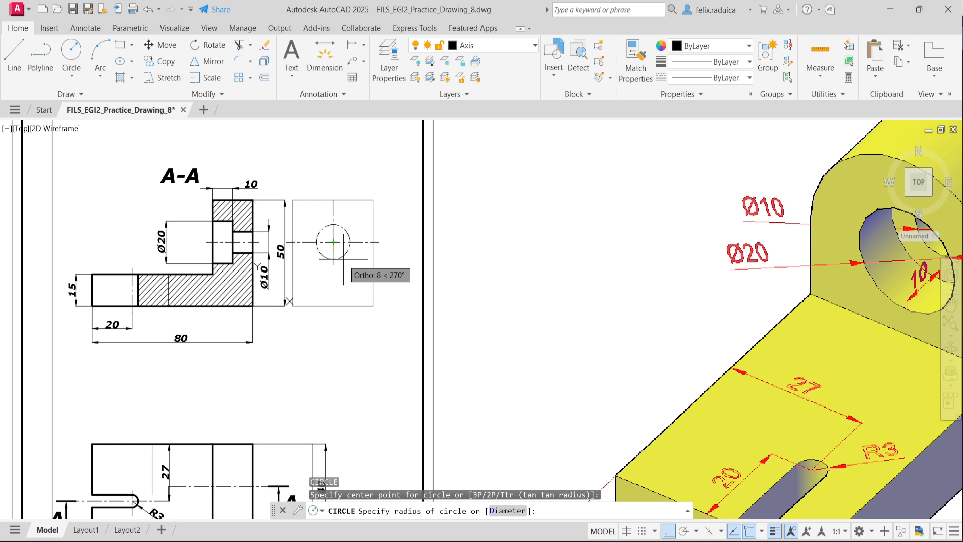
{"action": "type", "text": "d"}
{"action": "key", "text": "Return"}
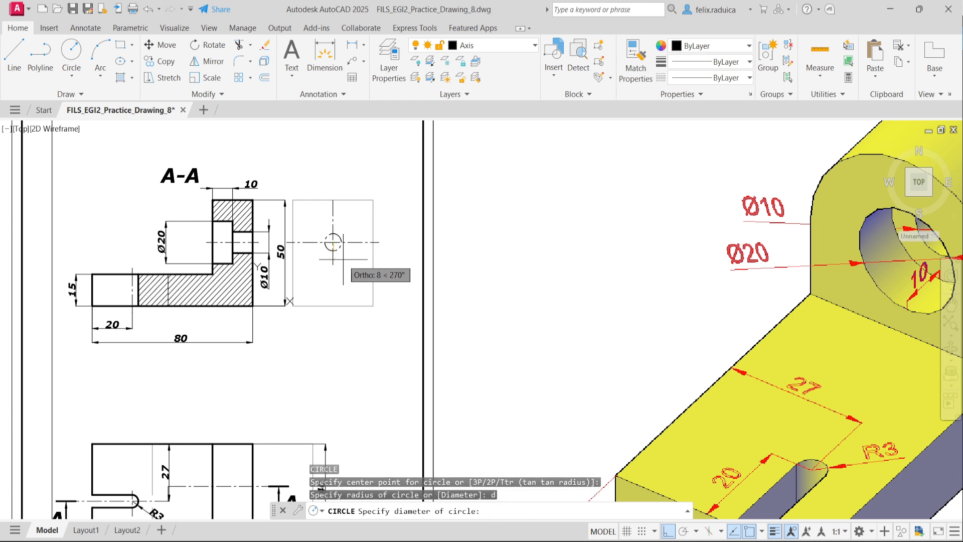
{"action": "type", "text": "10"}
{"action": "key", "text": "Return"}
Draw a concentric circle of diameter 20 around the 10-diameter circle in the side view.
{"action": "key", "text": "Return"}
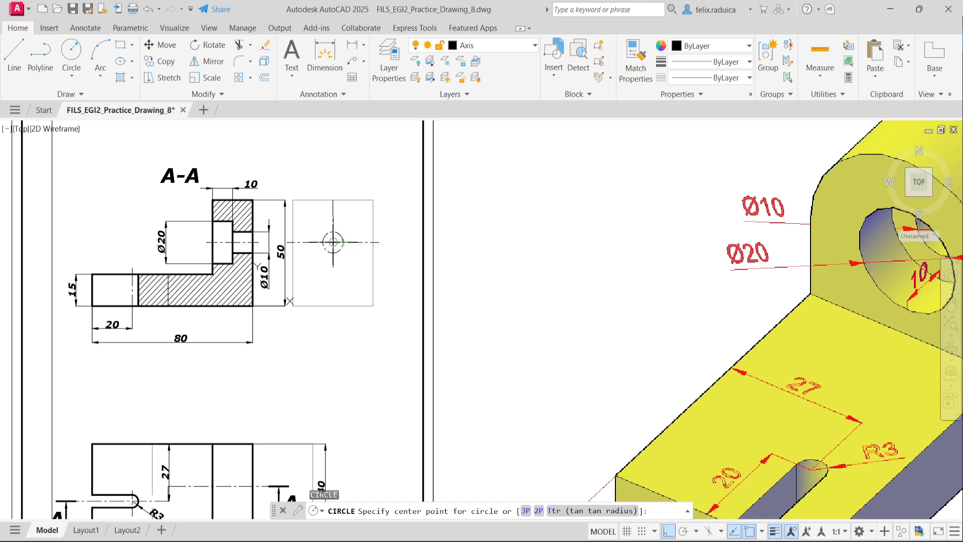
{"action": "left_click", "coordinate": [333, 242]}
{"action": "type", "text": "d"}
{"action": "key", "text": "Return"}
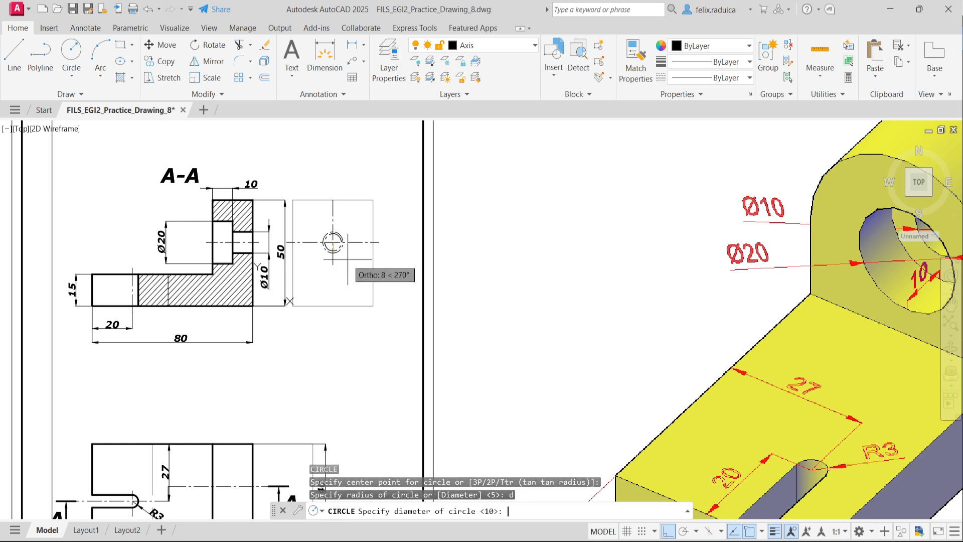
{"action": "key", "text": "Return"}
Draw a third concentric circle of diameter 40 at the side view's axis intersection.
{"action": "key", "text": "Return"}
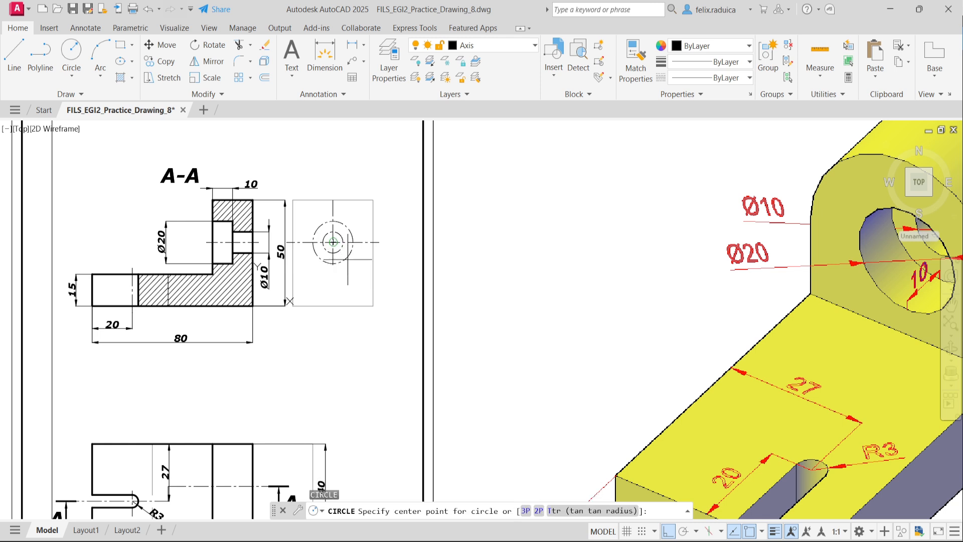
{"action": "left_click", "coordinate": [332, 243]}
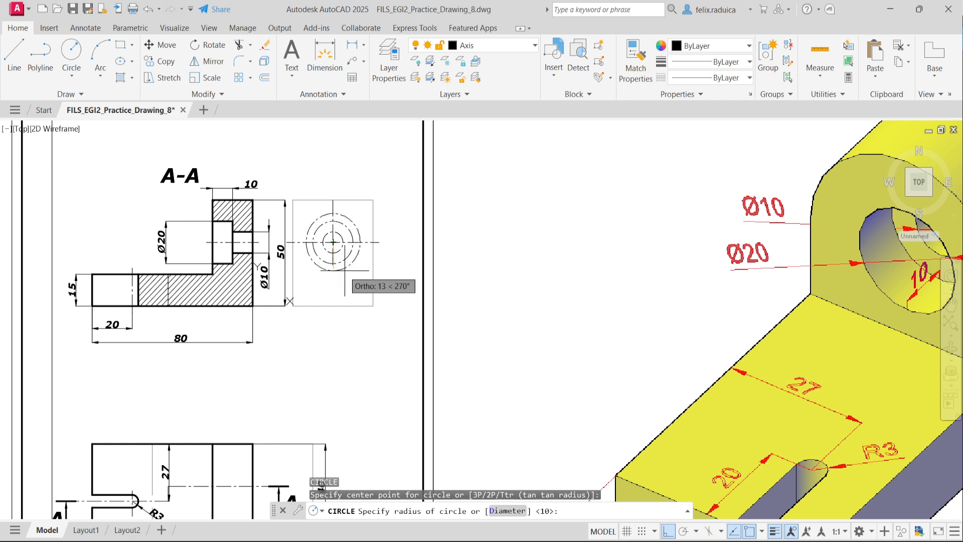
{"action": "type", "text": "d"}
{"action": "key", "text": "Return"}
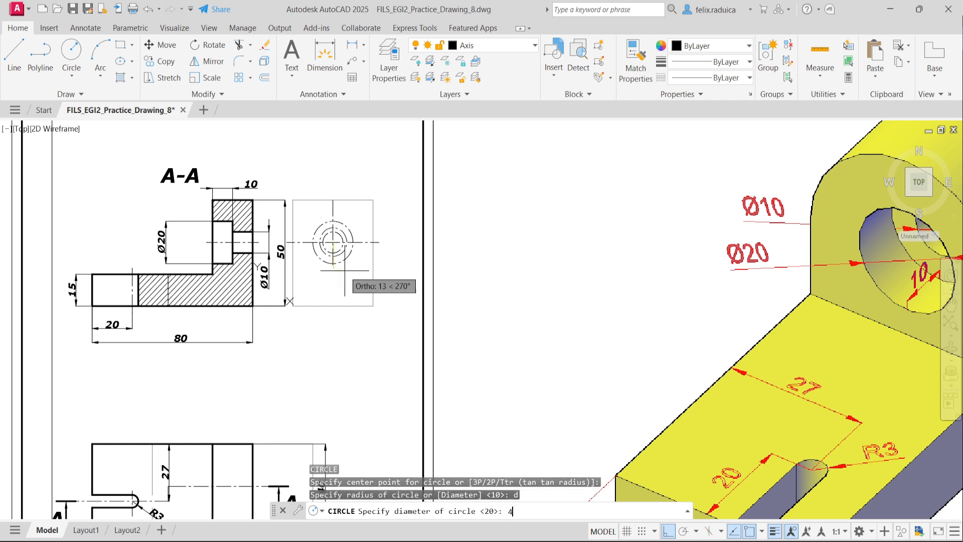
{"action": "key", "text": "Return"}
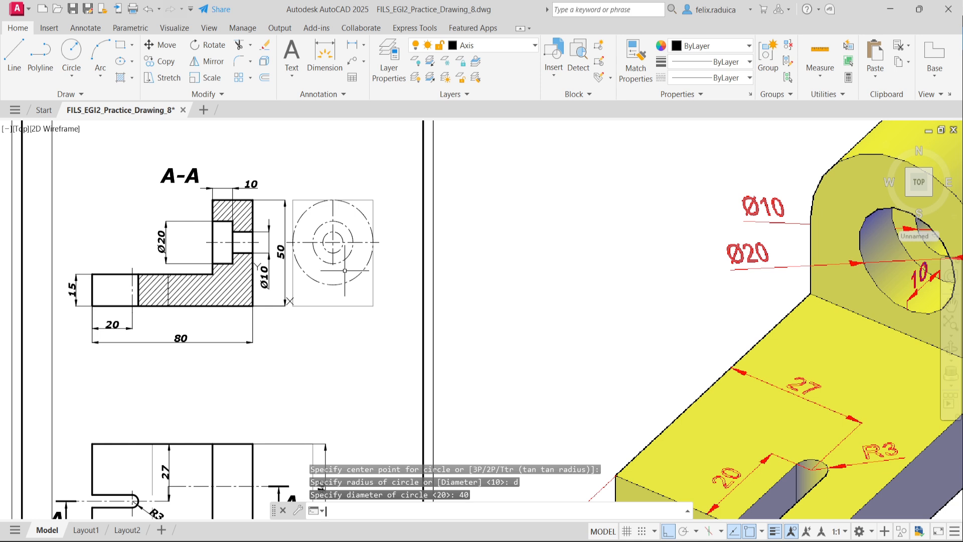
Move the three concentric circles of the side view to the Thick layer.
{"action": "left_click", "coordinate": [361, 291]}
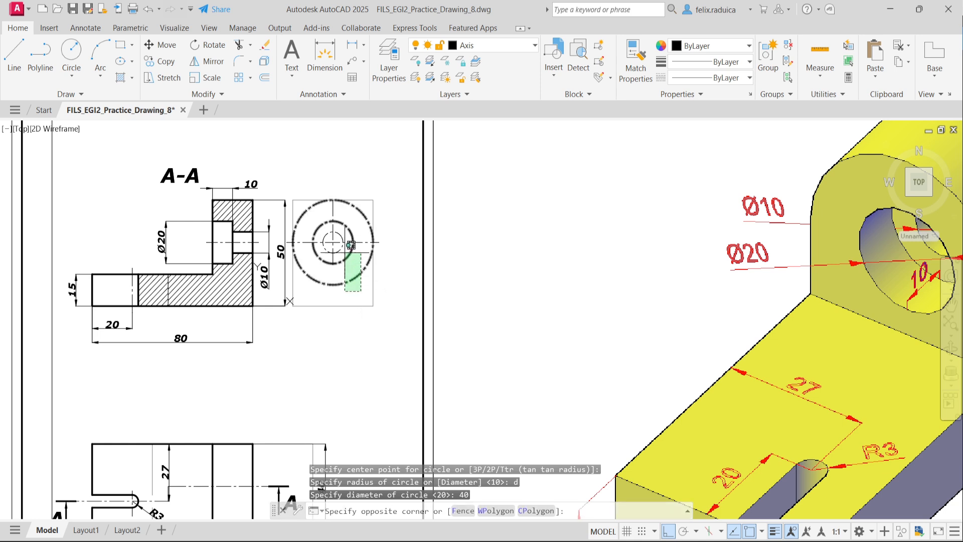
{"action": "left_click", "coordinate": [317, 232]}
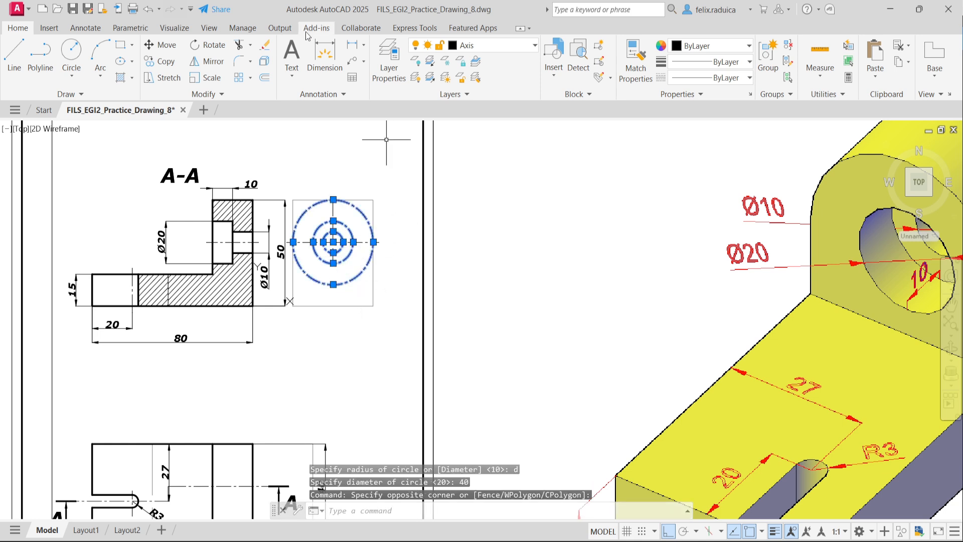
{"action": "left_click", "coordinate": [514, 46]}
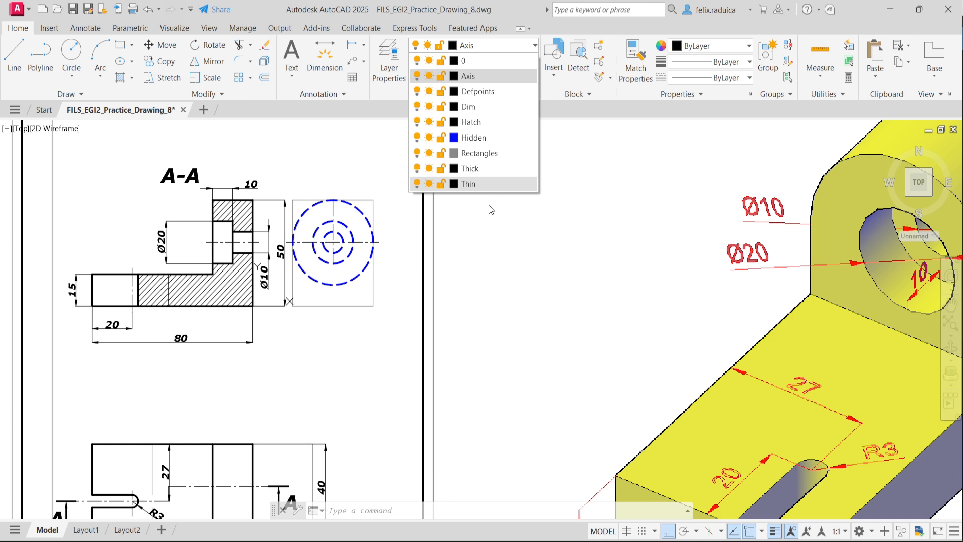
{"action": "left_click", "coordinate": [503, 171]}
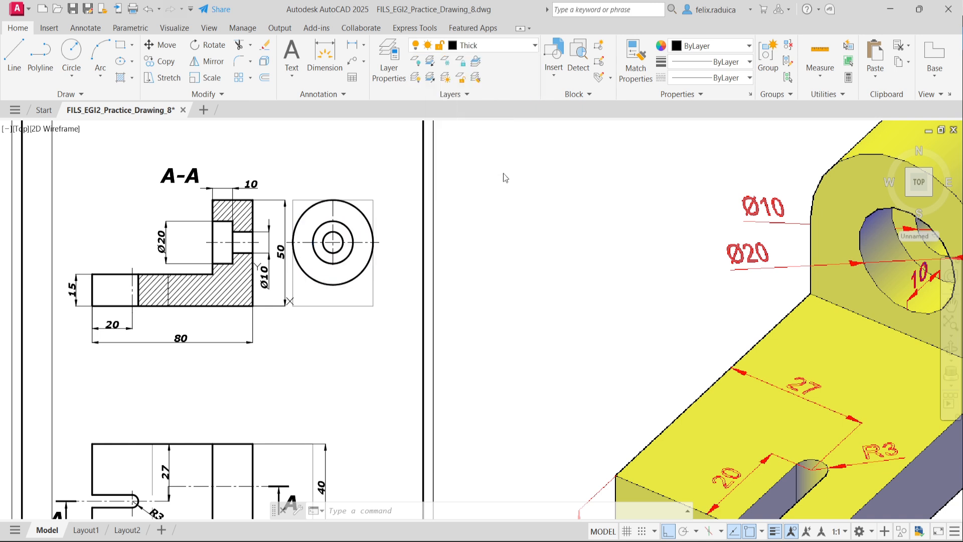
{"action": "key", "text": "Escape"}
{"action": "left_click", "coordinate": [245, 294]}
{"action": "key", "text": "Escape"}
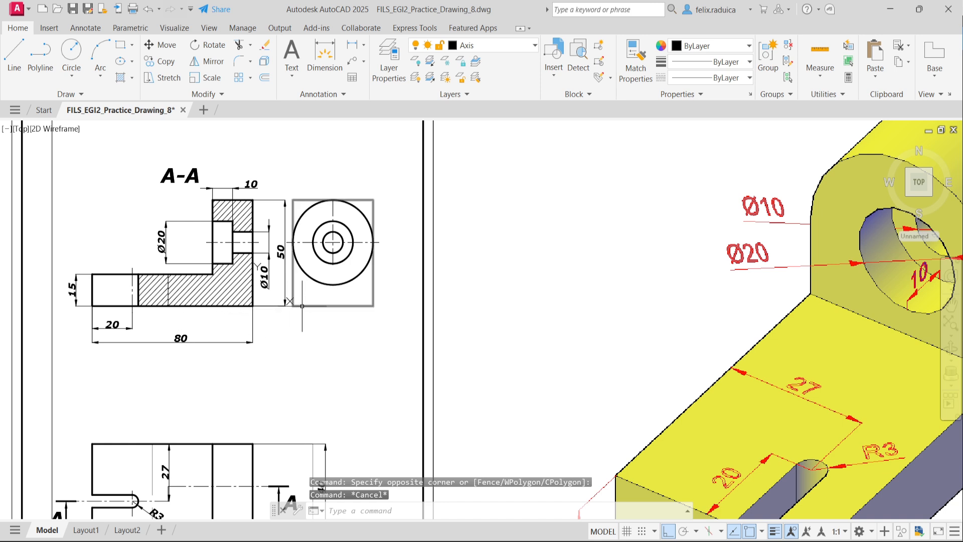
Trim away the lower half of the 40-diameter circle below the horizontal axis.
{"action": "type", "text": "tr"}
{"action": "key", "text": "Return"}
{"action": "mouse_move", "coordinate": [336, 280]}
{"action": "left_mouse_down"}
{"action": "mouse_move", "coordinate": [334, 289]}
{"action": "mouse_move", "coordinate": [332, 275]}
{"action": "left_mouse_up"}
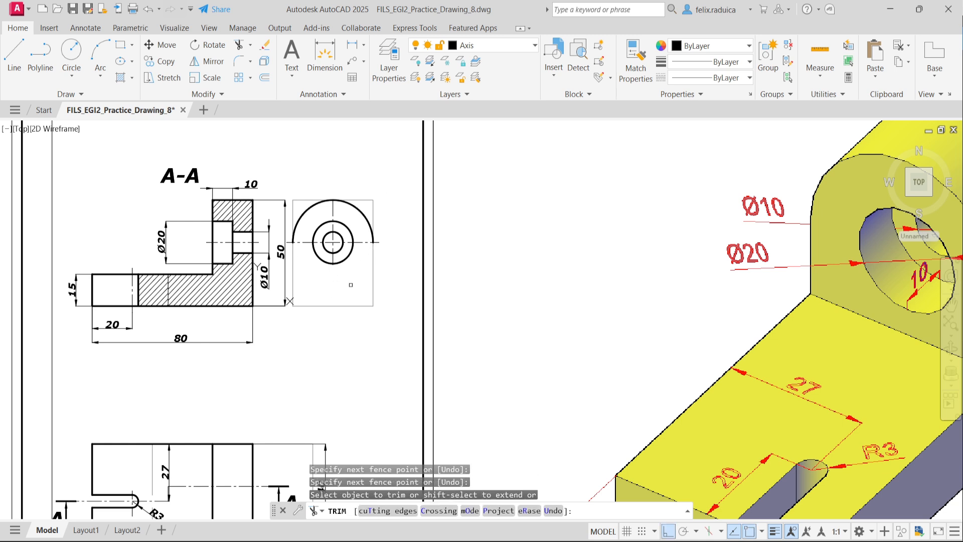
{"action": "key", "text": "Return"}
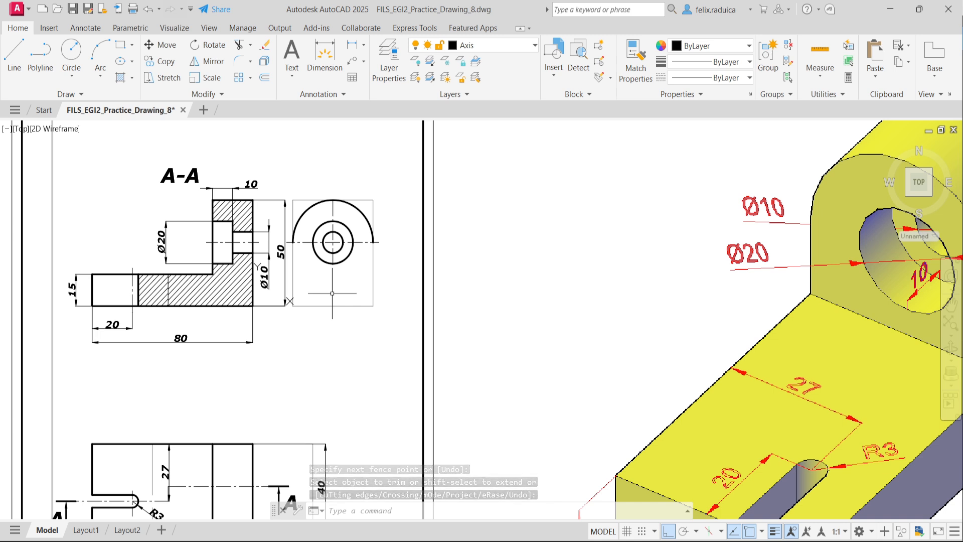
{"action": "type", "text": "l"}
{"action": "key", "text": "Return"}
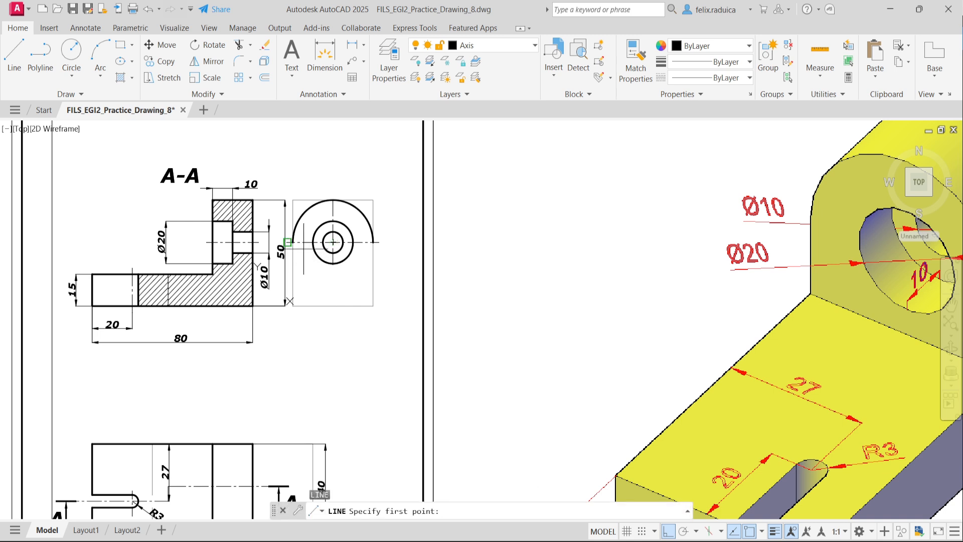
{"action": "left_click", "coordinate": [293, 304]}
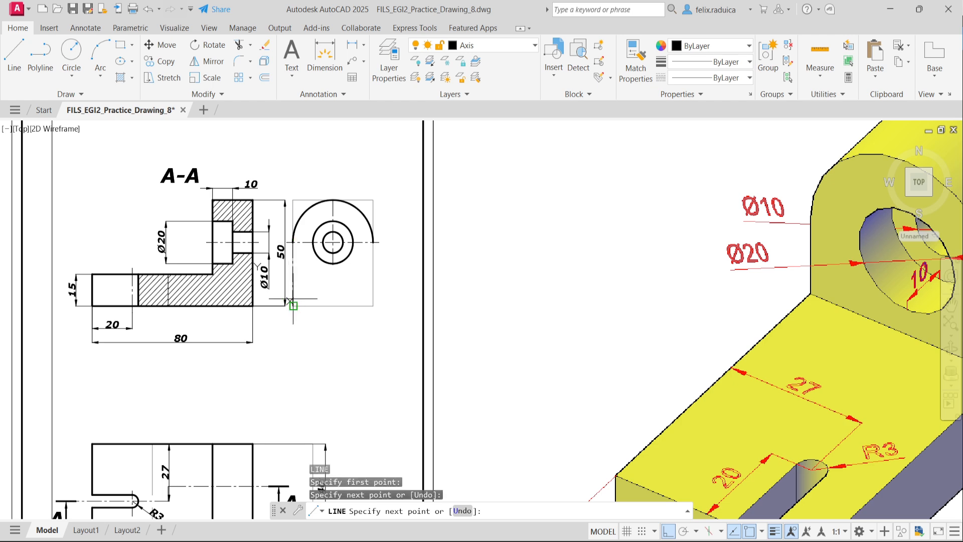
{"action": "key", "text": "ctrl+z"}
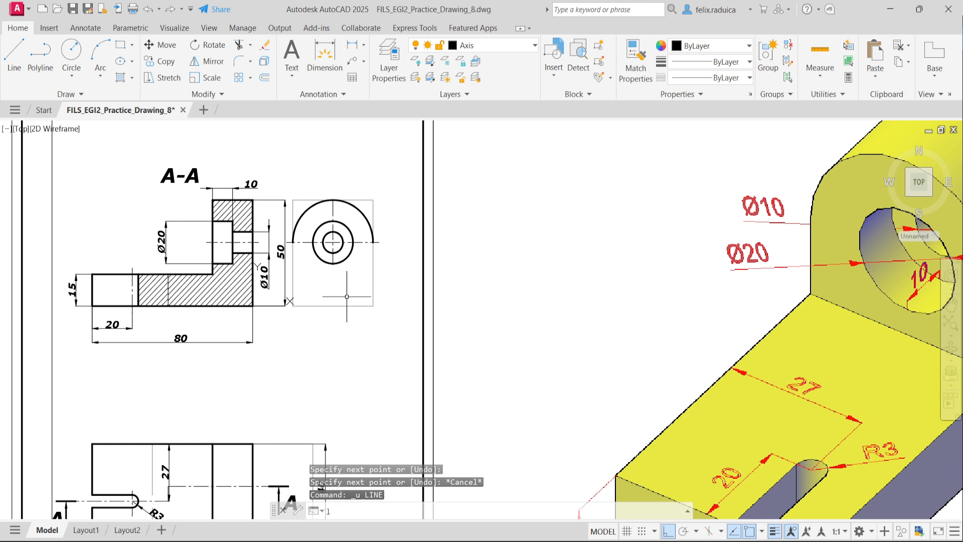
Make the Thick layer current in the layer manager.
{"action": "type", "text": "LA"}
{"action": "key", "text": "Return"}
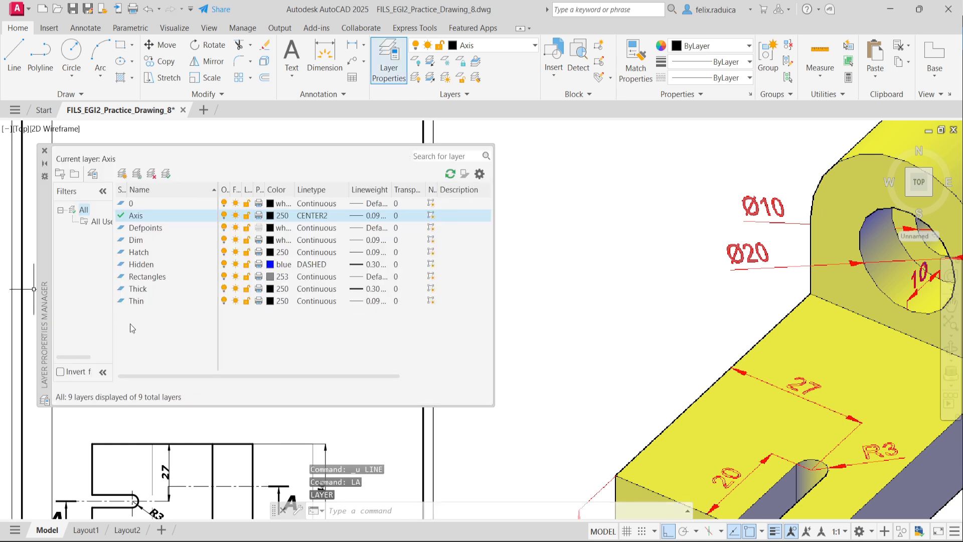
{"action": "double_click", "coordinate": [140, 290]}
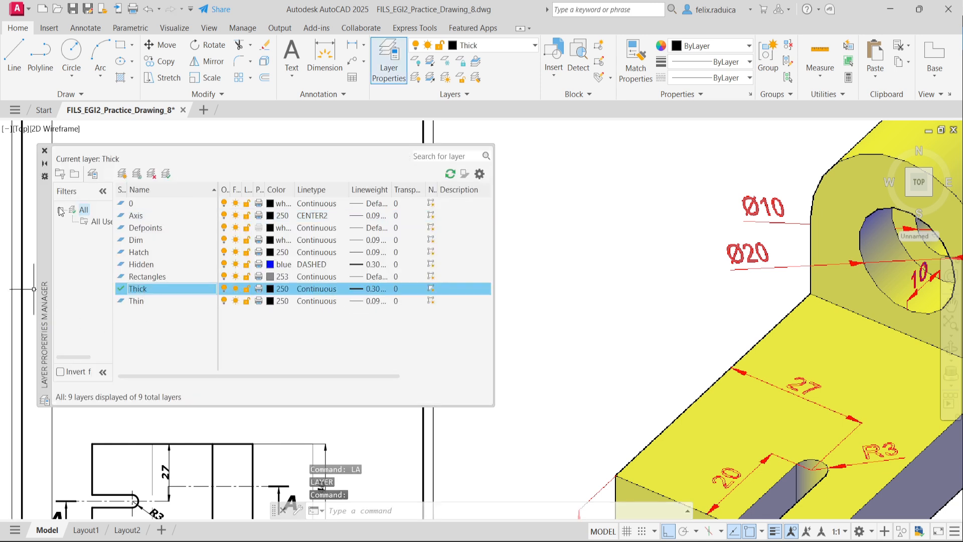
Draw the side view's straight left, bottom and right outline edges along the rectangle, connecting both ends of the upper arc.
{"action": "left_click", "coordinate": [45, 151]}
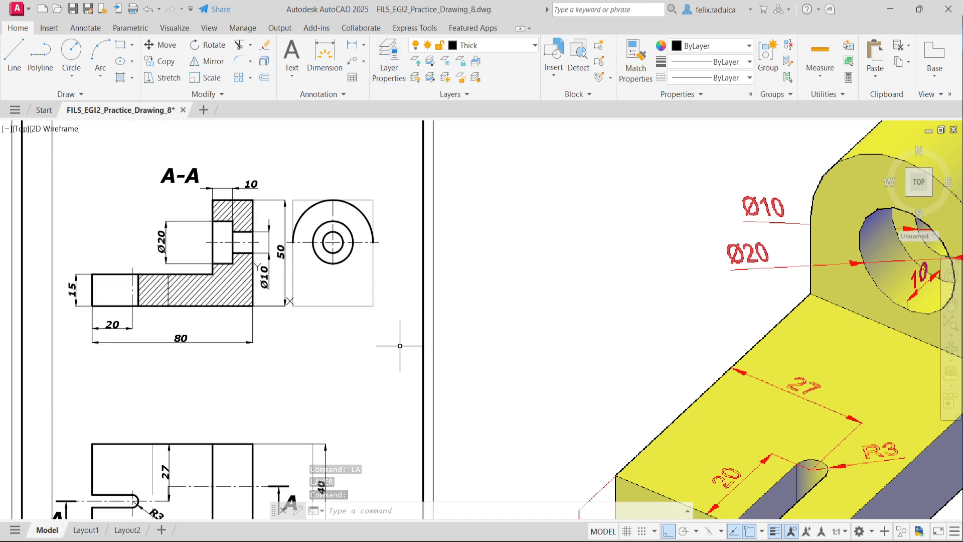
{"action": "type", "text": "l"}
{"action": "key", "text": "Return"}
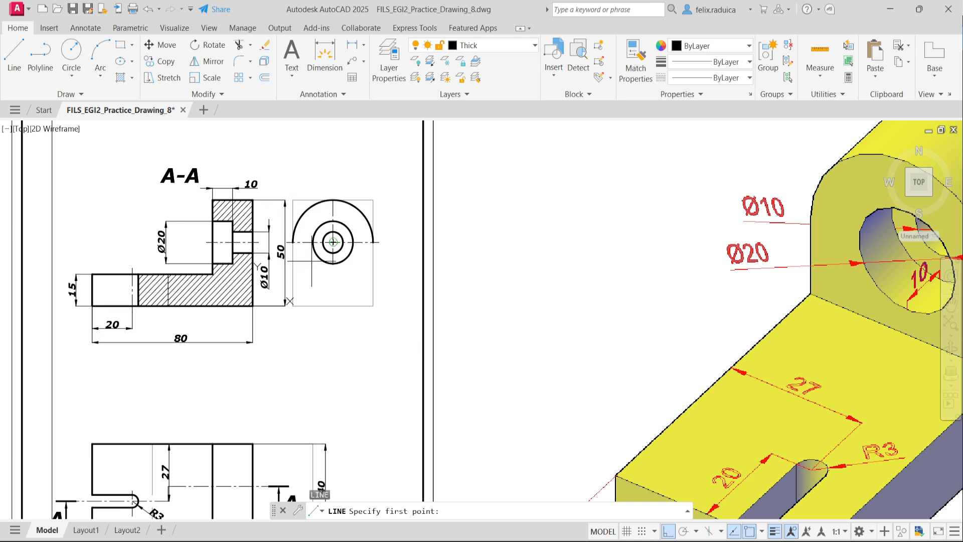
{"action": "left_click", "coordinate": [293, 243]}
{"action": "left_click", "coordinate": [292, 305]}
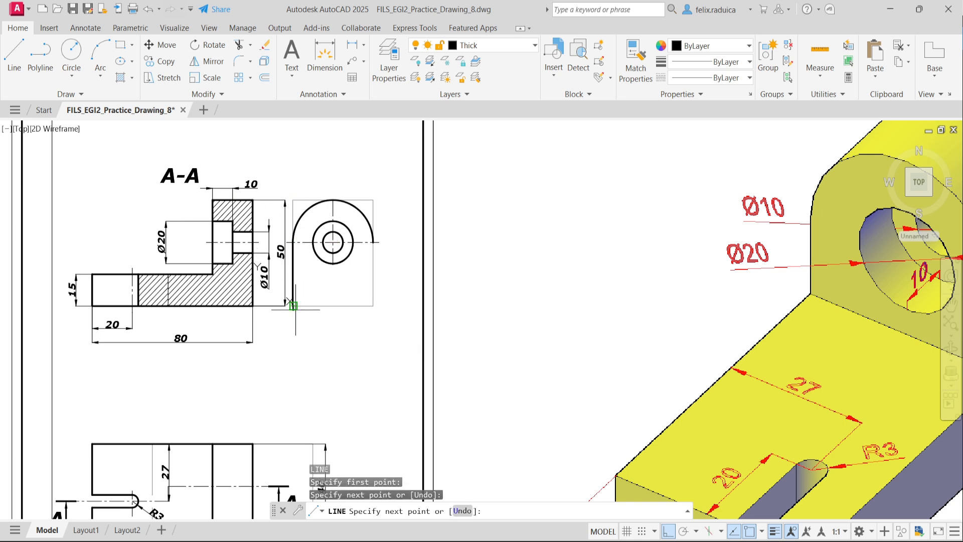
{"action": "left_click", "coordinate": [374, 304]}
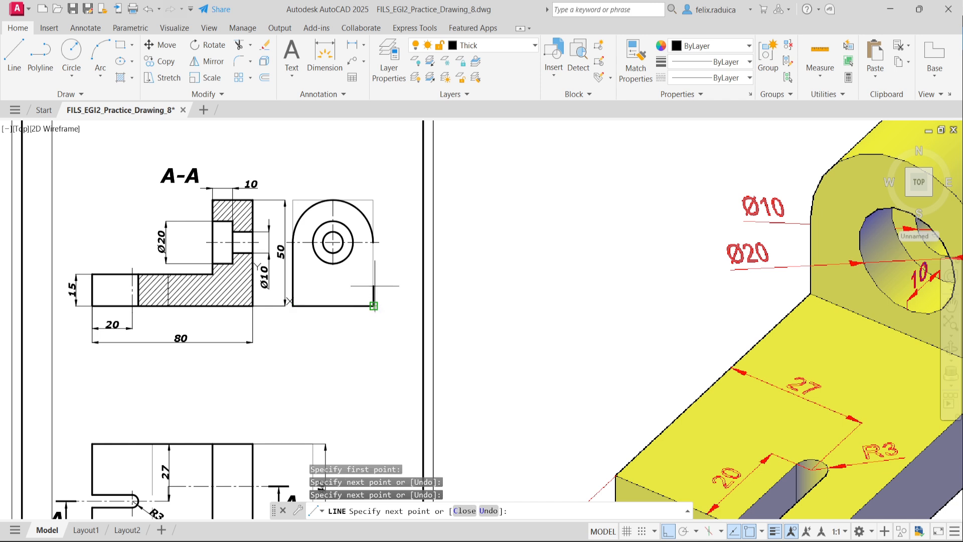
{"action": "left_click", "coordinate": [374, 242]}
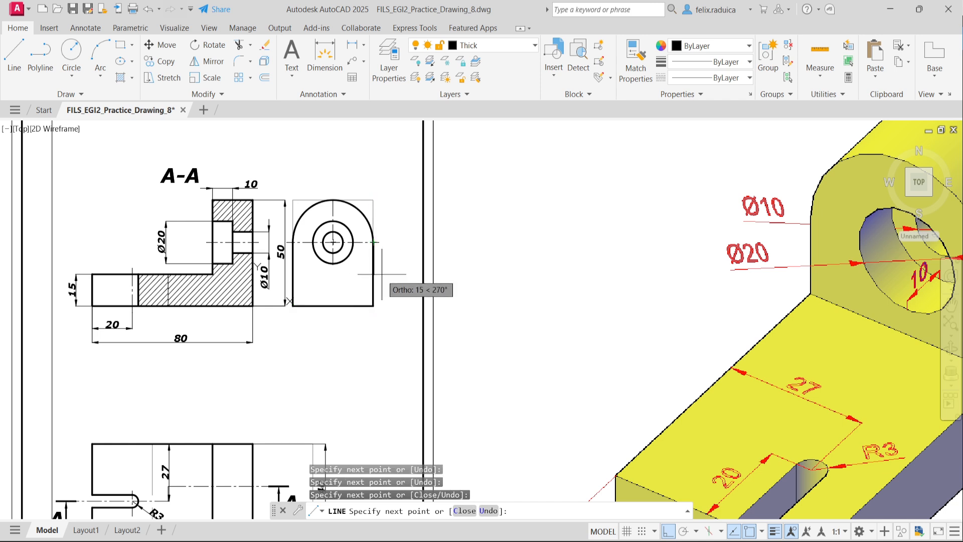
{"action": "key", "text": "Return"}
Extend the lower end of the side view's vertical axis downward by 3.
{"action": "left_click", "coordinate": [333, 248]}
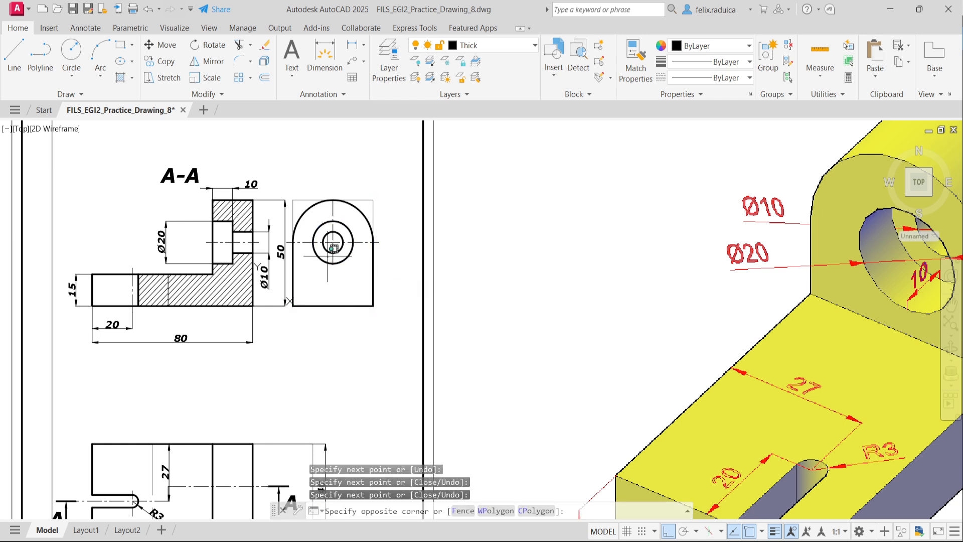
{"action": "left_click", "coordinate": [328, 257]}
{"action": "left_click", "coordinate": [333, 258]}
{"action": "left_click", "coordinate": [333, 265]}
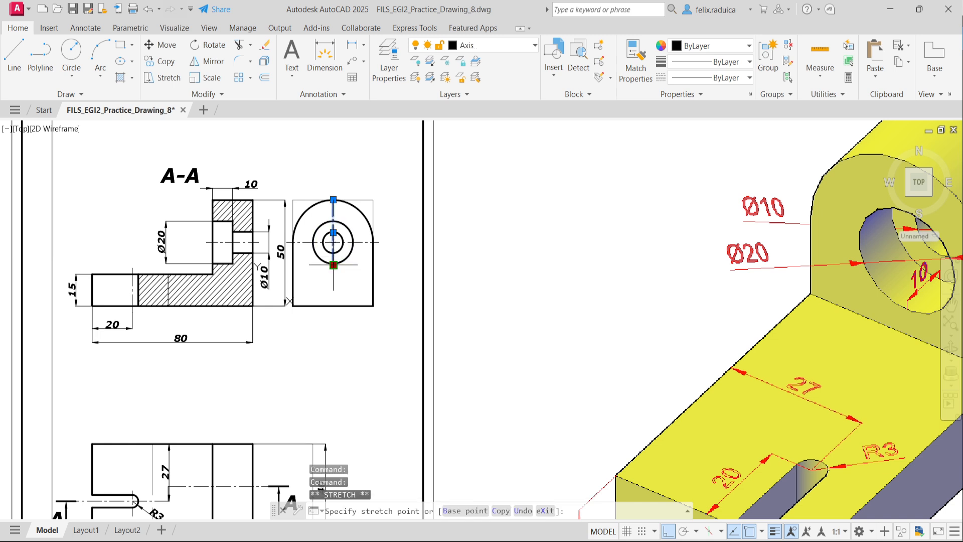
{"action": "type", "text": "3"}
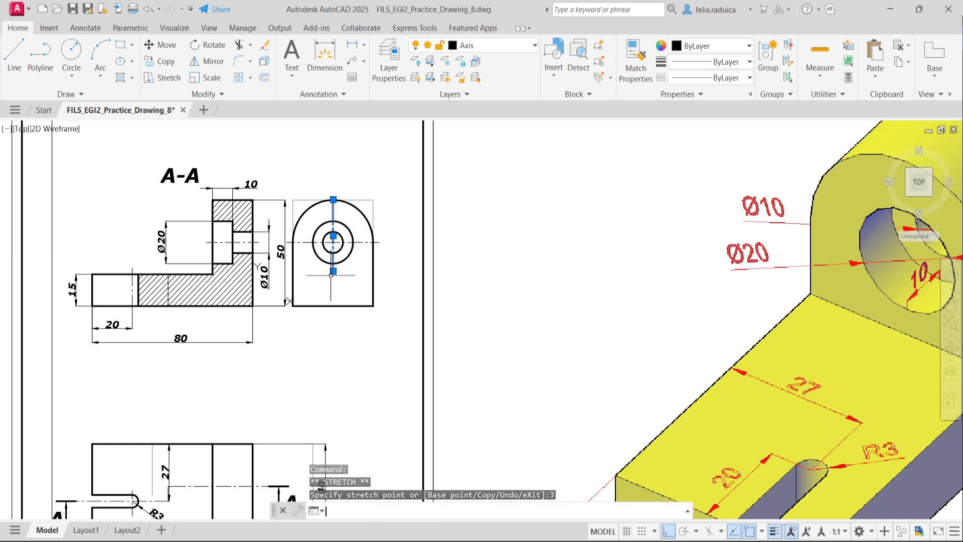
{"action": "key", "text": "Return"}
{"action": "key", "text": "Escape"}
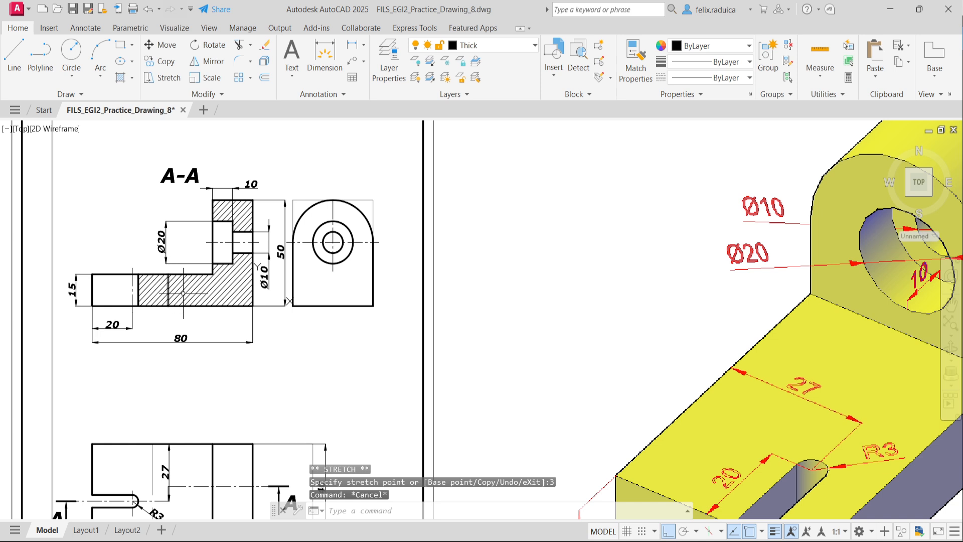
Draw a horizontal projection line from section A-A's inner step corner across and past the side view.
{"action": "mouse_move", "coordinate": [211, 278]}
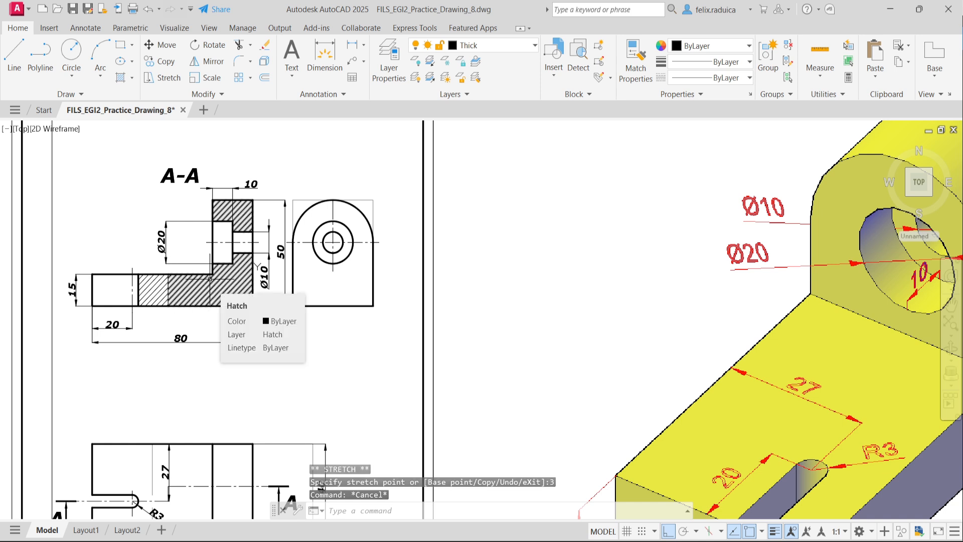
{"action": "type", "text": "l"}
{"action": "key", "text": "Return"}
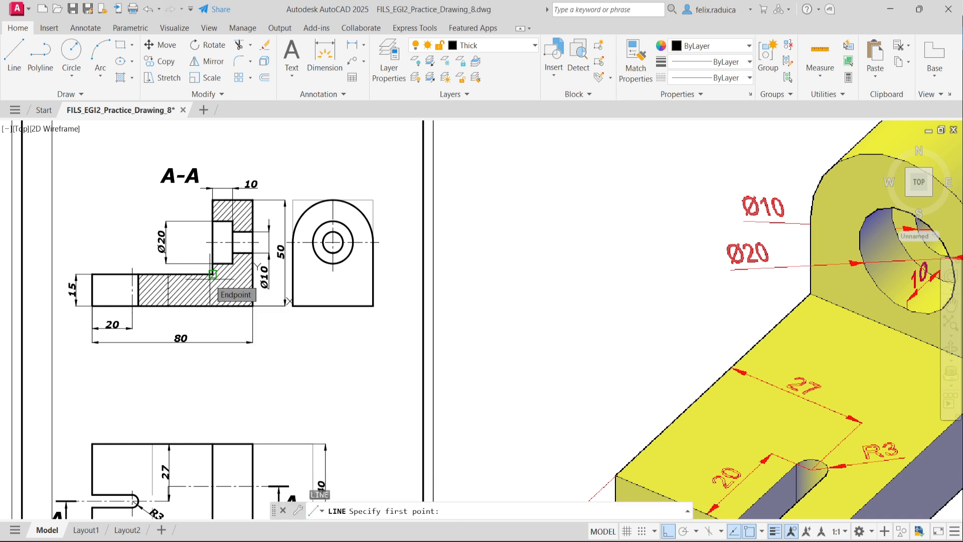
{"action": "left_click", "coordinate": [212, 274]}
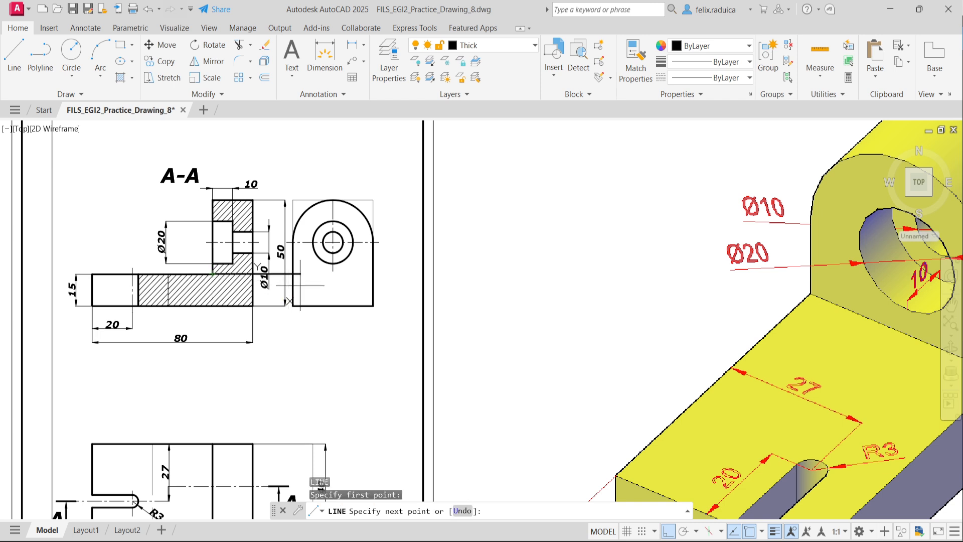
{"action": "left_click", "coordinate": [393, 271]}
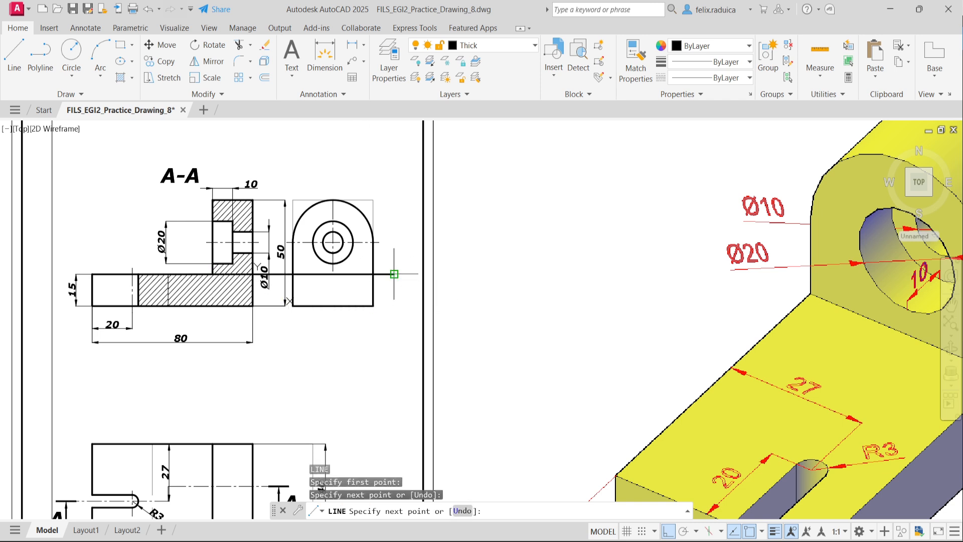
{"action": "key", "text": "Escape"}
Trim the projection line to the side view's outline and delete its leftover segment over section A-A.
{"action": "type", "text": "tr"}
{"action": "key", "text": "Return"}
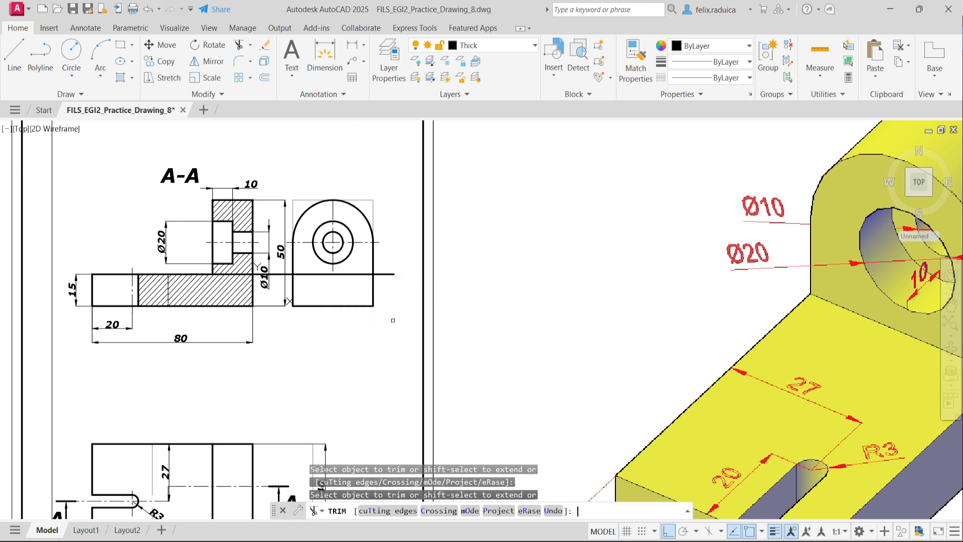
{"action": "left_click", "coordinate": [386, 275]}
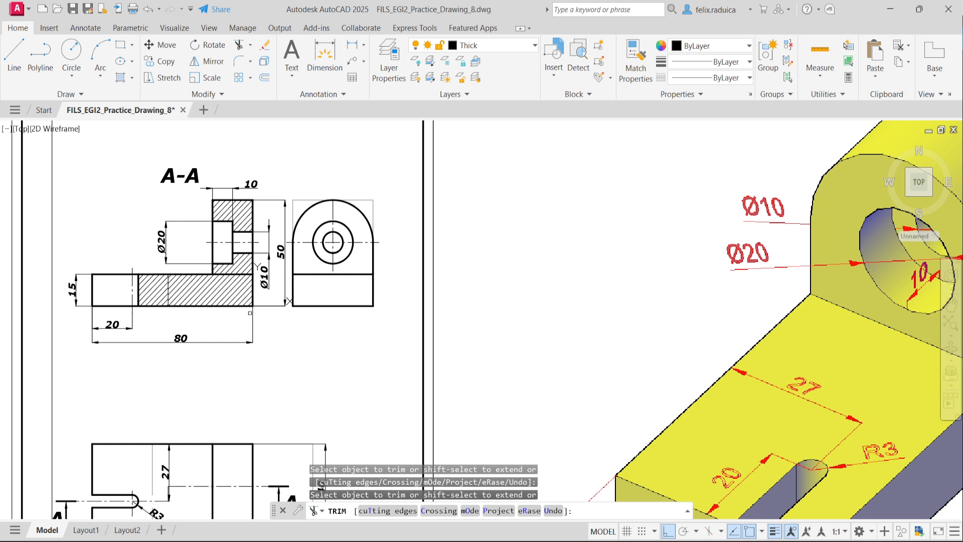
{"action": "key", "text": "Escape"}
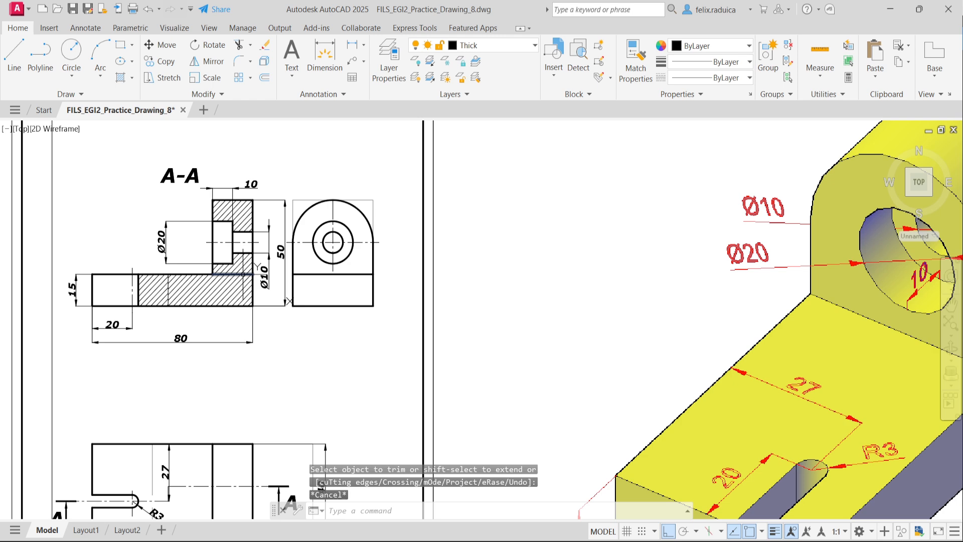
{"action": "left_click", "coordinate": [243, 274]}
{"action": "key", "text": "Delete"}
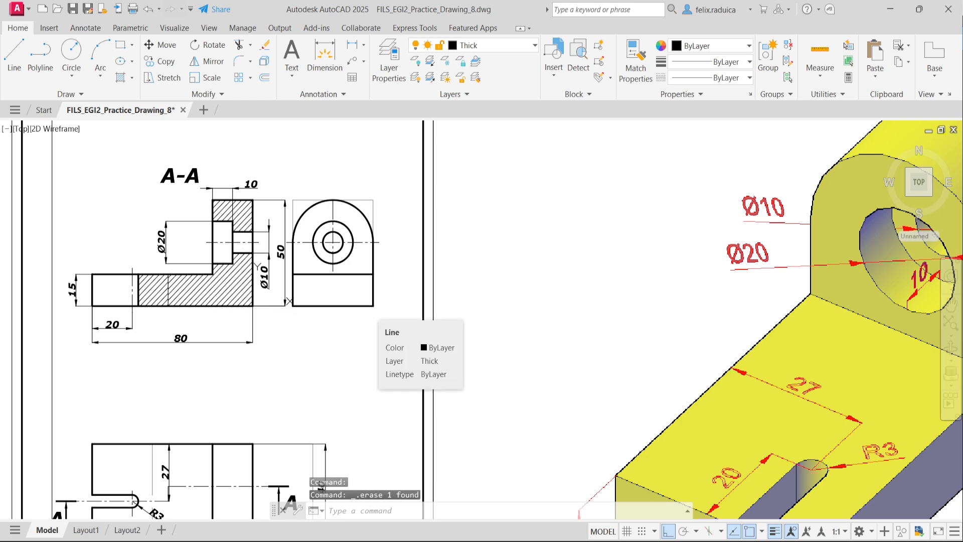
{"action": "middle_click", "coordinate": [333, 304]}
{"action": "middle_click", "coordinate": [333, 303]}
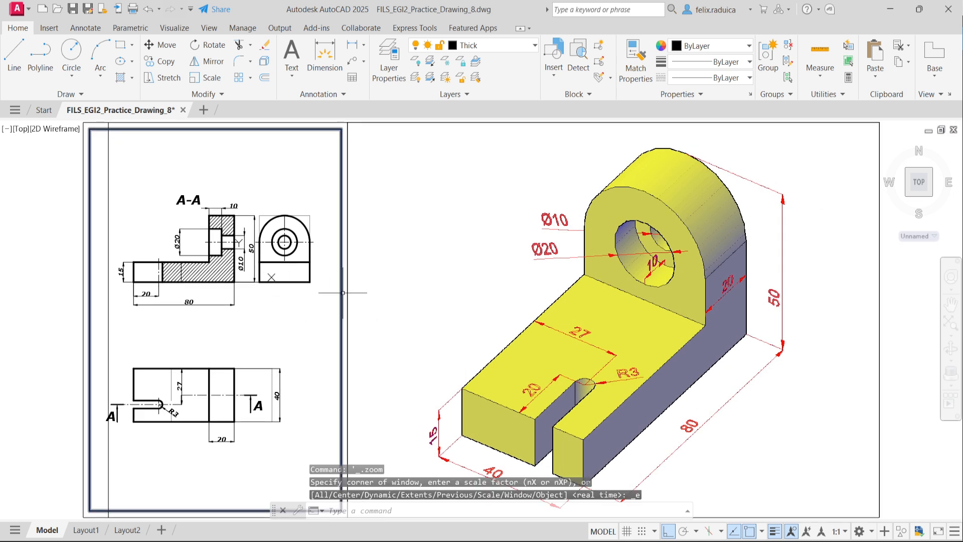
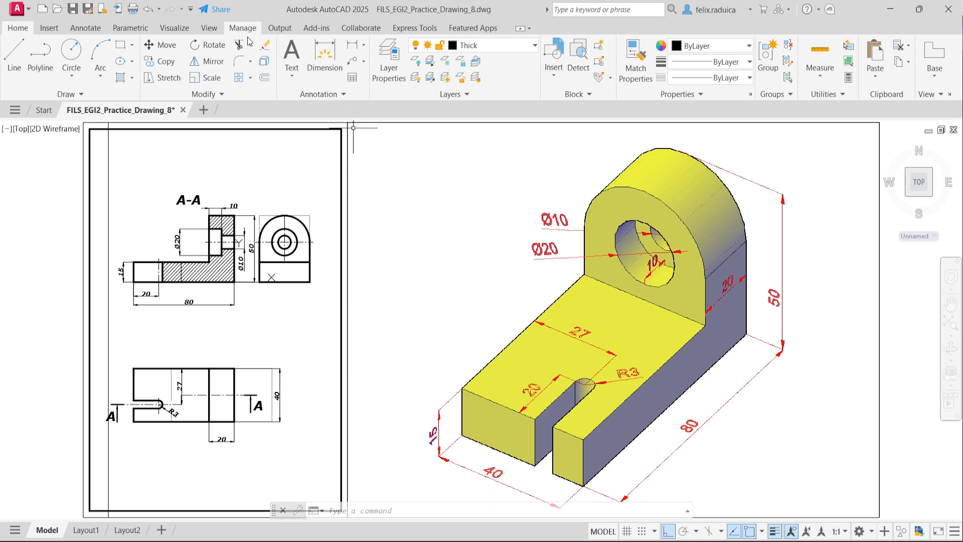
{"action": "scroll", "coordinate": [251, 298], "scroll_direction": "up", "scroll_amount": 2}
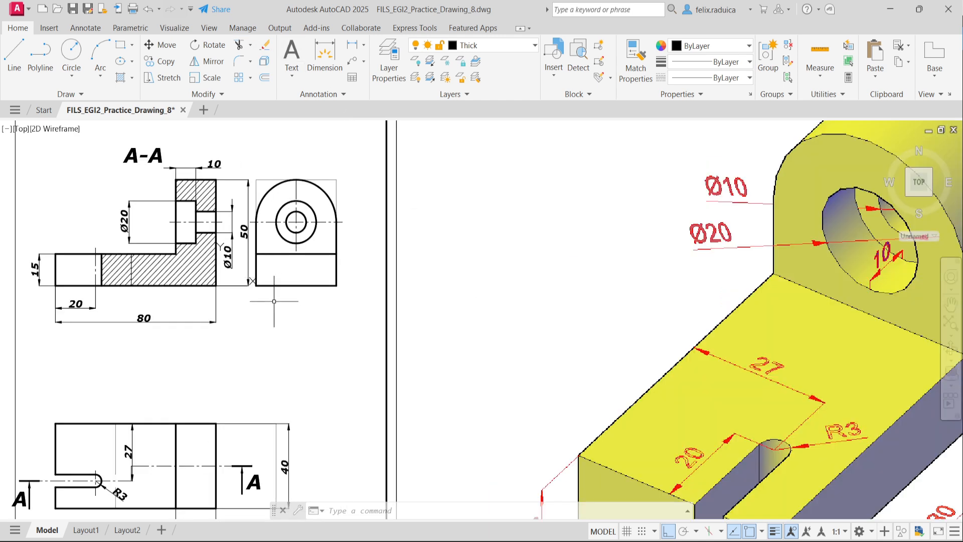
{"action": "scroll", "coordinate": [271, 301], "scroll_direction": "up", "scroll_amount": 2}
{"action": "scroll", "coordinate": [270, 284], "scroll_direction": "down", "scroll_amount": 4}
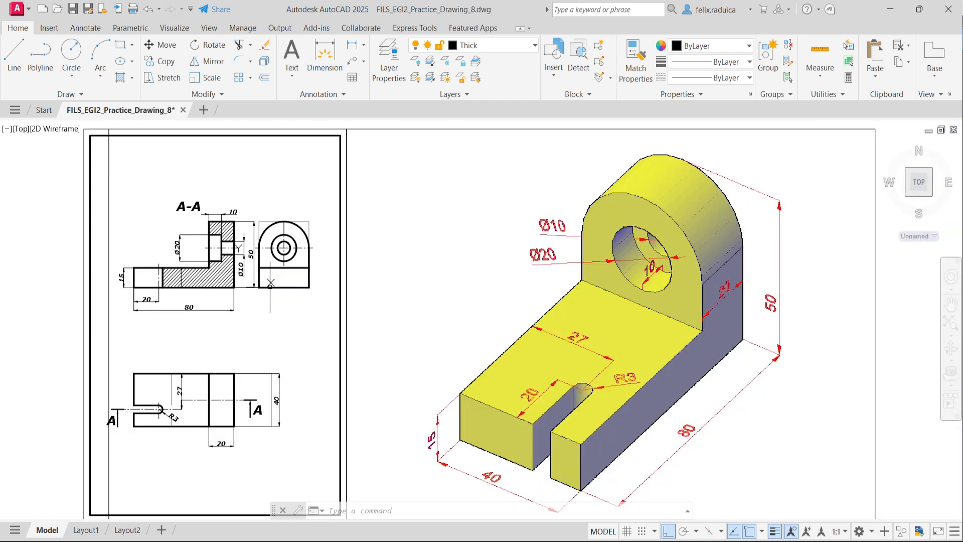
{"action": "scroll", "coordinate": [274, 293], "scroll_direction": "up", "scroll_amount": 2}
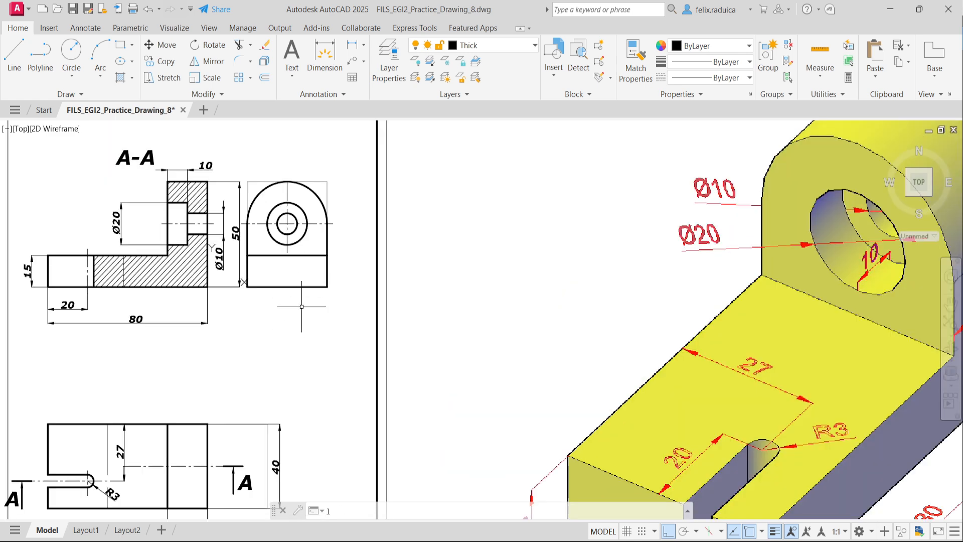
{"action": "type", "text": "l"}
{"action": "key", "text": "Return"}
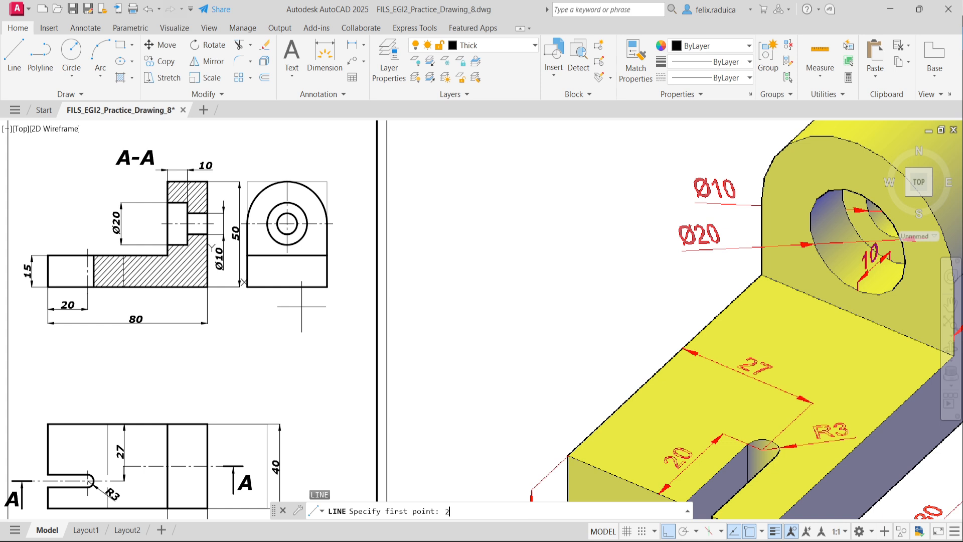
{"action": "type", "text": "27,0"}
{"action": "key", "text": "Return"}
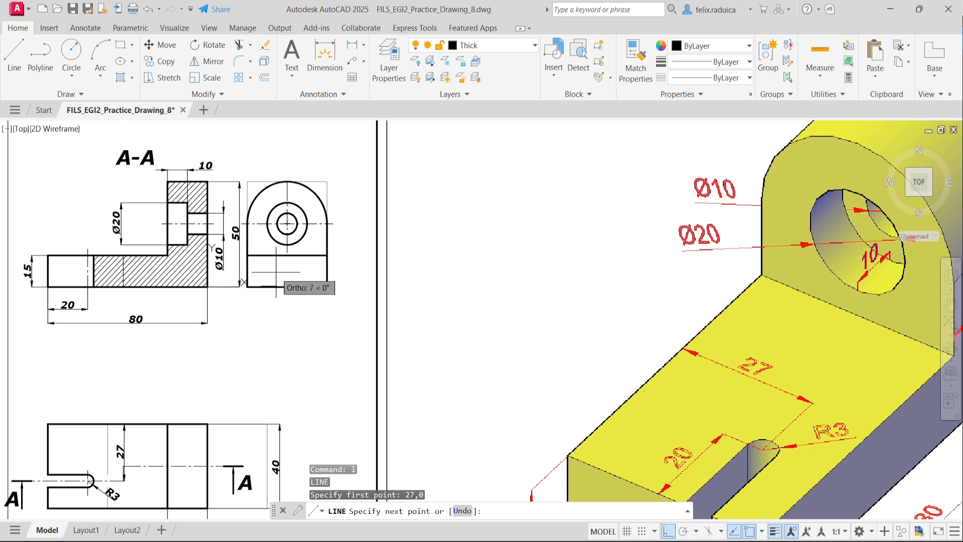
{"action": "key", "text": "Escape"}
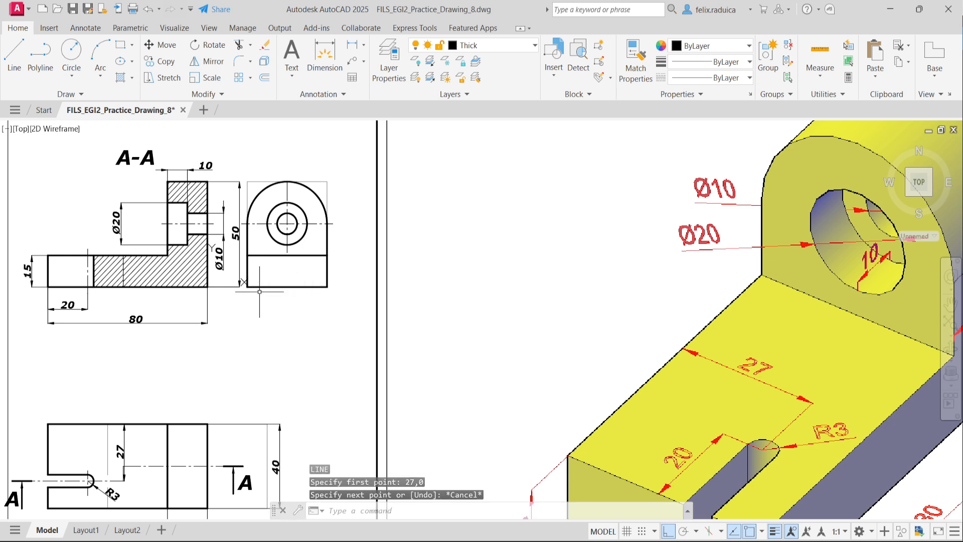
Move the UCS origin to the lower-left corner of the side view.
{"action": "type", "text": "ucs"}
{"action": "key", "text": "Return"}
{"action": "type", "text": "m"}
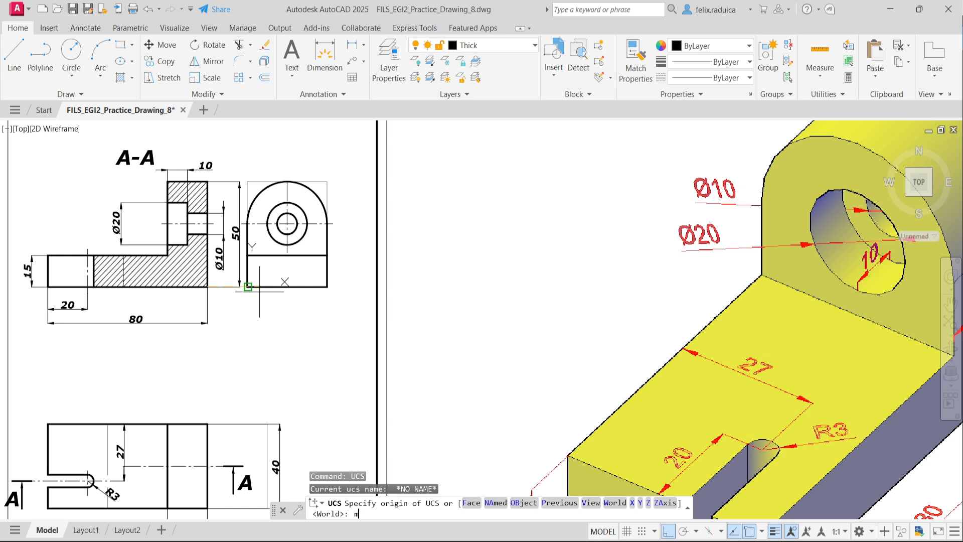
{"action": "key", "text": "Return"}
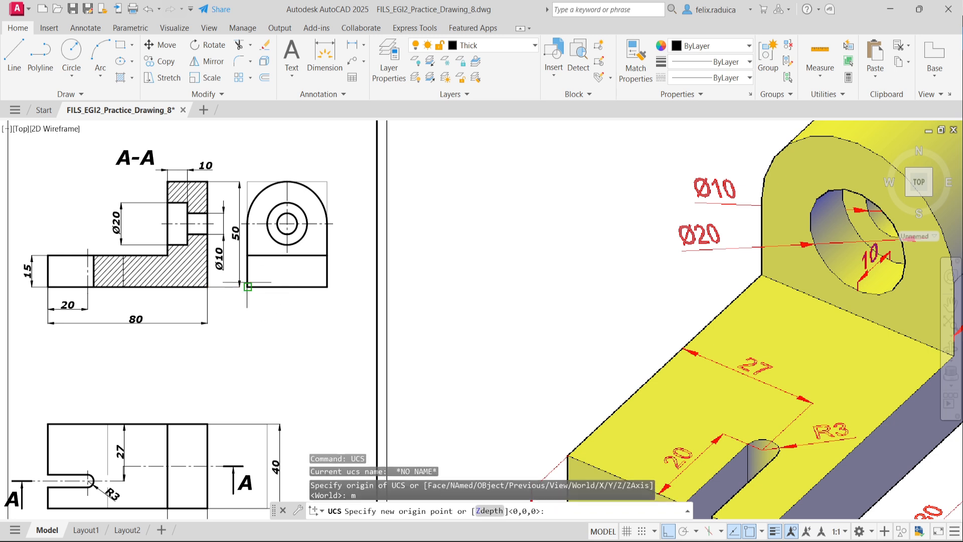
{"action": "left_click", "coordinate": [248, 286]}
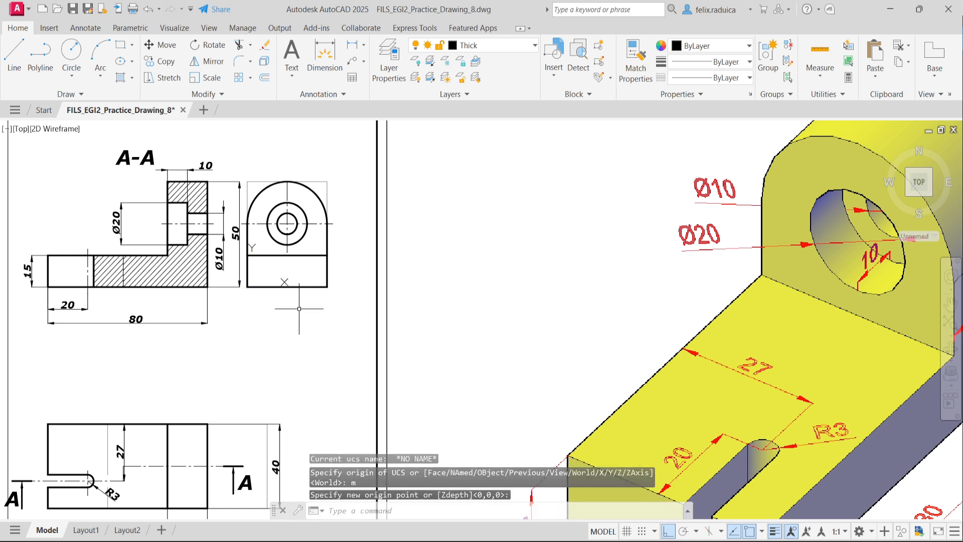
{"action": "key", "text": "Escape"}
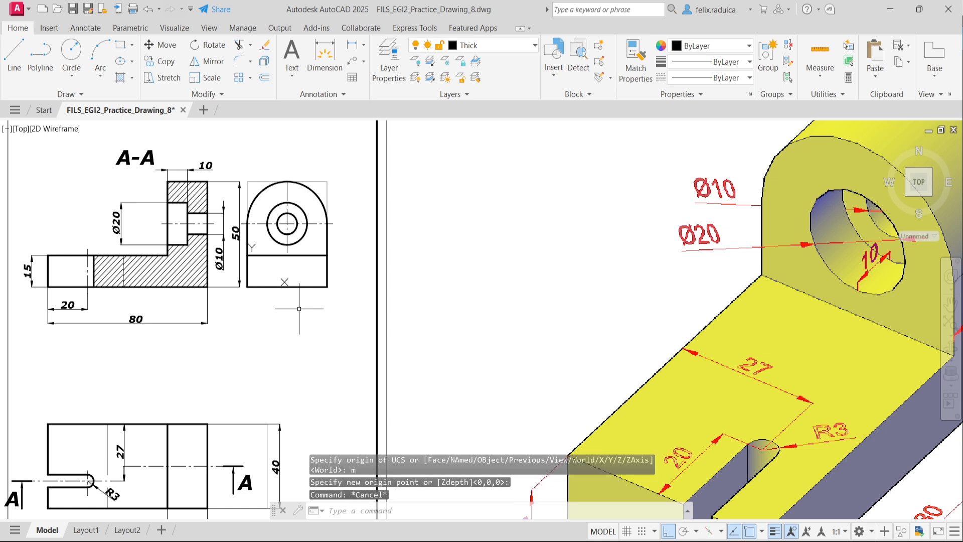
Draw a vertical line in the side view from point 27,0 perpendicular to the horizontal base-top edge.
{"action": "type", "text": "l"}
{"action": "key", "text": "Return"}
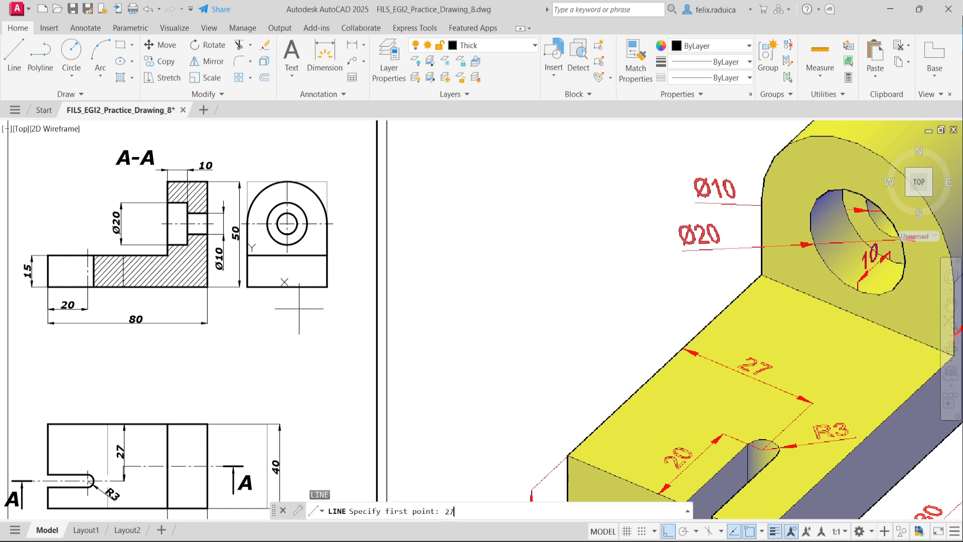
{"action": "type", "text": "27,0"}
{"action": "key", "text": "Return"}
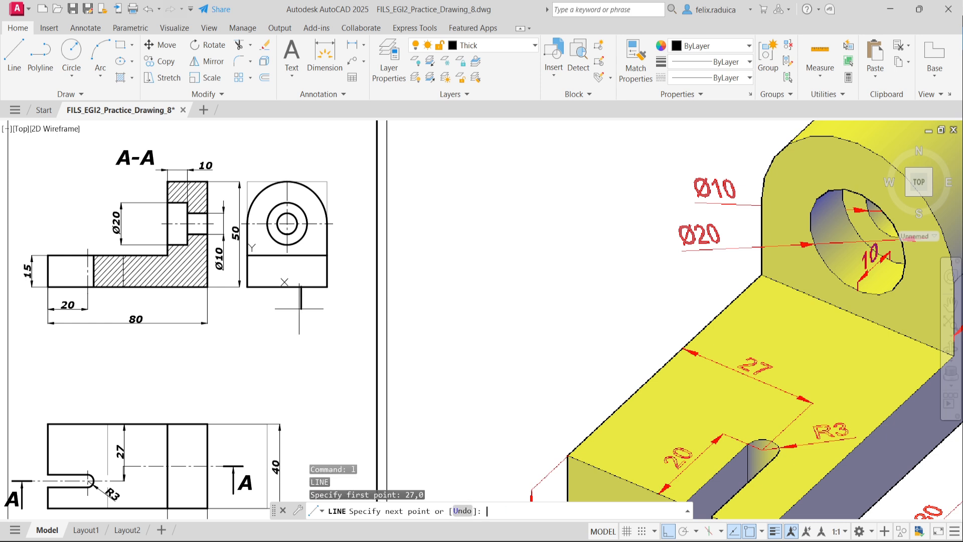
{"action": "type", "text": "perp"}
{"action": "key", "text": "Return"}
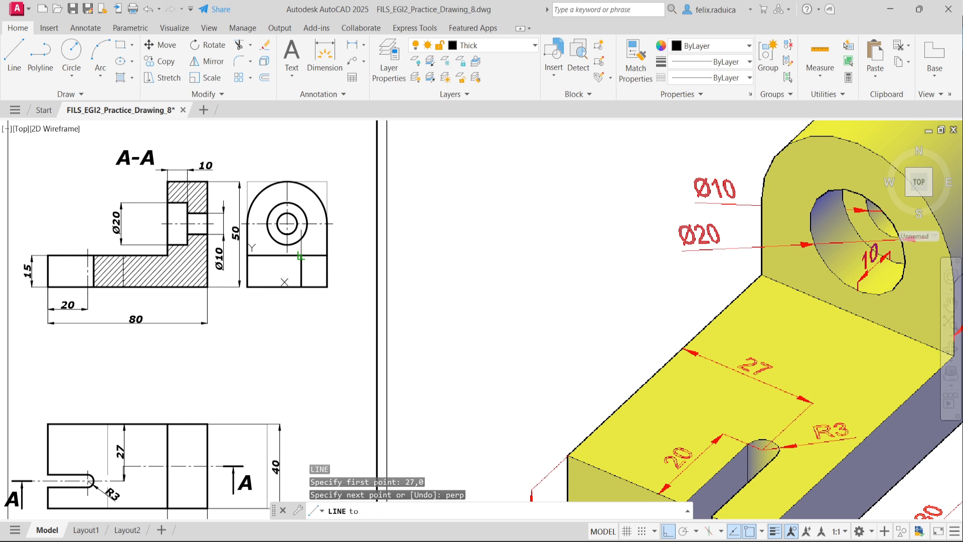
{"action": "left_click", "coordinate": [300, 257]}
{"action": "key", "text": "Return"}
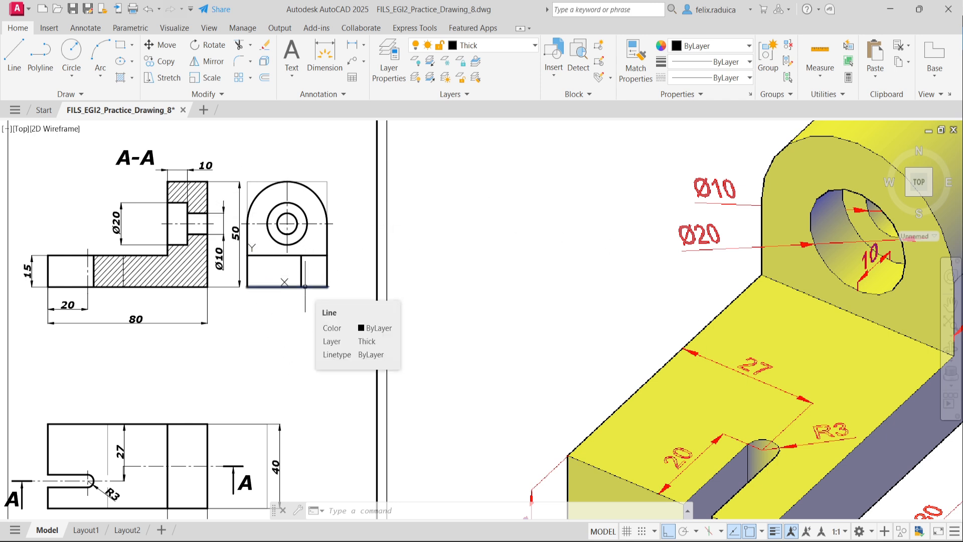
Offset the vertical slot line in the side view's base by 3 to both sides.
{"action": "type", "text": "offset"}
{"action": "key", "text": "Return"}
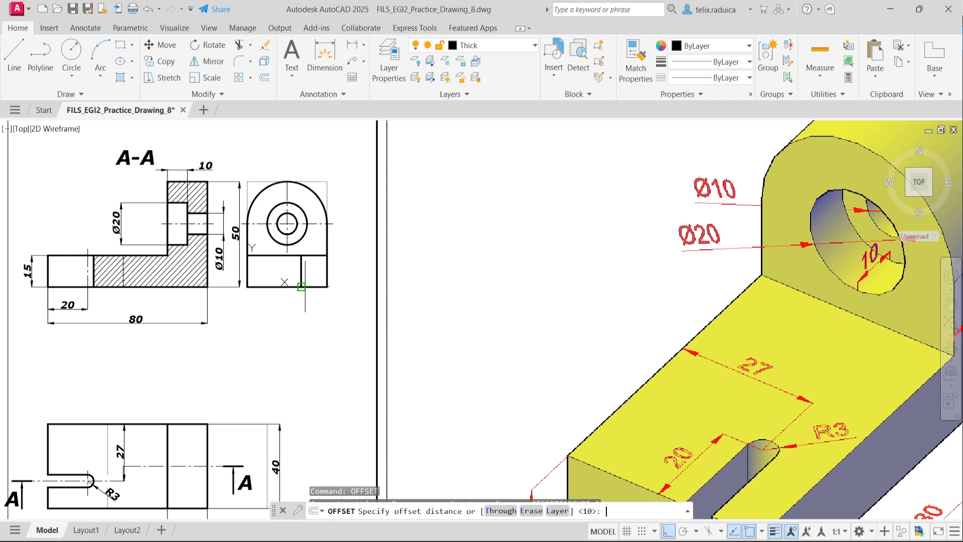
{"action": "type", "text": "3"}
{"action": "key", "text": "Return"}
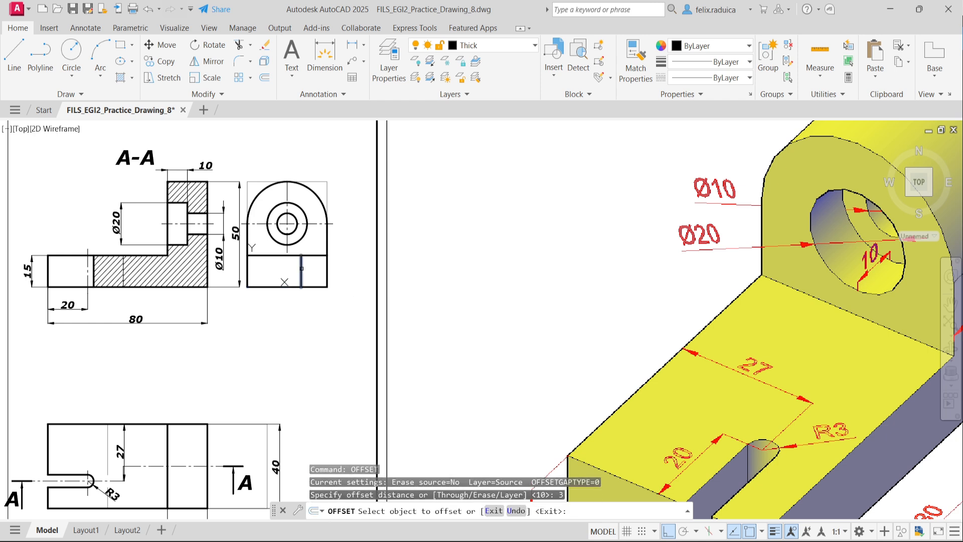
{"action": "left_click", "coordinate": [301, 268]}
{"action": "left_click", "coordinate": [307, 272]}
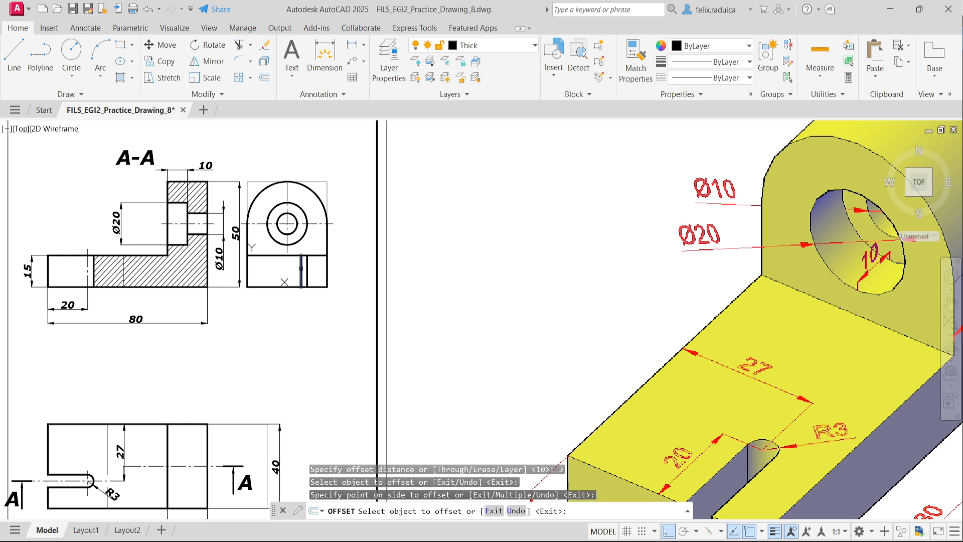
{"action": "left_click", "coordinate": [301, 268]}
{"action": "left_click", "coordinate": [278, 270]}
{"action": "key", "text": "Escape"}
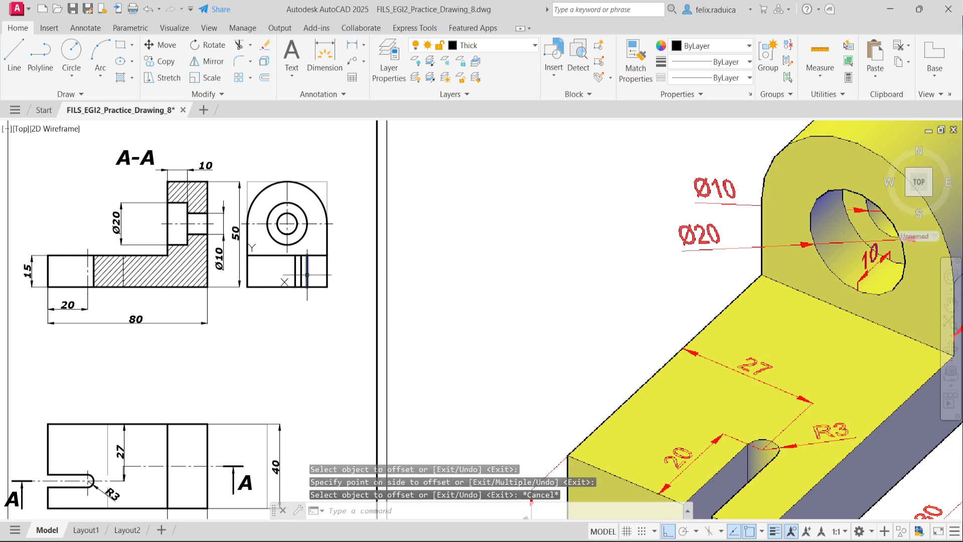
Lengthen the middle slot line in the side view by 3 beyond the base's lower and upper edges.
{"action": "left_click", "coordinate": [301, 270]}
{"action": "left_click", "coordinate": [302, 283]}
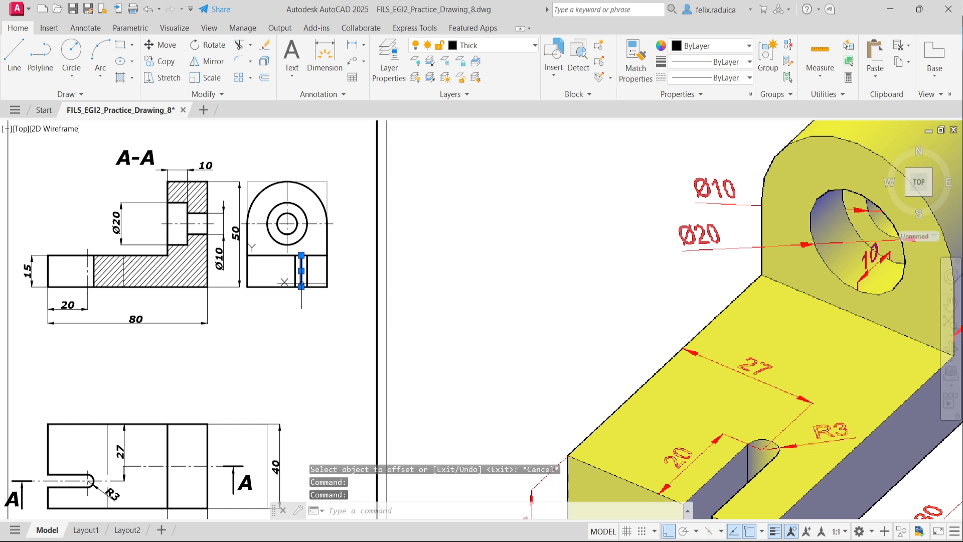
{"action": "key", "text": "Escape"}
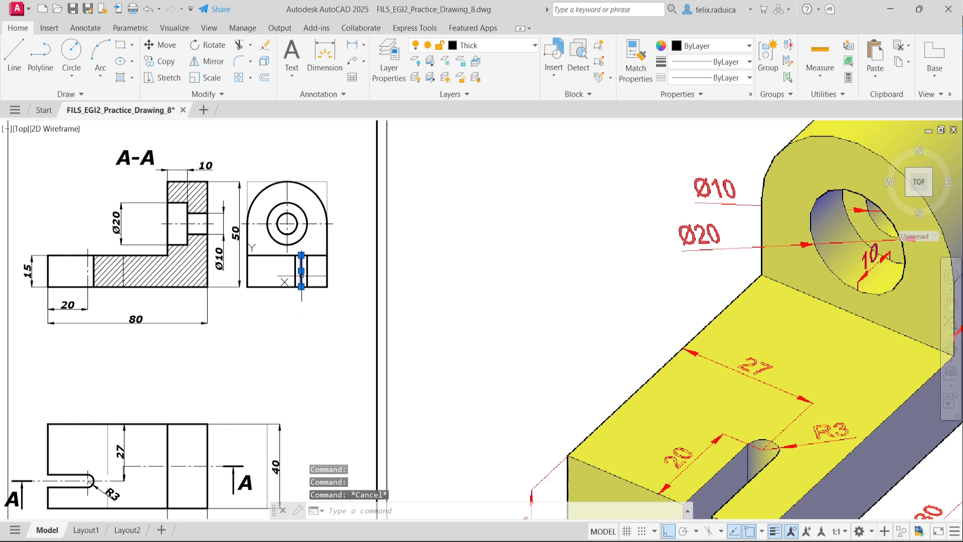
{"action": "left_click", "coordinate": [302, 286]}
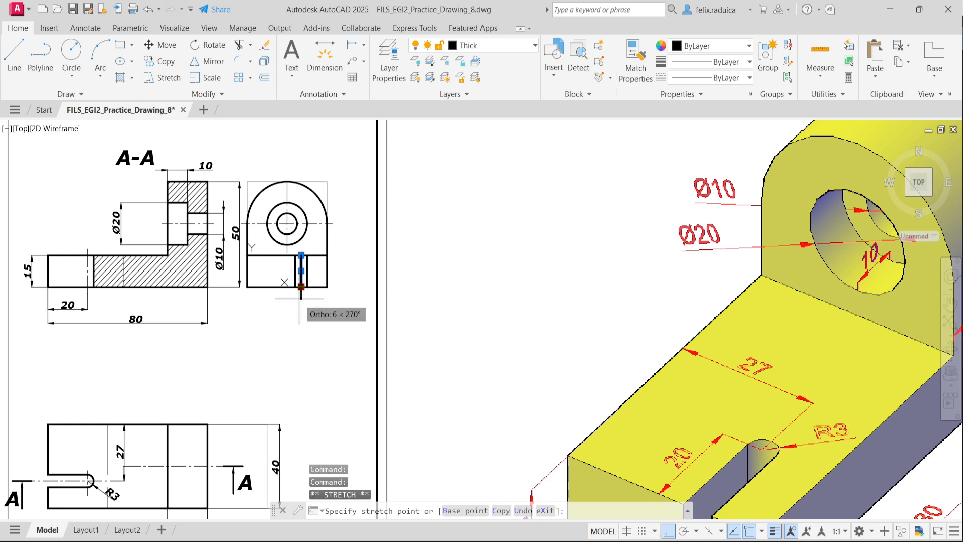
{"action": "type", "text": "3"}
{"action": "key", "text": "Return"}
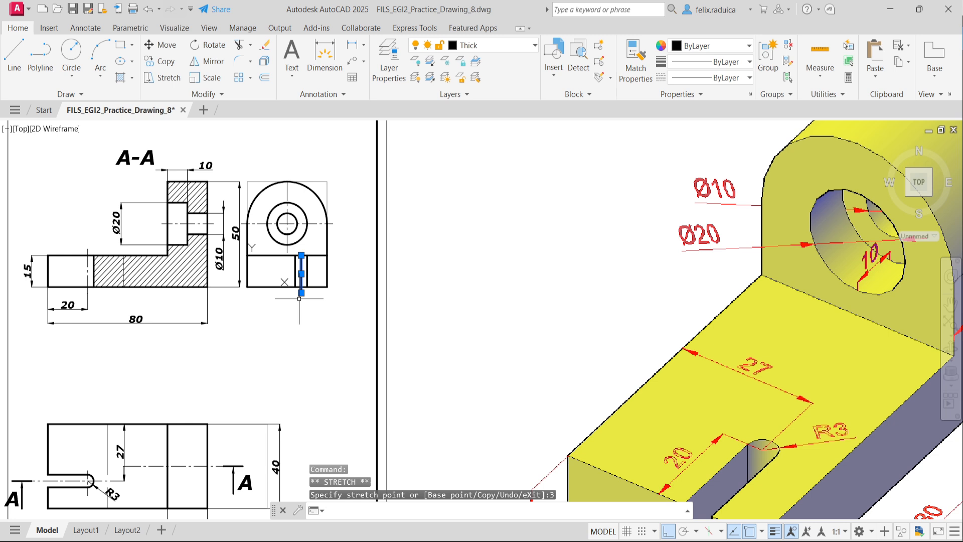
{"action": "left_click", "coordinate": [302, 255]}
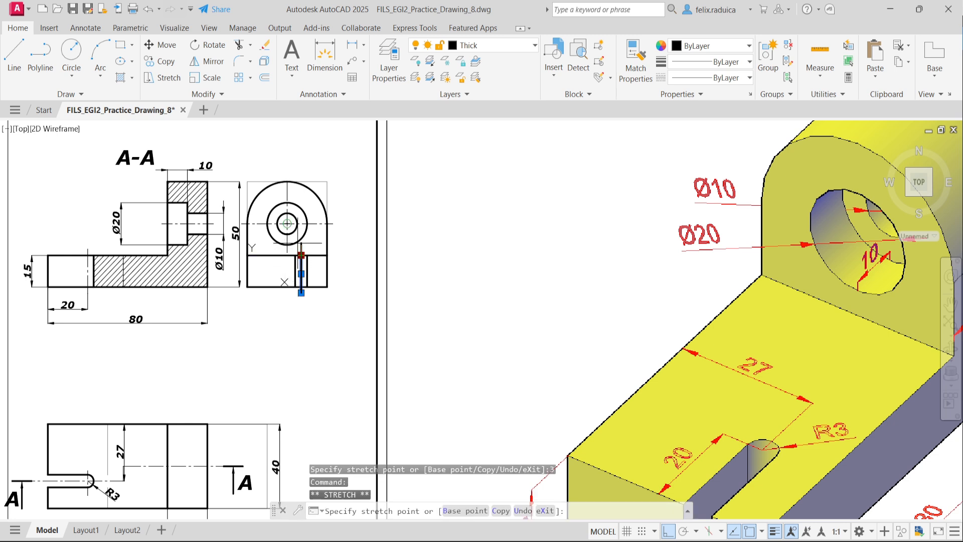
{"action": "key", "text": "Escape"}
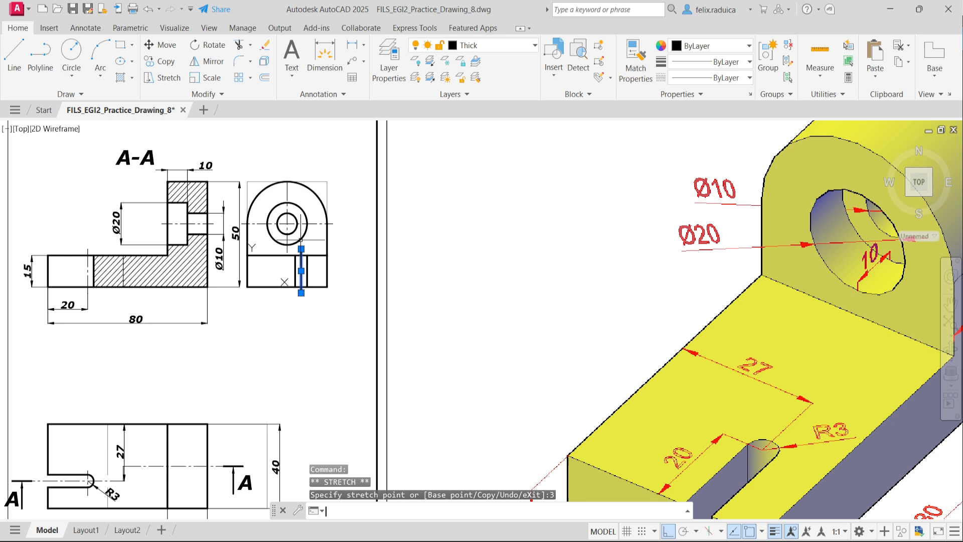
{"action": "key", "text": "Escape"}
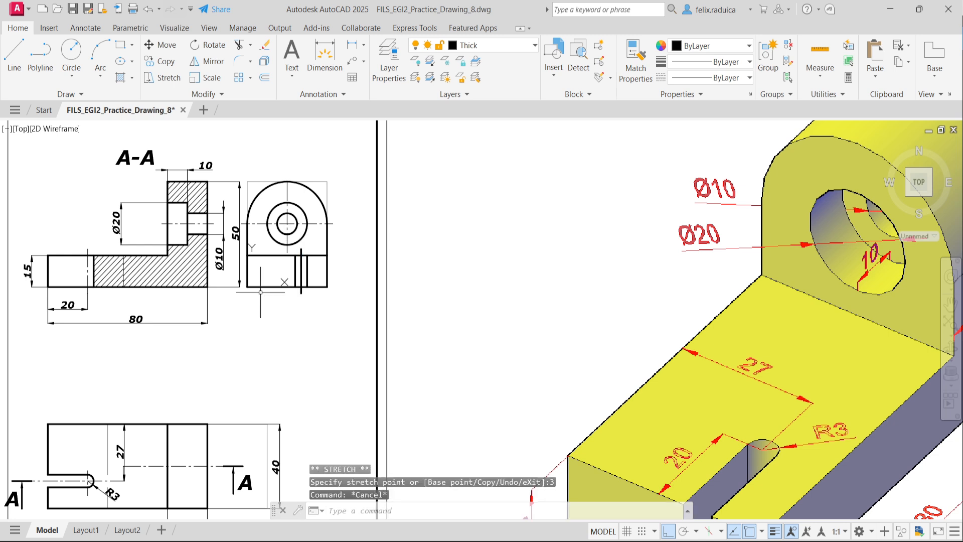
Move the side view's lengthened middle slot line to the Axis layer.
{"action": "left_click", "coordinate": [300, 275]}
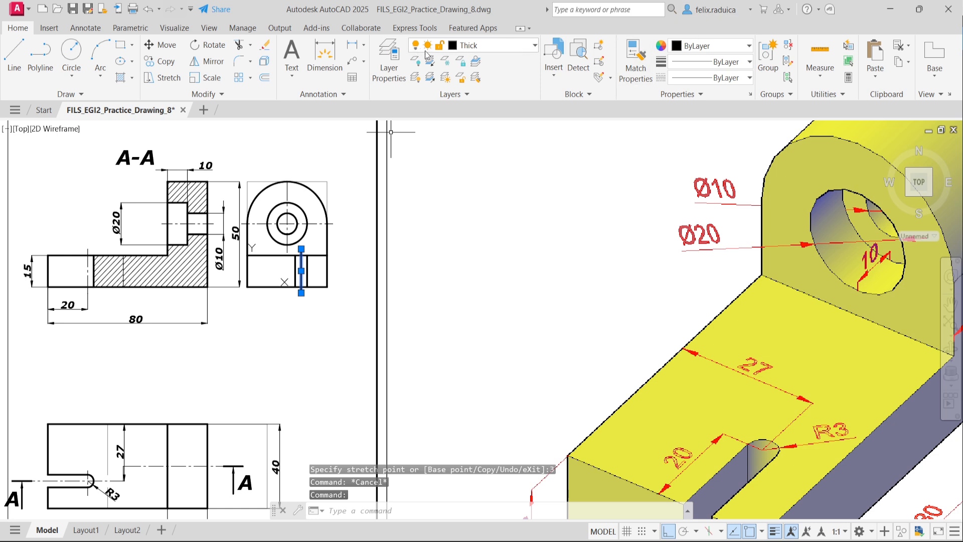
{"action": "left_click", "coordinate": [500, 45]}
{"action": "left_click", "coordinate": [492, 79]}
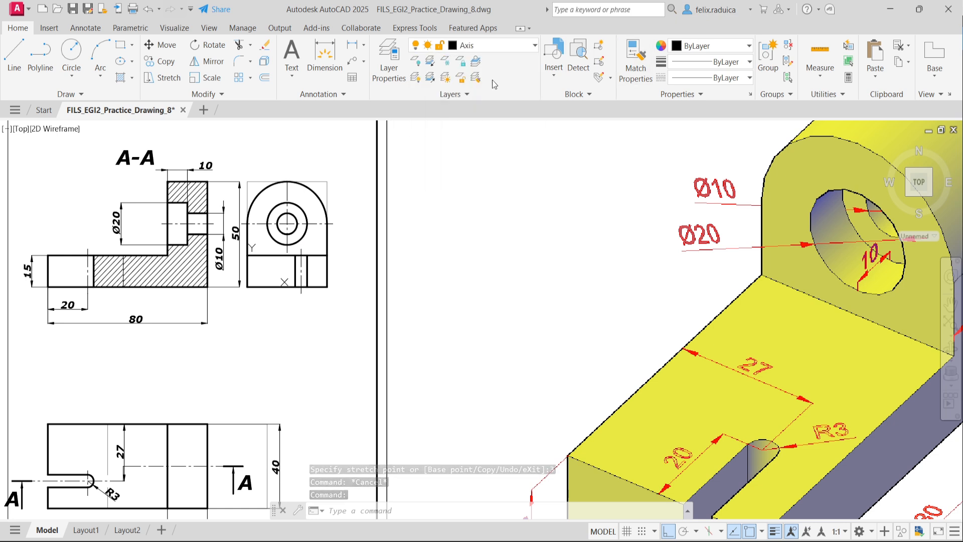
{"action": "key", "text": "Escape"}
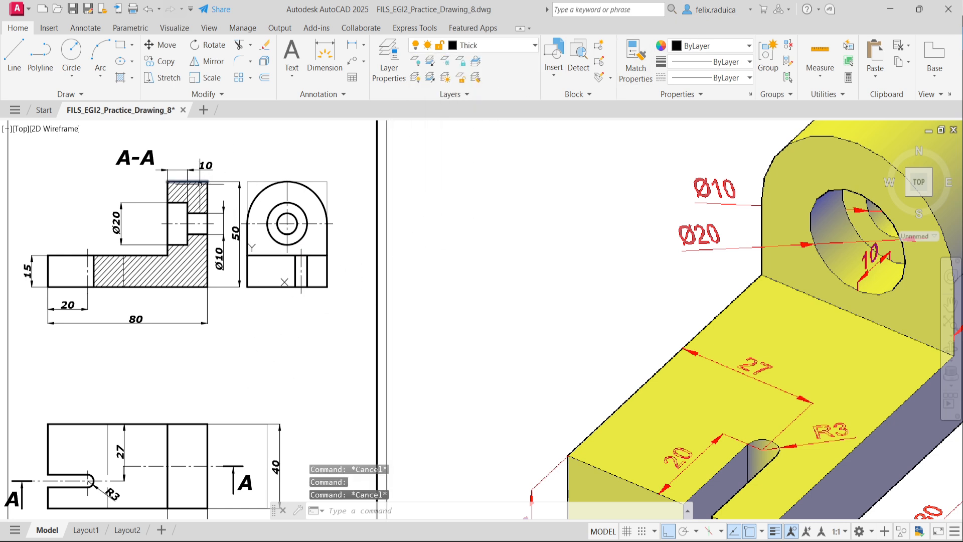
Make the Dim layer current and turn off the Rectangles layer.
{"action": "middle_click", "coordinate": [268, 294]}
{"action": "middle_click", "coordinate": [268, 294]}
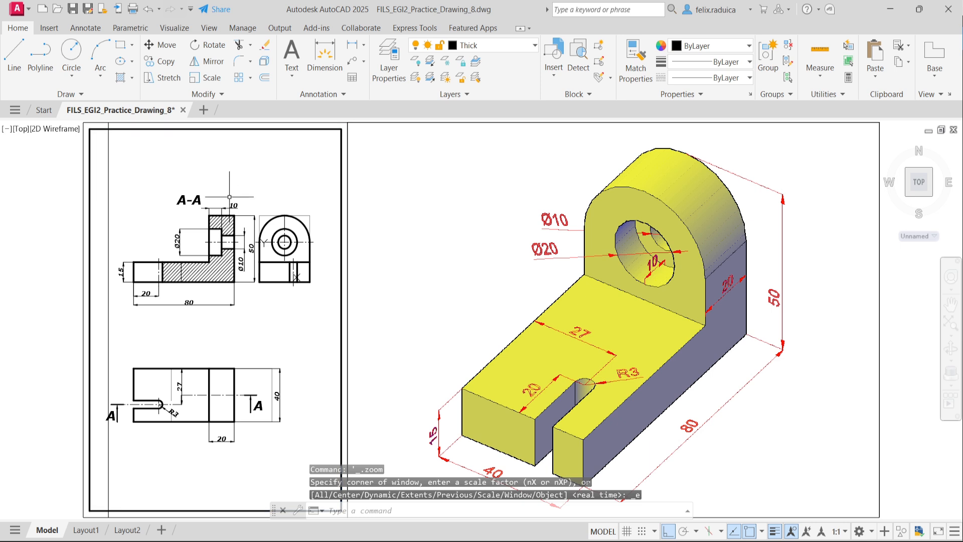
{"action": "type", "text": "LA"}
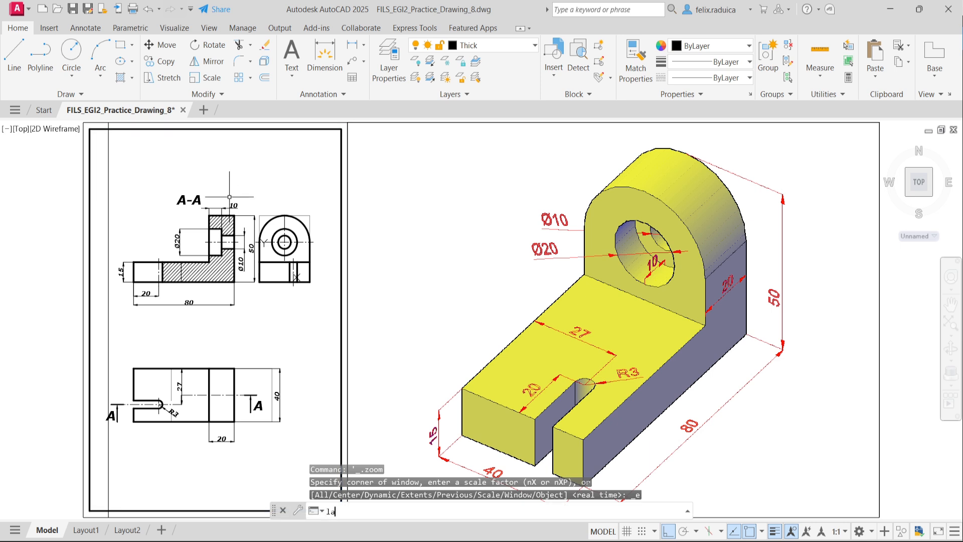
{"action": "key", "text": "Return"}
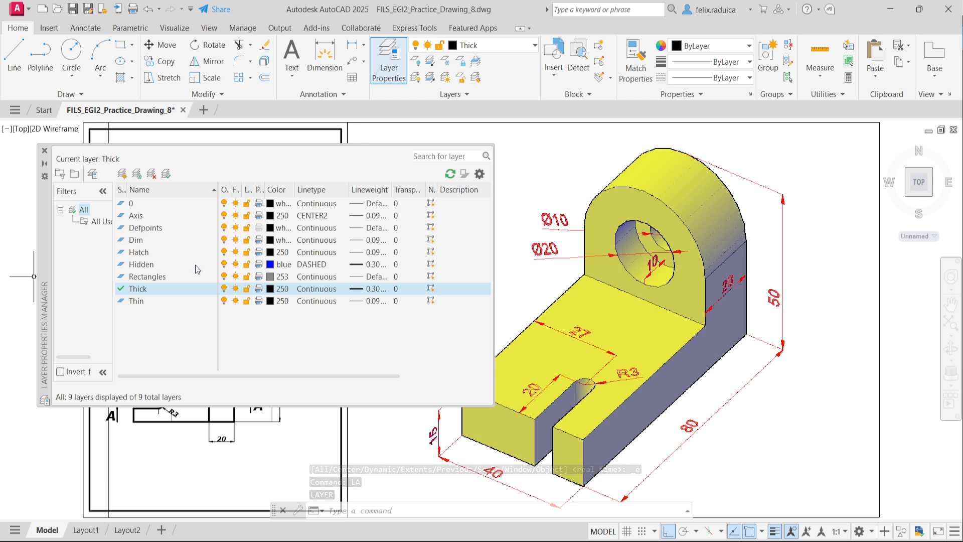
{"action": "double_click", "coordinate": [151, 243]}
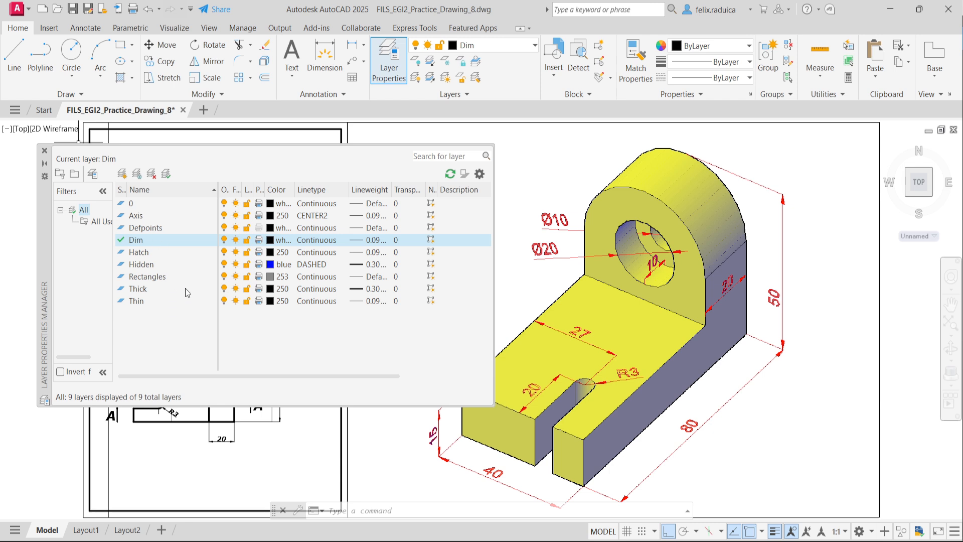
{"action": "left_click", "coordinate": [224, 276]}
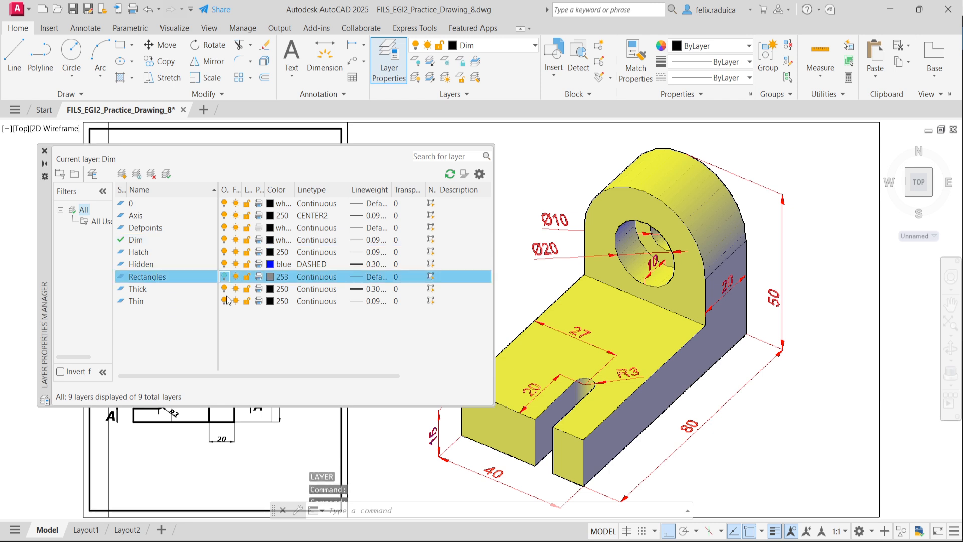
{"action": "left_click", "coordinate": [44, 151]}
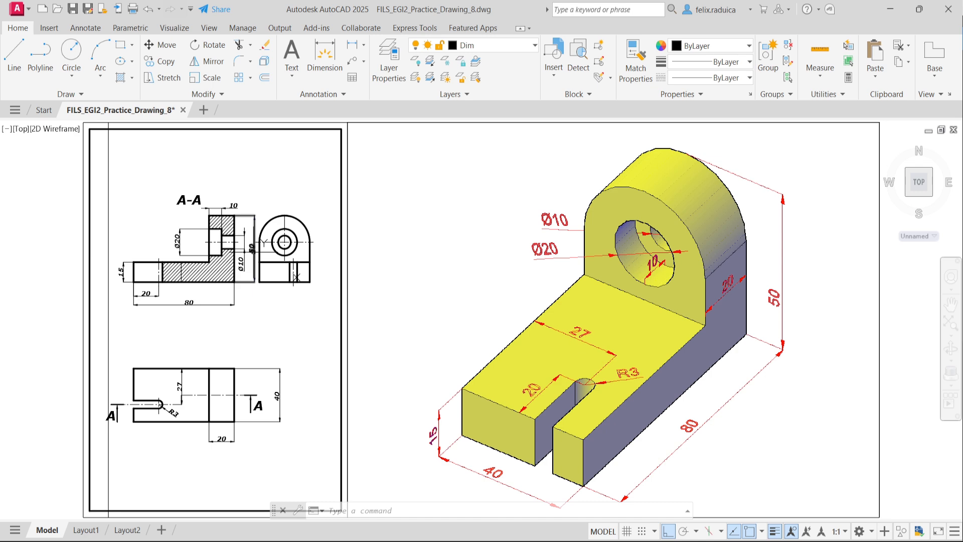
Delete the 50 height dimension attached to section A-A.
{"action": "scroll", "coordinate": [253, 253], "scroll_direction": "up", "scroll_amount": 2}
{"action": "left_click", "coordinate": [255, 254]}
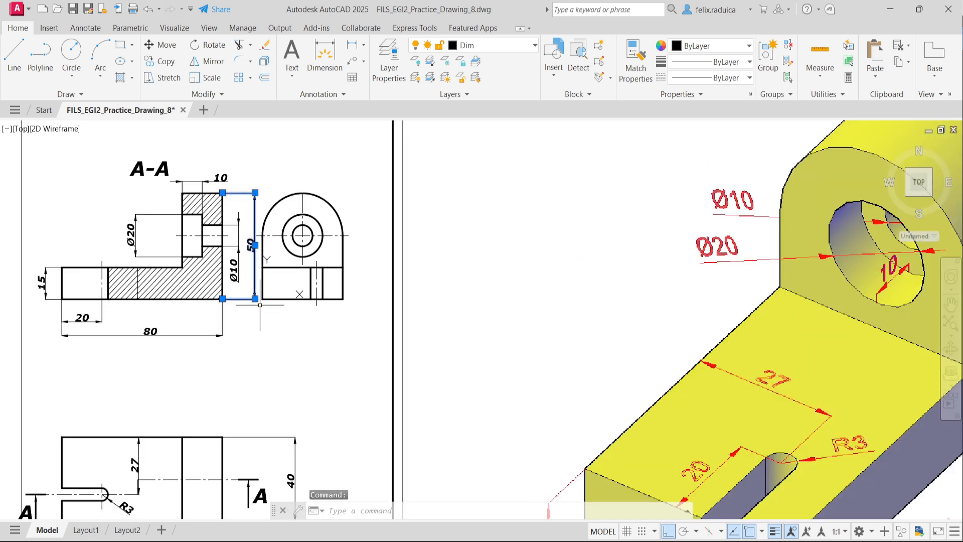
{"action": "key", "text": "Delete"}
Add a linear dimension for the side view's overall height, from the arc's top to the base, placed right of the view.
{"action": "scroll", "coordinate": [260, 304], "scroll_direction": "down", "scroll_amount": 2}
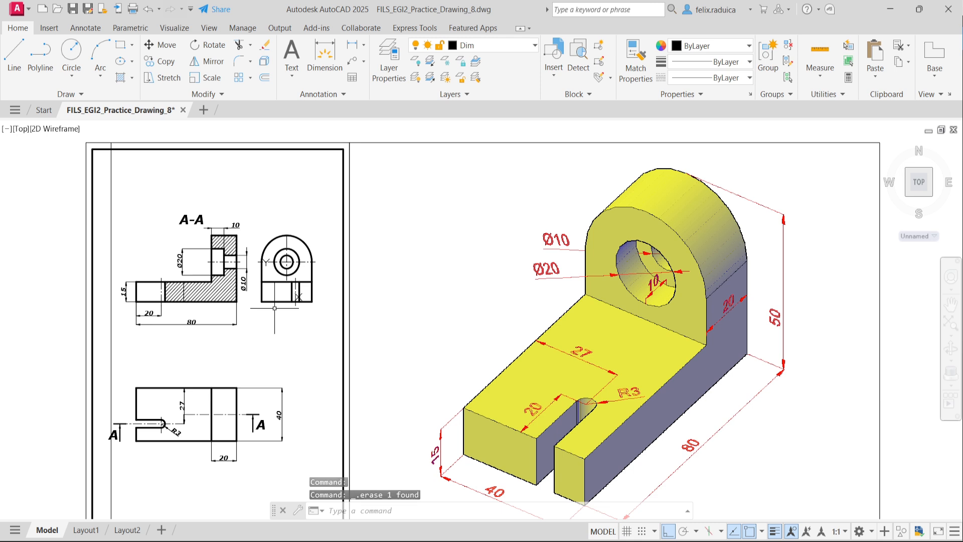
{"action": "type", "text": "diml"}
{"action": "key", "text": "Return"}
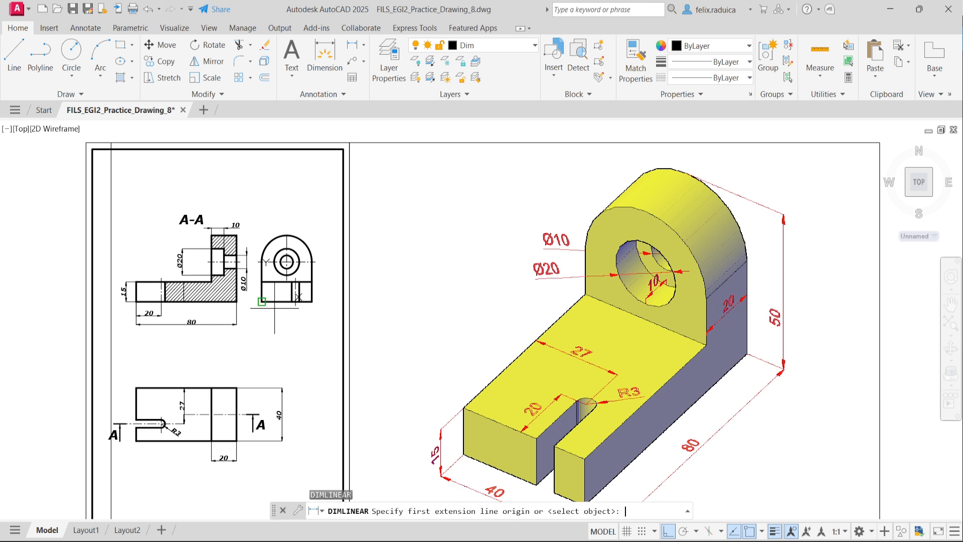
{"action": "left_click", "coordinate": [286, 235]}
{"action": "left_click", "coordinate": [261, 301]}
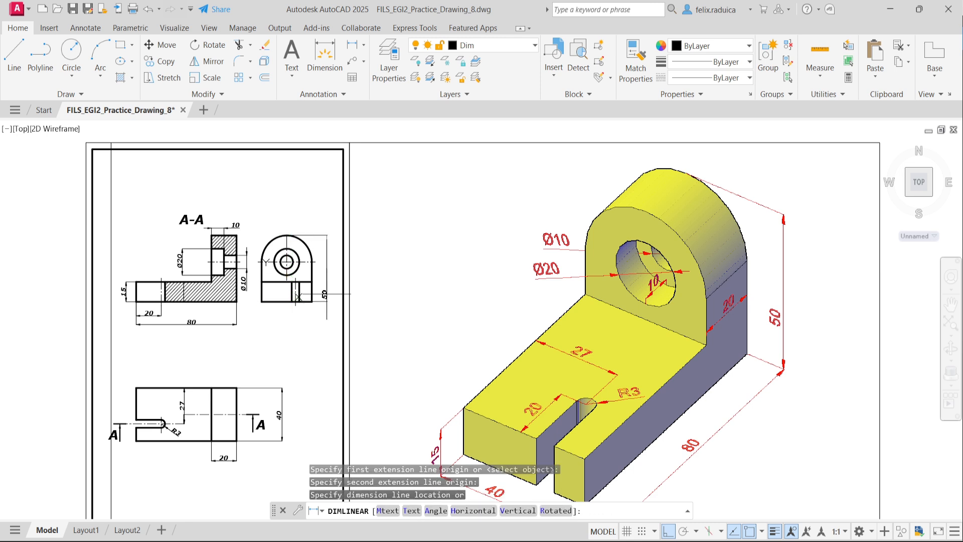
{"action": "left_click", "coordinate": [331, 269]}
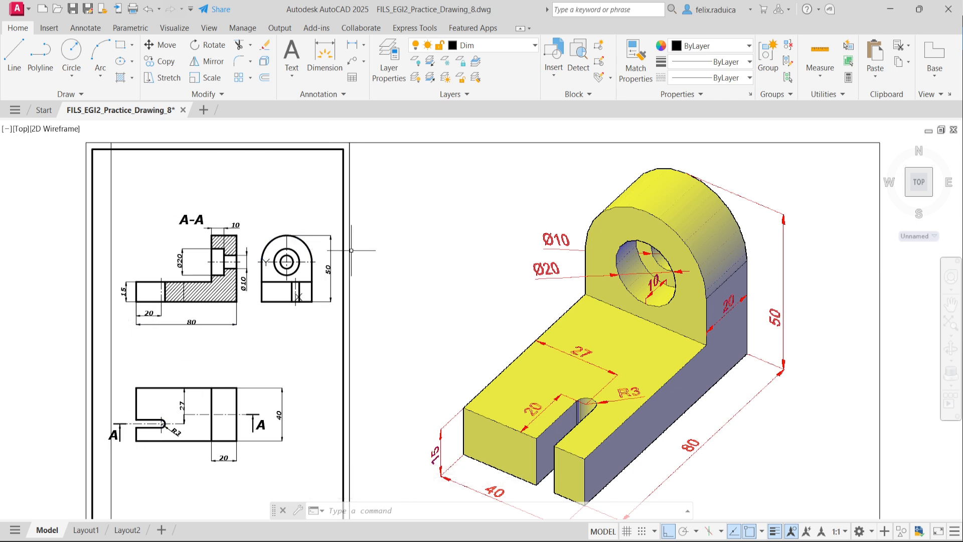
Delete the Ø10 and Ø20 hole dimensions from section A-A.
{"action": "scroll", "coordinate": [185, 252], "scroll_direction": "up", "scroll_amount": 2}
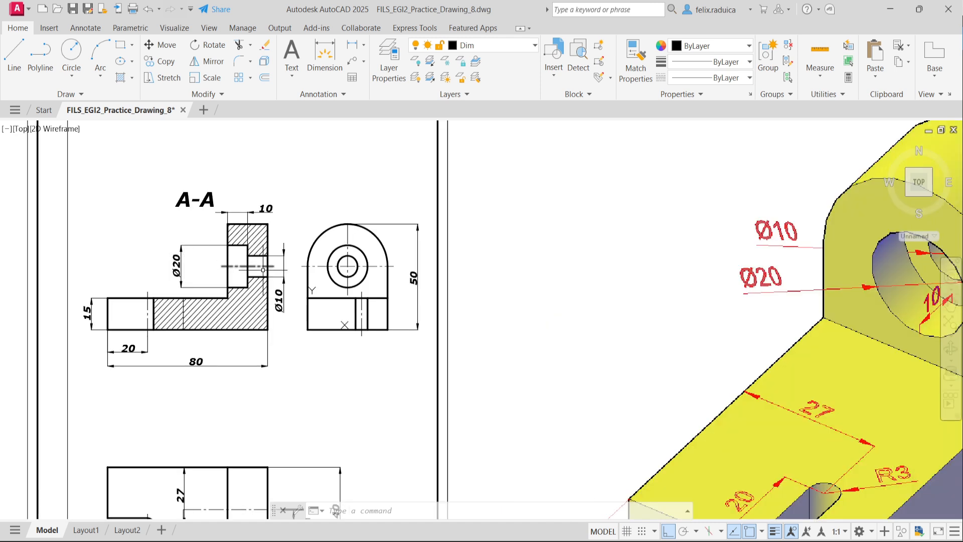
{"action": "left_click", "coordinate": [285, 299]}
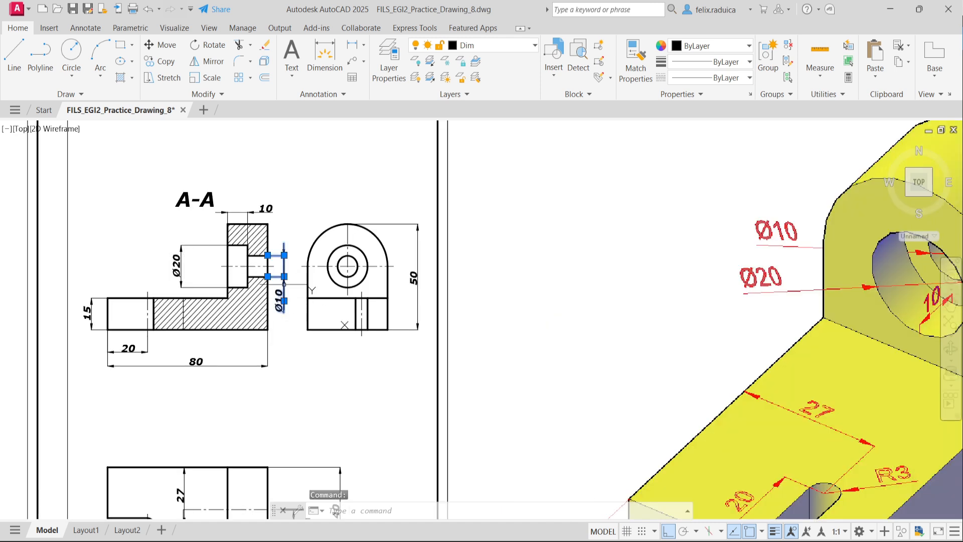
{"action": "key", "text": "Delete"}
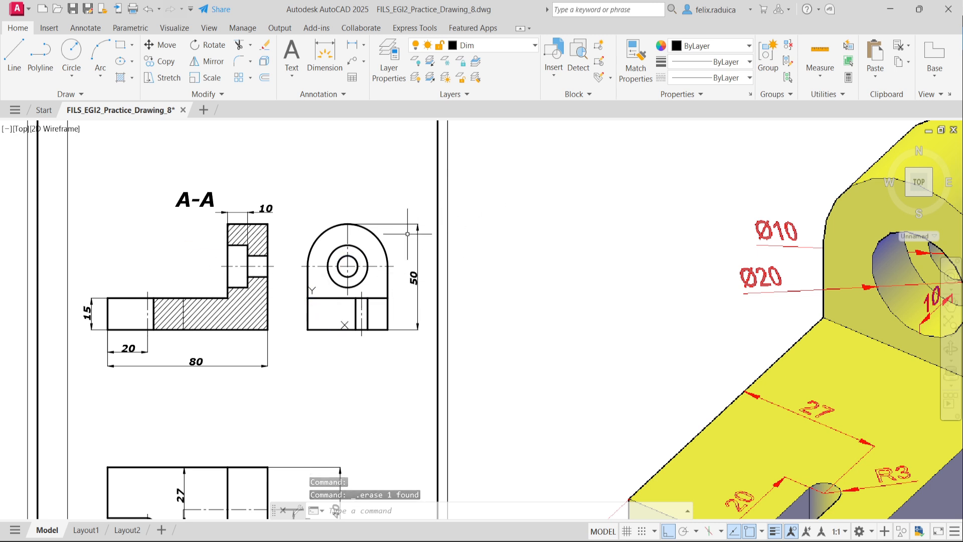
Add diameter dimensions to the outer and inner concentric circles of the side view, with their texts placed left of the view.
{"action": "type", "text": "DIMdia"}
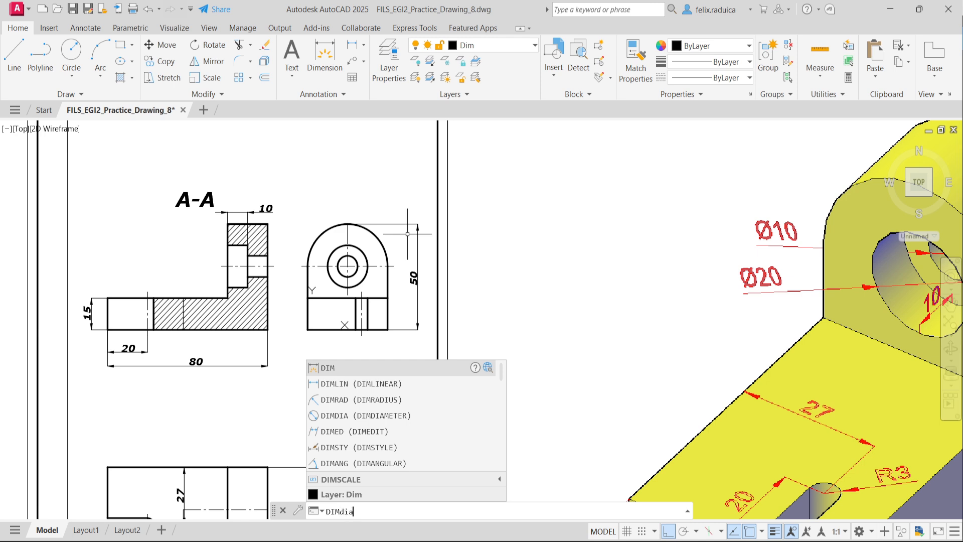
{"action": "key", "text": "Return"}
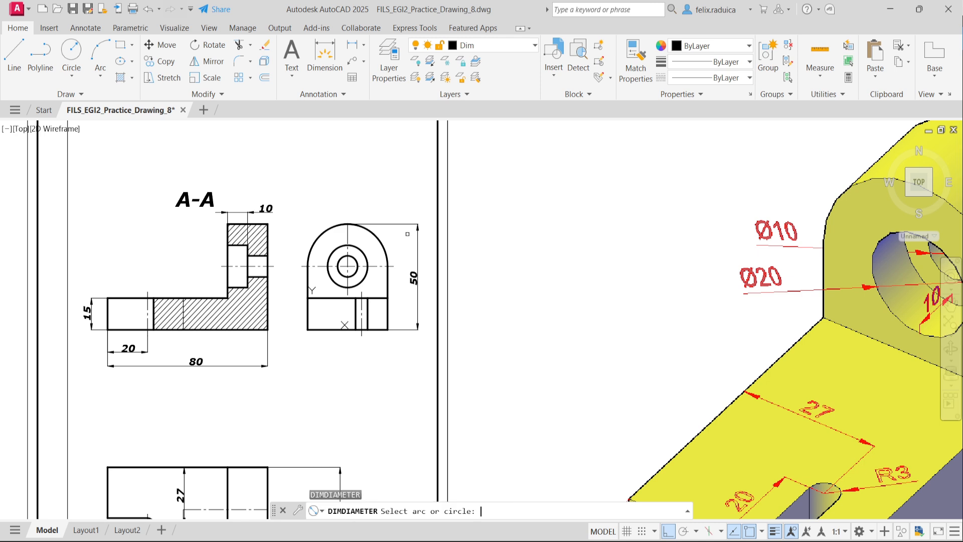
{"action": "left_click", "coordinate": [334, 253]}
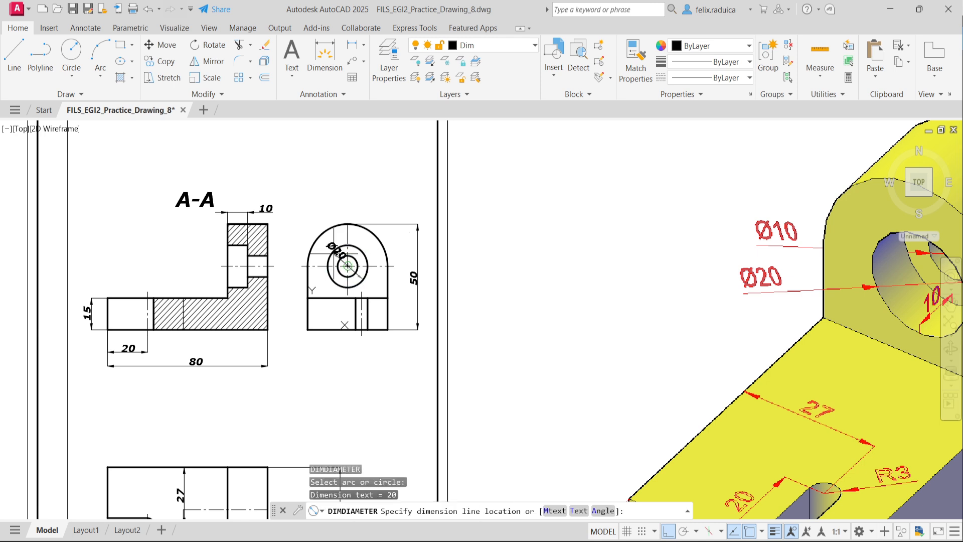
{"action": "left_click", "coordinate": [294, 223]}
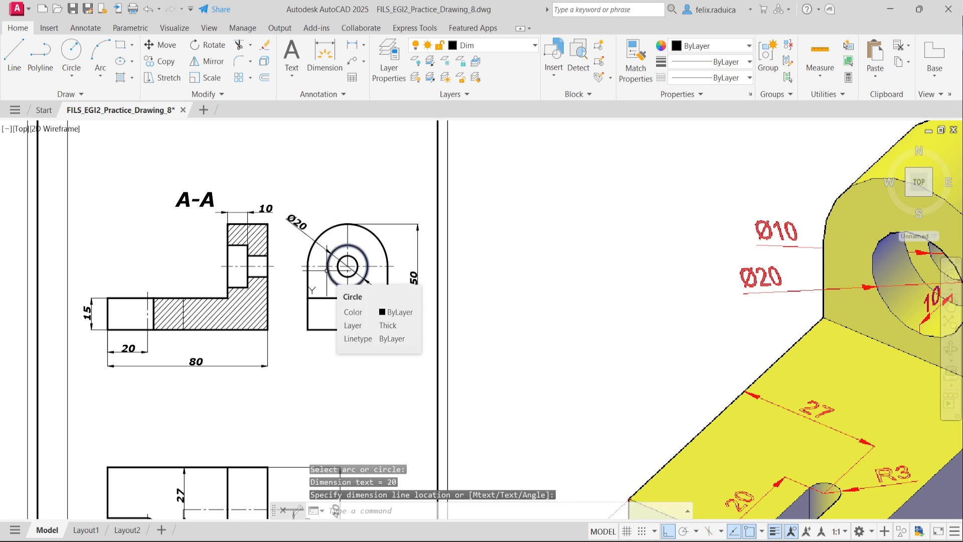
{"action": "key", "text": "Return"}
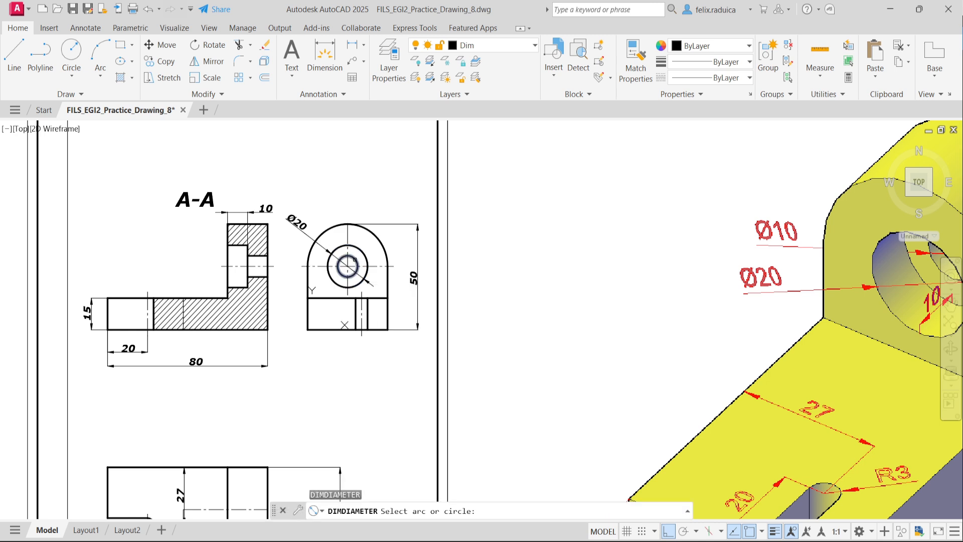
{"action": "left_click", "coordinate": [355, 259]}
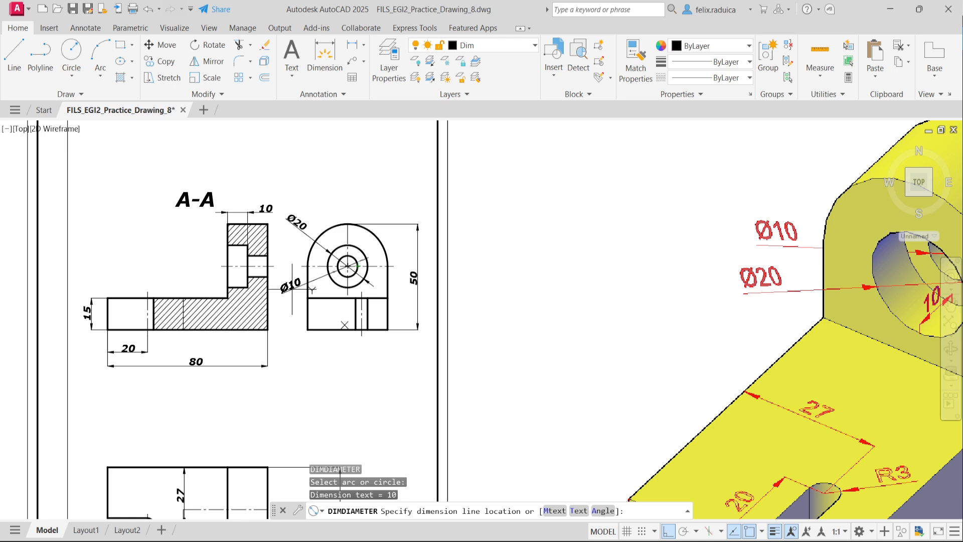
{"action": "left_click", "coordinate": [292, 288]}
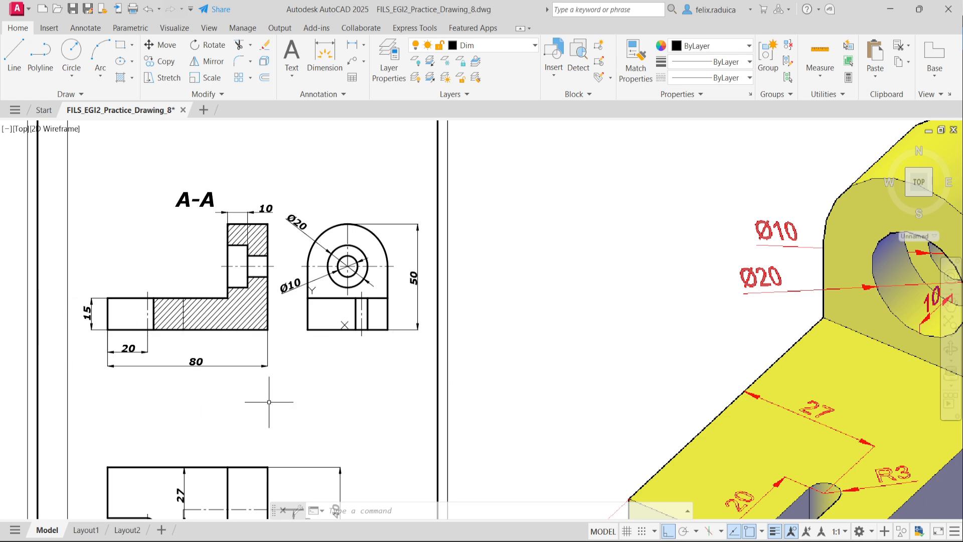
Stretch the upper end of the side view's vertical axis 3 units upward beyond the arc.
{"action": "middle_click", "coordinate": [289, 311]}
{"action": "middle_click", "coordinate": [289, 311]}
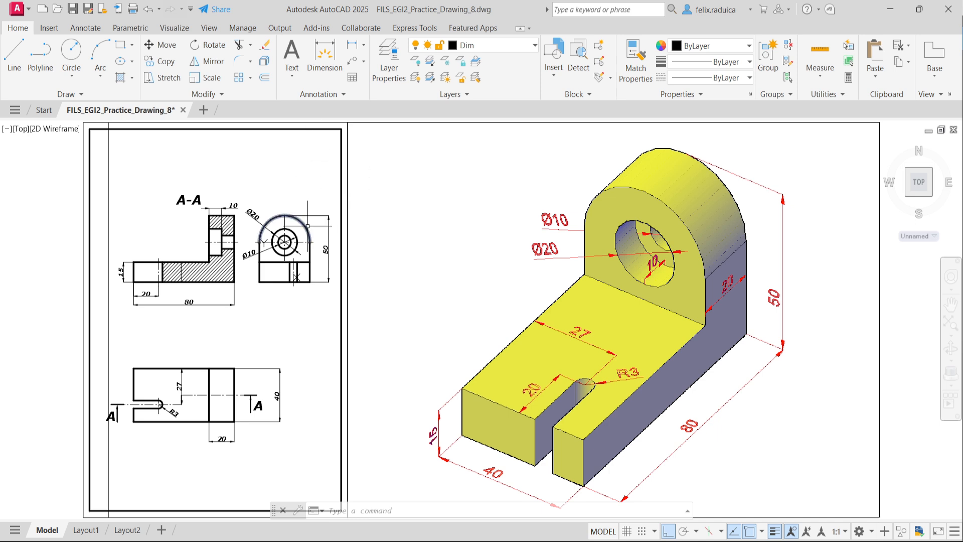
{"action": "left_click", "coordinate": [285, 222]}
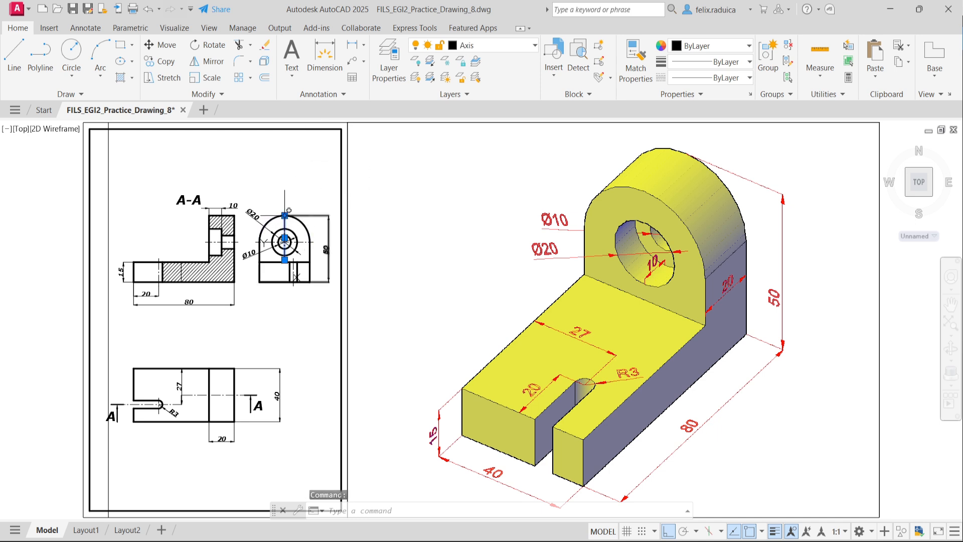
{"action": "left_click", "coordinate": [284, 215]}
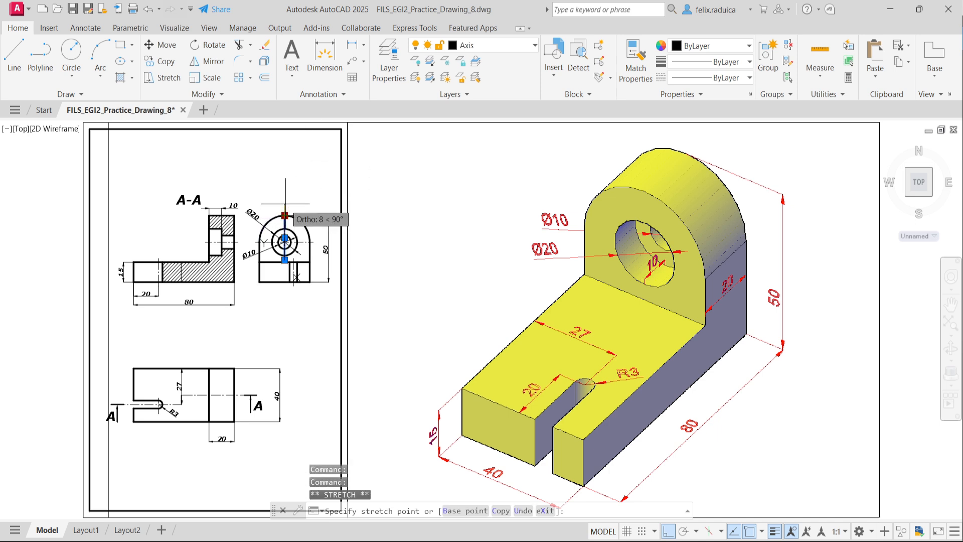
{"action": "type", "text": "3"}
{"action": "key", "text": "Return"}
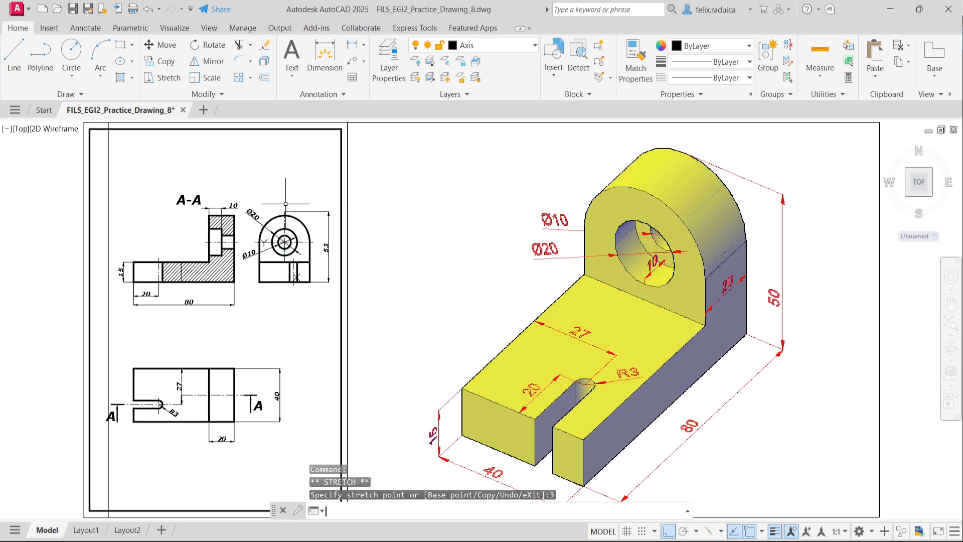
{"action": "key", "text": "Escape"}
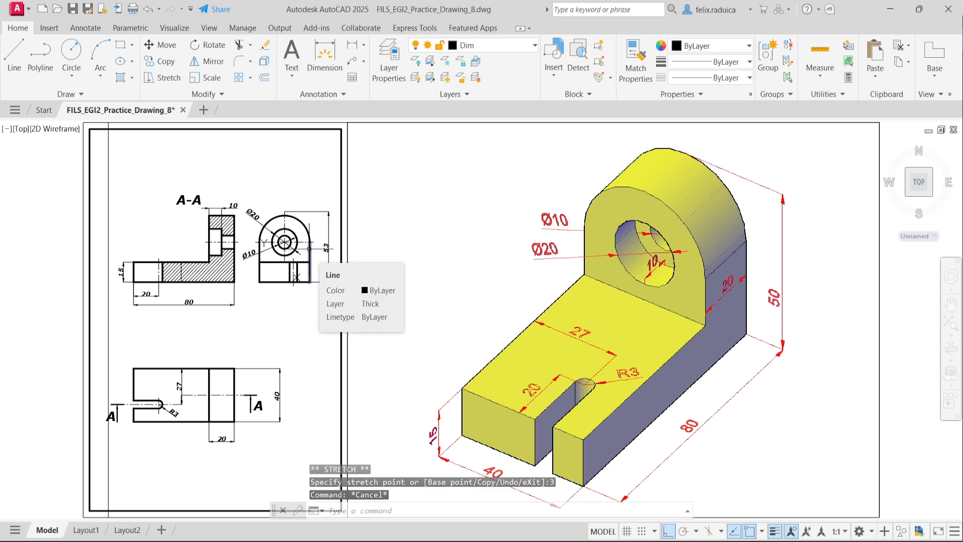
Replace the side view's overall height dimension with a new linear one from the arc's top to the base, placed right of the view.
{"action": "left_click", "coordinate": [318, 210]}
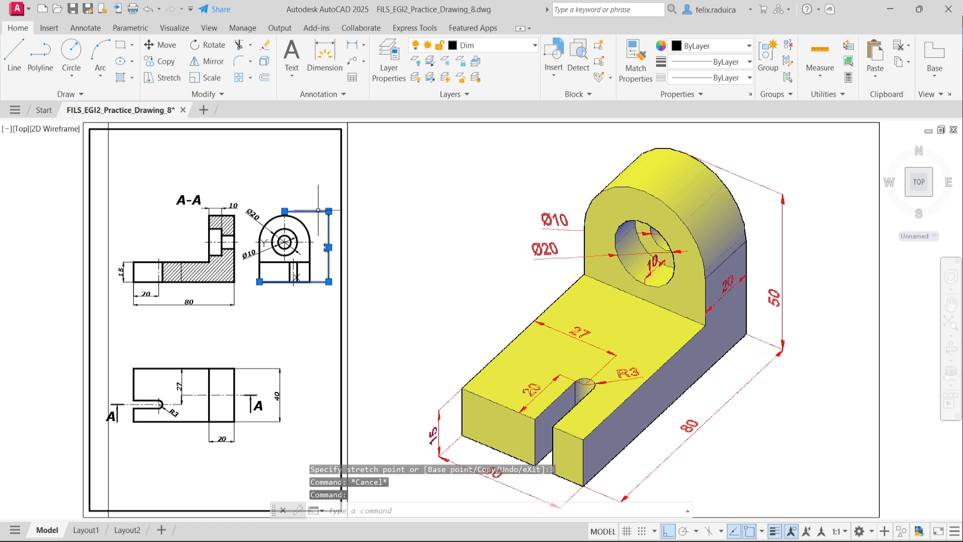
{"action": "key", "text": "Delete"}
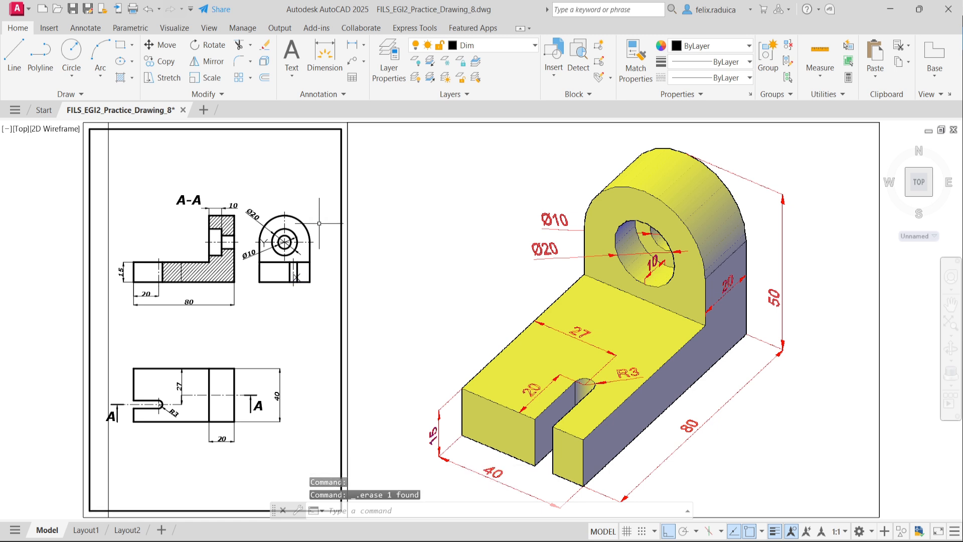
{"action": "type", "text": "dimlin"}
{"action": "key", "text": "Return"}
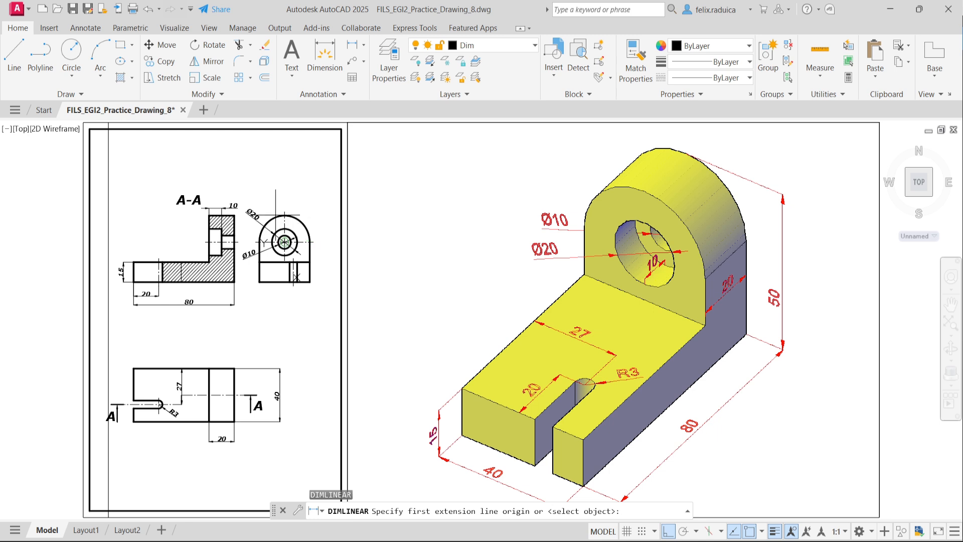
{"action": "left_click", "coordinate": [284, 211]}
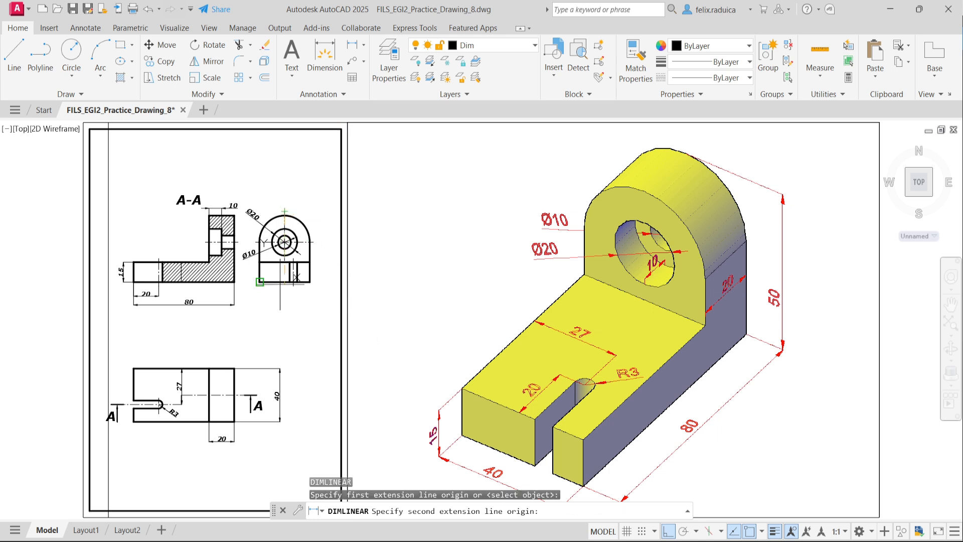
{"action": "left_click", "coordinate": [290, 281]}
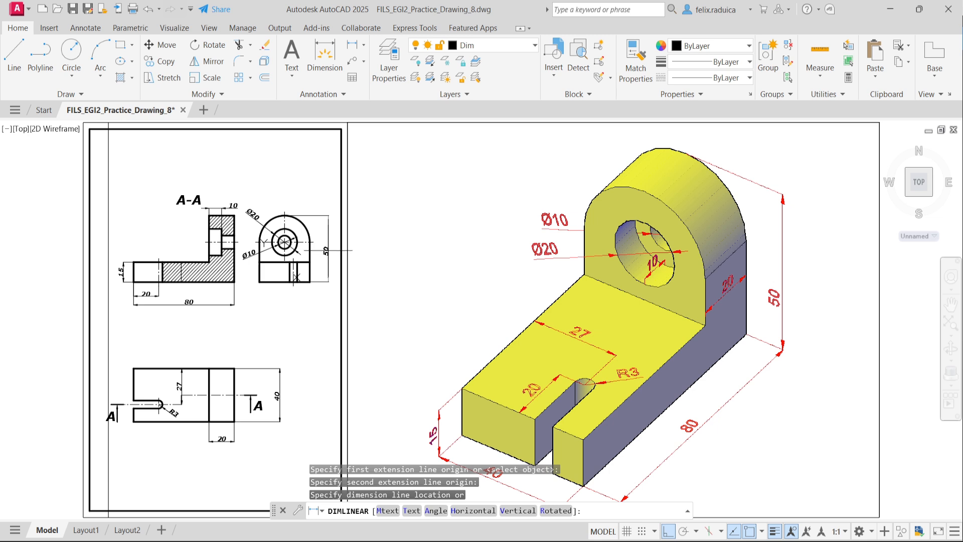
{"action": "left_click", "coordinate": [328, 250]}
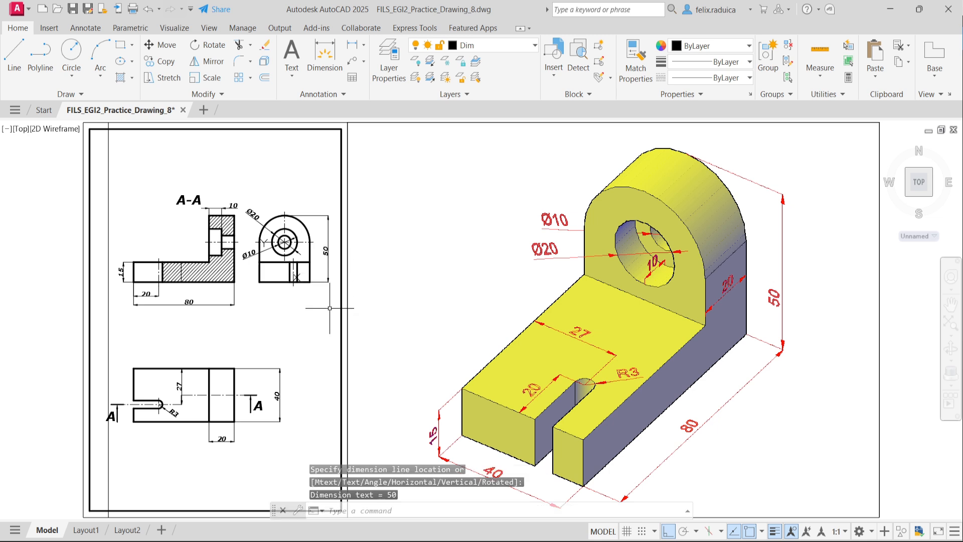
Shift the 27 dimension line in the top view to the left, closer to the slot.
{"action": "middle_click", "coordinate": [284, 311]}
{"action": "middle_click", "coordinate": [284, 310]}
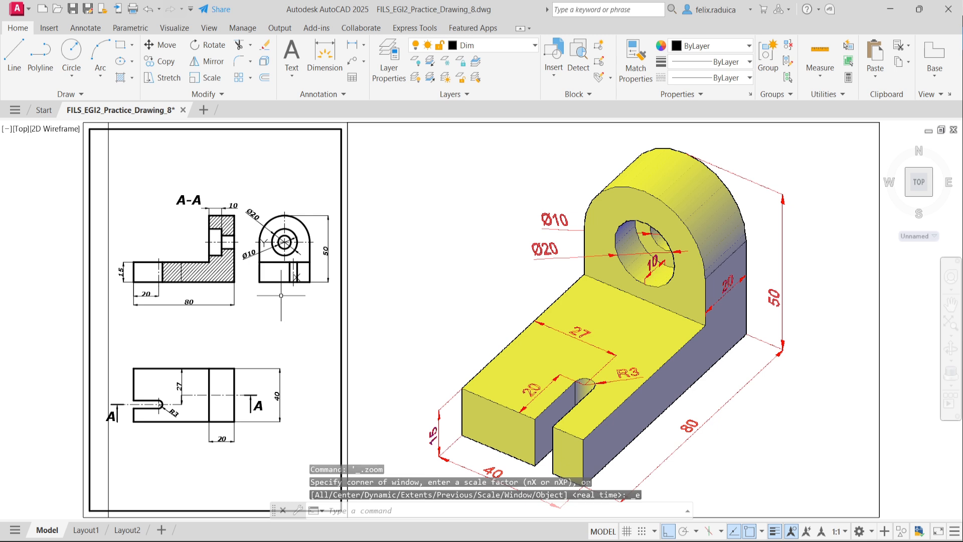
{"action": "left_click", "coordinate": [180, 382]}
{"action": "left_click", "coordinate": [178, 384]}
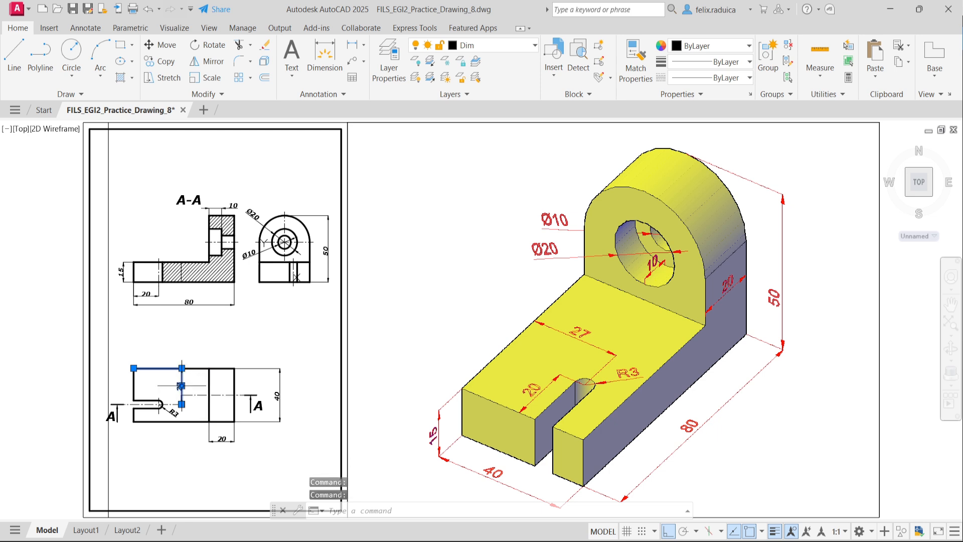
{"action": "left_click", "coordinate": [181, 389]}
{"action": "left_click", "coordinate": [173, 388]}
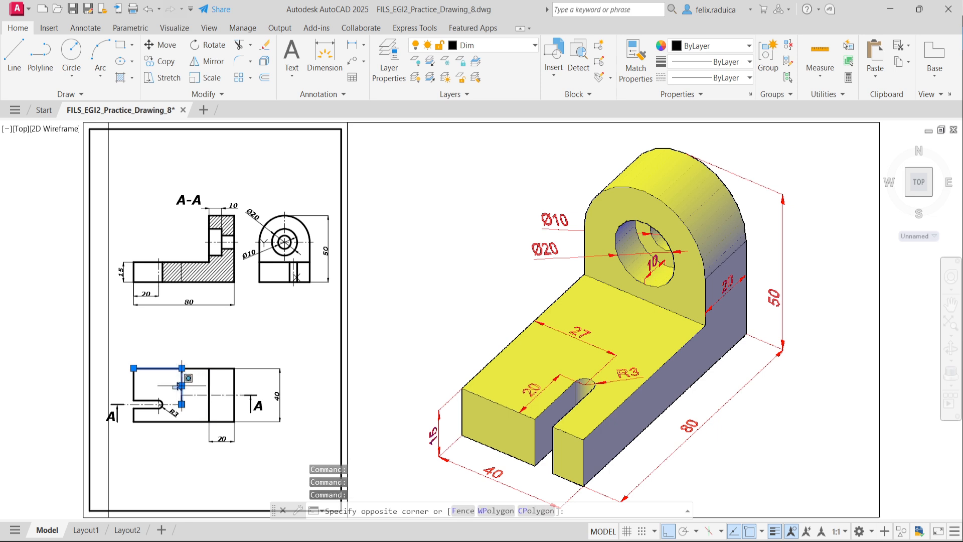
{"action": "left_click", "coordinate": [182, 390]}
{"action": "left_click", "coordinate": [182, 385]}
{"action": "left_click", "coordinate": [171, 385]}
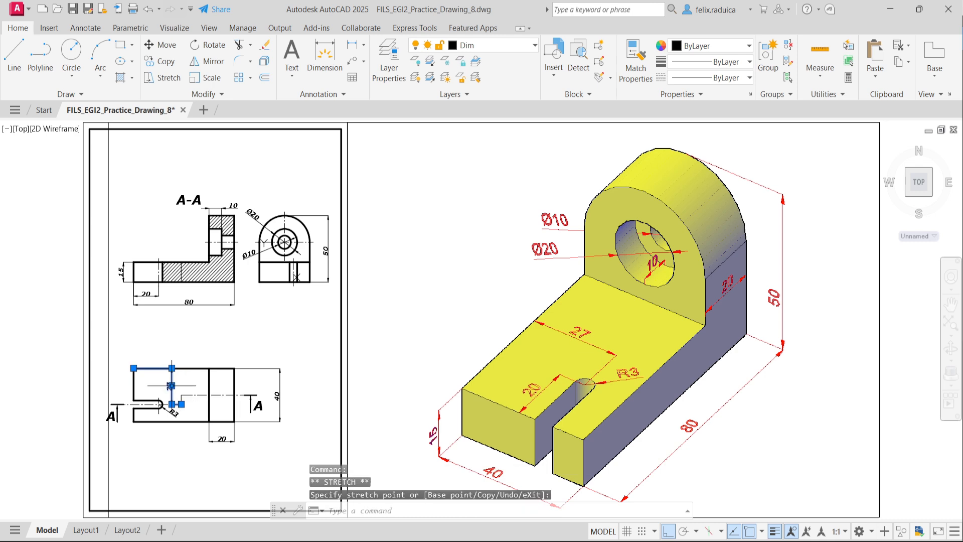
{"action": "key", "text": "Escape"}
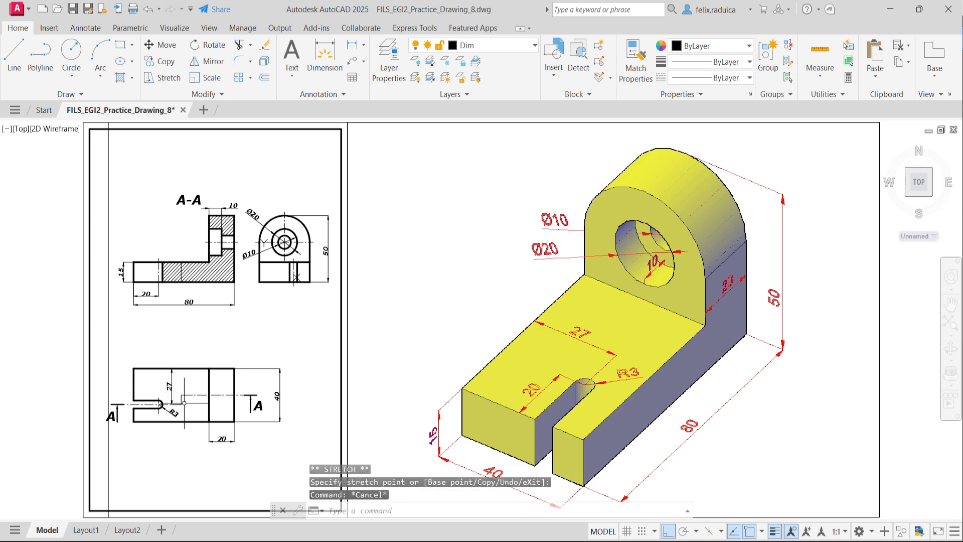
Shorten the left end of the section line through the top view's slot by 5 units.
{"action": "scroll", "coordinate": [184, 402], "scroll_direction": "up", "scroll_amount": 2}
{"action": "scroll", "coordinate": [172, 422], "scroll_direction": "down", "scroll_amount": 2}
{"action": "scroll", "coordinate": [95, 441], "scroll_direction": "up", "scroll_amount": 4}
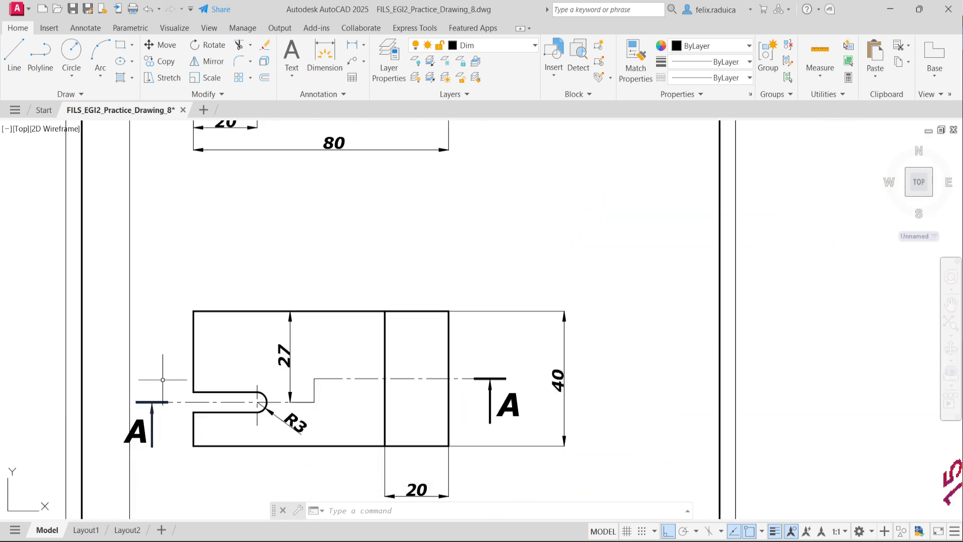
{"action": "left_click", "coordinate": [184, 407]}
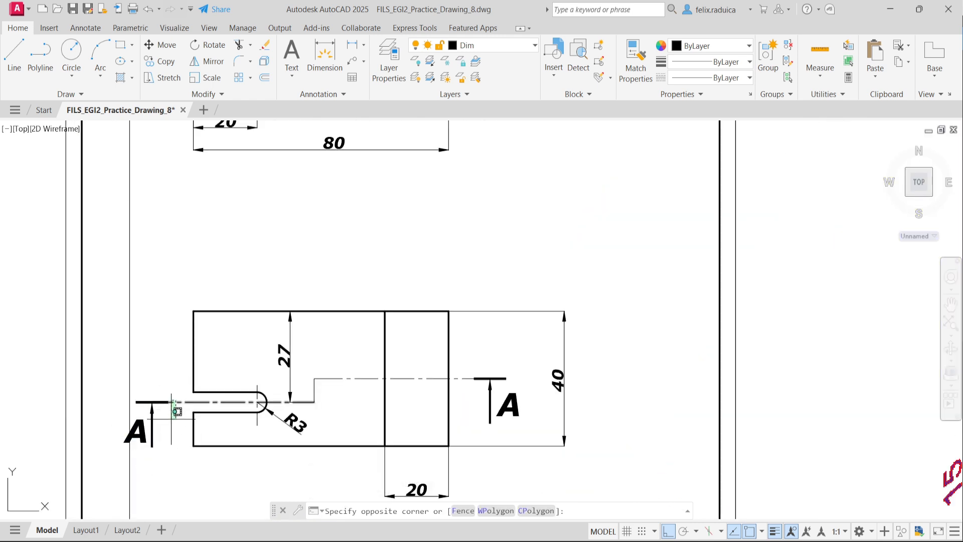
{"action": "left_click", "coordinate": [169, 421]}
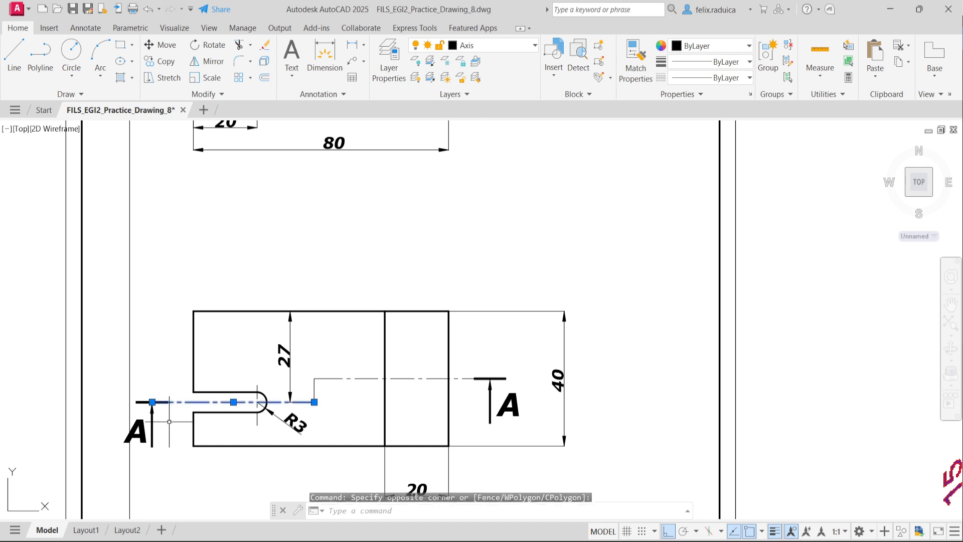
{"action": "left_click", "coordinate": [153, 402]}
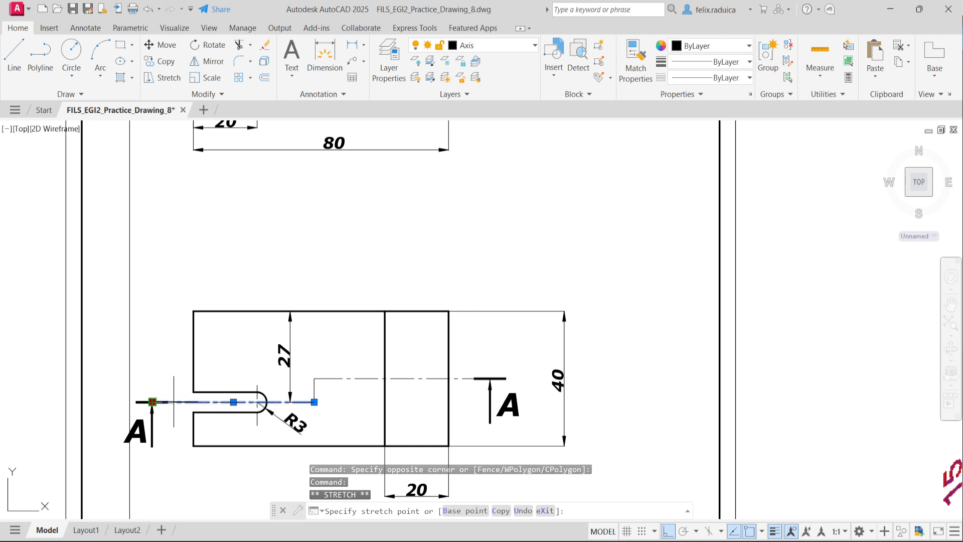
{"action": "type", "text": "5"}
{"action": "key", "text": "Return"}
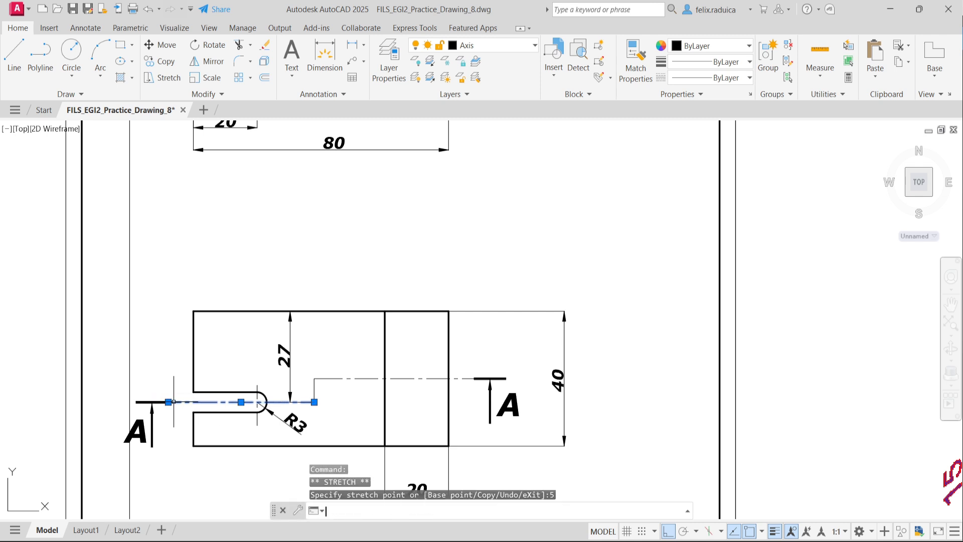
{"action": "left_click", "coordinate": [164, 447]}
{"action": "left_click", "coordinate": [139, 426]}
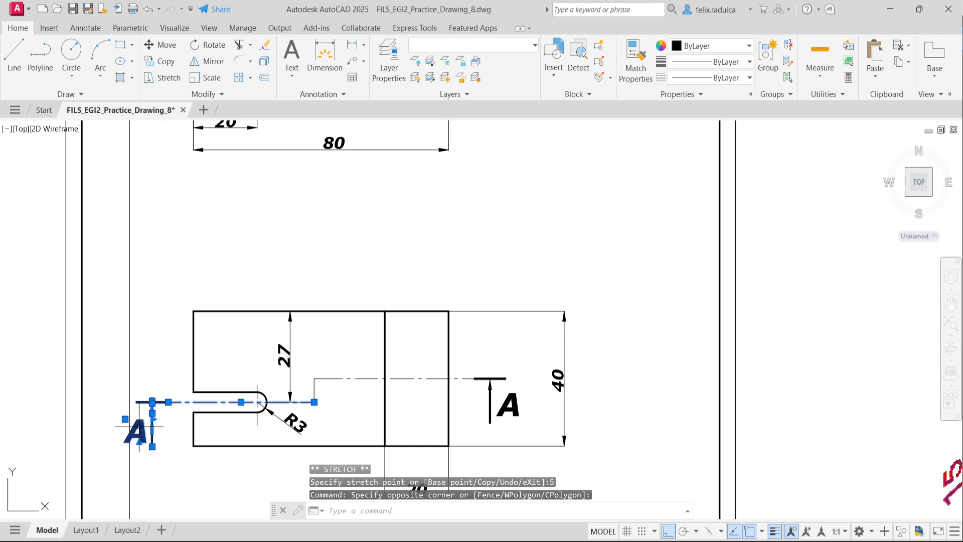
{"action": "type", "text": "move"}
{"action": "key", "text": "Return"}
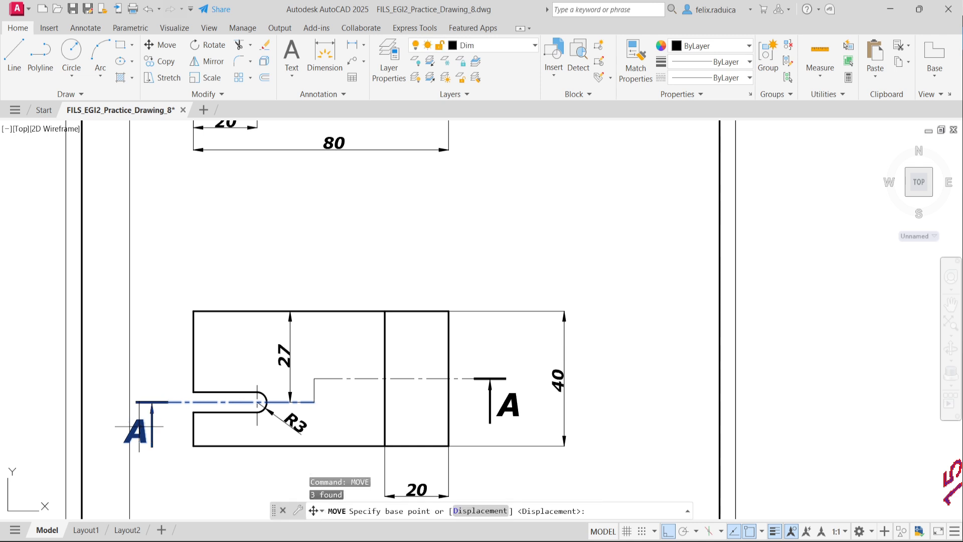
{"action": "key", "text": "Return"}
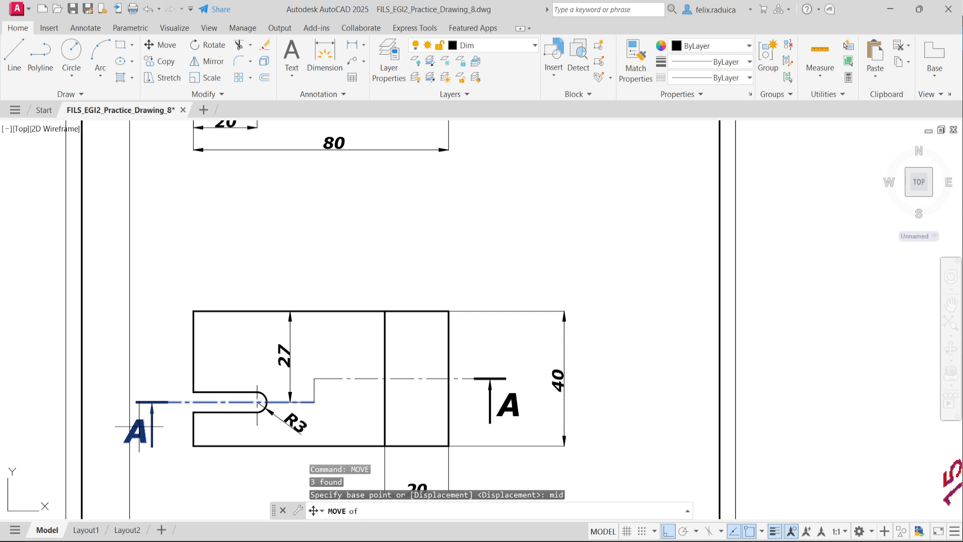
{"action": "key", "text": "Escape"}
Move the left section arrow and its letter A from the cutting mark's midpoint to the left endpoint of the section line.
{"action": "type", "text": "move"}
{"action": "key", "text": "Return"}
{"action": "left_click", "coordinate": [169, 439]}
{"action": "left_click", "coordinate": [131, 428]}
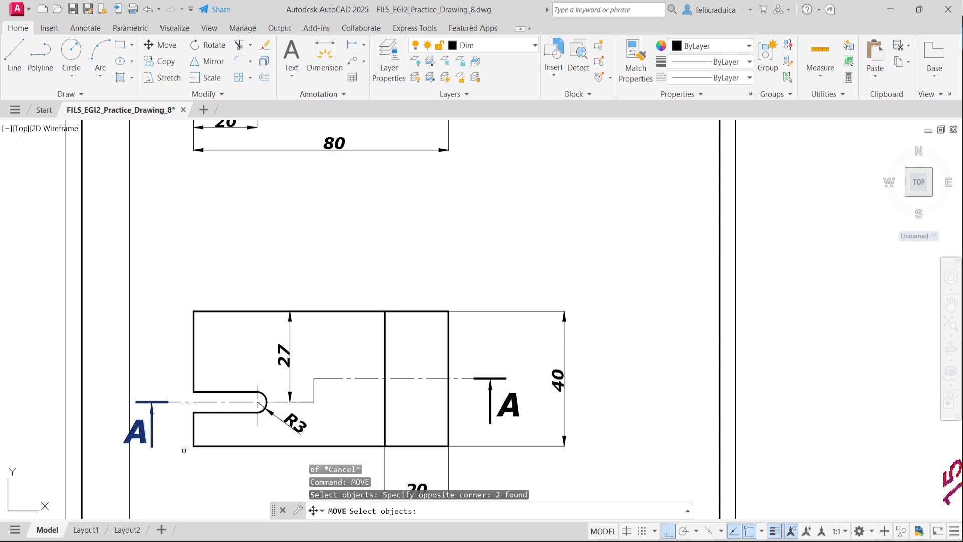
{"action": "key", "text": "Return"}
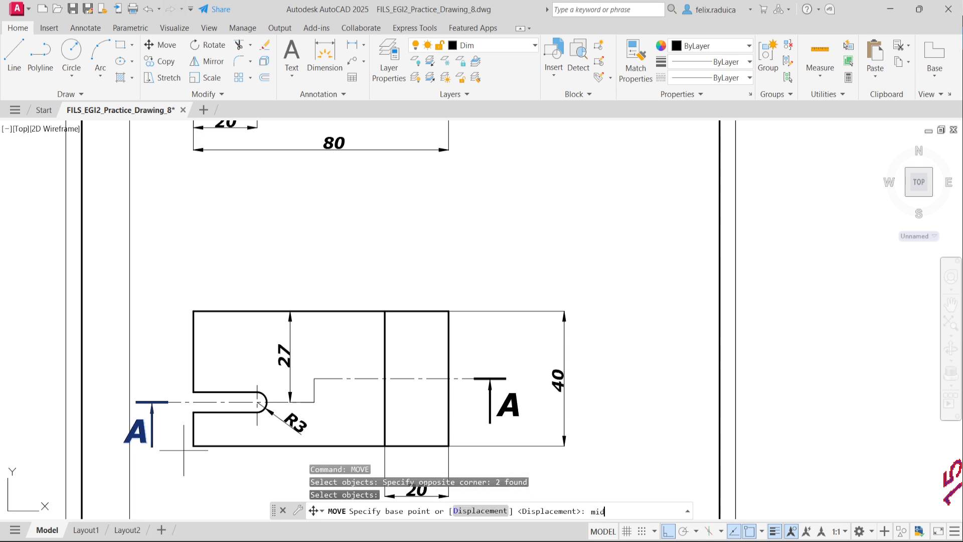
{"action": "type", "text": "mid"}
{"action": "key", "text": "Return"}
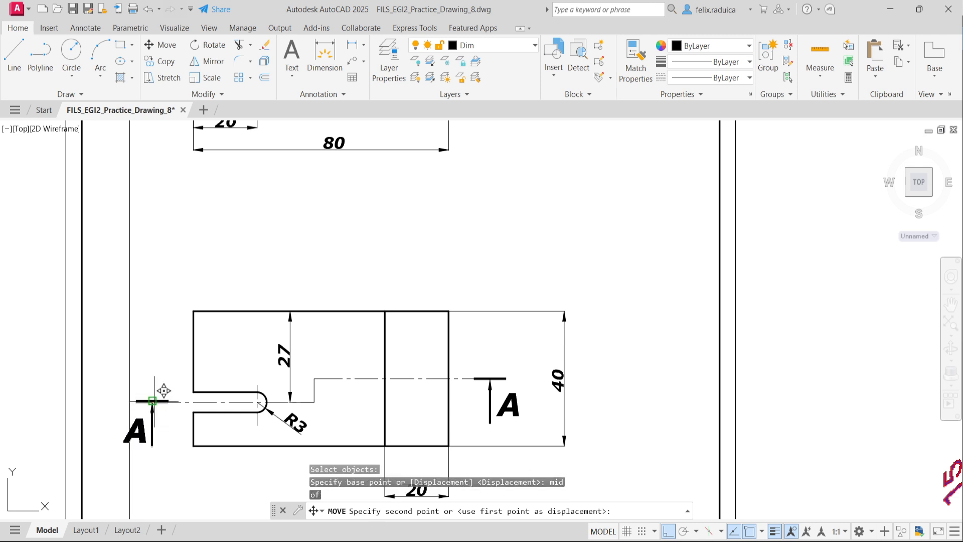
{"action": "type", "text": "end"}
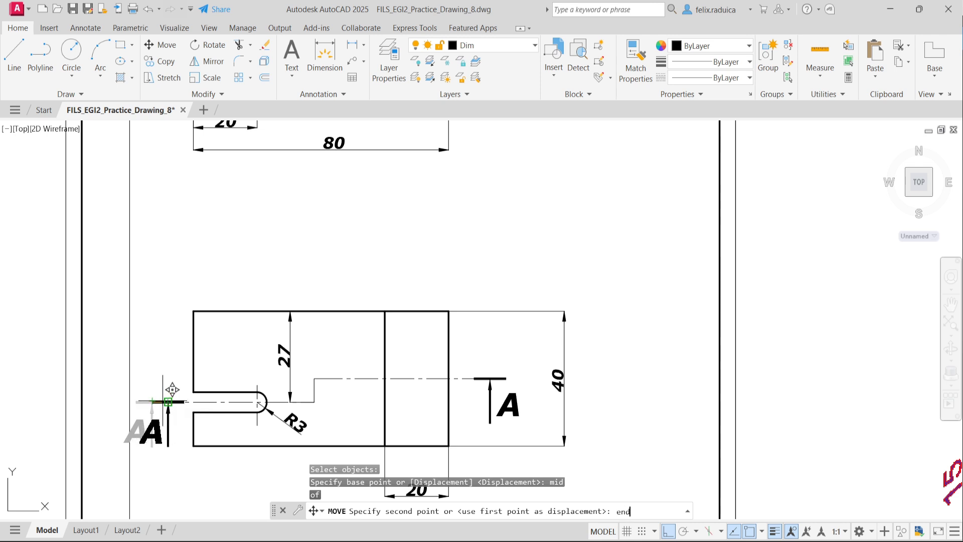
{"action": "key", "text": "Return"}
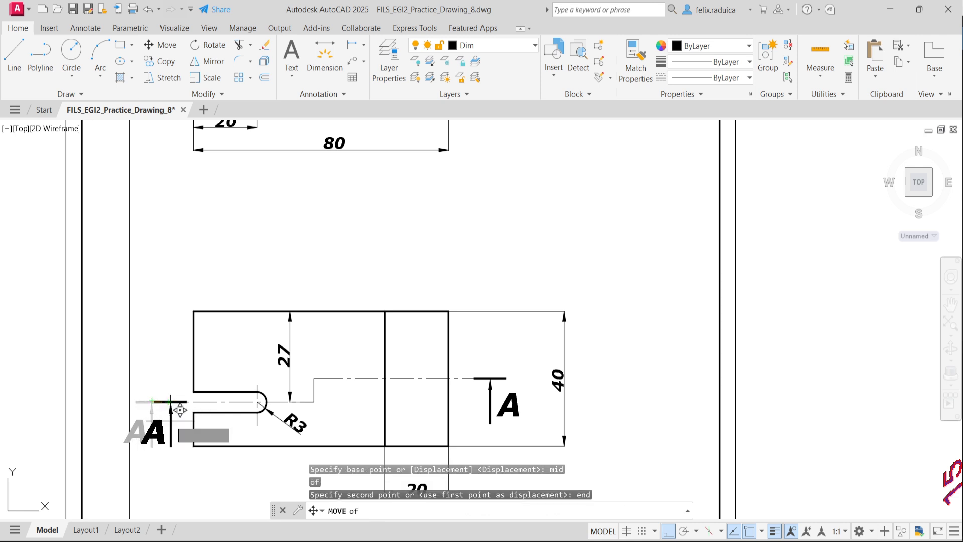
{"action": "left_click", "coordinate": [168, 401]}
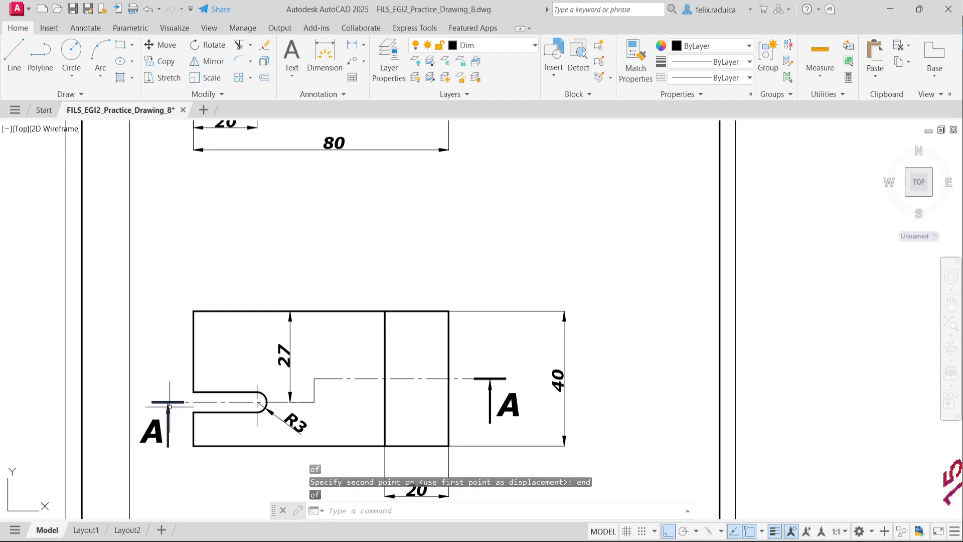
Reset the UCS to World with the whole drawing in view.
{"action": "scroll", "coordinate": [148, 438], "scroll_direction": "down", "scroll_amount": 3}
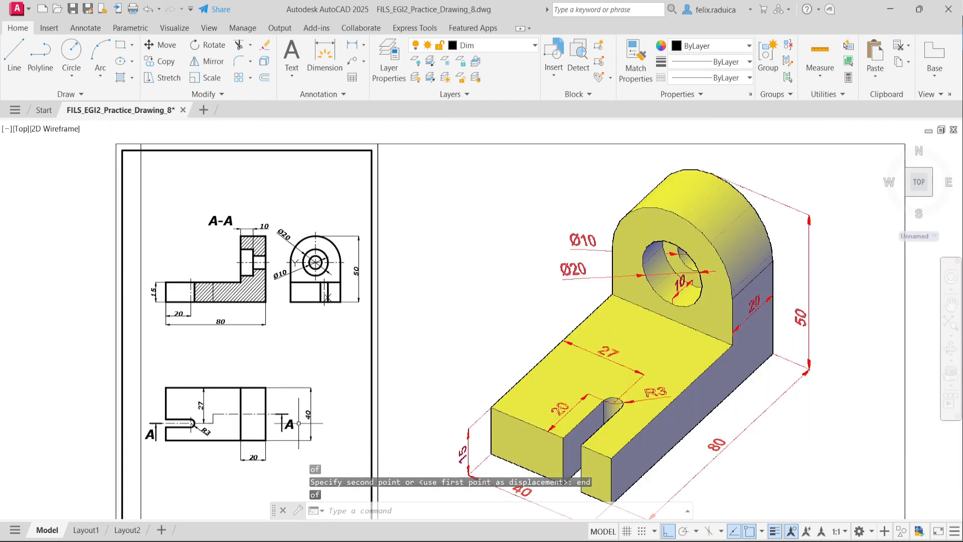
{"action": "scroll", "coordinate": [293, 432], "scroll_direction": "up", "scroll_amount": 2}
{"action": "scroll", "coordinate": [292, 433], "scroll_direction": "down", "scroll_amount": 2}
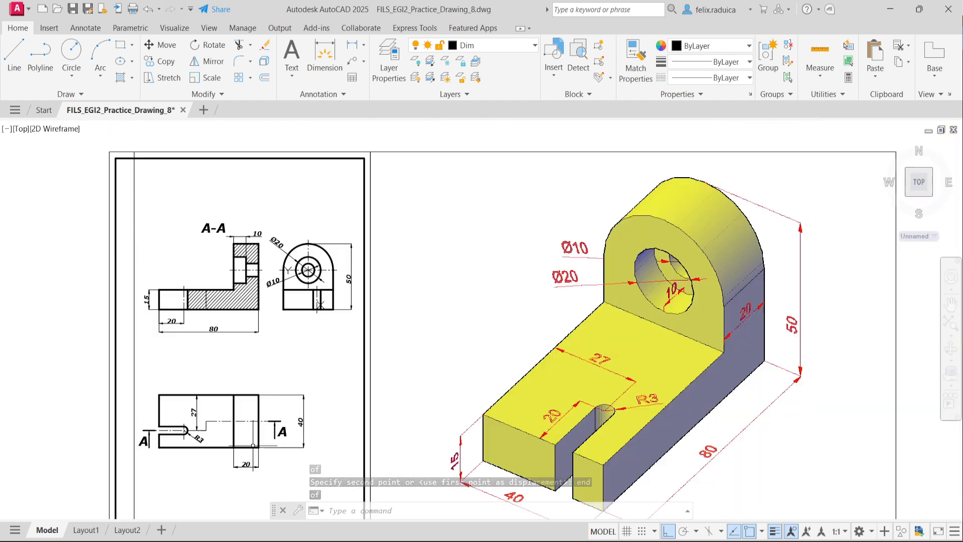
{"action": "middle_click", "coordinate": [293, 432]}
{"action": "middle_click", "coordinate": [292, 432]}
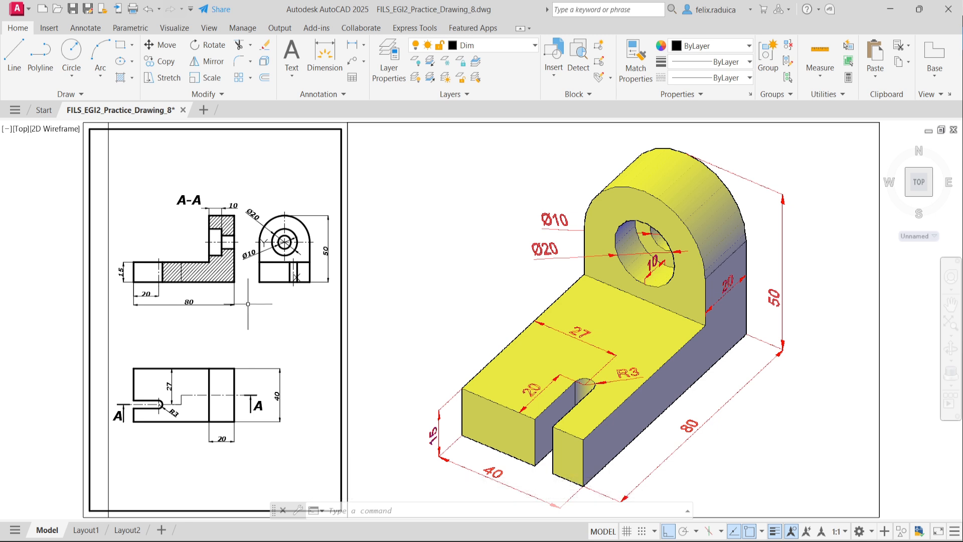
{"action": "type", "text": "UCS"}
{"action": "key", "text": "Return"}
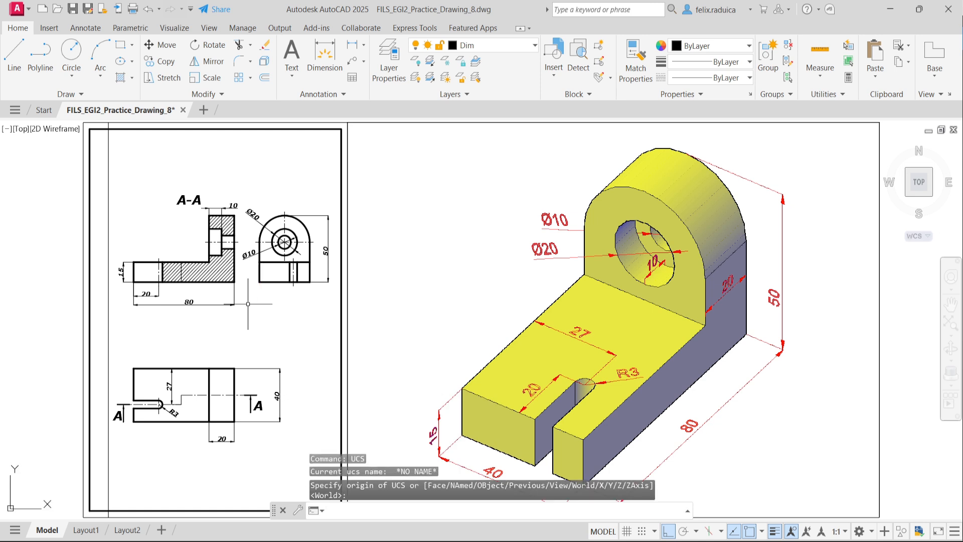
{"action": "key", "text": "Return"}
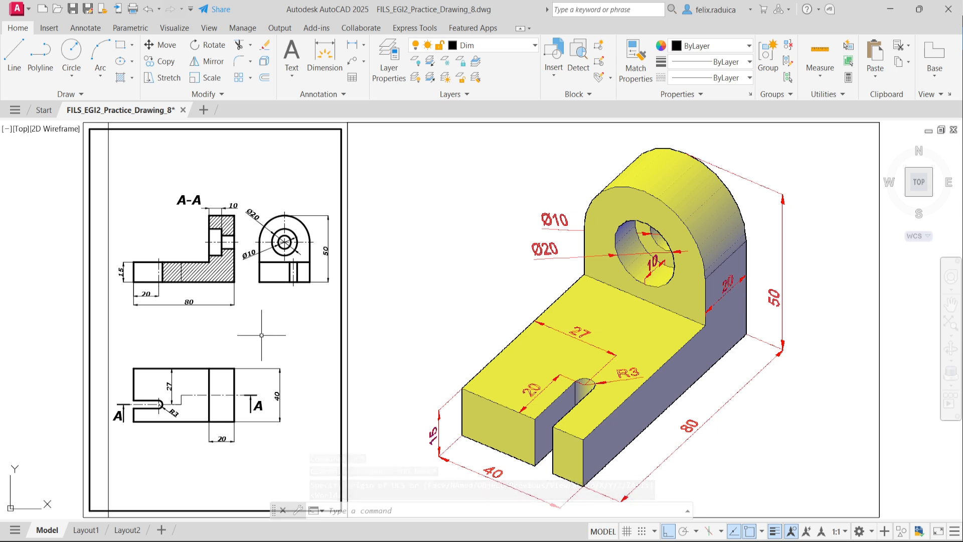